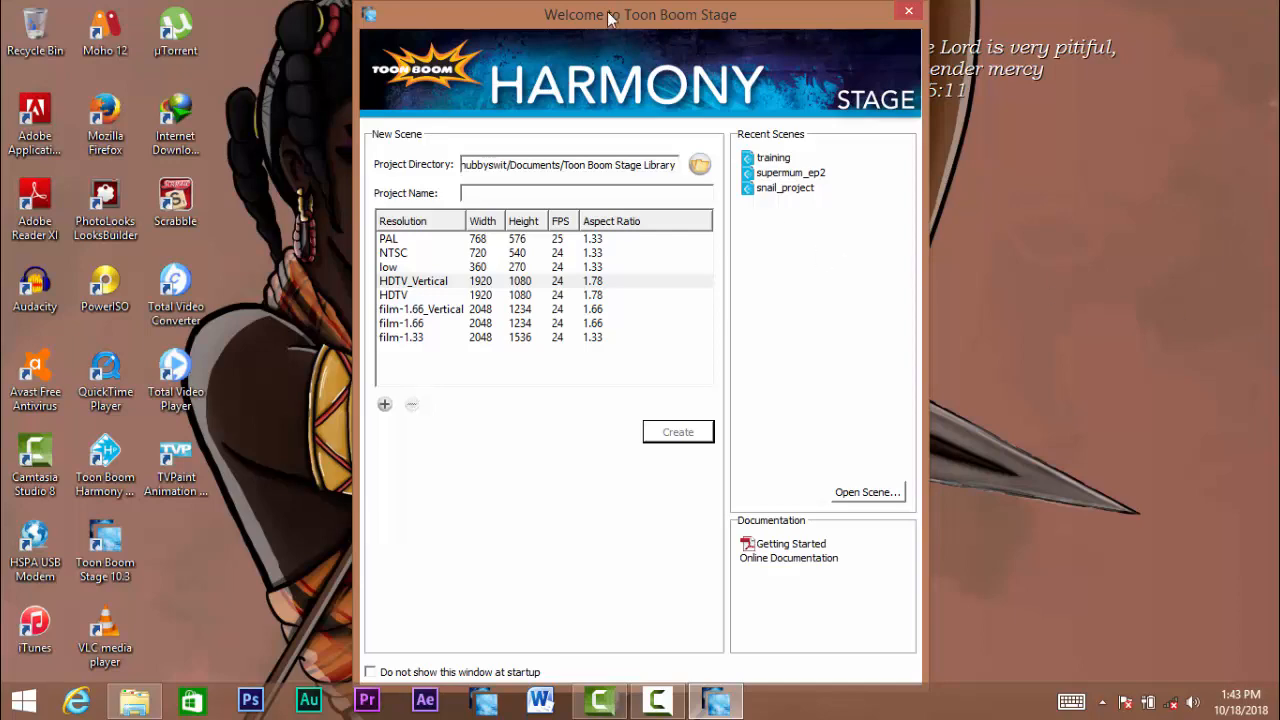
pyautogui.moveTo(639, 14)
pyautogui.mouseDown()
pyautogui.moveTo(644, 37)
pyautogui.moveTo(629, 3)
pyautogui.moveTo(652, 33)
pyautogui.moveTo(651, 10)
pyautogui.moveTo(615, 8)
pyautogui.mouseUp()
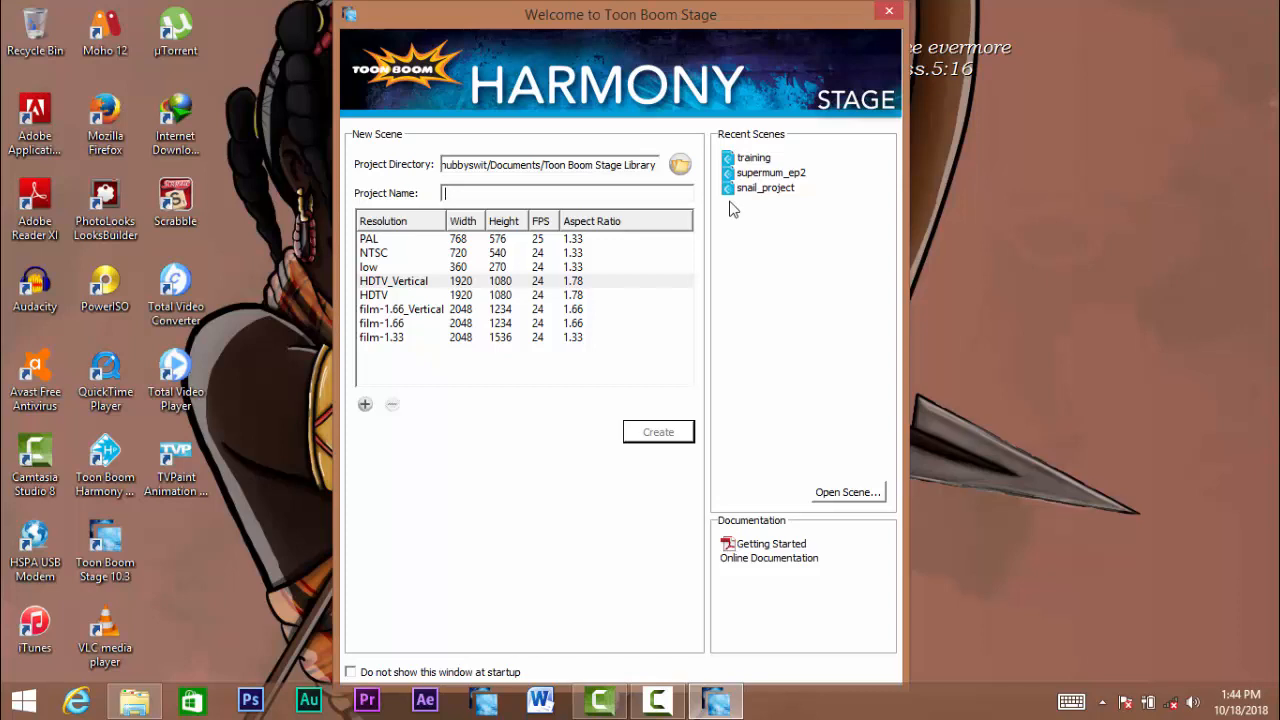
pyautogui.write('too')
pyautogui.write('b')
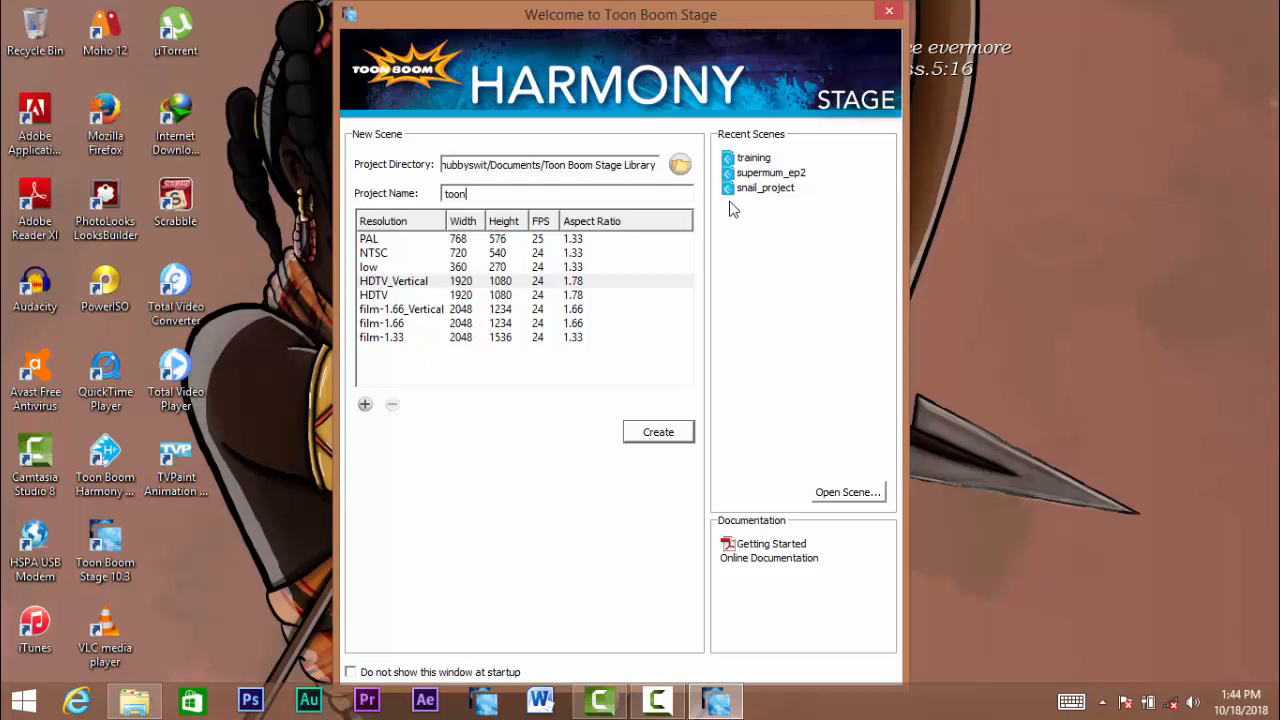
pyautogui.write('_boom_')
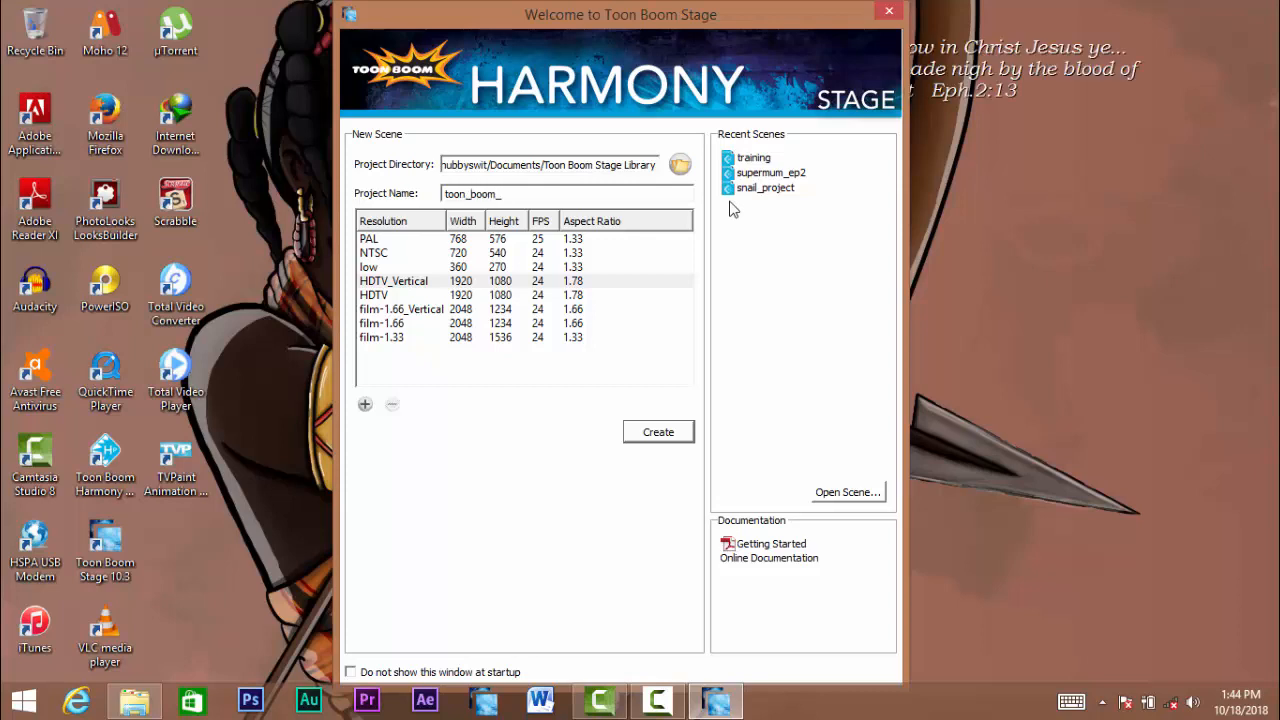
pyautogui.press('BackSpace')
pyautogui.press('BackSpace')
pyautogui.press('BackSpace')
pyautogui.press('BackSpace')
pyautogui.press('BackSpace')
pyautogui.press('BackSpace')
pyautogui.press('BackSpace')
pyautogui.press('BackSpace')
pyautogui.press('BackSpace')
pyautogui.press('BackSpace')
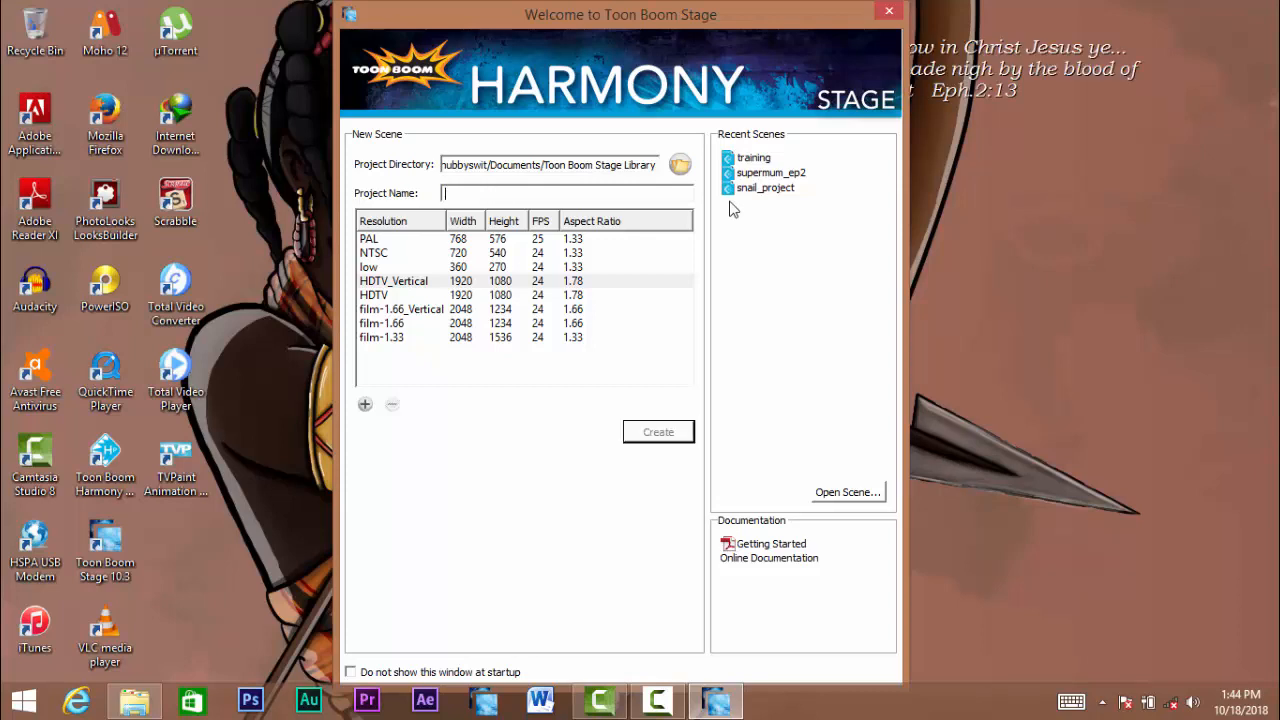
# - Enter intro_TB_class as the name of the new project
pyautogui.write('intro_TB_class')
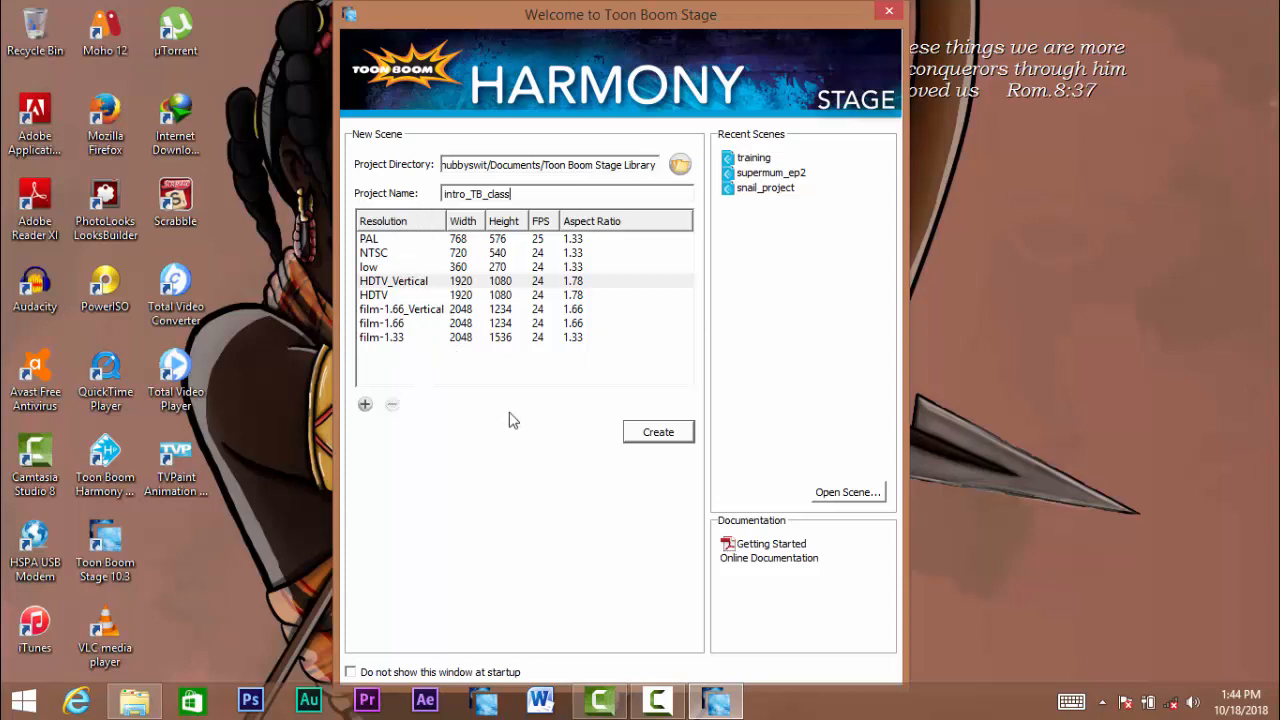
# - Look through the resolution presets one by one, from PAL to film-1.33
pyautogui.click(378, 242)
pyautogui.click(396, 256)
pyautogui.click(393, 268)
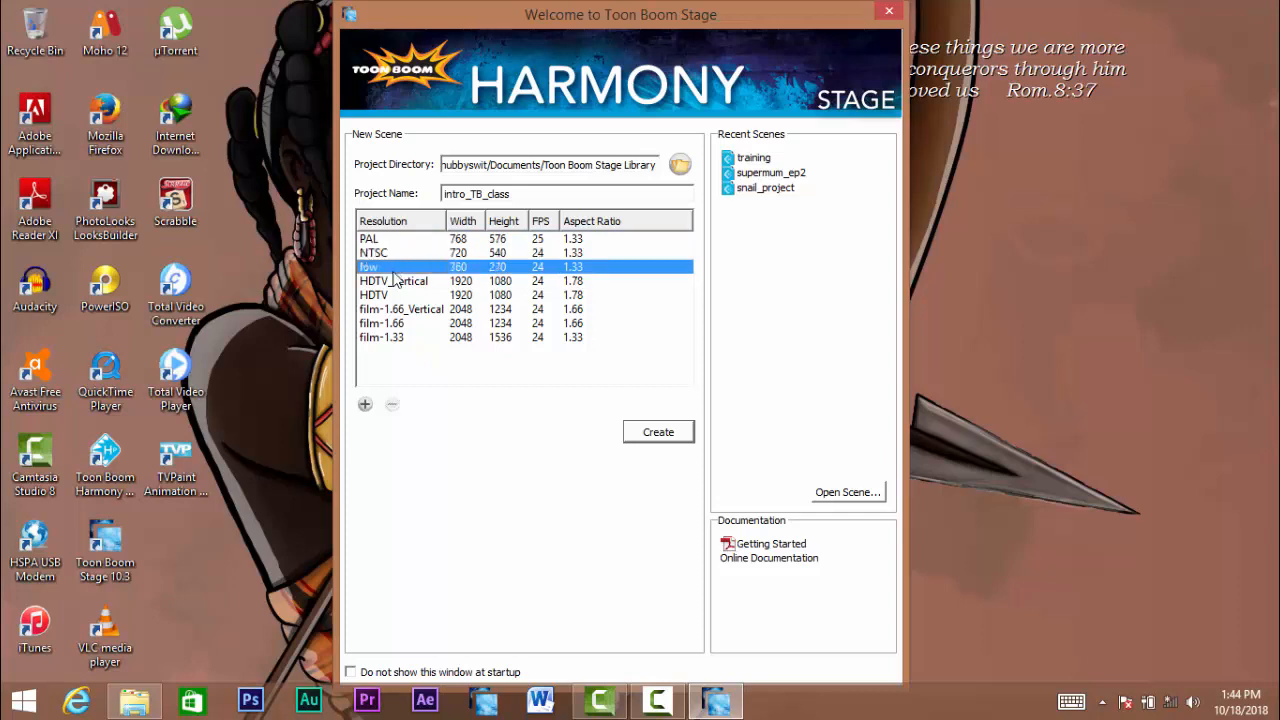
pyautogui.click(403, 283)
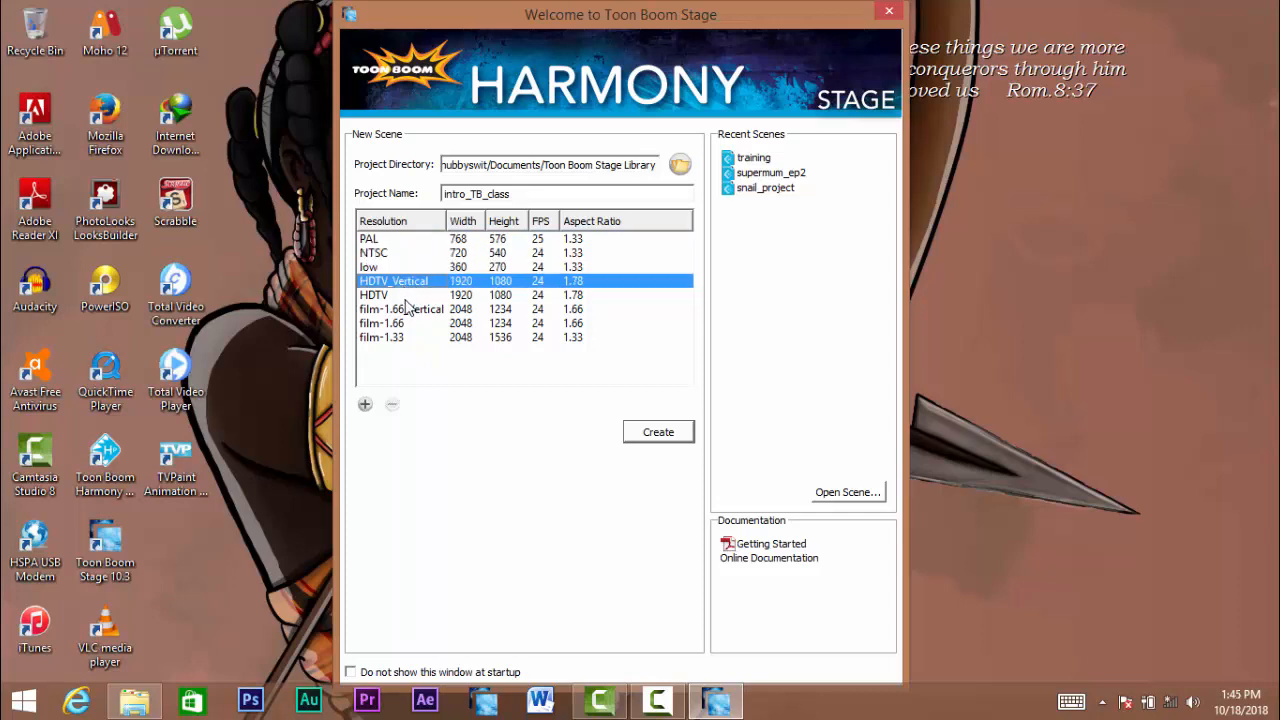
pyautogui.click(406, 297)
pyautogui.click(411, 310)
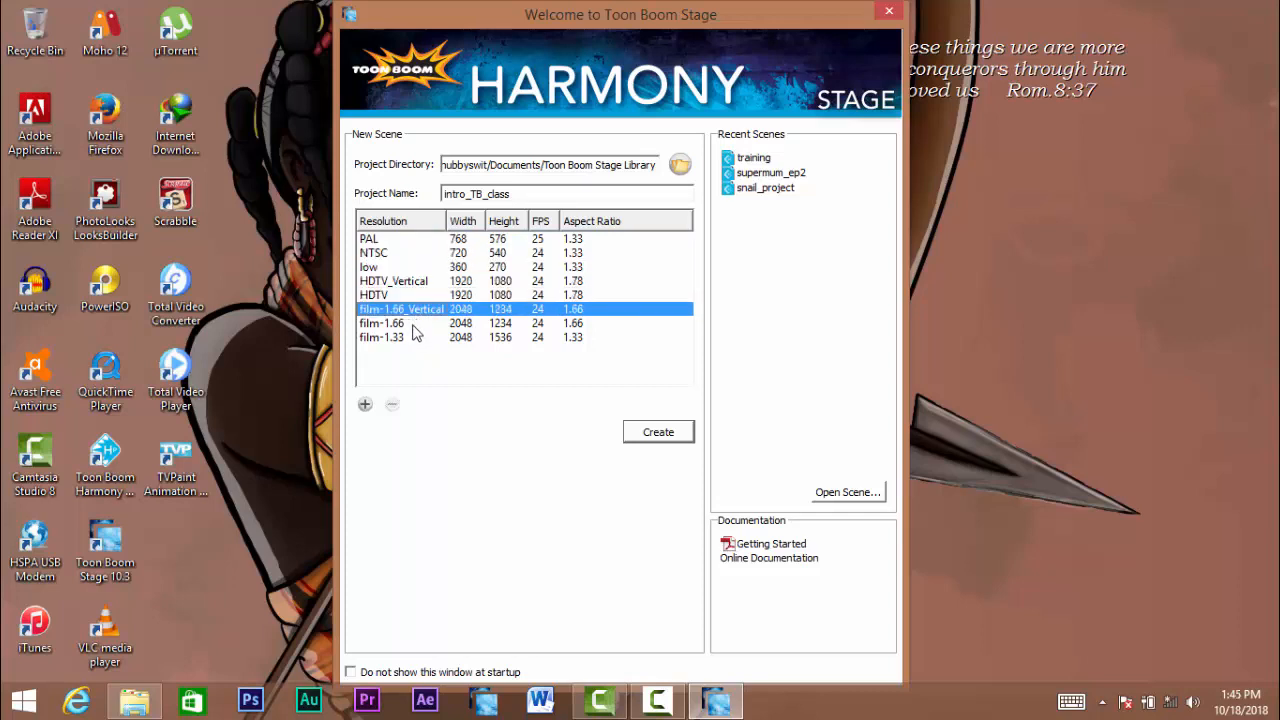
pyautogui.click(412, 324)
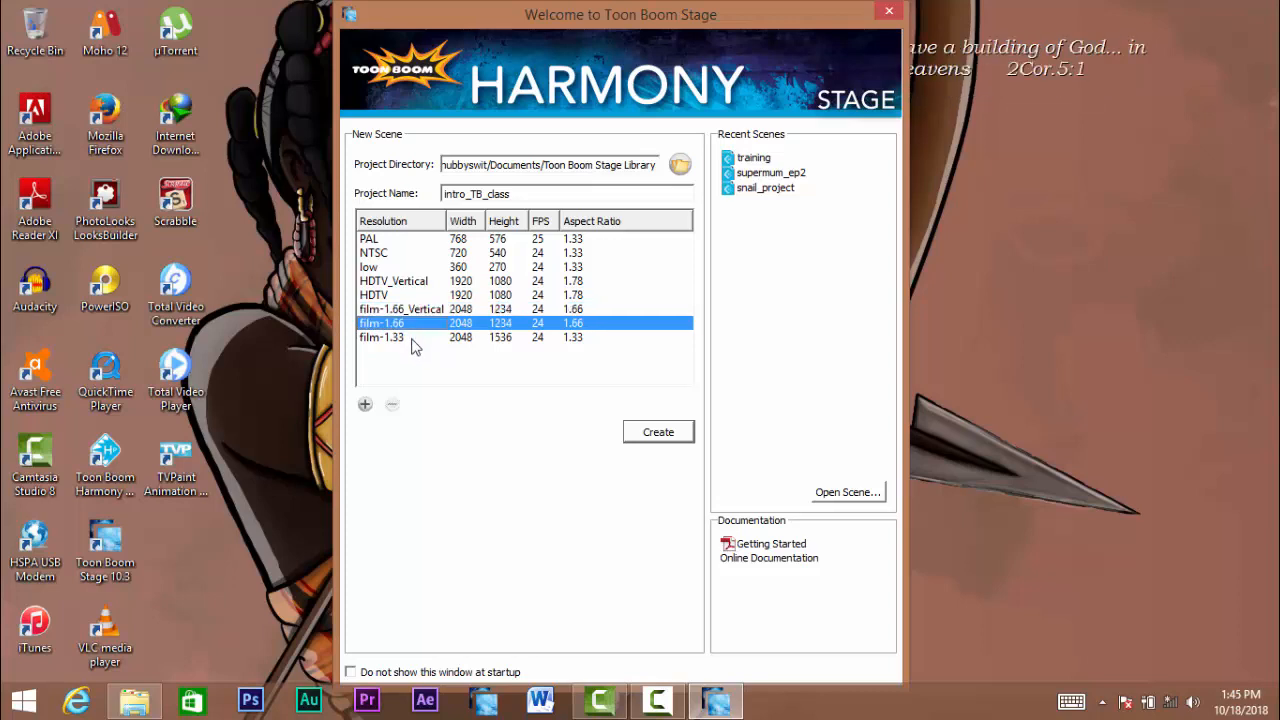
pyautogui.click(413, 339)
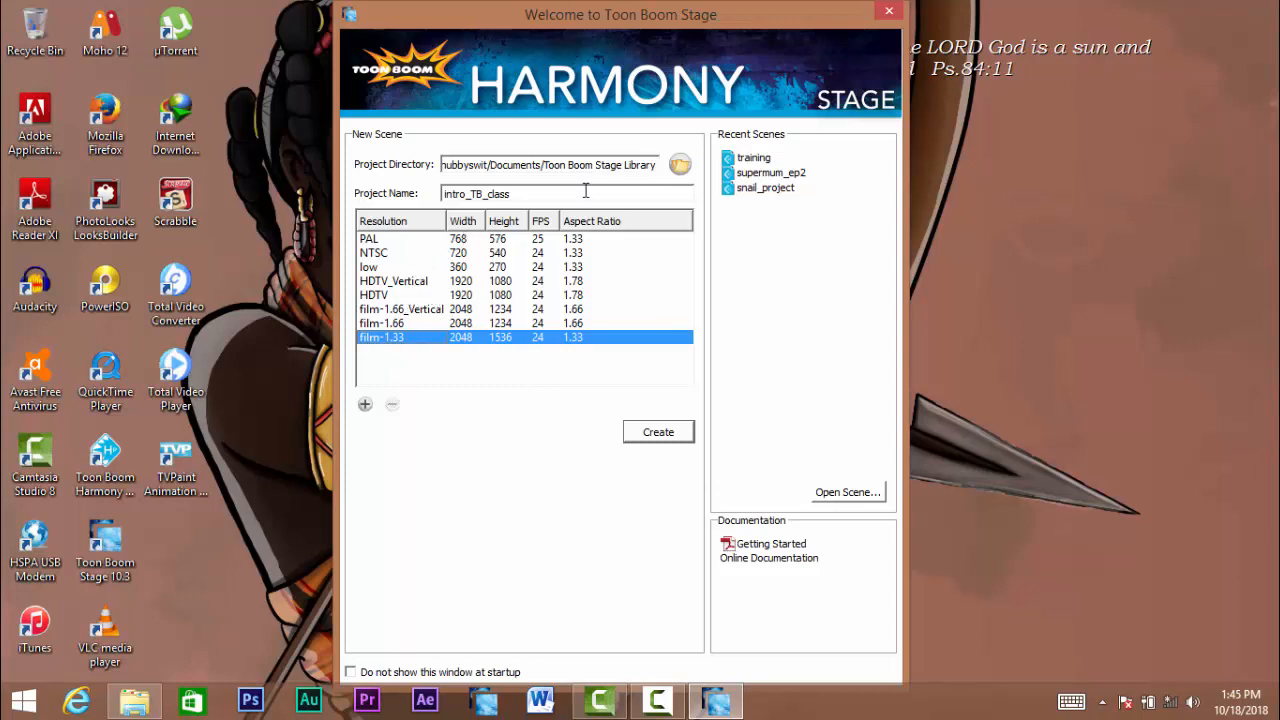
# - Compare the HDTV, HDTV_Vertical and film-1.66_Vertical presets, and choose the low resolution preset for the scene
pyautogui.click(410, 295)
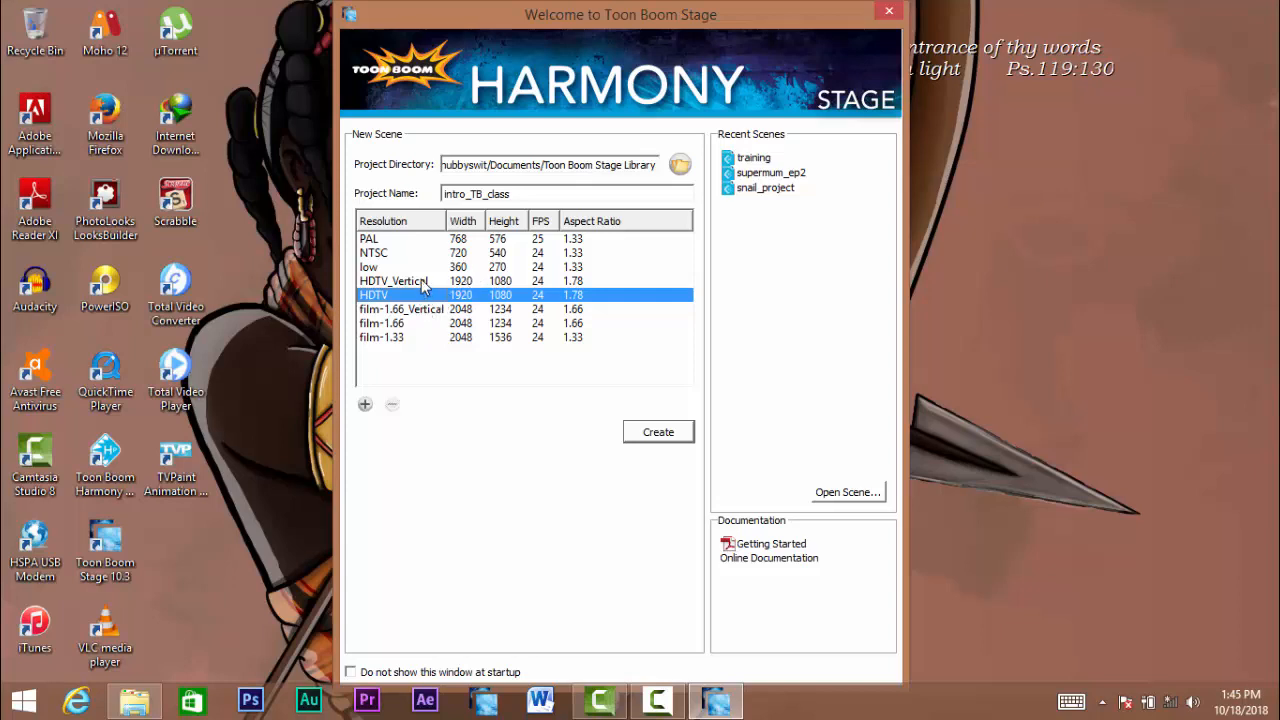
pyautogui.click(424, 284)
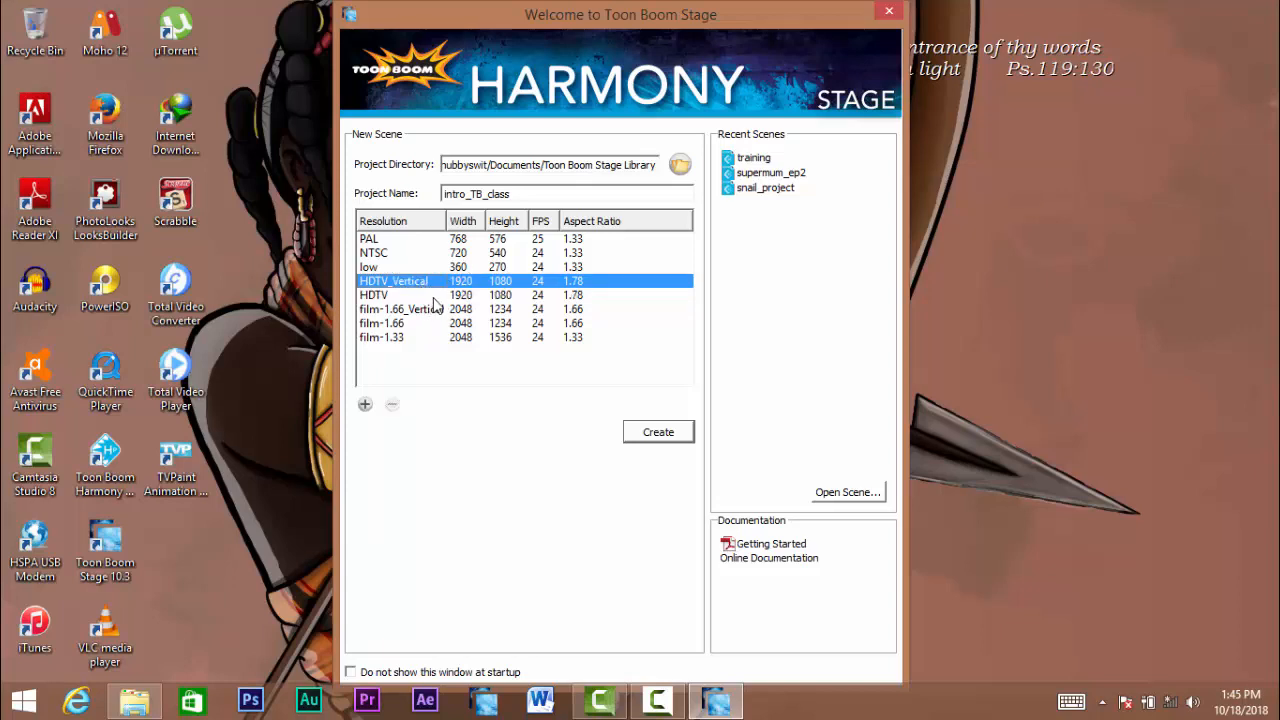
pyautogui.click(428, 296)
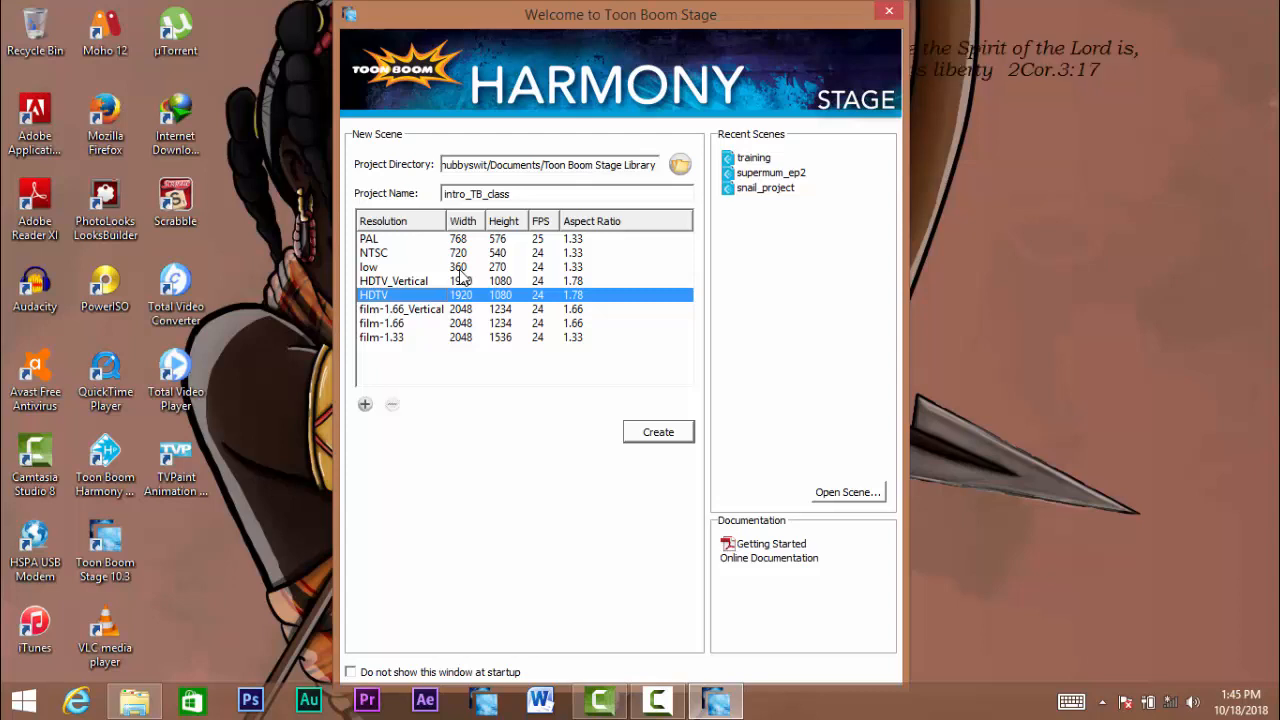
pyautogui.click(411, 310)
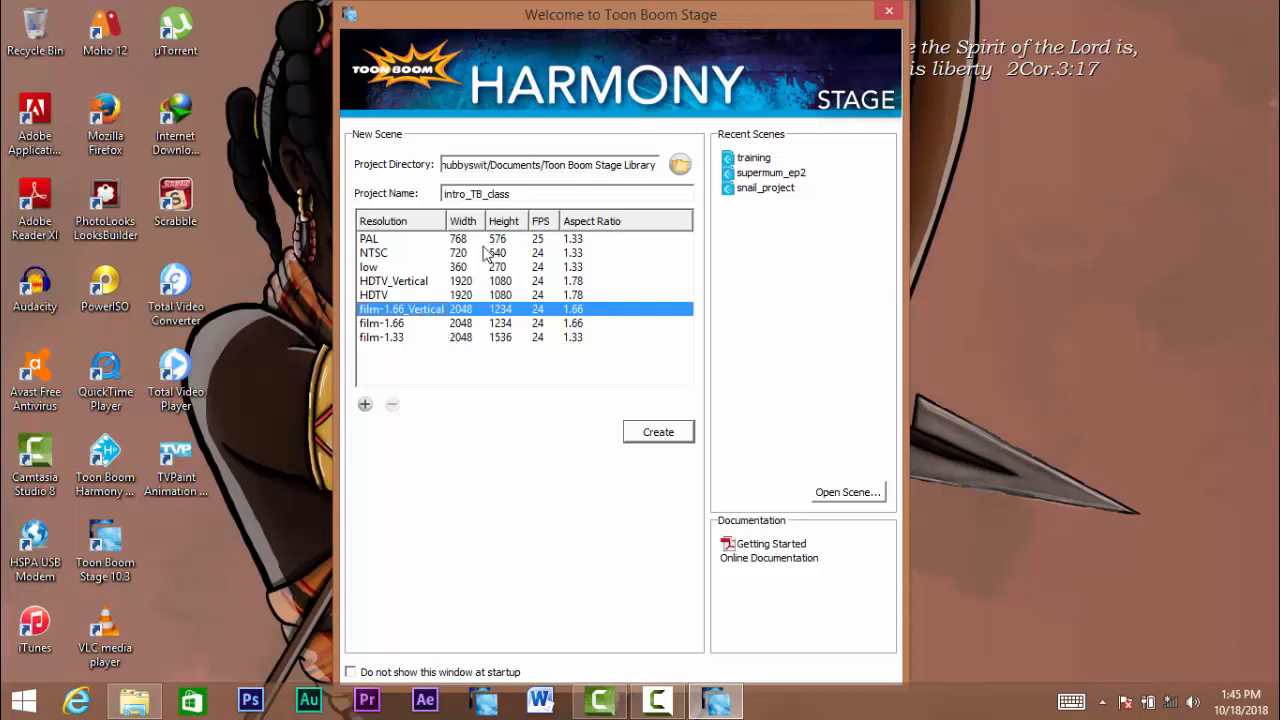
pyautogui.click(422, 297)
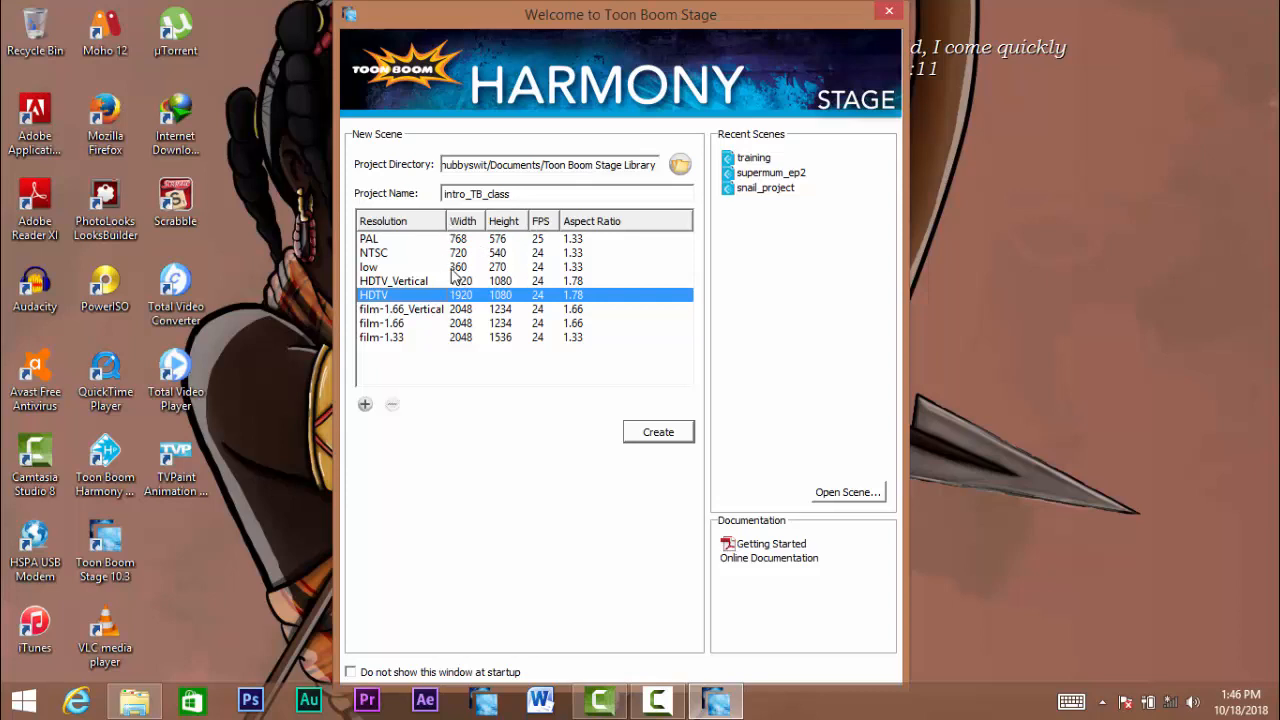
pyautogui.click(402, 268)
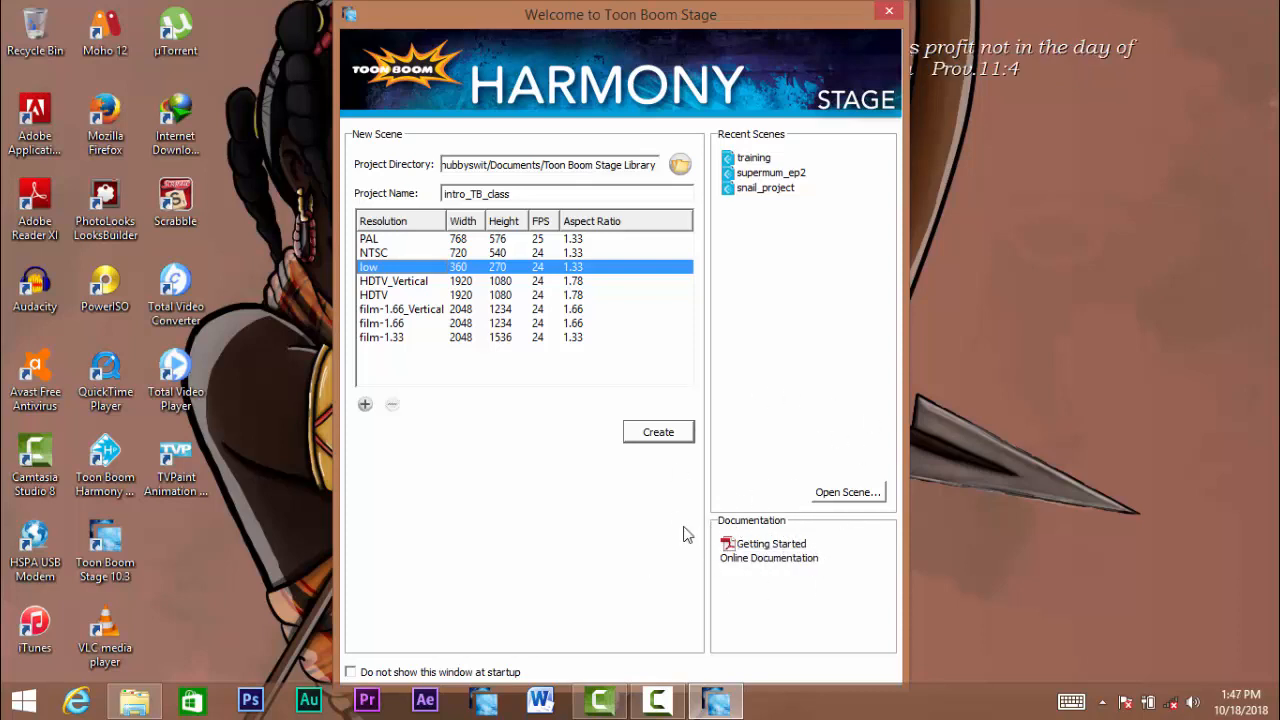
# - Open the Getting Started guide from the documentation links and enlarge its pages for reading
pyautogui.click(775, 548)
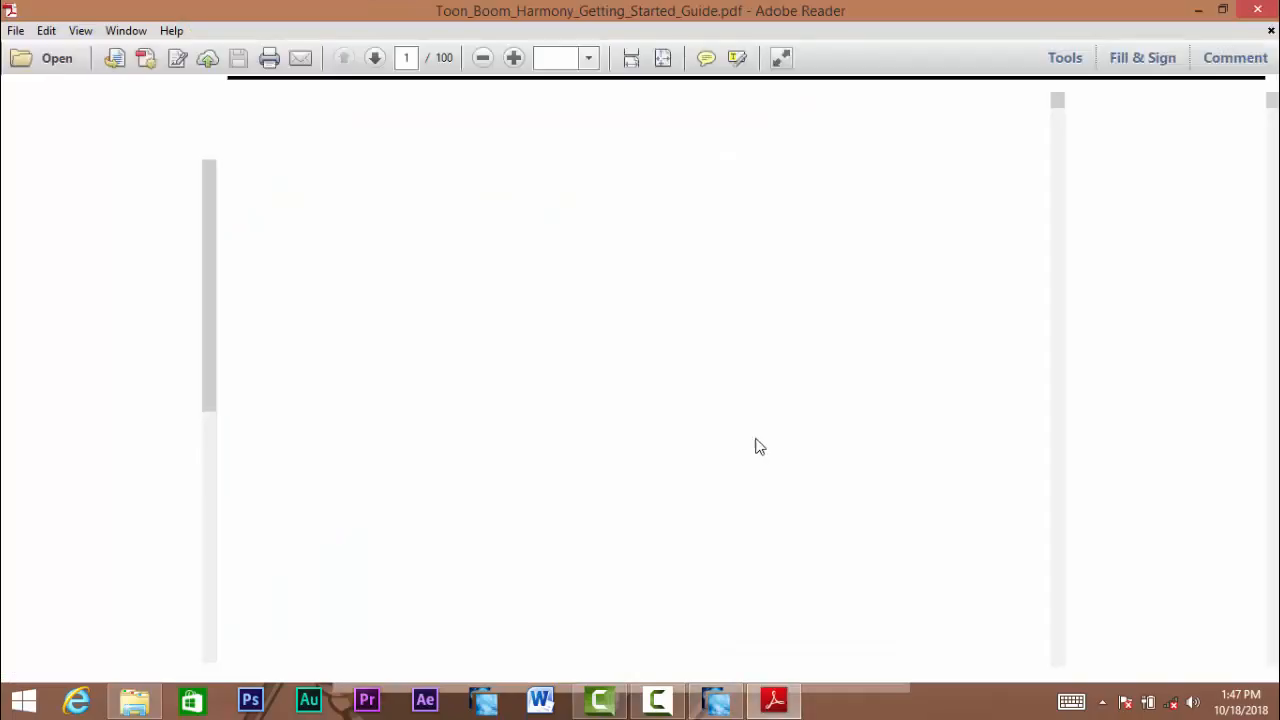
pyautogui.click(512, 60)
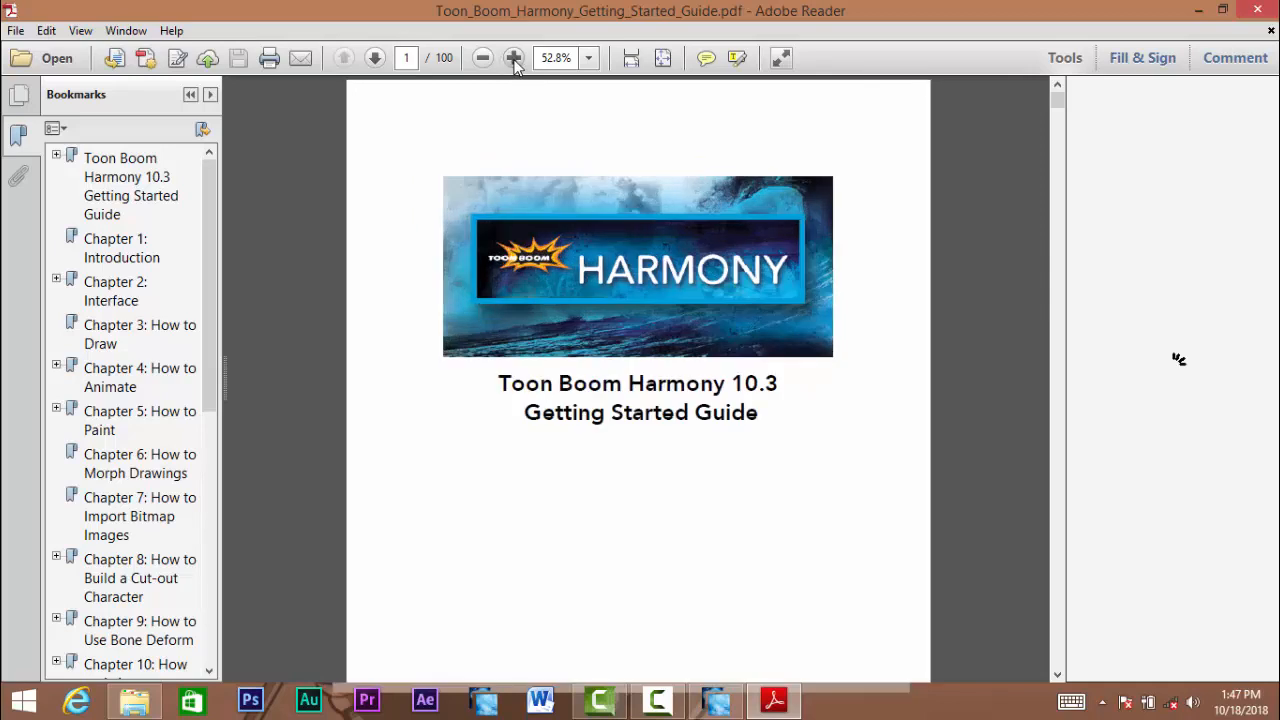
pyautogui.click(514, 62)
pyautogui.click(513, 58)
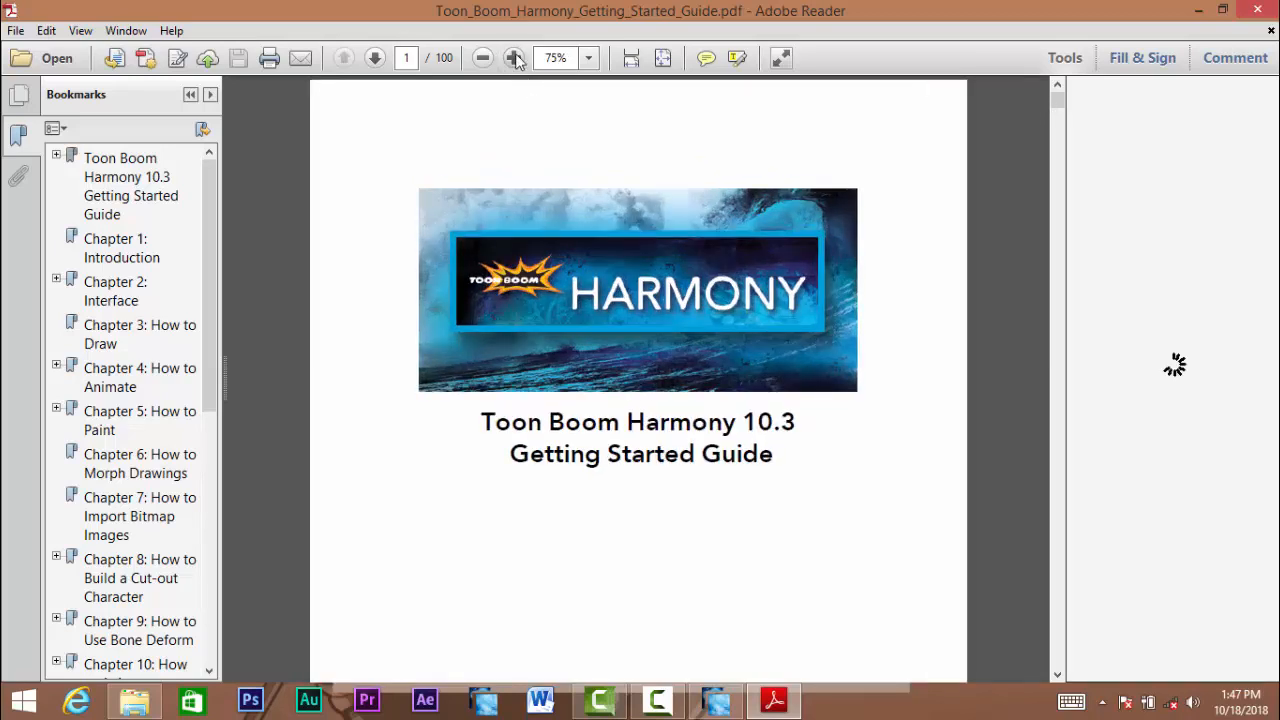
# - Skim the guide's interface, drawing, animating and painting chapters, and close the document
pyautogui.moveTo(1057, 100)
pyautogui.mouseDown()
pyautogui.moveTo(1057, 185)
pyautogui.moveTo(1057, 120)
pyautogui.mouseUp()
pyautogui.click(1057, 119)
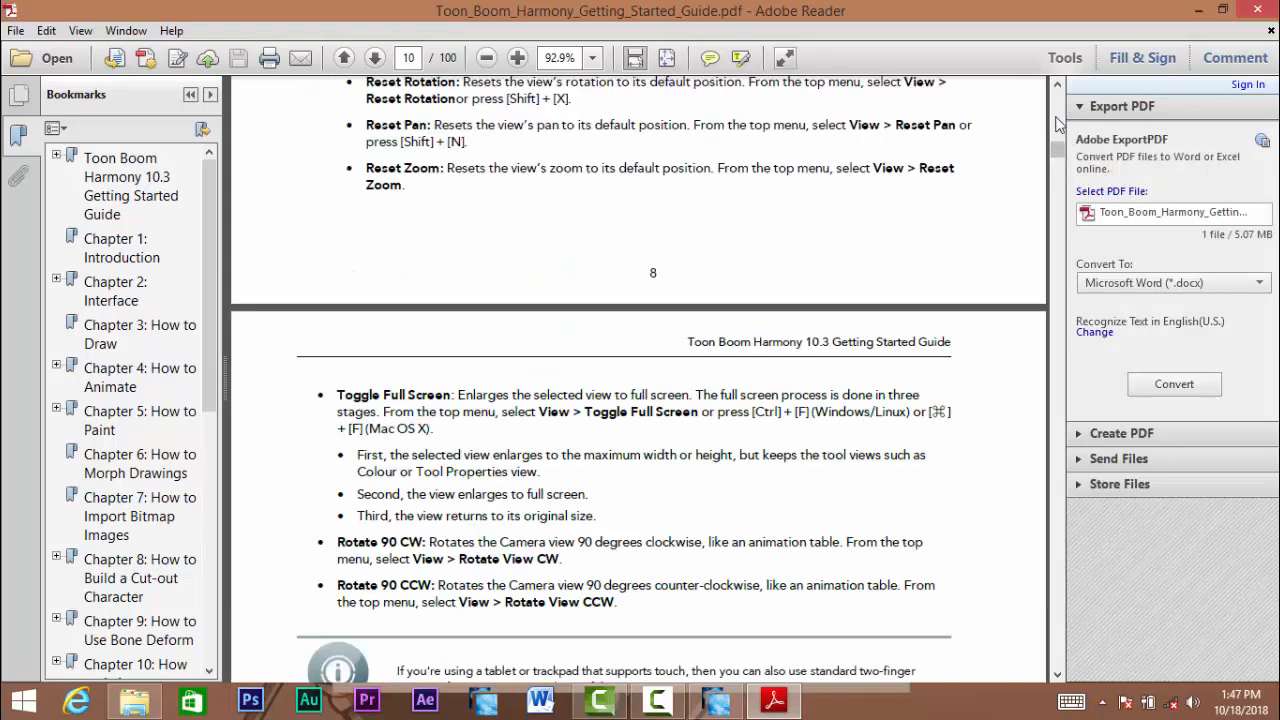
pyautogui.click(1057, 119)
pyautogui.click(1060, 174)
pyautogui.click(1055, 200)
pyautogui.click(1055, 216)
pyautogui.click(1055, 233)
pyautogui.click(1056, 252)
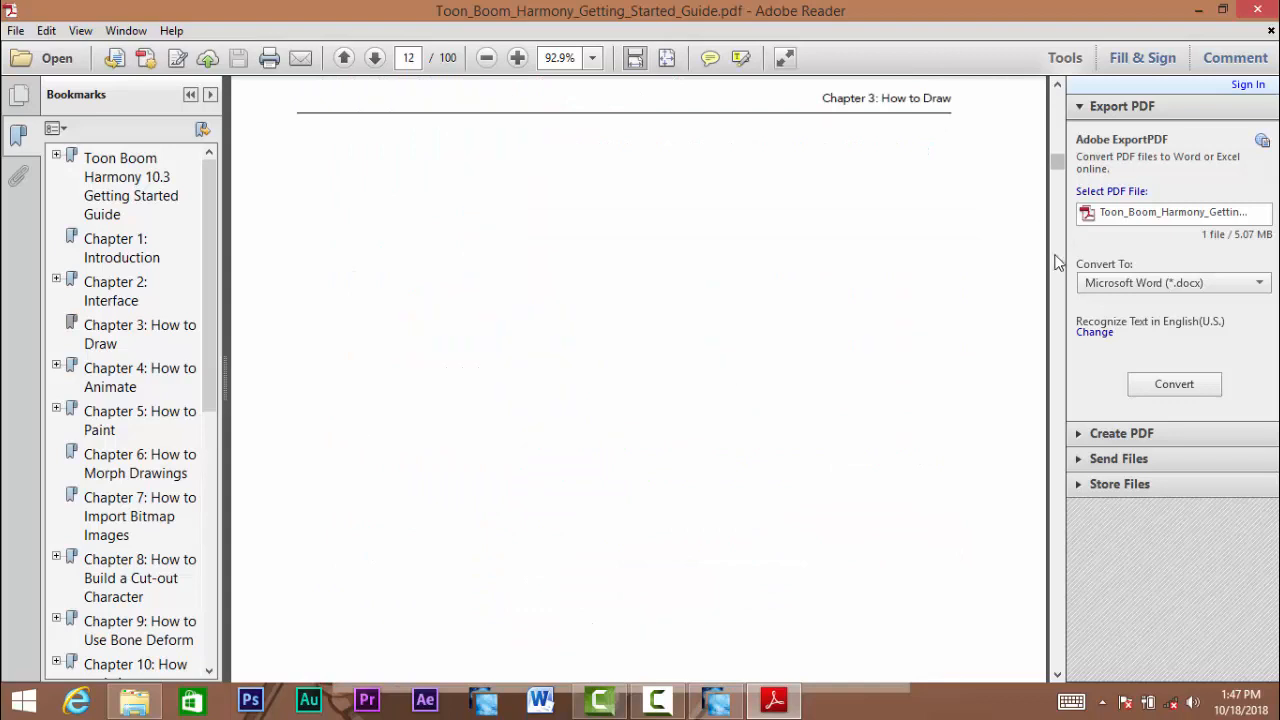
pyautogui.click(1056, 262)
pyautogui.click(1057, 268)
pyautogui.click(1059, 287)
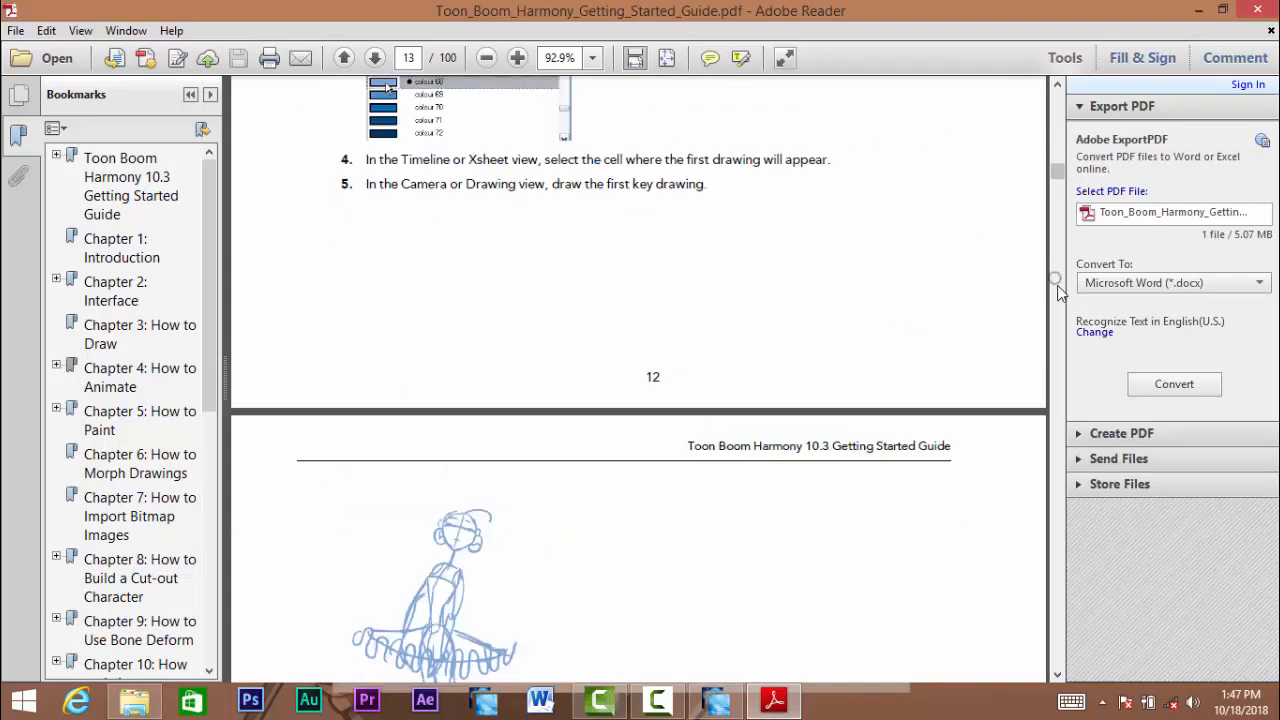
pyautogui.click(1059, 292)
pyautogui.click(1060, 308)
pyautogui.click(1062, 316)
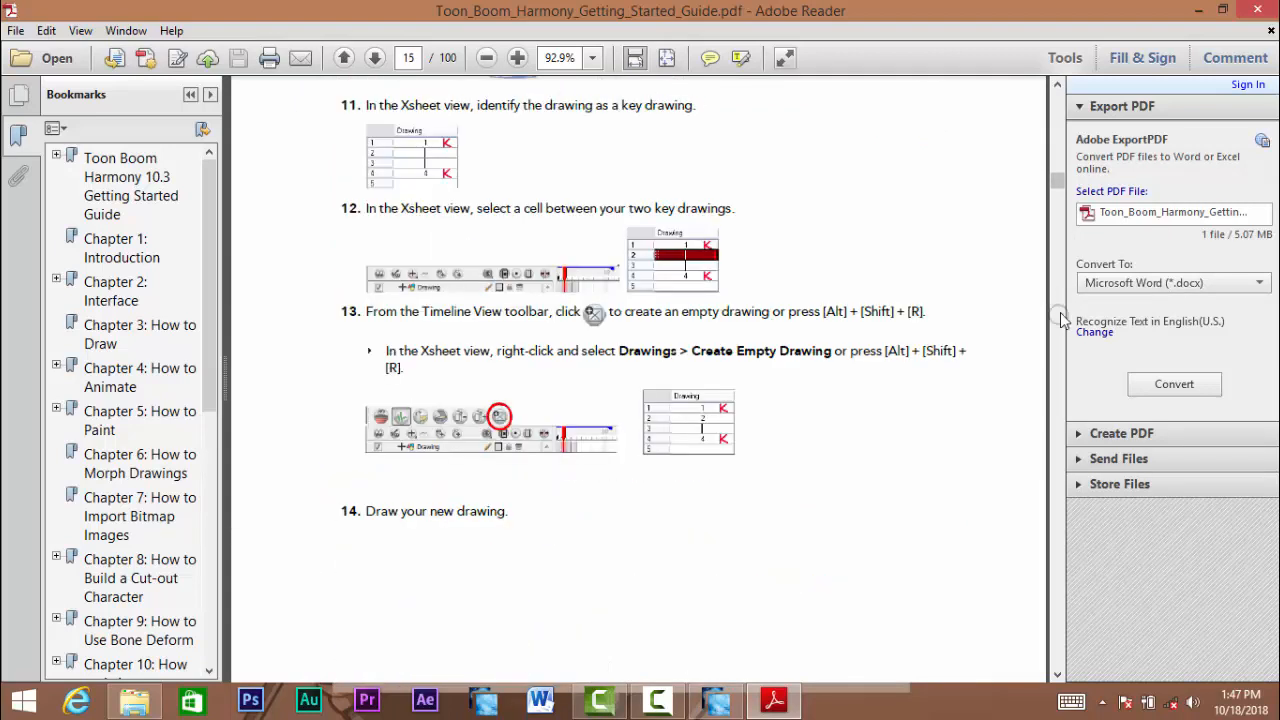
pyautogui.click(1062, 319)
pyautogui.click(1063, 320)
pyautogui.click(1059, 320)
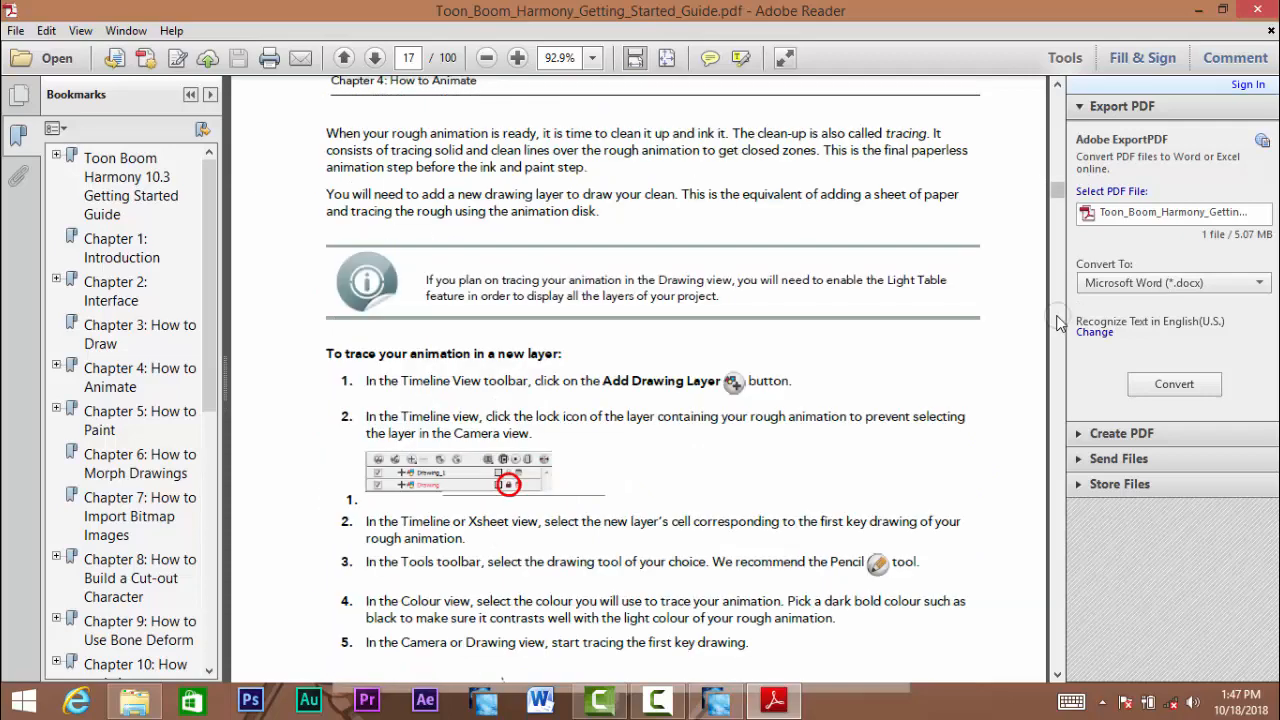
pyautogui.click(1058, 322)
pyautogui.click(1057, 318)
pyautogui.click(1058, 320)
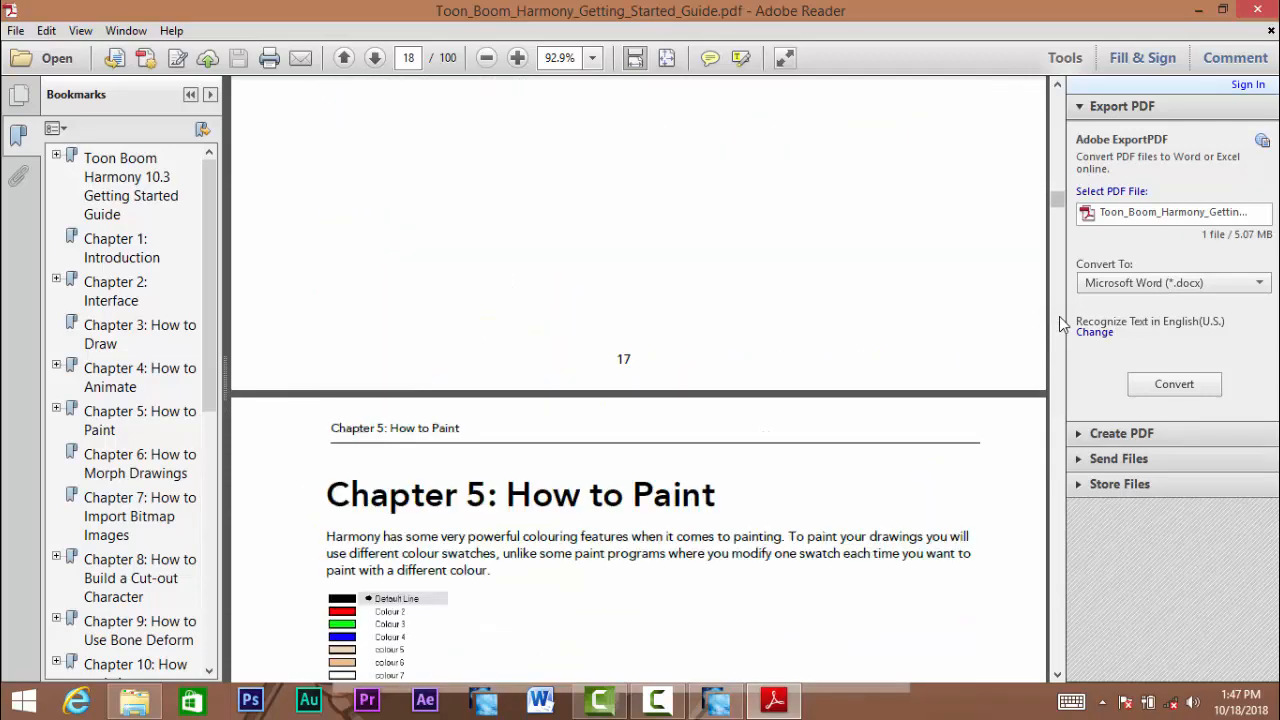
pyautogui.click(1060, 322)
pyautogui.click(1060, 322)
pyautogui.click(1060, 326)
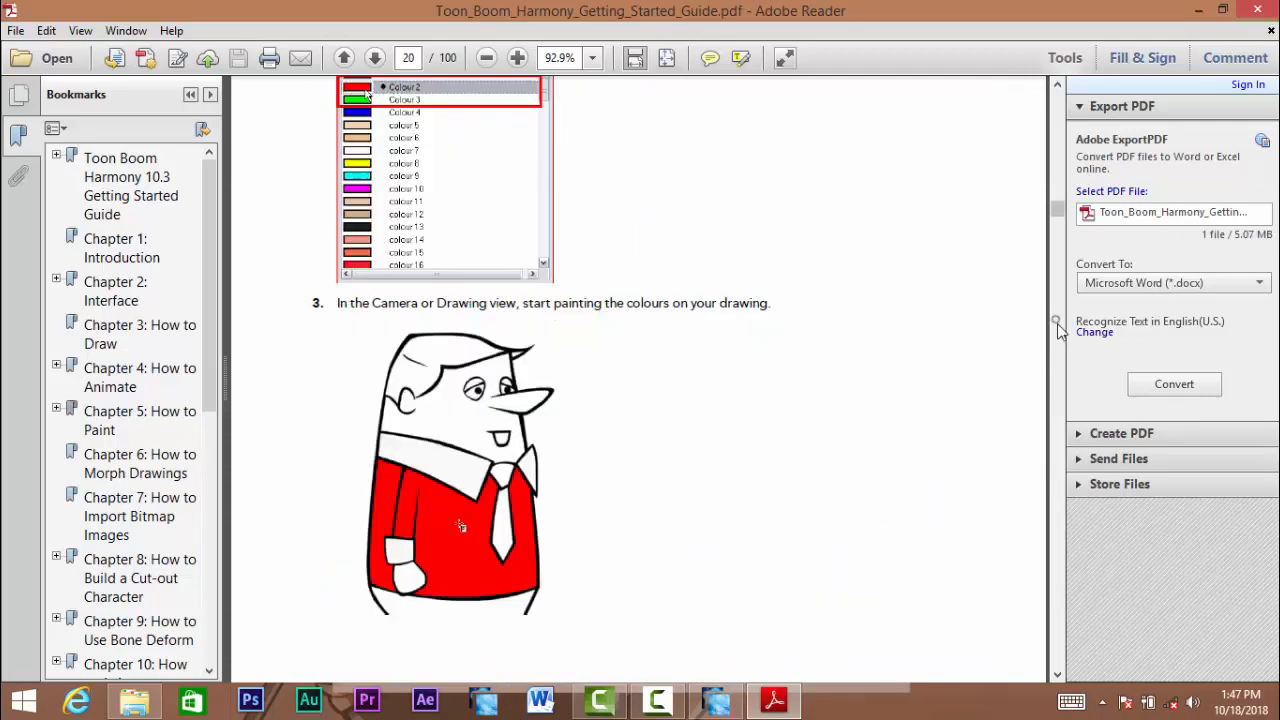
pyautogui.click(1059, 240)
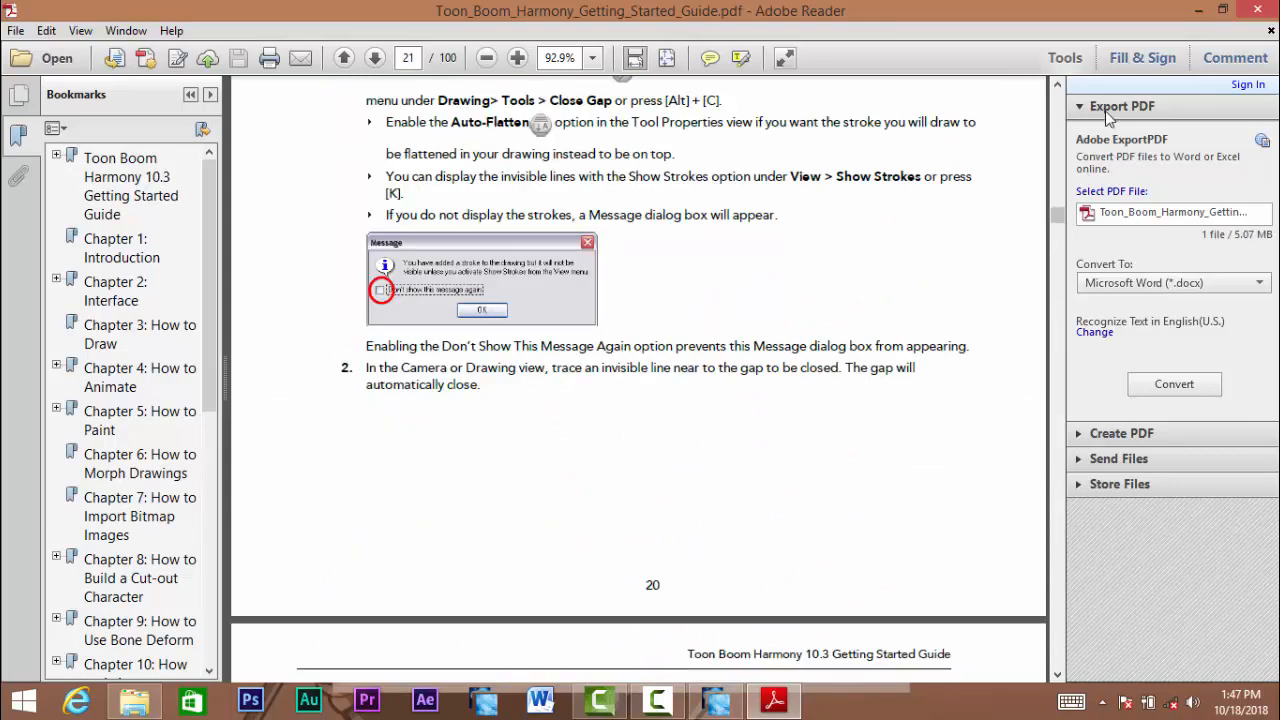
pyautogui.click(1050, 258)
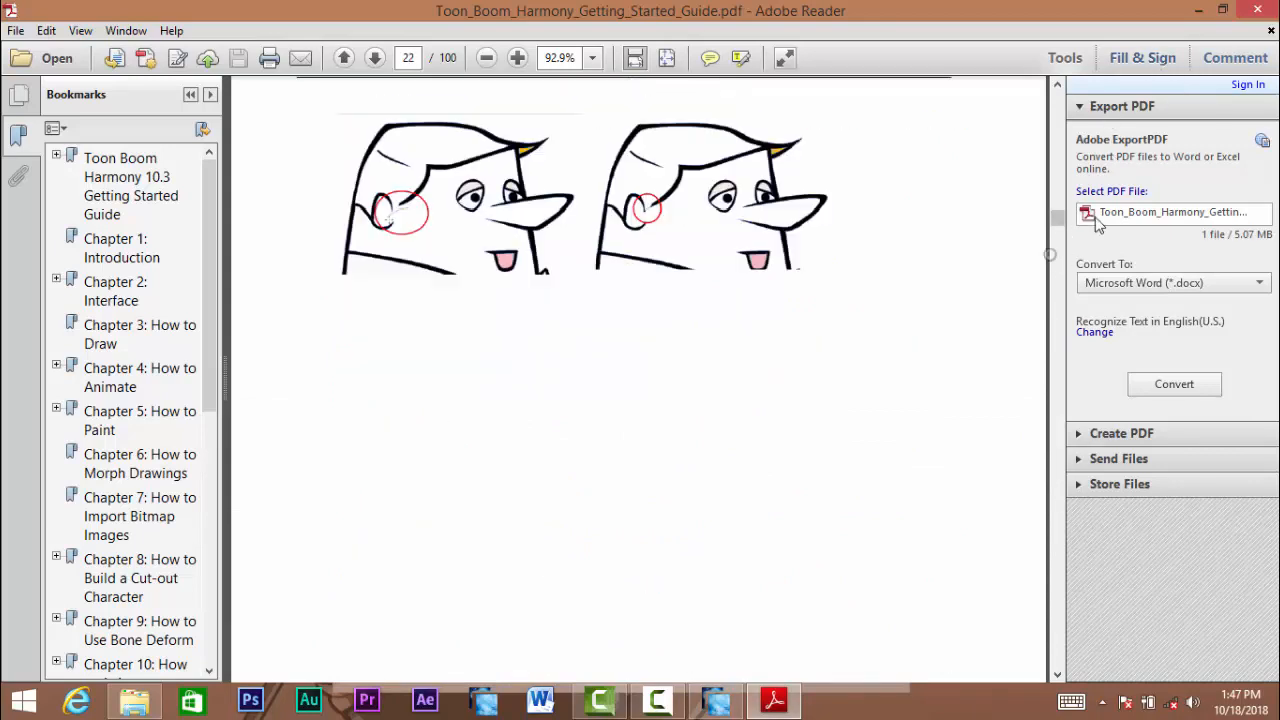
pyautogui.click(1256, 11)
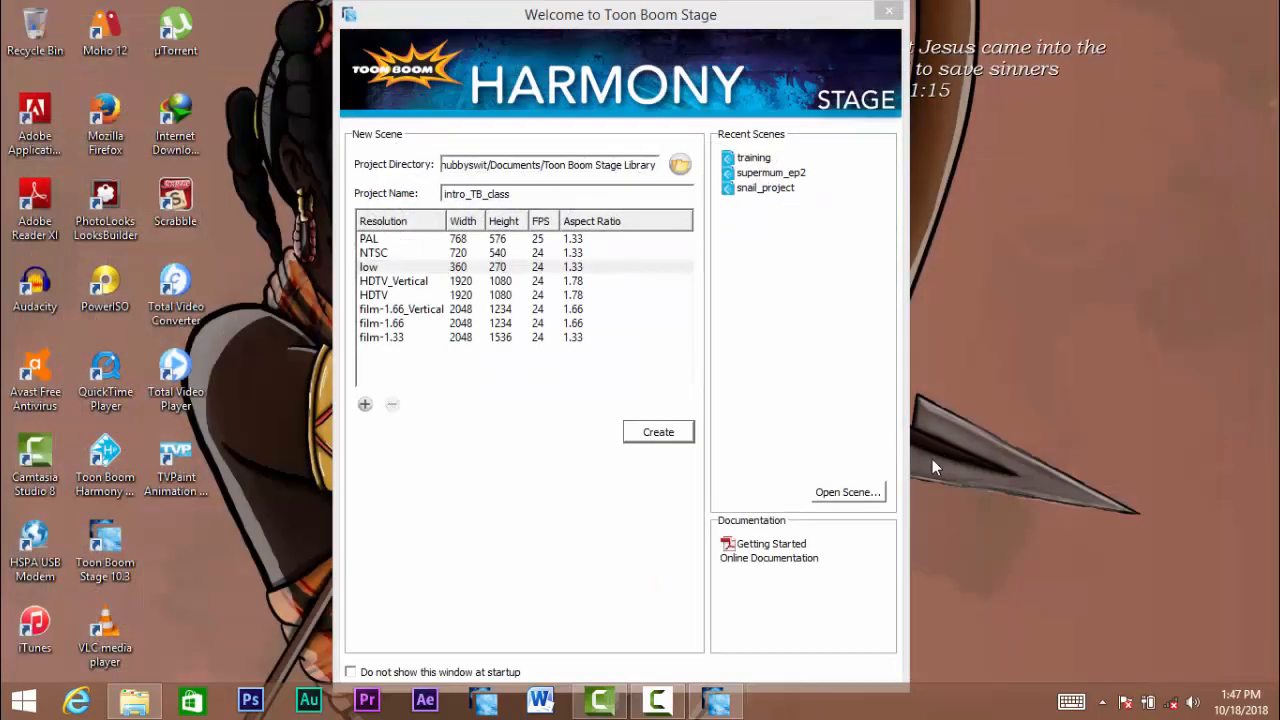
# - Create the new scene from the entered project name and chosen preset, and inspect the whole camera frame
pyautogui.click(790, 300)
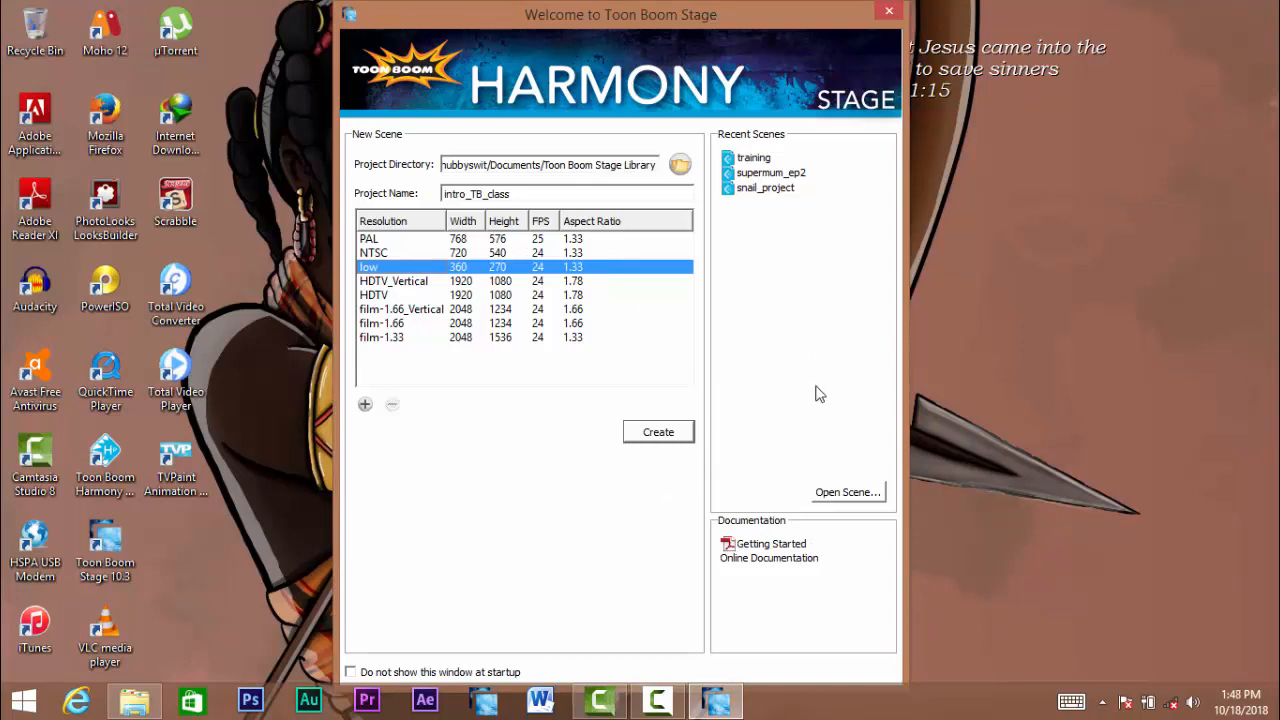
pyautogui.click(653, 434)
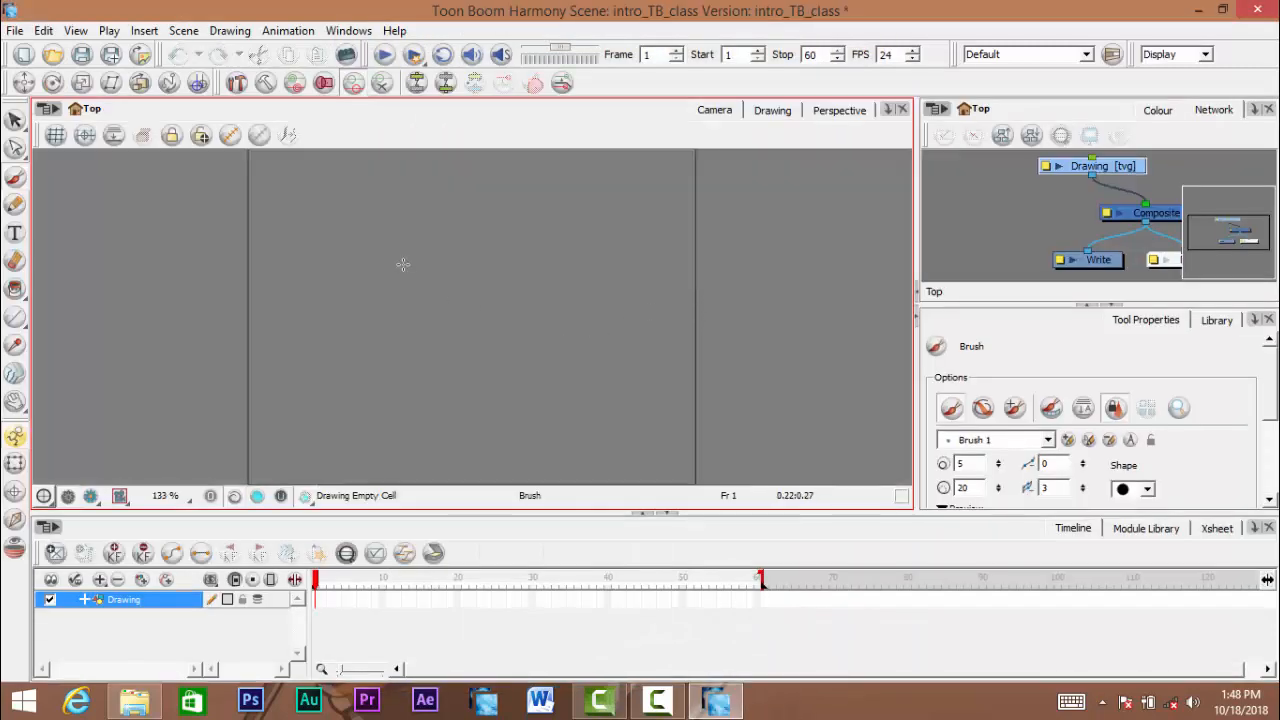
pyautogui.moveTo(468, 291)
pyautogui.mouseDown()
pyautogui.moveTo(480, 323)
pyautogui.moveTo(459, 281)
pyautogui.moveTo(474, 323)
pyautogui.mouseUp()
pyautogui.scroll(-1, 478, 304)
pyautogui.scroll(-1, 478, 298)
pyautogui.scroll(1, 480, 309)
pyautogui.scroll(-1, 480, 309)
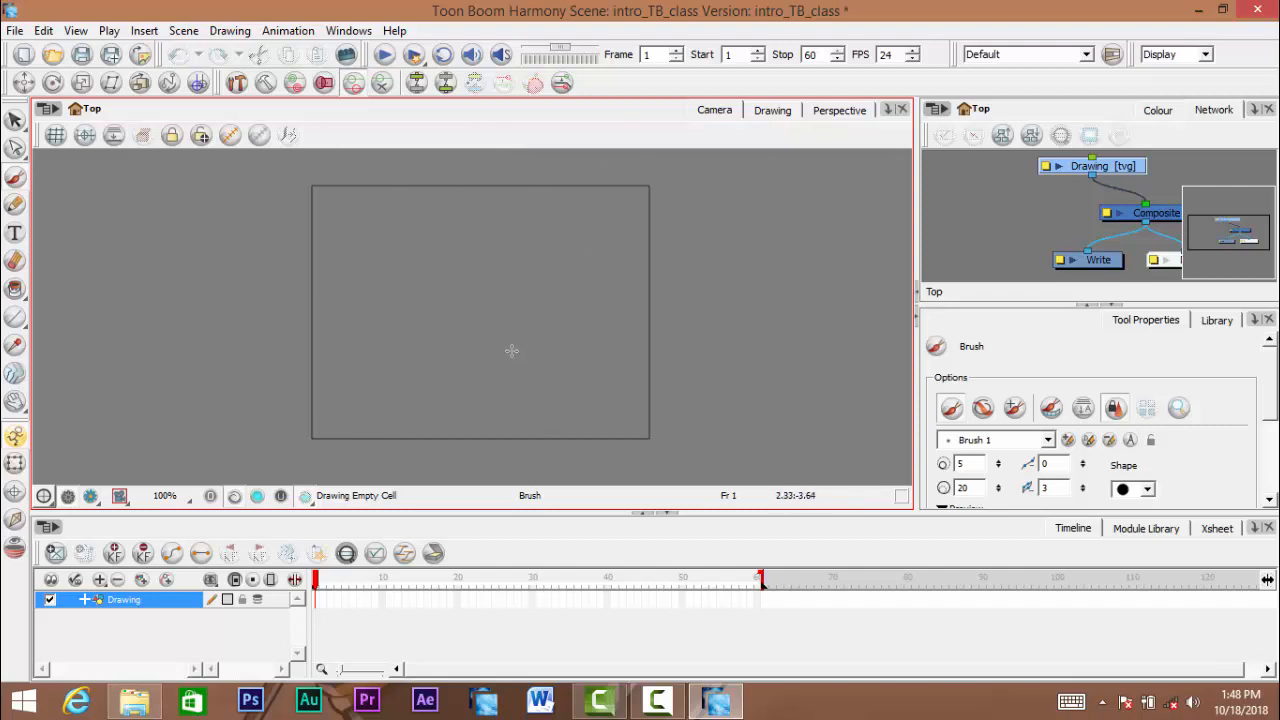
# - Open the scene settings and compare the low, HDTV and HDTV_Vertical resolution presets
pyautogui.click(185, 32)
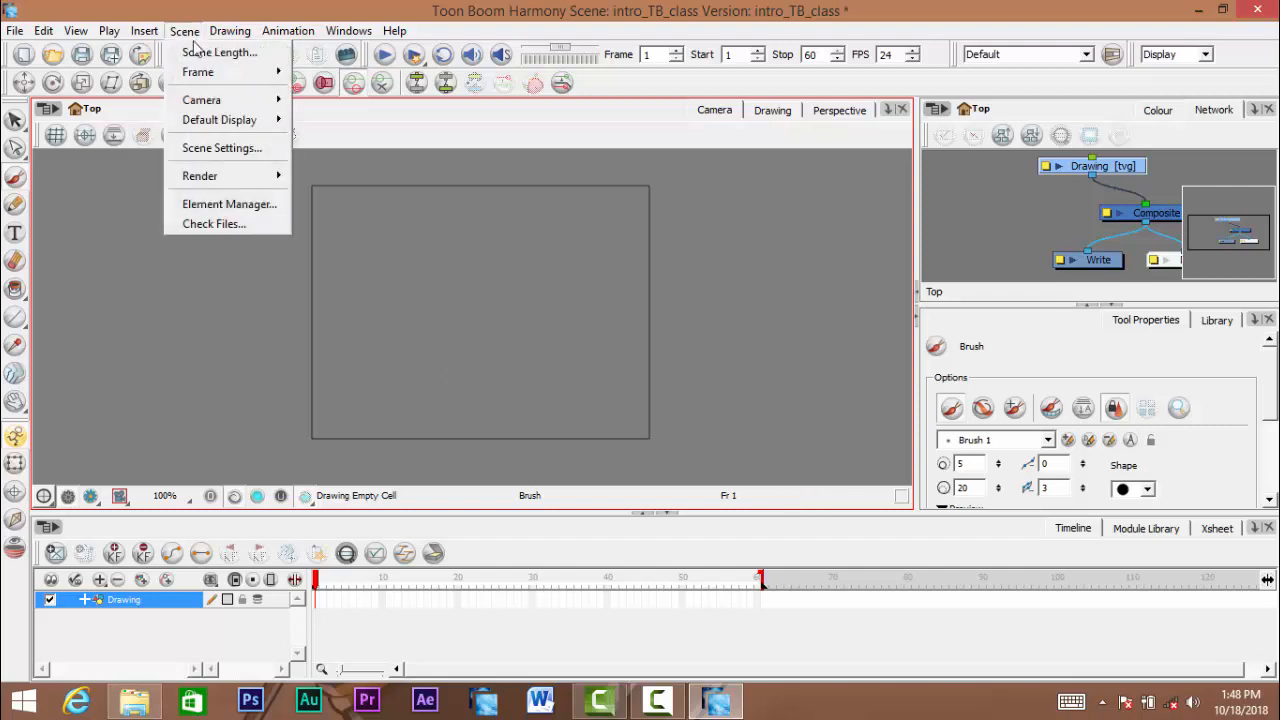
pyautogui.click(245, 148)
pyautogui.moveTo(665, 95); pyautogui.dragTo(829, 70)
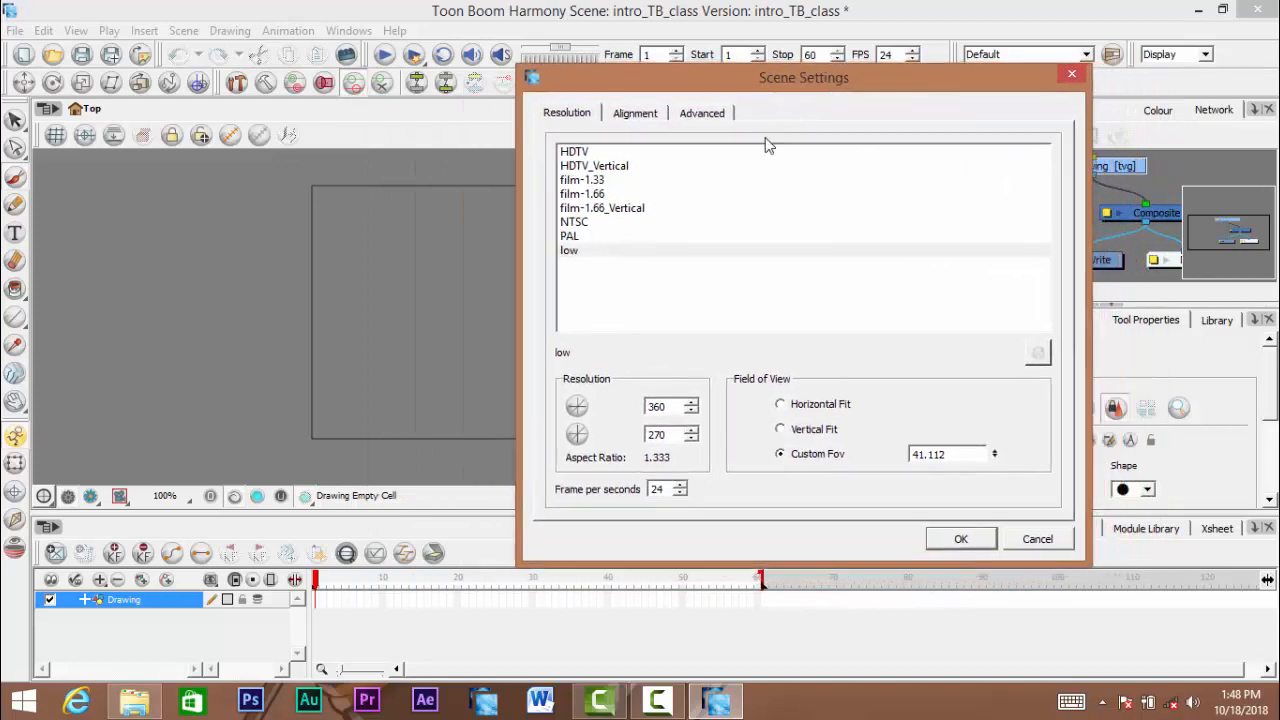
pyautogui.click(578, 252)
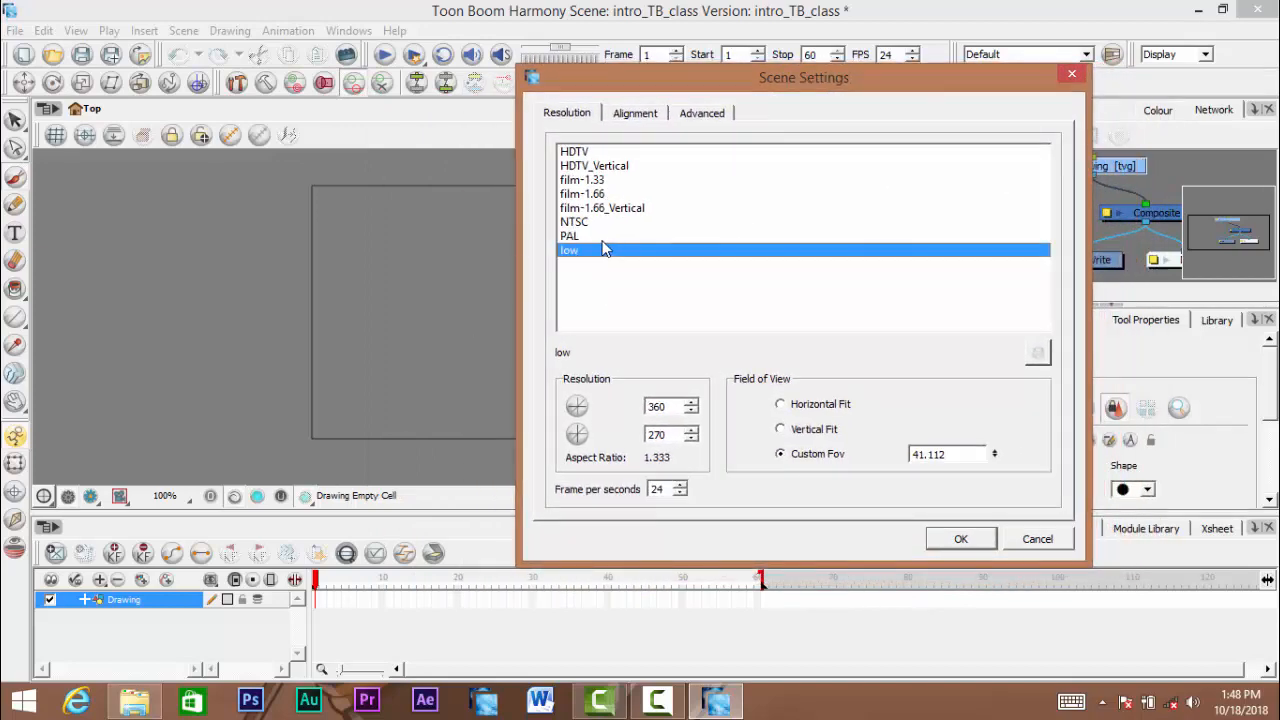
pyautogui.click(574, 153)
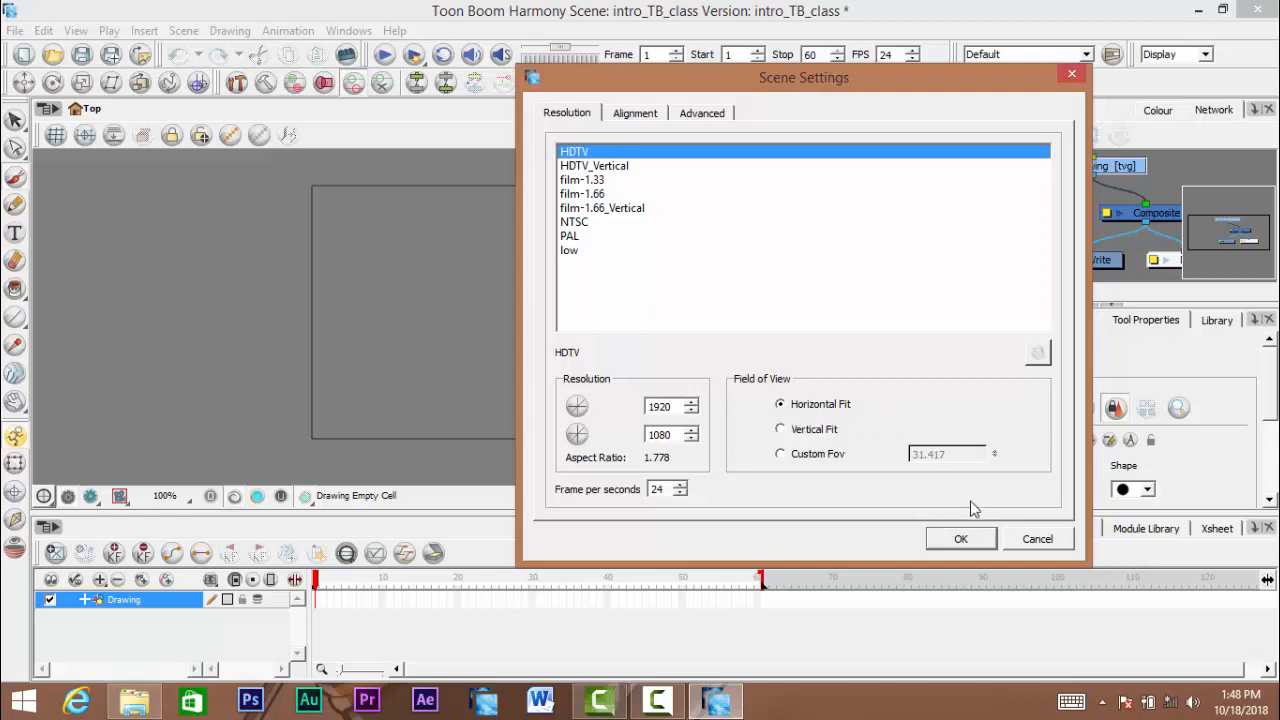
pyautogui.click(585, 167)
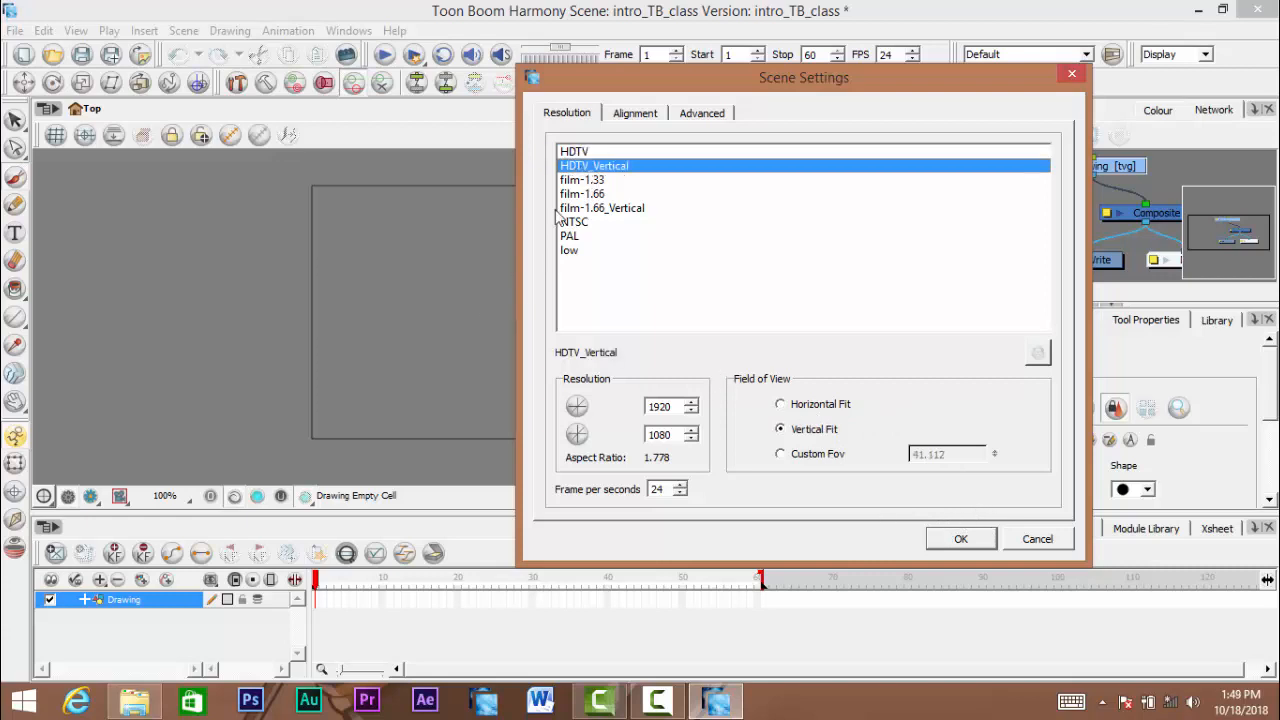
pyautogui.click(580, 153)
pyautogui.click(580, 168)
pyautogui.click(576, 153)
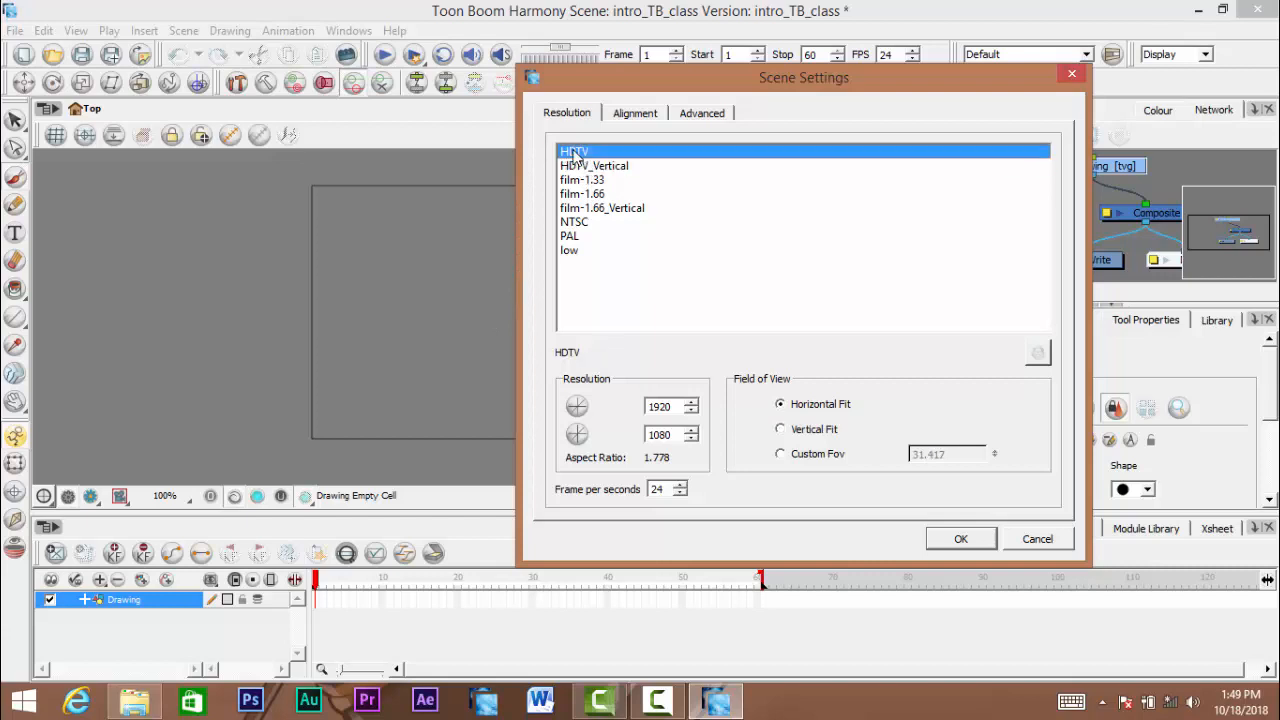
pyautogui.click(587, 166)
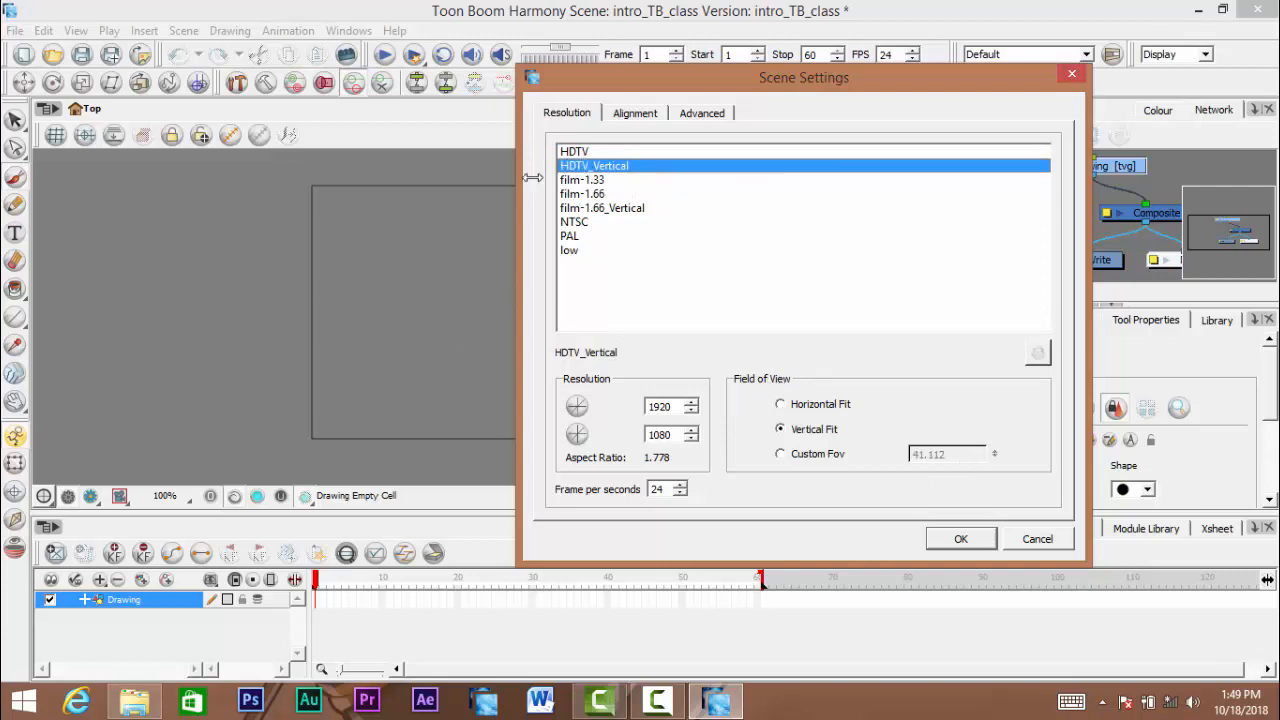
# - Apply the HDTV resolution preset, 1920 by 1080 with horizontal fit, to the scene
pyautogui.click(577, 153)
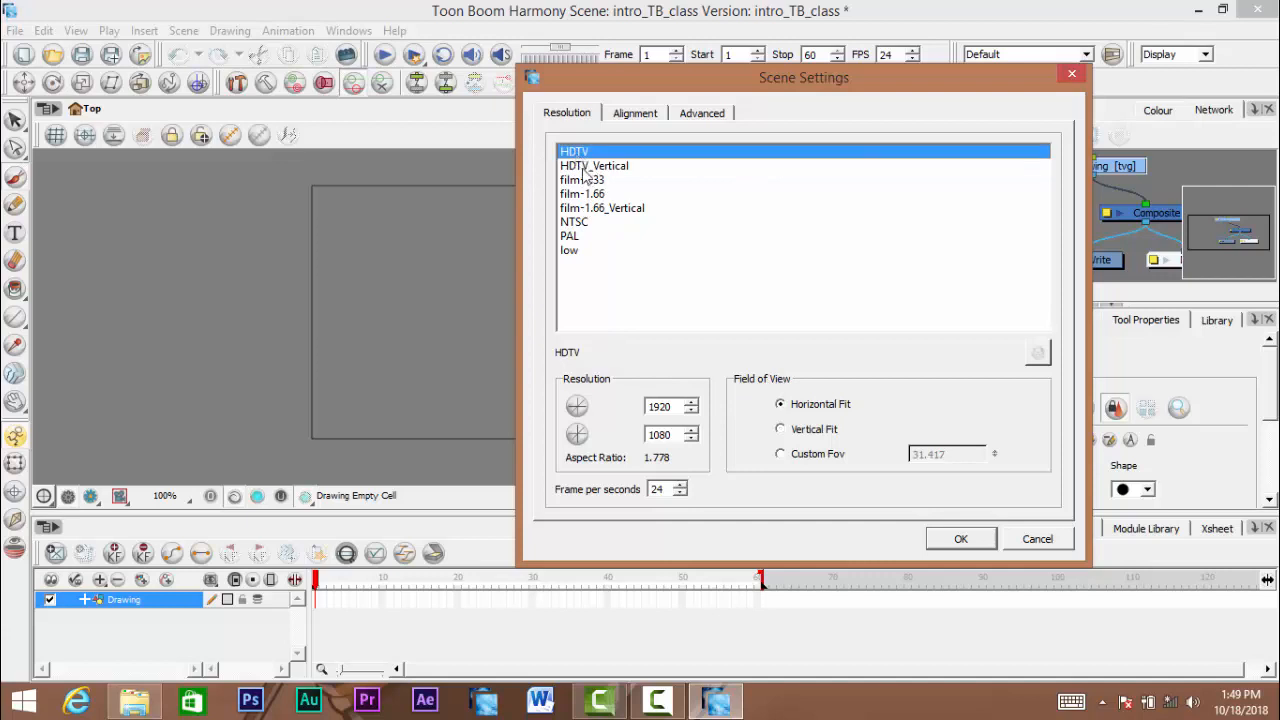
pyautogui.click(584, 167)
pyautogui.click(582, 152)
pyautogui.click(960, 540)
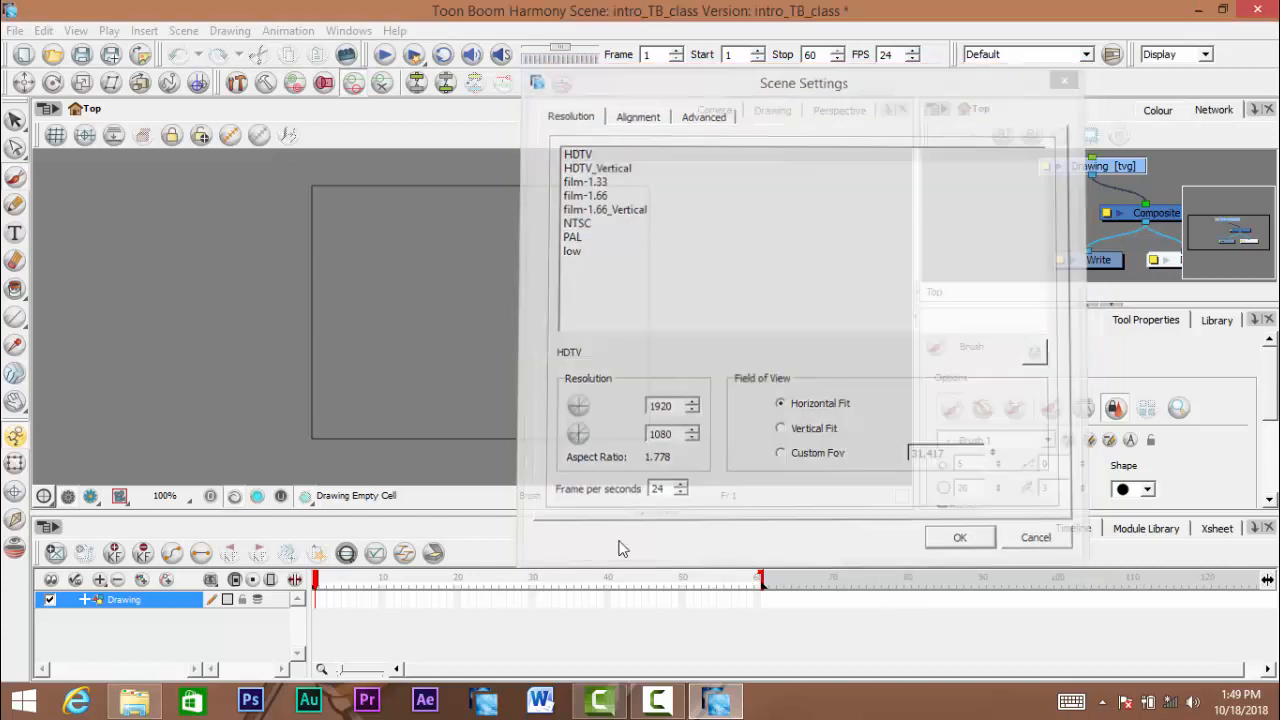
pyautogui.scroll(-5, 490, 322)
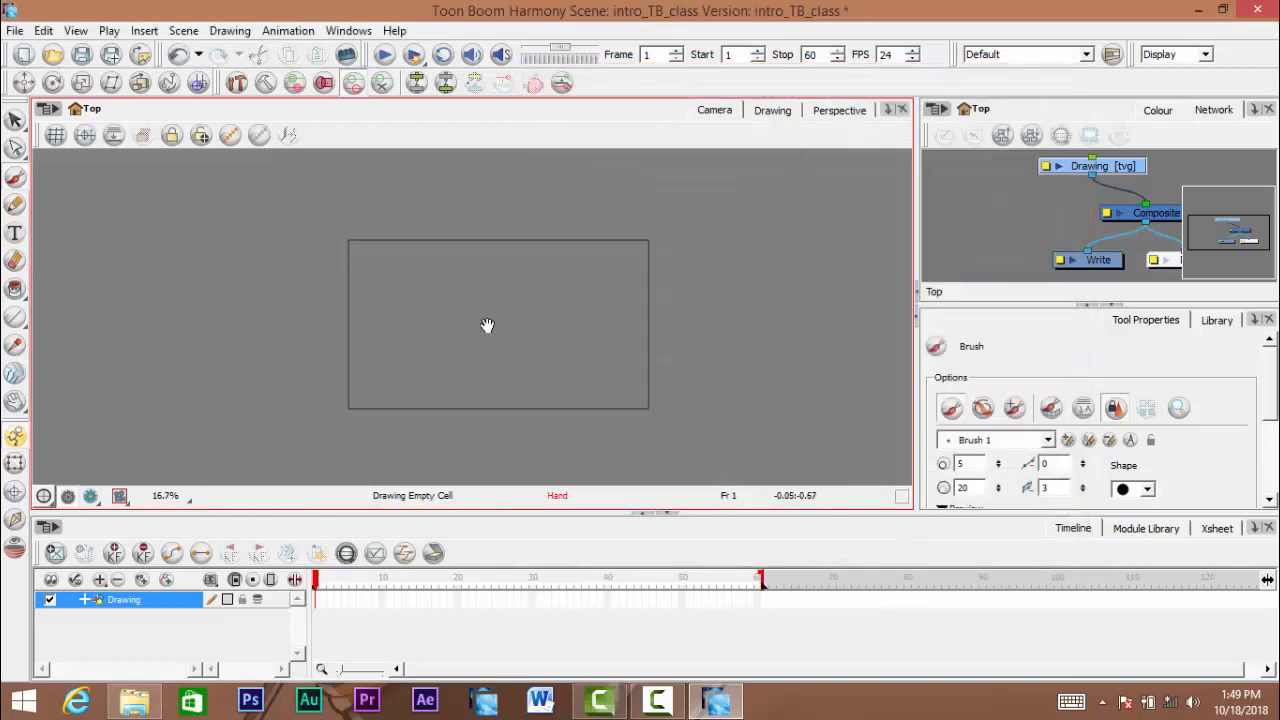
pyautogui.scroll(1, 487, 325)
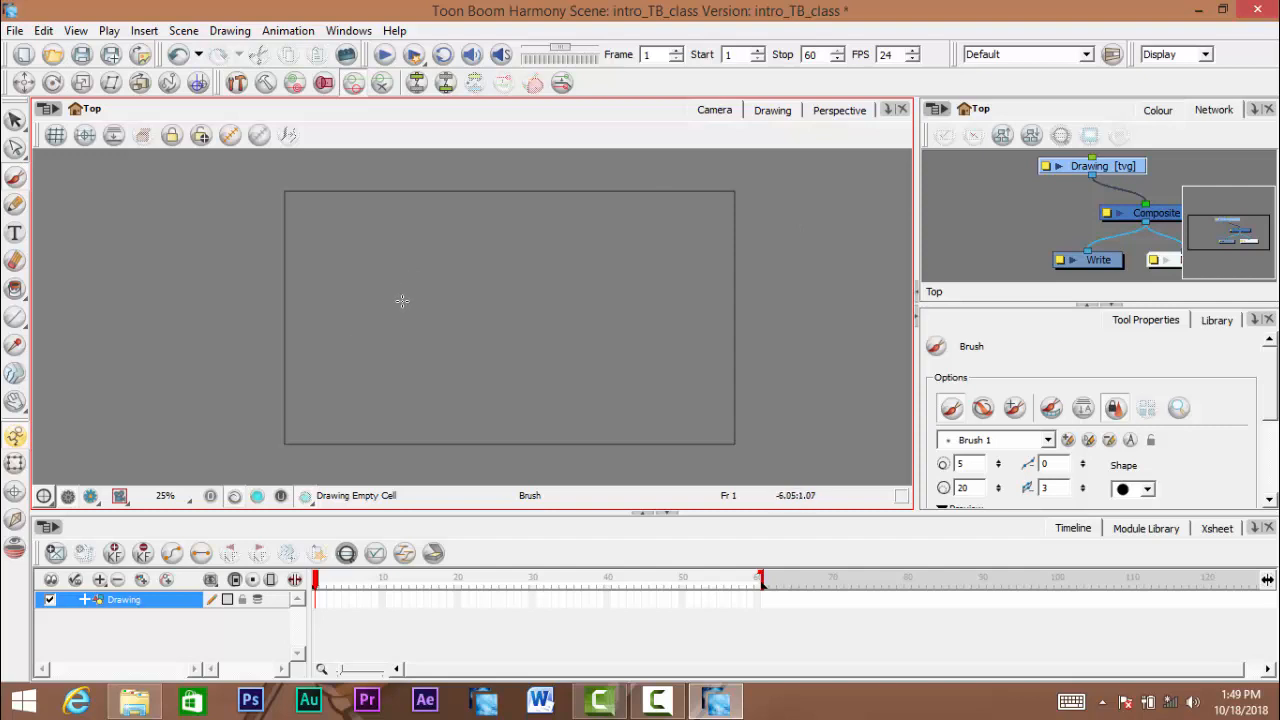
pyautogui.press('space')
pyautogui.moveTo(437, 277); pyautogui.dragTo(400, 289)
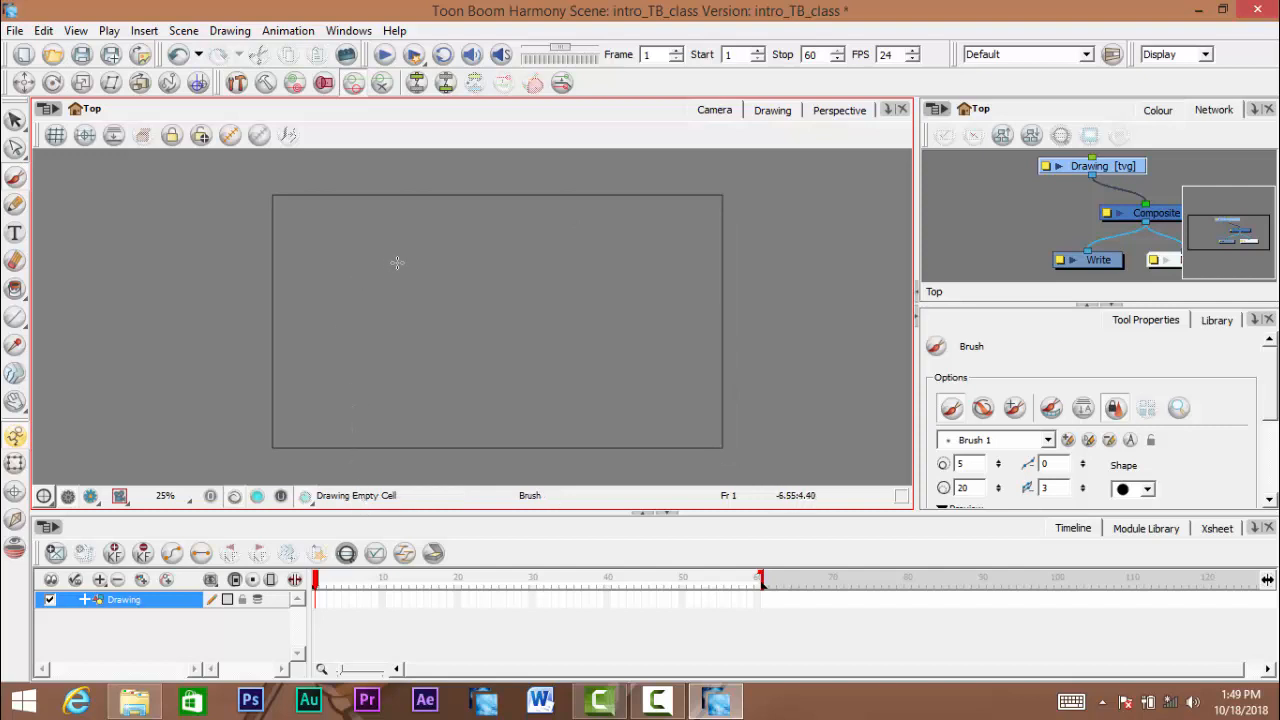
# - Try out brush strokes inside and outside the camera frame, undoing each one
pyautogui.moveTo(424, 241)
pyautogui.mouseDown()
pyautogui.moveTo(393, 271)
pyautogui.moveTo(457, 324)
pyautogui.moveTo(559, 328)
pyautogui.moveTo(555, 228)
pyautogui.moveTo(418, 213)
pyautogui.moveTo(347, 234)
pyautogui.moveTo(390, 253)
pyautogui.moveTo(434, 245)
pyautogui.moveTo(652, 371)
pyautogui.moveTo(469, 263)
pyautogui.moveTo(436, 280)
pyautogui.mouseUp()
pyautogui.press('ctrl')
pyautogui.hotkey('ctrl', 'z')
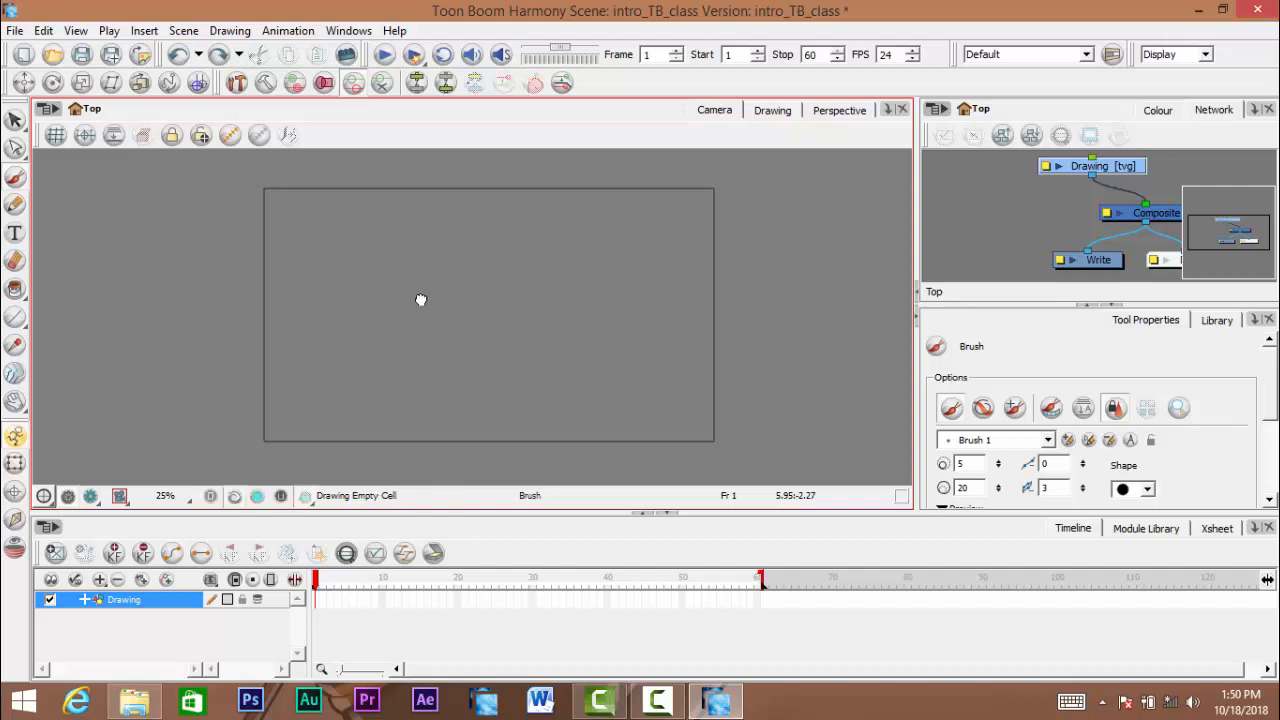
pyautogui.moveTo(110, 228)
pyautogui.mouseDown()
pyautogui.moveTo(192, 311)
pyautogui.moveTo(86, 195)
pyautogui.moveTo(118, 312)
pyautogui.moveTo(220, 368)
pyautogui.moveTo(146, 218)
pyautogui.moveTo(102, 312)
pyautogui.mouseUp()
pyautogui.hotkey('ctrl', 'z')
pyautogui.moveTo(379, 283)
pyautogui.mouseDown()
pyautogui.moveTo(400, 291)
pyautogui.moveTo(411, 266)
pyautogui.moveTo(385, 274)
pyautogui.mouseUp()
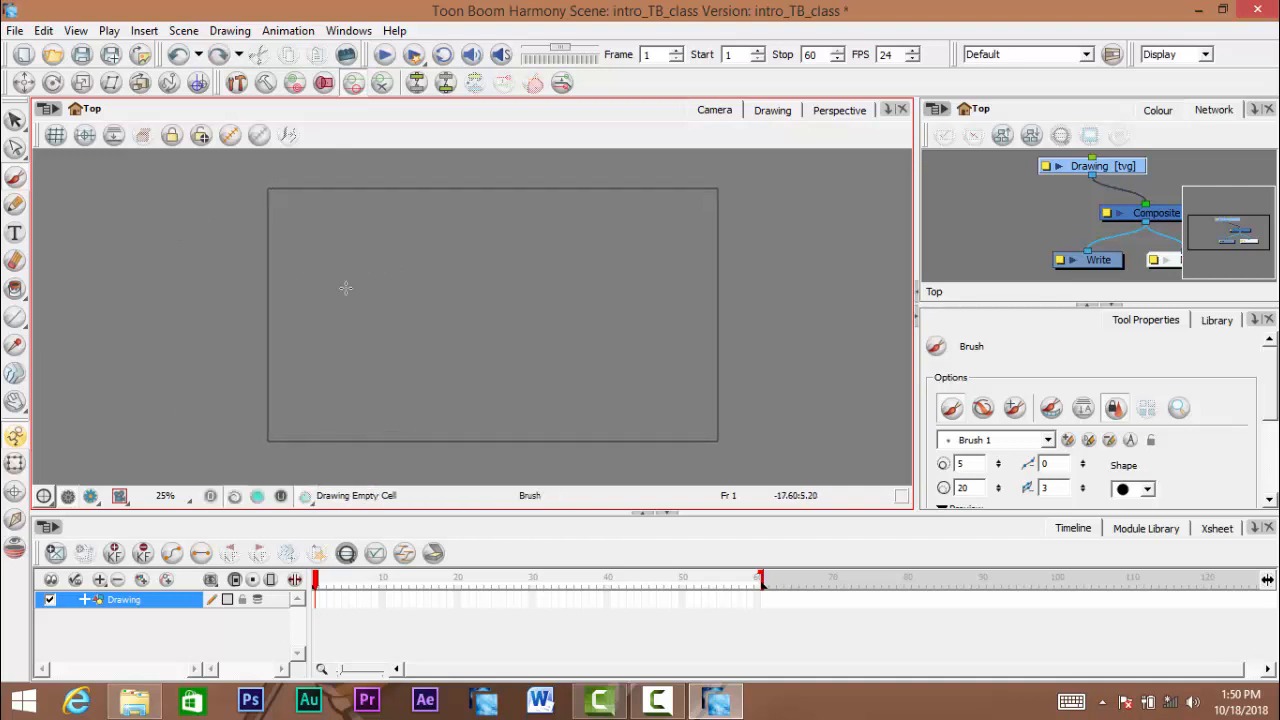
pyautogui.moveTo(527, 237)
pyautogui.mouseDown()
pyautogui.moveTo(446, 203)
pyautogui.moveTo(320, 329)
pyautogui.moveTo(603, 343)
pyautogui.moveTo(603, 232)
pyautogui.moveTo(482, 252)
pyautogui.moveTo(520, 288)
pyautogui.moveTo(432, 300)
pyautogui.moveTo(470, 322)
pyautogui.mouseUp()
pyautogui.hotkey('ctrl', 'z')
pyautogui.press('space')
pyautogui.moveTo(521, 315); pyautogui.dragTo(514, 327)
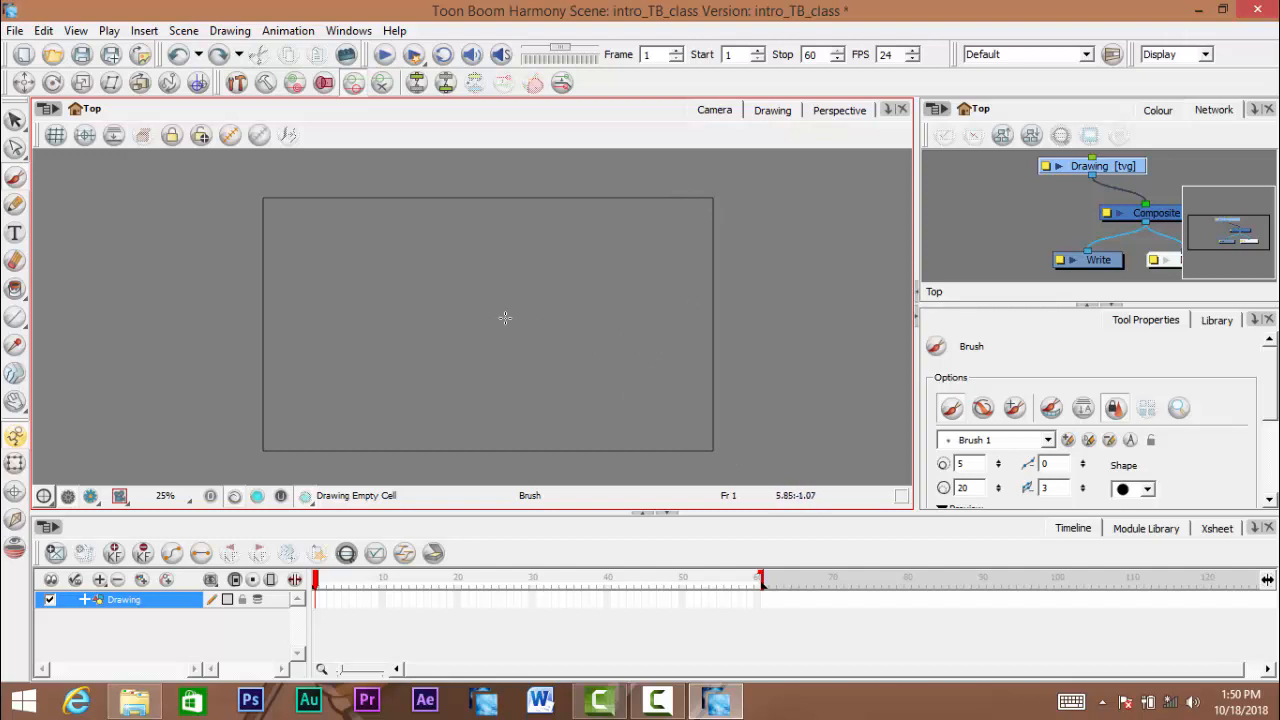
# - Look through the available file, editing, view, playback, drawing and animation commands
pyautogui.click(1020, 283)
pyautogui.click(18, 31)
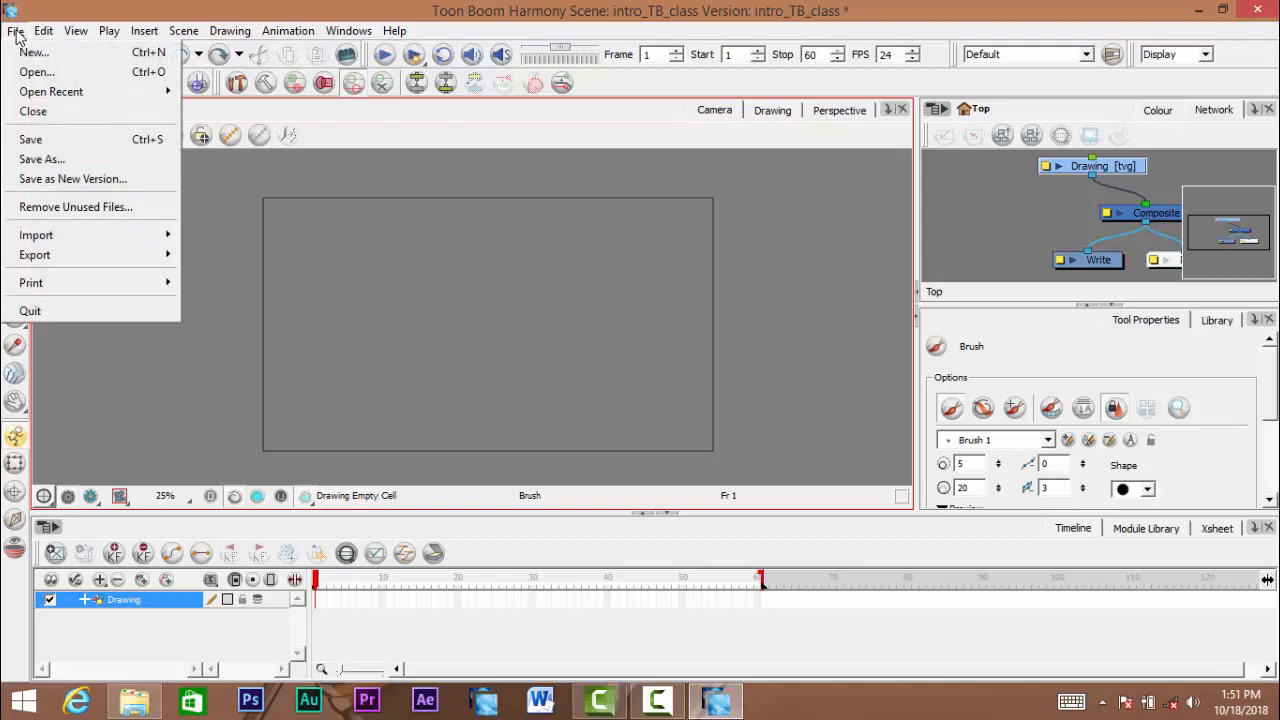
pyautogui.click(22, 31)
pyautogui.click(42, 31)
pyautogui.click(44, 33)
pyautogui.click(43, 35)
pyautogui.click(43, 35)
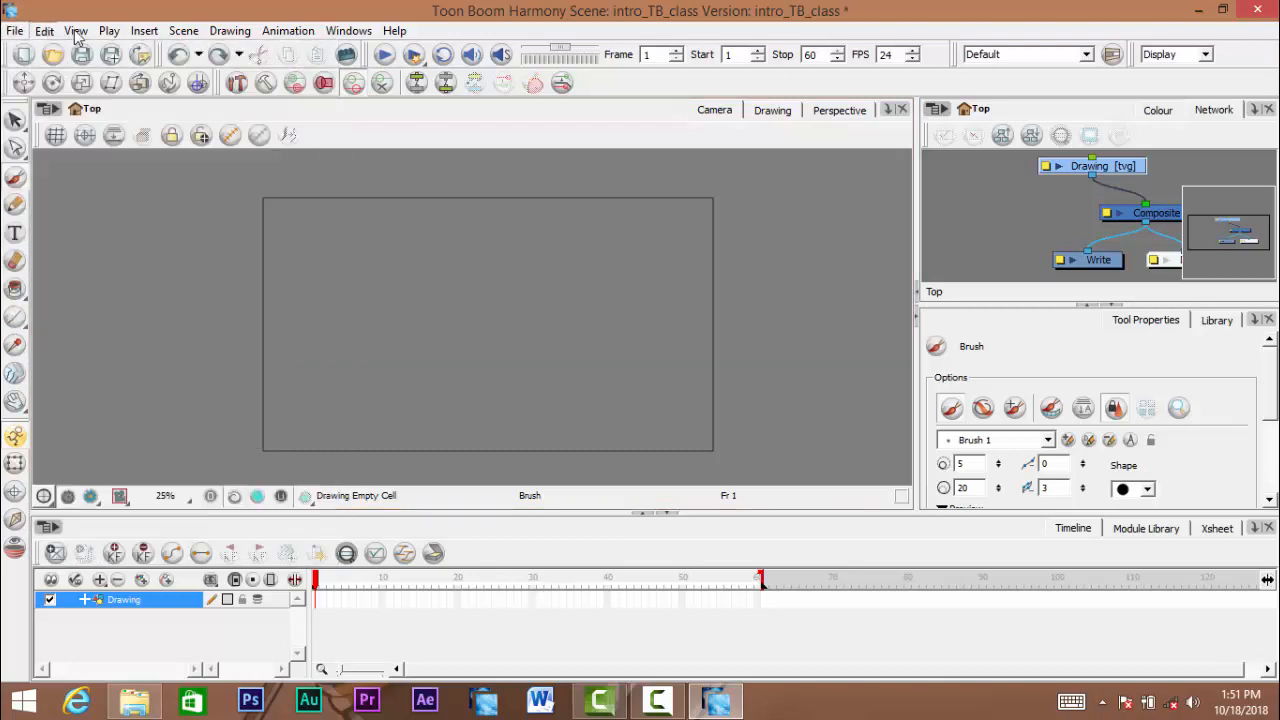
pyautogui.click(83, 35)
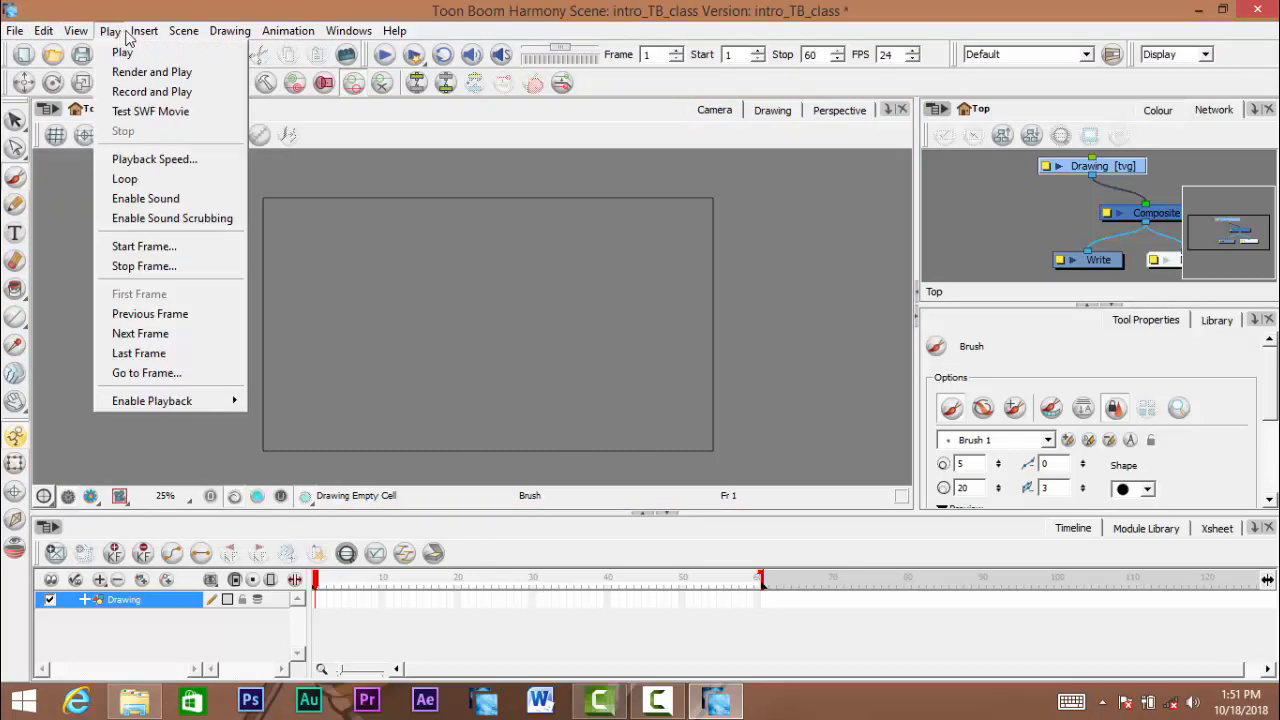
pyautogui.click(238, 36)
pyautogui.click(287, 37)
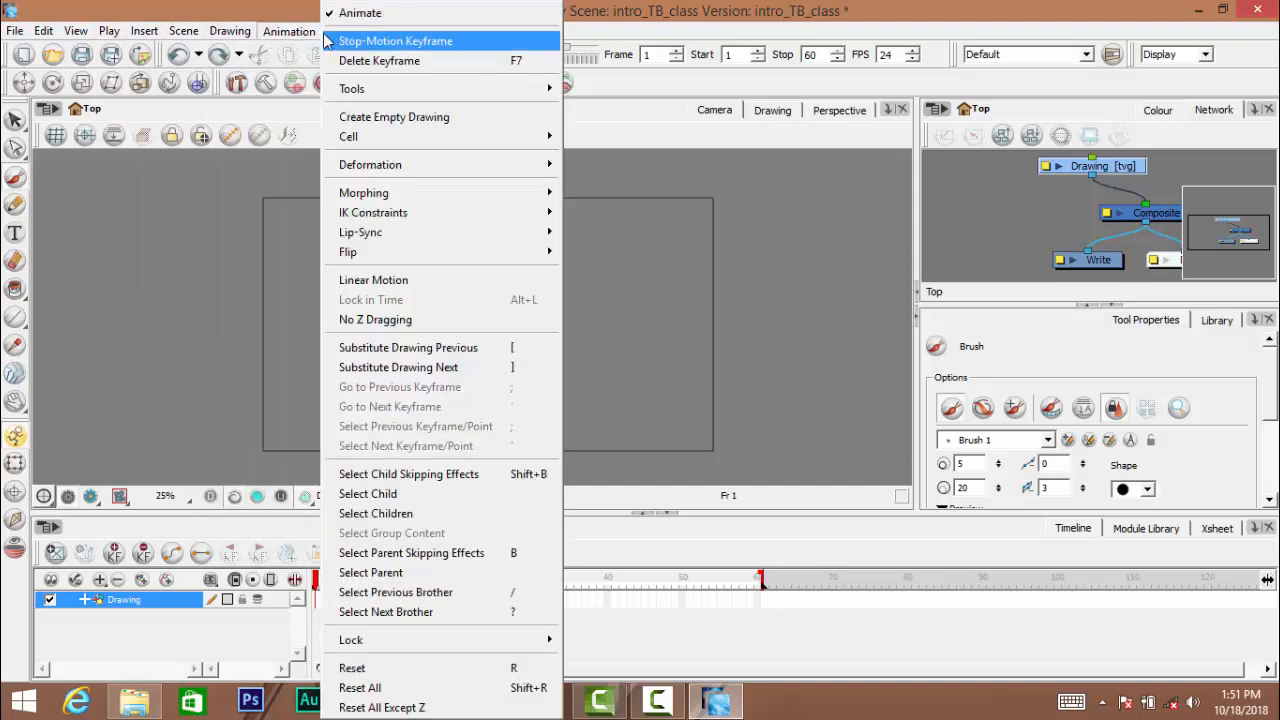
pyautogui.moveTo(246, 32)
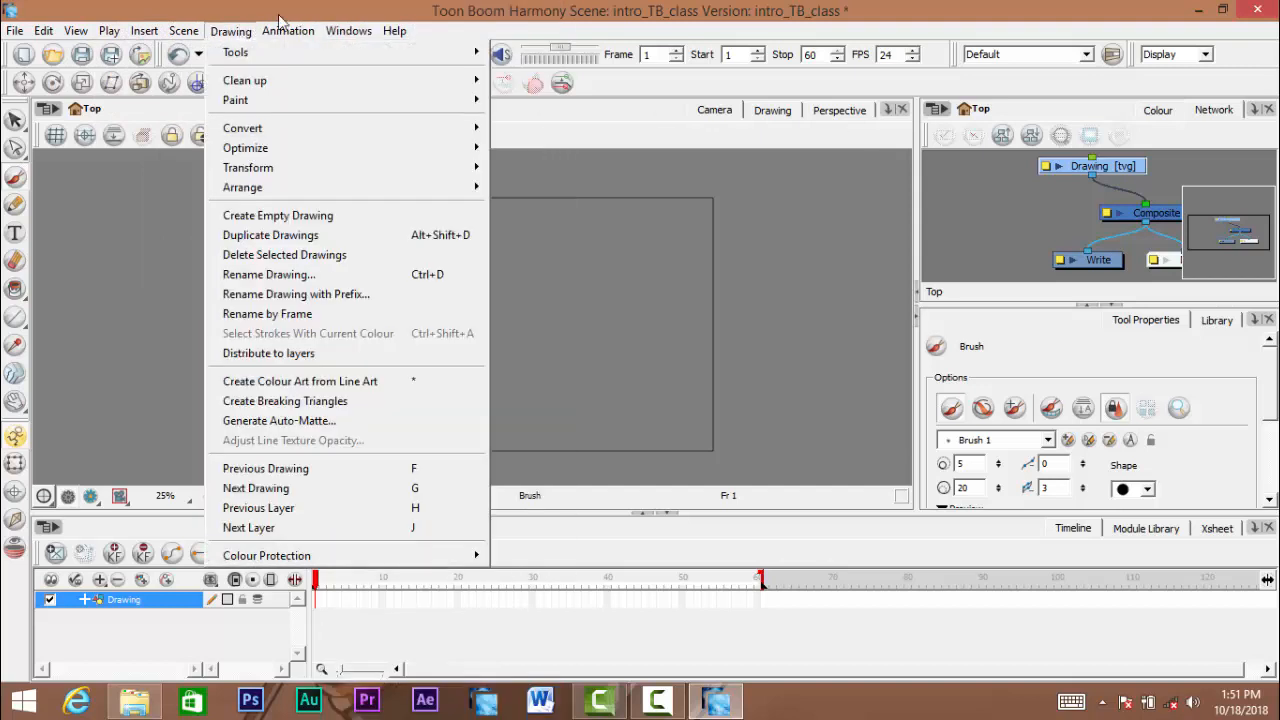
pyautogui.click(375, 20)
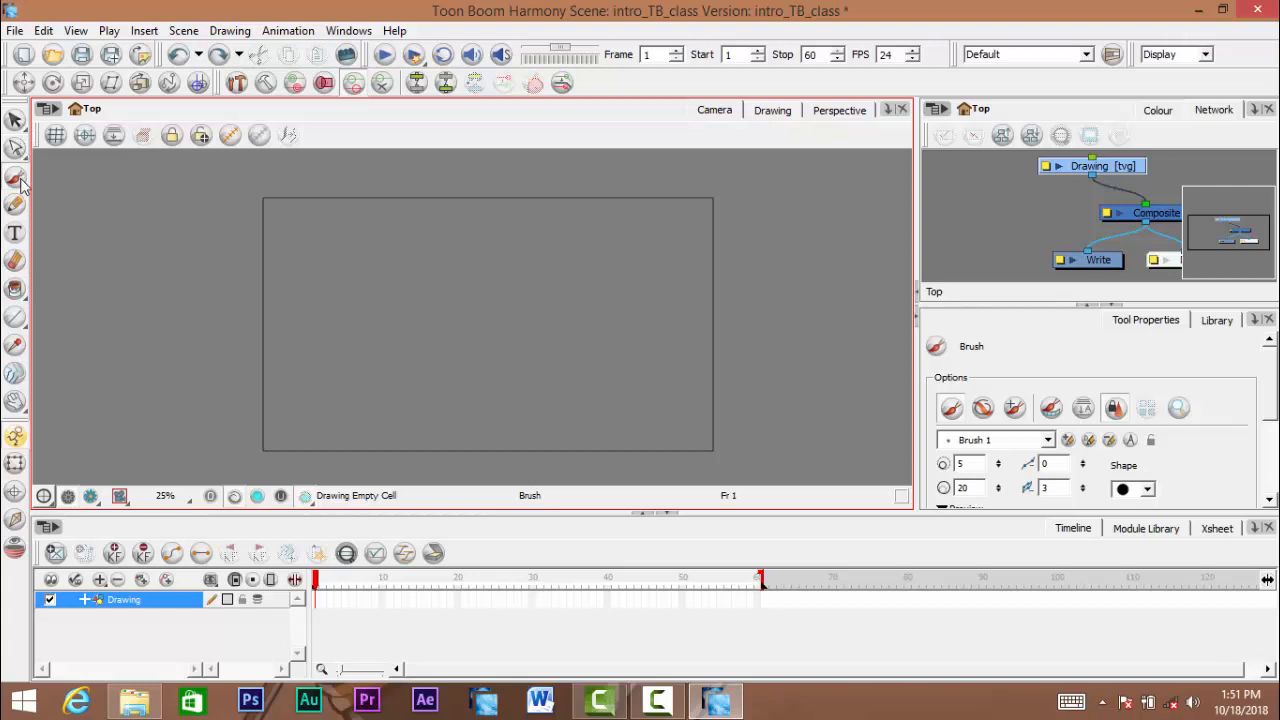
# - Examine the properties of the Select, Morphing and Dropper tools by activating each in turn
pyautogui.click(16, 119)
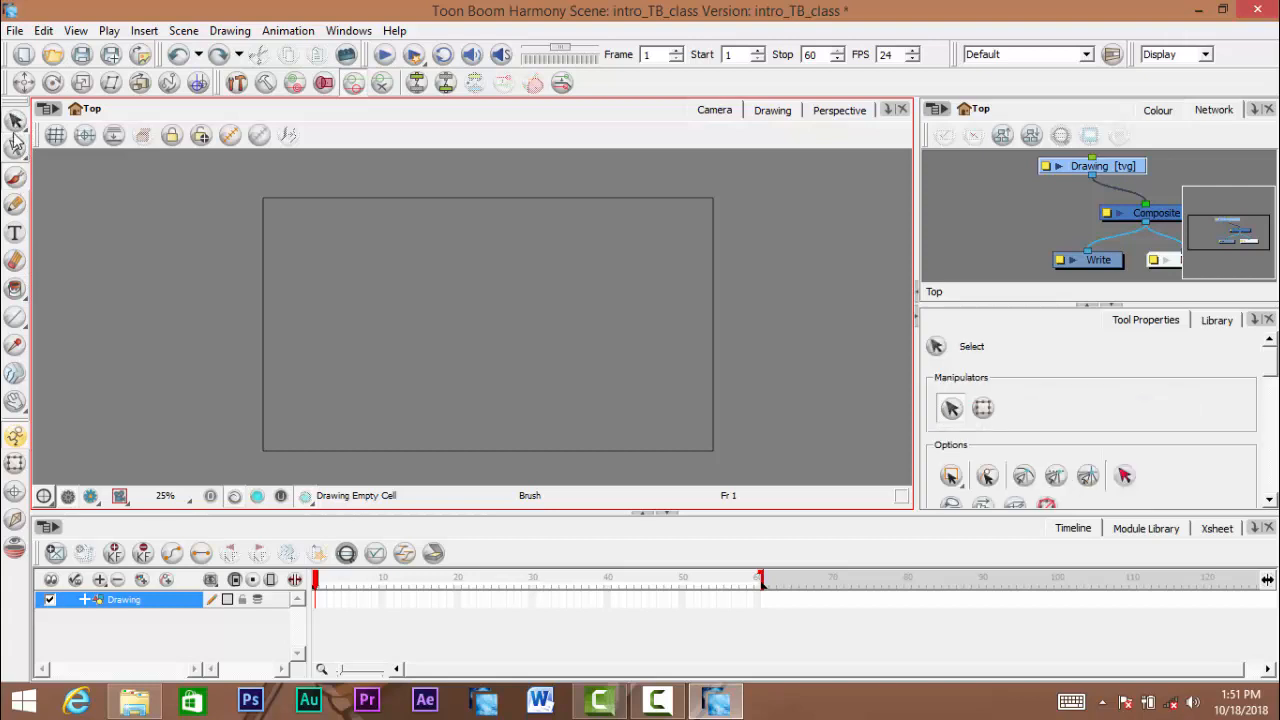
pyautogui.click(16, 146)
pyautogui.click(16, 120)
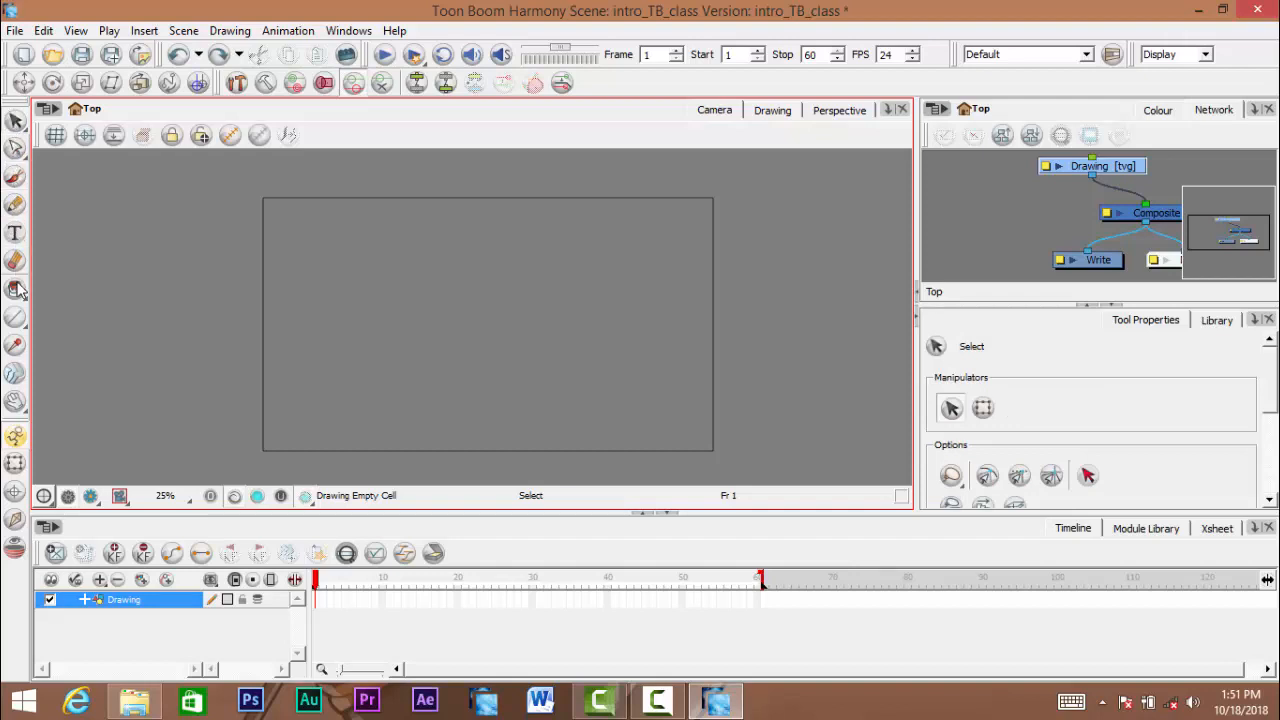
pyautogui.click(14, 374)
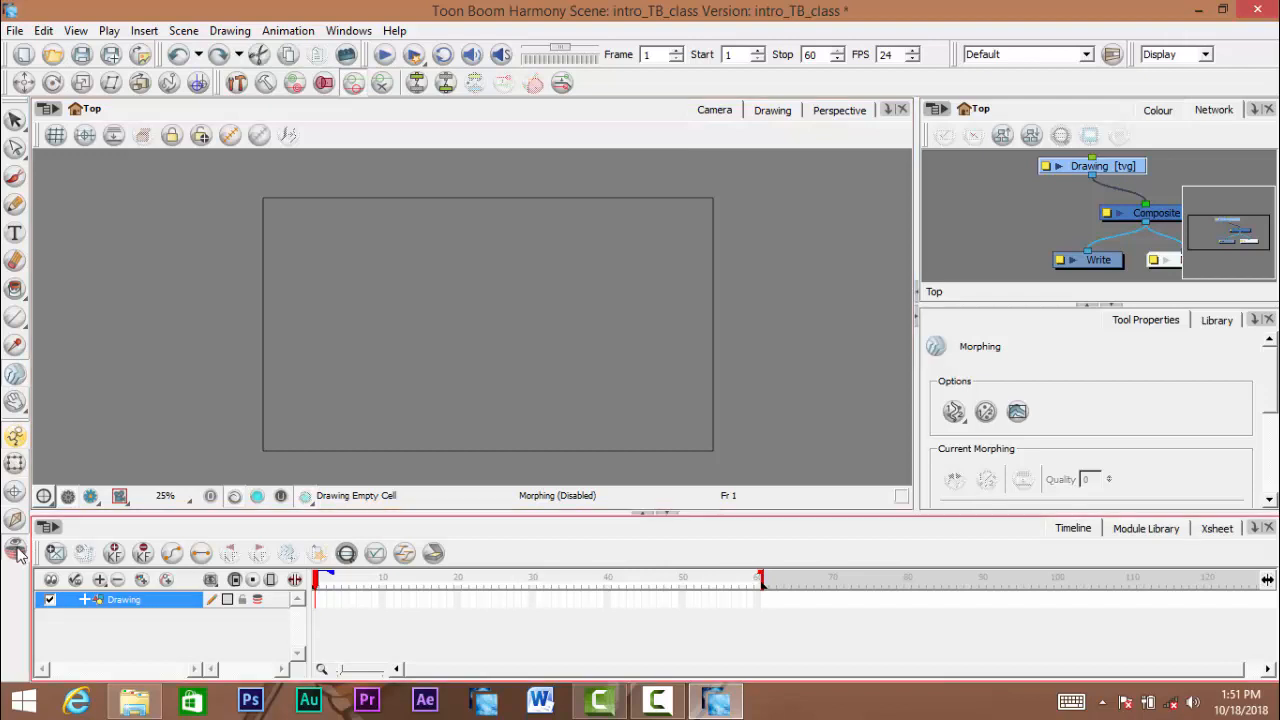
pyautogui.click(15, 120)
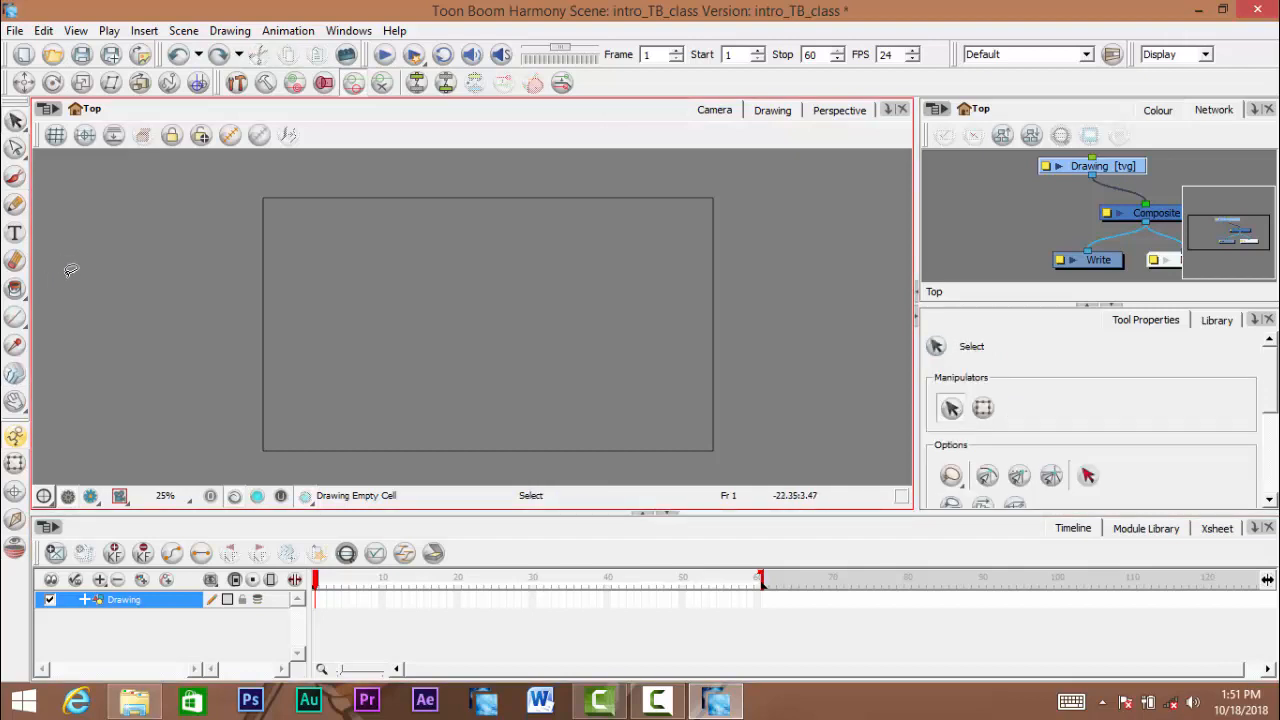
pyautogui.click(24, 123)
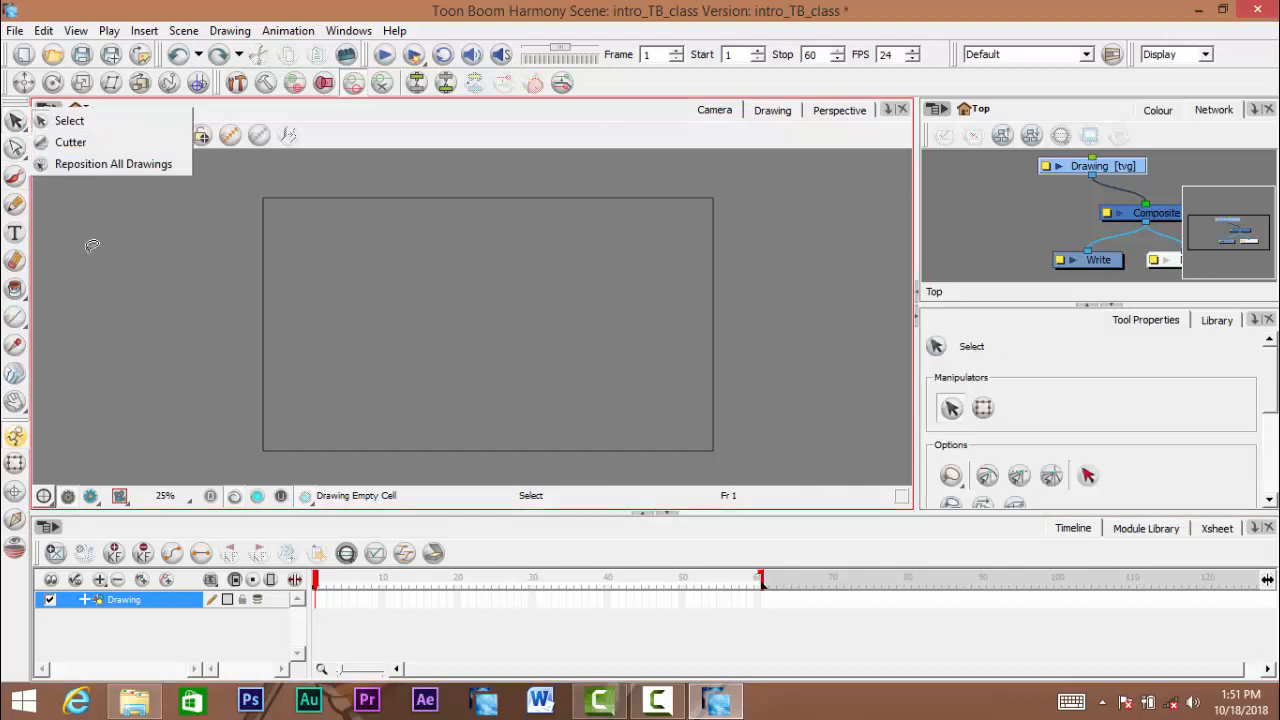
pyautogui.click(15, 348)
pyautogui.click(15, 348)
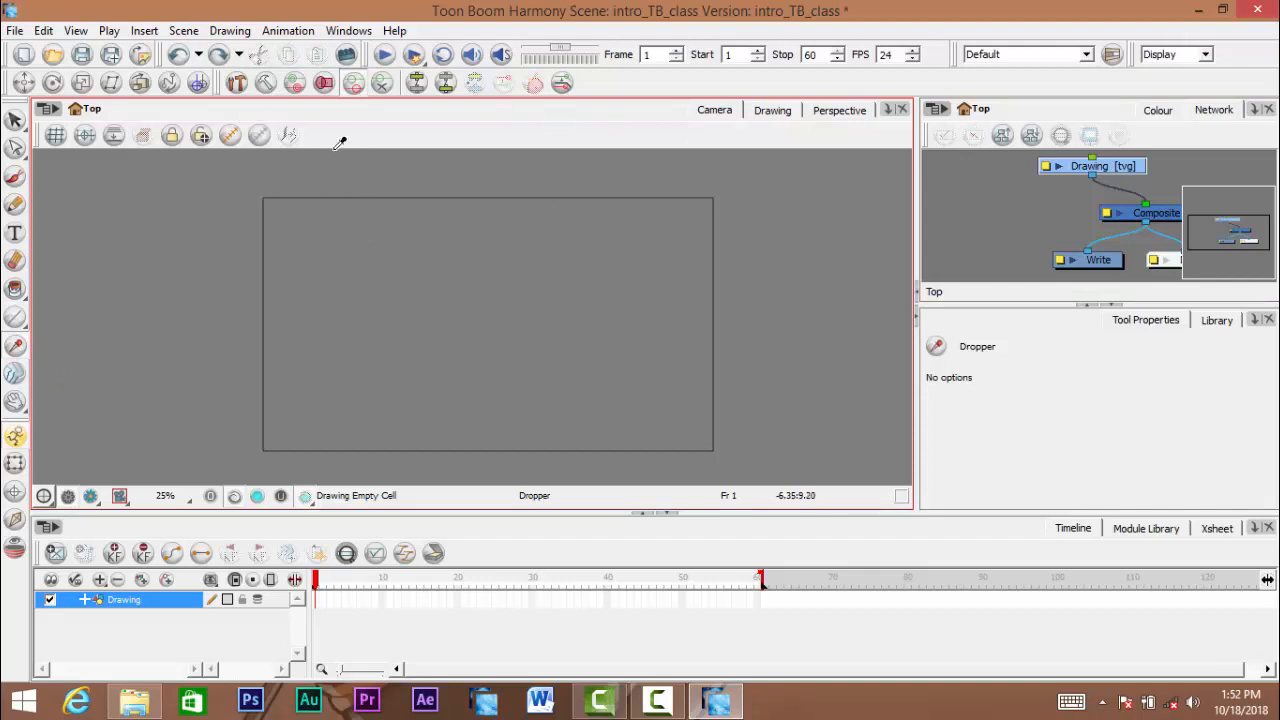
# - Review the Select tool's variants, Cutter and Reposition All Drawings, and keep Select active
pyautogui.click(15, 119)
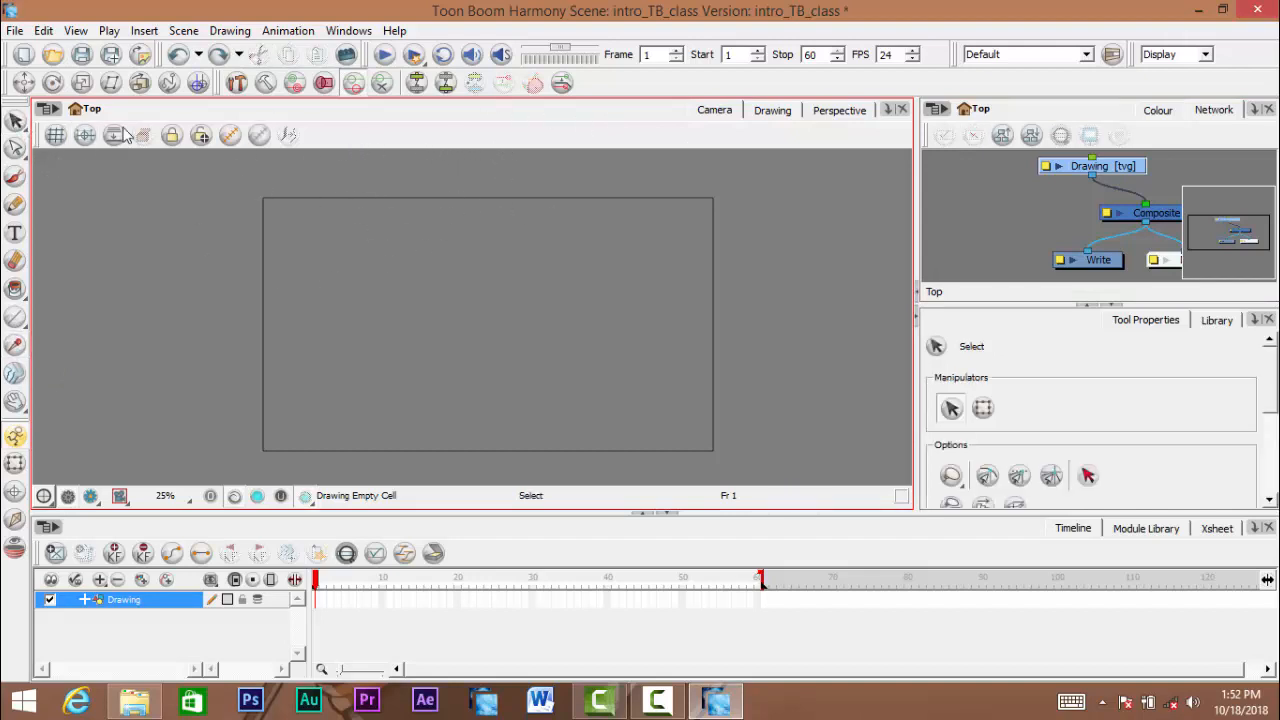
pyautogui.click(16, 121)
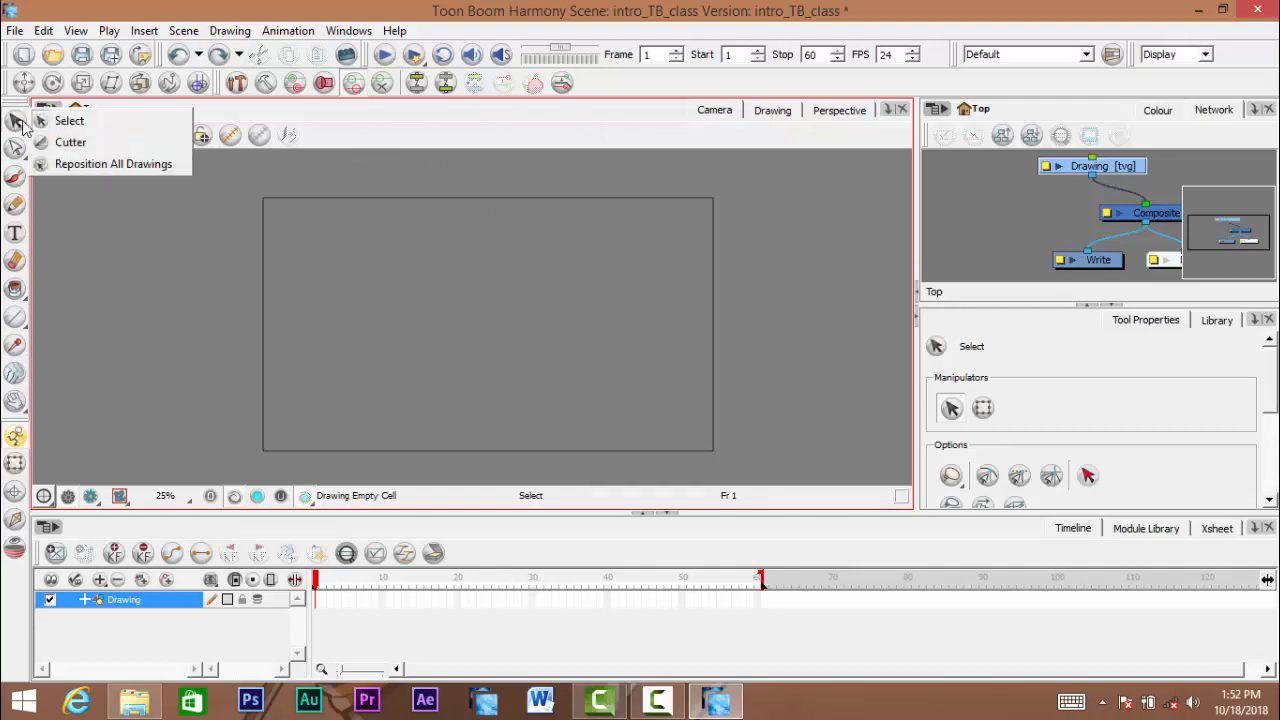
pyautogui.click(16, 121)
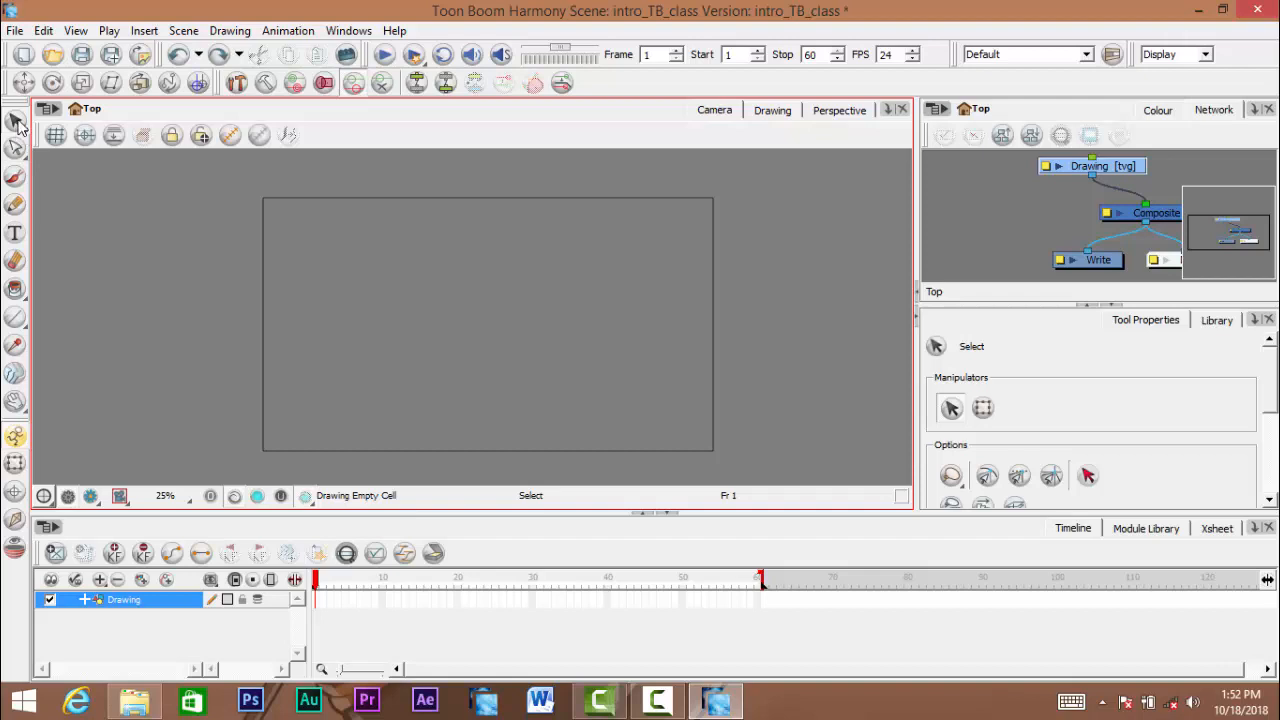
pyautogui.click(16, 122)
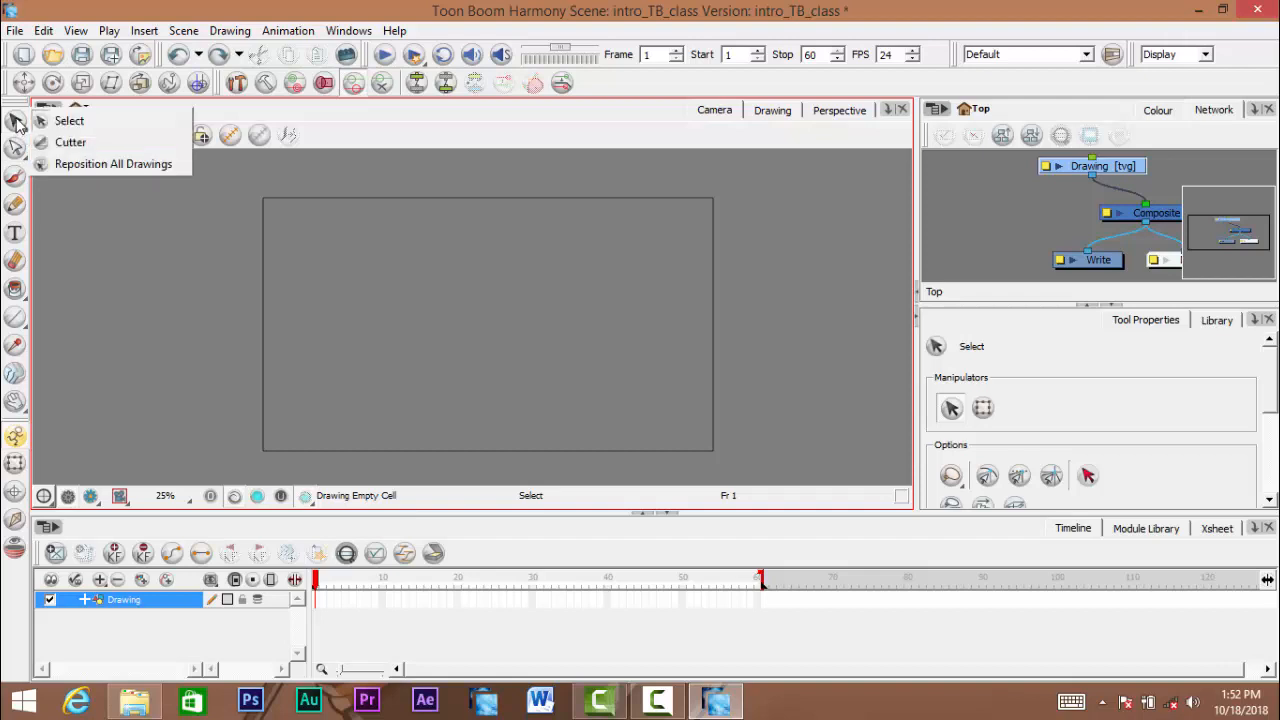
pyautogui.click(117, 133)
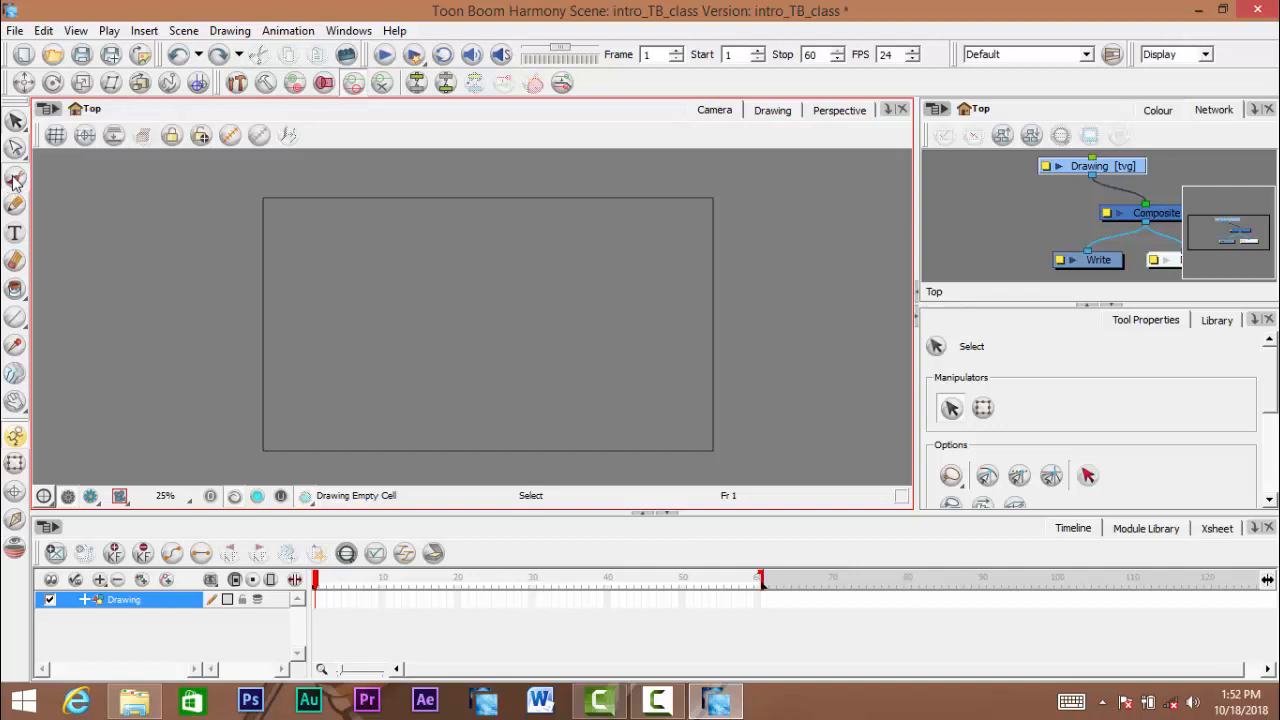
# - Draw a rough freehand circle with the Brush in the upper middle of the camera frame
pyautogui.click(15, 175)
pyautogui.moveTo(493, 229); pyautogui.dragTo(410, 243)
pyautogui.moveTo(417, 297); pyautogui.dragTo(440, 245)
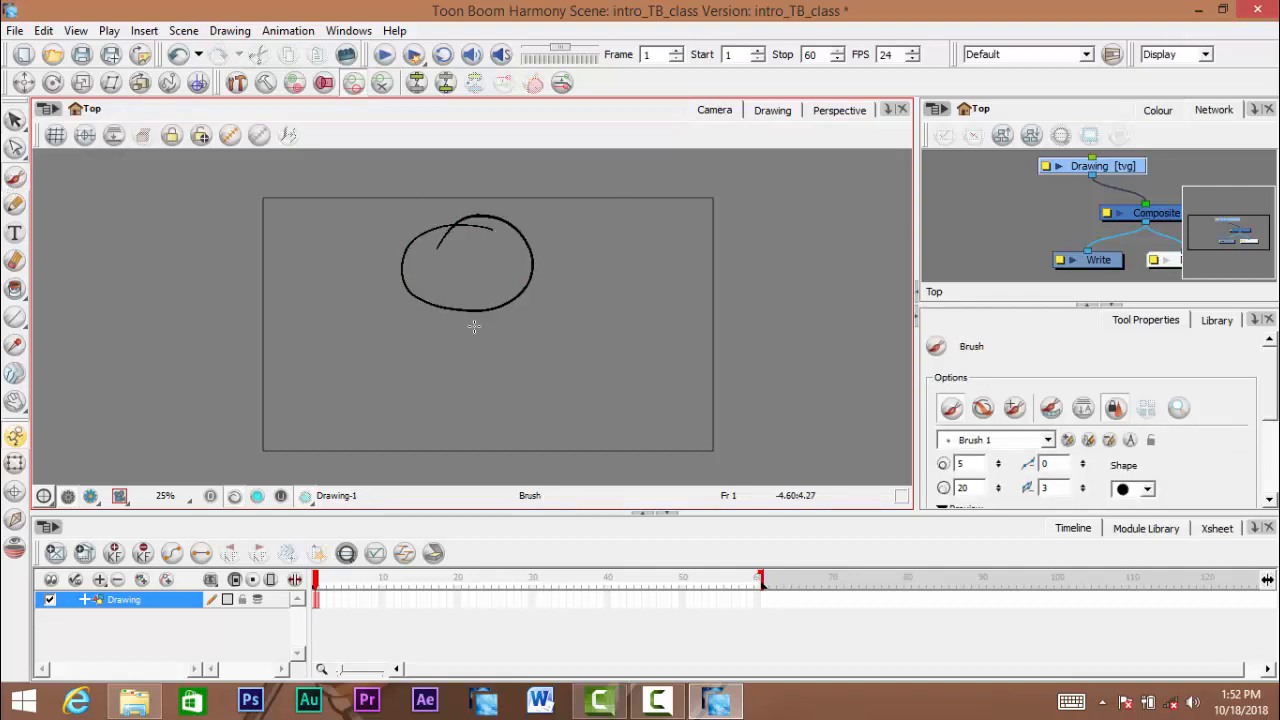
# - Select the whole freehand circle by lassoing around it with the Select tool
pyautogui.click(15, 120)
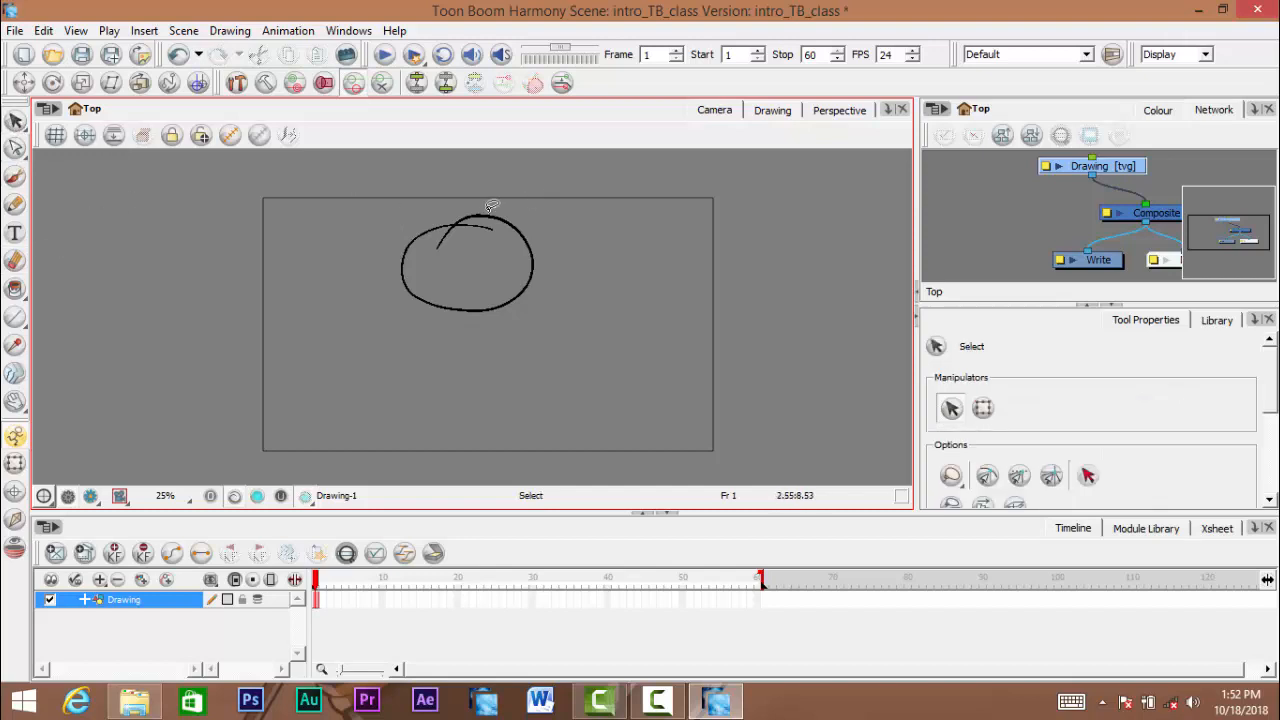
pyautogui.click(459, 210)
pyautogui.click(404, 200)
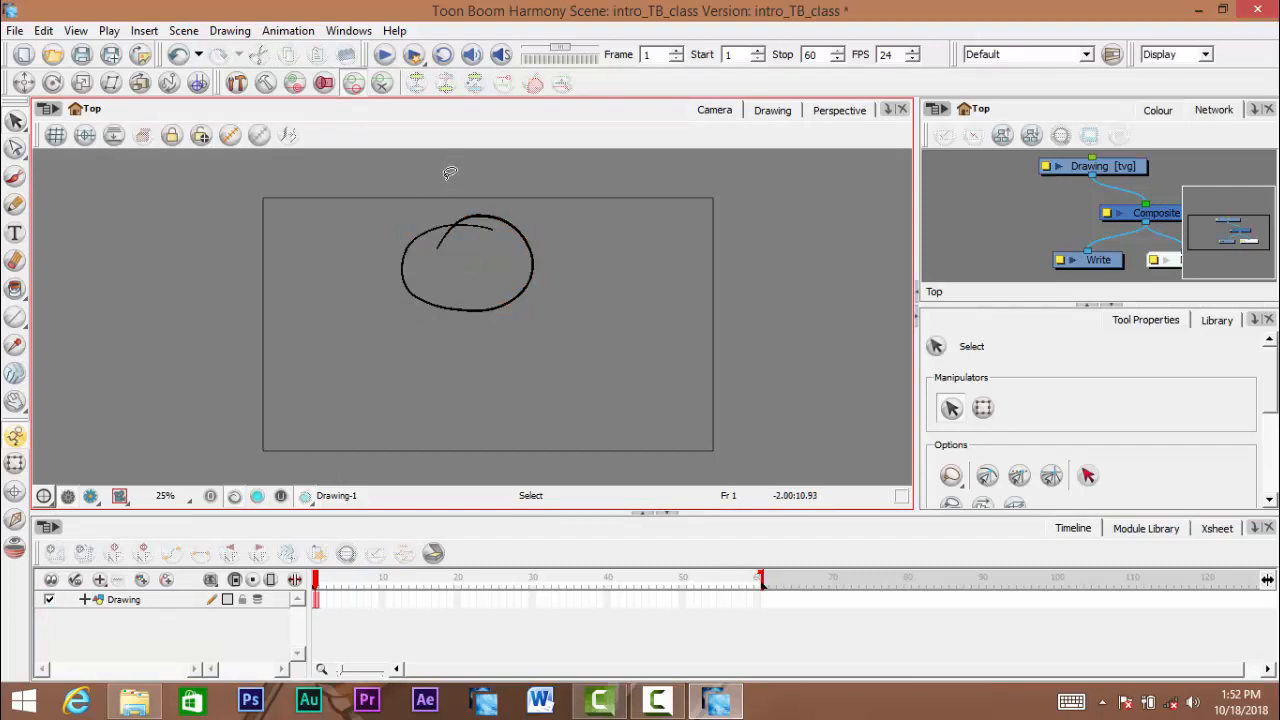
pyautogui.moveTo(448, 167); pyautogui.dragTo(426, 442)
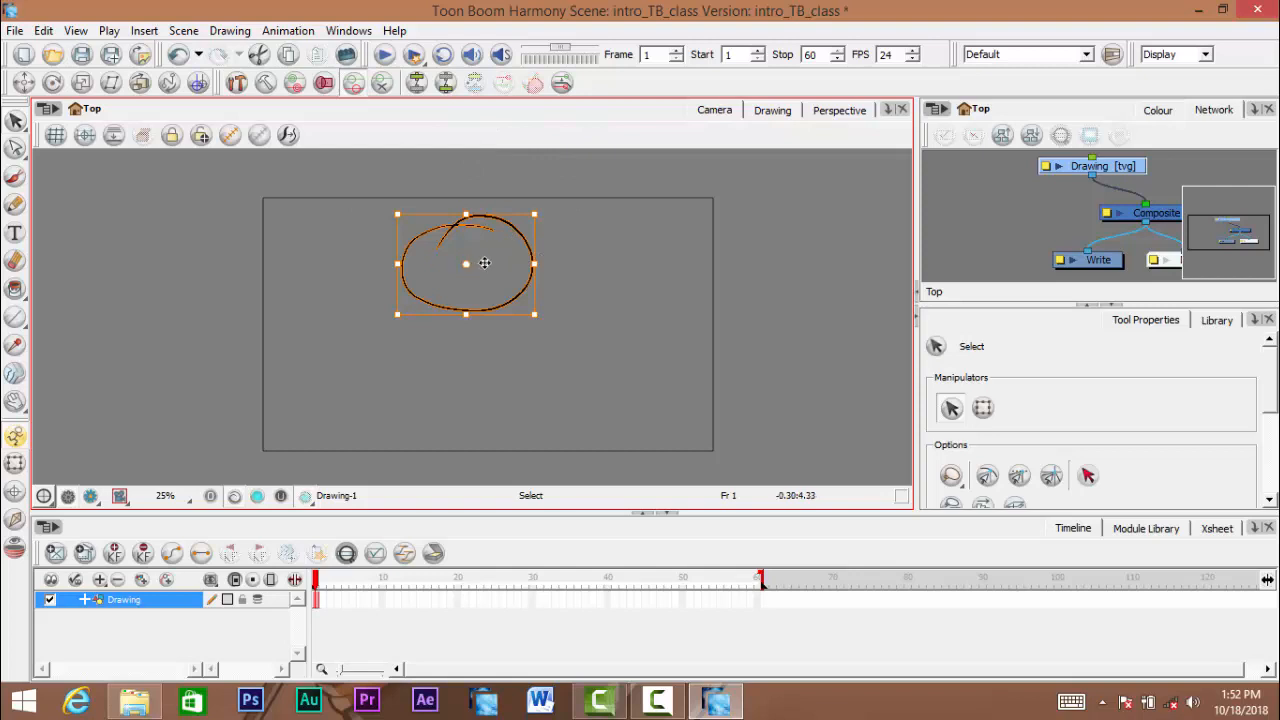
# - Try out moving, shrinking and rotating on the selected circle, undoing each transformation
pyautogui.moveTo(487, 261); pyautogui.dragTo(271, 316)
pyautogui.hotkey('ctrl', 'z')
pyautogui.moveTo(536, 211); pyautogui.dragTo(445, 262)
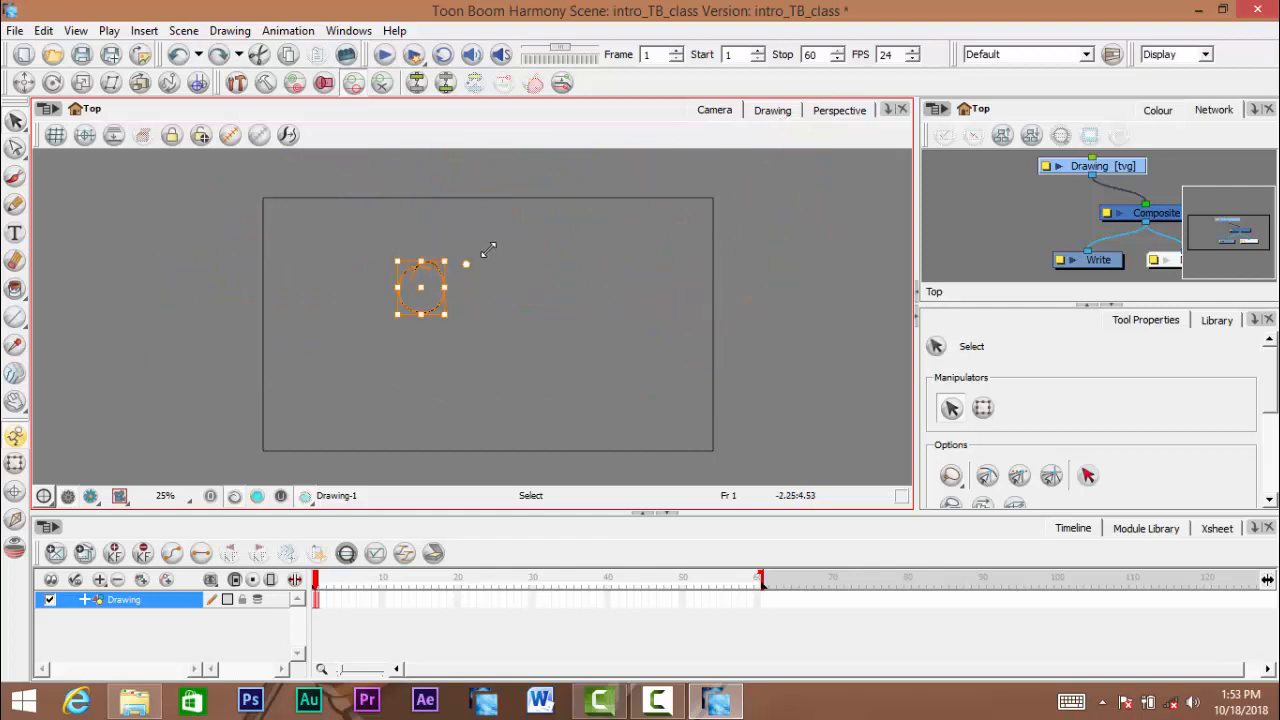
pyautogui.hotkey('ctrl', 'z')
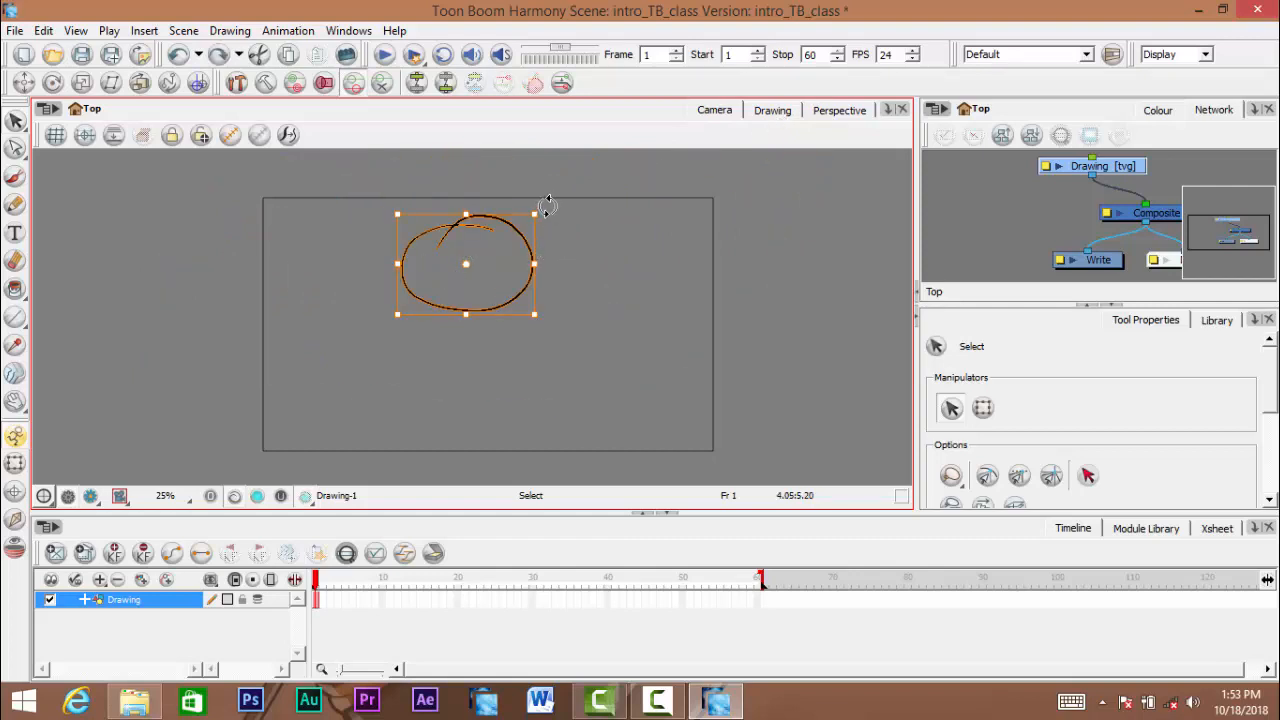
pyautogui.moveTo(547, 206)
pyautogui.mouseDown()
pyautogui.moveTo(566, 258)
pyautogui.moveTo(557, 315)
pyautogui.moveTo(577, 209)
pyautogui.mouseUp()
pyautogui.hotkey('ctrl', 'z')
# - Try to rotate and skew the selected circle at 50% zoom, undoing each change
pyautogui.press('space')
pyautogui.moveTo(511, 246); pyautogui.dragTo(534, 225)
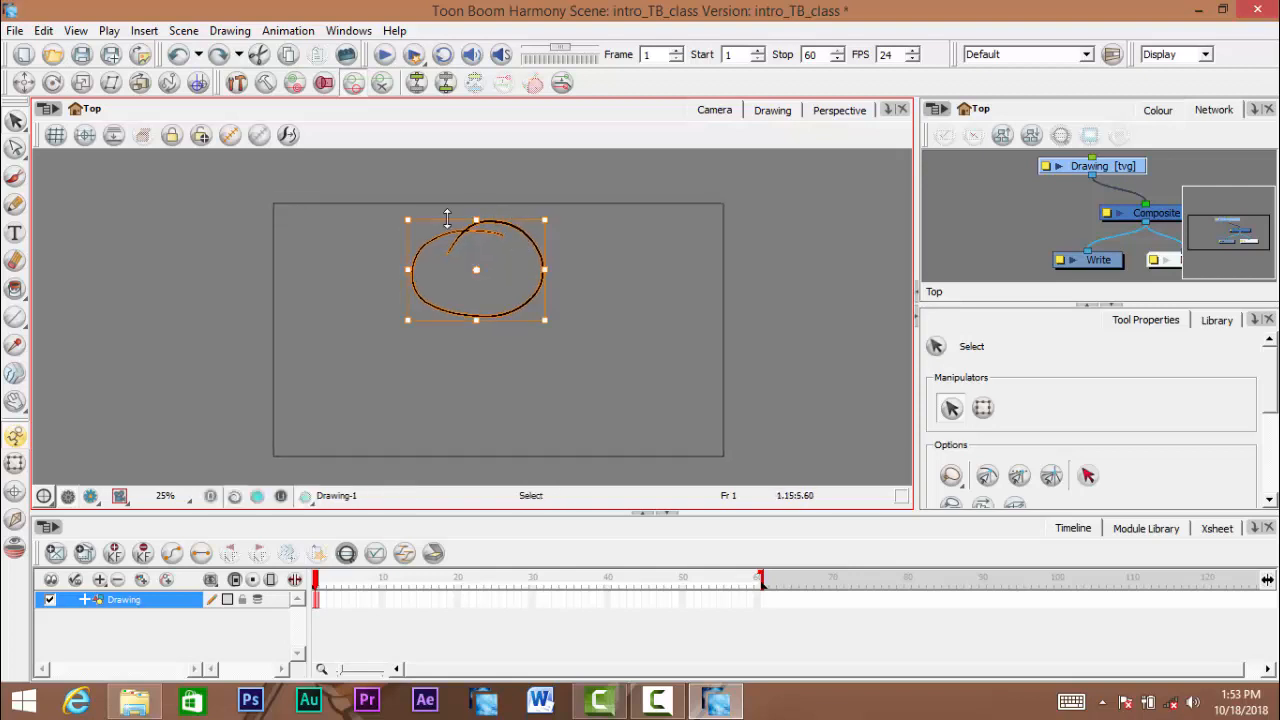
pyautogui.press('space')
pyautogui.press('space')
pyautogui.press('space')
pyautogui.press('space')
pyautogui.hotkey('ctrl', 'space')
pyautogui.click(533, 212)
pyautogui.press('space')
pyautogui.click(534, 225)
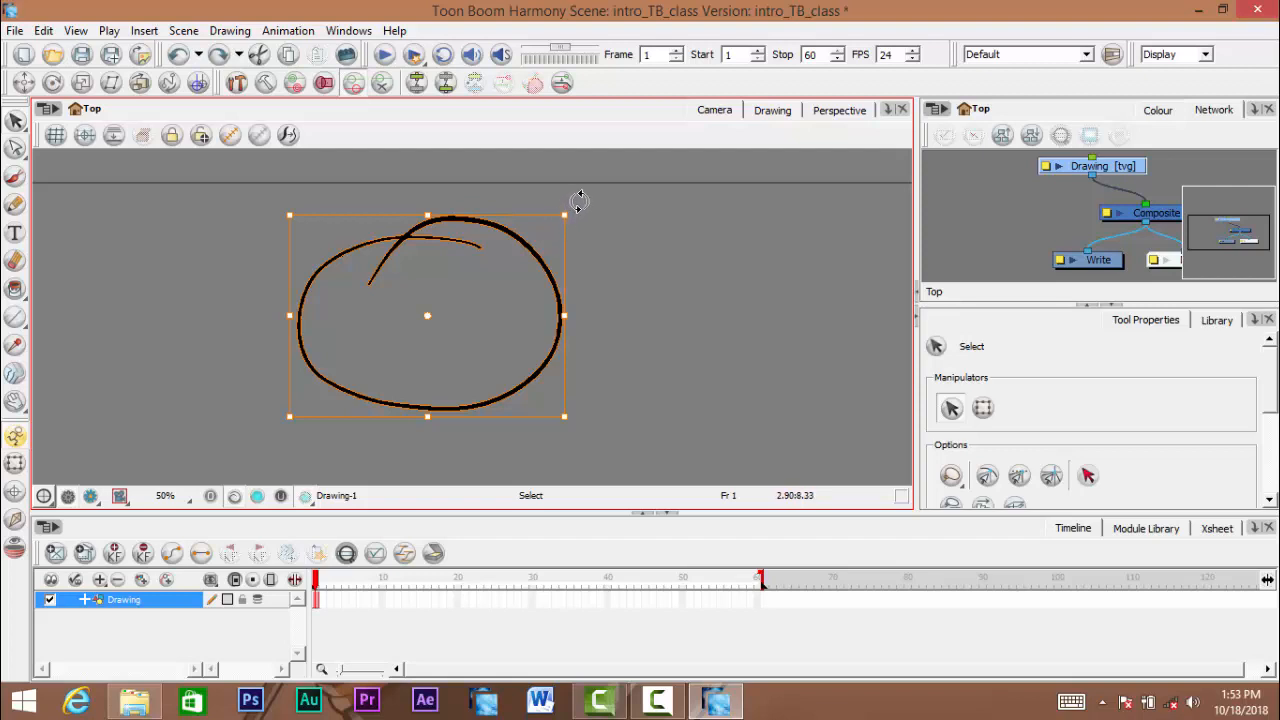
pyautogui.moveTo(578, 200)
pyautogui.mouseDown()
pyautogui.moveTo(591, 223)
pyautogui.moveTo(543, 366)
pyautogui.moveTo(609, 220)
pyautogui.moveTo(592, 213)
pyautogui.moveTo(463, 435)
pyautogui.moveTo(507, 217)
pyautogui.moveTo(365, 410)
pyautogui.mouseUp()
pyautogui.hotkey('ctrl', 'z')
pyautogui.moveTo(513, 216)
pyautogui.mouseDown()
pyautogui.moveTo(737, 214)
pyautogui.moveTo(500, 218)
pyautogui.moveTo(245, 246)
pyautogui.moveTo(766, 234)
pyautogui.moveTo(212, 245)
pyautogui.mouseUp()
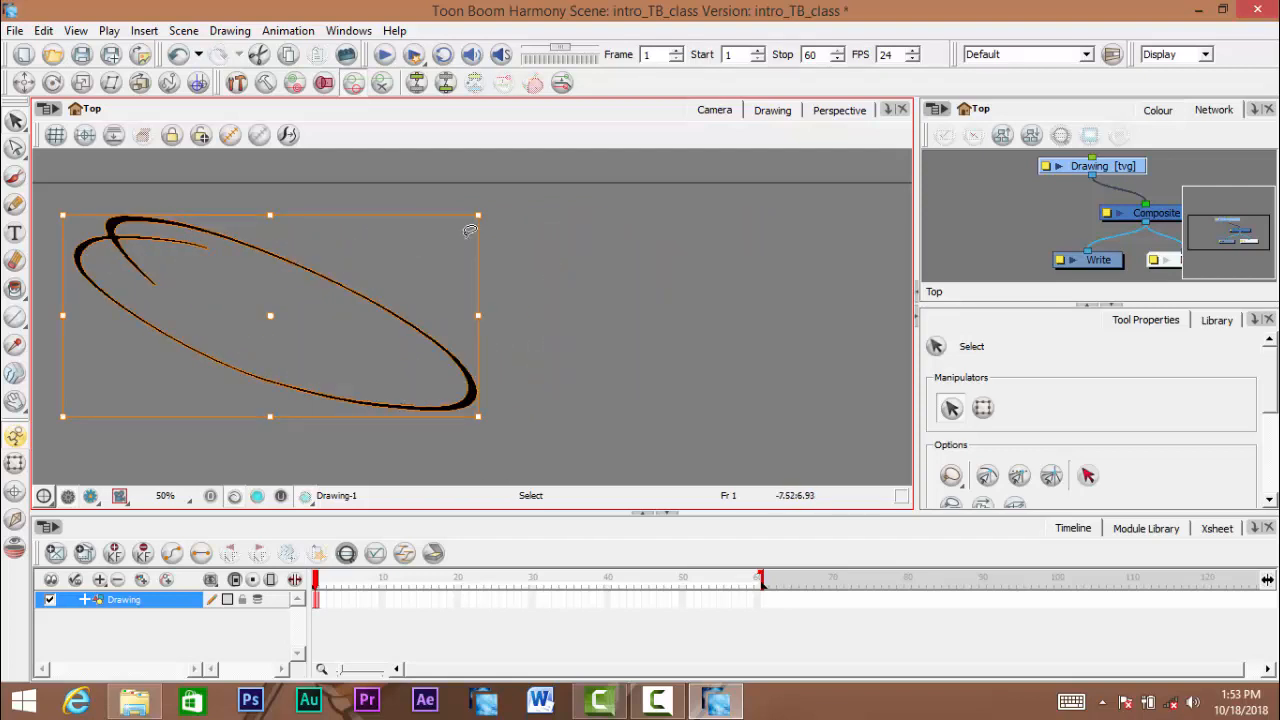
pyautogui.hotkey('ctrl', 'z')
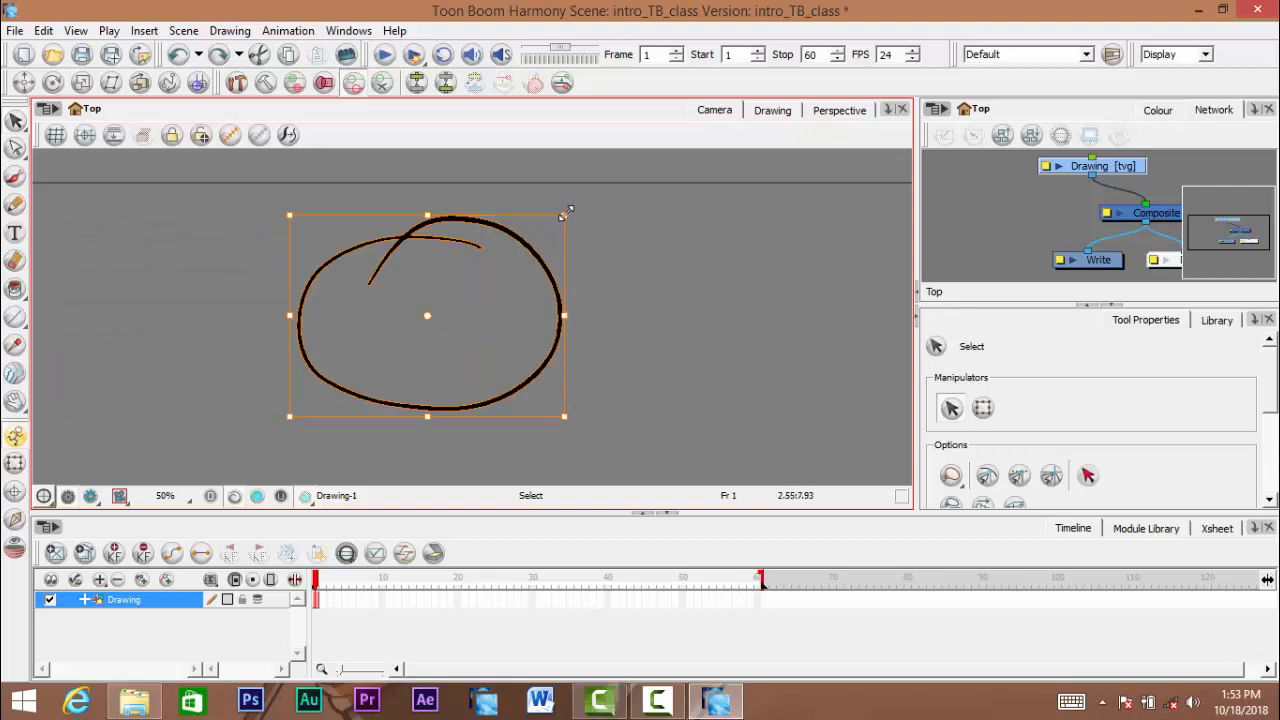
# - Scale the circle down about its centre and delete it, undoing both changes
pyautogui.moveTo(565, 212)
pyautogui.mouseDown()
pyautogui.moveTo(805, 87)
pyautogui.moveTo(430, 309)
pyautogui.moveTo(474, 286)
pyautogui.moveTo(545, 192)
pyautogui.moveTo(459, 260)
pyautogui.moveTo(706, 133)
pyautogui.moveTo(883, 67)
pyautogui.moveTo(386, 295)
pyautogui.moveTo(494, 256)
pyautogui.moveTo(393, 311)
pyautogui.mouseUp()
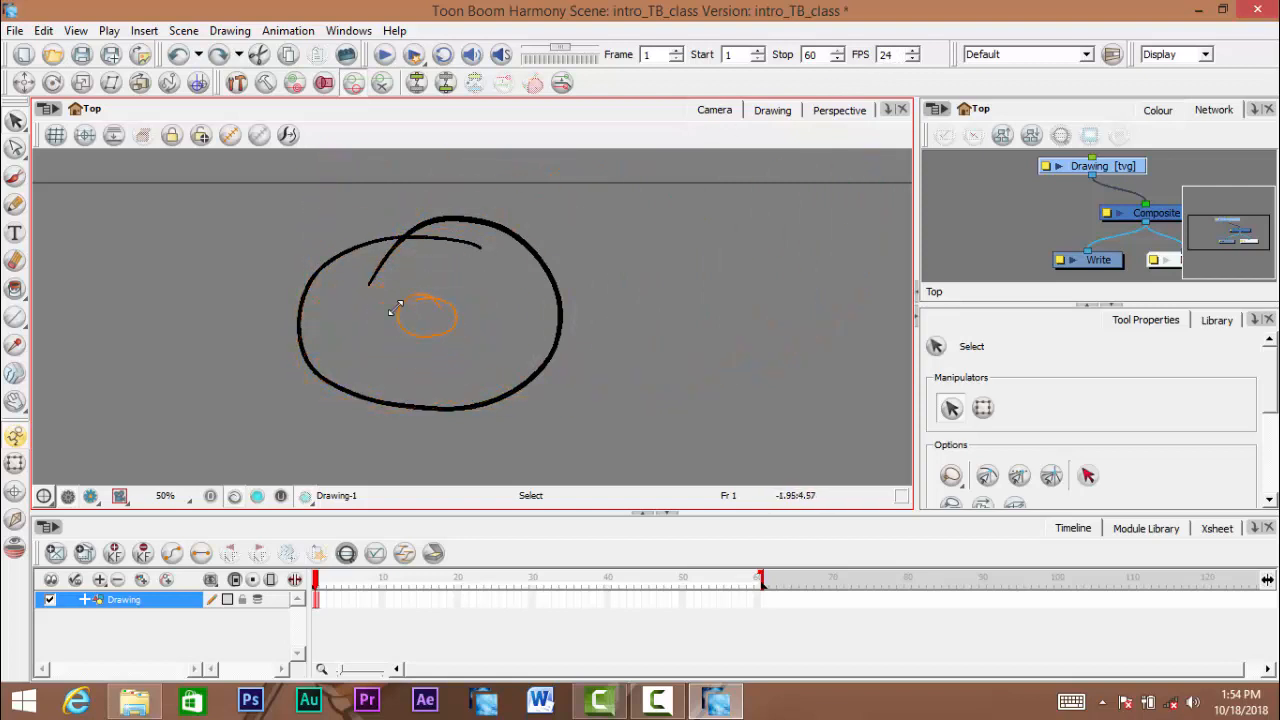
pyautogui.moveTo(500, 264)
pyautogui.mouseDown()
pyautogui.moveTo(474, 276)
pyautogui.moveTo(564, 244)
pyautogui.moveTo(517, 262)
pyautogui.moveTo(517, 279)
pyautogui.mouseUp()
pyautogui.moveTo(496, 294)
pyautogui.mouseDown()
pyautogui.moveTo(441, 317)
pyautogui.moveTo(586, 229)
pyautogui.moveTo(777, 145)
pyautogui.moveTo(480, 280)
pyautogui.mouseUp()
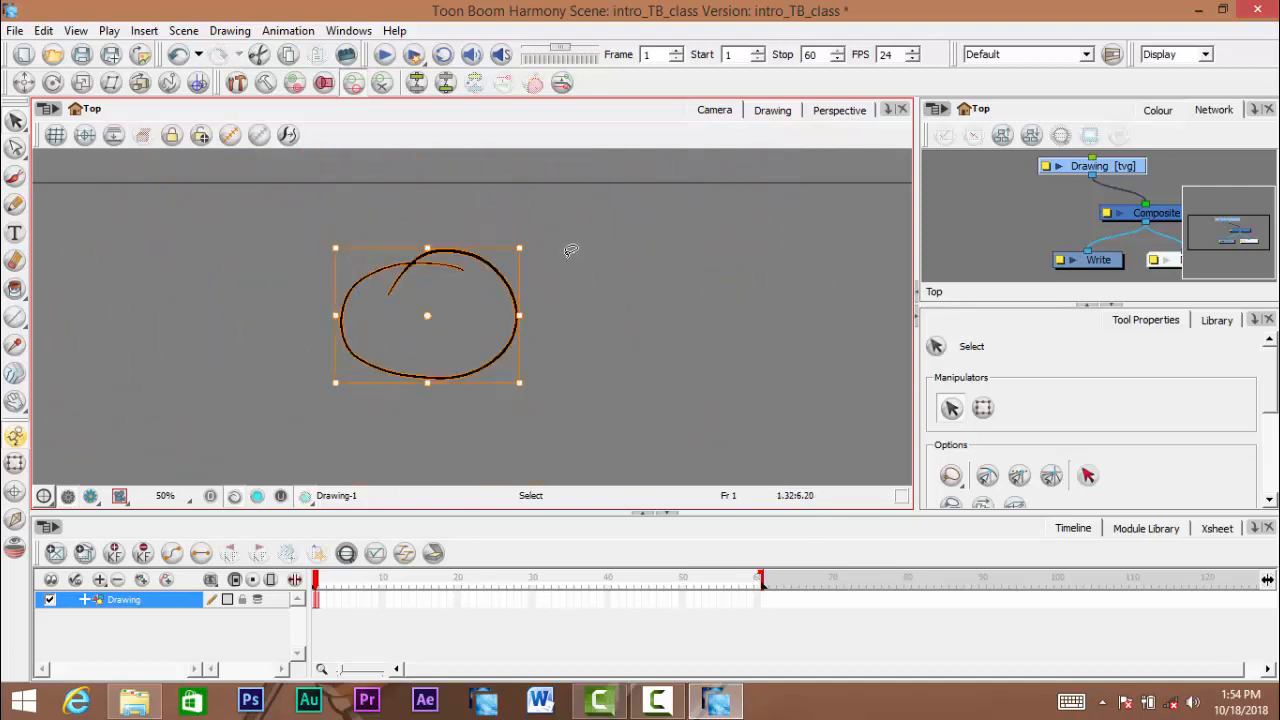
pyautogui.press('Delete')
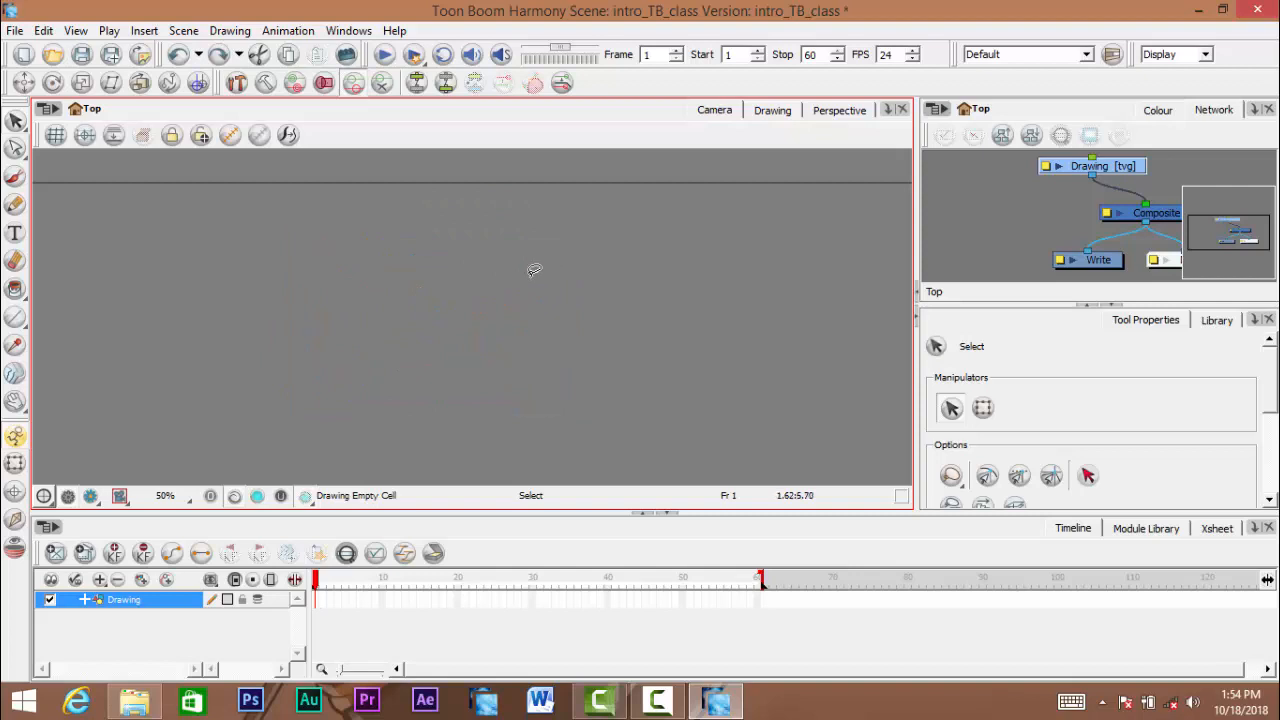
pyautogui.hotkey('ctrl', 'z')
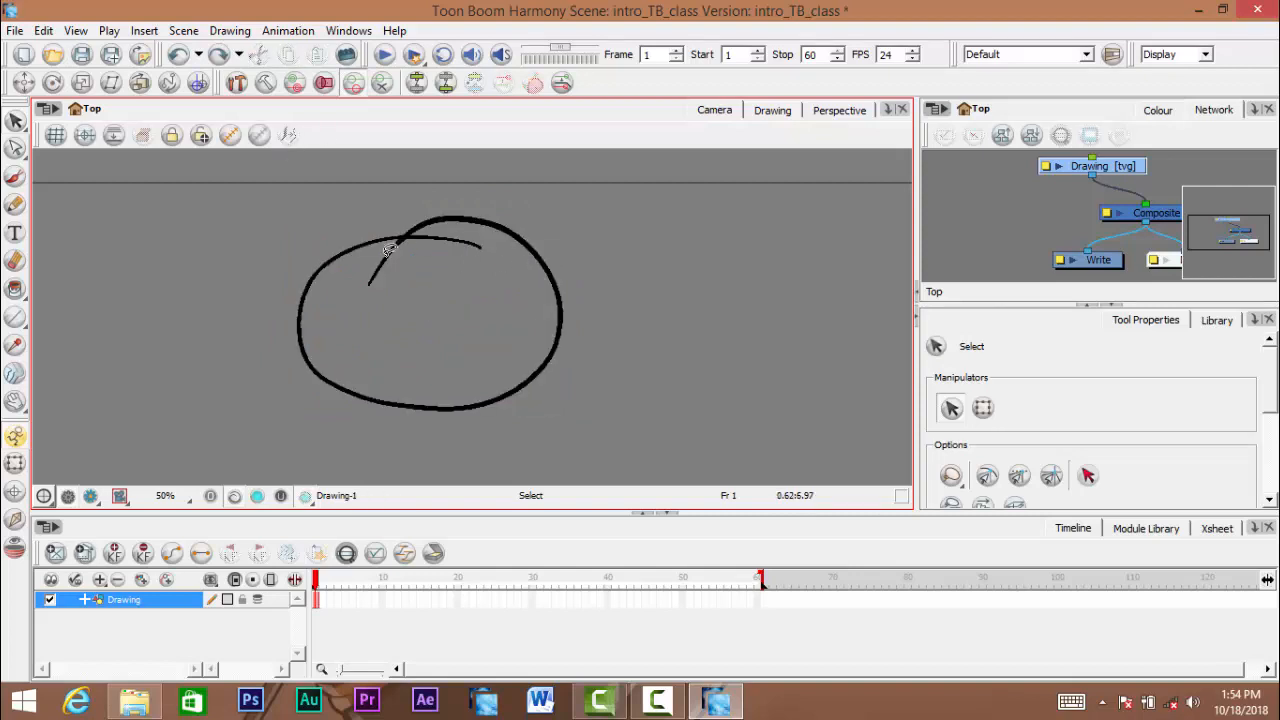
# - Undo the circle's brush stroke and redo it
pyautogui.moveTo(390, 342); pyautogui.dragTo(445, 338)
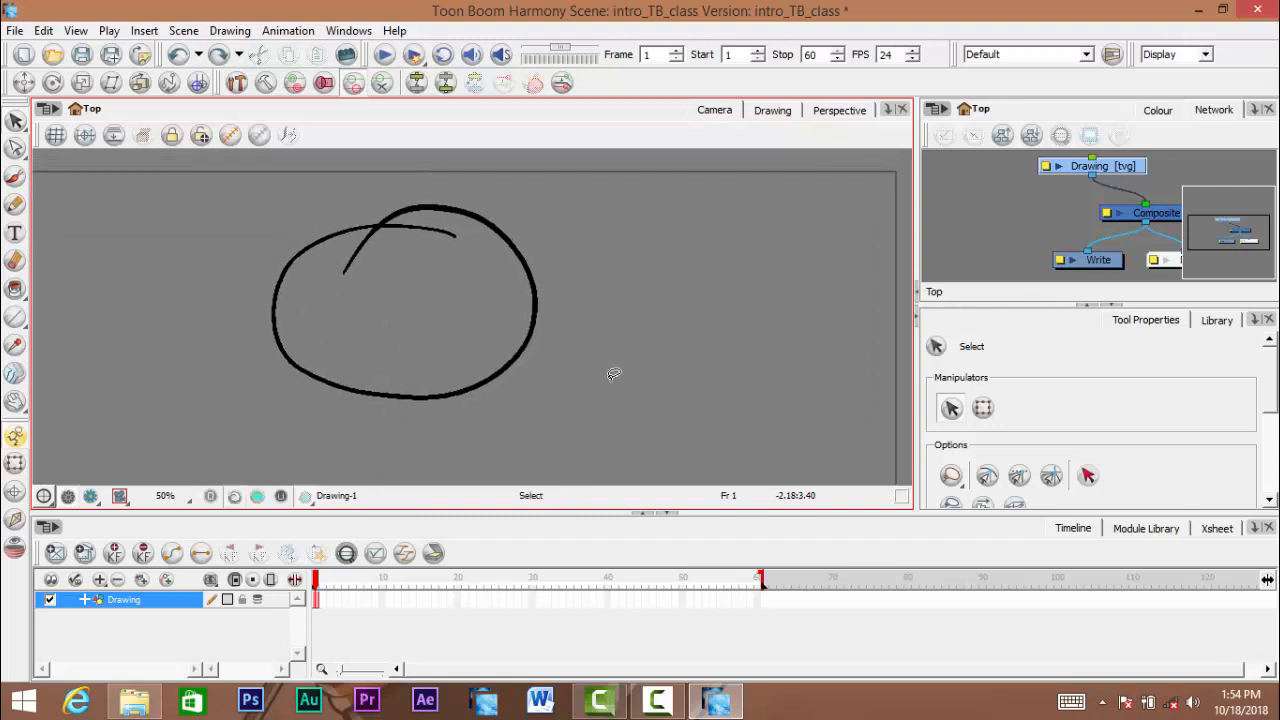
pyautogui.moveTo(408, 294); pyautogui.dragTo(415, 288)
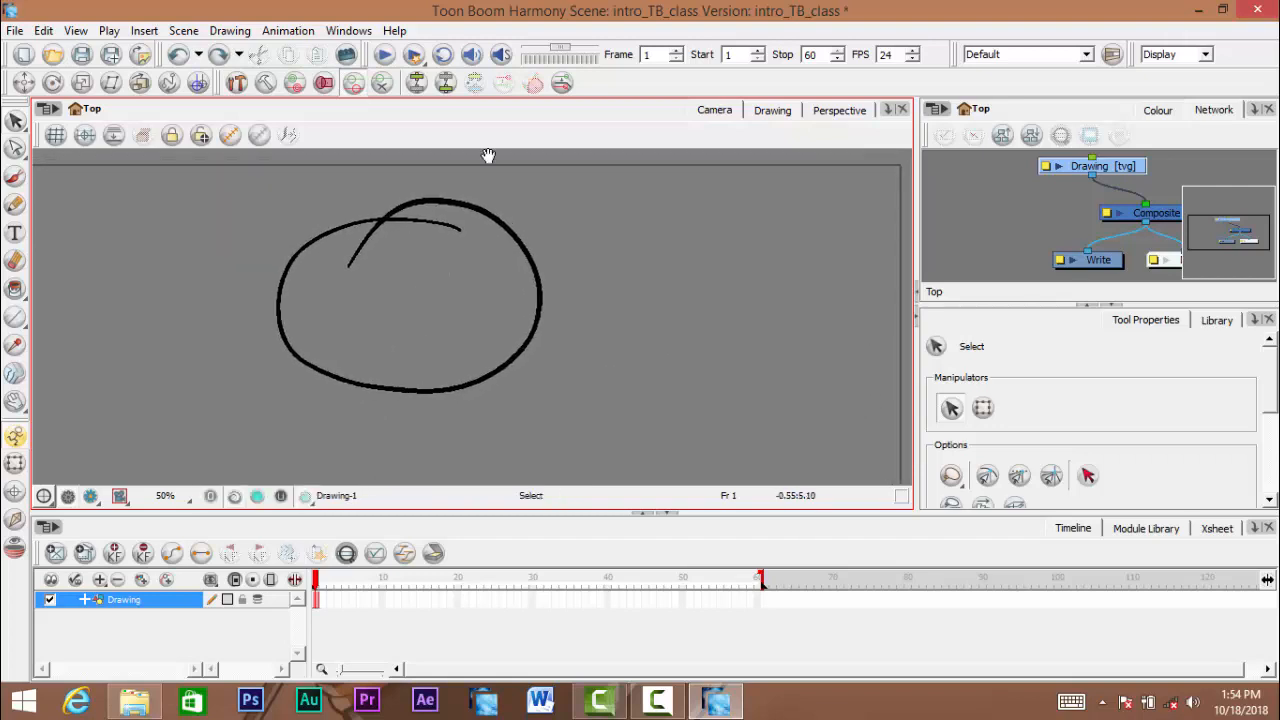
pyautogui.moveTo(380, 249)
pyautogui.mouseDown()
pyautogui.moveTo(448, 269)
pyautogui.moveTo(446, 308)
pyautogui.moveTo(437, 288)
pyautogui.mouseUp()
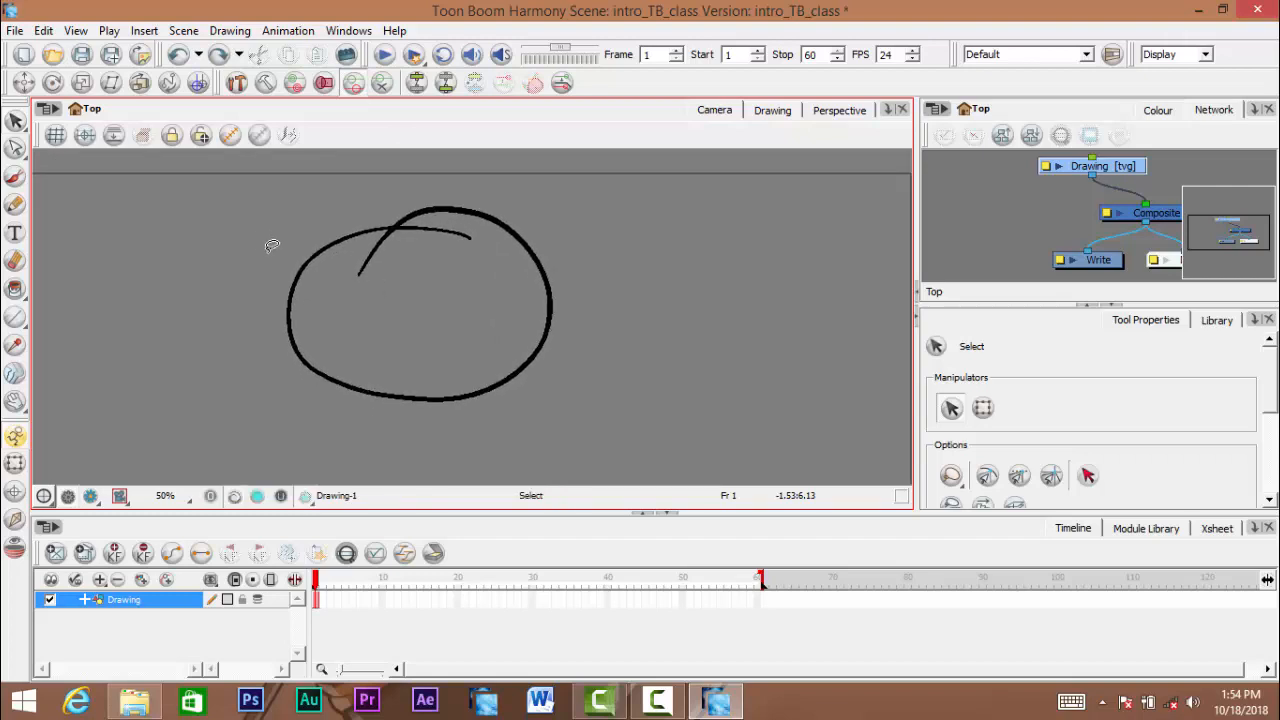
pyautogui.hotkey('ctrl', 'z')
pyautogui.moveTo(46, 148); pyautogui.dragTo(46, 157)
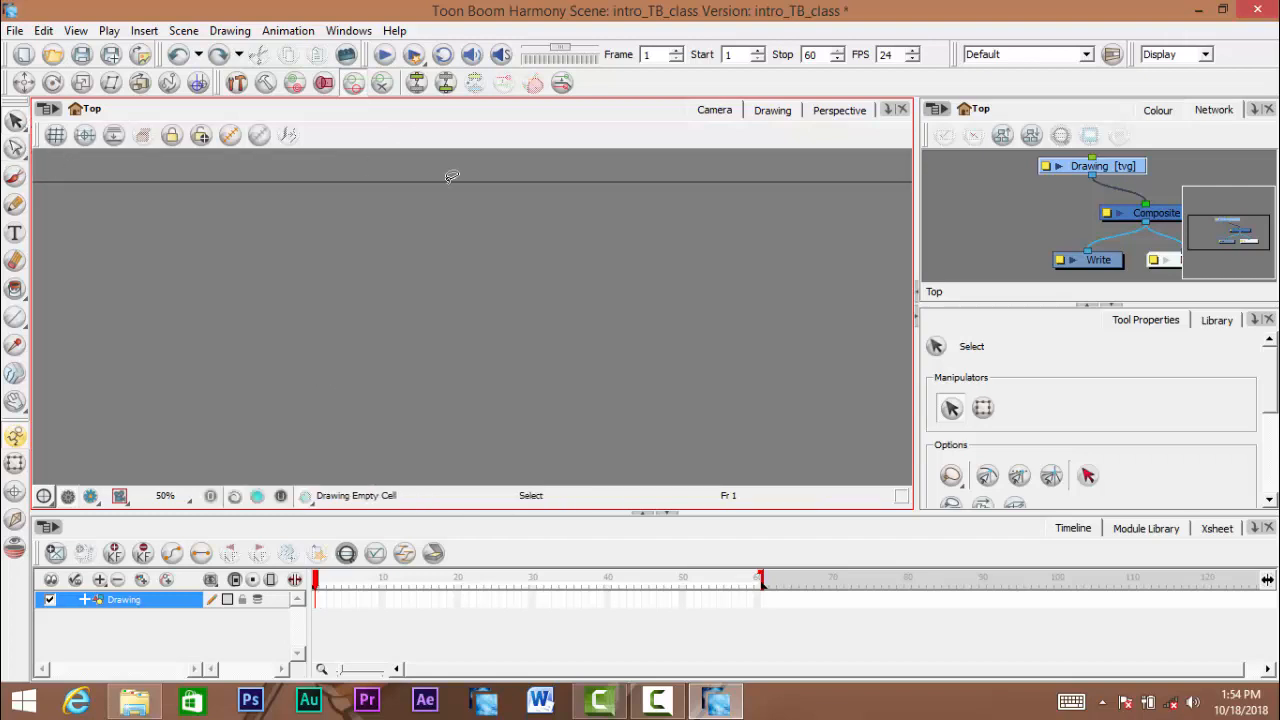
pyautogui.hotkey('ctrl', 'shift', 'z')
# - Activate the Cutter tool and try to lasso part of the circle's left side
pyautogui.moveTo(15, 121); pyautogui.dragTo(113, 147)
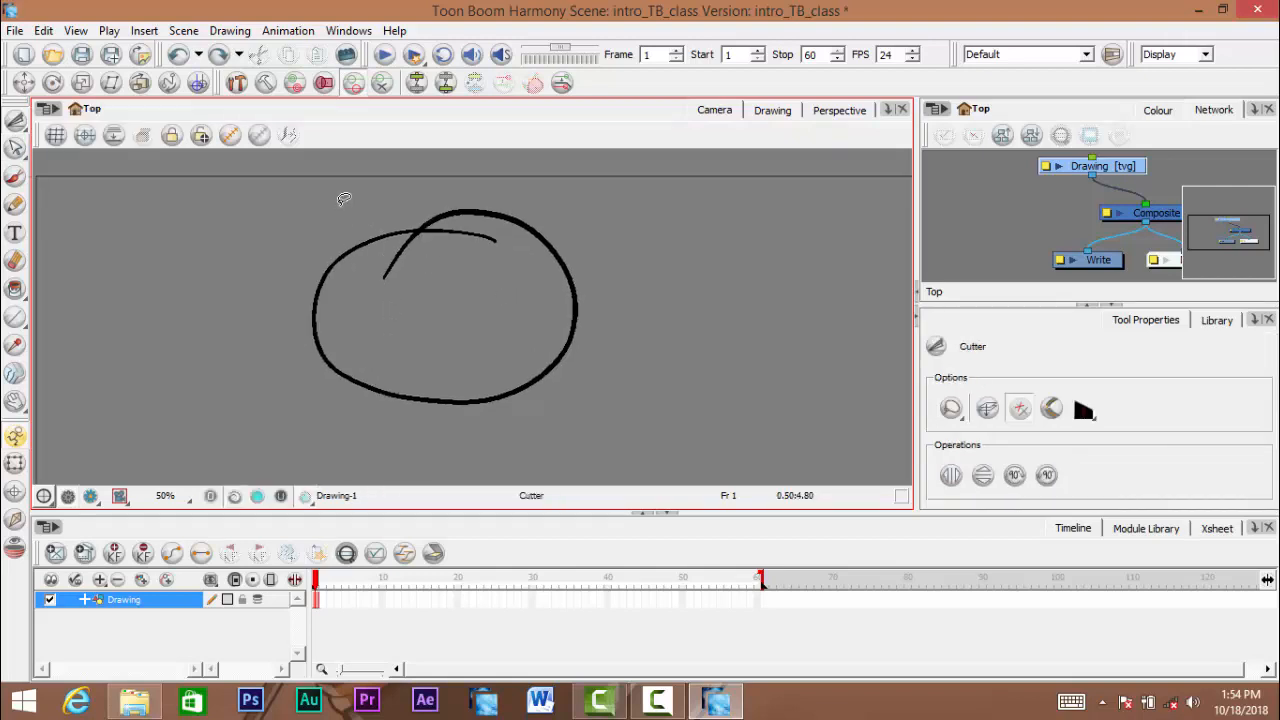
pyautogui.moveTo(343, 199); pyautogui.dragTo(333, 391)
pyautogui.click(219, 316)
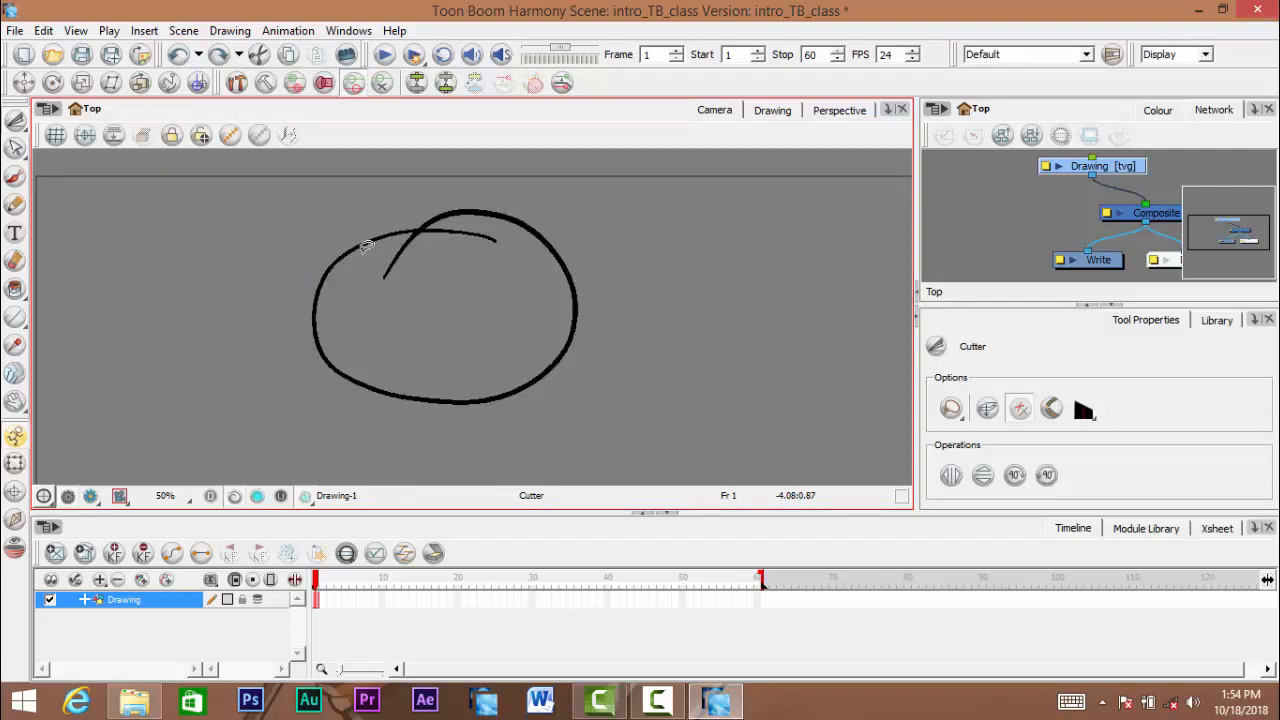
pyautogui.moveTo(334, 220)
pyautogui.mouseDown()
pyautogui.moveTo(362, 233)
pyautogui.moveTo(356, 305)
pyautogui.moveTo(382, 340)
pyautogui.moveTo(414, 349)
pyautogui.moveTo(402, 360)
pyautogui.mouseUp()
pyautogui.click(182, 238)
pyautogui.press('space')
pyautogui.moveTo(383, 235); pyautogui.dragTo(405, 223)
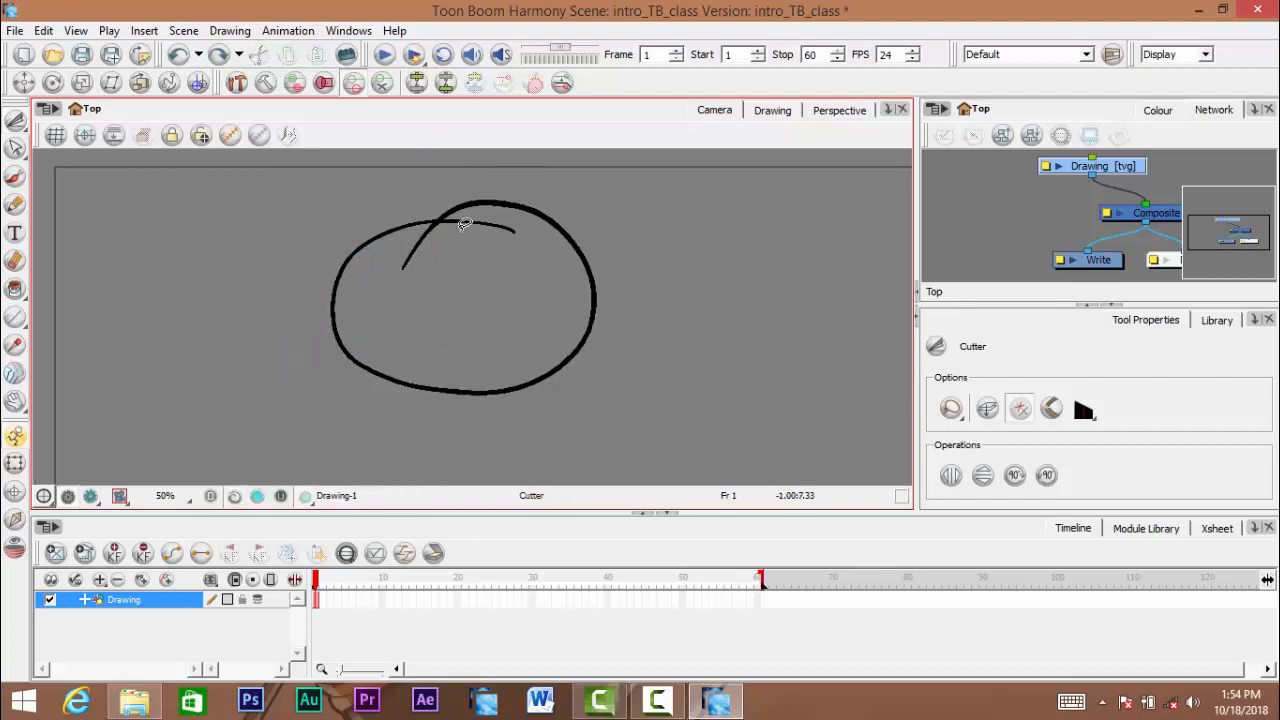
pyautogui.moveTo(455, 263)
pyautogui.mouseDown()
pyautogui.moveTo(454, 309)
pyautogui.moveTo(474, 297)
pyautogui.moveTo(440, 304)
pyautogui.mouseUp()
pyautogui.press('space')
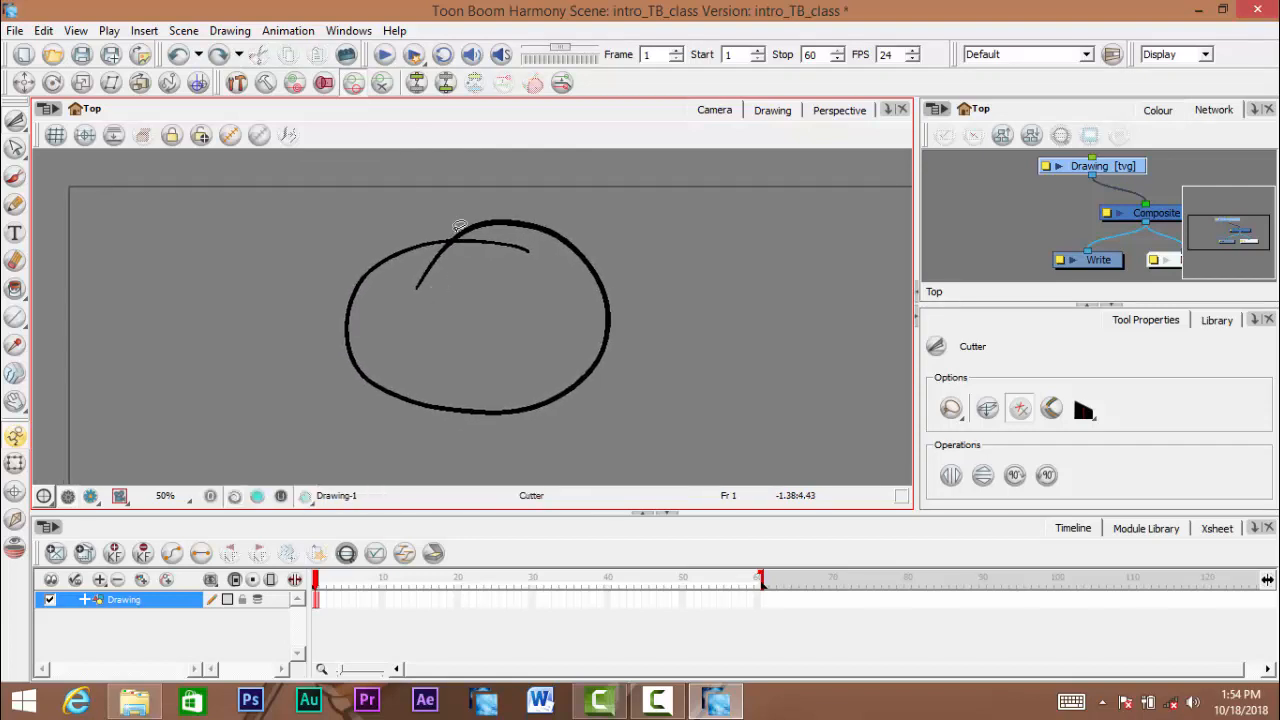
pyautogui.press('space')
pyautogui.moveTo(574, 302); pyautogui.dragTo(574, 302)
pyautogui.press('space')
pyautogui.moveTo(552, 372)
pyautogui.mouseDown()
pyautogui.moveTo(555, 342)
pyautogui.moveTo(558, 368)
pyautogui.moveTo(519, 347)
pyautogui.moveTo(577, 373)
pyautogui.mouseUp()
pyautogui.press('space')
pyautogui.press('space')
pyautogui.press('space')
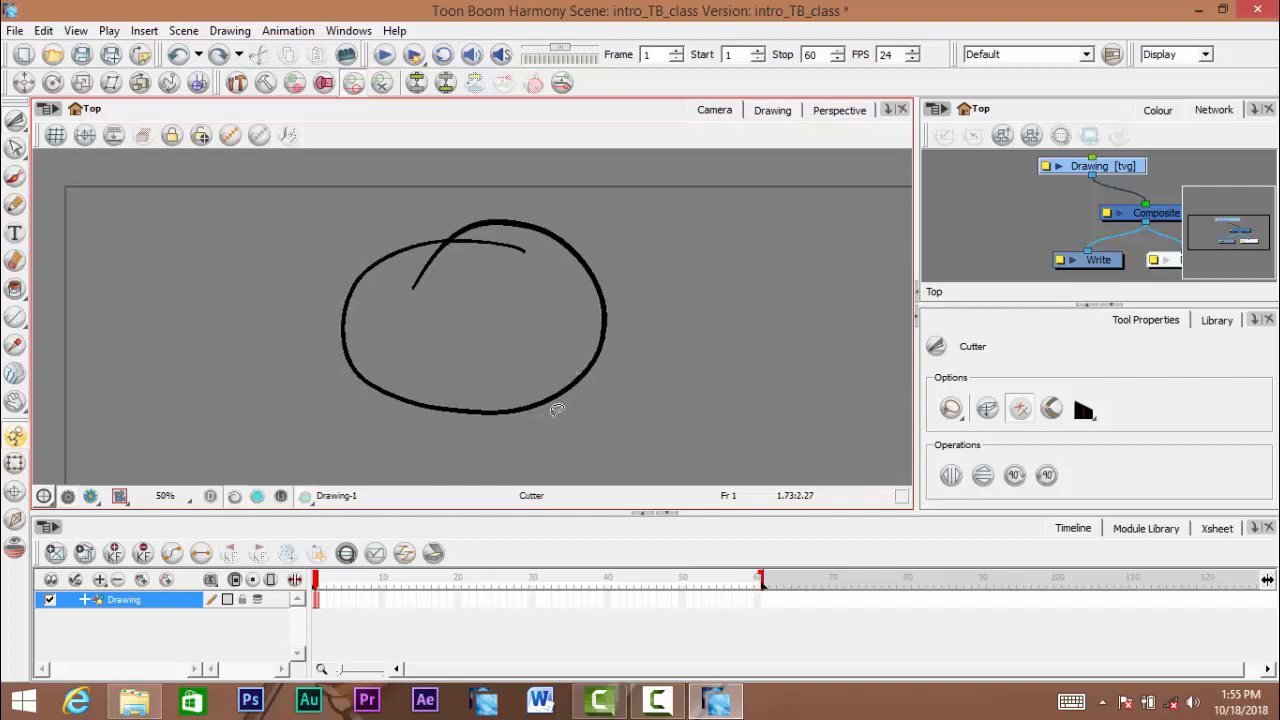
pyautogui.press('space')
pyautogui.moveTo(537, 420); pyautogui.dragTo(528, 400)
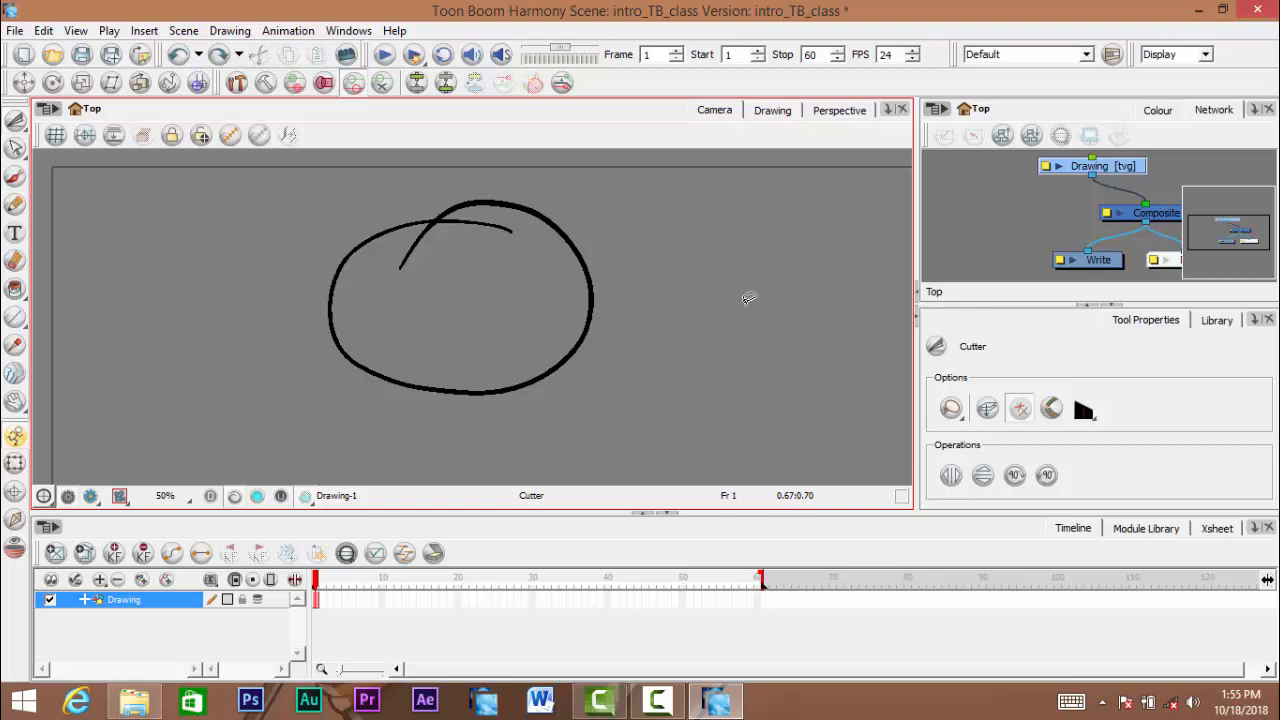
pyautogui.moveTo(428, 277)
pyautogui.mouseDown()
pyautogui.moveTo(486, 289)
pyautogui.moveTo(486, 337)
pyautogui.moveTo(480, 303)
pyautogui.mouseUp()
pyautogui.scroll(-1, 487, 290)
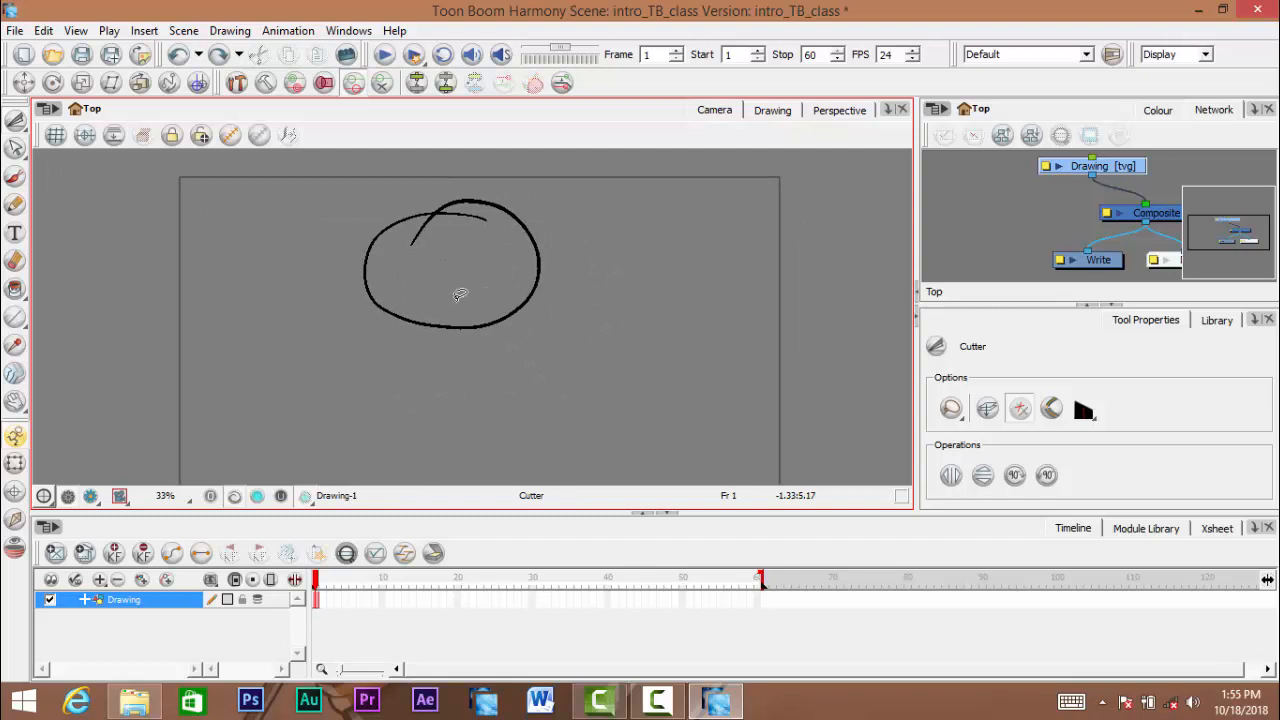
pyautogui.scroll(2, 486, 329)
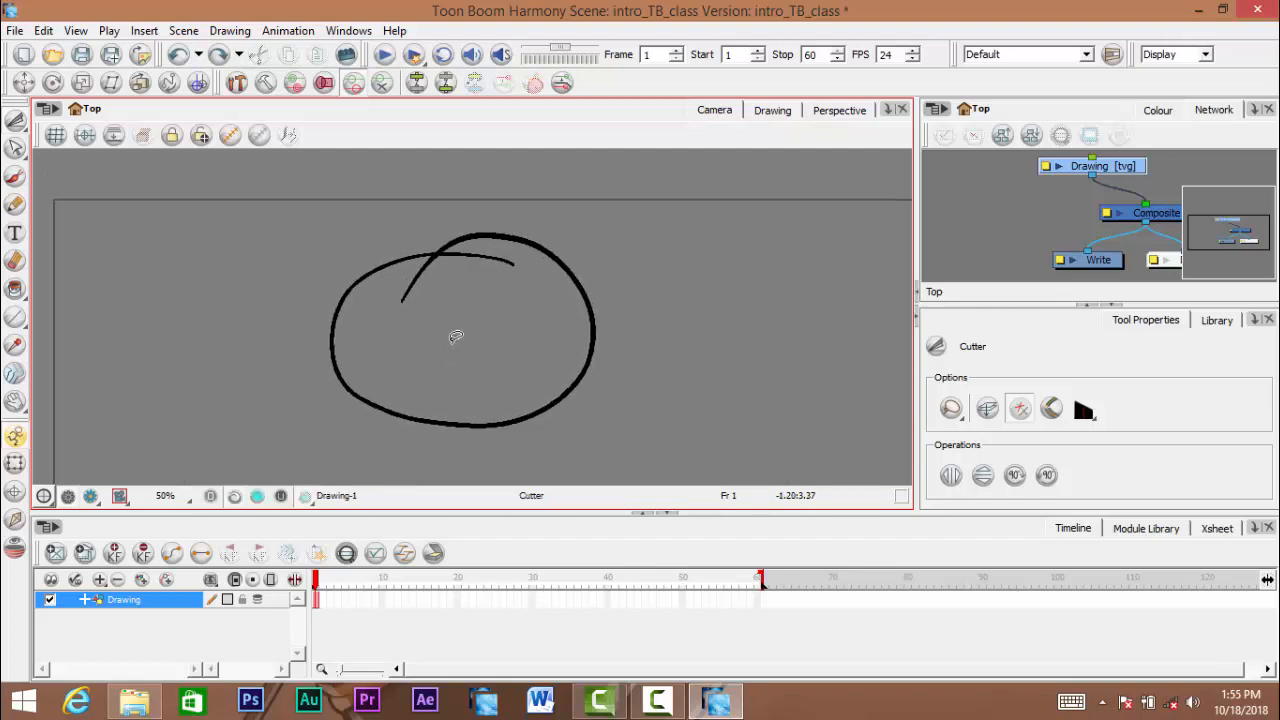
pyautogui.moveTo(454, 334)
pyautogui.mouseDown()
pyautogui.moveTo(396, 314)
pyautogui.moveTo(424, 322)
pyautogui.mouseUp()
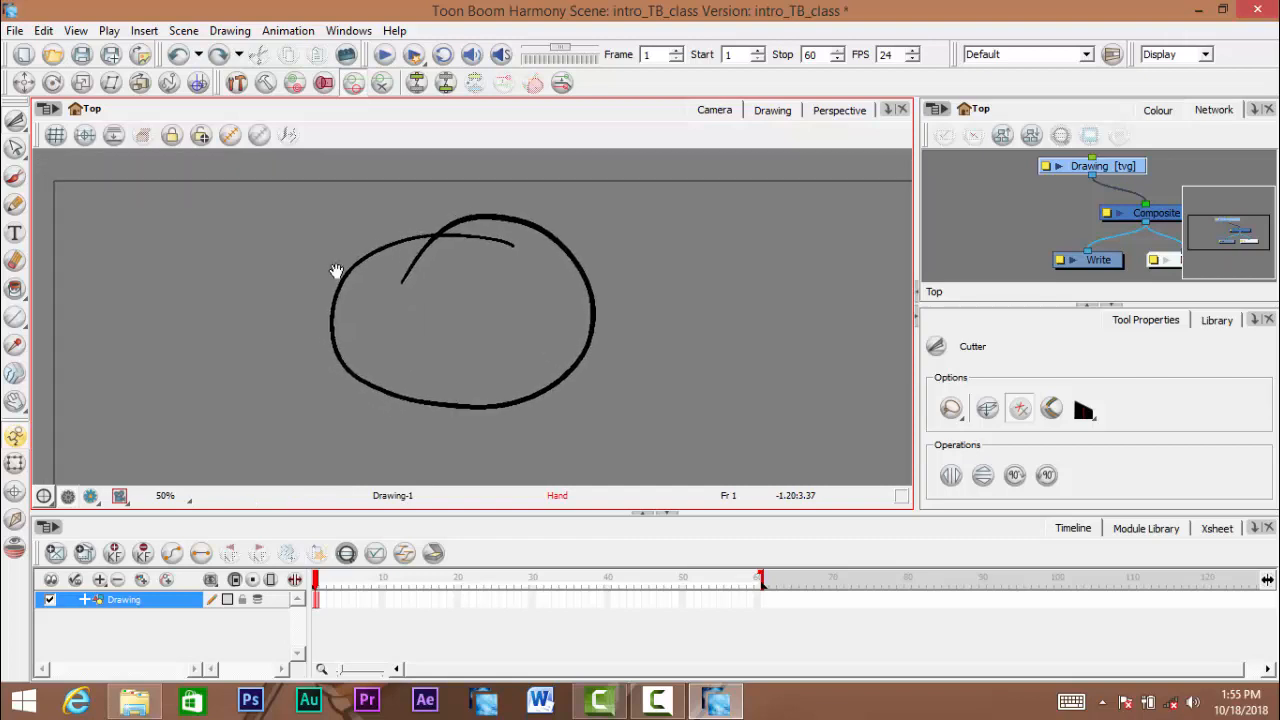
pyautogui.press('space')
pyautogui.moveTo(527, 341); pyautogui.dragTo(523, 312)
pyautogui.moveTo(411, 274); pyautogui.dragTo(451, 300)
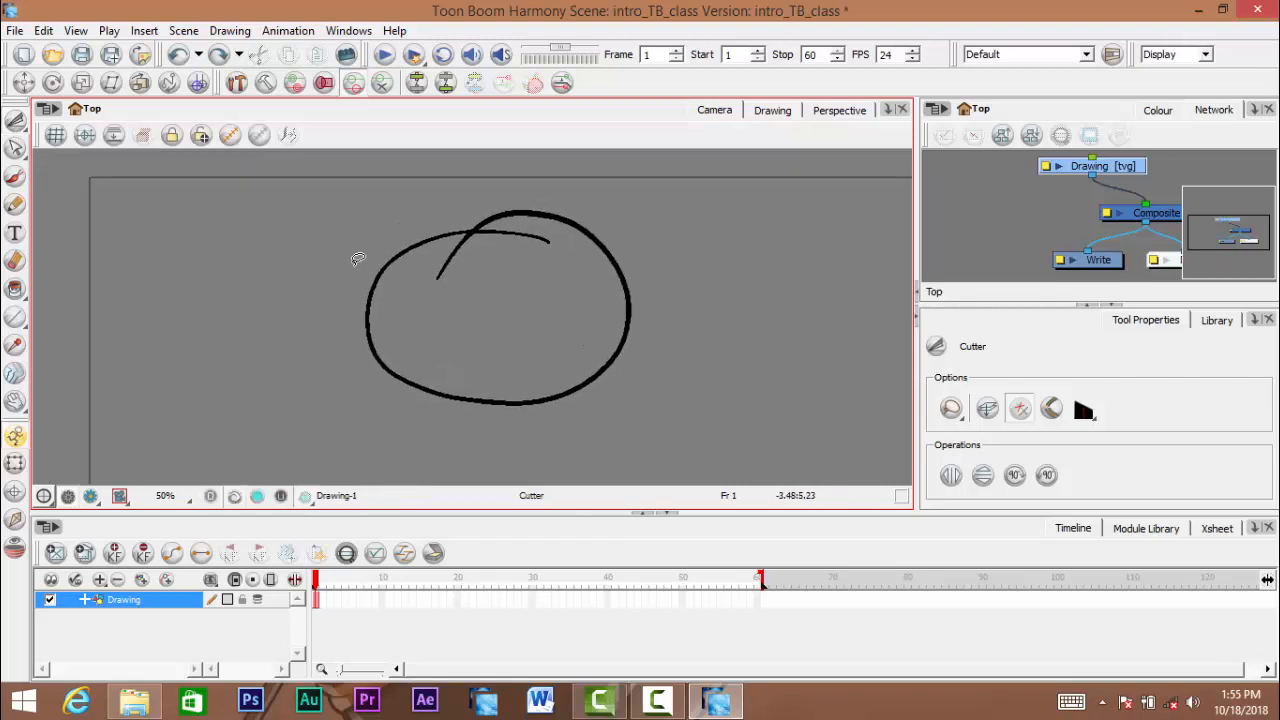
# - Cut out the circle's left arc with a Cutter lasso and move it away to the left, undoing both changes
pyautogui.moveTo(345, 255)
pyautogui.mouseDown()
pyautogui.moveTo(367, 251)
pyautogui.moveTo(400, 277)
pyautogui.moveTo(415, 334)
pyautogui.moveTo(326, 352)
pyautogui.moveTo(306, 263)
pyautogui.moveTo(340, 248)
pyautogui.mouseUp()
pyautogui.press('Delete')
pyautogui.moveTo(362, 252); pyautogui.dragTo(378, 261)
pyautogui.moveTo(346, 232)
pyautogui.mouseDown()
pyautogui.moveTo(393, 221)
pyautogui.moveTo(292, 330)
pyautogui.moveTo(330, 198)
pyautogui.moveTo(250, 273)
pyautogui.moveTo(251, 315)
pyautogui.moveTo(361, 362)
pyautogui.moveTo(290, 242)
pyautogui.moveTo(393, 201)
pyautogui.moveTo(414, 213)
pyautogui.moveTo(383, 238)
pyautogui.moveTo(417, 243)
pyautogui.moveTo(415, 311)
pyautogui.moveTo(473, 337)
pyautogui.moveTo(470, 397)
pyautogui.moveTo(233, 330)
pyautogui.mouseUp()
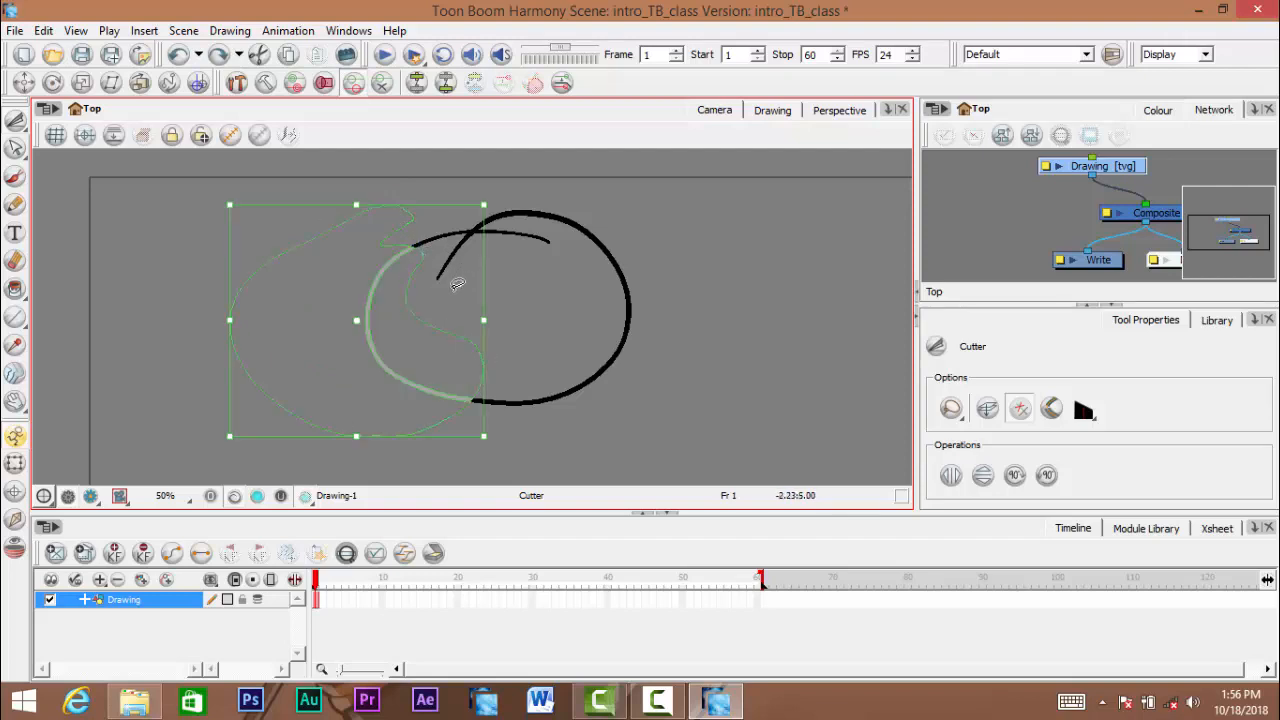
pyautogui.moveTo(376, 355); pyautogui.dragTo(141, 374)
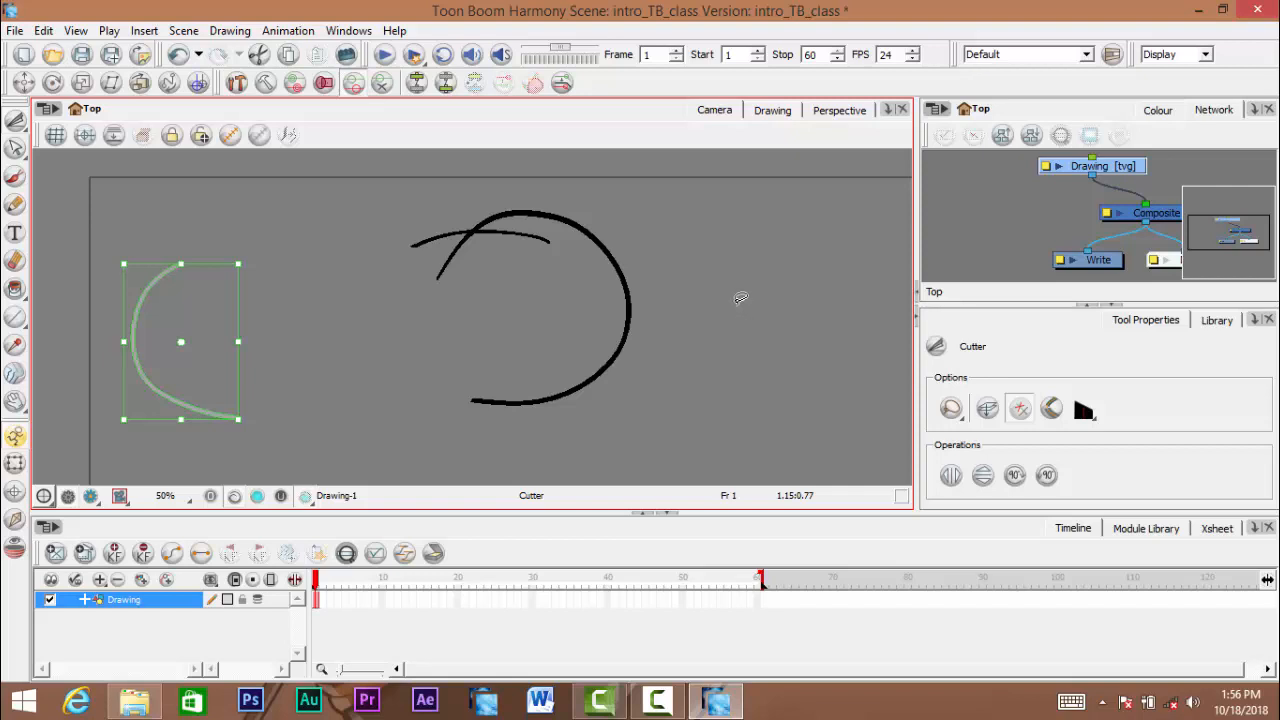
pyautogui.hotkey('ctrl', 'z')
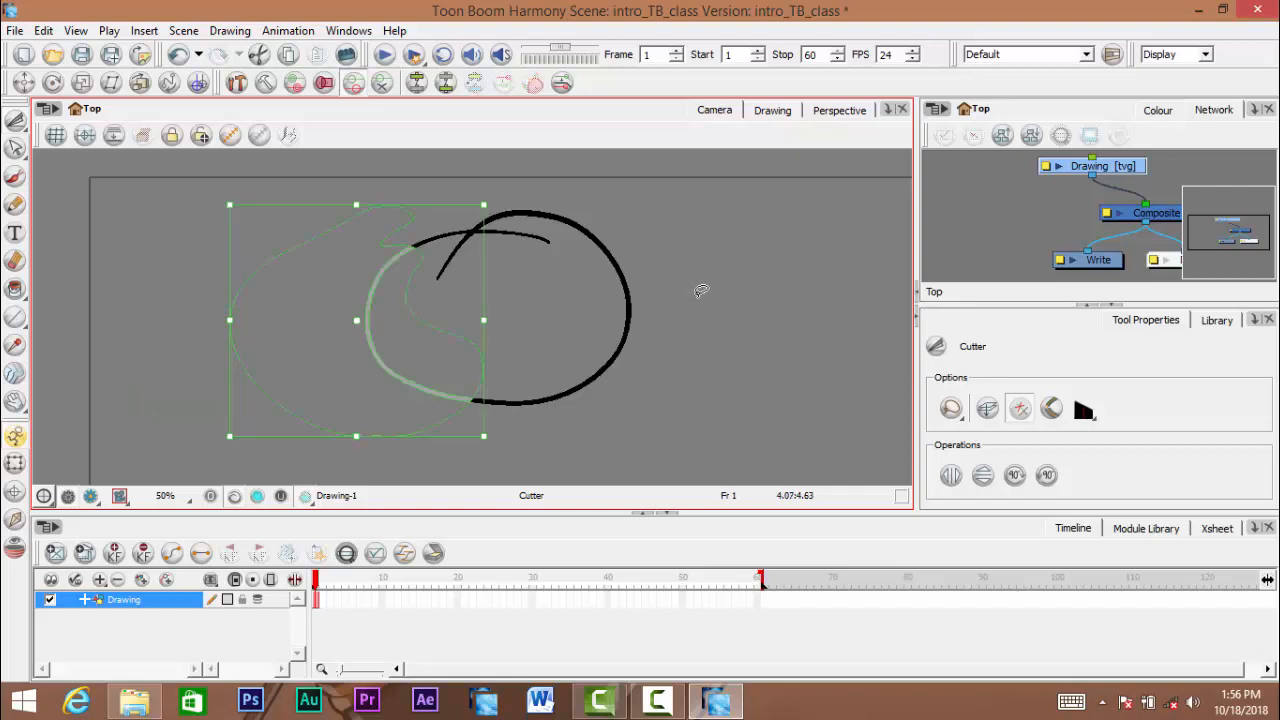
pyautogui.hotkey('ctrl', 'z')
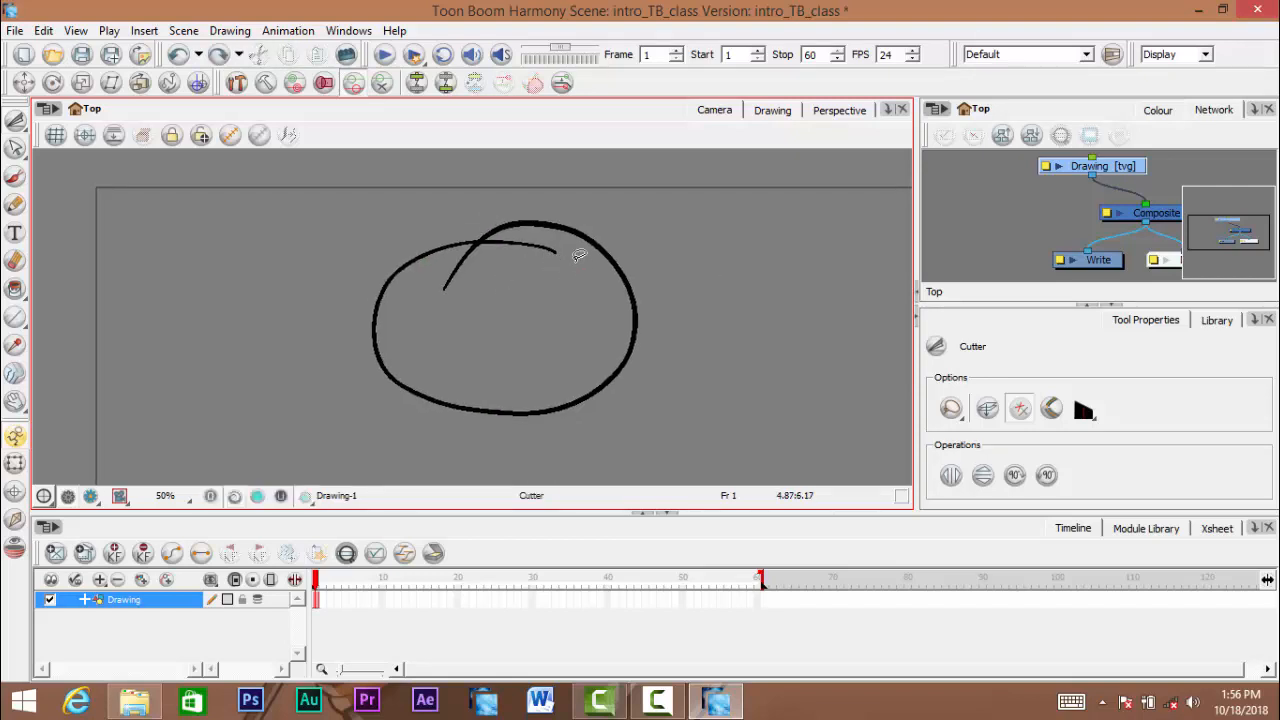
# - Cut off the loose line end running right from the crossing inside the circle's top and delete it
pyautogui.moveTo(577, 268)
pyautogui.mouseDown()
pyautogui.moveTo(557, 232)
pyautogui.moveTo(480, 237)
pyautogui.moveTo(481, 256)
pyautogui.moveTo(505, 265)
pyautogui.moveTo(575, 280)
pyautogui.mouseUp()
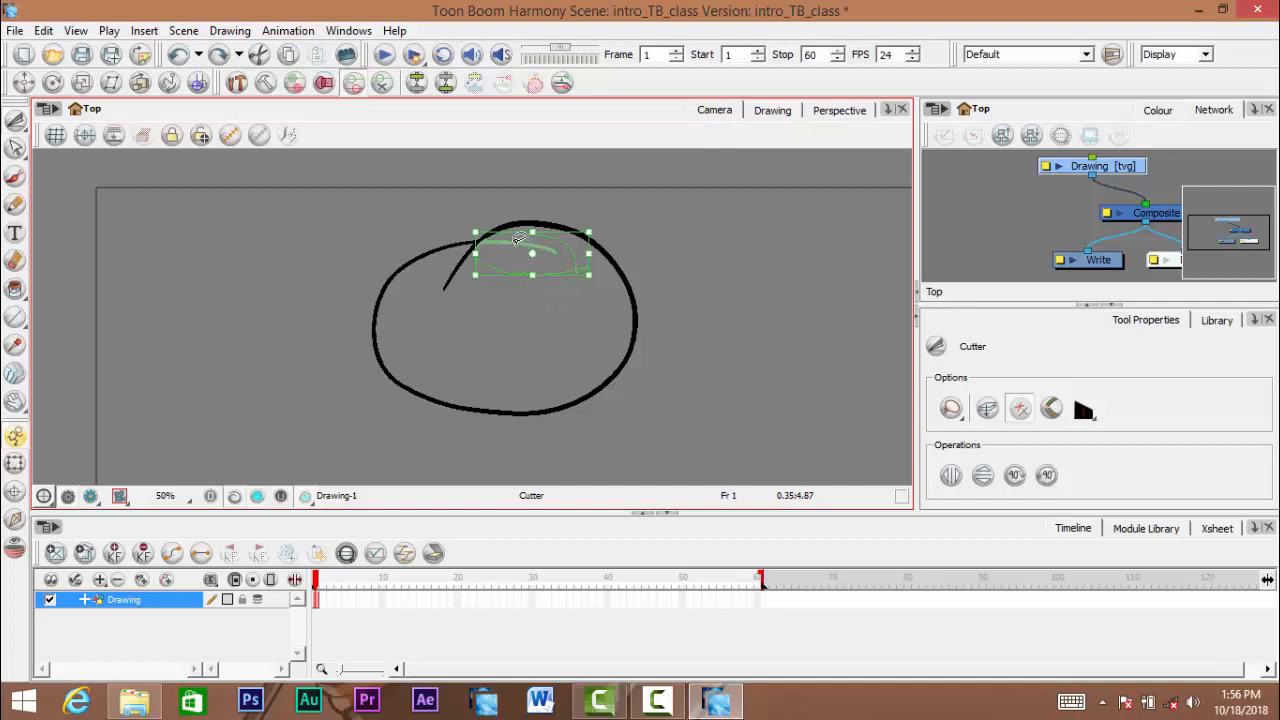
pyautogui.moveTo(519, 238); pyautogui.dragTo(762, 255)
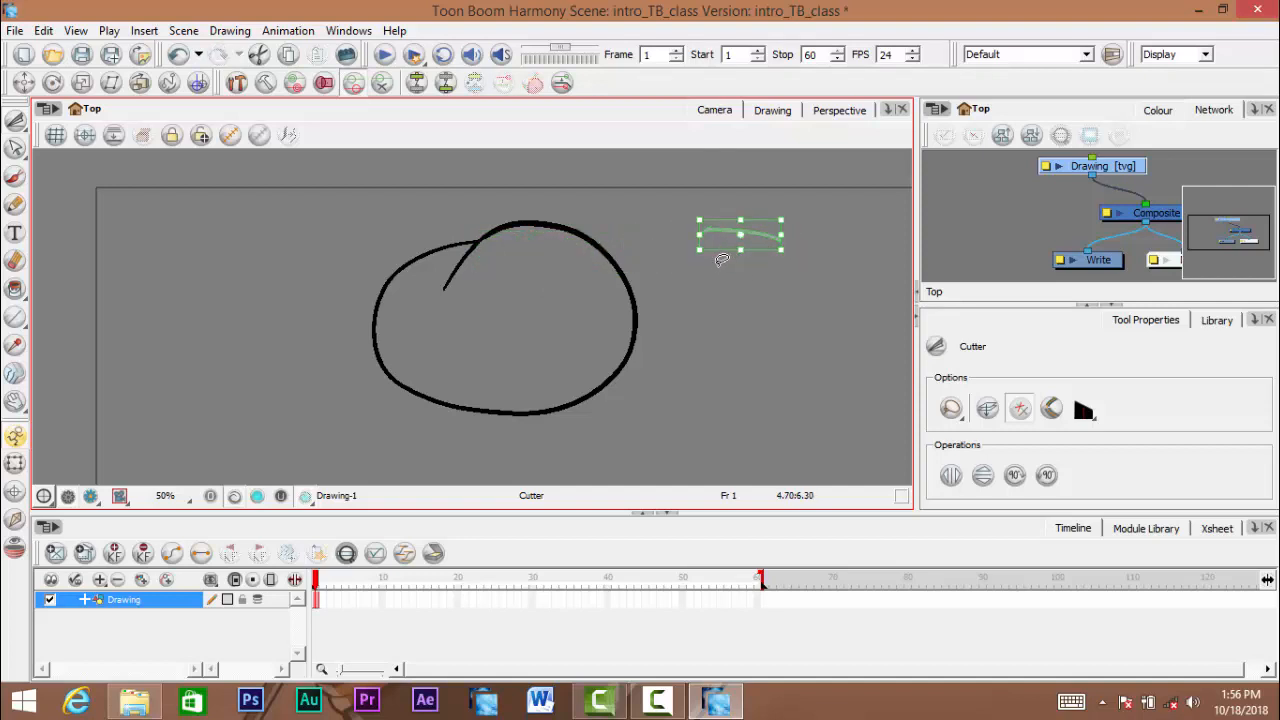
pyautogui.press('Delete')
# - Cut off the remaining loose line end pointing down-left inside the circle and delete it
pyautogui.moveTo(422, 320); pyautogui.dragTo(422, 284)
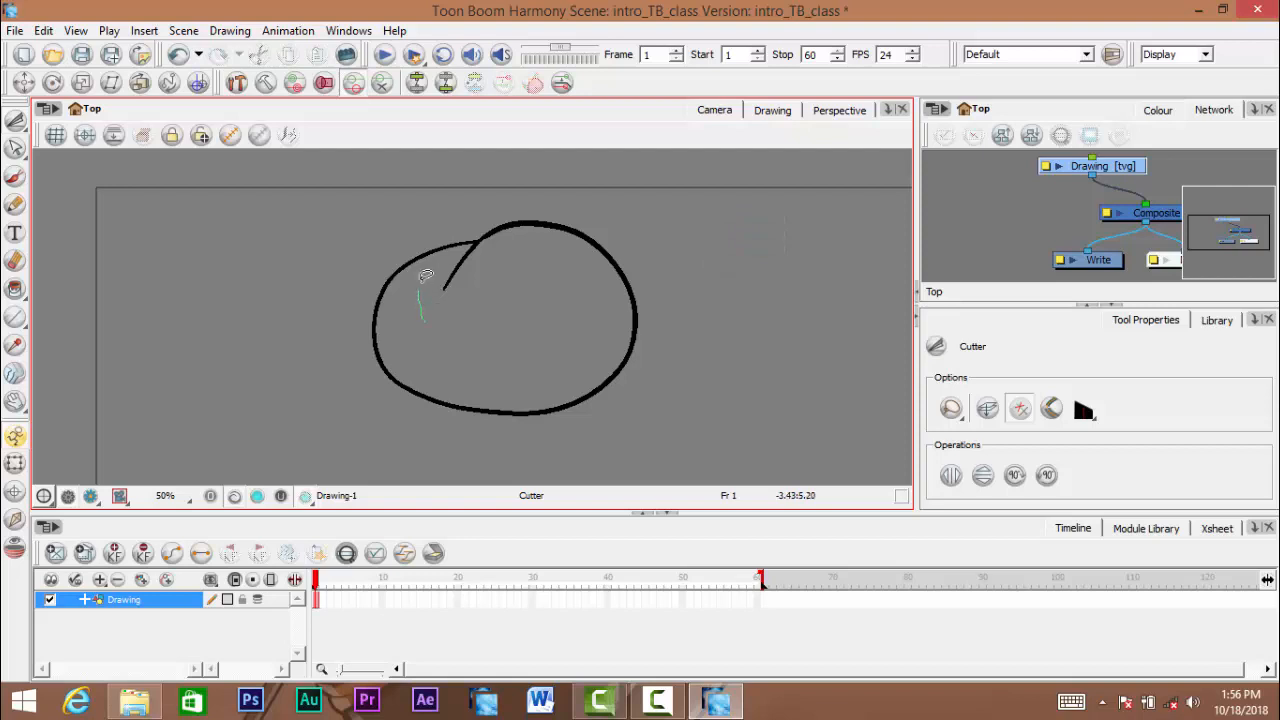
pyautogui.moveTo(469, 236)
pyautogui.mouseDown()
pyautogui.moveTo(492, 236)
pyautogui.moveTo(468, 295)
pyautogui.moveTo(398, 330)
pyautogui.mouseUp()
pyautogui.press('Delete')
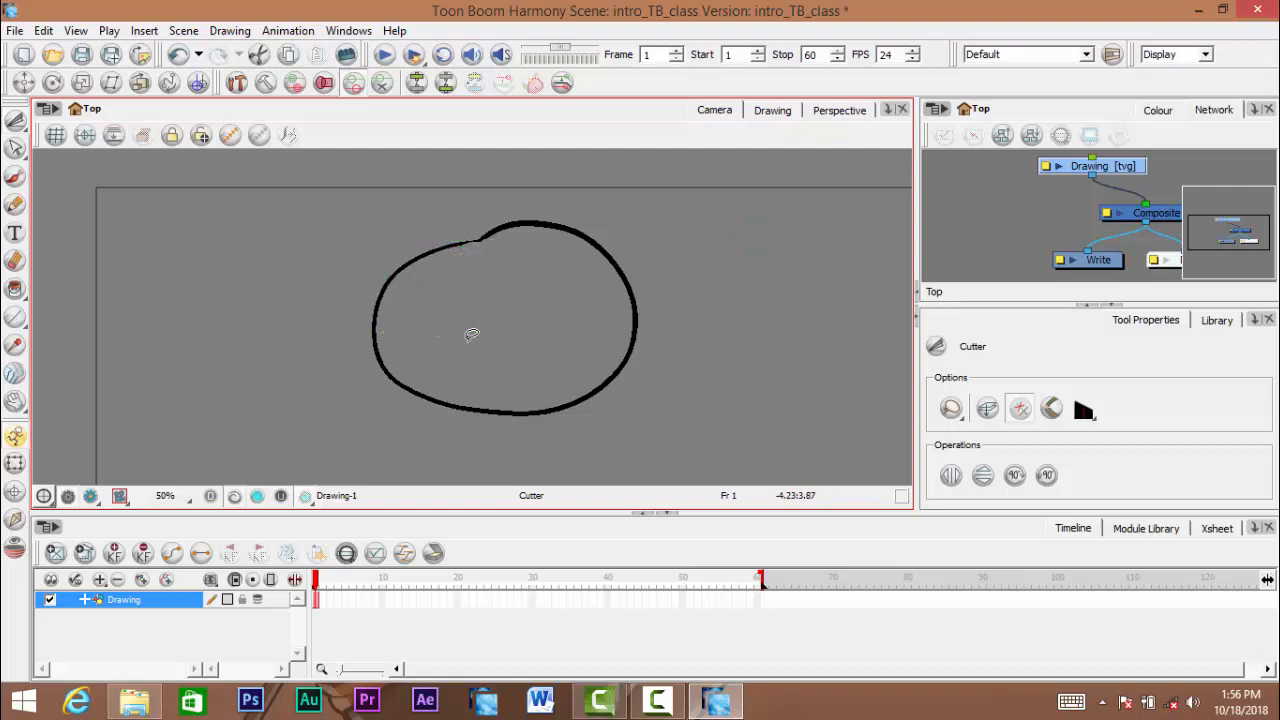
pyautogui.press('z')
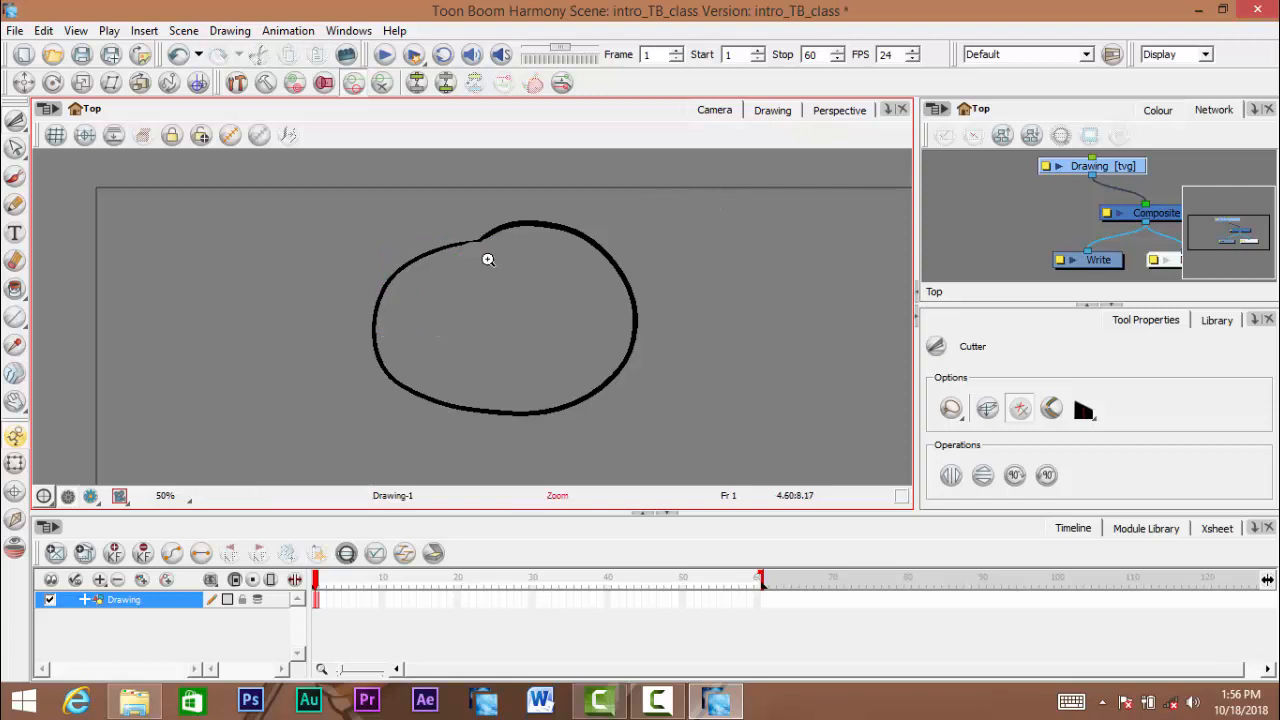
# - Undo the cuts and deletions of both loose line ends inside the circle's top
pyautogui.hotkey('ctrl', 'z')
pyautogui.hotkey('ctrl', 'z')
pyautogui.hotkey('ctrl', 'z')
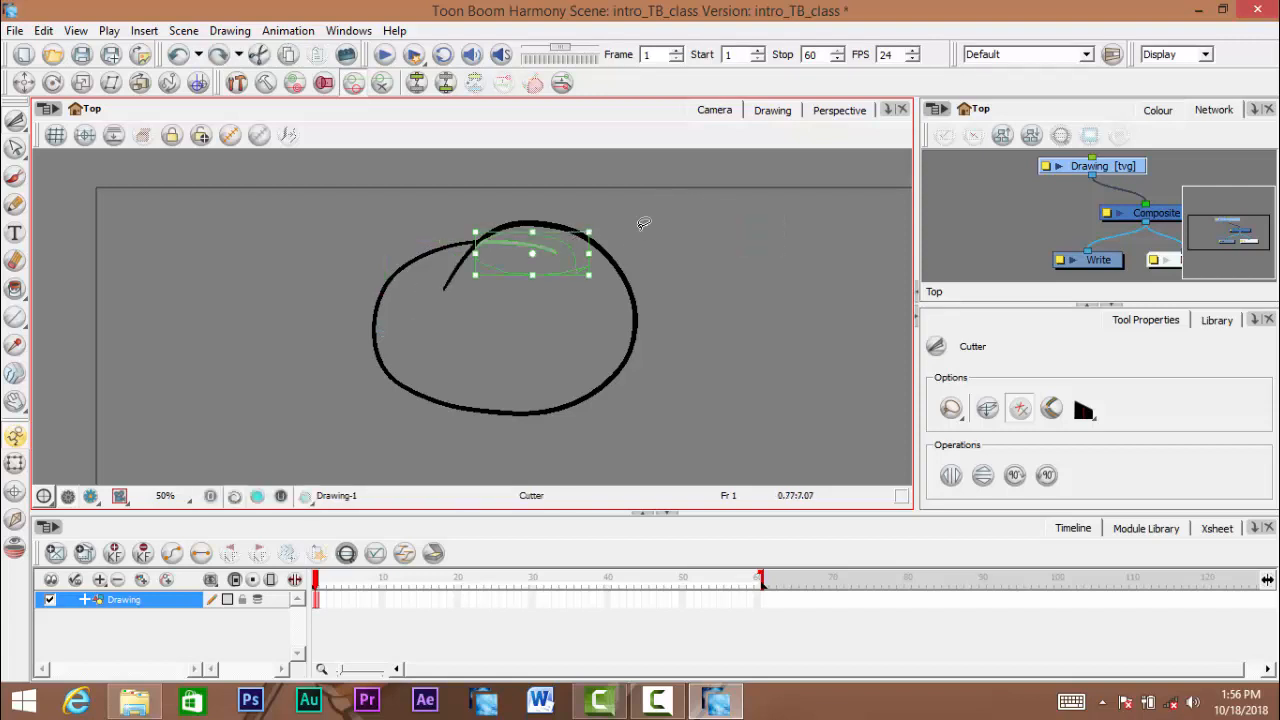
pyautogui.hotkey('ctrl', 'z')
pyautogui.press('space')
pyautogui.moveTo(533, 286); pyautogui.dragTo(400, 270)
pyautogui.scroll(-1, 497, 298)
pyautogui.scroll(2, 497, 298)
pyautogui.moveTo(817, 228); pyautogui.dragTo(399, 271)
pyautogui.click(774, 220)
pyautogui.press('space')
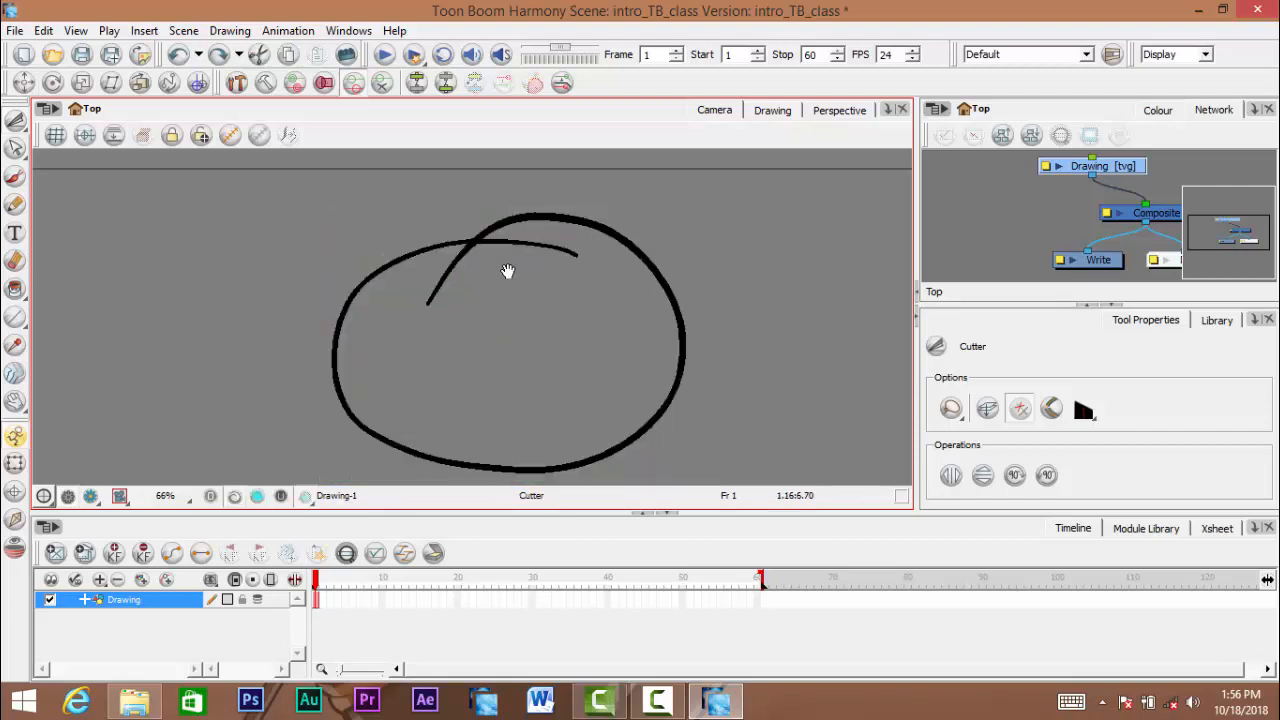
pyautogui.scroll(-1, 507, 273)
pyautogui.scroll(-2, 497, 284)
pyautogui.moveTo(489, 303); pyautogui.dragTo(517, 337)
pyautogui.scroll(1, 490, 320)
pyautogui.scroll(1, 515, 328)
pyautogui.press('space')
pyautogui.scroll(-1, 520, 366)
pyautogui.scroll(1, 520, 340)
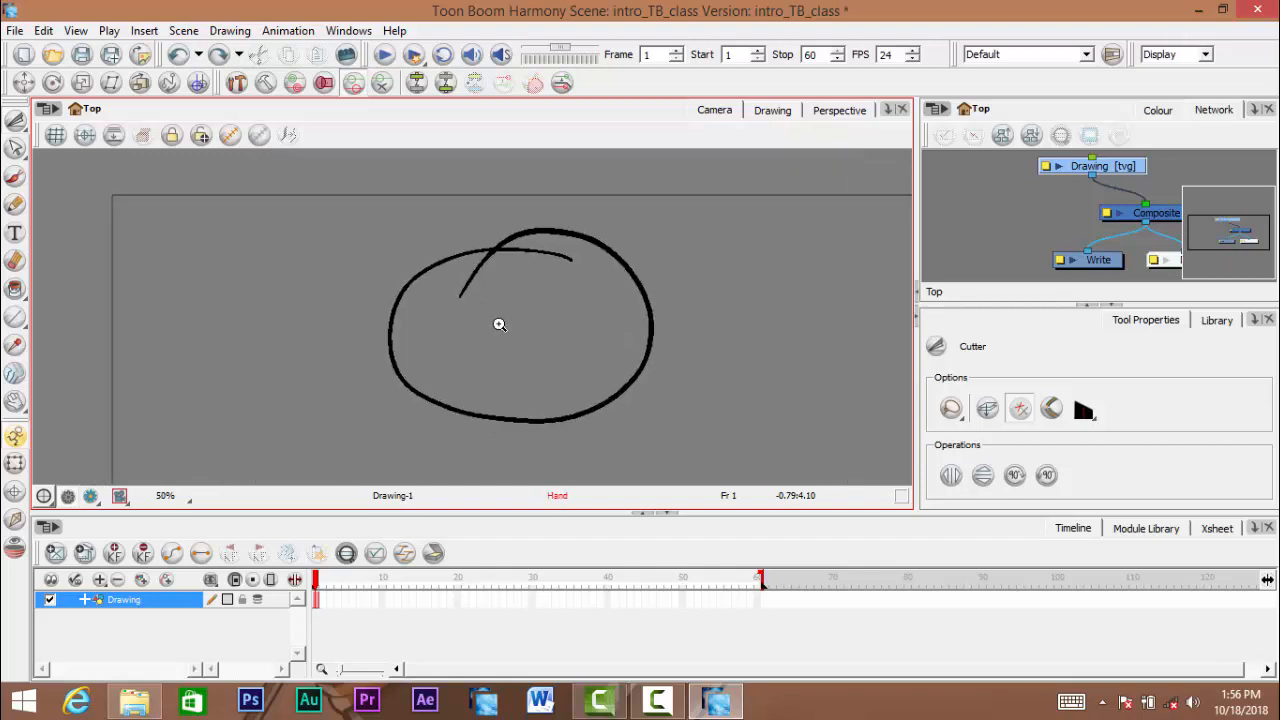
pyautogui.scroll(1, 499, 324)
# - Activate Reposition All Drawings and switch back to the Select tool
pyautogui.moveTo(16, 122); pyautogui.dragTo(104, 175)
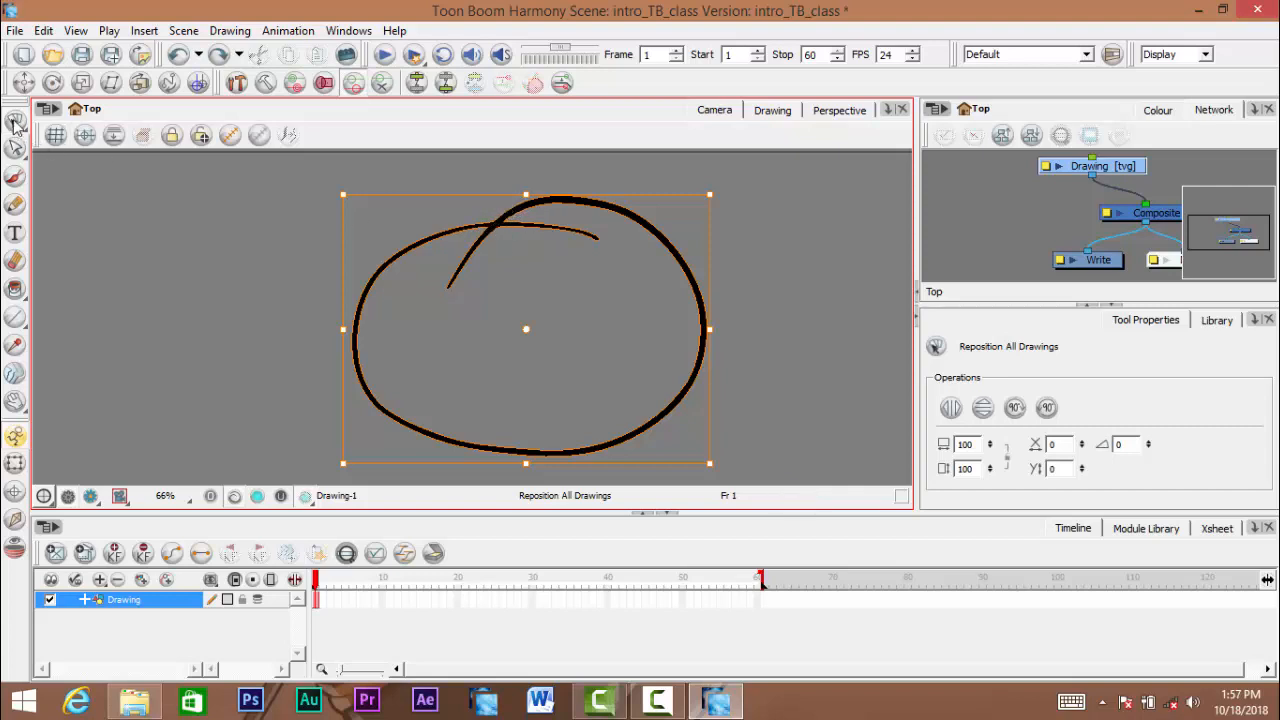
pyautogui.moveTo(17, 122); pyautogui.dragTo(55, 117)
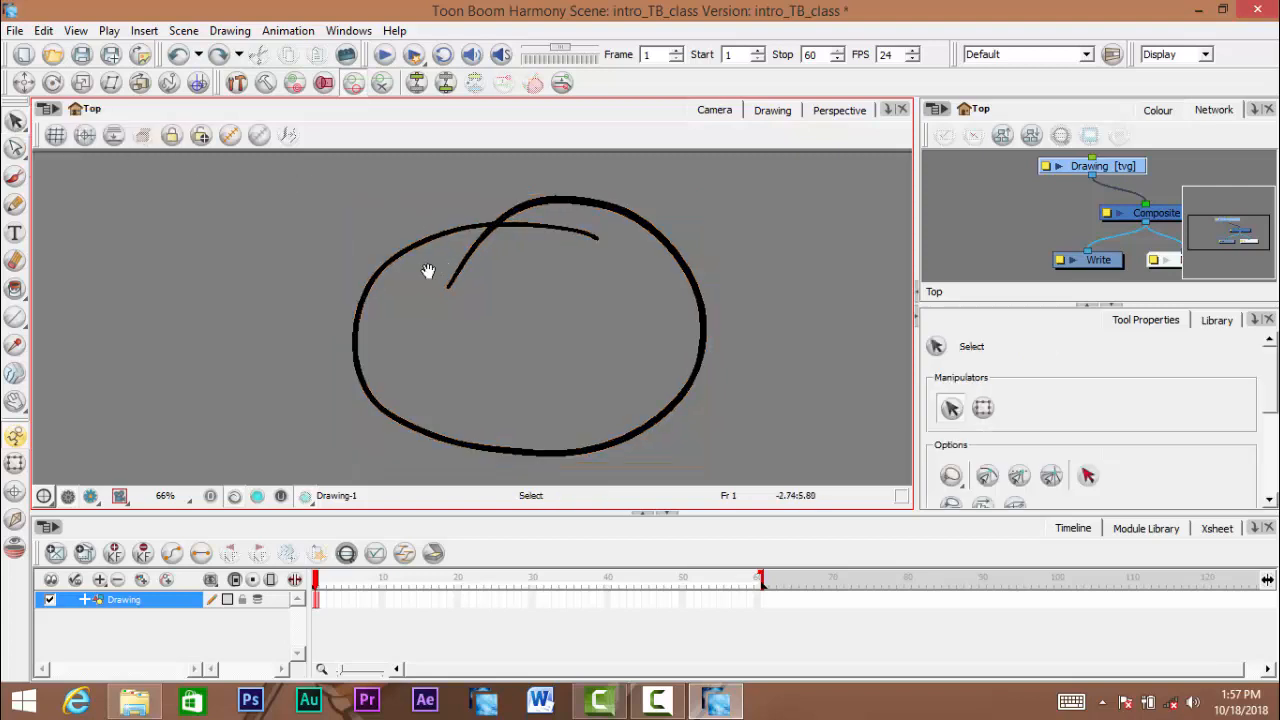
pyautogui.click(17, 150)
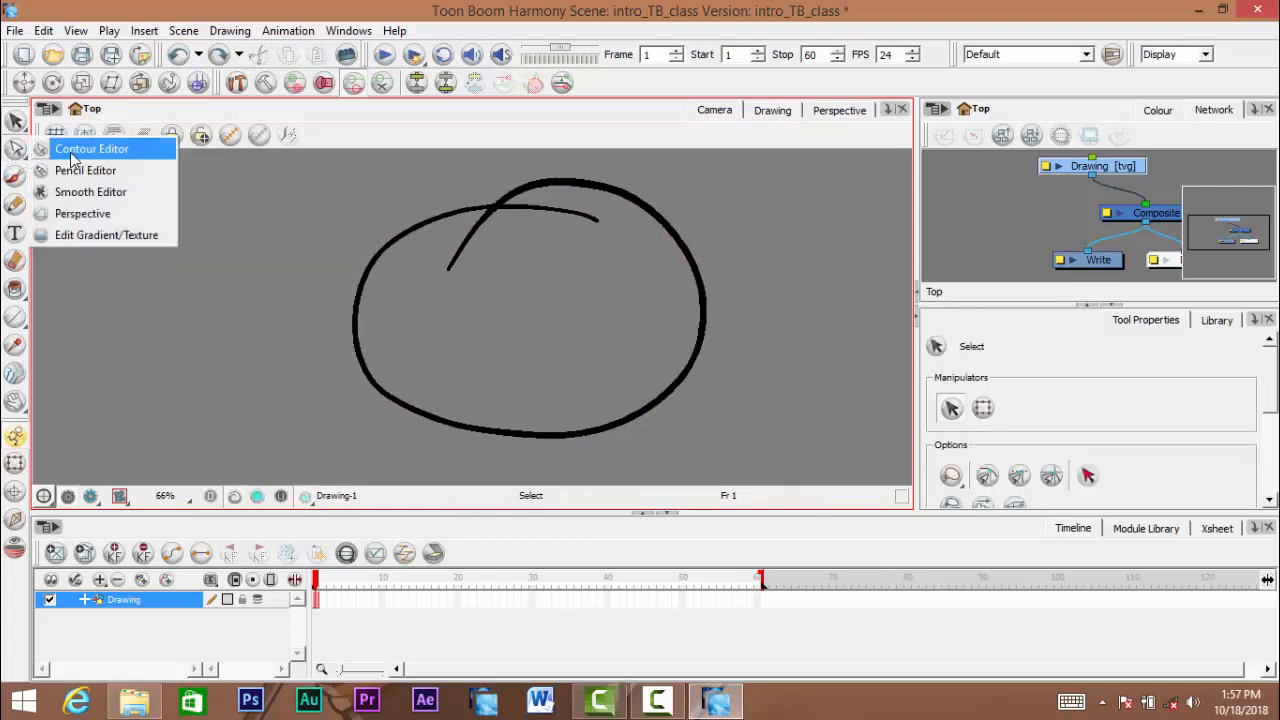
pyautogui.click(20, 160)
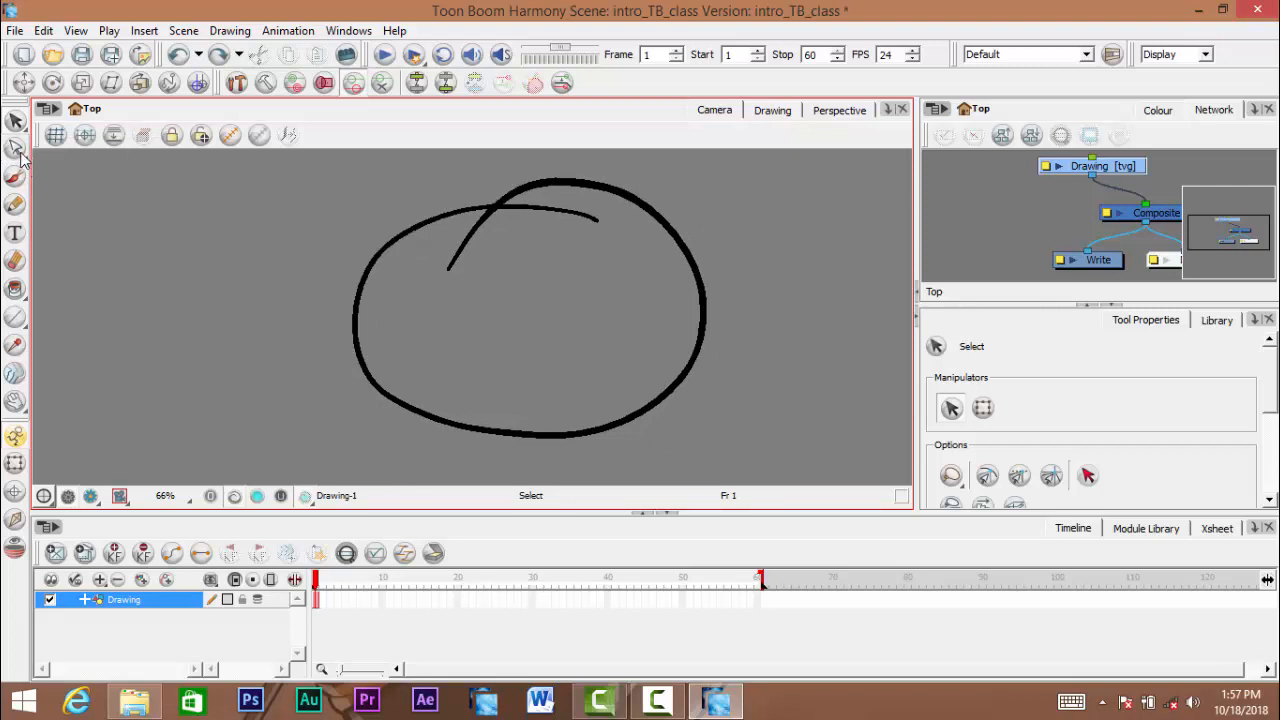
# - Activate the Contour Editor and select the circle to show its contour points
pyautogui.click(17, 150)
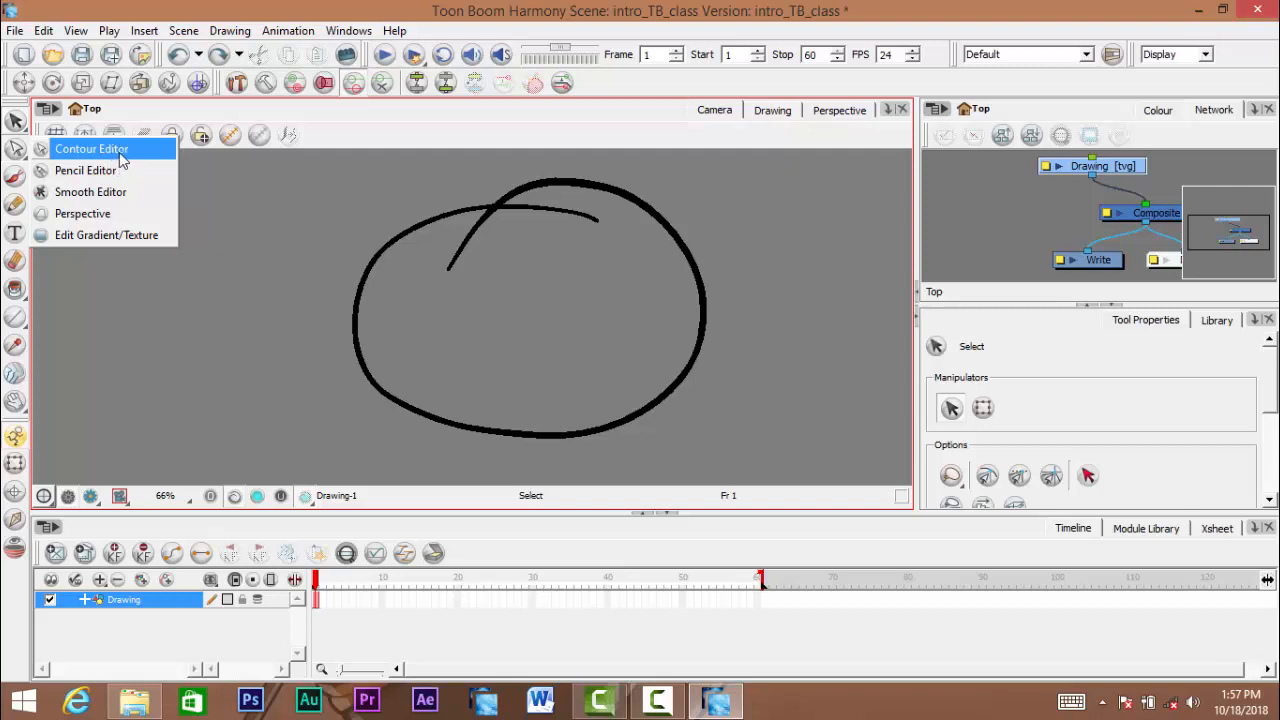
pyautogui.click(121, 160)
pyautogui.scroll(2, 440, 266)
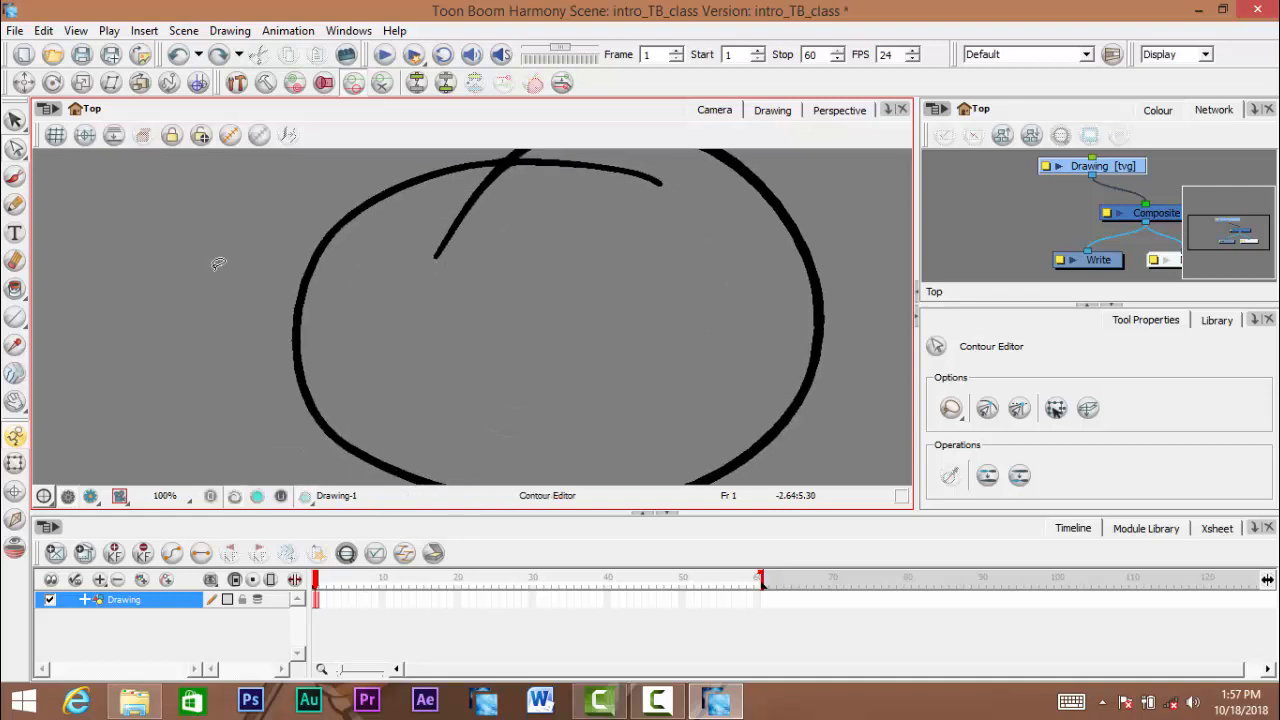
pyautogui.moveTo(400, 285); pyautogui.dragTo(417, 305)
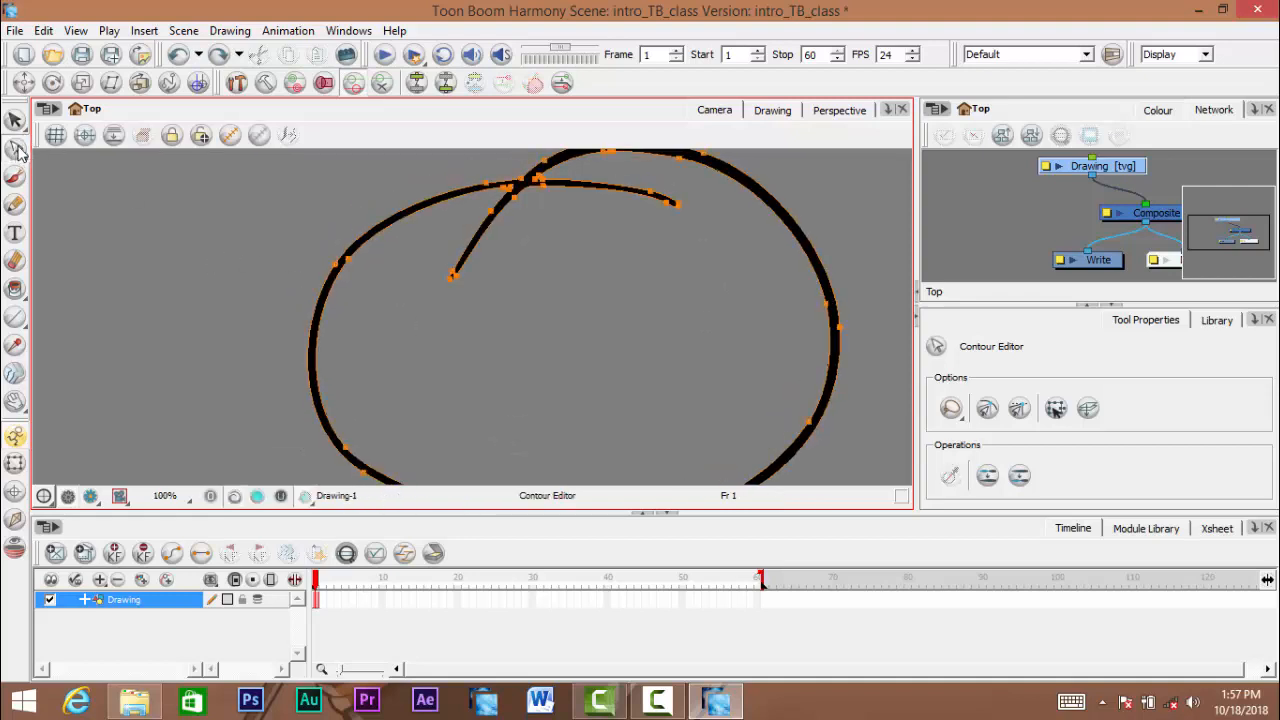
pyautogui.moveTo(583, 260); pyautogui.dragTo(534, 310)
pyautogui.scroll(1, 490, 315)
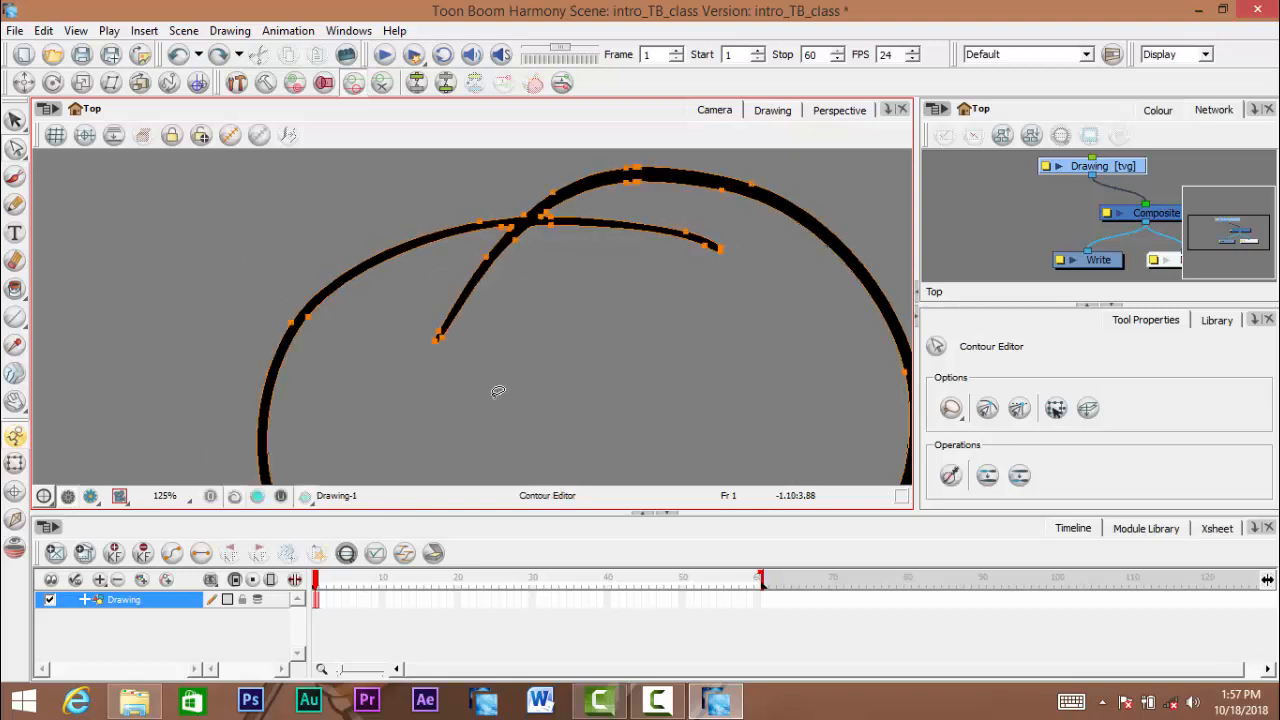
# - Examine the contour points and Bezier handles around the line crossing at the circle's top with the Contour Editor
pyautogui.moveTo(264, 327); pyautogui.dragTo(233, 278)
pyautogui.moveTo(552, 296); pyautogui.dragTo(480, 369)
pyautogui.scroll(-1, 534, 291)
pyautogui.scroll(1, 592, 282)
pyautogui.scroll(1, 569, 298)
pyautogui.scroll(1, 543, 320)
pyautogui.scroll(1, 533, 301)
pyautogui.moveTo(573, 309); pyautogui.dragTo(506, 340)
pyautogui.scroll(1, 537, 320)
pyautogui.scroll(1, 523, 314)
pyautogui.scroll(1, 519, 322)
pyautogui.scroll(1, 506, 340)
pyautogui.moveTo(507, 280); pyautogui.dragTo(512, 321)
pyautogui.scroll(1, 512, 321)
pyautogui.scroll(1, 512, 321)
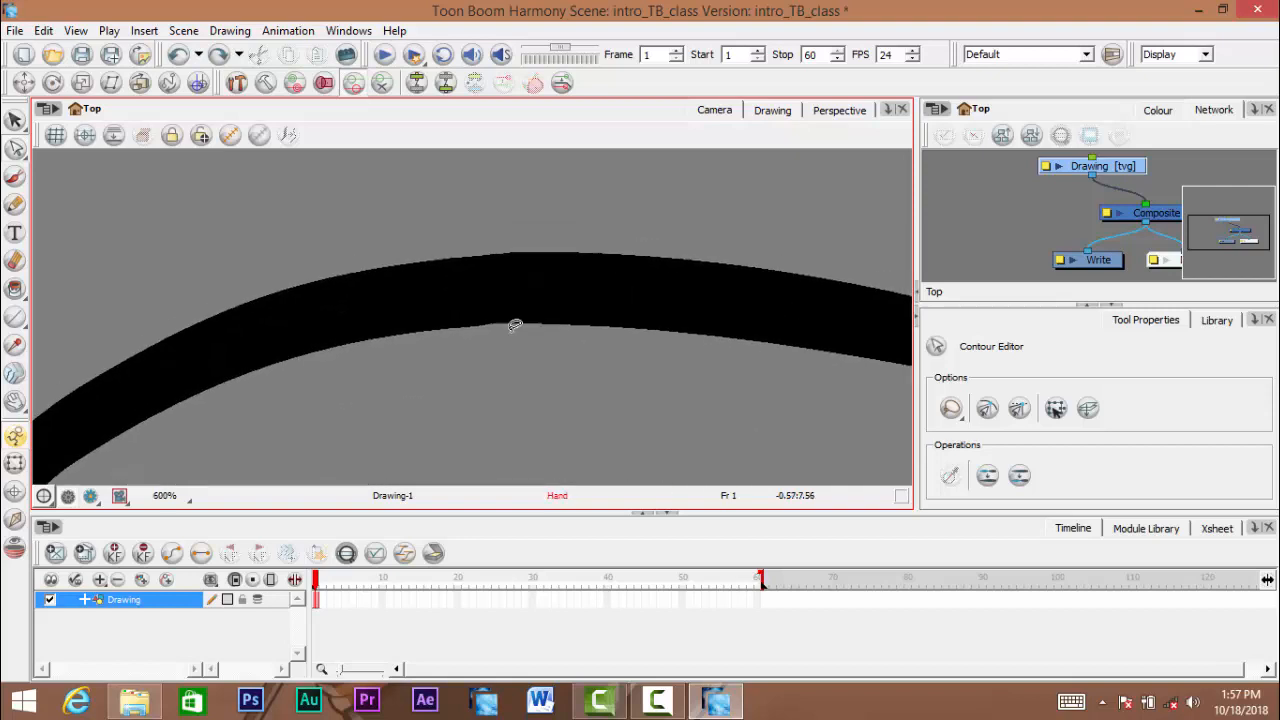
pyautogui.click(513, 323)
pyautogui.moveTo(480, 215)
pyautogui.mouseDown()
pyautogui.moveTo(517, 246)
pyautogui.moveTo(563, 197)
pyautogui.moveTo(266, 266)
pyautogui.moveTo(325, 222)
pyautogui.moveTo(703, 260)
pyautogui.mouseUp()
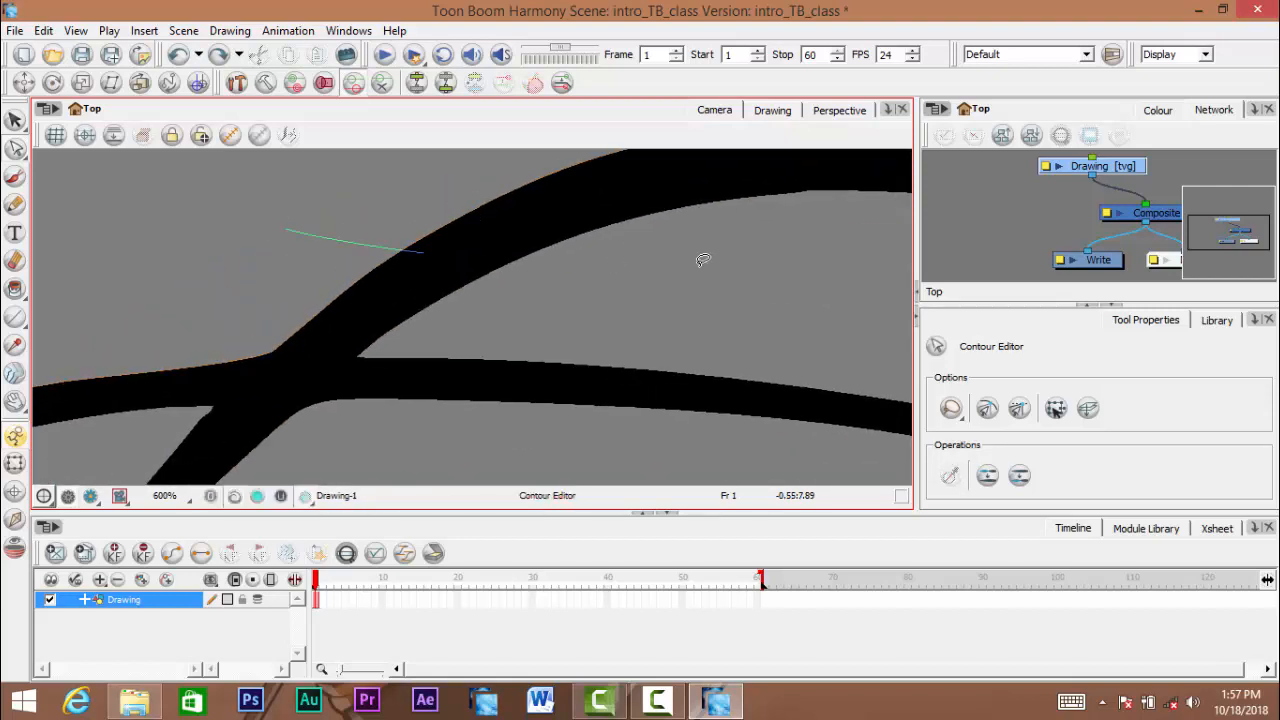
pyautogui.moveTo(564, 248); pyautogui.dragTo(818, 109)
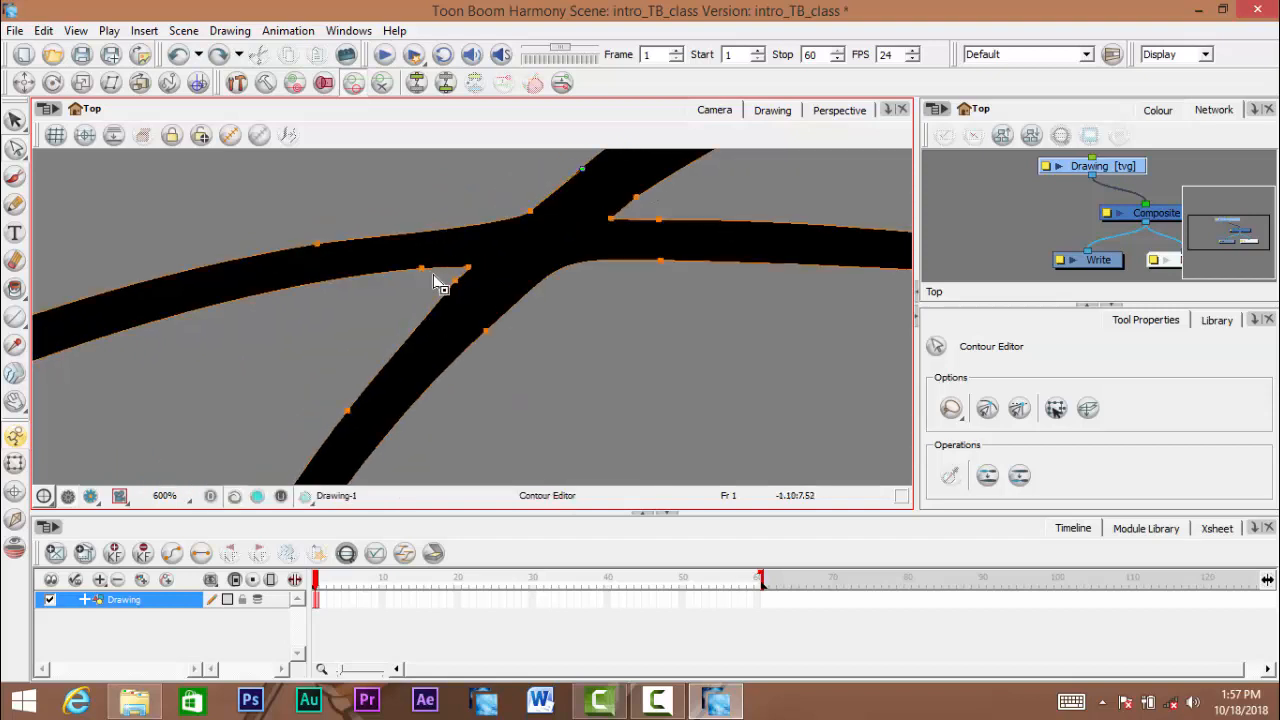
# - Pull the upper contour point just left of the line crossing up and outward to bulge the stroke
pyautogui.scroll(-4, 660, 303)
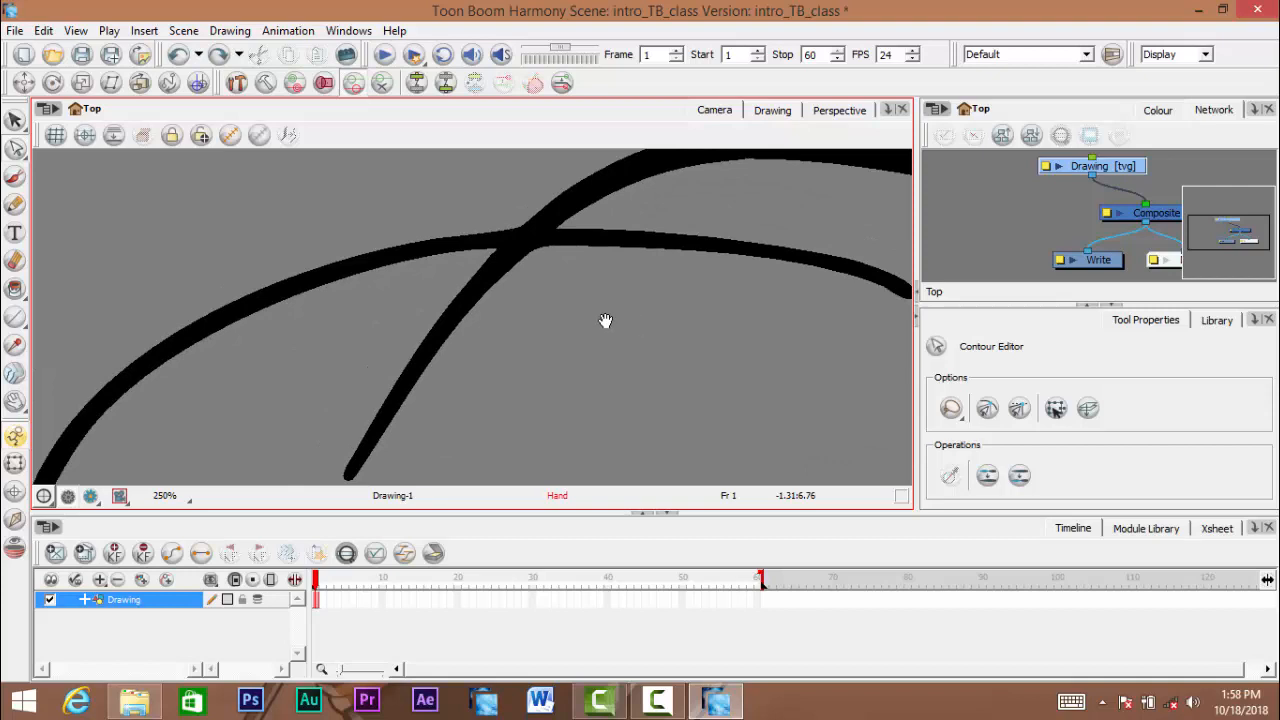
pyautogui.scroll(-3, 606, 320)
pyautogui.scroll(4, 515, 328)
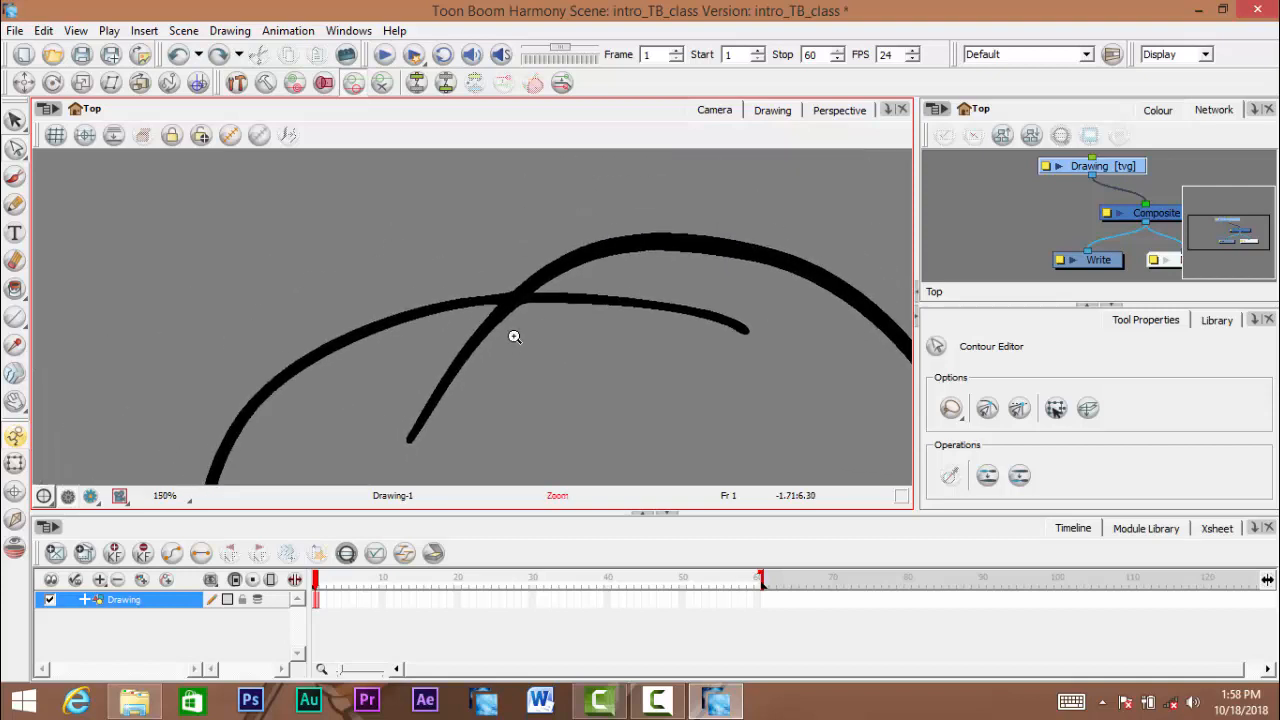
pyautogui.scroll(1, 515, 325)
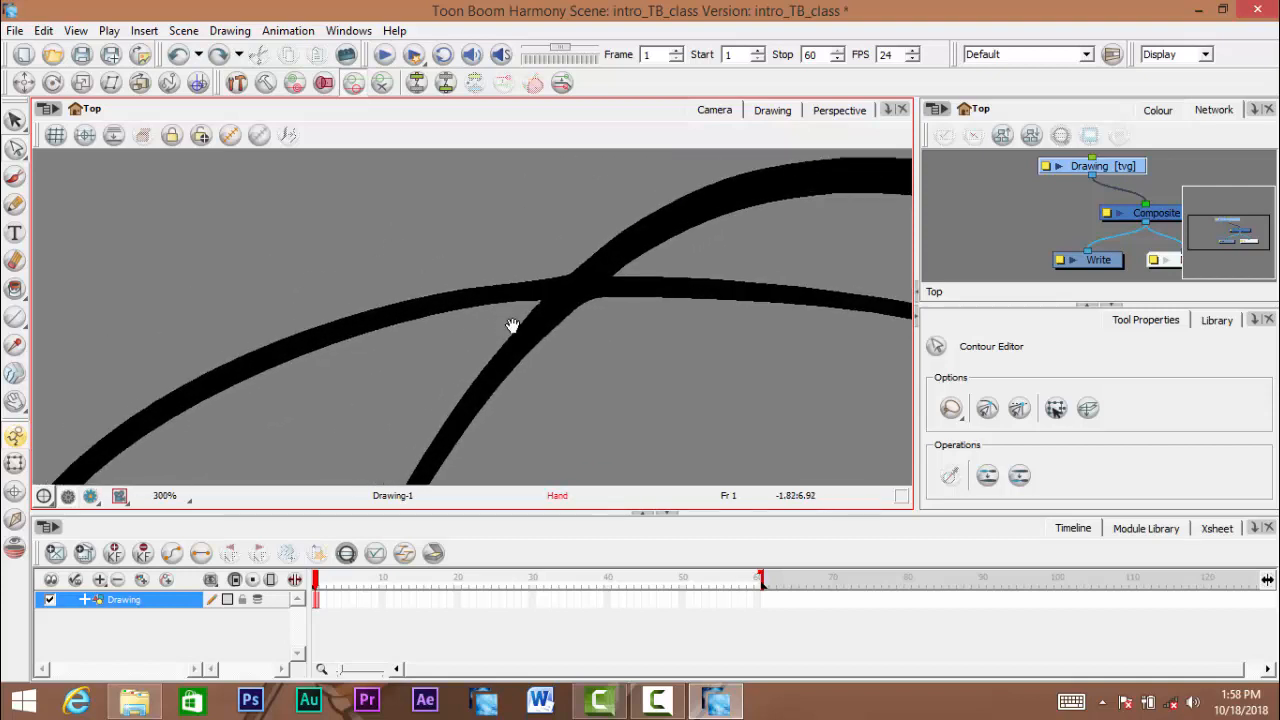
pyautogui.moveTo(514, 326); pyautogui.dragTo(535, 320)
pyautogui.moveTo(504, 274)
pyautogui.mouseDown()
pyautogui.moveTo(530, 285)
pyautogui.moveTo(514, 290)
pyautogui.mouseUp()
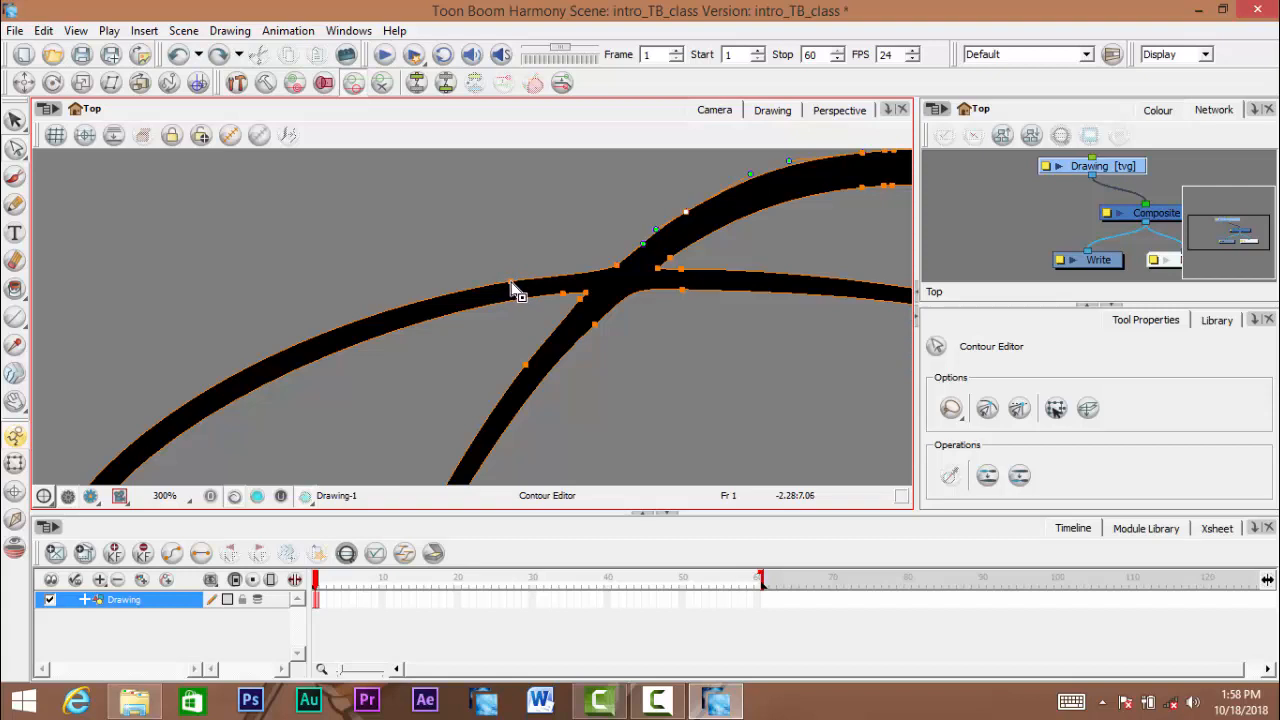
pyautogui.moveTo(511, 285)
pyautogui.mouseDown()
pyautogui.moveTo(406, 214)
pyautogui.moveTo(389, 173)
pyautogui.mouseUp()
pyautogui.moveTo(434, 253); pyautogui.dragTo(492, 250)
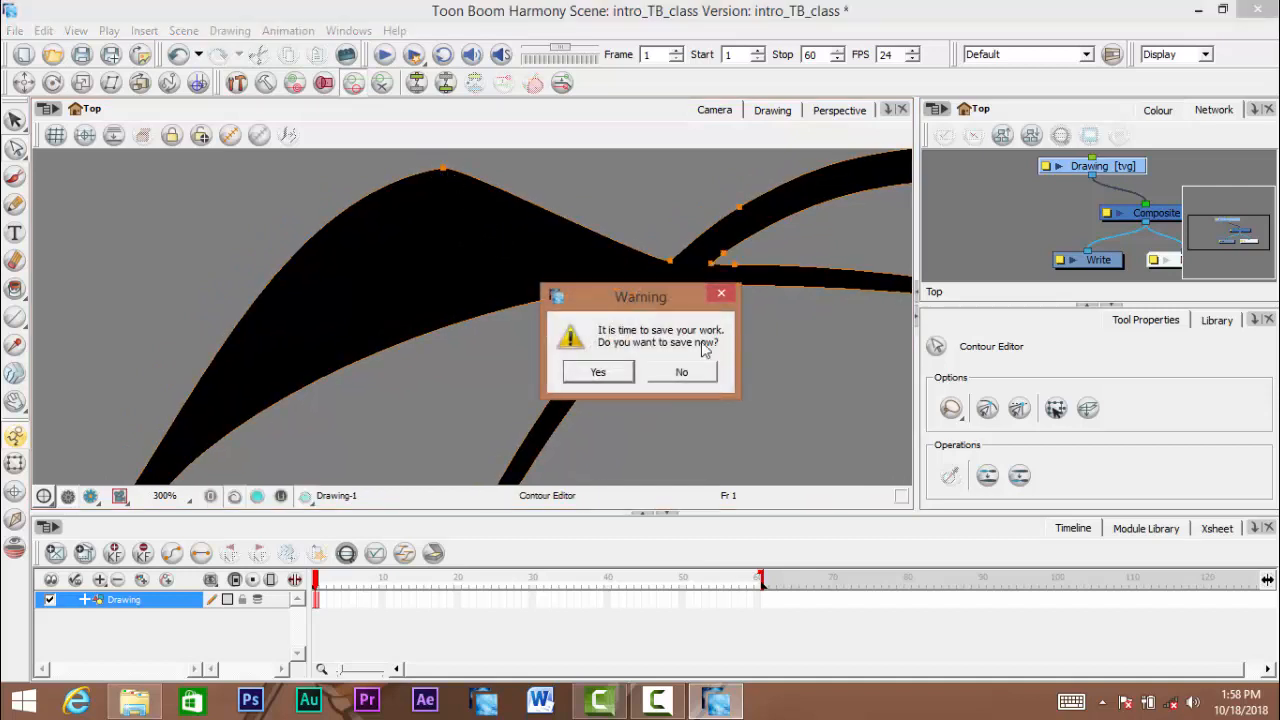
# - Save the scene and undo the contour bulge on the circle's upper-left stroke
pyautogui.click(610, 373)
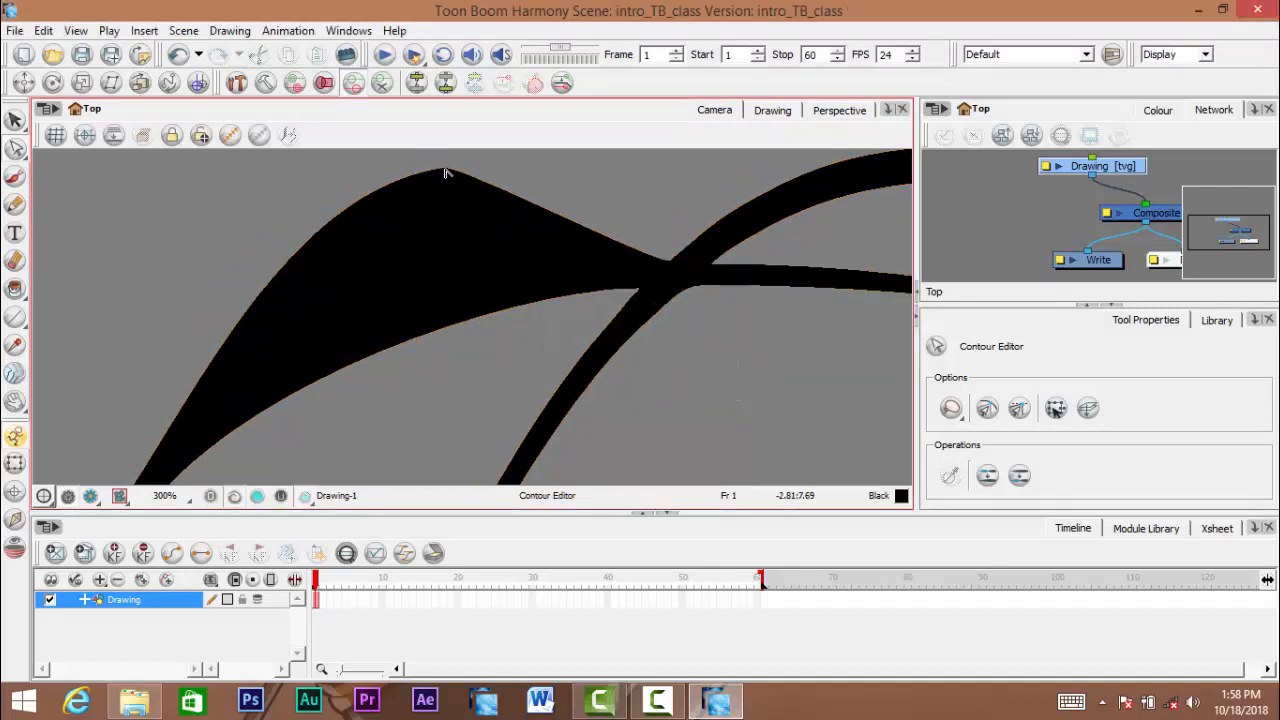
pyautogui.moveTo(586, 257); pyautogui.dragTo(607, 256)
pyautogui.moveTo(445, 283)
pyautogui.mouseDown()
pyautogui.moveTo(534, 286)
pyautogui.moveTo(436, 272)
pyautogui.mouseUp()
pyautogui.scroll(-3, 601, 266)
pyautogui.scroll(-3, 601, 266)
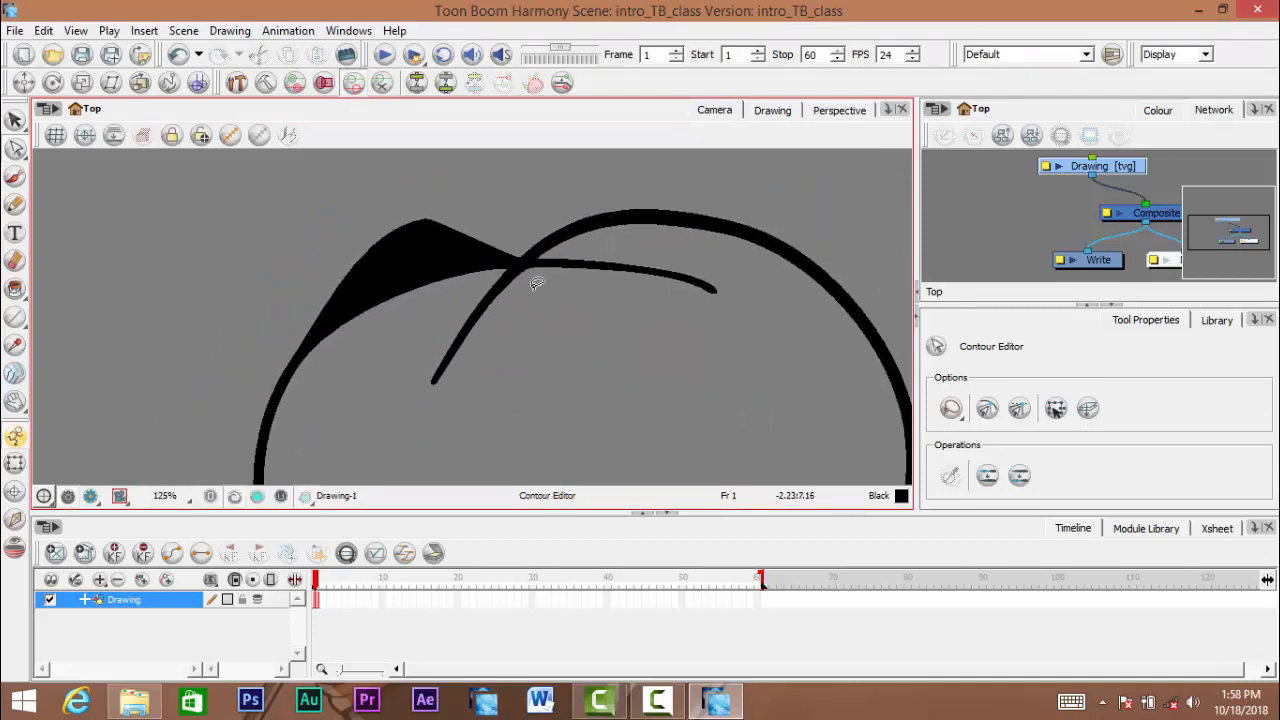
pyautogui.scroll(-3, 501, 295)
pyautogui.scroll(3, 517, 306)
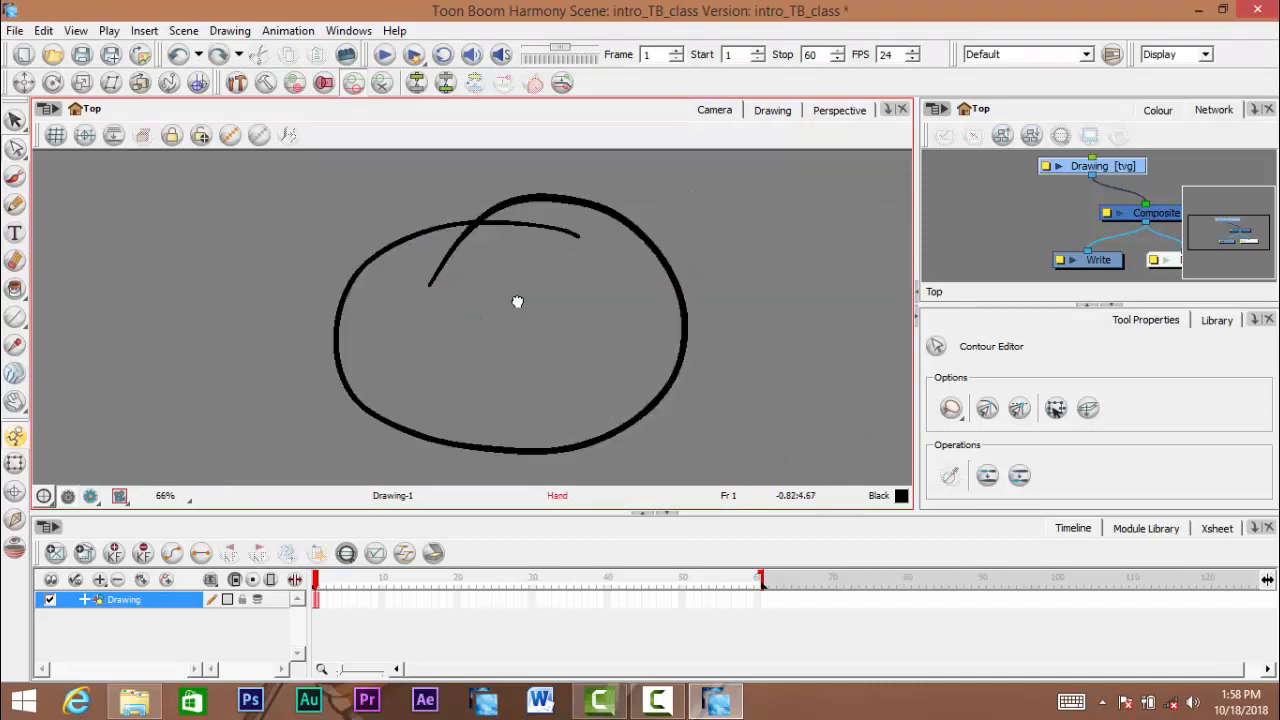
pyautogui.press('space')
pyautogui.moveTo(559, 308); pyautogui.dragTo(565, 317)
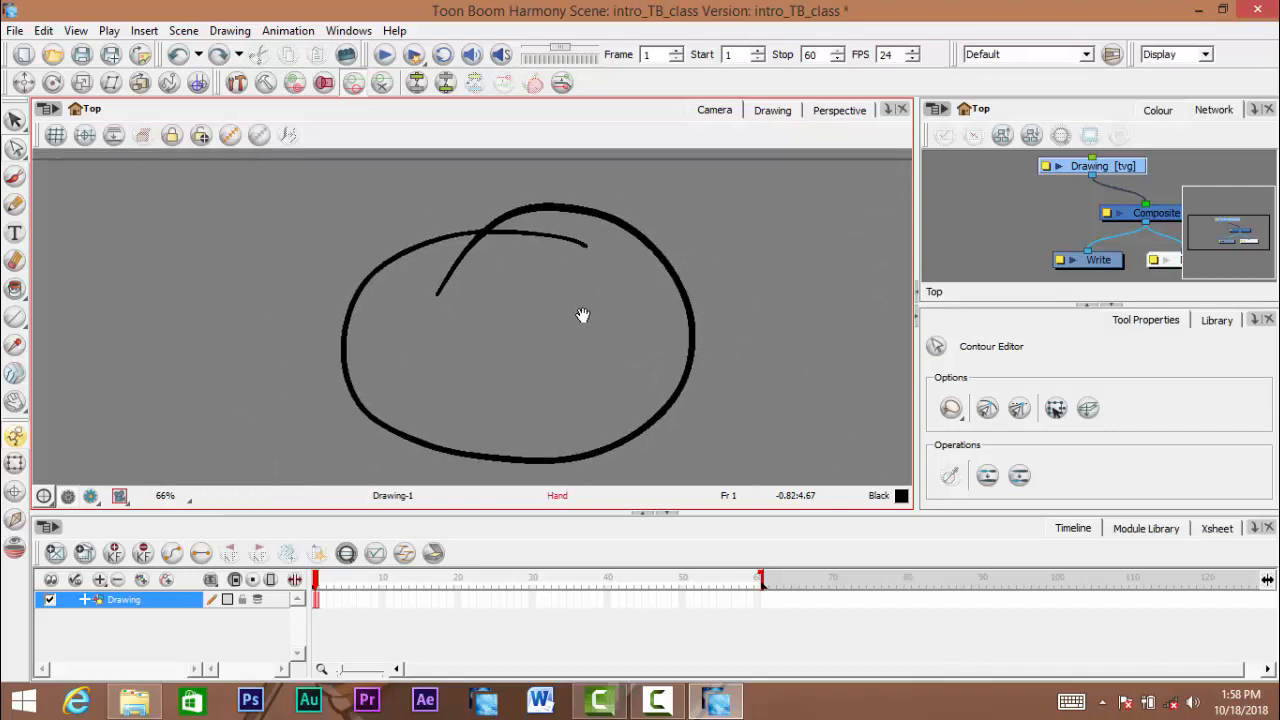
pyautogui.press('space')
pyautogui.moveTo(304, 210); pyautogui.dragTo(422, 267)
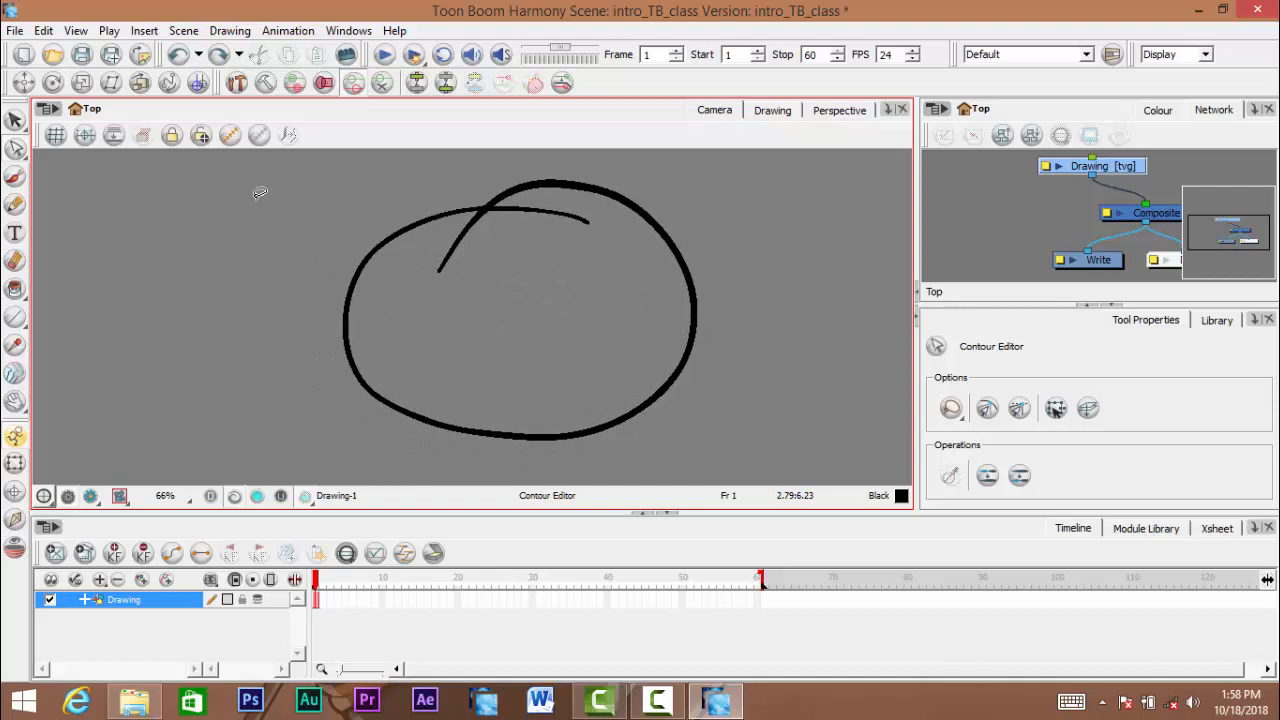
# - Open the Preferences and view the General settings
pyautogui.click(50, 32)
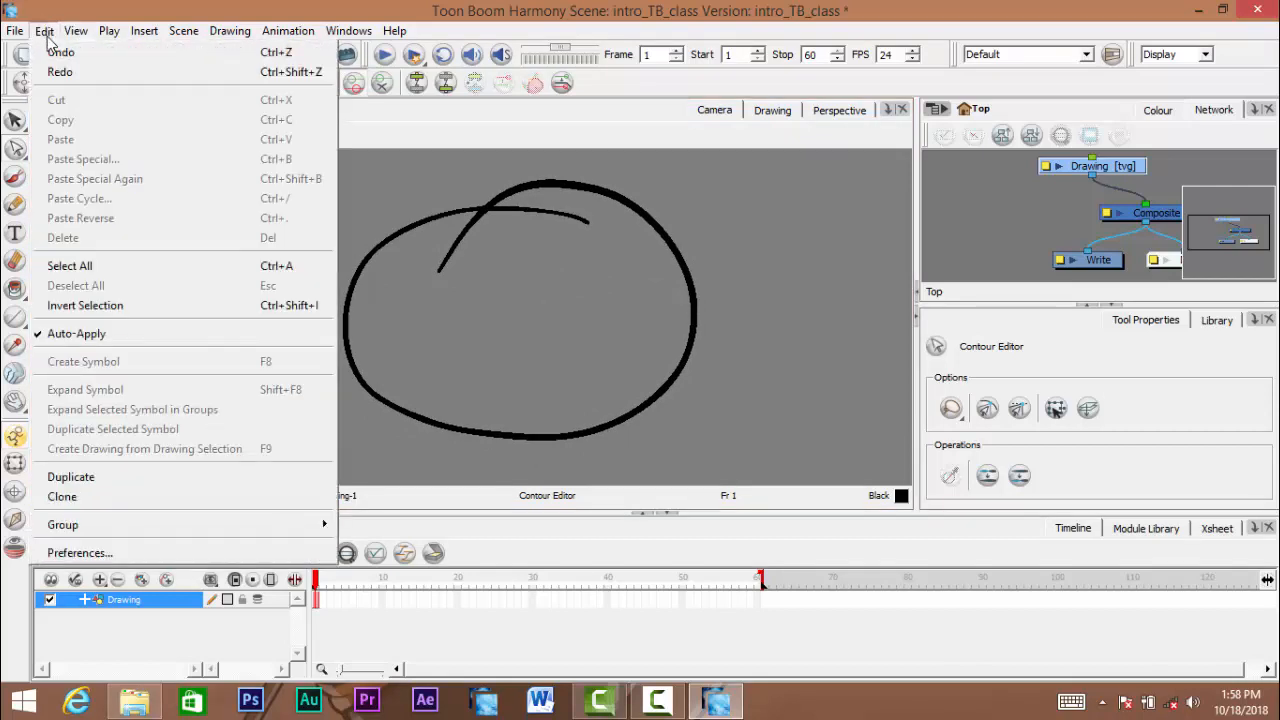
pyautogui.click(270, 555)
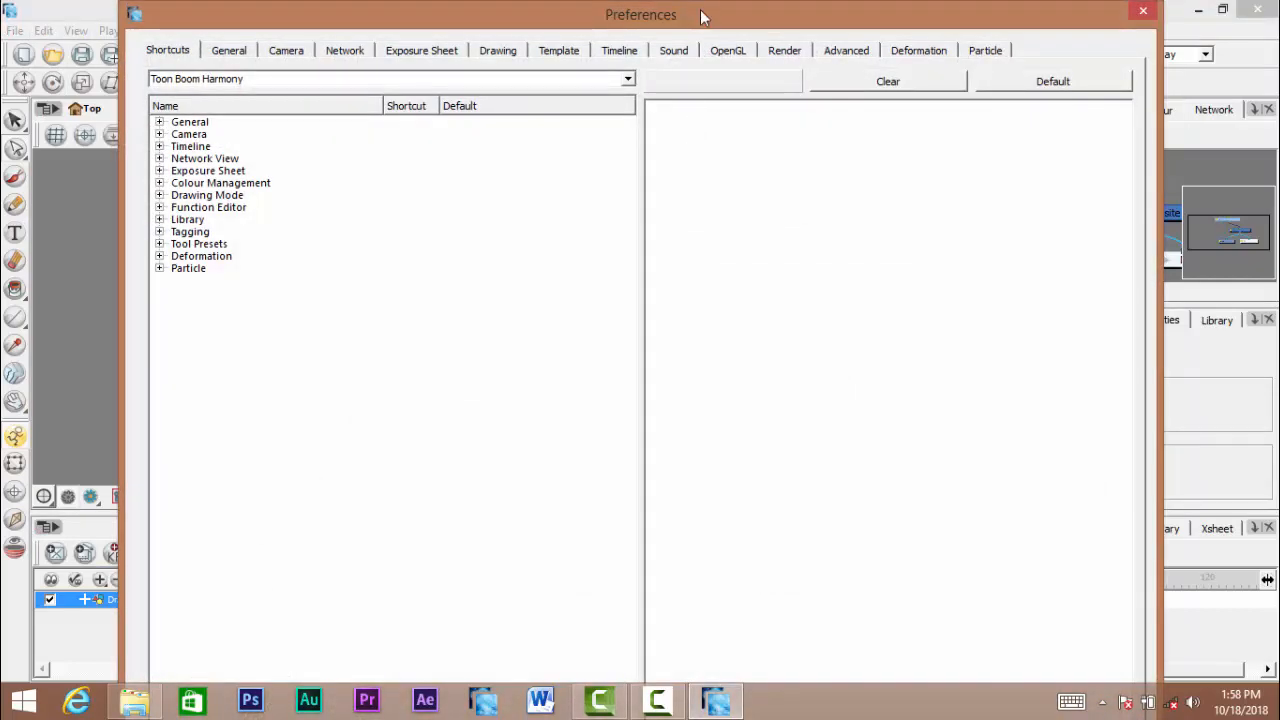
pyautogui.moveTo(700, 12)
pyautogui.mouseDown()
pyautogui.moveTo(686, 75)
pyautogui.moveTo(694, 14)
pyautogui.moveTo(709, 11)
pyautogui.mouseUp()
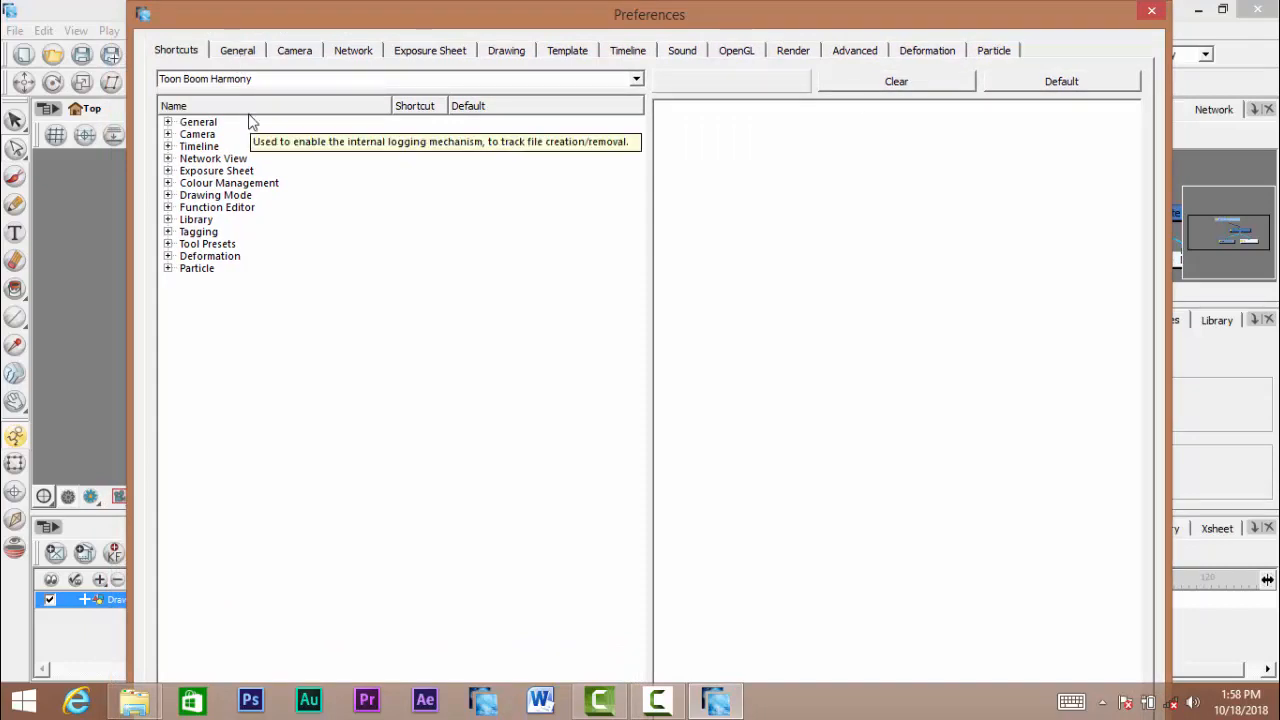
pyautogui.click(238, 51)
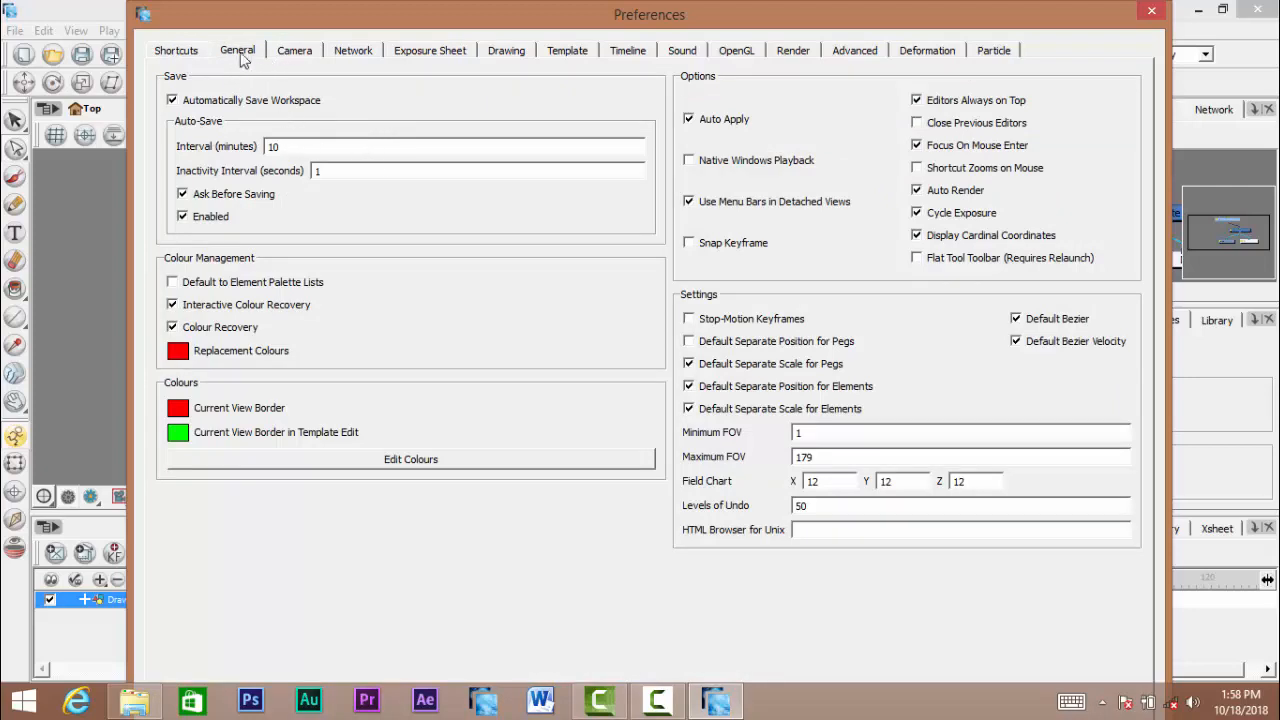
# - Switch the keyboard shortcut set to Adobe Flash and back to Toon Boom Harmony
pyautogui.click(178, 51)
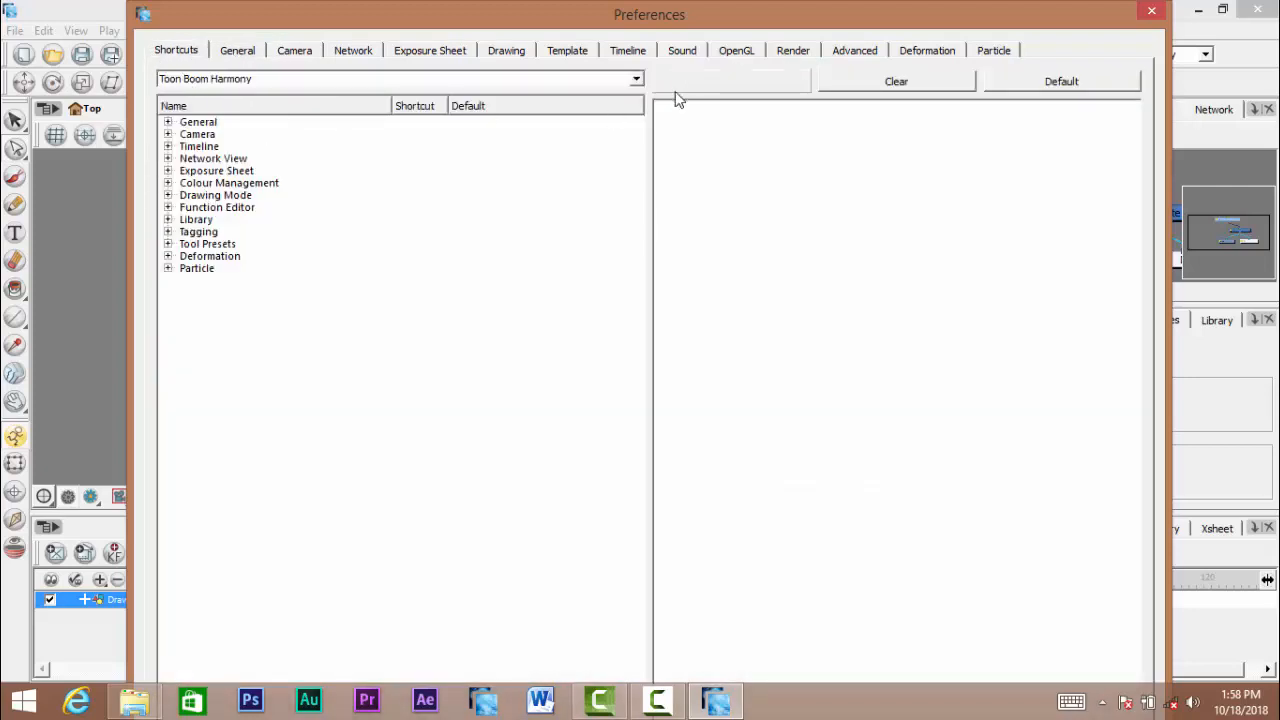
pyautogui.click(636, 80)
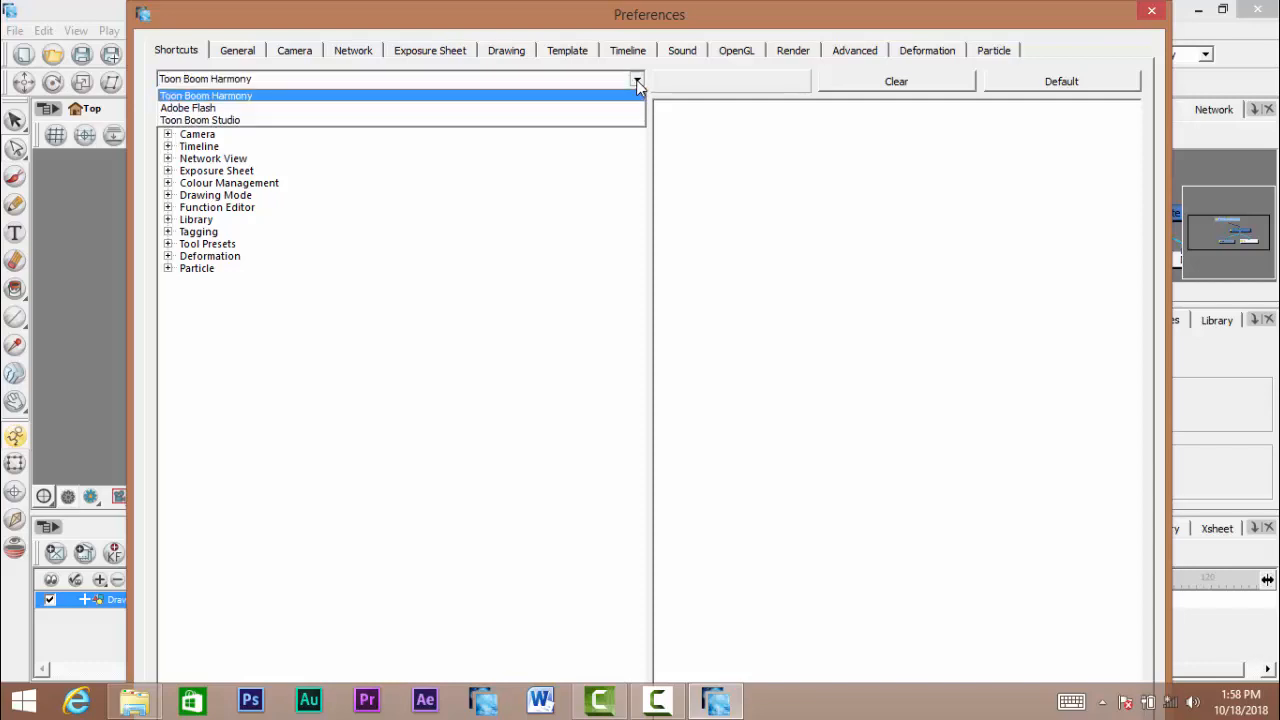
pyautogui.click(637, 81)
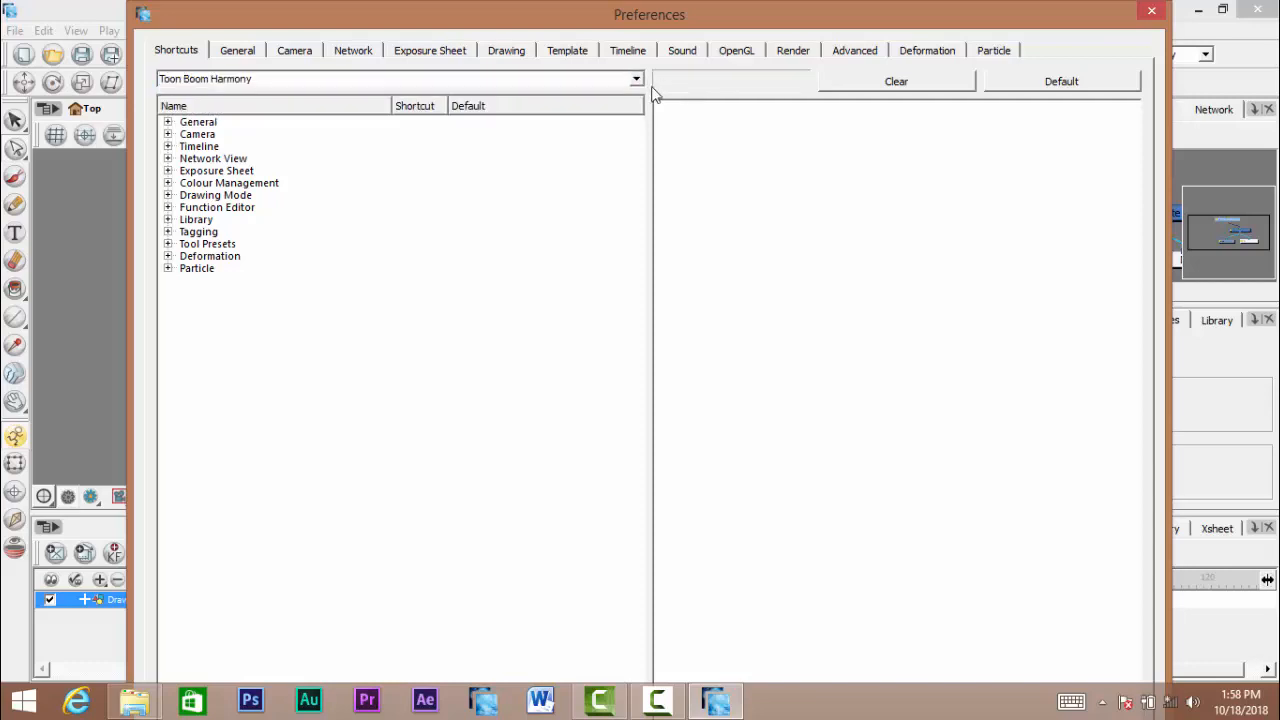
pyautogui.click(637, 82)
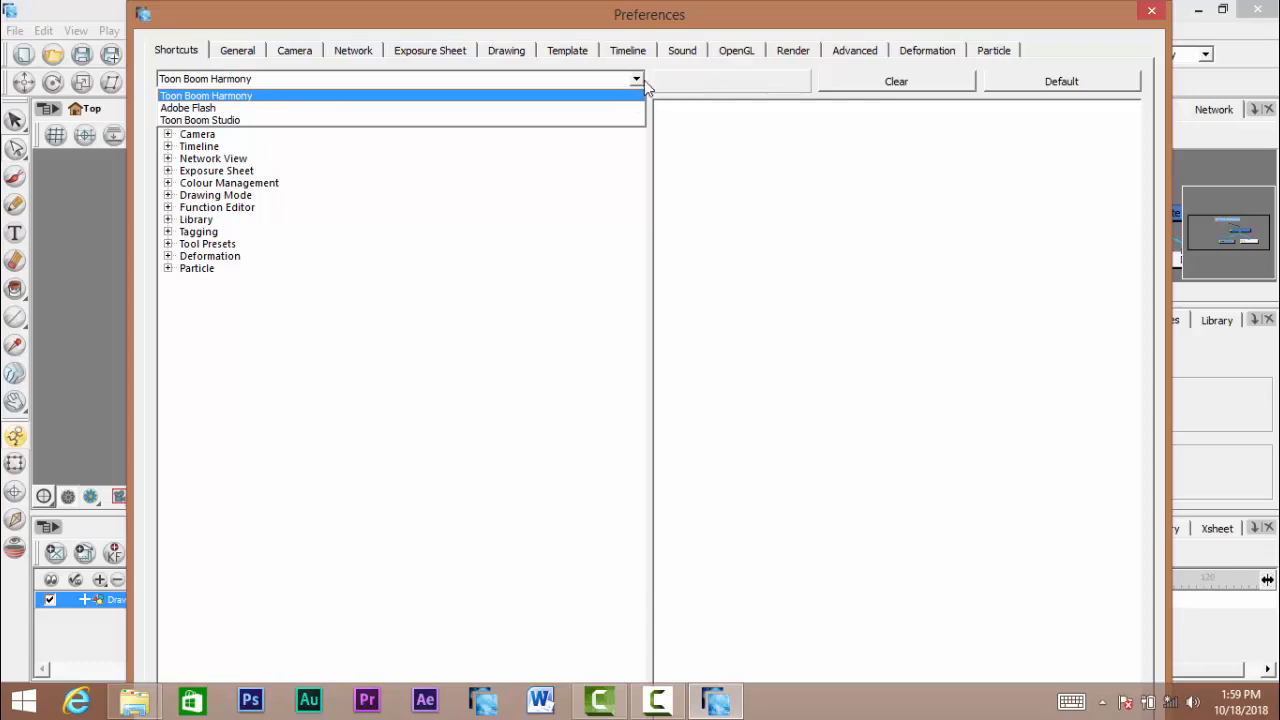
pyautogui.click(644, 80)
pyautogui.click(634, 79)
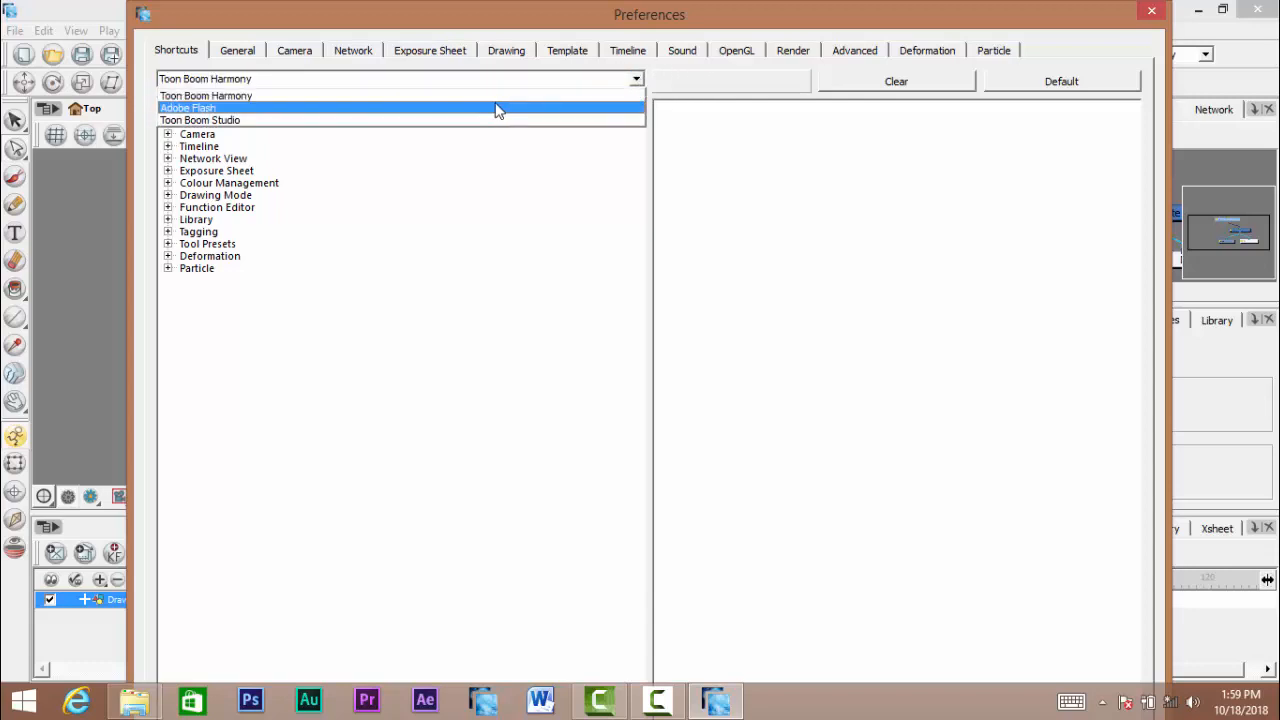
pyautogui.click(496, 108)
pyautogui.click(636, 79)
pyautogui.click(468, 95)
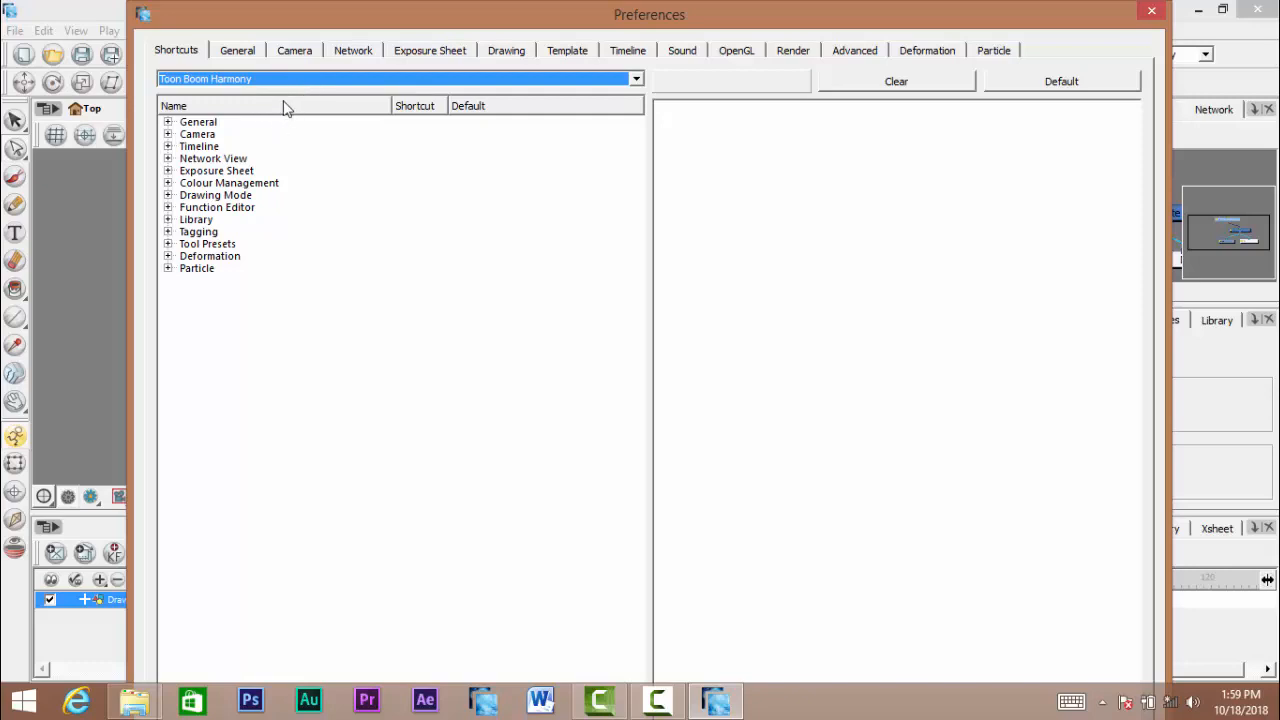
pyautogui.click(636, 79)
pyautogui.click(638, 79)
# - Enable Focus On Mouse Enter in the General preferences and close the Preferences
pyautogui.click(249, 54)
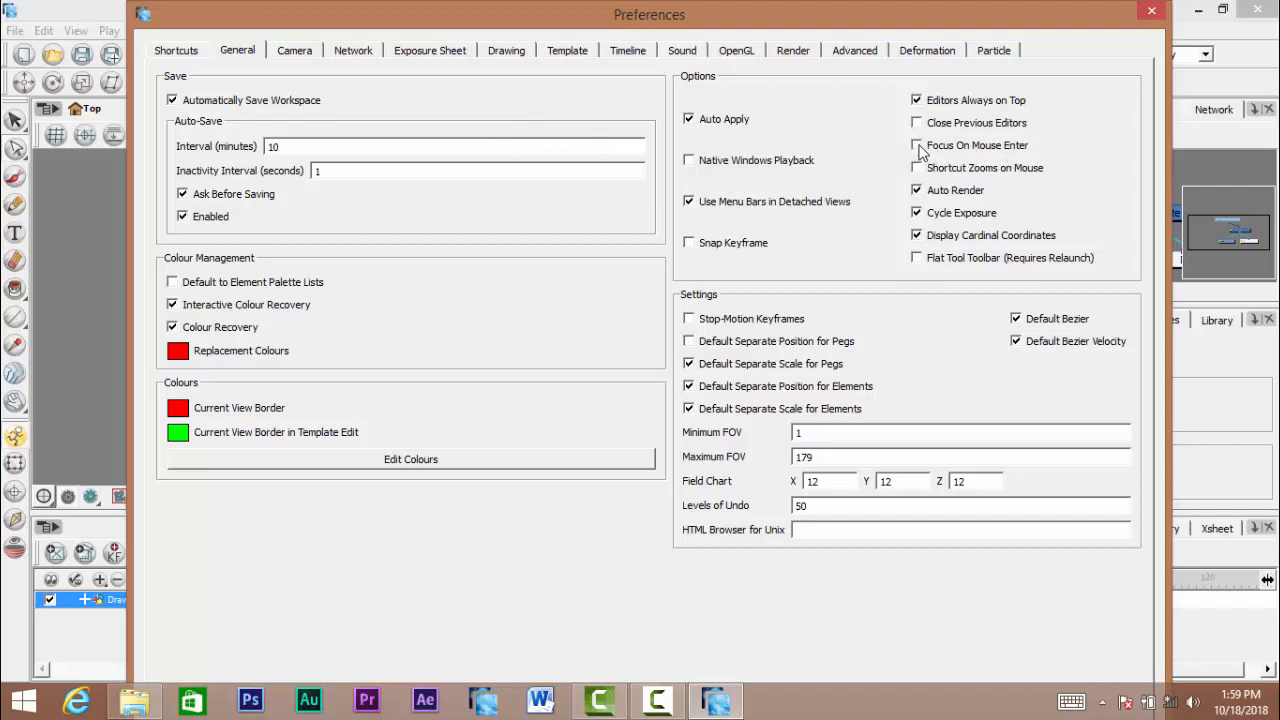
pyautogui.click(917, 146)
pyautogui.moveTo(950, 24)
pyautogui.mouseDown()
pyautogui.moveTo(943, 68)
pyautogui.moveTo(945, 17)
pyautogui.moveTo(939, 45)
pyautogui.mouseUp()
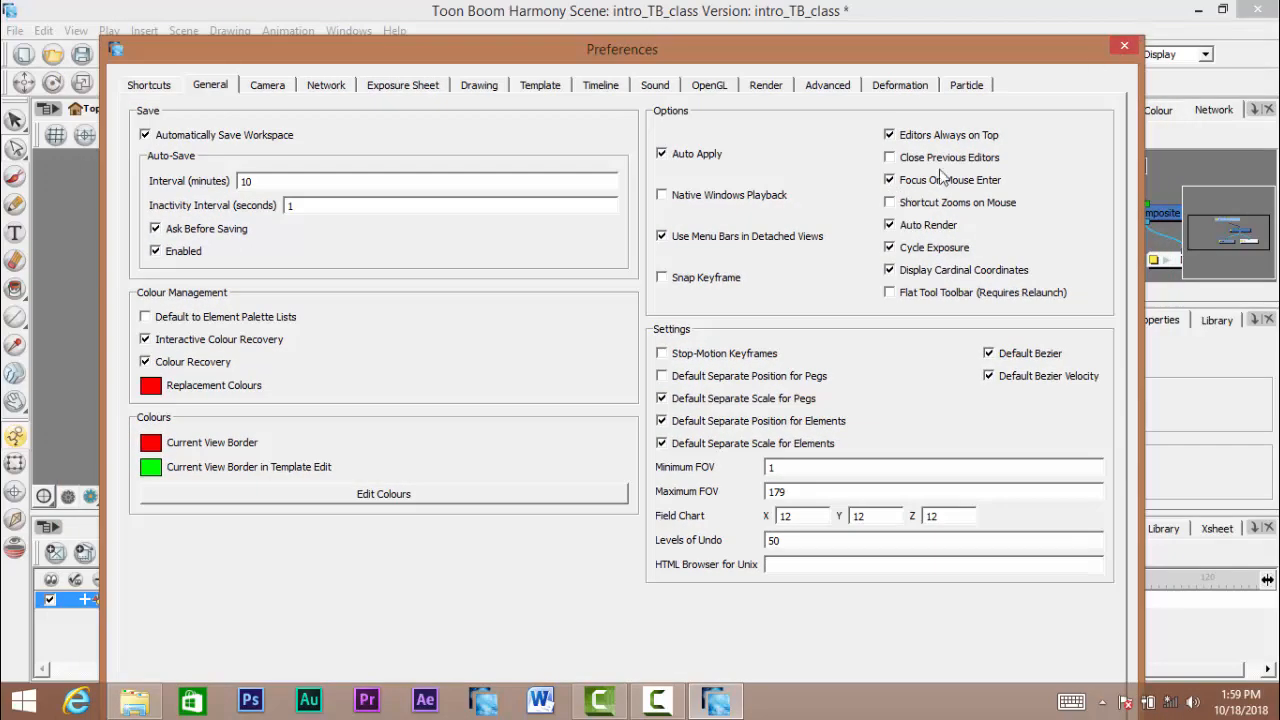
pyautogui.click(1124, 45)
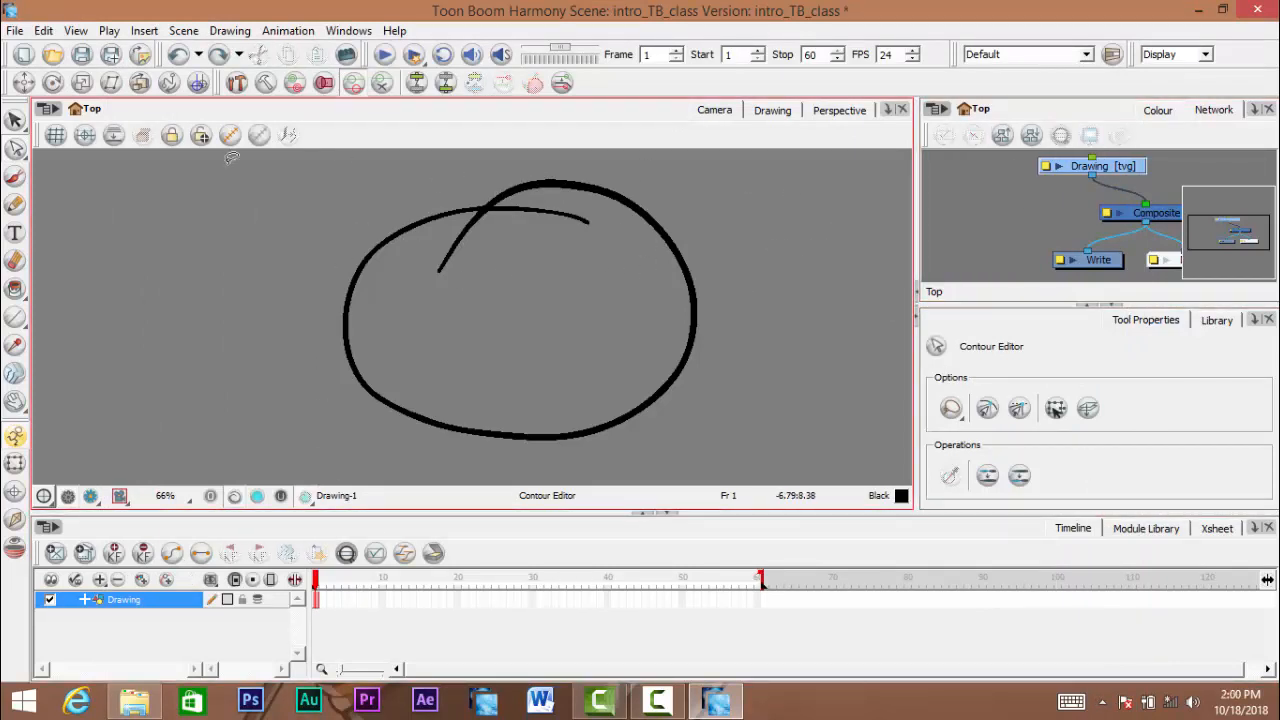
# - Pan the Network view slightly, clear the node selection and return the focus to the Camera view
pyautogui.click(966, 174)
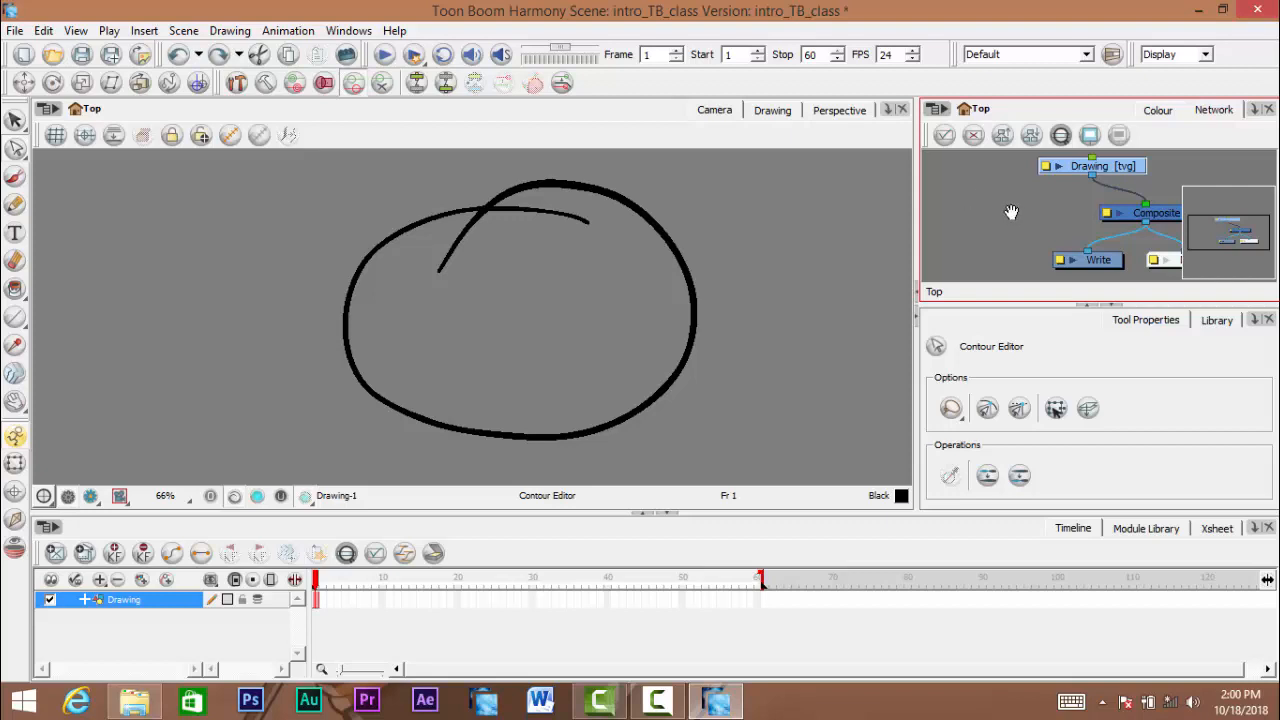
pyautogui.moveTo(1012, 212); pyautogui.dragTo(999, 206)
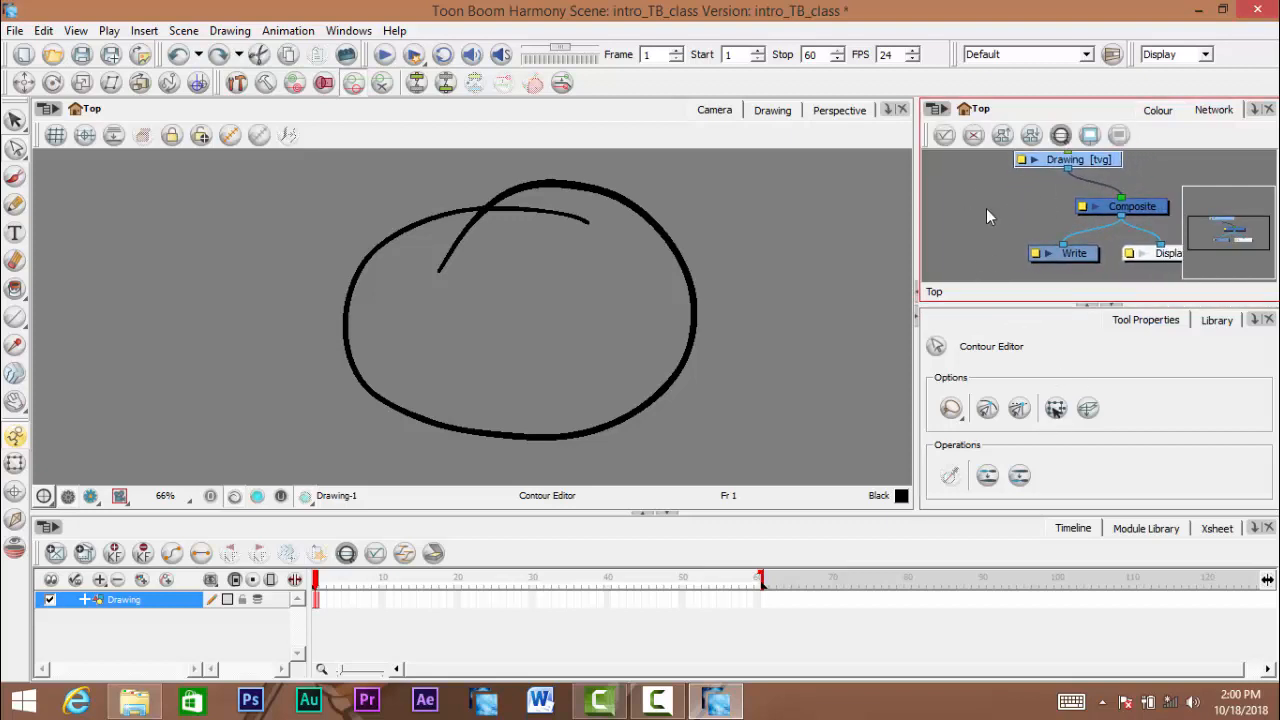
pyautogui.click(984, 220)
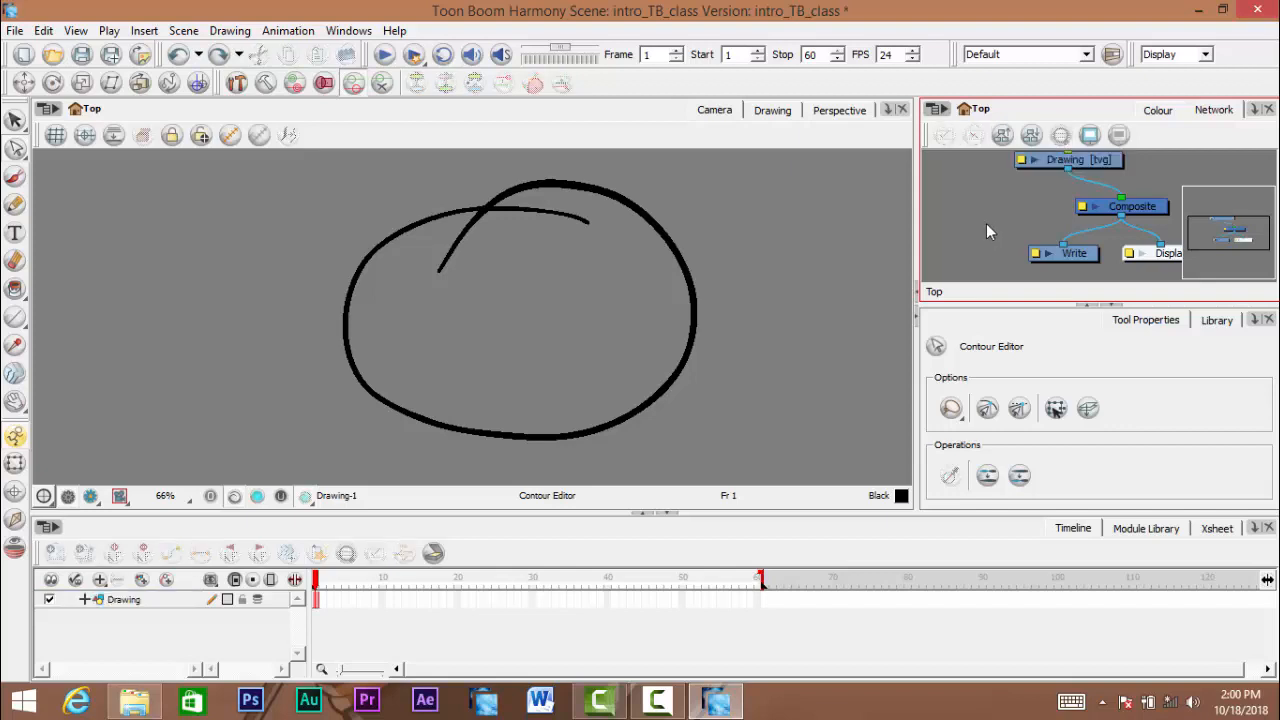
pyautogui.click(637, 211)
# - Disable Focus On Mouse Enter in the General preferences, close the Preferences and give the Camera view focus
pyautogui.click(44, 30)
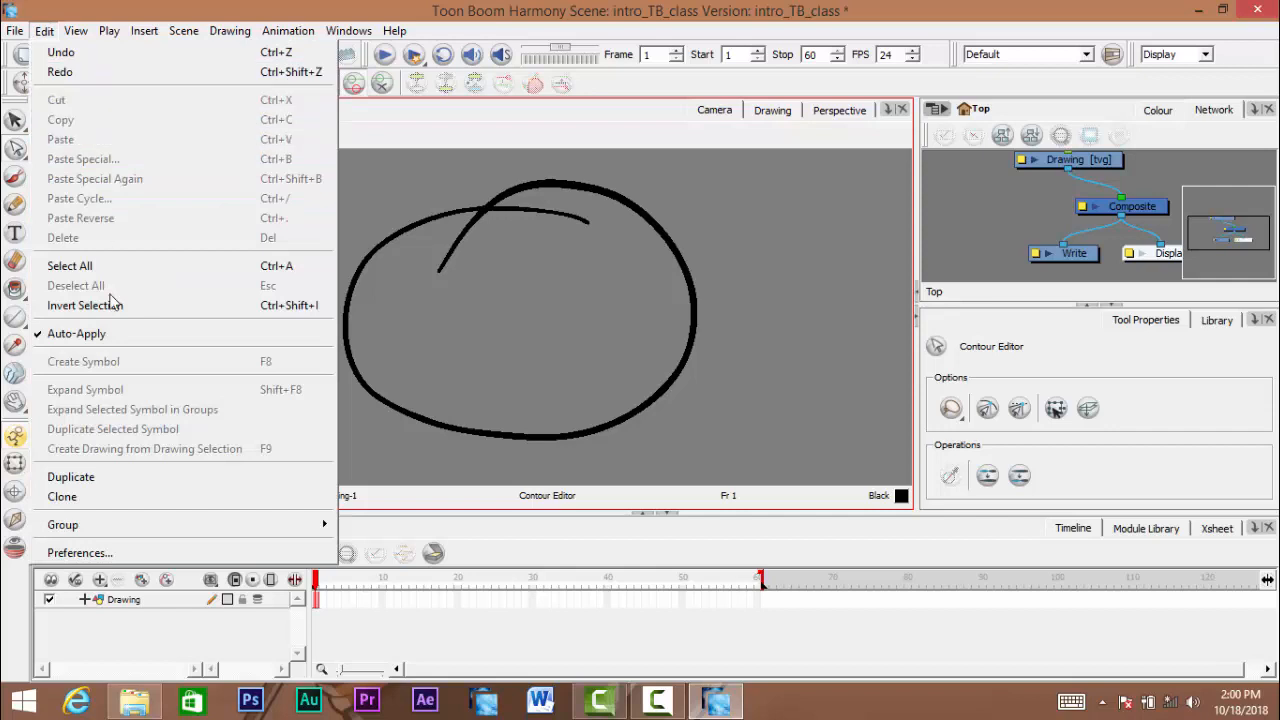
pyautogui.click(238, 556)
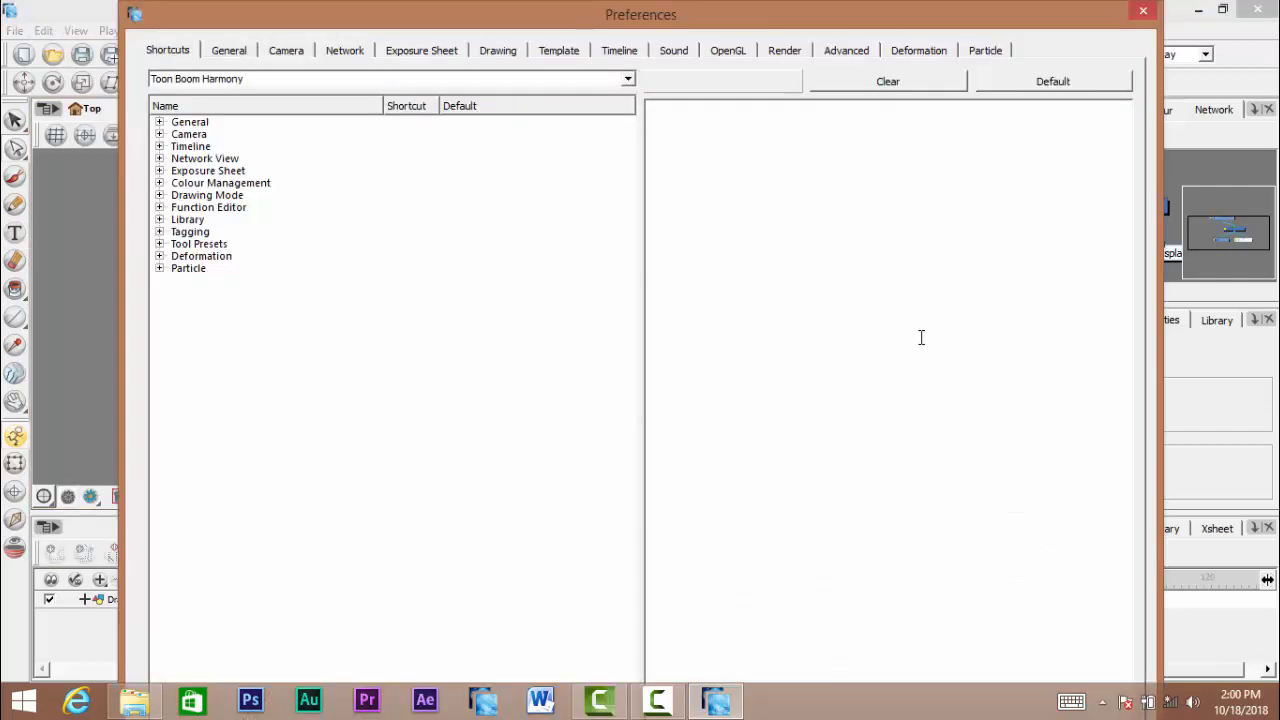
pyautogui.click(236, 55)
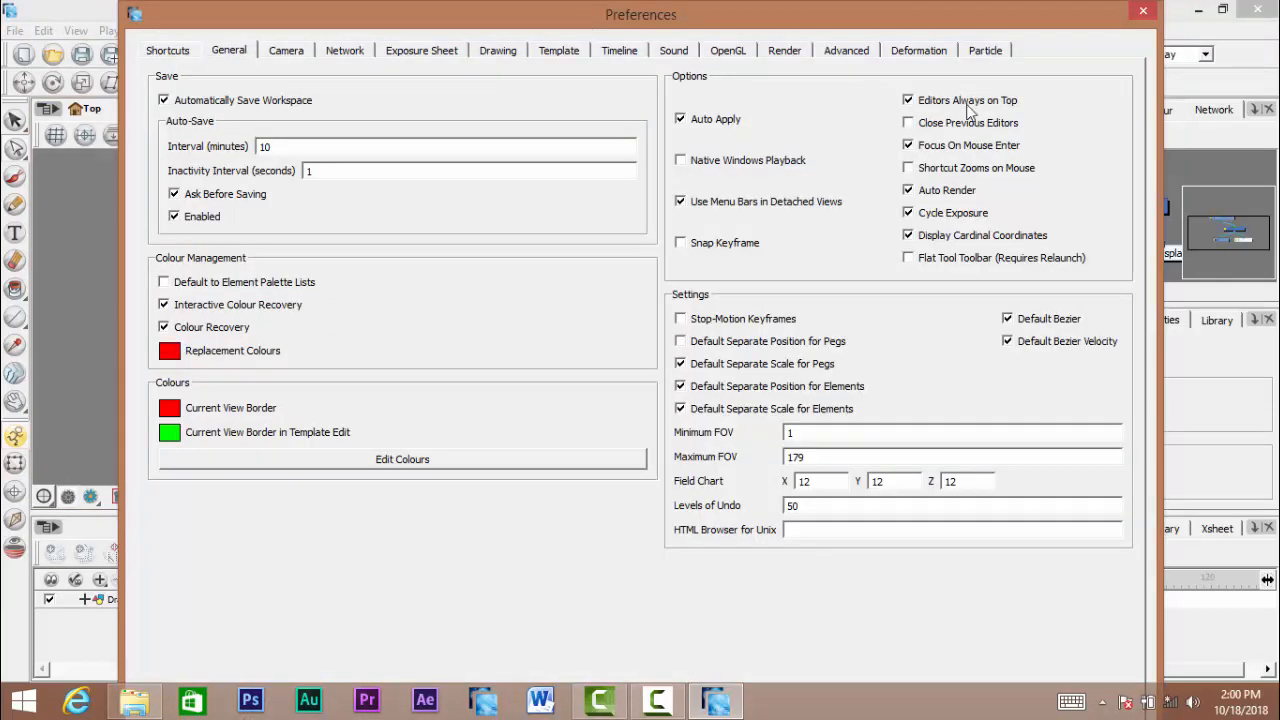
pyautogui.click(908, 146)
pyautogui.moveTo(921, 21); pyautogui.dragTo(1279, 51)
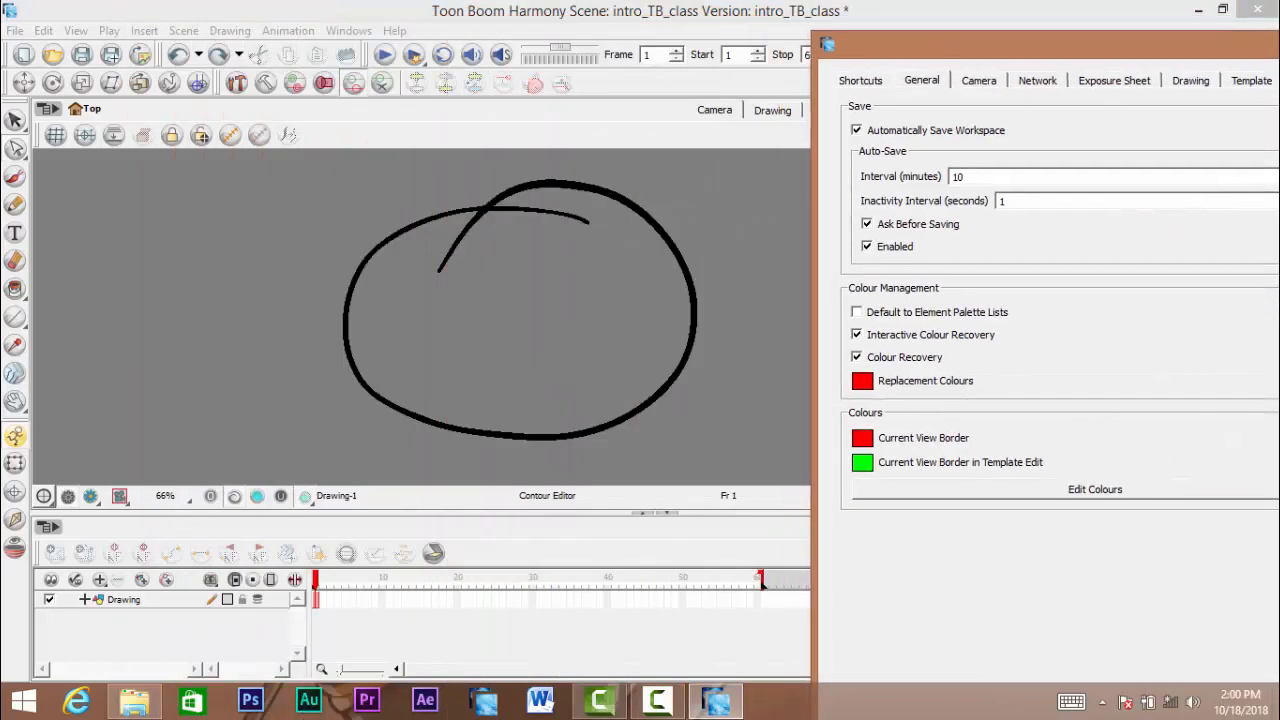
pyautogui.press('Return')
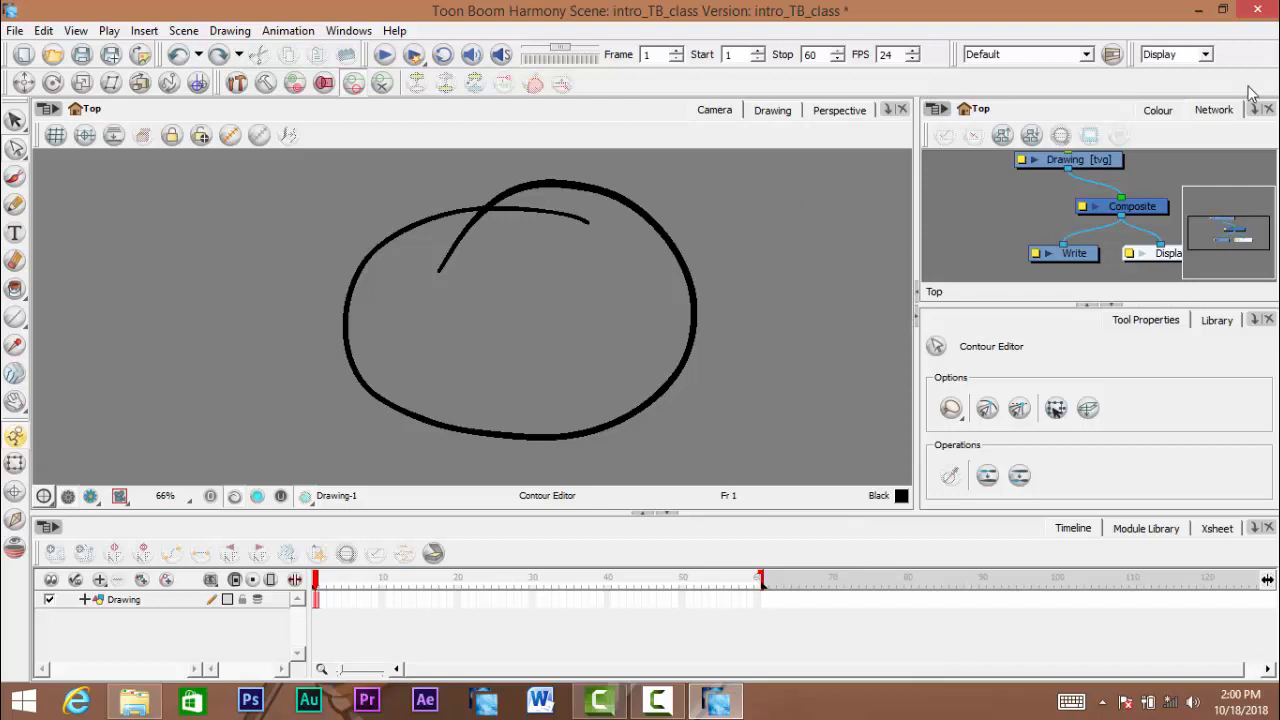
pyautogui.click(820, 272)
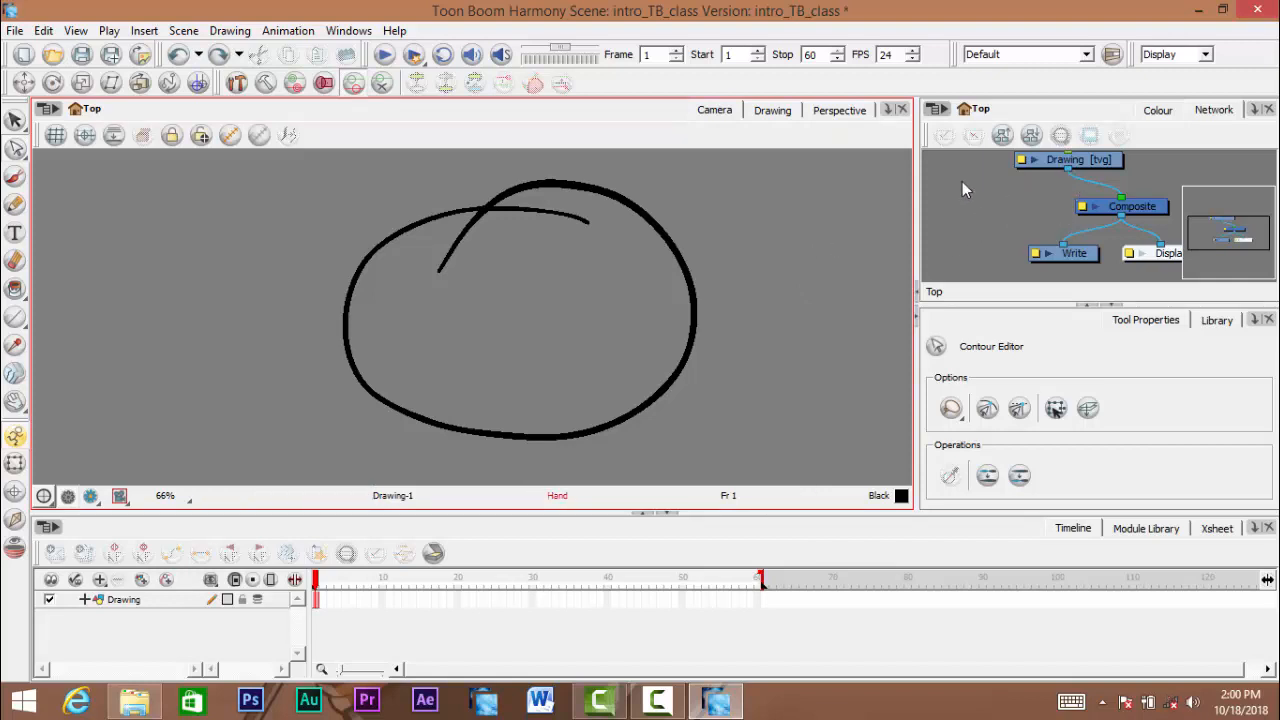
pyautogui.press('space')
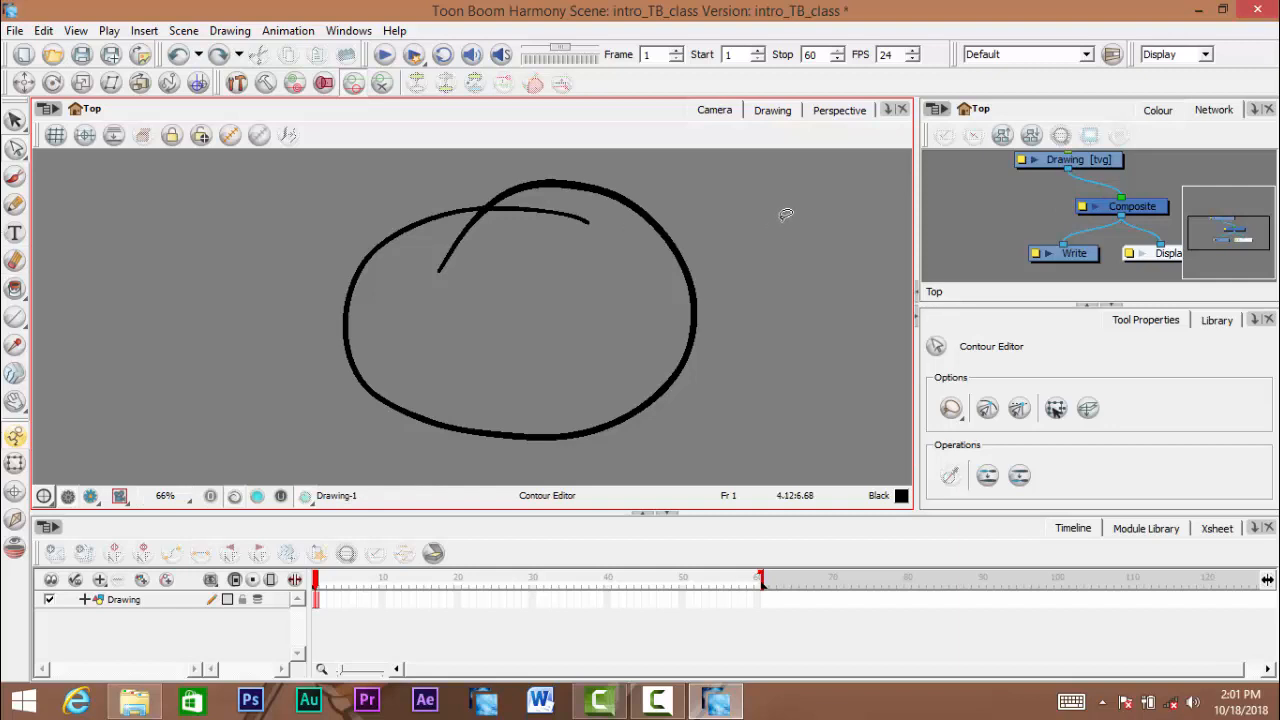
# - Reopen the General preferences and enable Focus On Mouse Enter
pyautogui.click(44, 31)
pyautogui.click(205, 556)
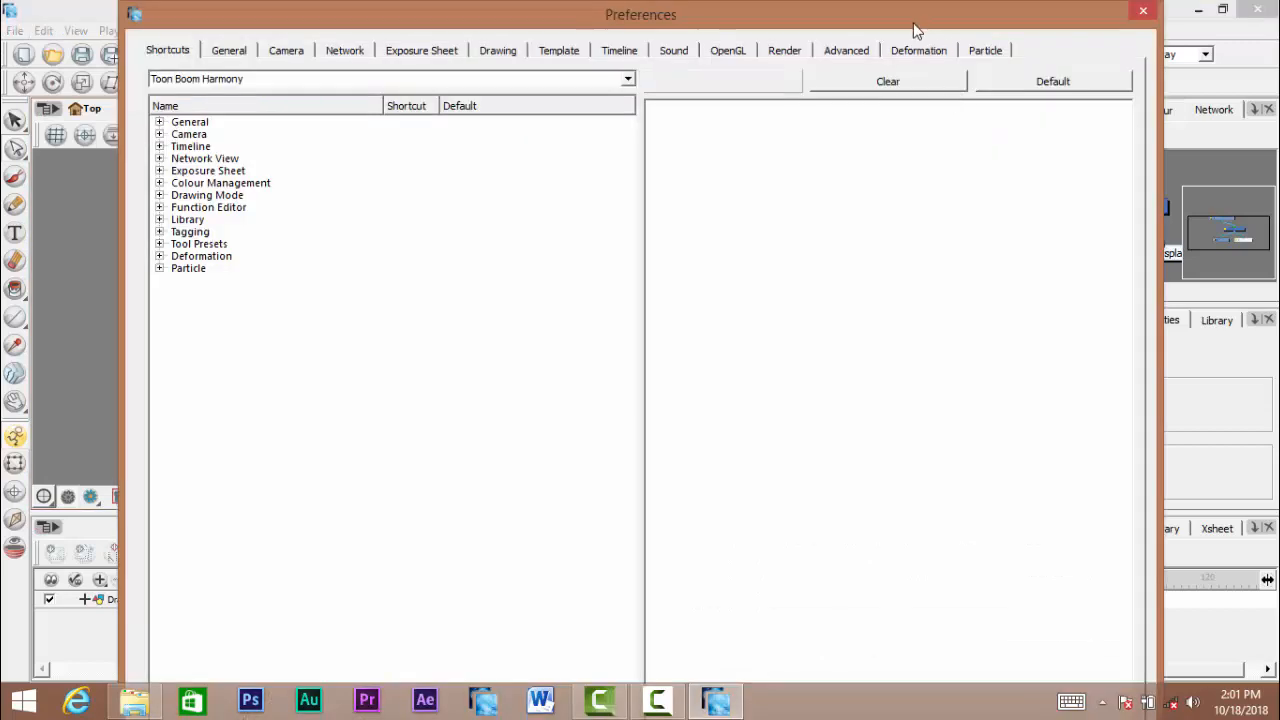
pyautogui.moveTo(914, 24); pyautogui.dragTo(848, 87)
pyautogui.click(632, 110)
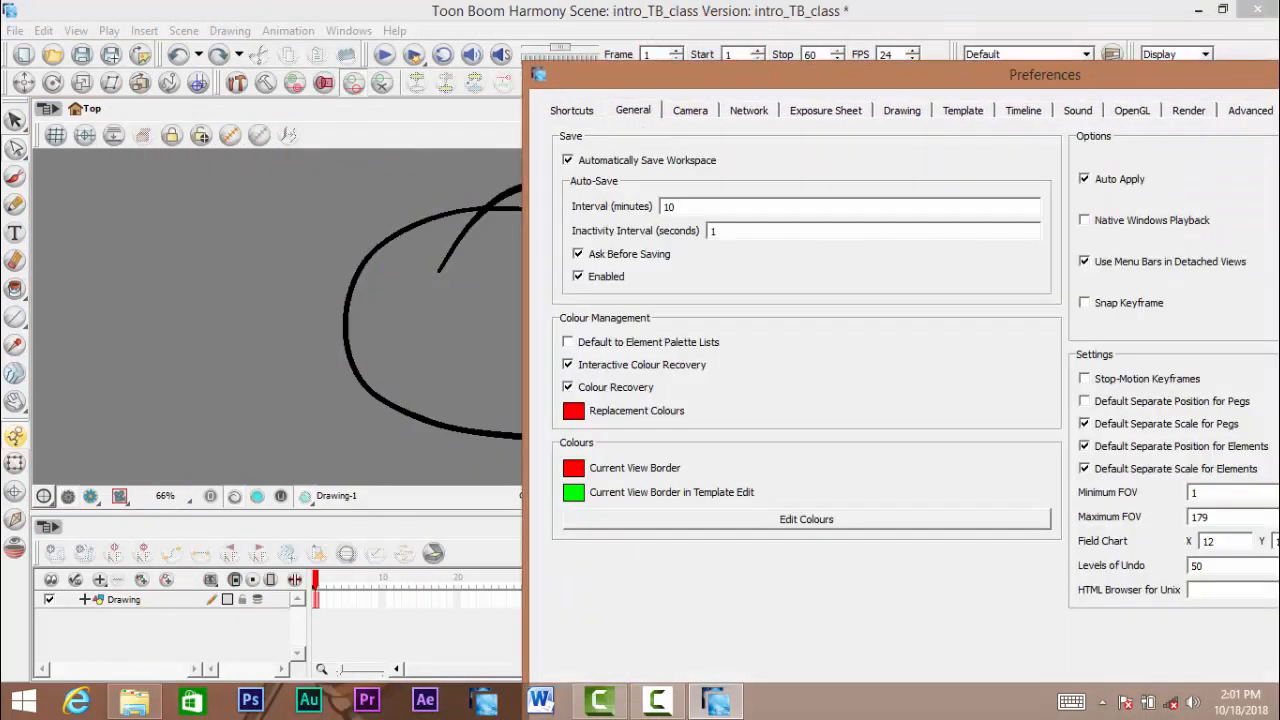
pyautogui.moveTo(1072, 84); pyautogui.dragTo(675, 39)
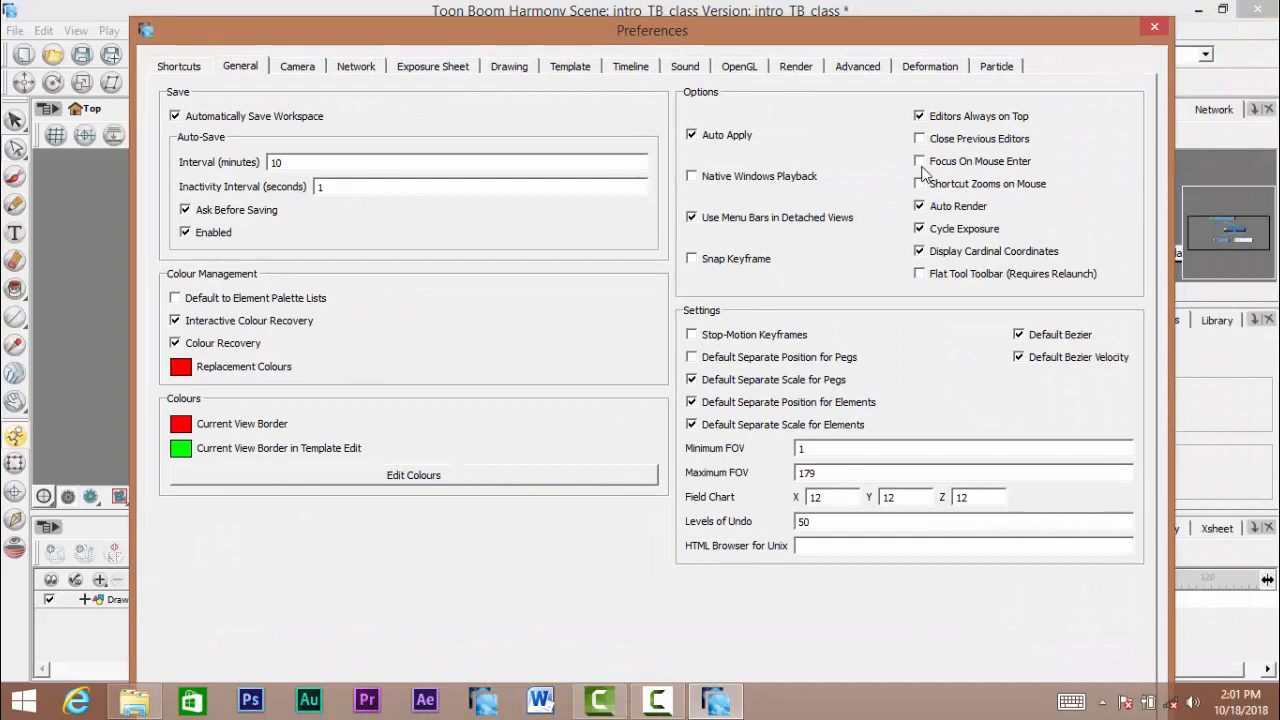
pyautogui.moveTo(924, 32); pyautogui.dragTo(1279, 26)
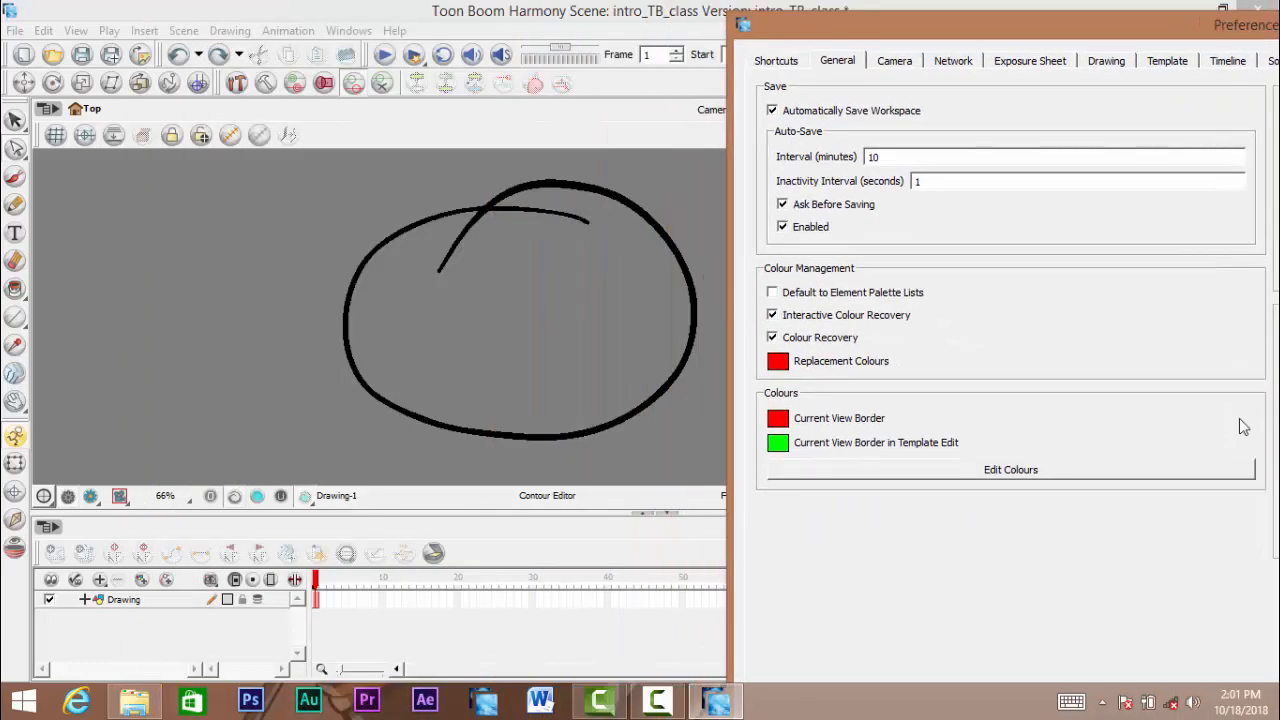
pyautogui.moveTo(1044, 24); pyautogui.dragTo(342, 49)
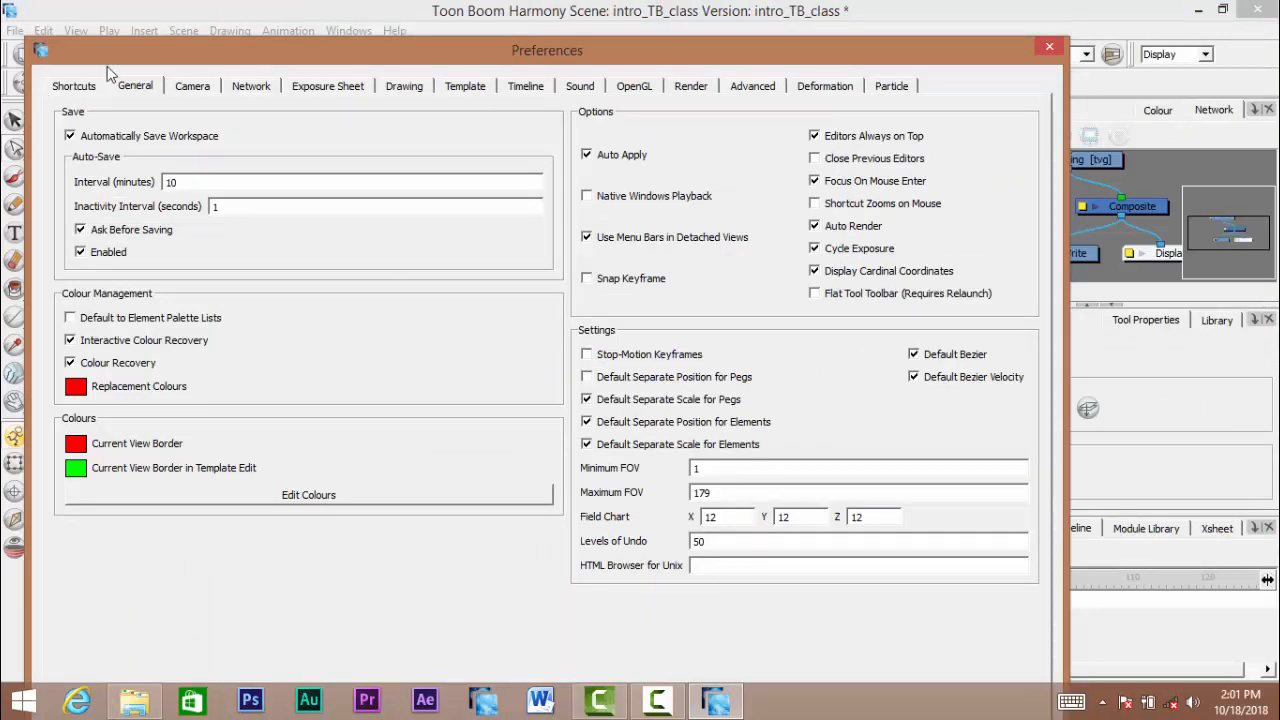
pyautogui.moveTo(244, 62); pyautogui.dragTo(396, 36)
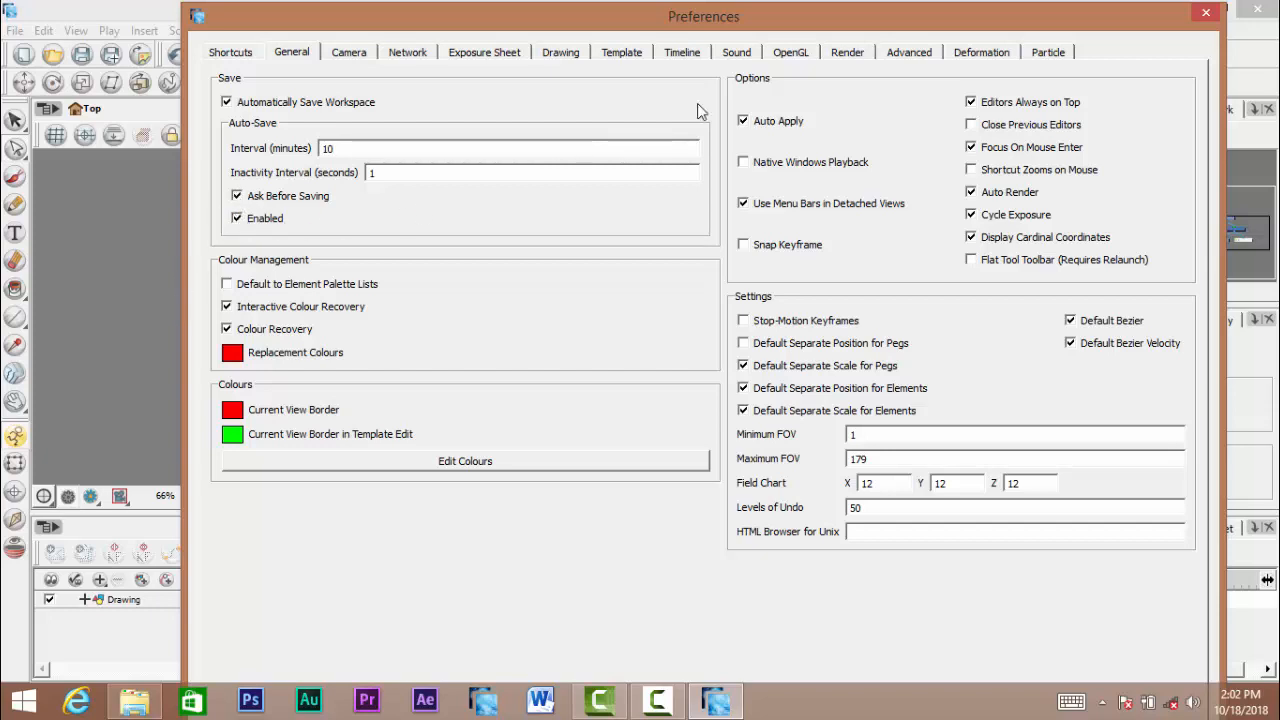
pyautogui.moveTo(864, 20); pyautogui.dragTo(1279, 27)
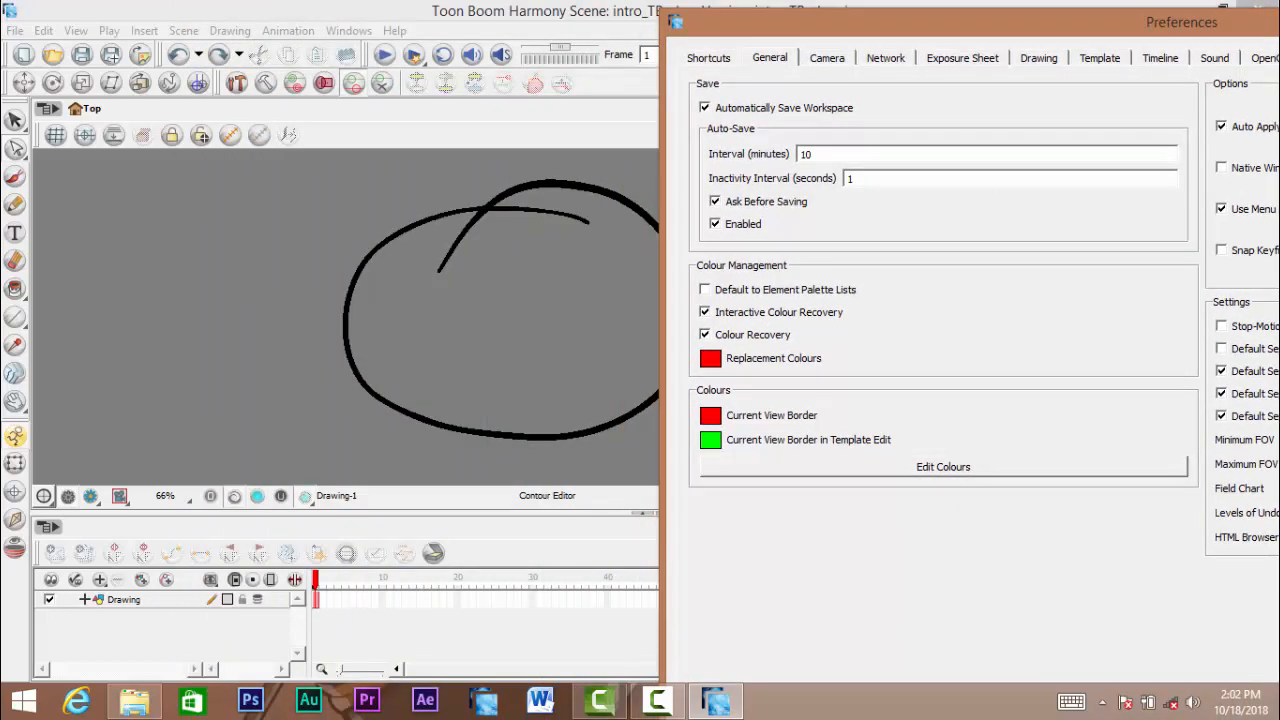
pyautogui.moveTo(1115, 25); pyautogui.dragTo(514, 55)
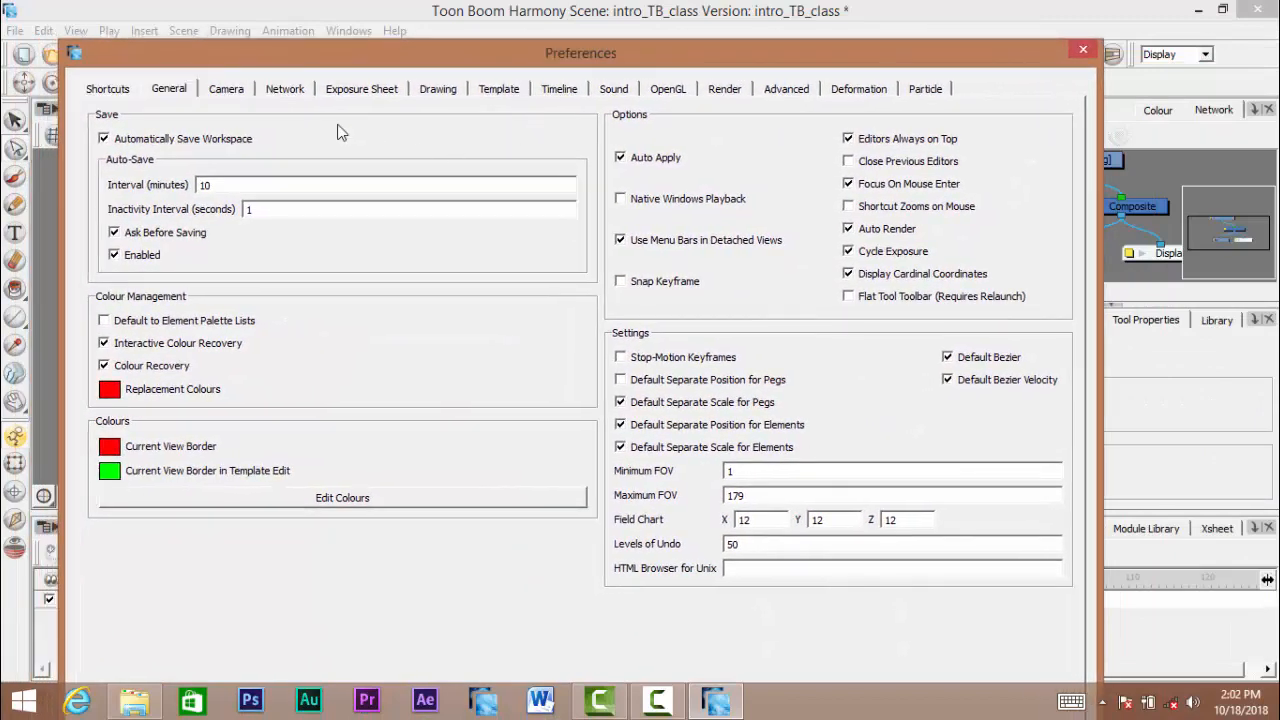
# - Look through the Network, Exposure Sheet, Drawing, Template, Timeline, Sound and Deformation preferences and close the Preferences
pyautogui.click(287, 94)
pyautogui.click(361, 96)
pyautogui.click(455, 92)
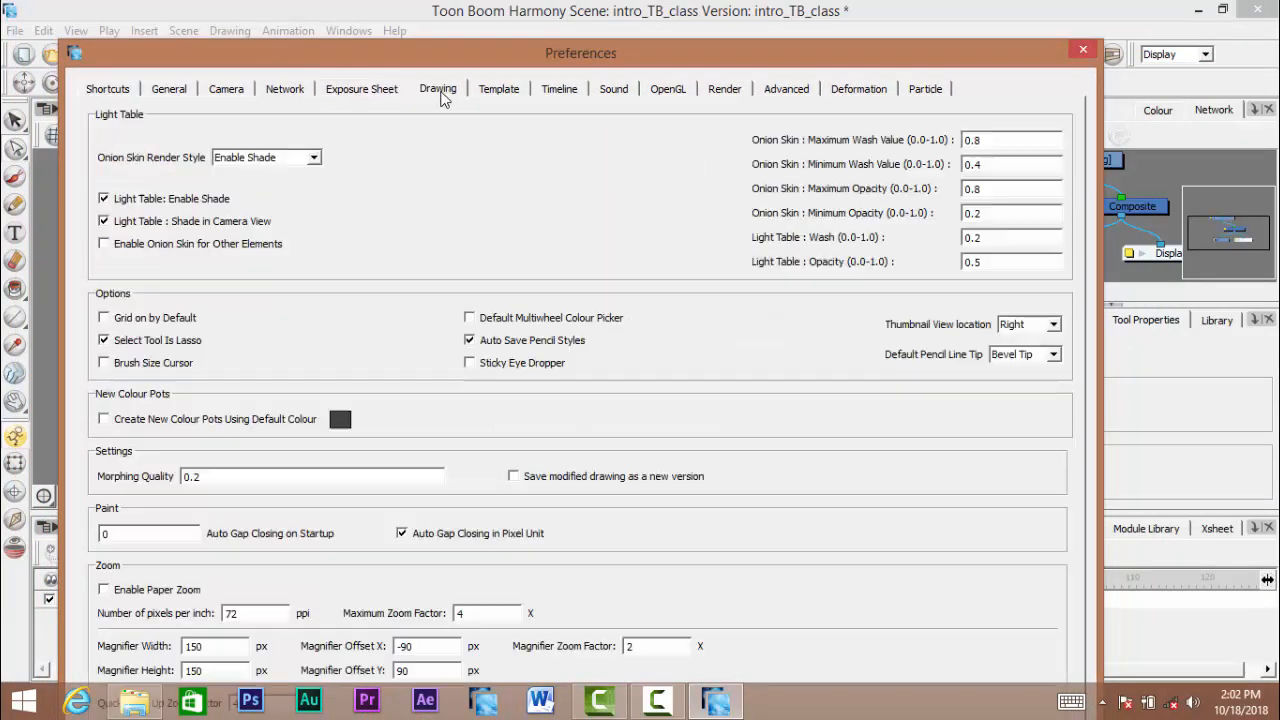
pyautogui.click(497, 93)
pyautogui.click(563, 93)
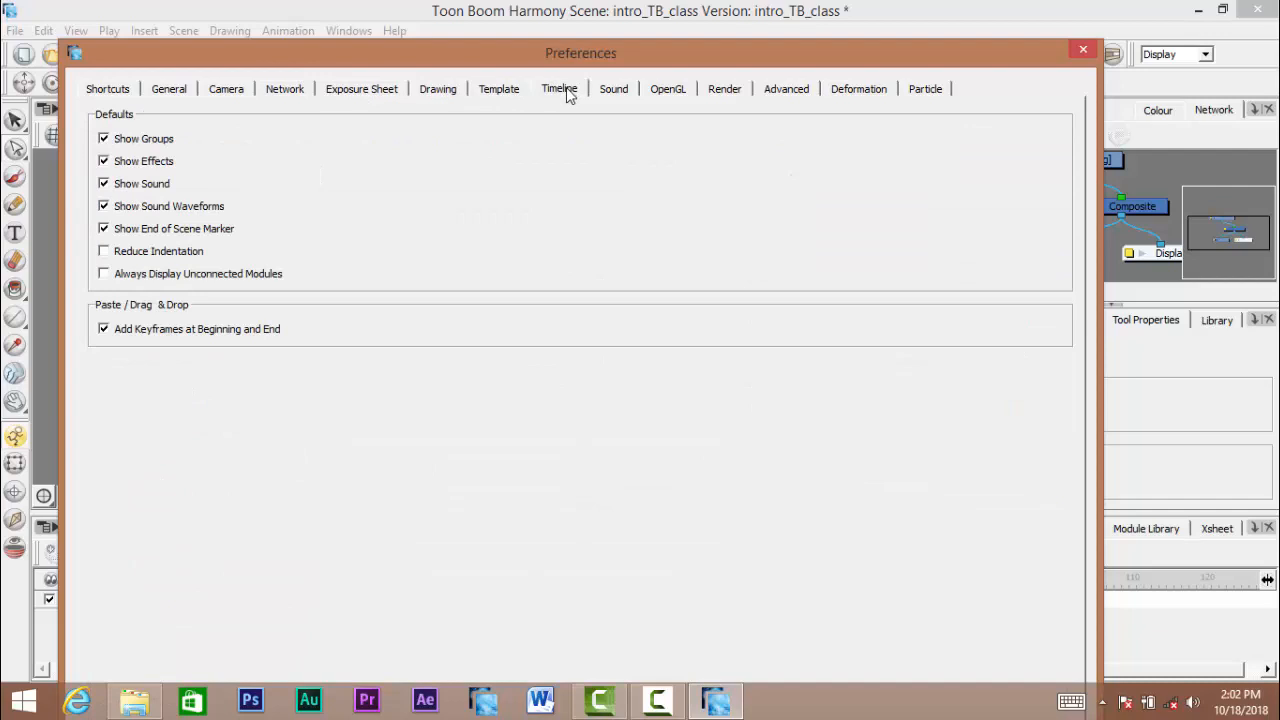
pyautogui.click(622, 96)
pyautogui.click(870, 95)
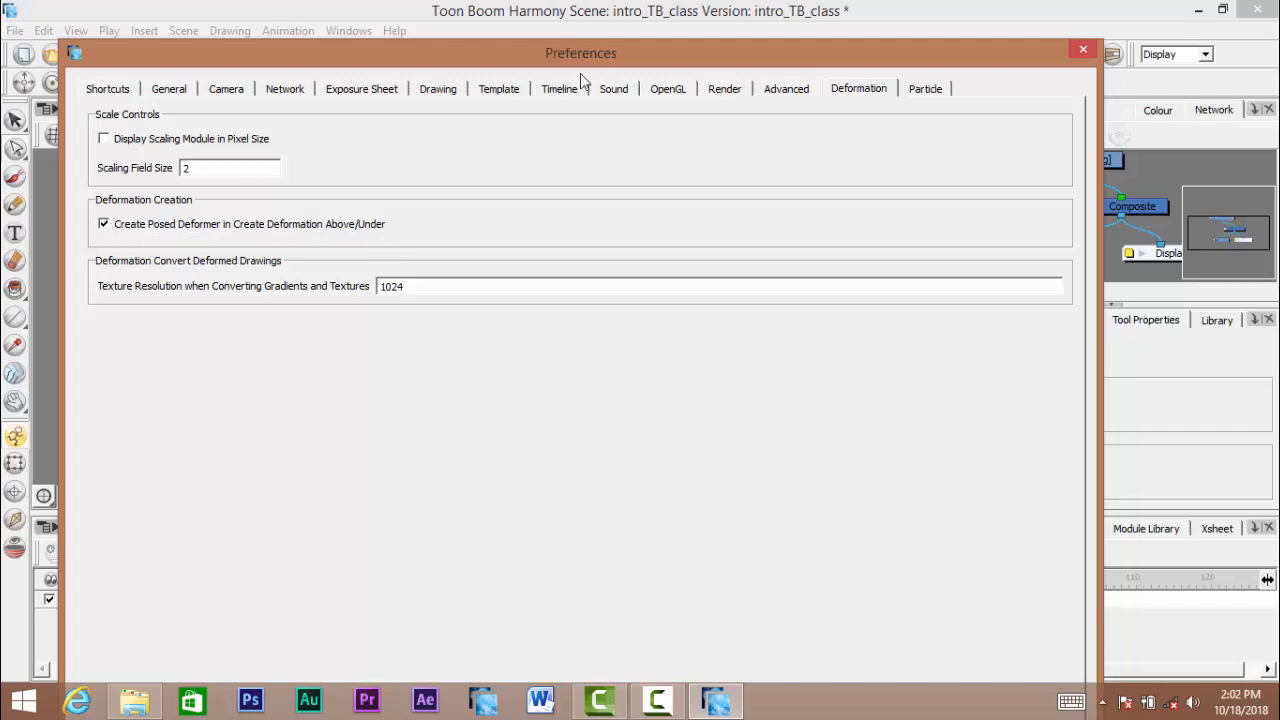
pyautogui.moveTo(626, 62); pyautogui.dragTo(627, 32)
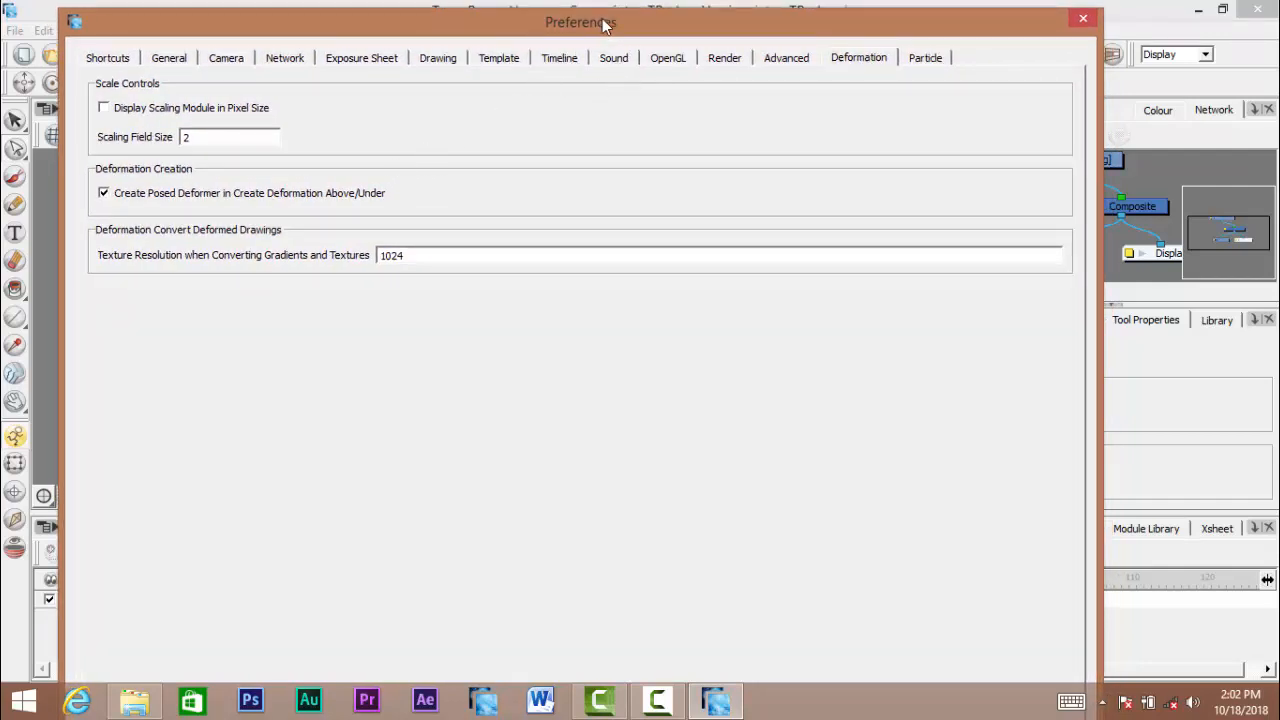
pyautogui.moveTo(591, 35)
pyautogui.mouseDown()
pyautogui.moveTo(590, 49)
pyautogui.moveTo(614, 27)
pyautogui.mouseUp()
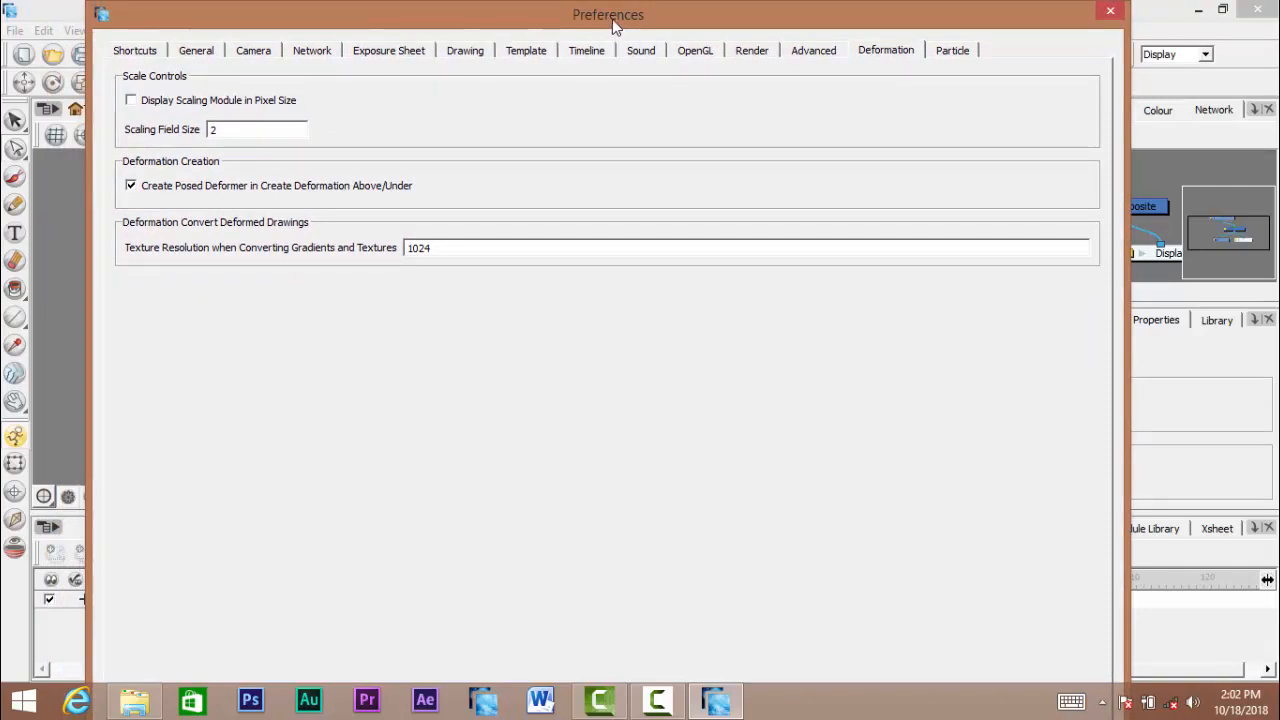
pyautogui.moveTo(612, 19); pyautogui.dragTo(643, 32)
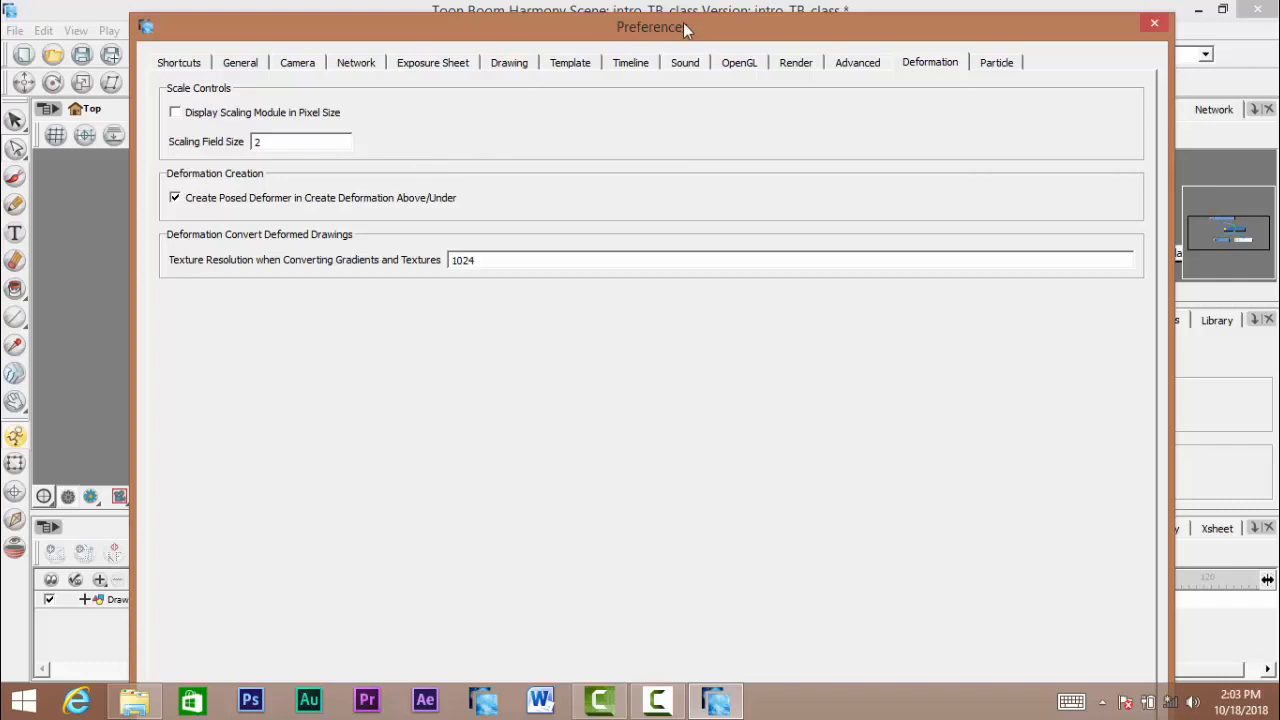
pyautogui.moveTo(650, 37)
pyautogui.mouseDown()
pyautogui.moveTo(904, 60)
pyautogui.moveTo(650, 40)
pyautogui.mouseUp()
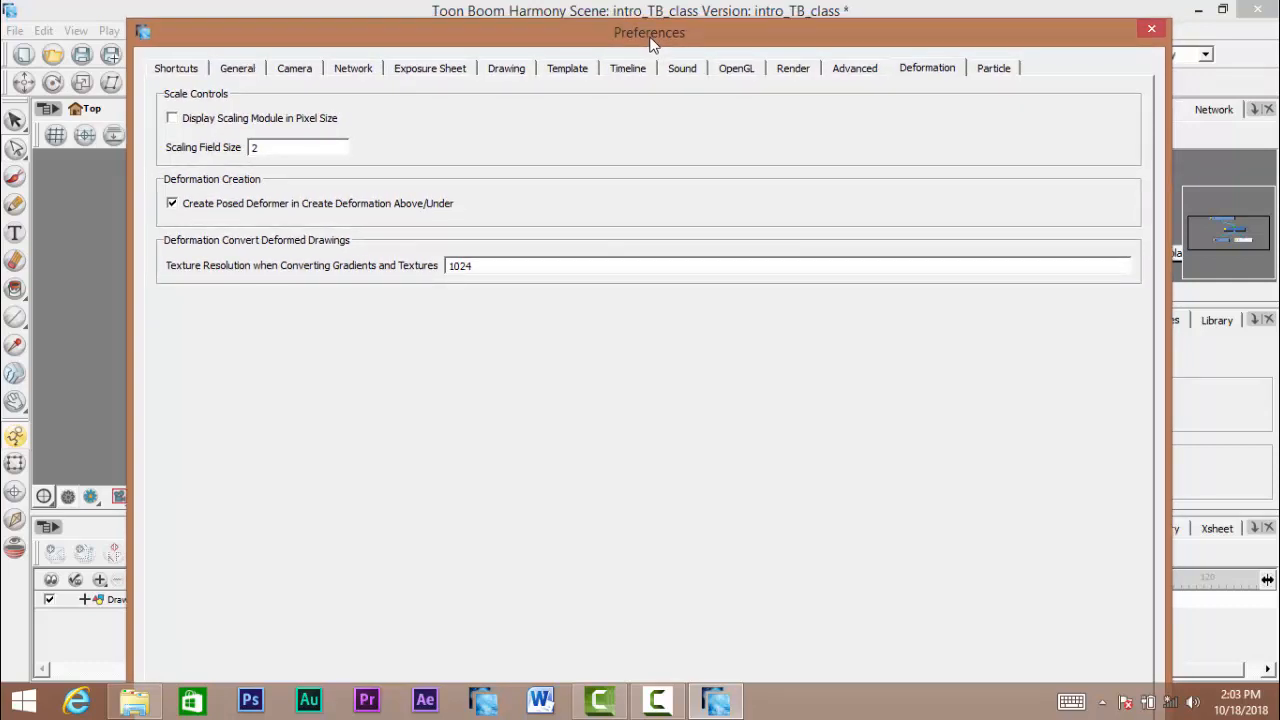
pyautogui.moveTo(650, 40); pyautogui.dragTo(1253, 60)
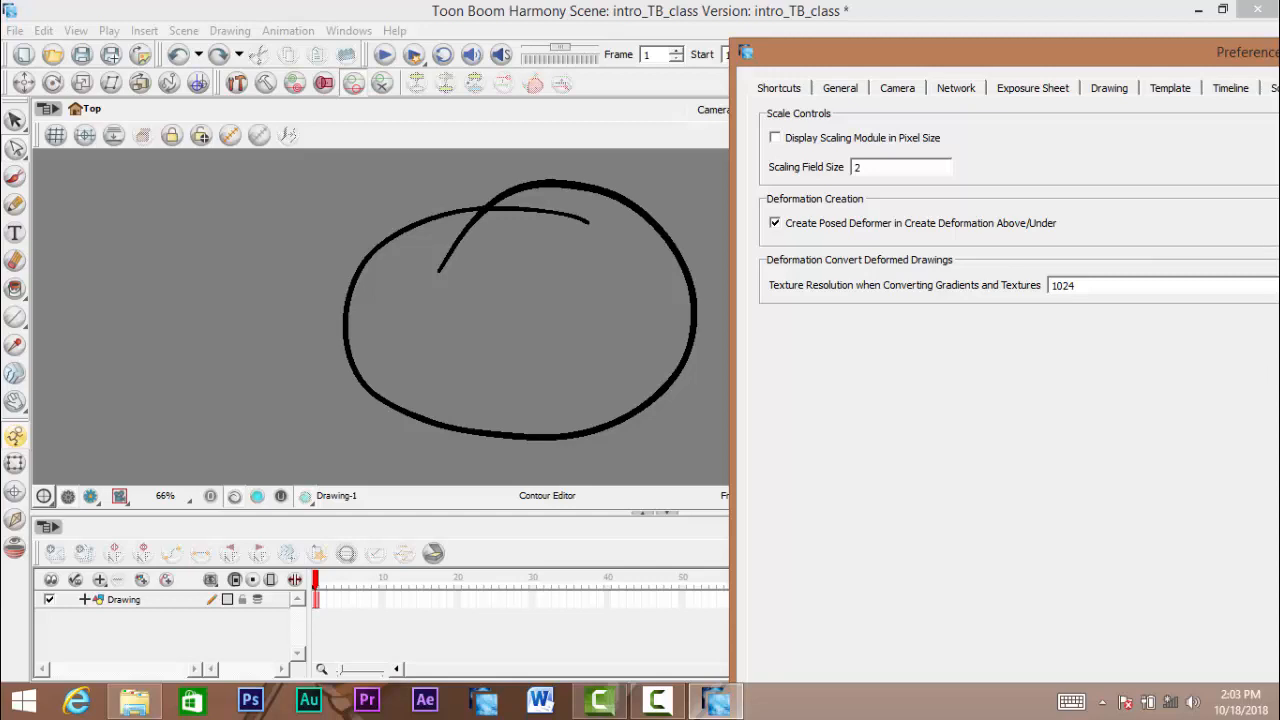
pyautogui.press('Escape')
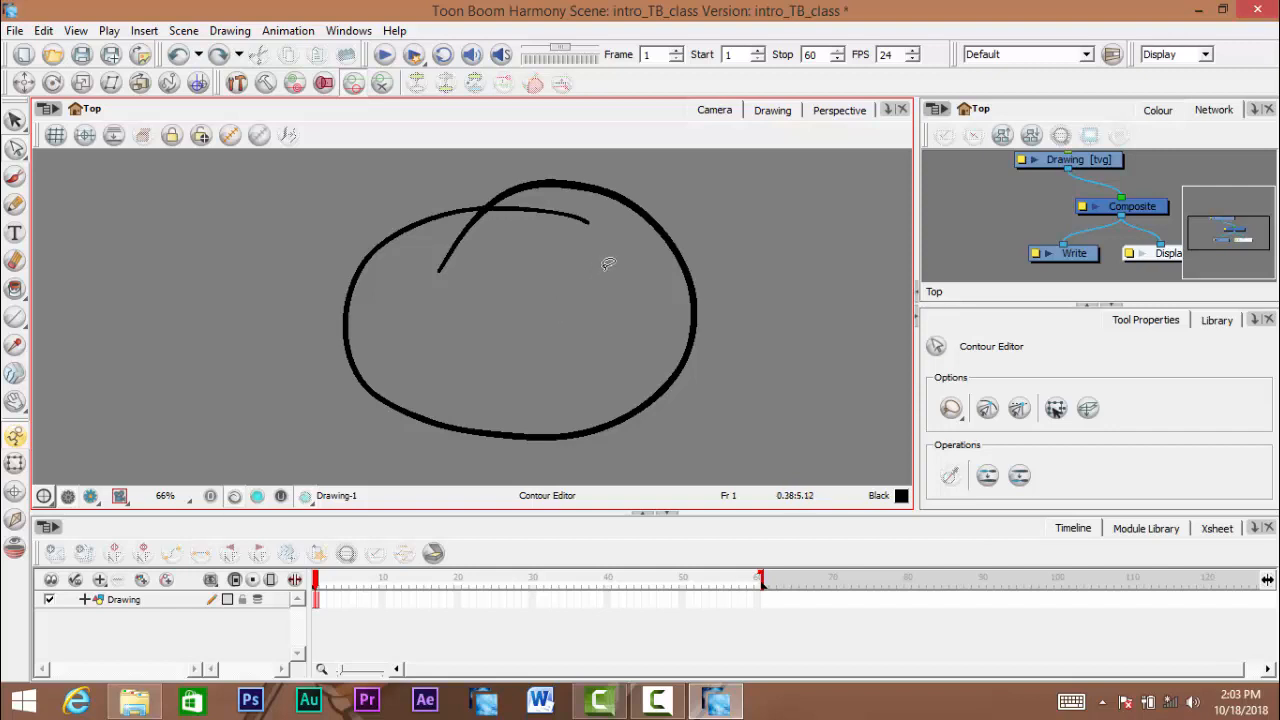
# - View the list of editing tools grouped with the Contour Editor
pyautogui.click(18, 156)
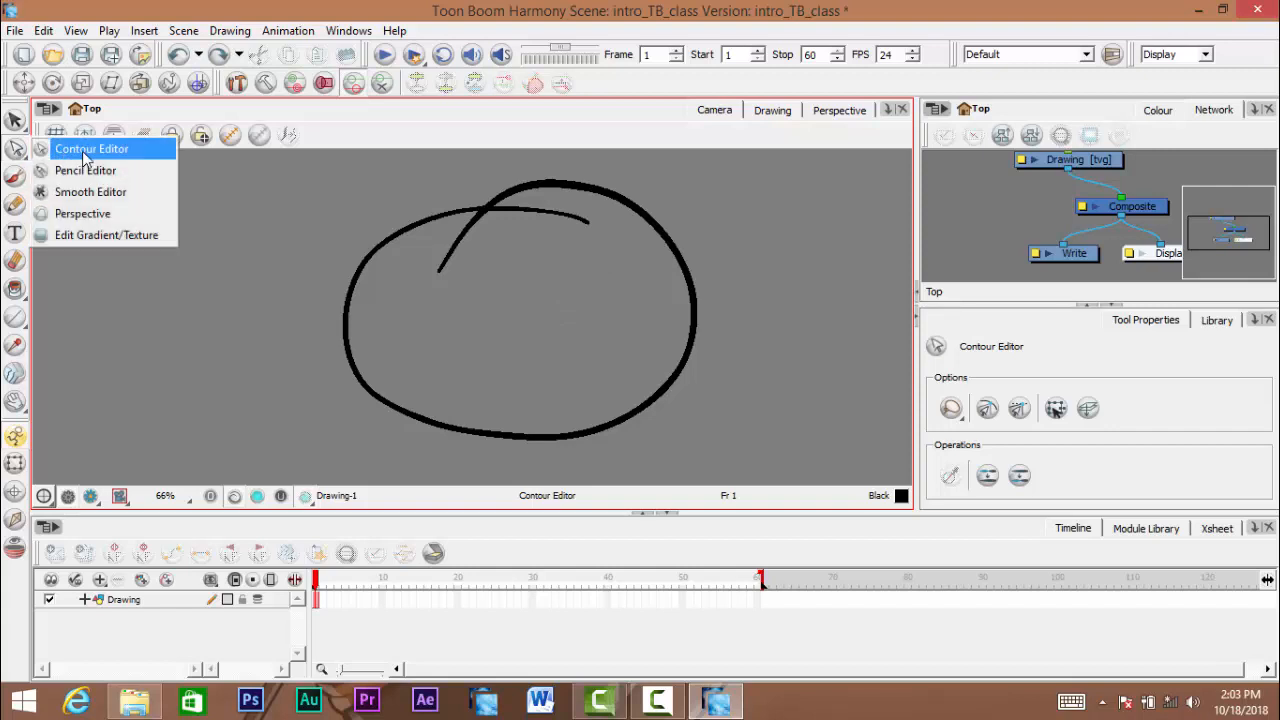
pyautogui.click(18, 152)
pyautogui.click(18, 152)
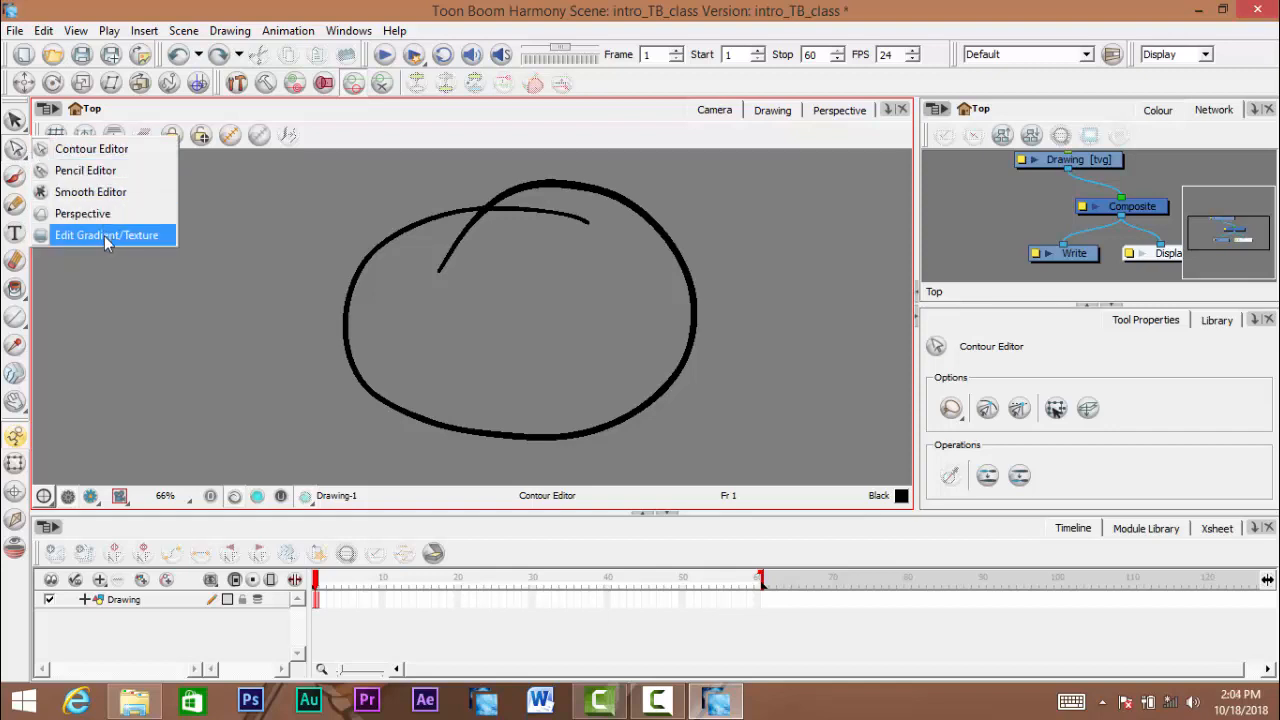
pyautogui.click(13, 154)
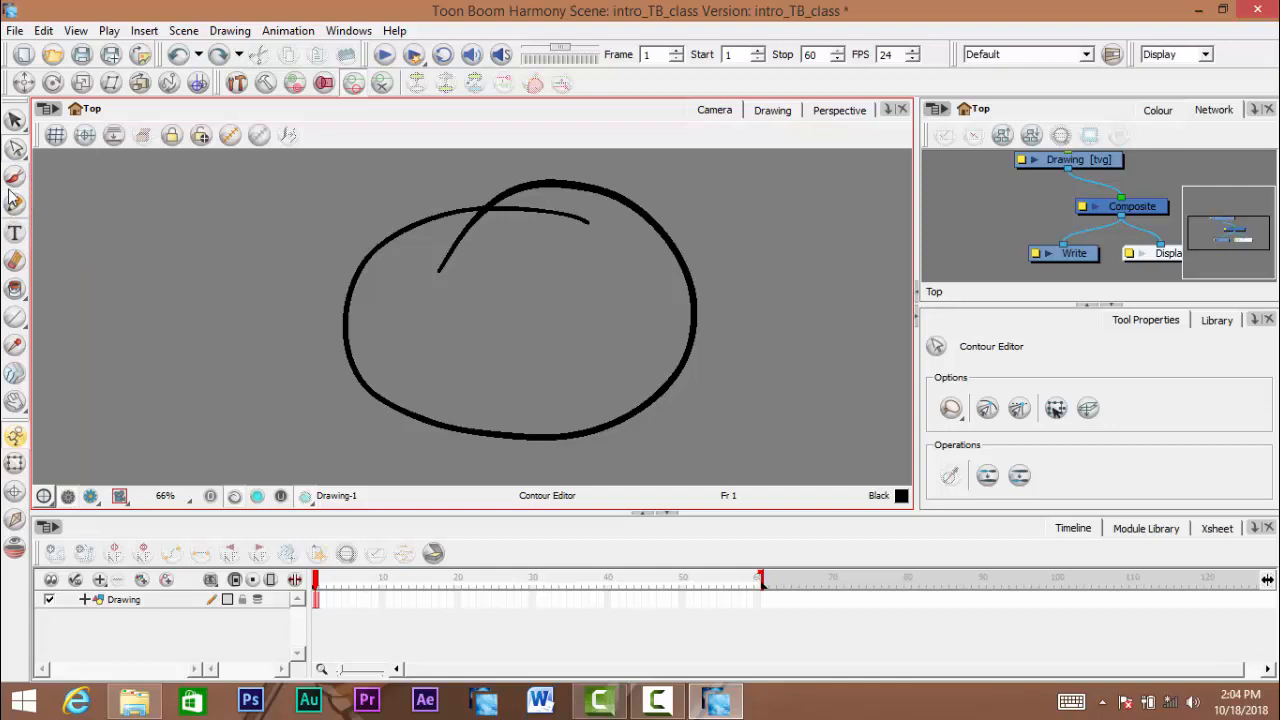
# - Draw a test stroke with the Brush tool to the upper left of the circle and undo it
pyautogui.click(15, 180)
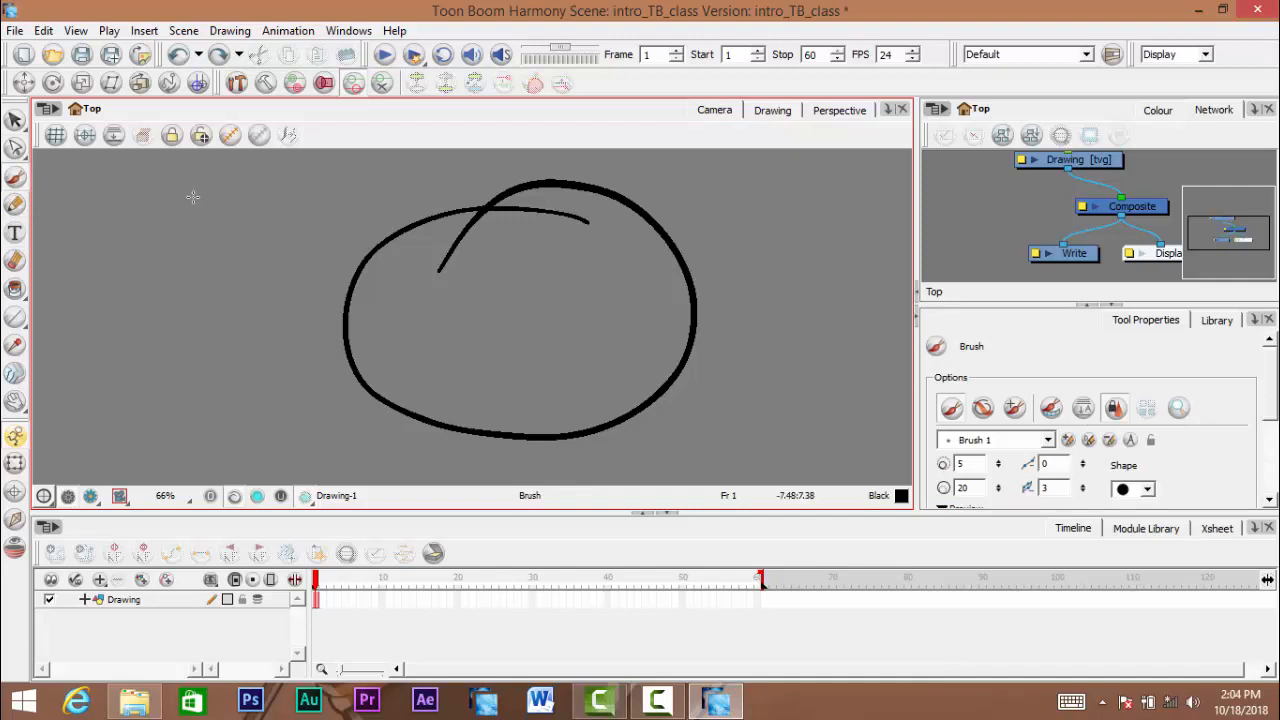
pyautogui.moveTo(208, 178)
pyautogui.mouseDown()
pyautogui.moveTo(277, 332)
pyautogui.moveTo(264, 179)
pyautogui.moveTo(143, 176)
pyautogui.moveTo(219, 266)
pyautogui.moveTo(195, 261)
pyautogui.moveTo(257, 284)
pyautogui.moveTo(220, 180)
pyautogui.mouseUp()
pyautogui.hotkey('ctrl', 'z')
# - Sketch a freehand wavy shape with the Pencil tool to the upper left of the circle and undo back to an empty drawing
pyautogui.click(15, 204)
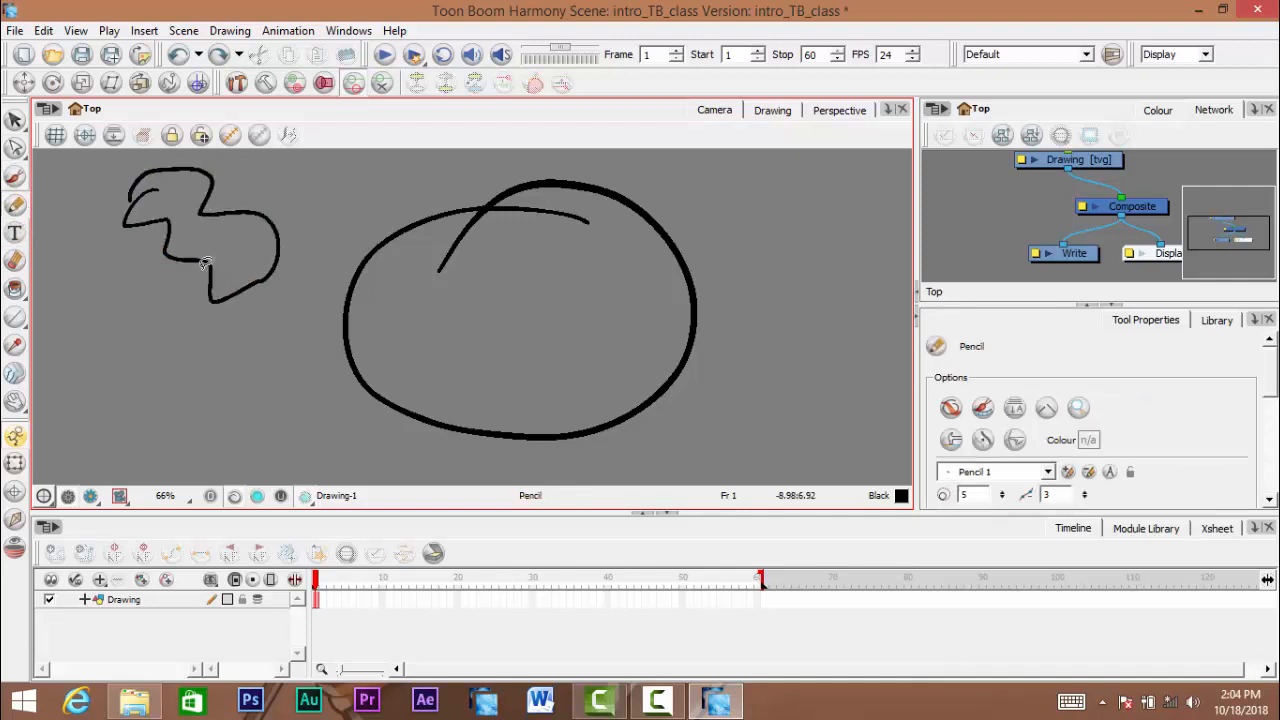
pyautogui.hotkey('ctrl', 'z')
pyautogui.hotkey('ctrl', 'z')
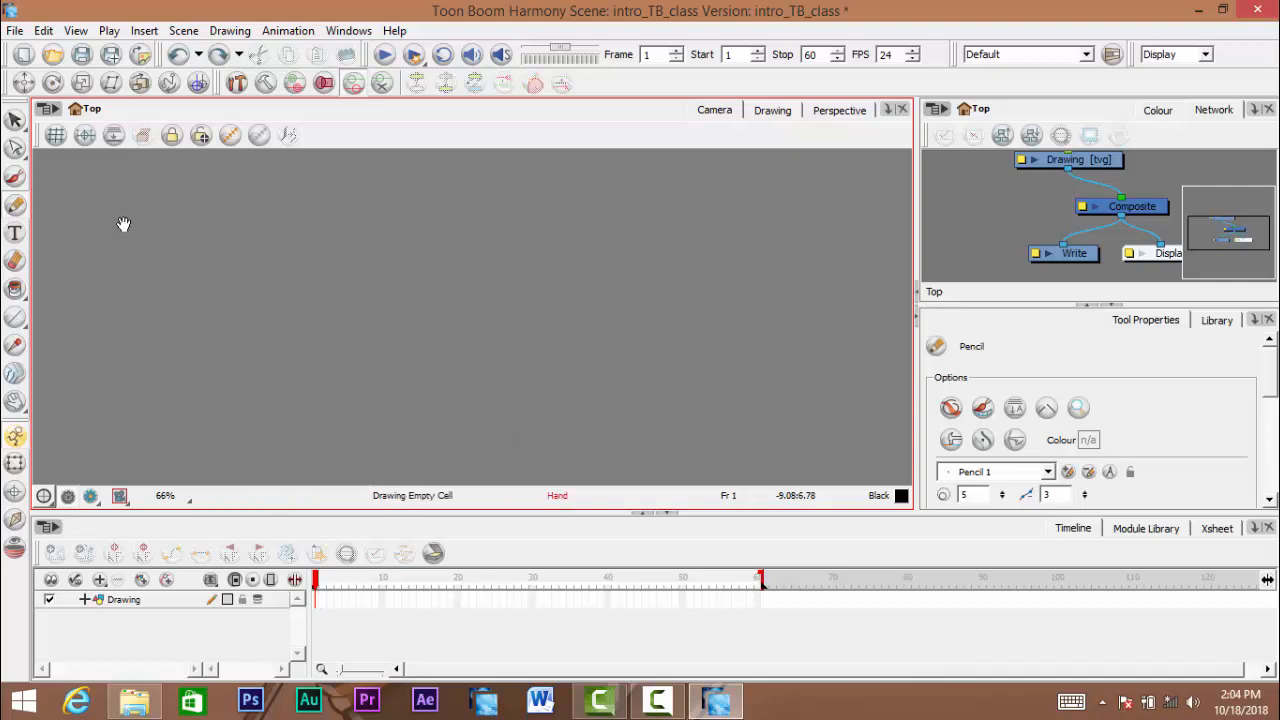
# - Pan around the Camera view and zoom in and out to examine the camera frame at different magnifications
pyautogui.moveTo(210, 229)
pyautogui.mouseDown()
pyautogui.moveTo(247, 249)
pyautogui.moveTo(283, 229)
pyautogui.moveTo(366, 299)
pyautogui.mouseUp()
pyautogui.keyDown('ctrl'); pyautogui.keyDown('alt'); pyautogui.click(250, 252); pyautogui.keyUp('alt'); pyautogui.keyUp('ctrl')
pyautogui.keyDown('ctrl'); pyautogui.keyDown('alt'); pyautogui.click(343, 268); pyautogui.keyUp('alt'); pyautogui.keyUp('ctrl')
pyautogui.keyDown('ctrl'); pyautogui.keyDown('alt'); pyautogui.click(380, 299); pyautogui.keyUp('alt'); pyautogui.keyUp('ctrl')
pyautogui.moveTo(382, 299); pyautogui.dragTo(396, 278)
pyautogui.moveTo(379, 298); pyautogui.dragTo(391, 306)
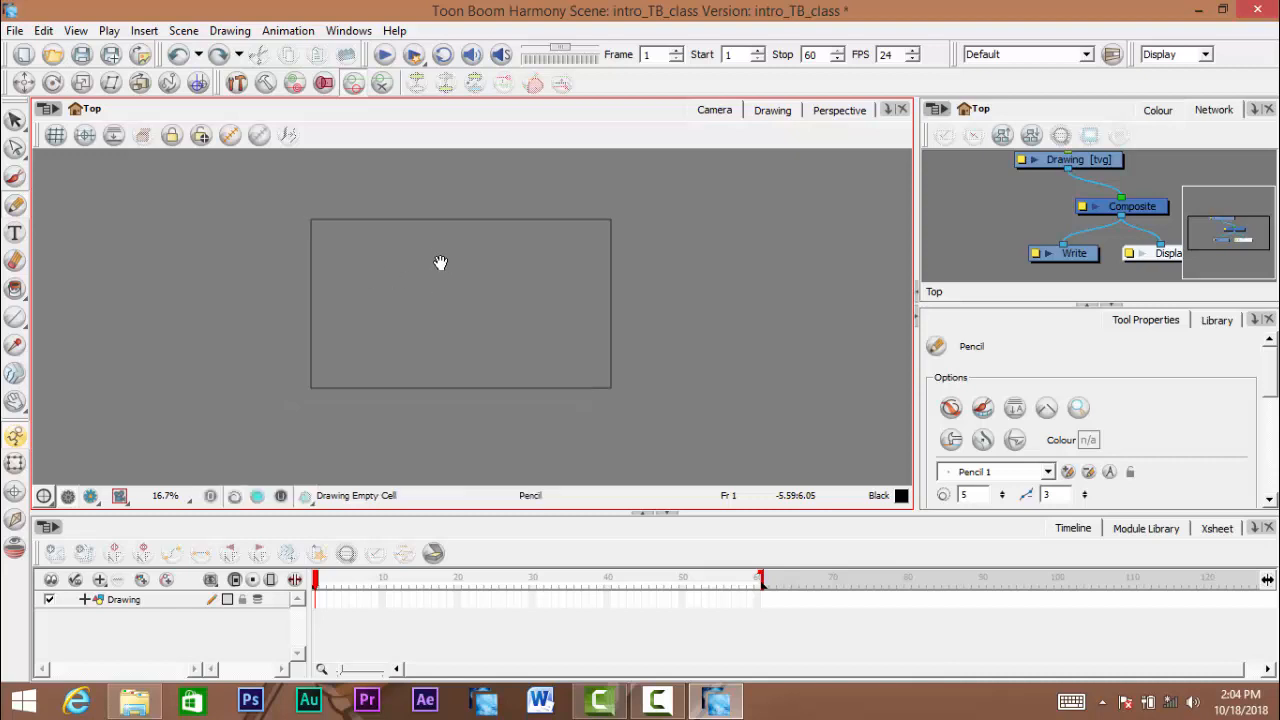
pyautogui.scroll(-7, 438, 275)
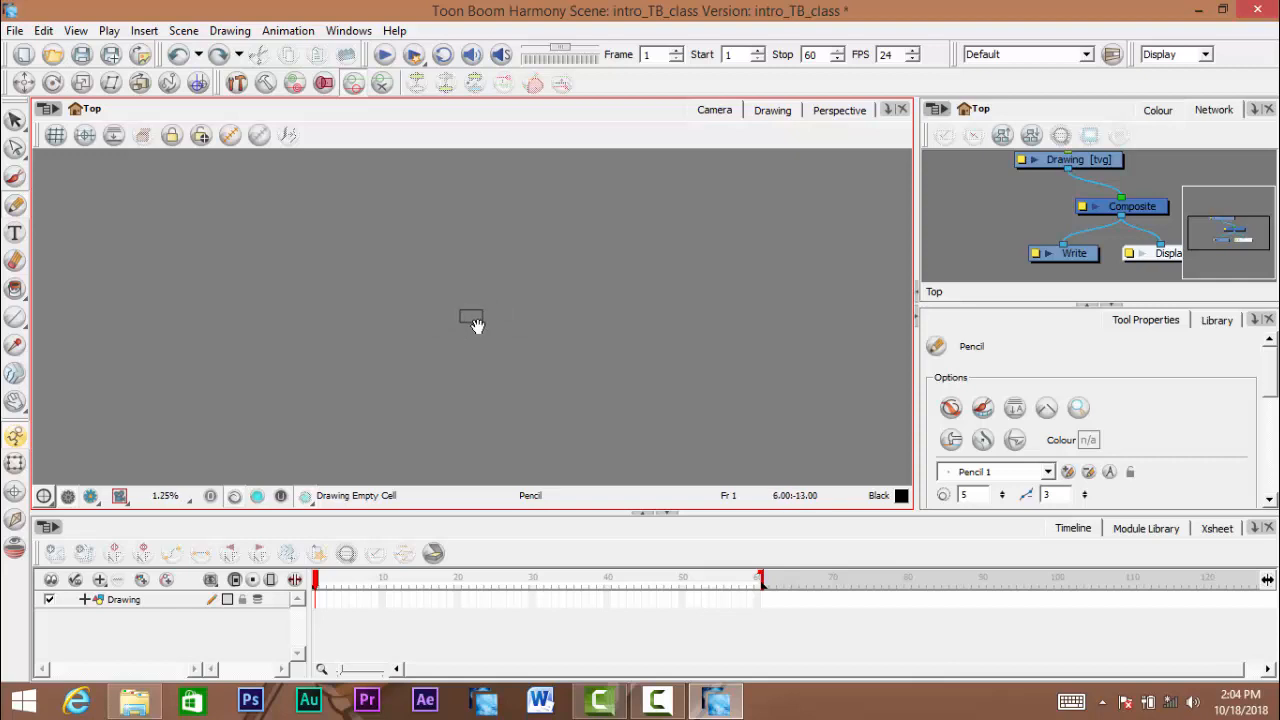
pyautogui.scroll(4, 472, 316)
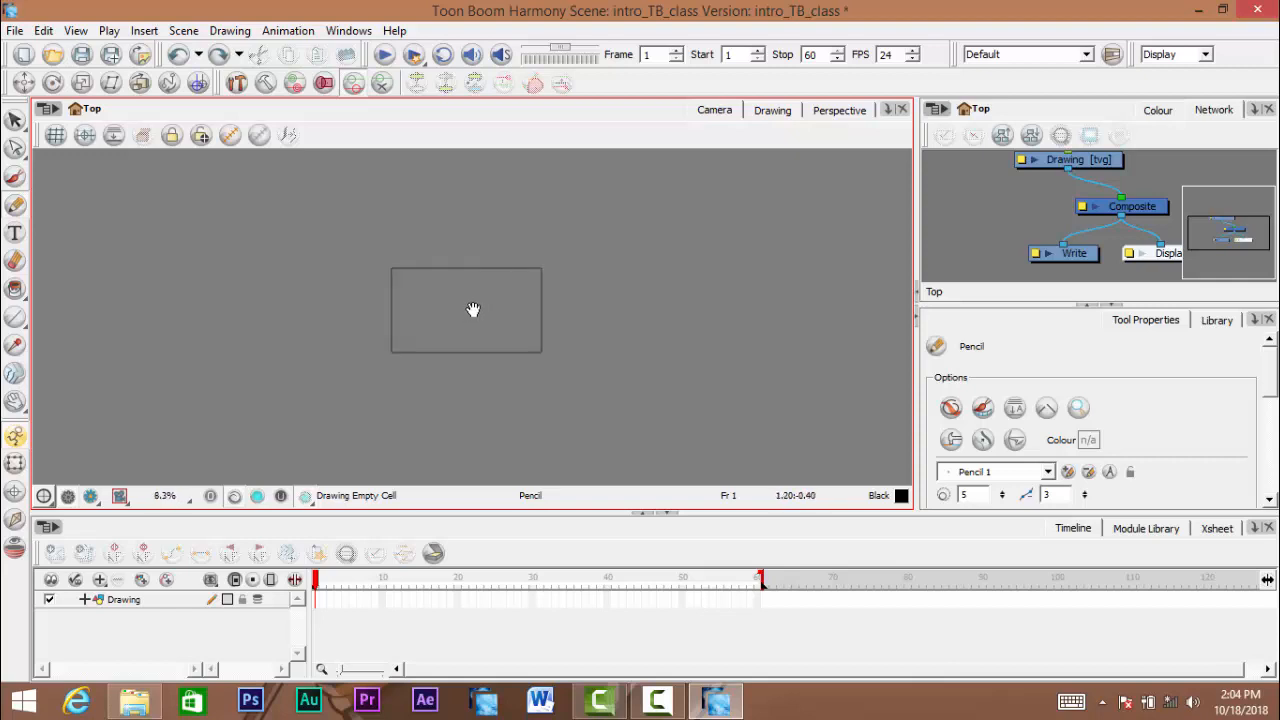
pyautogui.scroll(10, 472, 305)
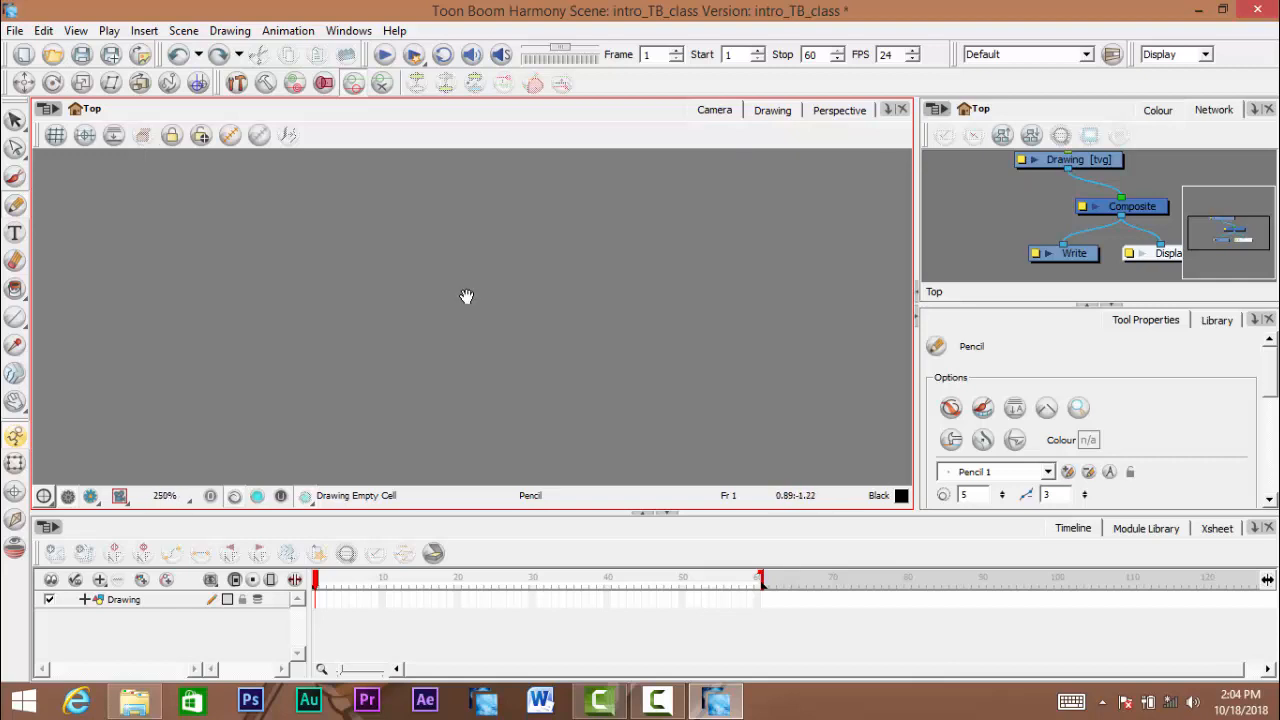
pyautogui.scroll(8, 467, 296)
pyautogui.scroll(-15, 470, 296)
pyautogui.scroll(12, 478, 316)
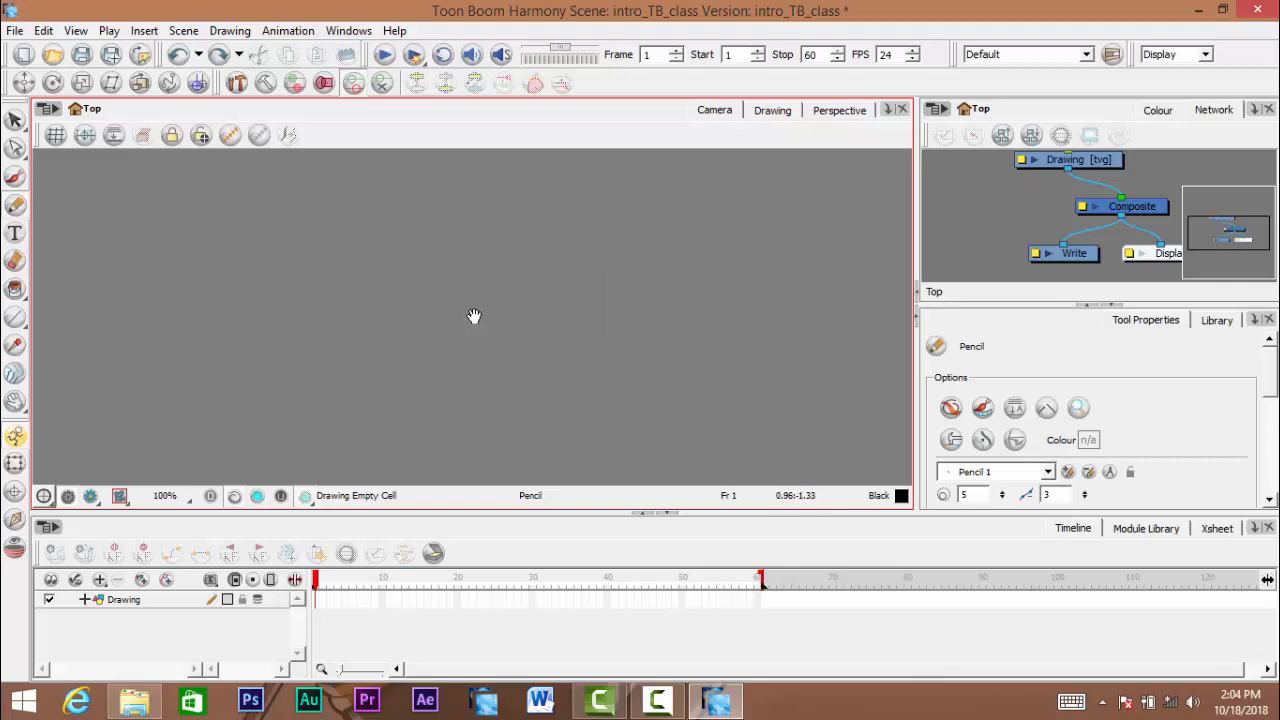
pyautogui.scroll(-6, 474, 316)
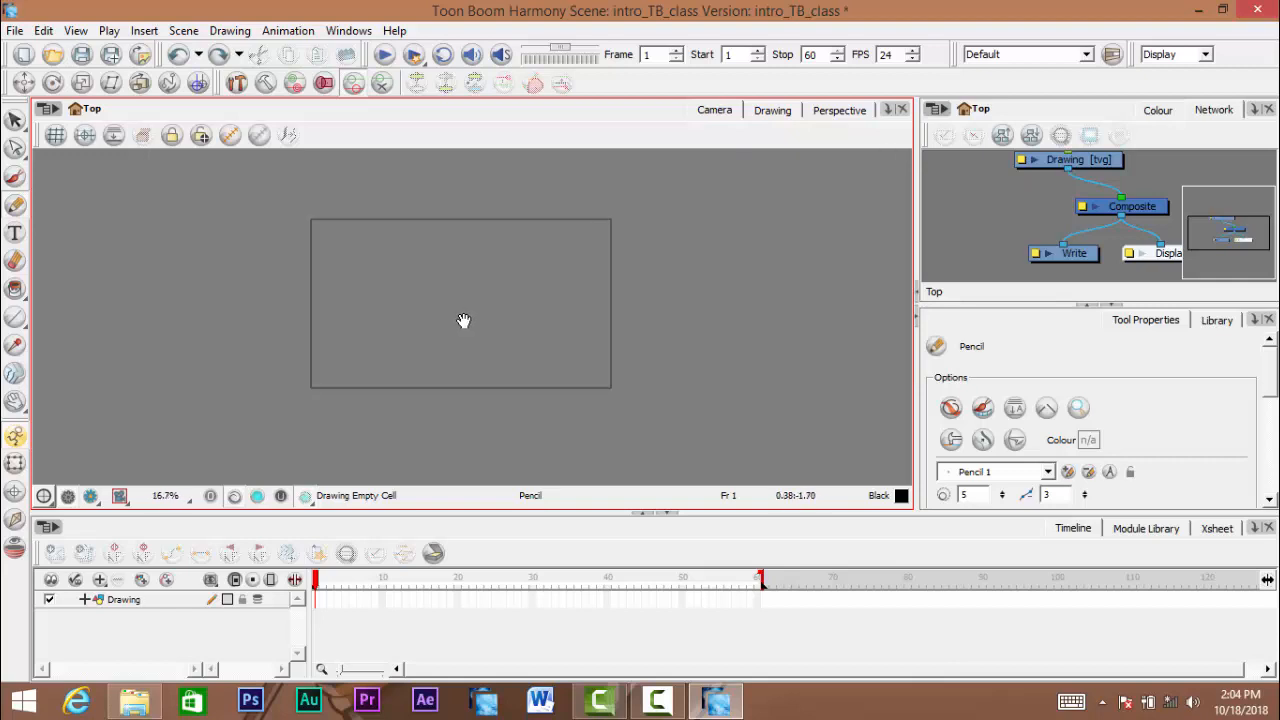
pyautogui.scroll(3, 463, 320)
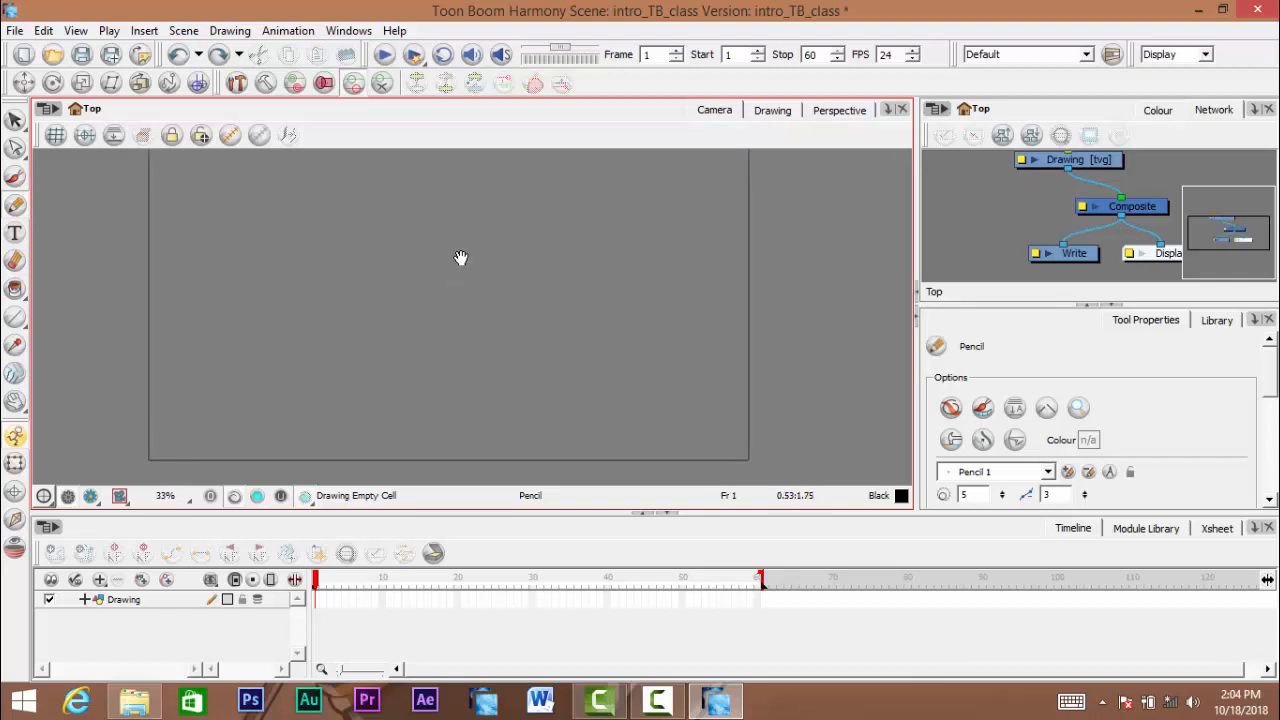
pyautogui.moveTo(451, 251); pyautogui.dragTo(456, 282)
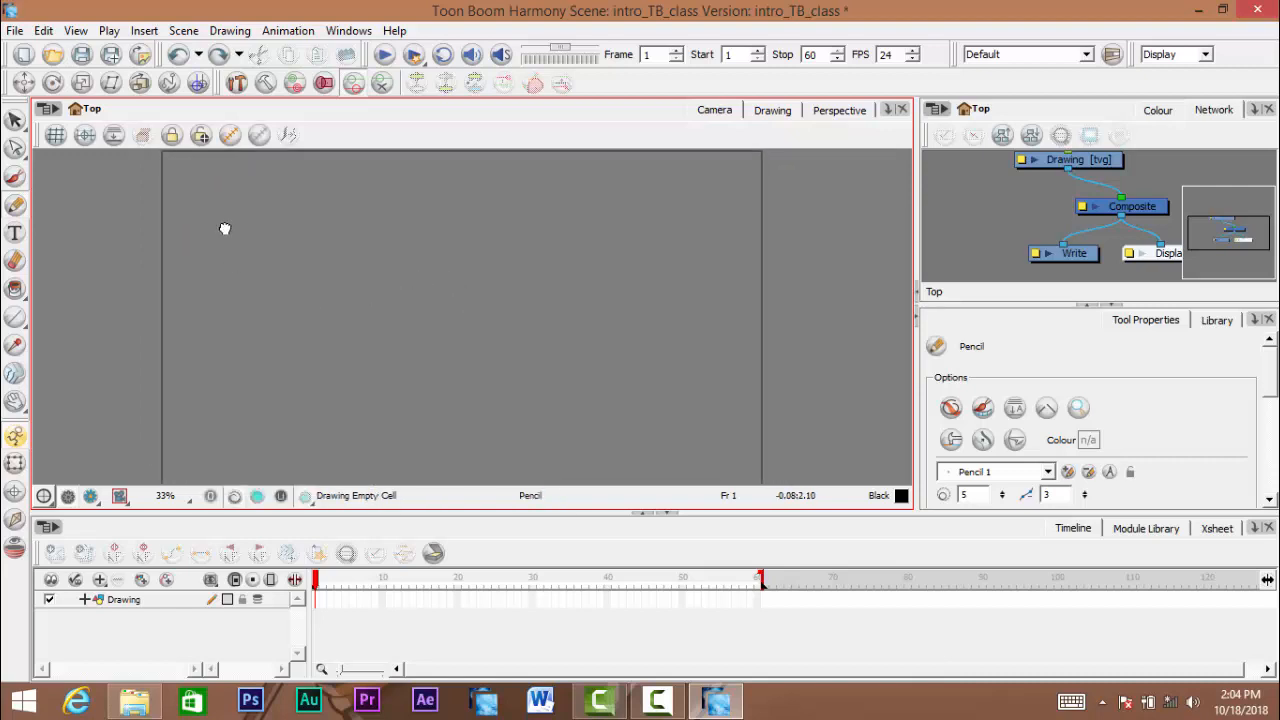
pyautogui.moveTo(271, 241); pyautogui.dragTo(233, 246)
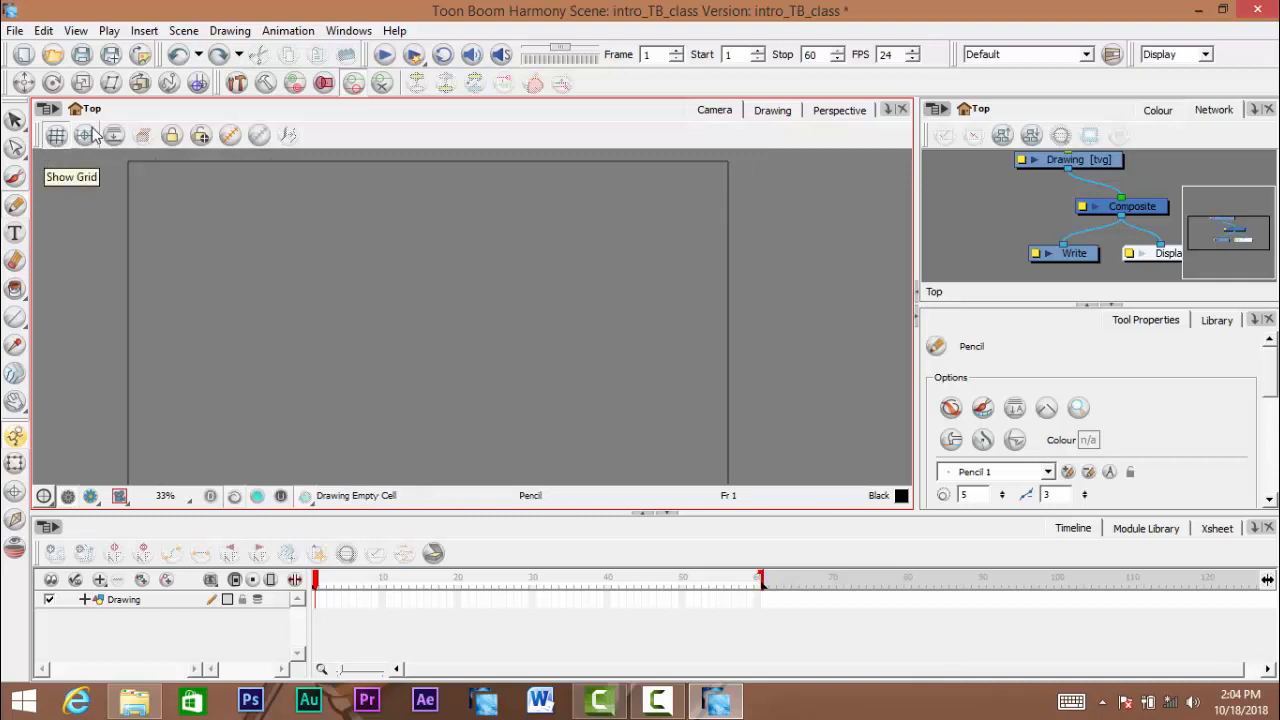
pyautogui.scroll(-2, 280, 248)
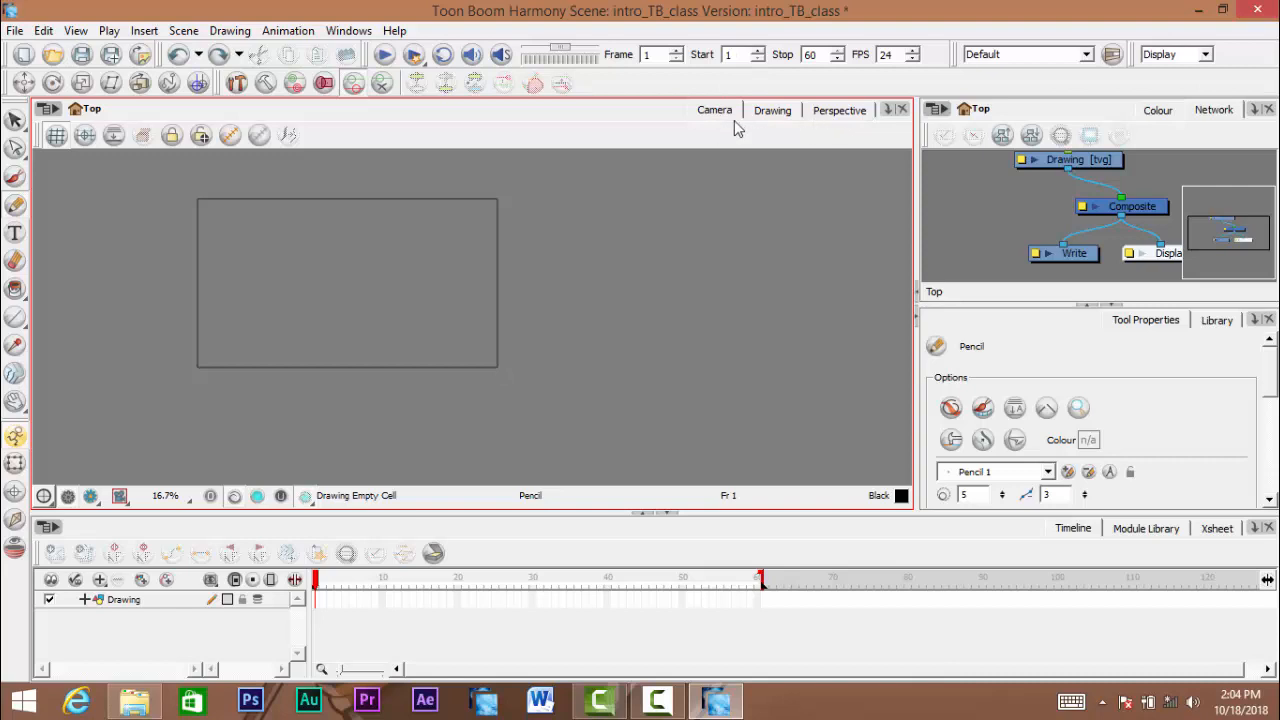
# - Close the Perspective view and centre the camera frame in the Camera view
pyautogui.click(902, 112)
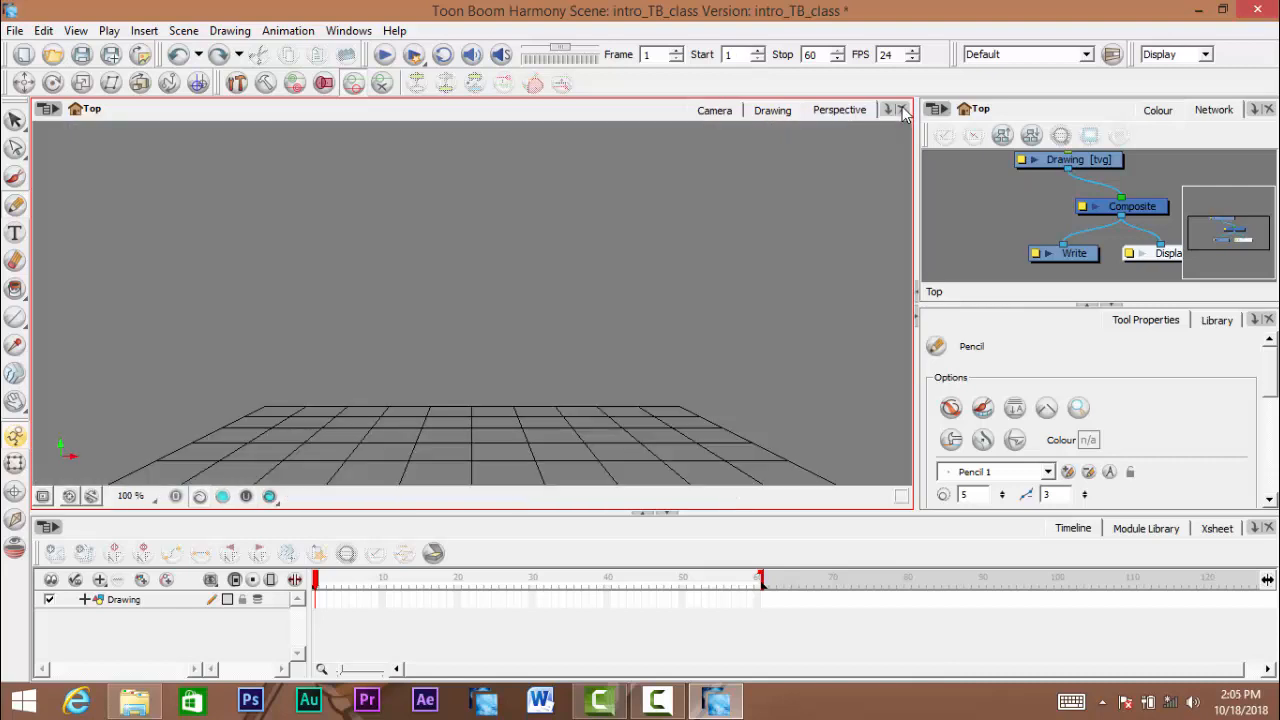
pyautogui.click(903, 112)
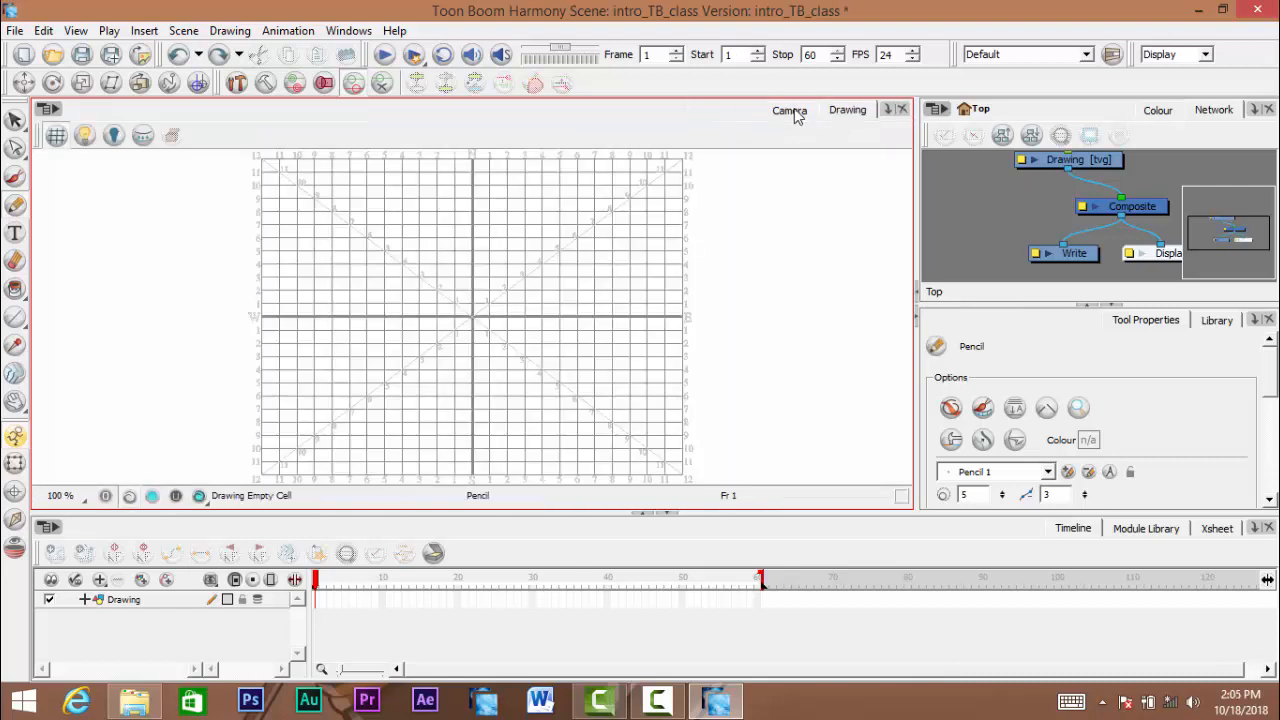
pyautogui.click(792, 112)
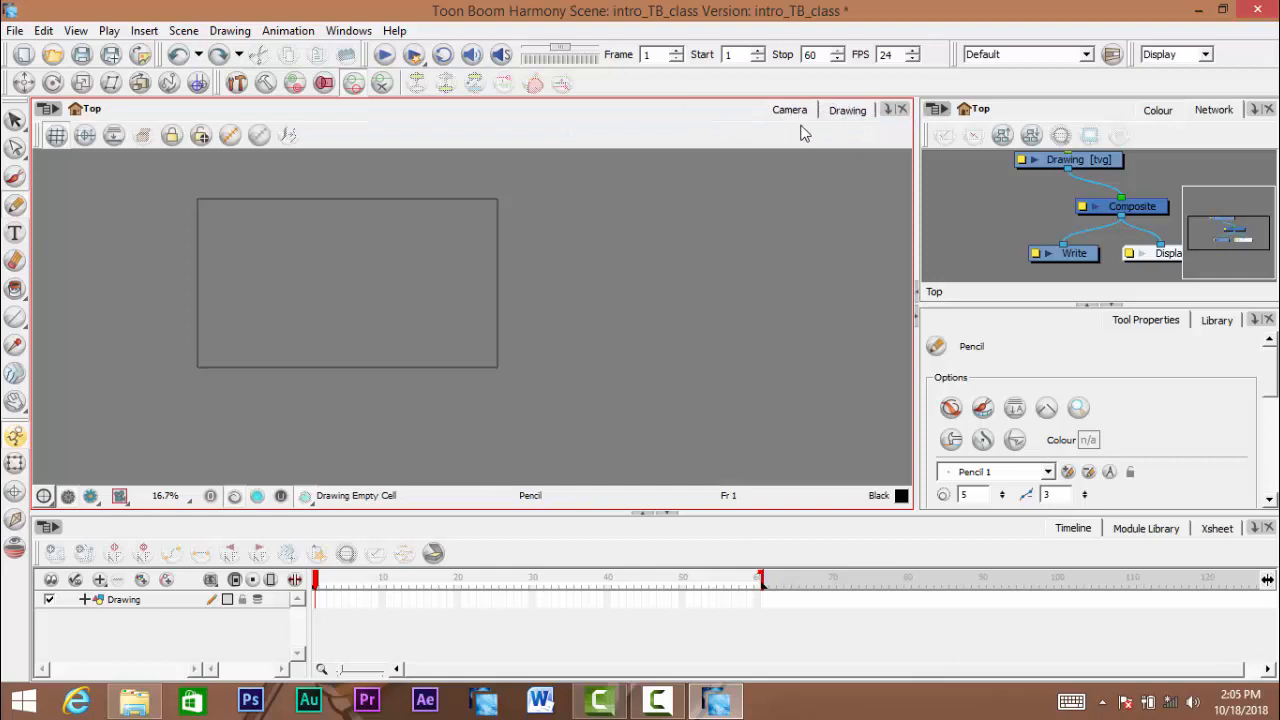
pyautogui.press('space')
pyautogui.moveTo(444, 277); pyautogui.dragTo(500, 288)
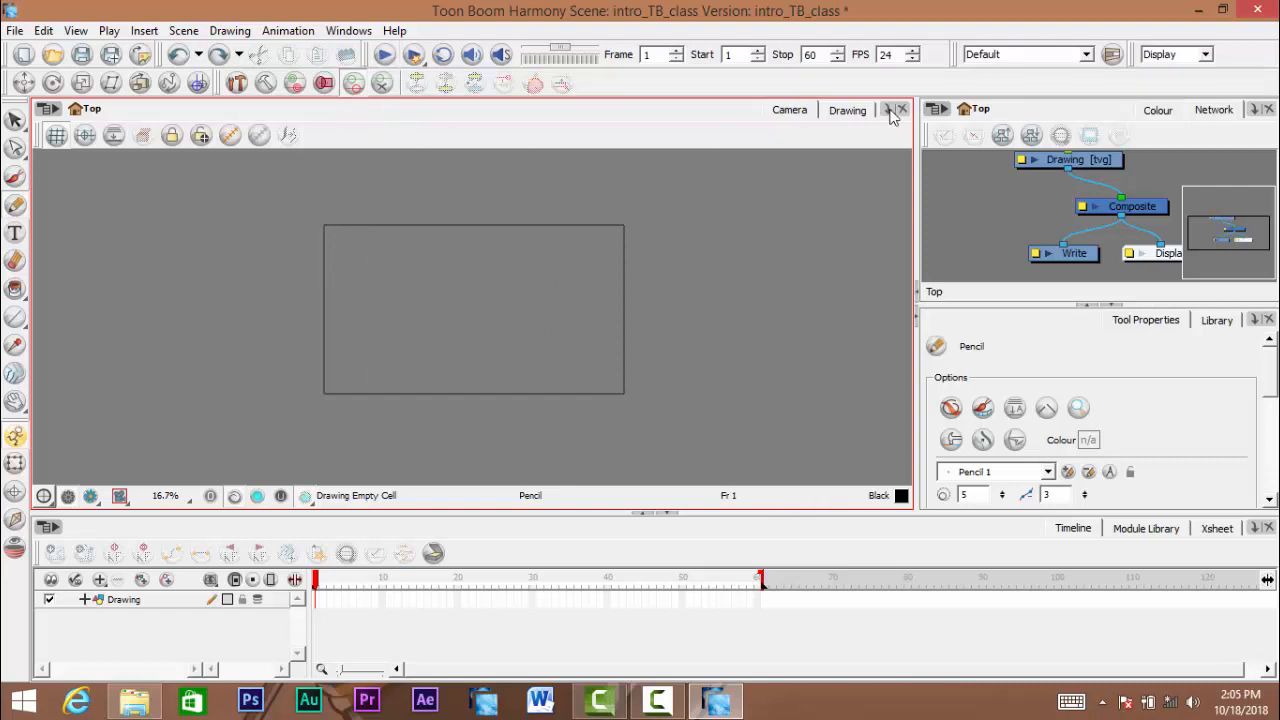
# - Switch to the Drawing view and enlarge the drawing grid to 150%
pyautogui.click(851, 112)
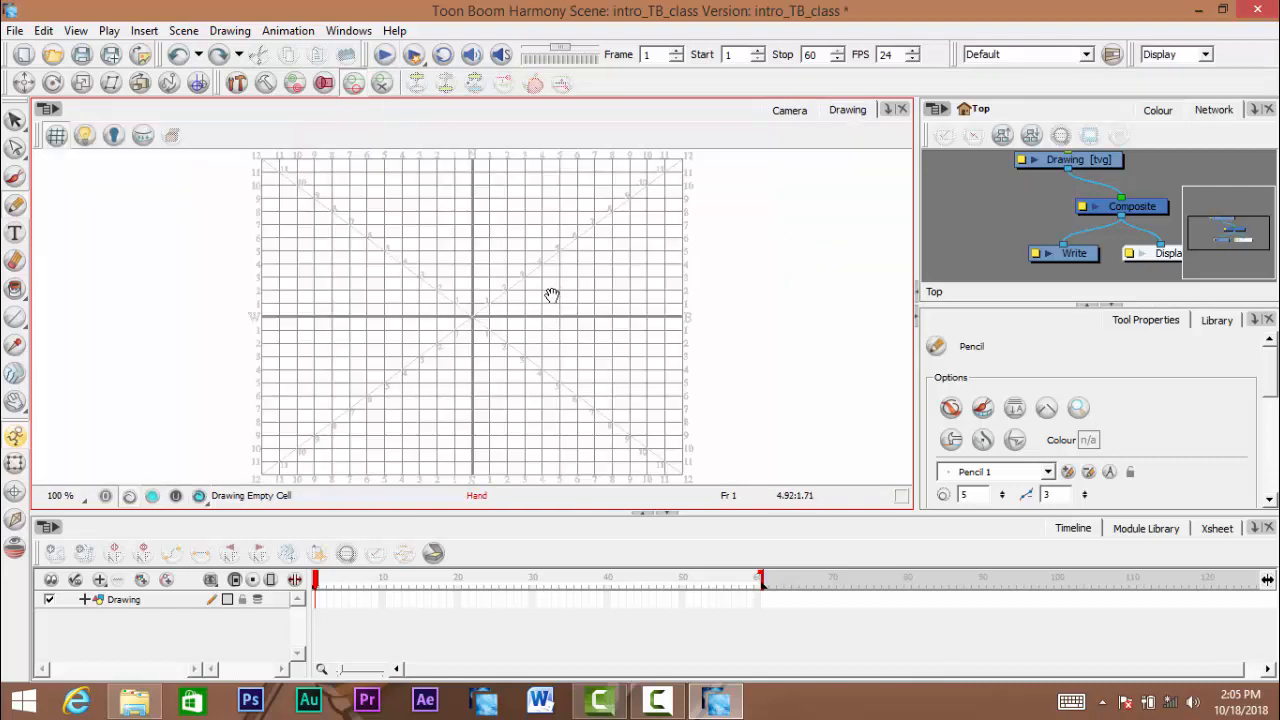
pyautogui.moveTo(551, 295)
pyautogui.mouseDown()
pyautogui.moveTo(545, 333)
pyautogui.moveTo(423, 271)
pyautogui.moveTo(420, 285)
pyautogui.moveTo(446, 294)
pyautogui.moveTo(464, 328)
pyautogui.mouseUp()
pyautogui.scroll(-1, 530, 325)
pyautogui.scroll(2, 451, 297)
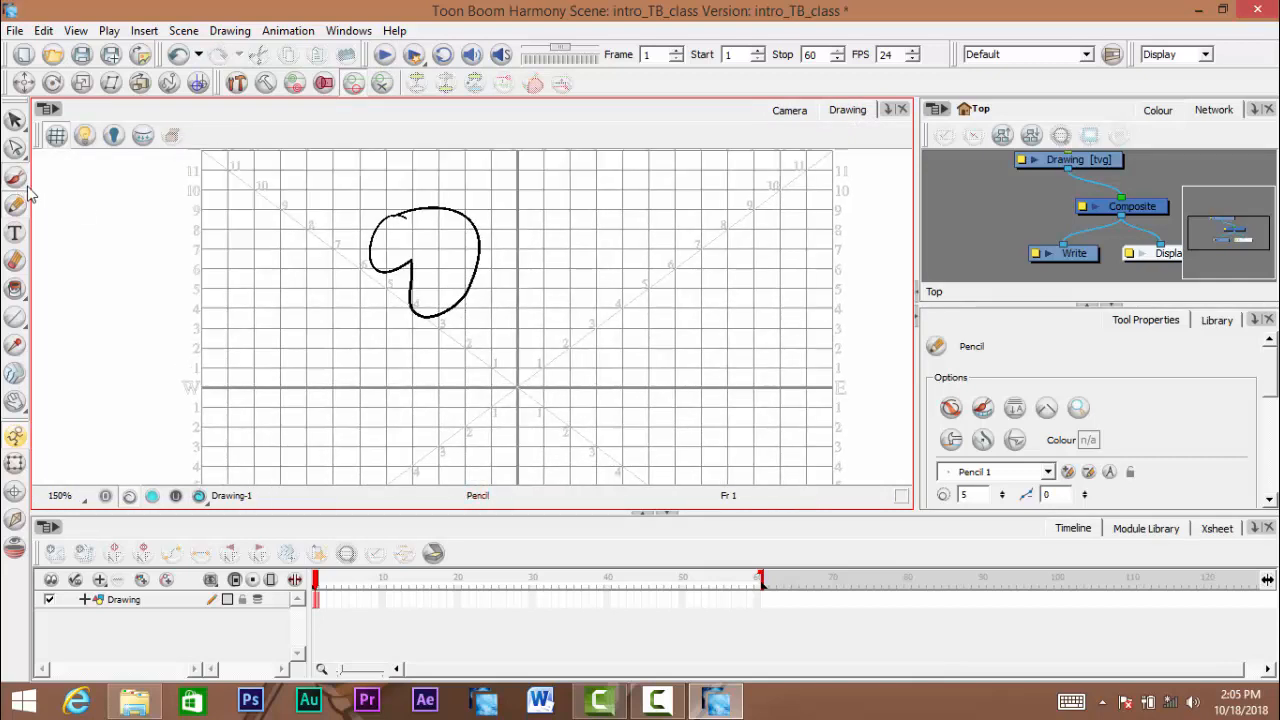
# - Undo the pencil test shape and draw a closed freehand shape with the Brush tool on frame 1, in the upper-left area of the grid
pyautogui.click(15, 178)
pyautogui.hotkey('ctrl', 'z')
pyautogui.moveTo(391, 218); pyautogui.dragTo(485, 312)
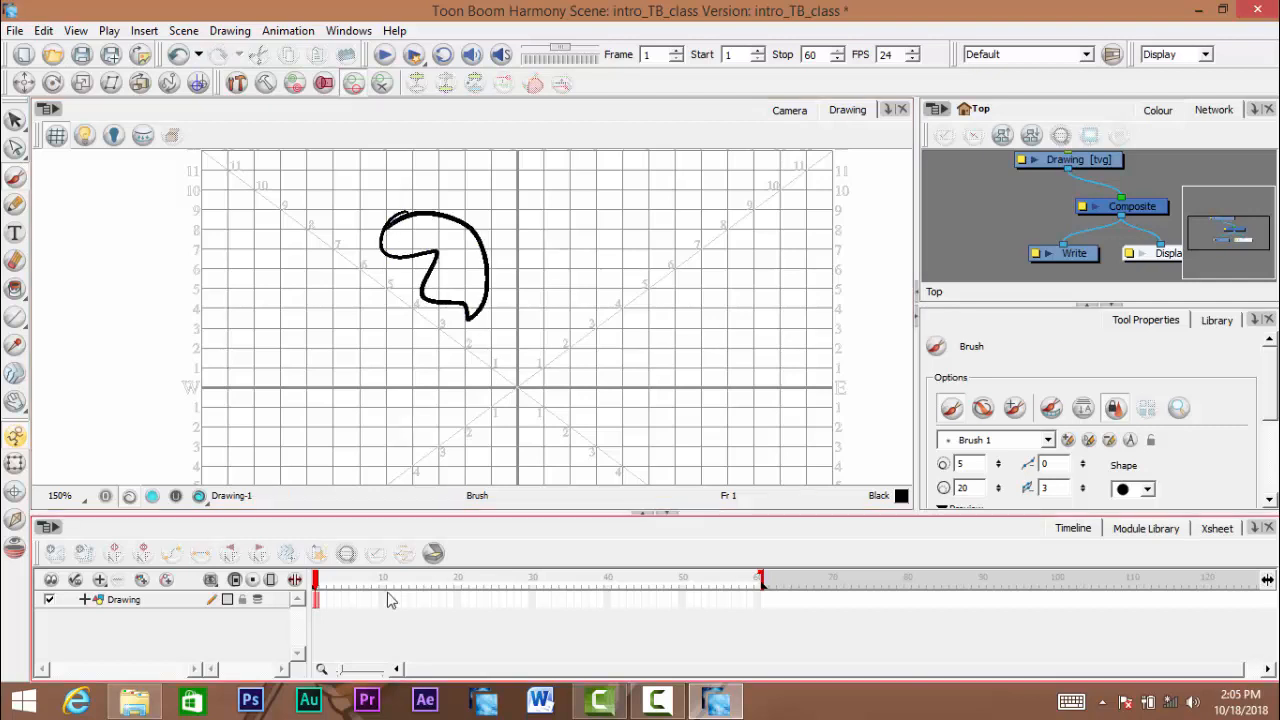
# - Turn on onion skin, draw test brush strokes on the frames following frame 1, and return to frame 1 with onion skin off
pyautogui.click(325, 578)
pyautogui.click(315, 578)
pyautogui.click(322, 578)
pyautogui.click(15, 548)
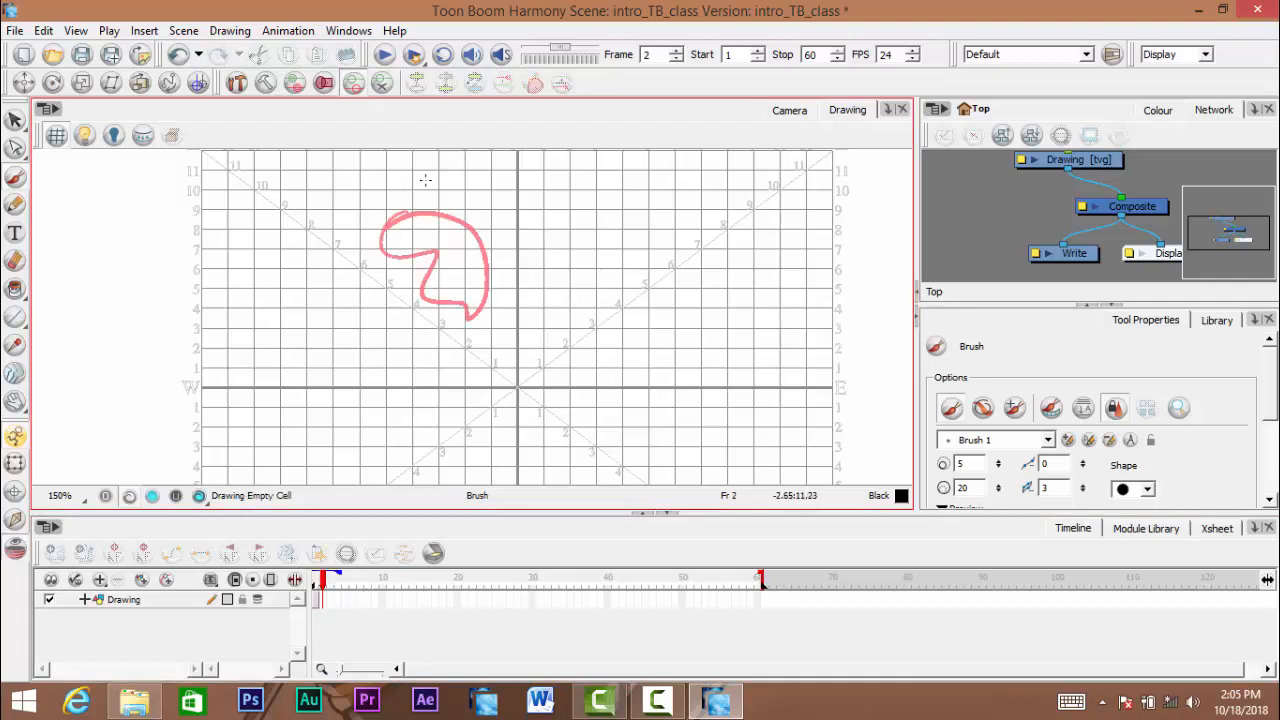
pyautogui.moveTo(434, 216)
pyautogui.mouseDown()
pyautogui.moveTo(402, 222)
pyautogui.moveTo(459, 237)
pyautogui.moveTo(499, 307)
pyautogui.moveTo(481, 200)
pyautogui.moveTo(453, 209)
pyautogui.moveTo(468, 193)
pyautogui.moveTo(493, 214)
pyautogui.moveTo(506, 273)
pyautogui.moveTo(510, 186)
pyautogui.moveTo(455, 192)
pyautogui.mouseUp()
pyautogui.click(330, 578)
pyautogui.moveTo(334, 581); pyautogui.dragTo(308, 584)
pyautogui.click(6, 543)
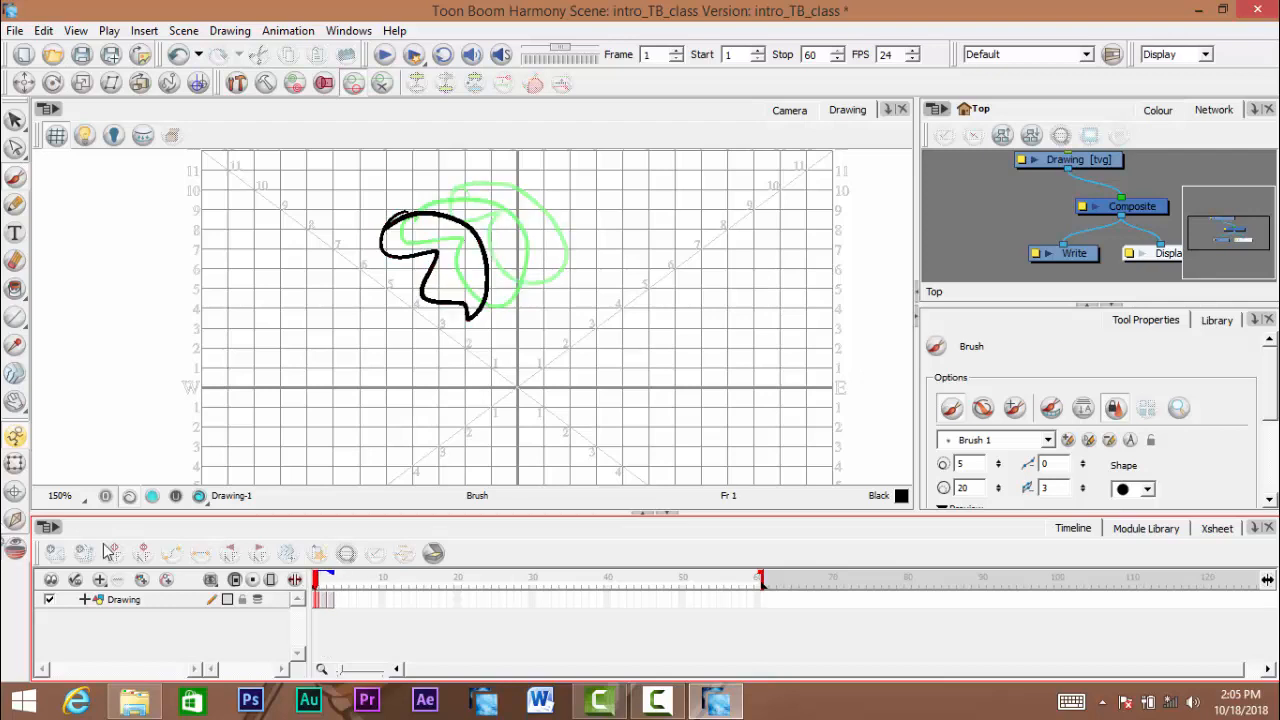
# - View the playhead's options without choosing any, and undo all the test brush drawings
pyautogui.rightClick(318, 586)
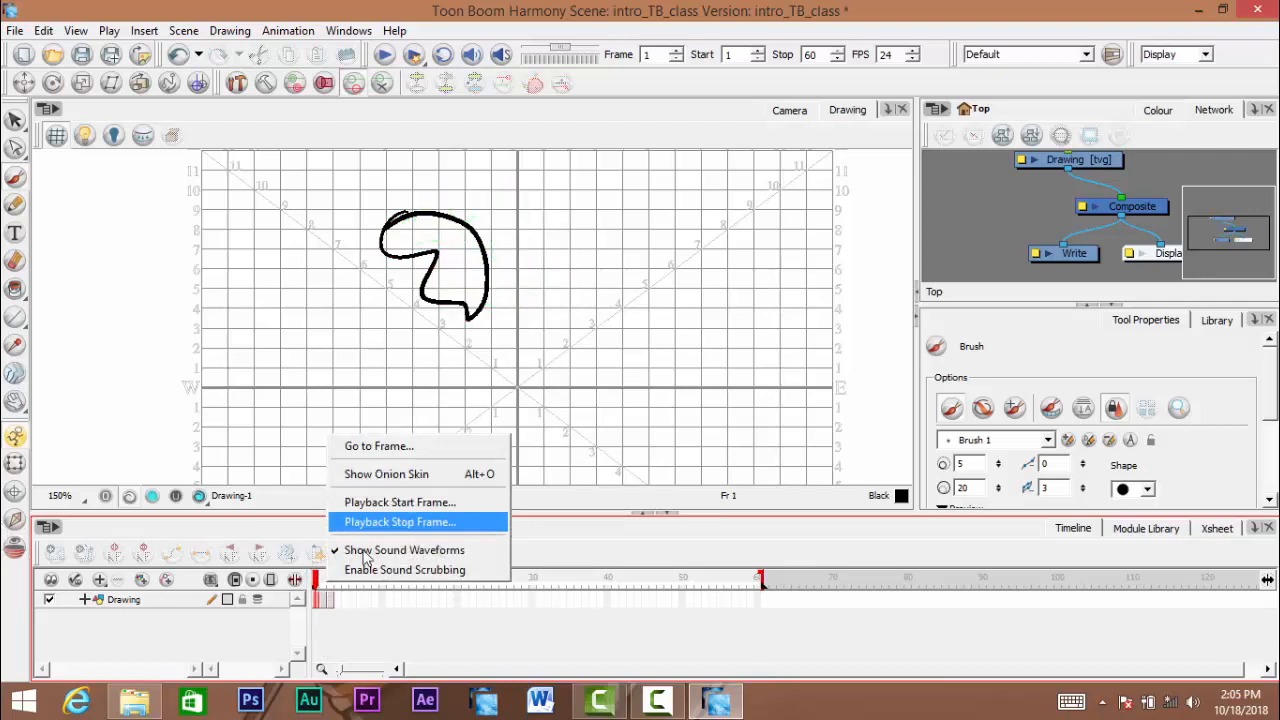
pyautogui.moveTo(318, 588)
pyautogui.mouseDown()
pyautogui.moveTo(329, 586)
pyautogui.moveTo(315, 586)
pyautogui.mouseUp()
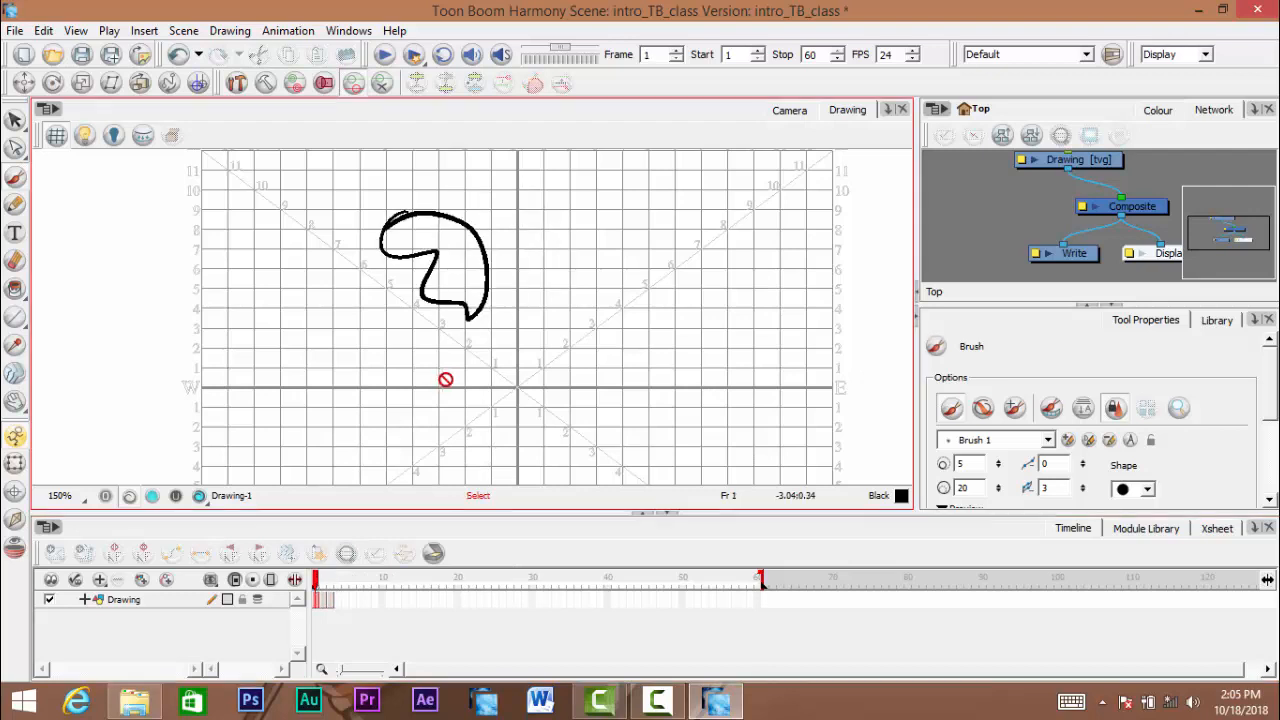
pyautogui.hotkey('ctrl', 'z')
pyautogui.hotkey('ctrl', 'z')
pyautogui.hotkey('ctrl', 'z')
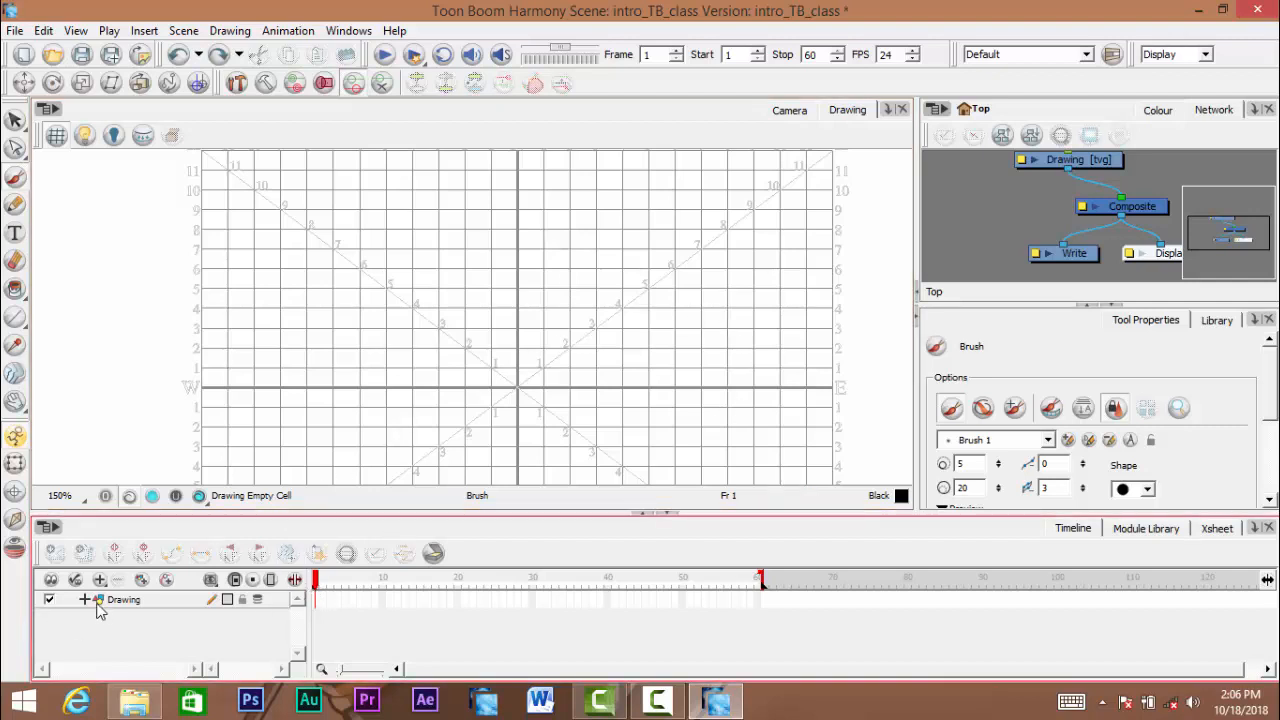
# - Select the Drawing layer and scrub the playhead through the timeline up to the end of the 60-frame scene and back to frame 1
pyautogui.click(128, 604)
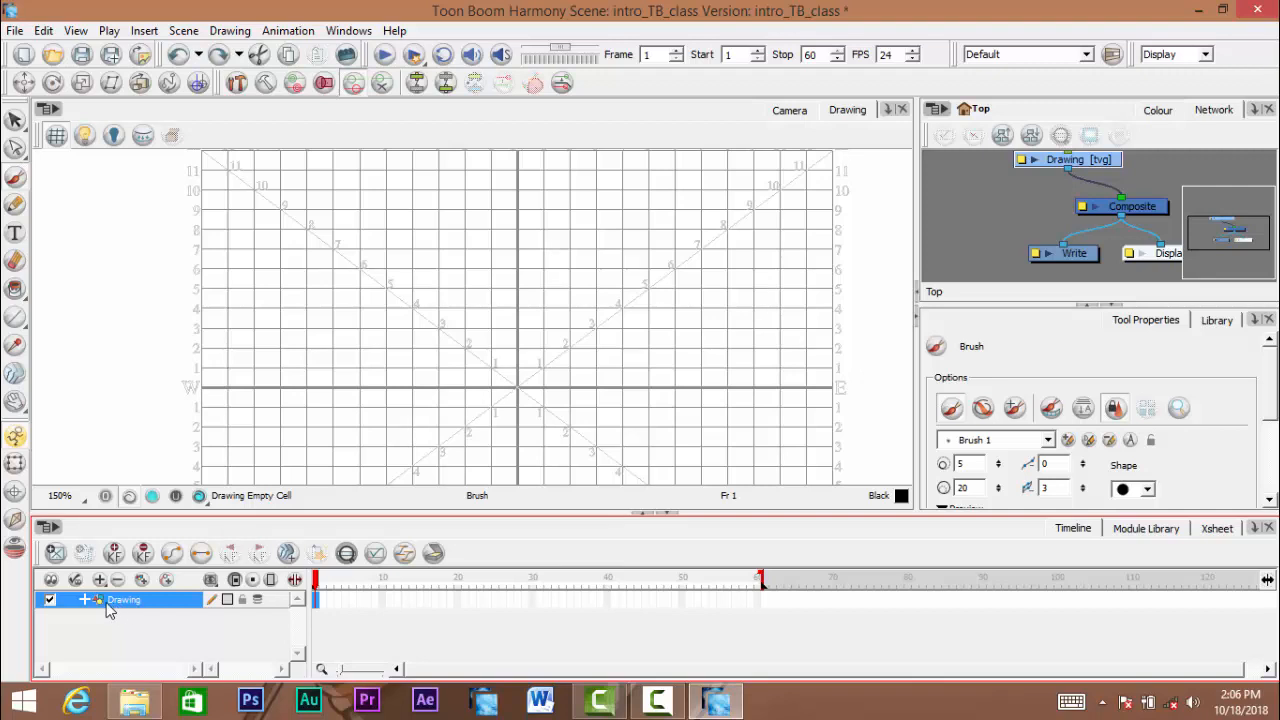
pyautogui.click(323, 581)
pyautogui.moveTo(321, 588); pyautogui.dragTo(121, 624)
pyautogui.moveTo(336, 590); pyautogui.dragTo(722, 578)
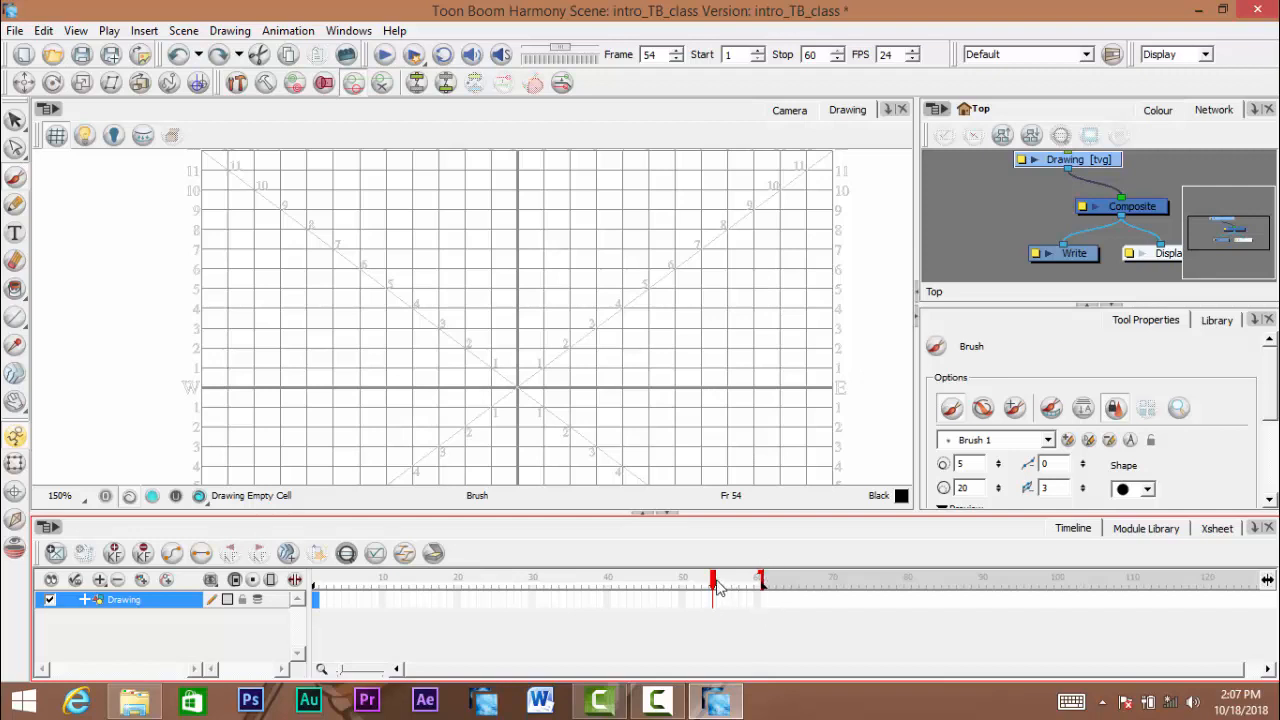
pyautogui.click(758, 580)
pyautogui.moveTo(758, 585); pyautogui.dragTo(668, 585)
pyautogui.moveTo(578, 621); pyautogui.dragTo(286, 651)
pyautogui.moveTo(337, 590); pyautogui.dragTo(450, 590)
pyautogui.click(316, 585)
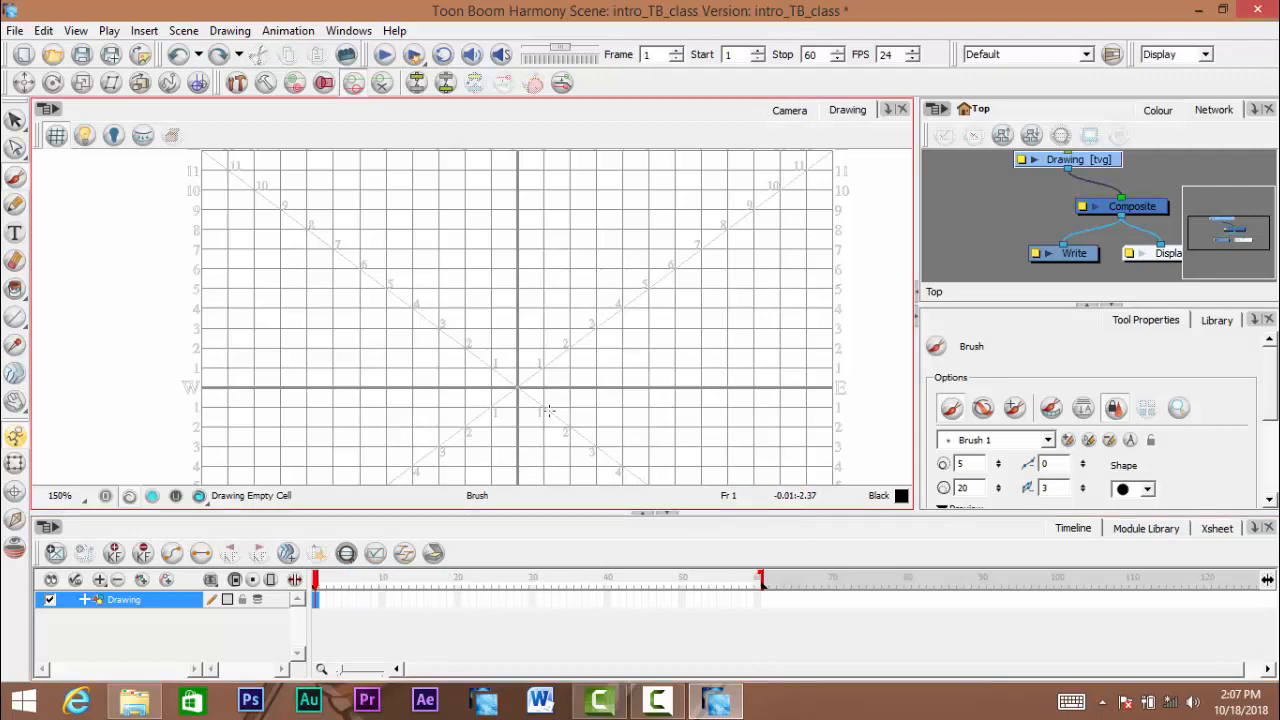
# - Scrub the playhead to frame 15 and back to frame 1, and save the scene
pyautogui.click(331, 585)
pyautogui.moveTo(344, 585); pyautogui.dragTo(422, 586)
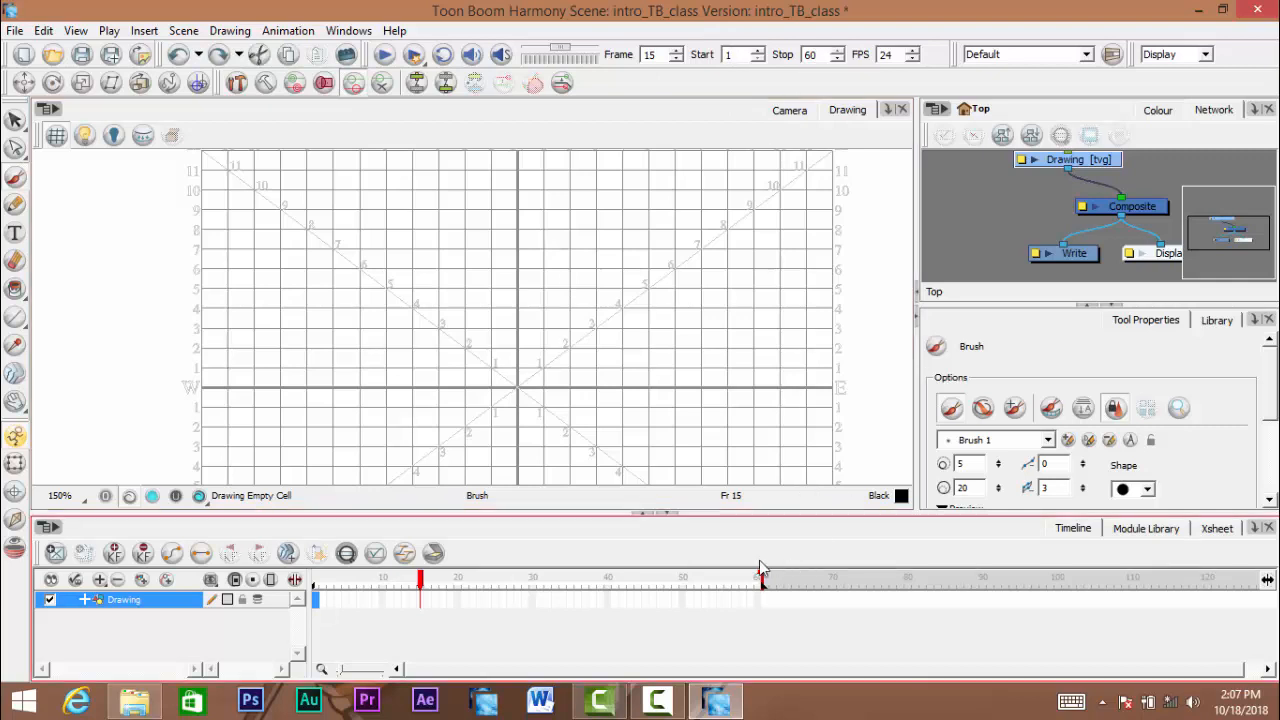
pyautogui.moveTo(421, 585); pyautogui.dragTo(229, 634)
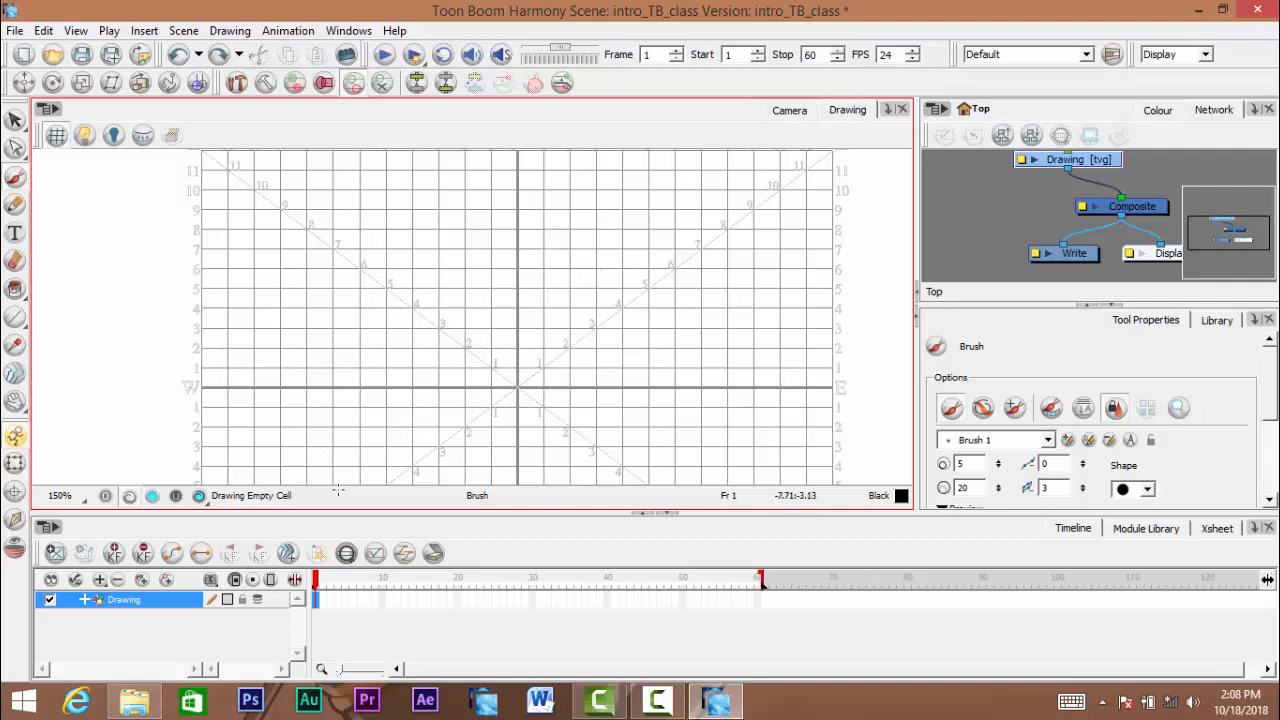
pyautogui.click(323, 583)
pyautogui.moveTo(333, 588)
pyautogui.mouseDown()
pyautogui.moveTo(550, 580)
pyautogui.moveTo(316, 580)
pyautogui.mouseUp()
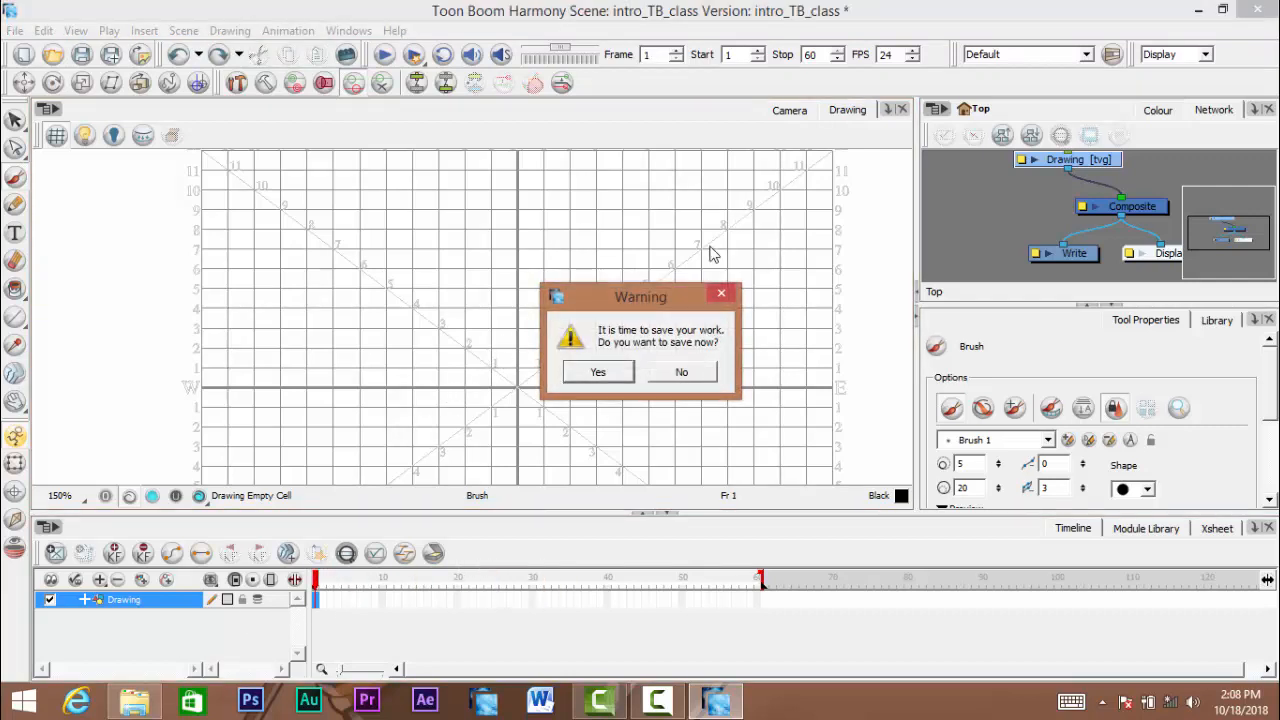
pyautogui.click(597, 374)
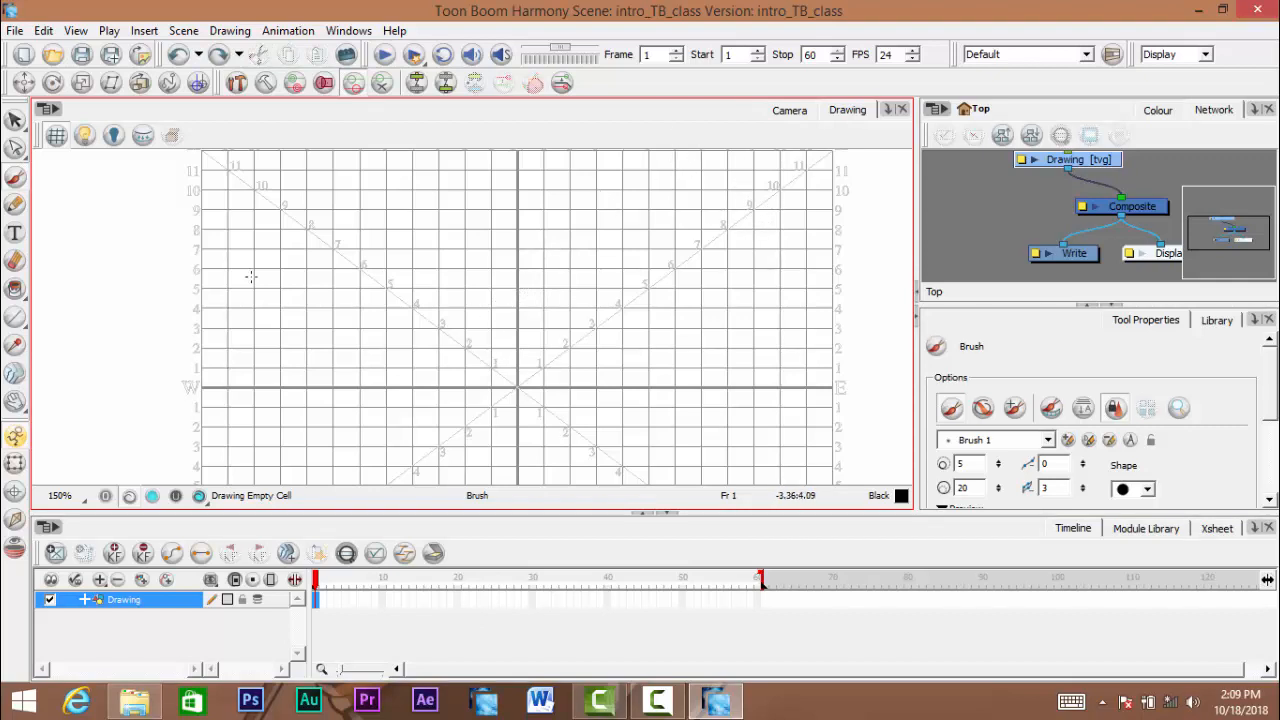
# - Pan and zoom the Drawing view to examine the whole field grid
pyautogui.press('space')
pyautogui.moveTo(484, 278)
pyautogui.mouseDown()
pyautogui.moveTo(498, 308)
pyautogui.moveTo(494, 277)
pyautogui.moveTo(526, 294)
pyautogui.moveTo(496, 295)
pyautogui.mouseUp()
pyautogui.scroll(-1, 476, 280)
pyautogui.scroll(-1, 499, 310)
pyautogui.scroll(-1, 502, 283)
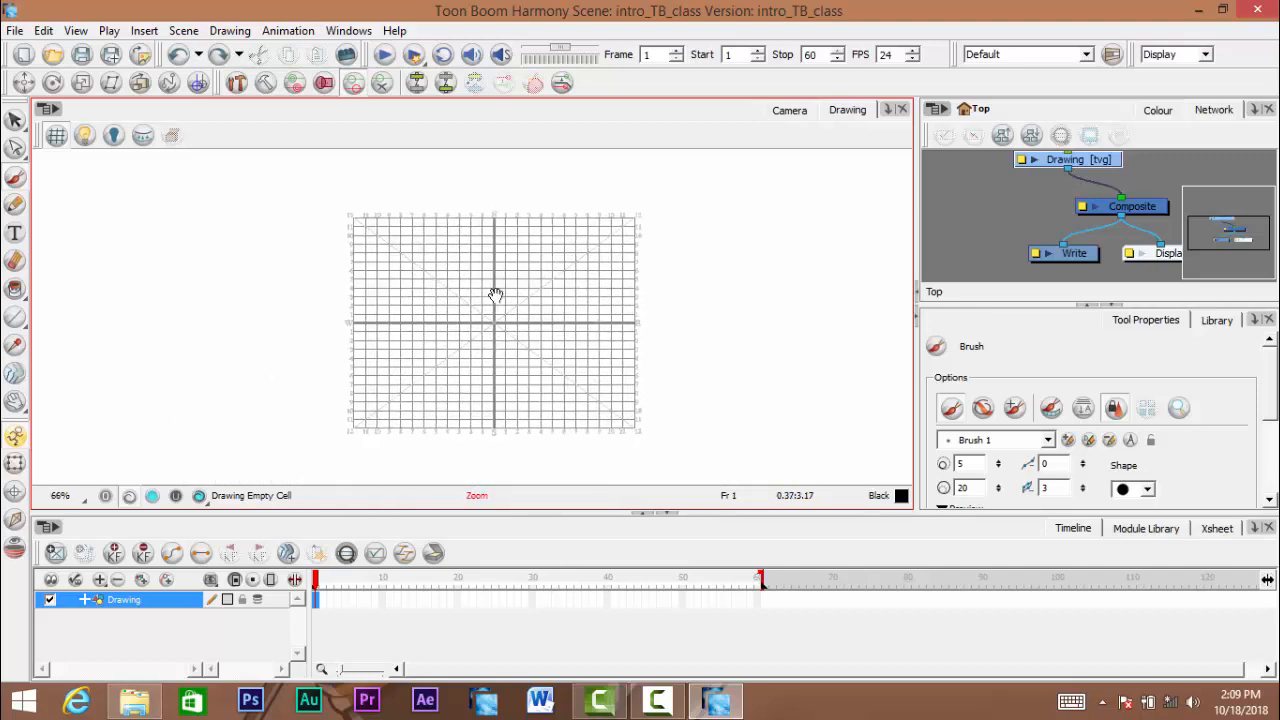
pyautogui.scroll(1, 503, 291)
pyautogui.scroll(-1, 503, 286)
pyautogui.scroll(1, 506, 297)
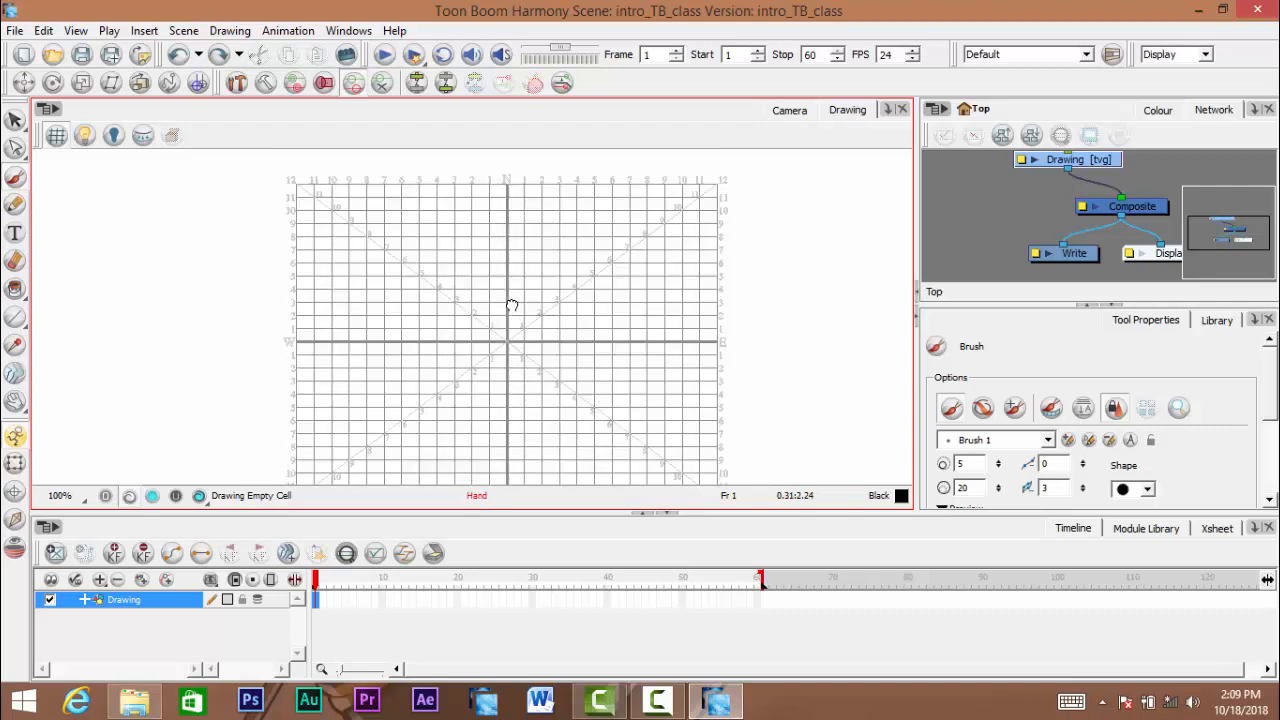
pyautogui.scroll(-1, 509, 305)
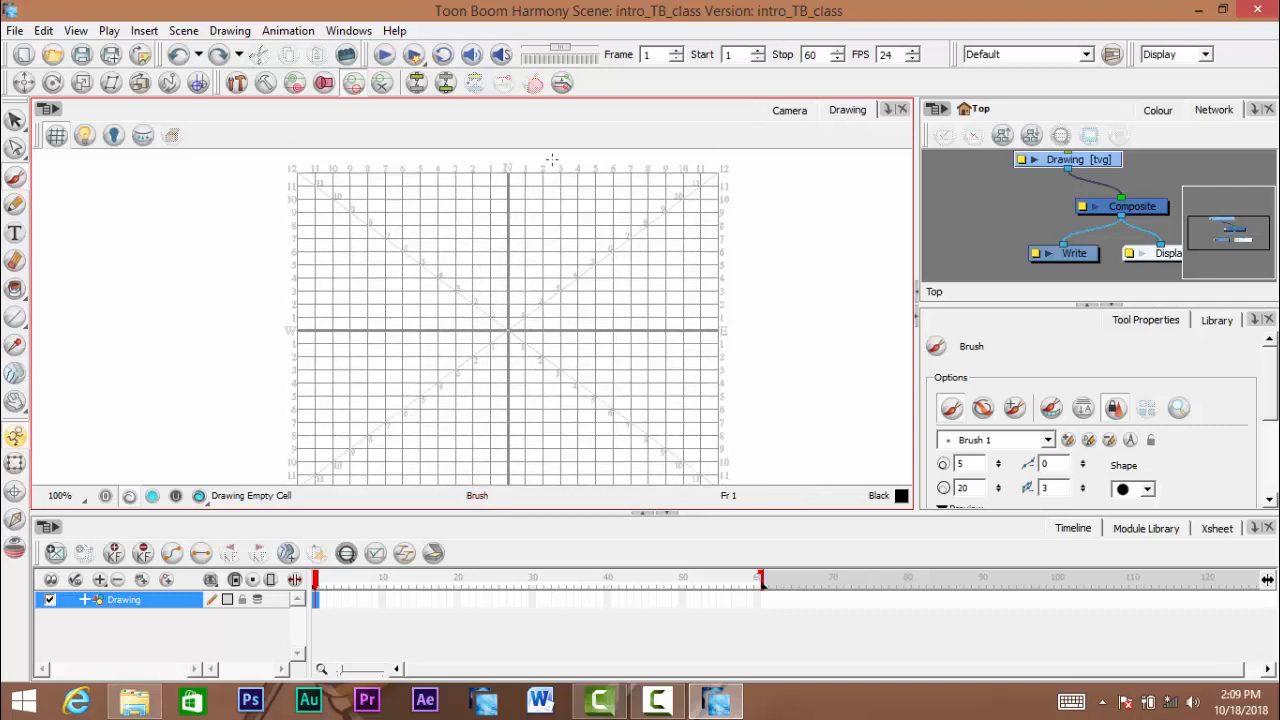
# - Toggle the grid in the Drawing view, leave it hidden, and compare the Camera and Drawing views
pyautogui.click(56, 136)
pyautogui.click(56, 136)
pyautogui.click(56, 136)
pyautogui.click(56, 136)
pyautogui.click(789, 110)
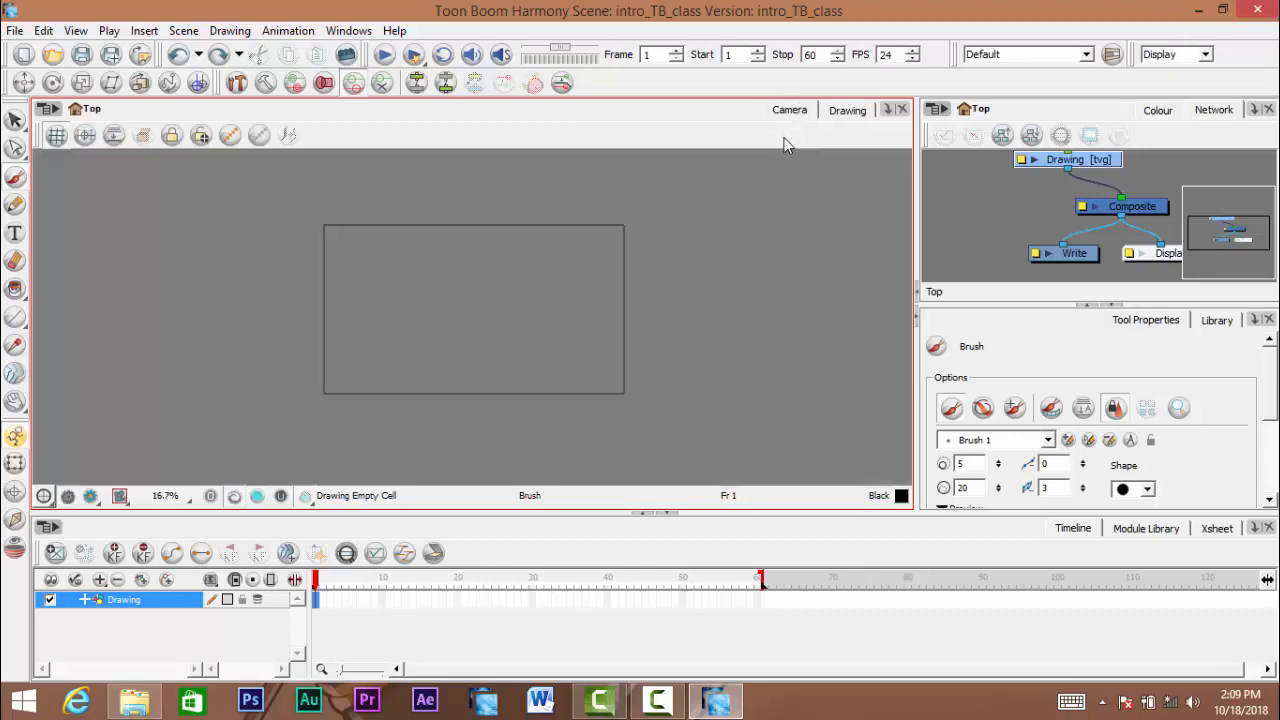
pyautogui.click(848, 113)
pyautogui.click(56, 136)
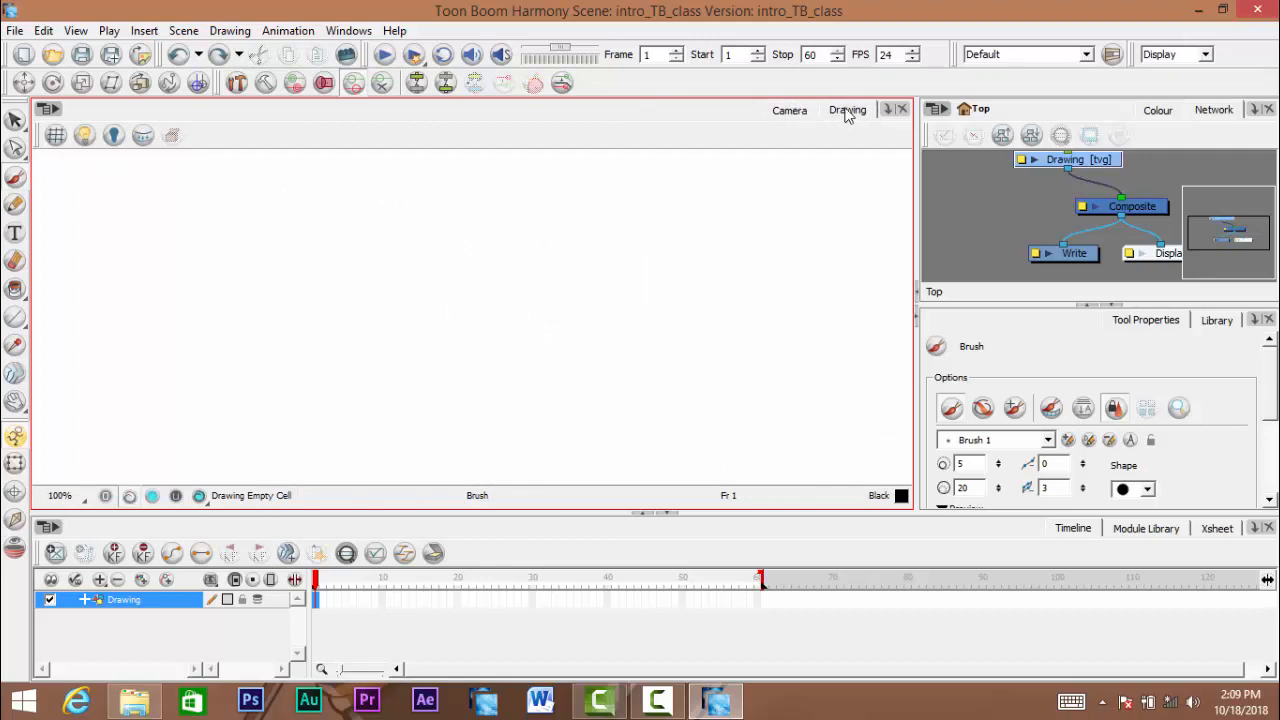
pyautogui.click(798, 118)
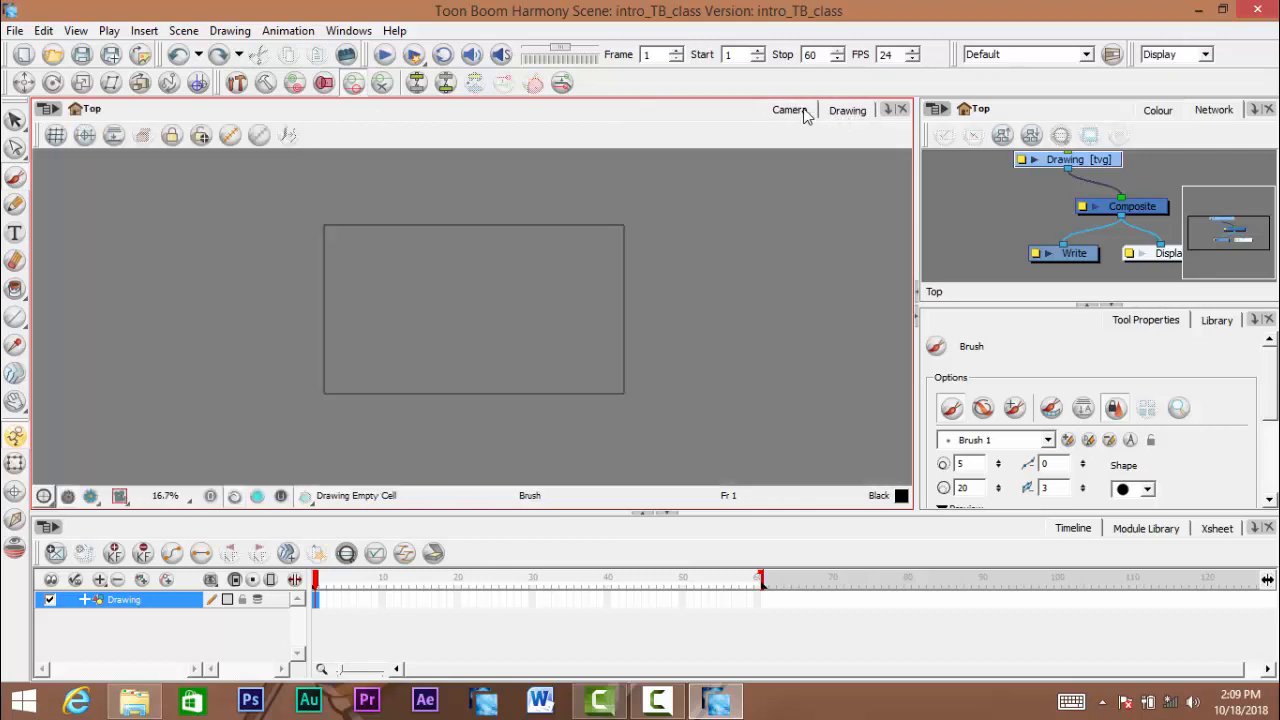
pyautogui.click(846, 114)
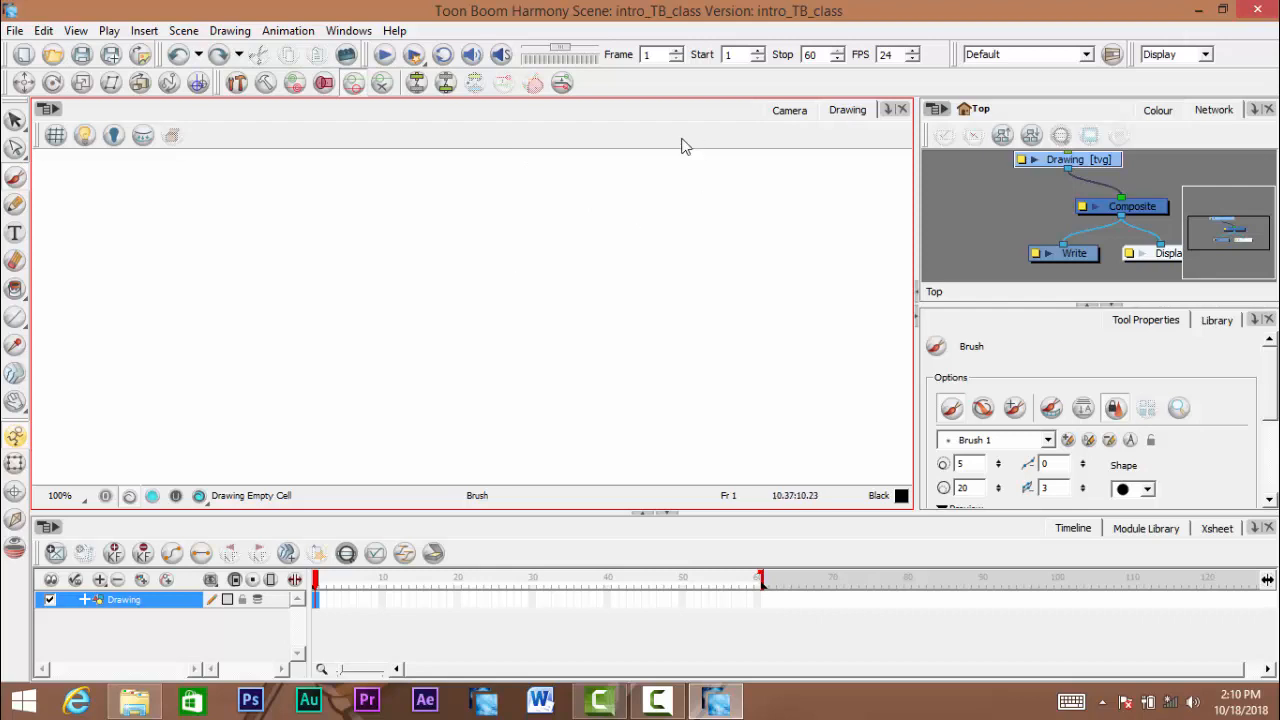
# - Switch to the Camera view and scrub the playhead around the start of the timeline, returning it to frame 1
pyautogui.click(790, 112)
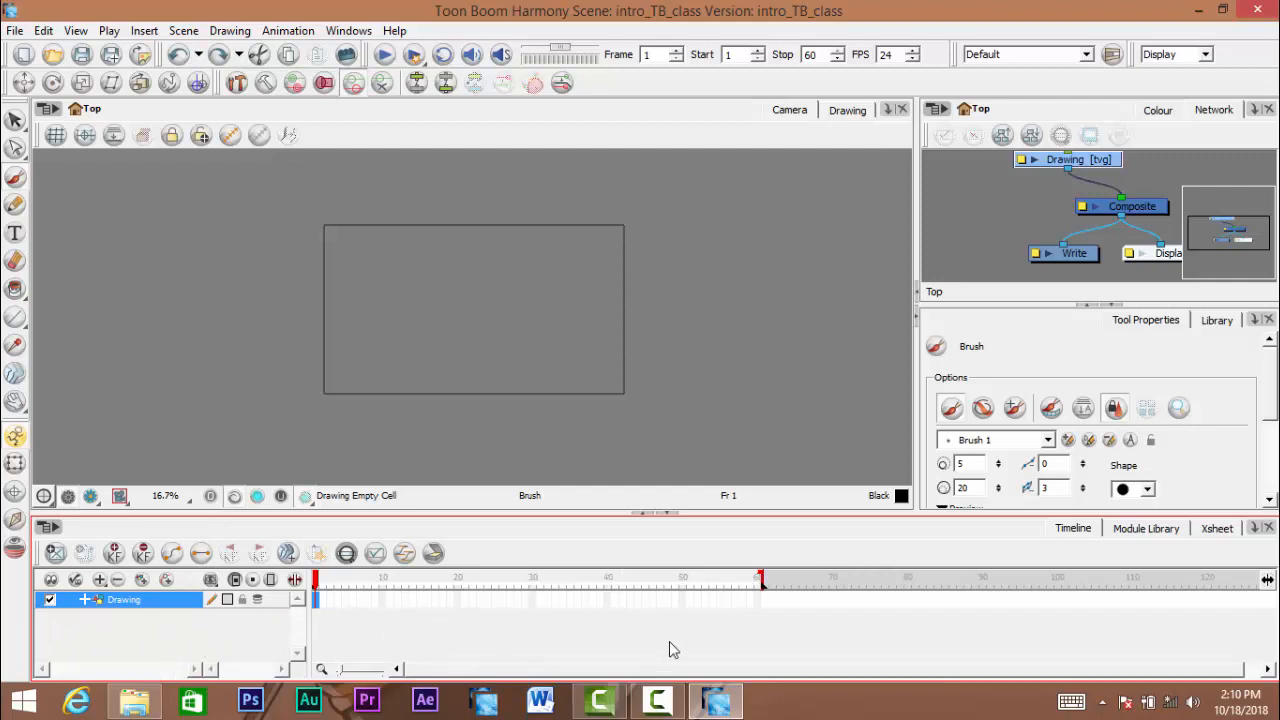
pyautogui.click(323, 586)
pyautogui.moveTo(330, 584); pyautogui.dragTo(291, 603)
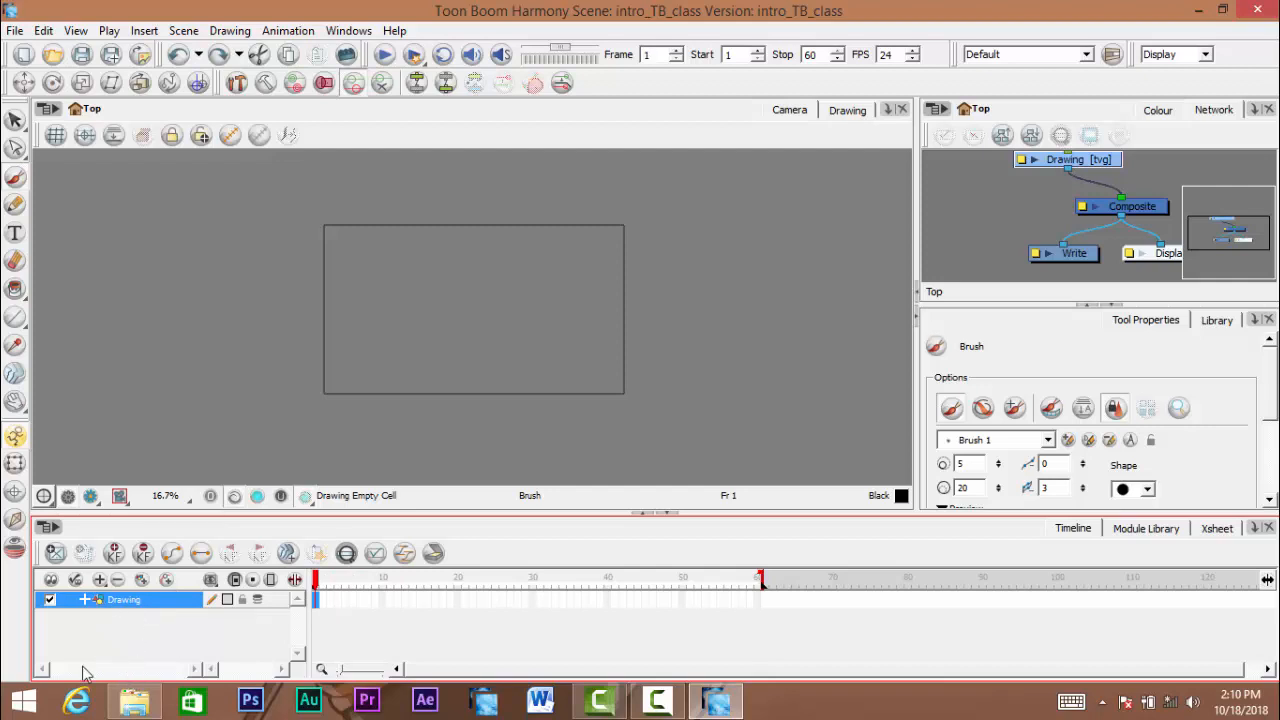
# - Add several drawing layers above the existing Drawing layer in the timeline
pyautogui.click(143, 580)
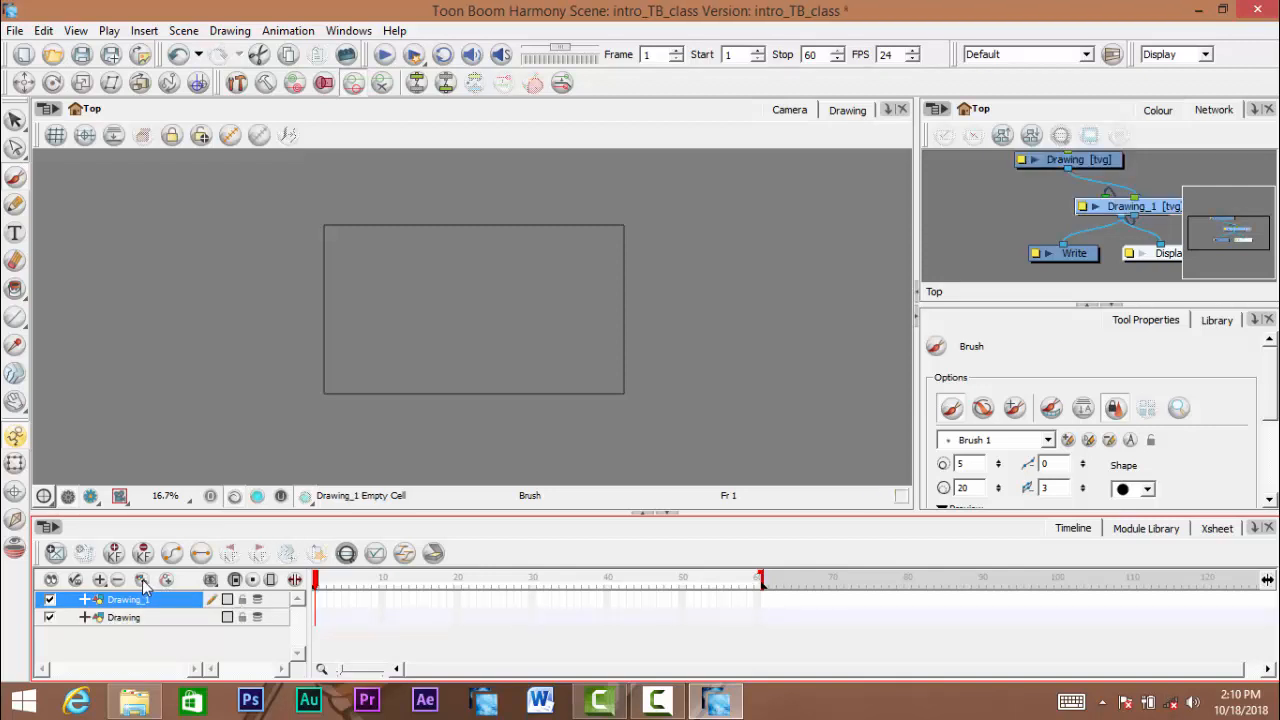
pyautogui.click(142, 580)
pyautogui.click(142, 579)
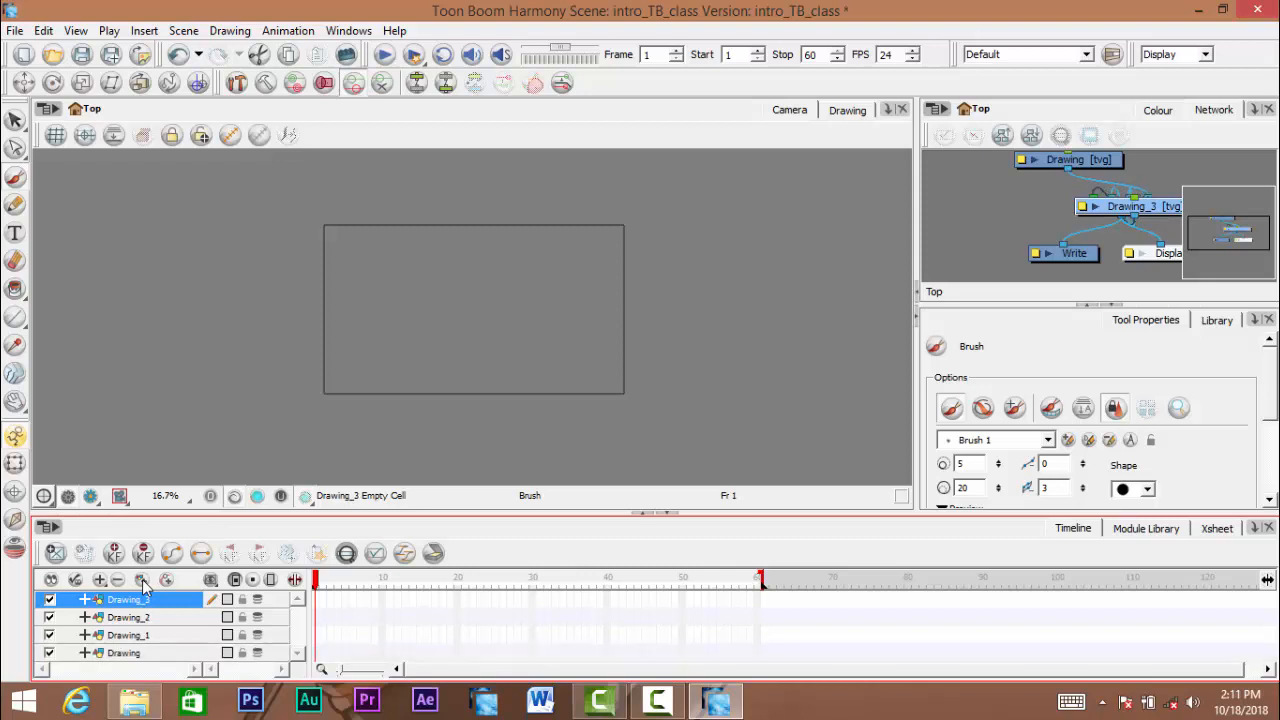
pyautogui.click(142, 579)
pyautogui.click(142, 579)
pyautogui.click(142, 579)
# - Undo the added drawing layers until only the original Drawing layer remains
pyautogui.hotkey('ctrl', 'z')
pyautogui.hotkey('ctrl', 'z')
pyautogui.hotkey('ctrl', 'z')
pyautogui.hotkey('ctrl', 'z')
pyautogui.hotkey('ctrl', 'z')
pyautogui.hotkey('ctrl', 'z')
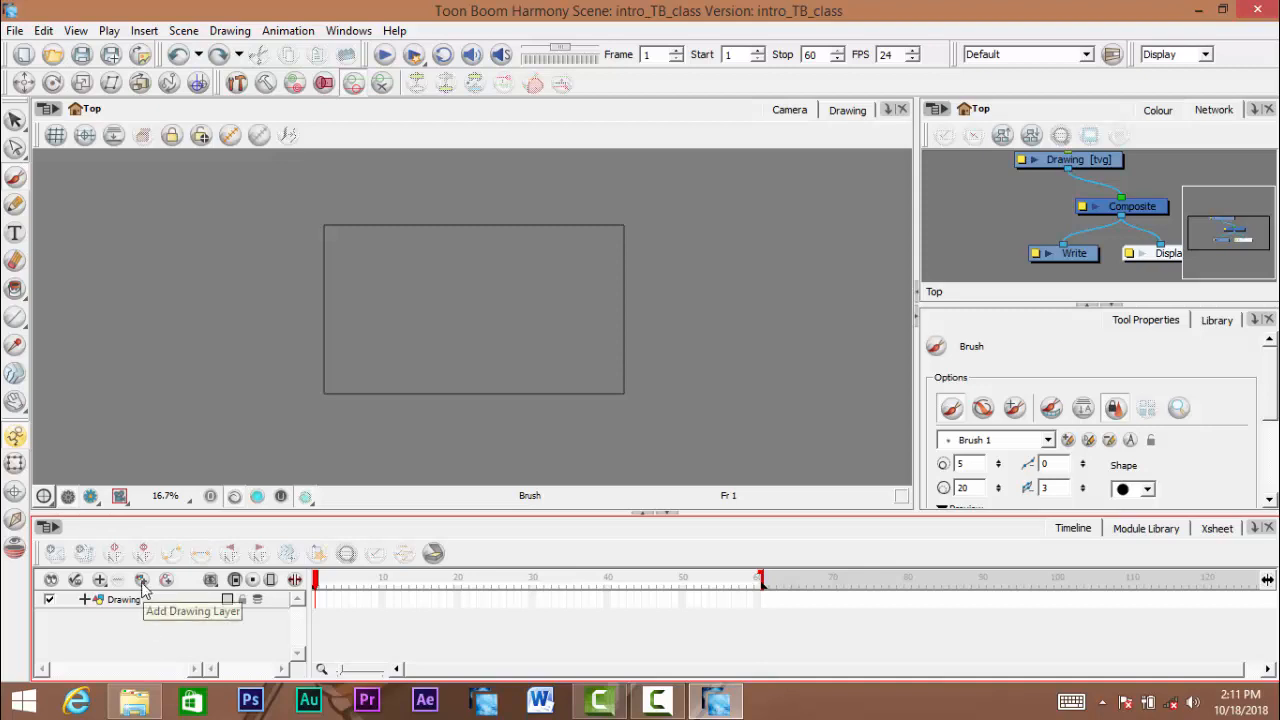
# - Add drawing layers up to Drawing_5 above the Drawing layer, and undo all of them
pyautogui.click(141, 581)
pyautogui.click(141, 581)
pyautogui.click(141, 581)
pyautogui.click(141, 581)
pyautogui.click(141, 582)
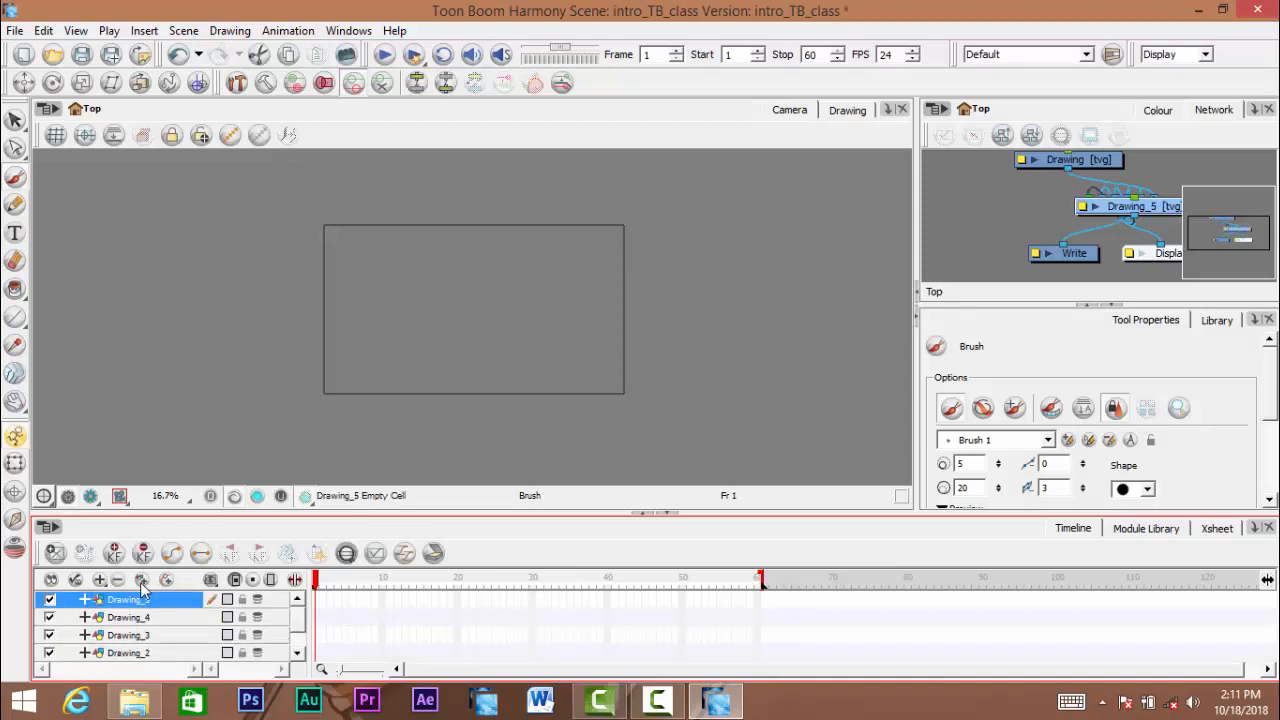
pyautogui.hotkey('ctrl', 'z')
pyautogui.hotkey('ctrl', 'z')
pyautogui.hotkey('ctrl', 'z')
pyautogui.hotkey('ctrl', 'z')
pyautogui.hotkey('ctrl', 'z')
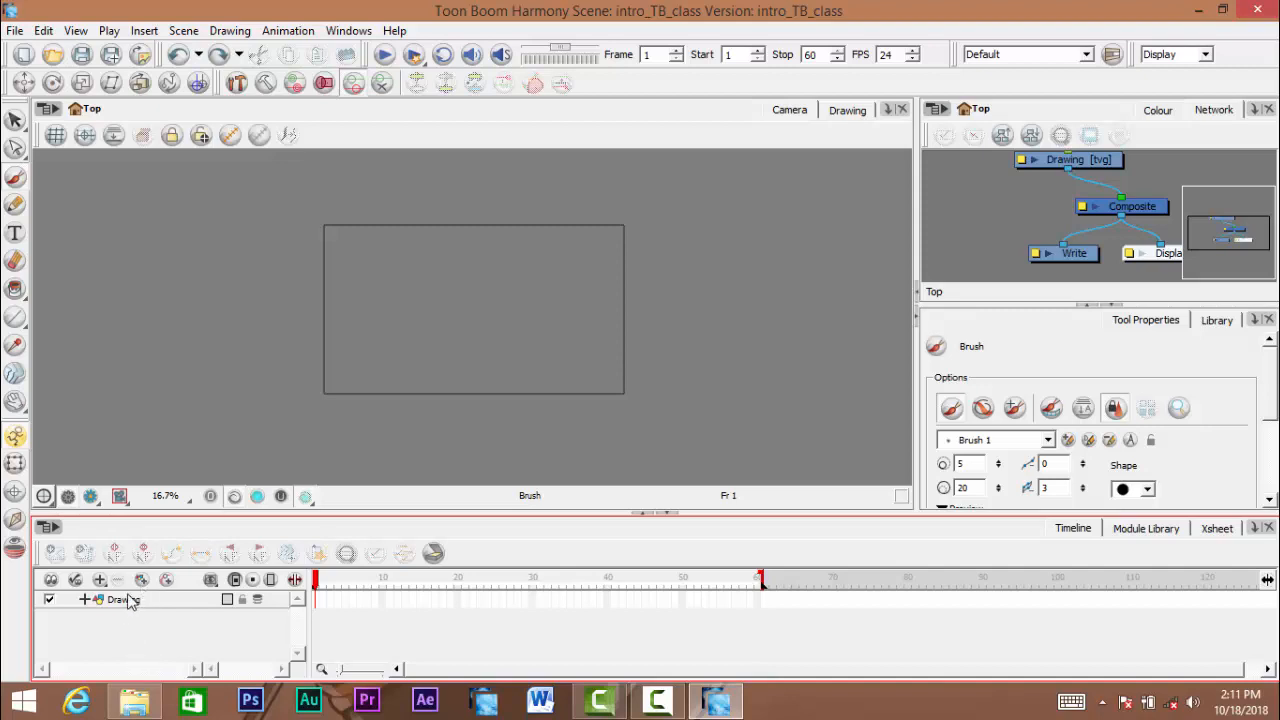
# - Add seven drawing layers, up to Drawing_7, and scroll through the layer list
pyautogui.click(141, 581)
pyautogui.click(141, 581)
pyautogui.click(141, 581)
pyautogui.click(141, 581)
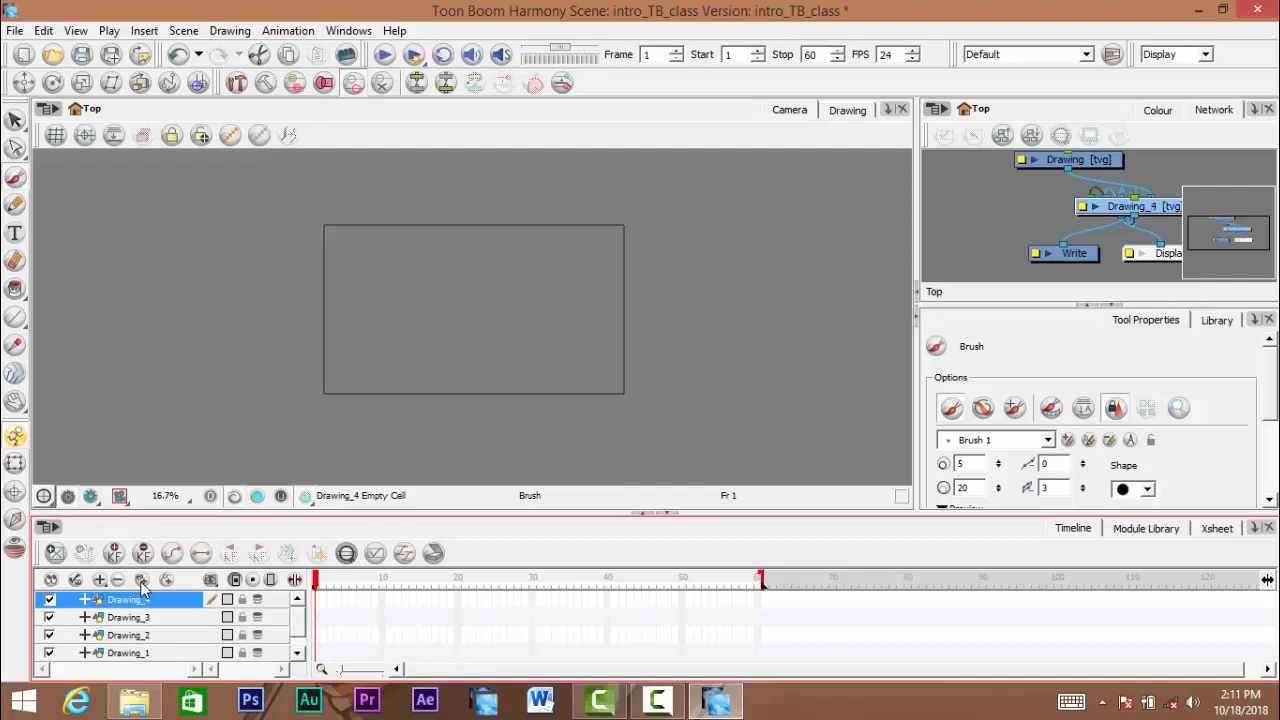
pyautogui.click(141, 581)
pyautogui.click(141, 581)
pyautogui.click(141, 581)
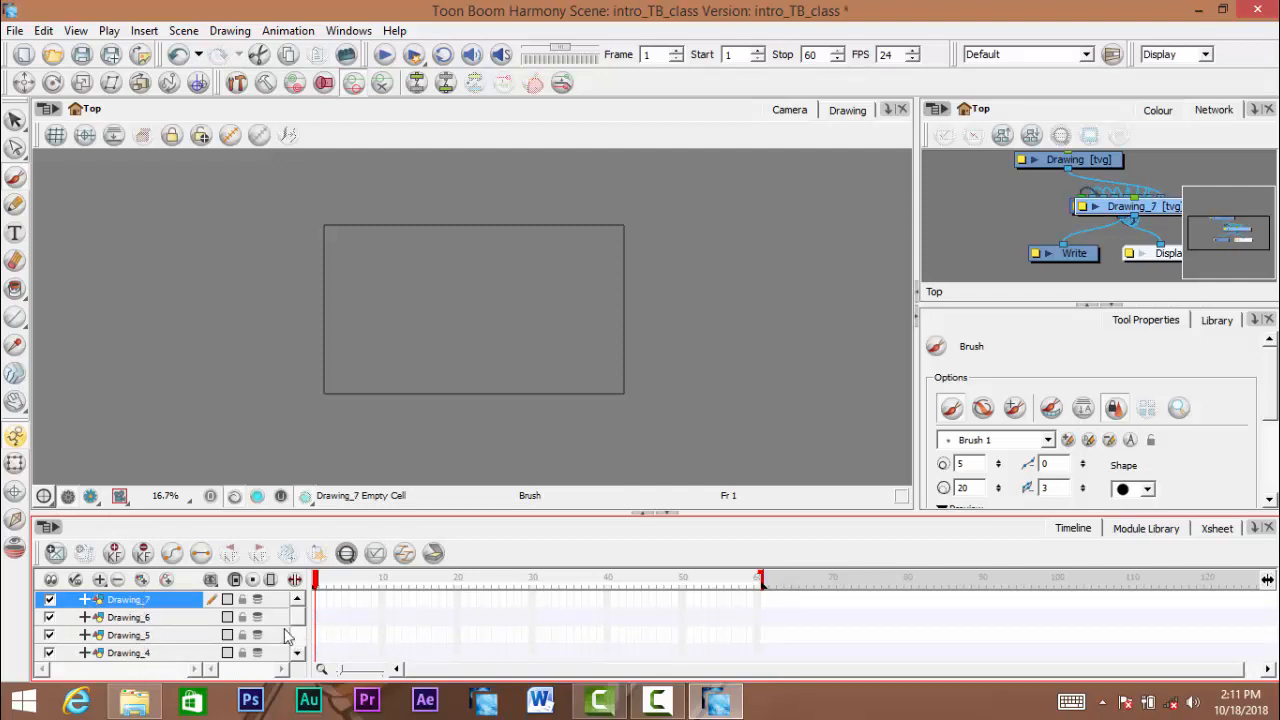
pyautogui.moveTo(299, 619)
pyautogui.mouseDown()
pyautogui.moveTo(299, 646)
pyautogui.moveTo(298, 616)
pyautogui.mouseUp()
# - Undo all seven added layers, leaving only the original Drawing layer
pyautogui.hotkey('ctrl', 'z')
pyautogui.hotkey('ctrl', 'z')
pyautogui.hotkey('ctrl', 'z')
pyautogui.hotkey('ctrl', 'z')
pyautogui.hotkey('ctrl', 'z')
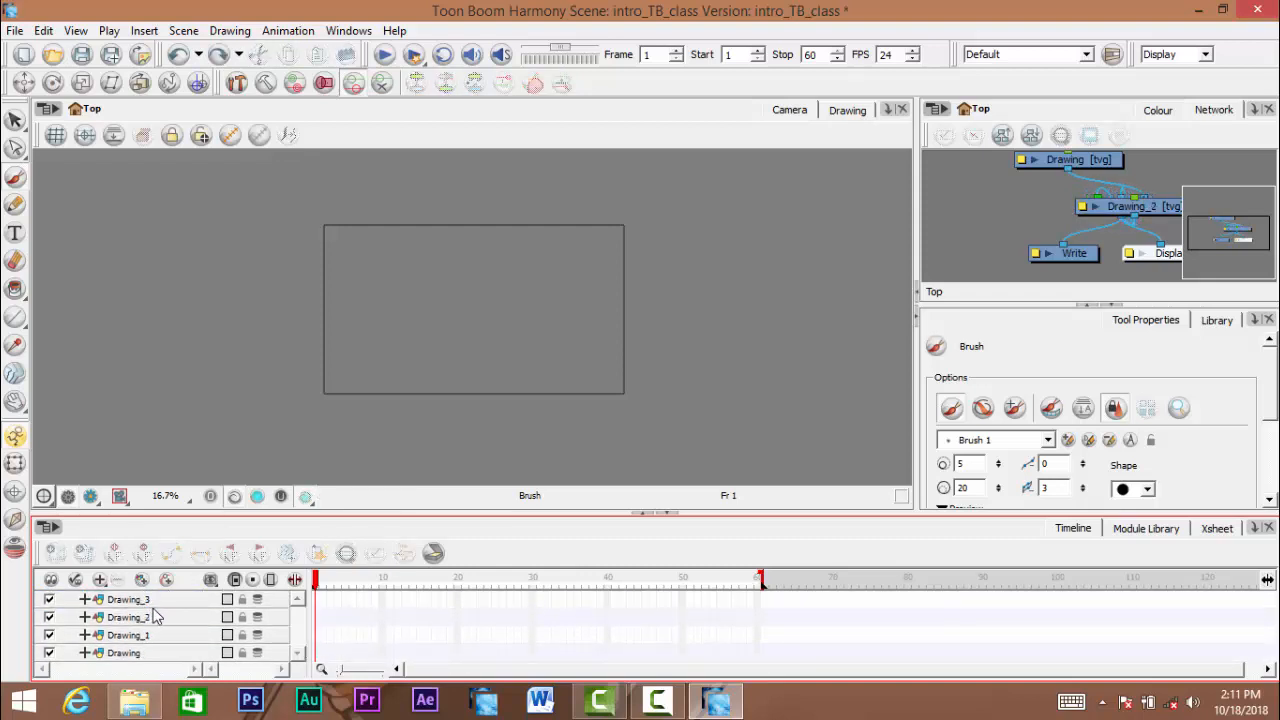
pyautogui.hotkey('ctrl', 'z')
pyautogui.hotkey('ctrl', 'z')
pyautogui.hotkey('ctrl', 'z')
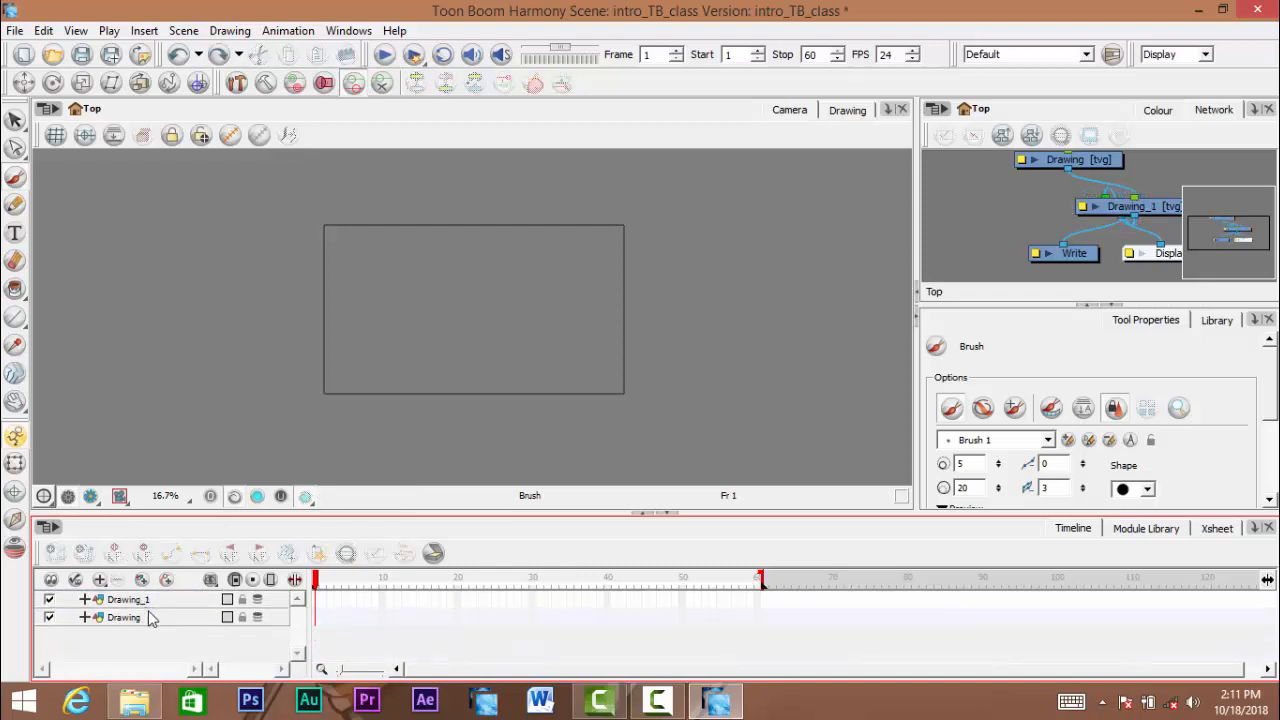
# - Select frame 1 of the Drawing layer and add two drawing layers above it
pyautogui.moveTo(318, 590)
pyautogui.mouseDown()
pyautogui.moveTo(703, 598)
pyautogui.moveTo(315, 595)
pyautogui.mouseUp()
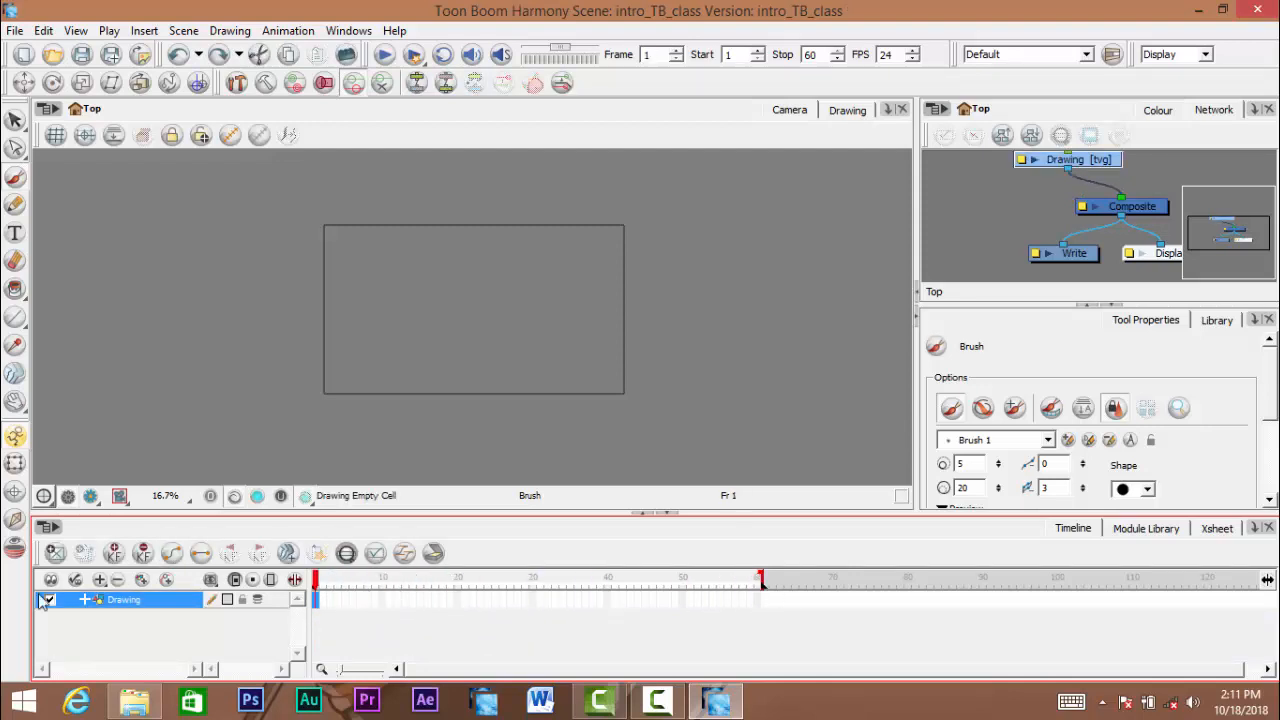
pyautogui.click(130, 630)
pyautogui.click(143, 581)
pyautogui.click(144, 581)
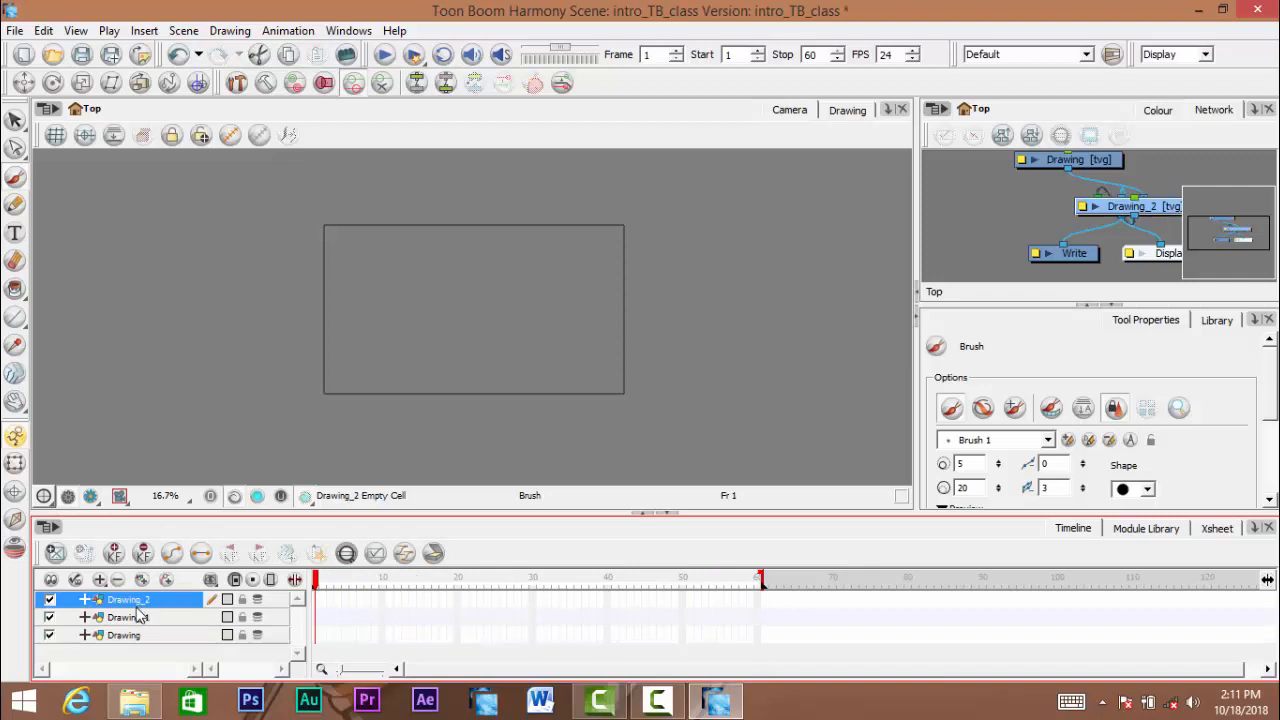
# - Select the Drawing_1, Drawing_2 and Drawing layers in turn to compare them, ending on Drawing_2
pyautogui.click(130, 617)
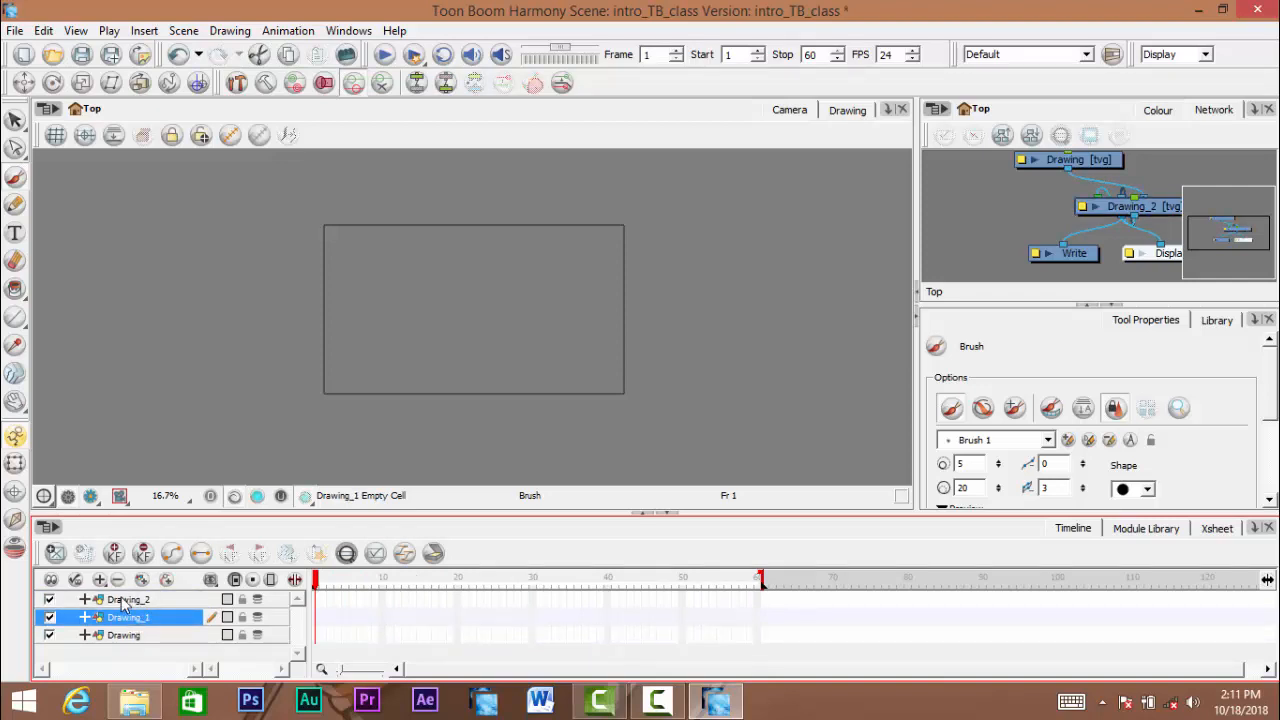
pyautogui.click(124, 600)
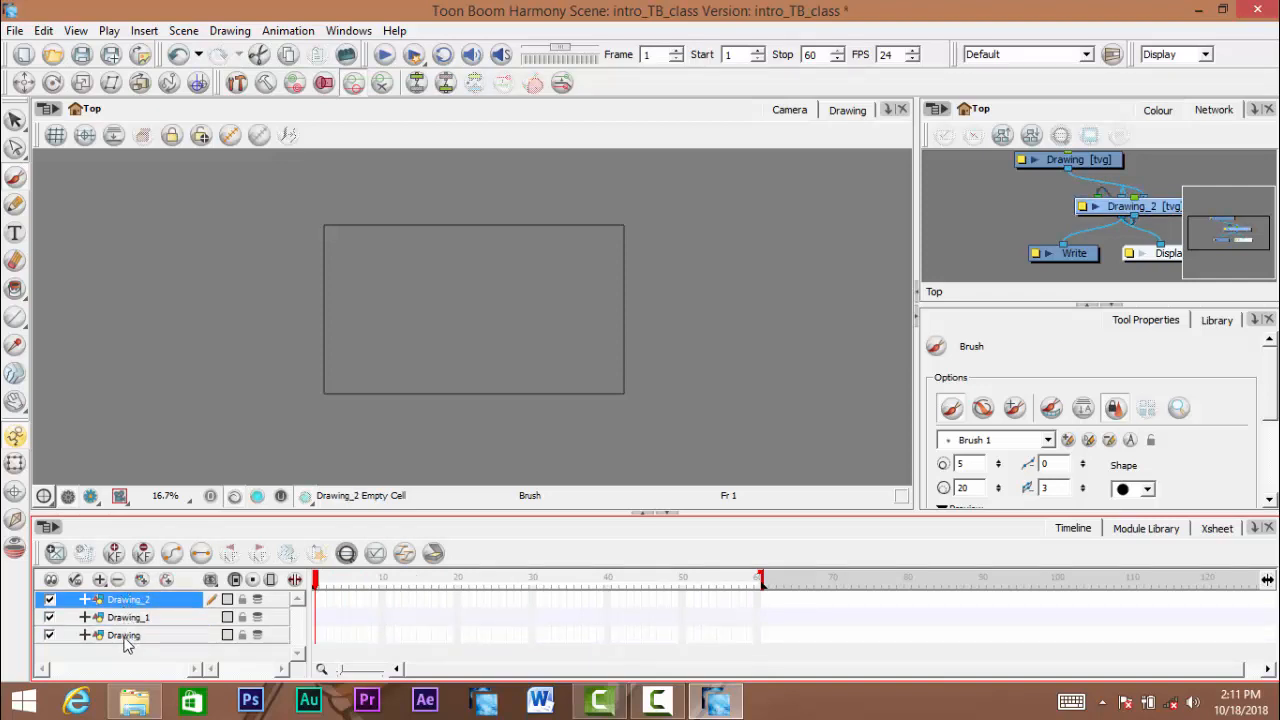
pyautogui.click(124, 636)
pyautogui.click(134, 618)
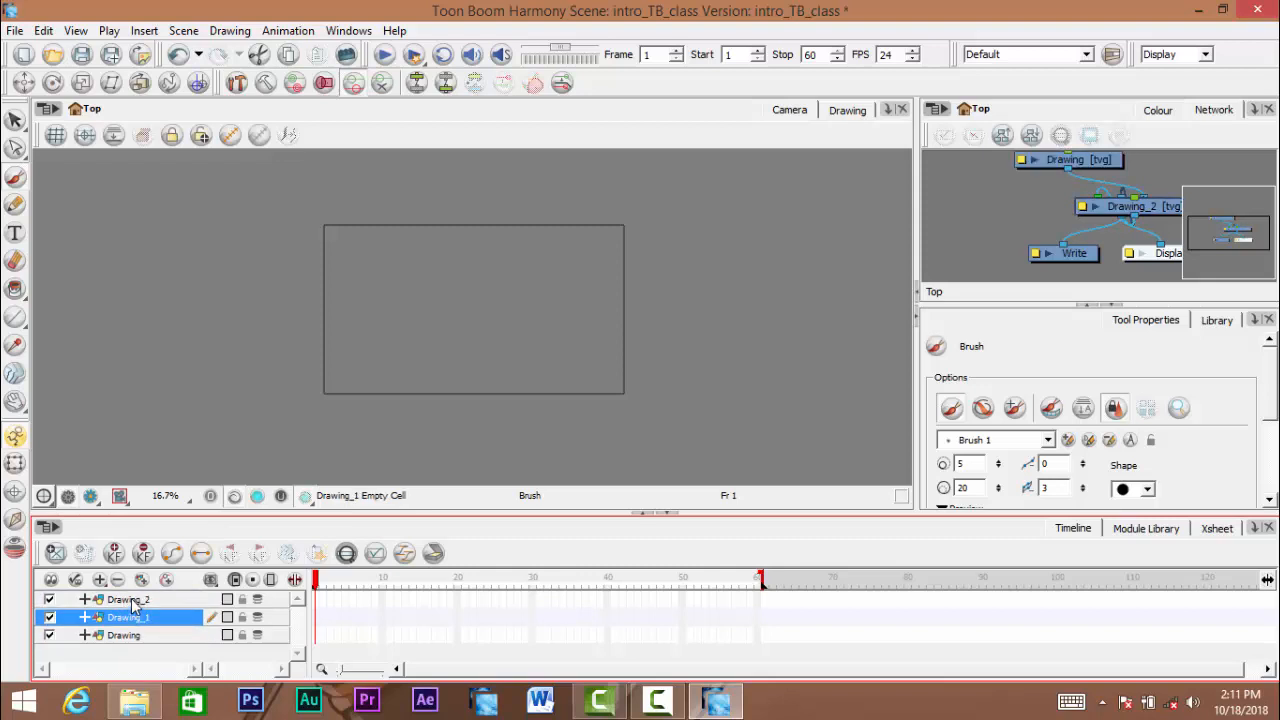
pyautogui.click(137, 602)
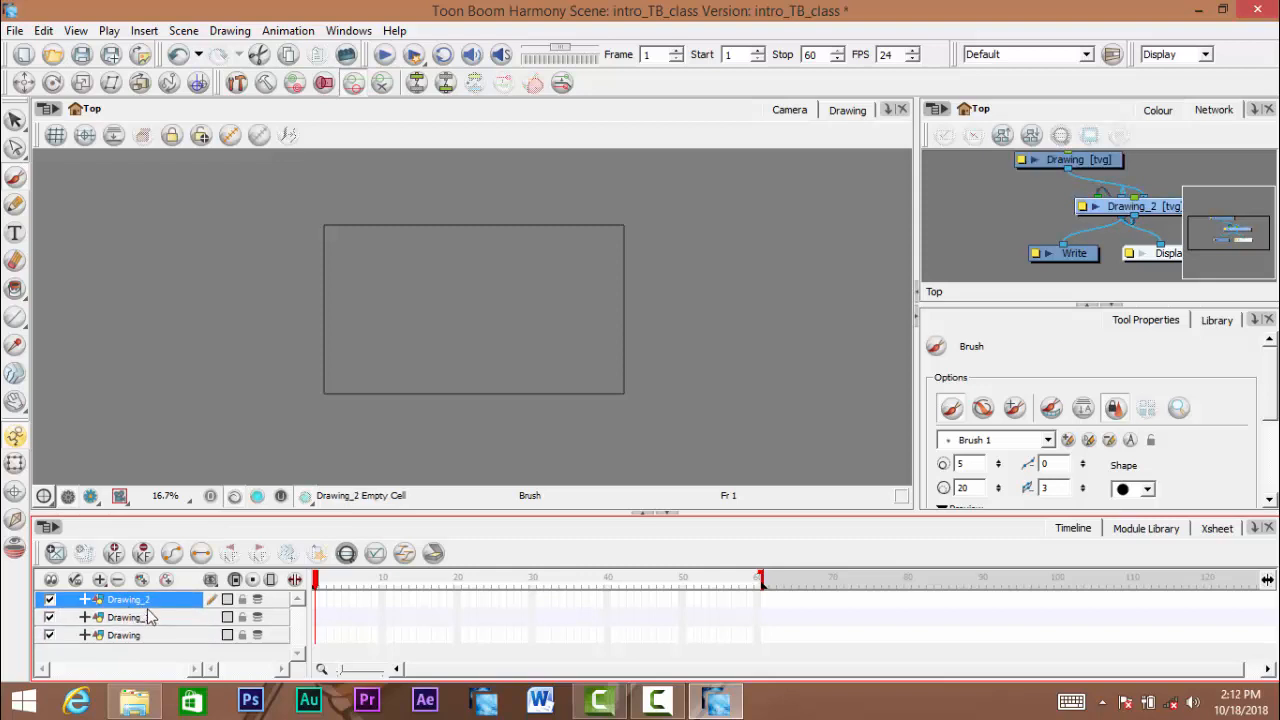
# - Scrub the playhead to frame 60 with Drawing_2 selected, and scrub again from frame 1 with Drawing_1 selected
pyautogui.click(316, 599)
pyautogui.moveTo(318, 588); pyautogui.dragTo(771, 590)
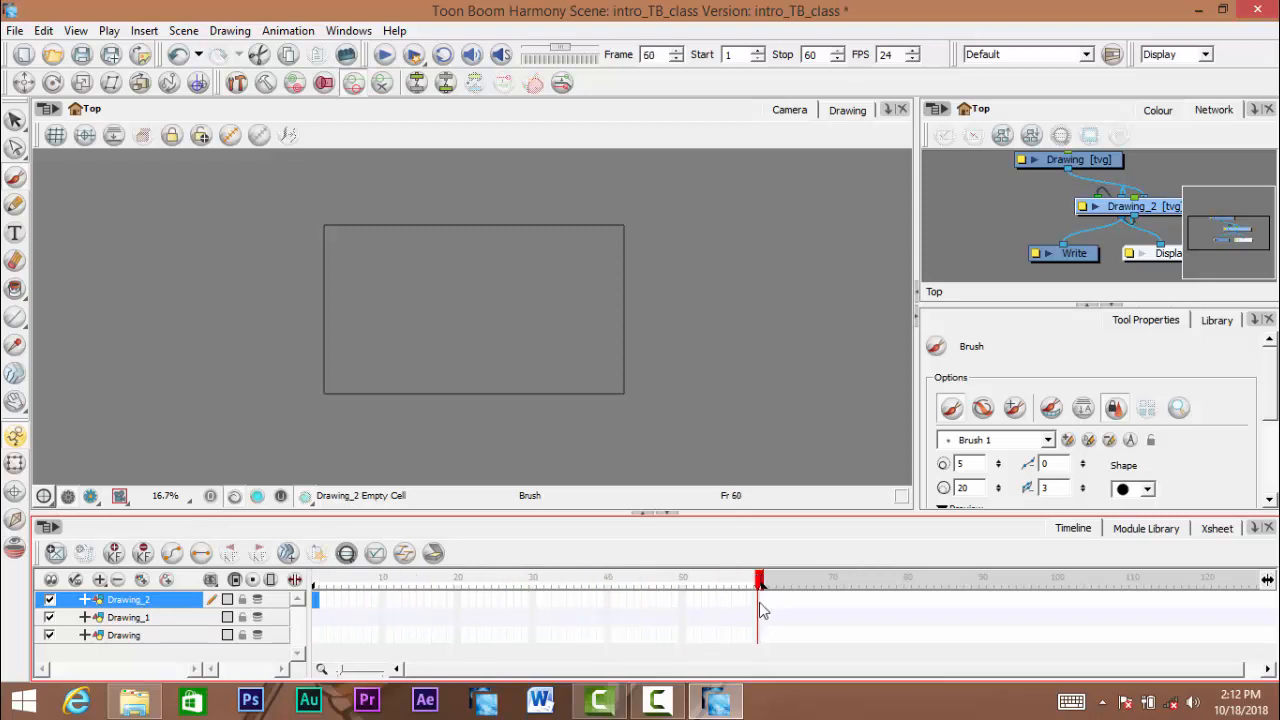
pyautogui.click(131, 618)
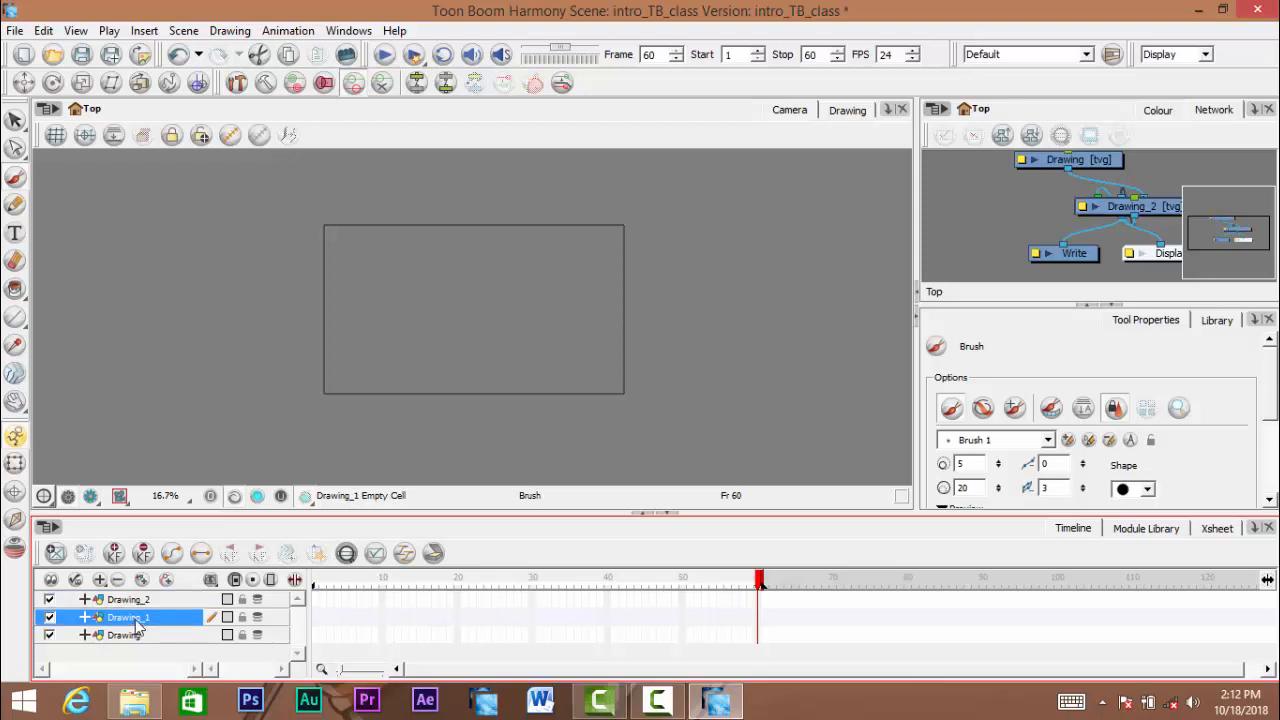
pyautogui.click(316, 619)
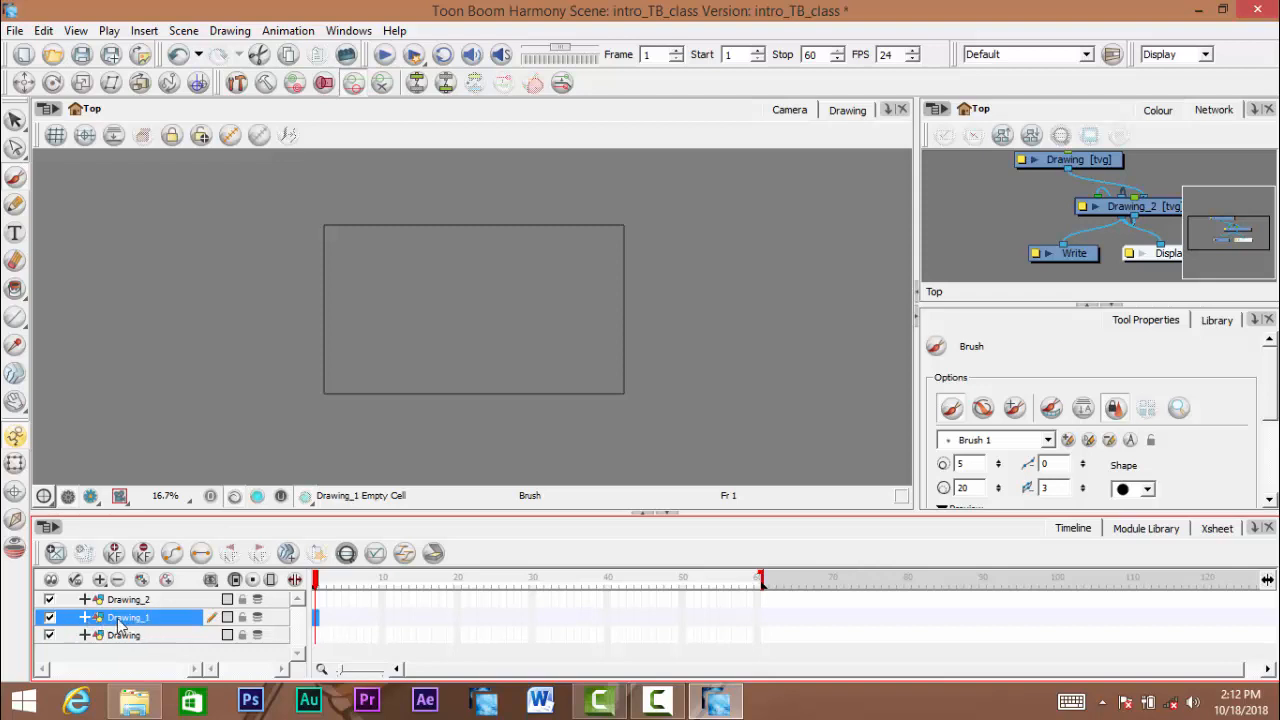
pyautogui.moveTo(318, 581)
pyautogui.mouseDown()
pyautogui.moveTo(758, 582)
pyautogui.moveTo(316, 581)
pyautogui.mouseUp()
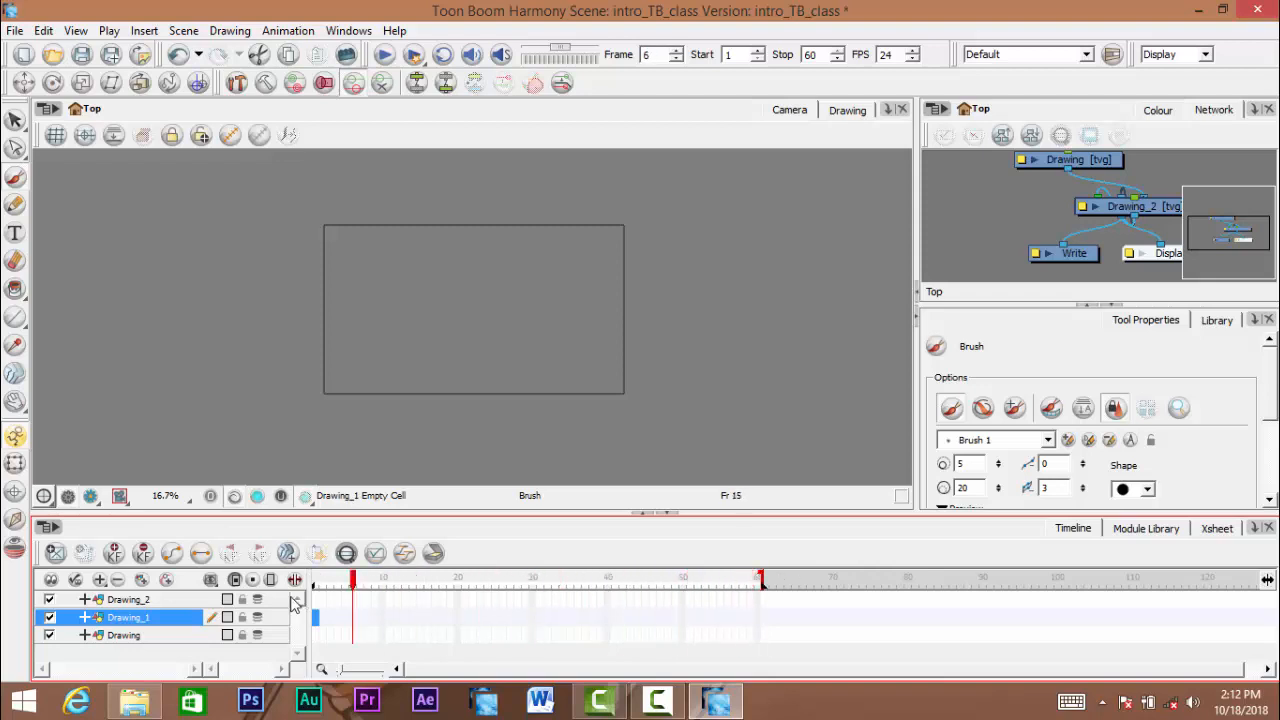
# - Select the Drawing layer and undo the addition of Drawing_1 and Drawing_2
pyautogui.click(128, 636)
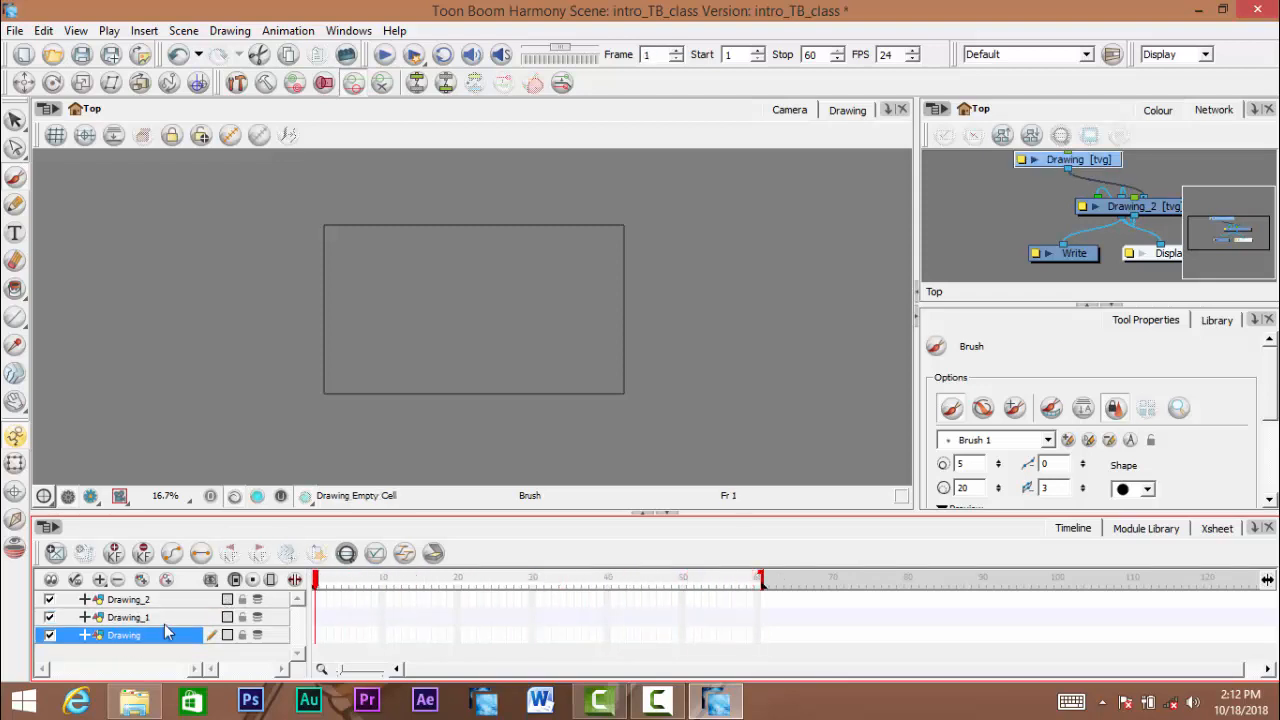
pyautogui.hotkey('ctrl', 'z')
pyautogui.hotkey('ctrl', 'z')
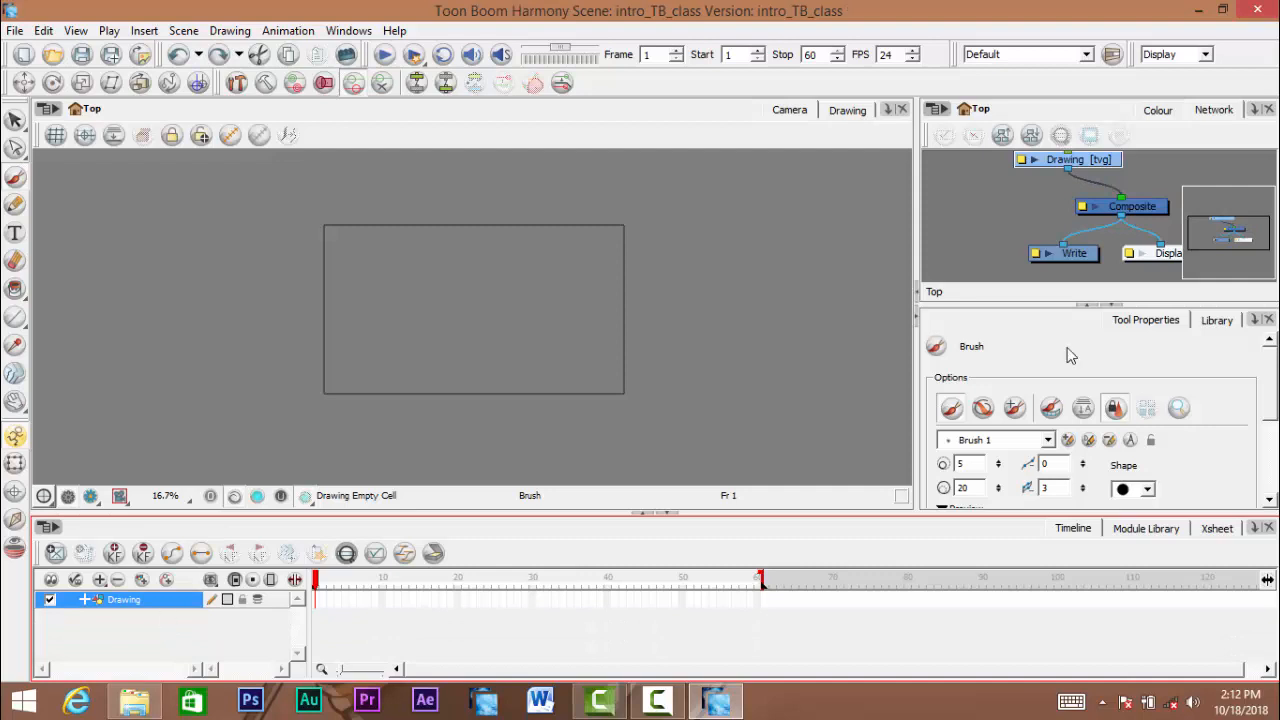
# - Examine the list of layer types that can be added to the timeline, closing it without choosing one
pyautogui.click(100, 581)
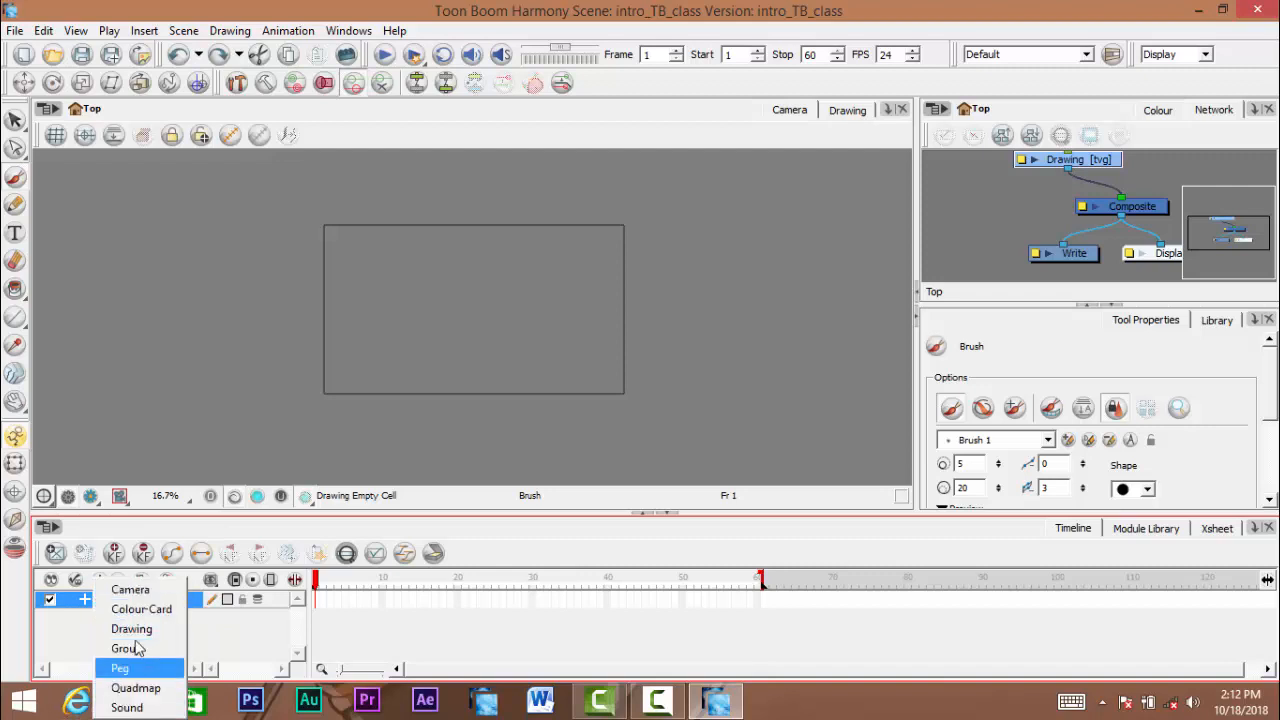
pyautogui.click(253, 535)
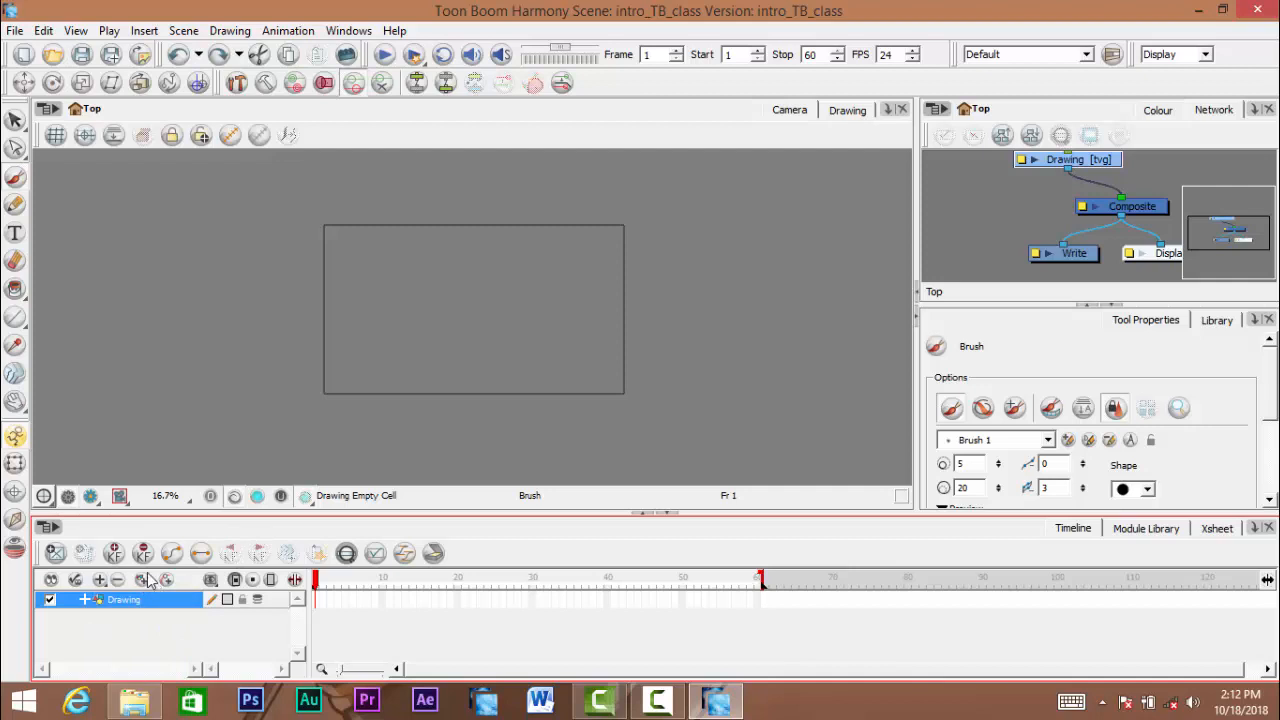
pyautogui.click(100, 580)
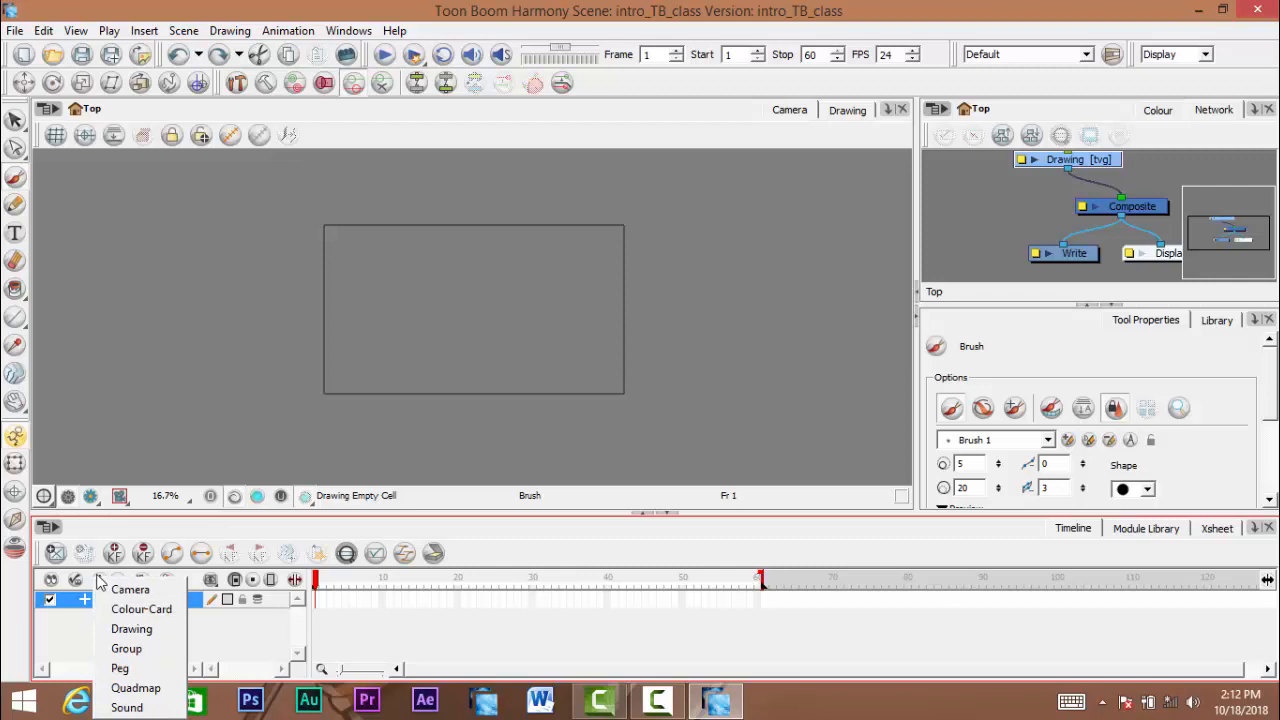
pyautogui.click(308, 530)
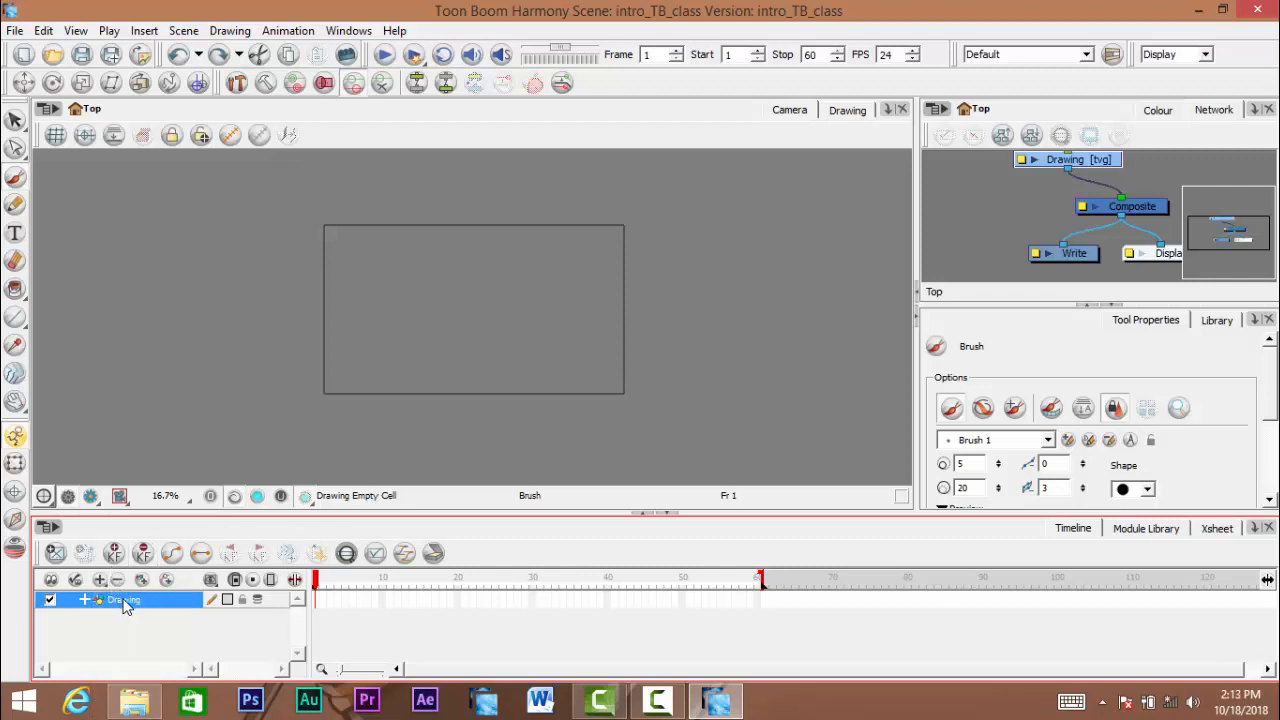
# - Add eight drawing layers, up to Drawing_8, above the Drawing layer
pyautogui.click(142, 581)
pyautogui.click(142, 581)
pyautogui.click(142, 581)
pyautogui.click(142, 581)
pyautogui.click(142, 581)
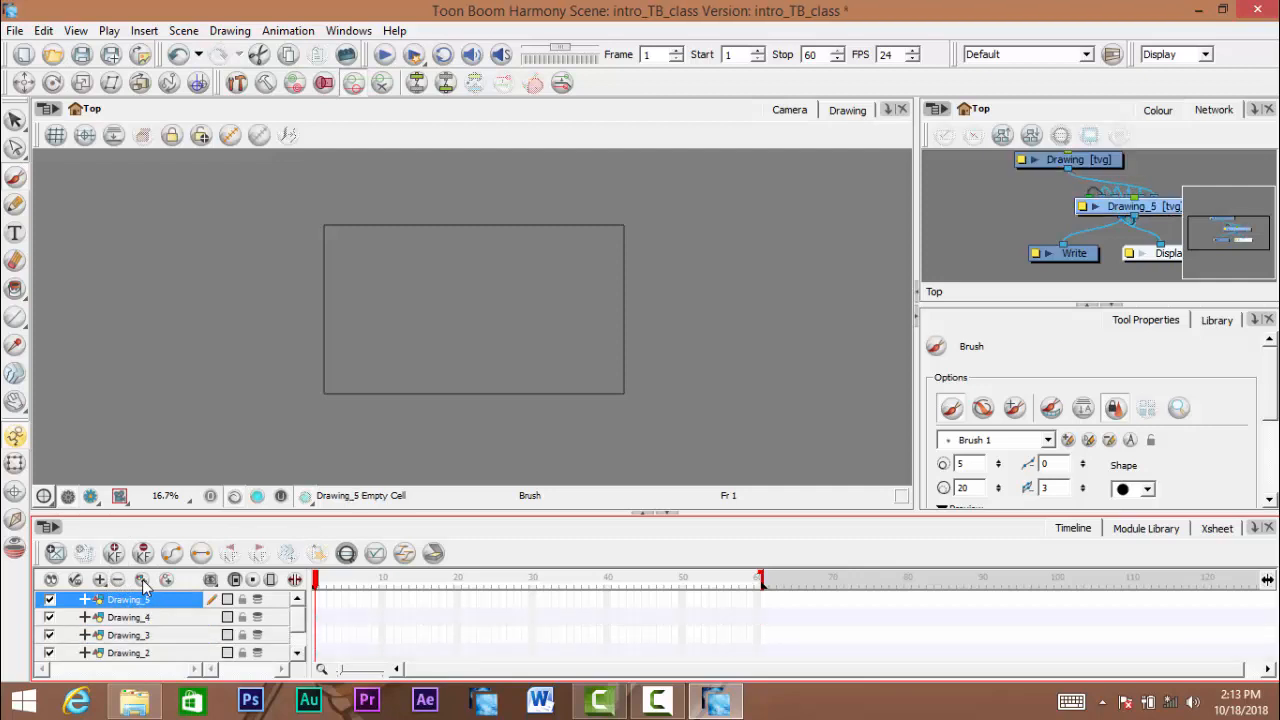
pyautogui.click(142, 579)
pyautogui.click(142, 579)
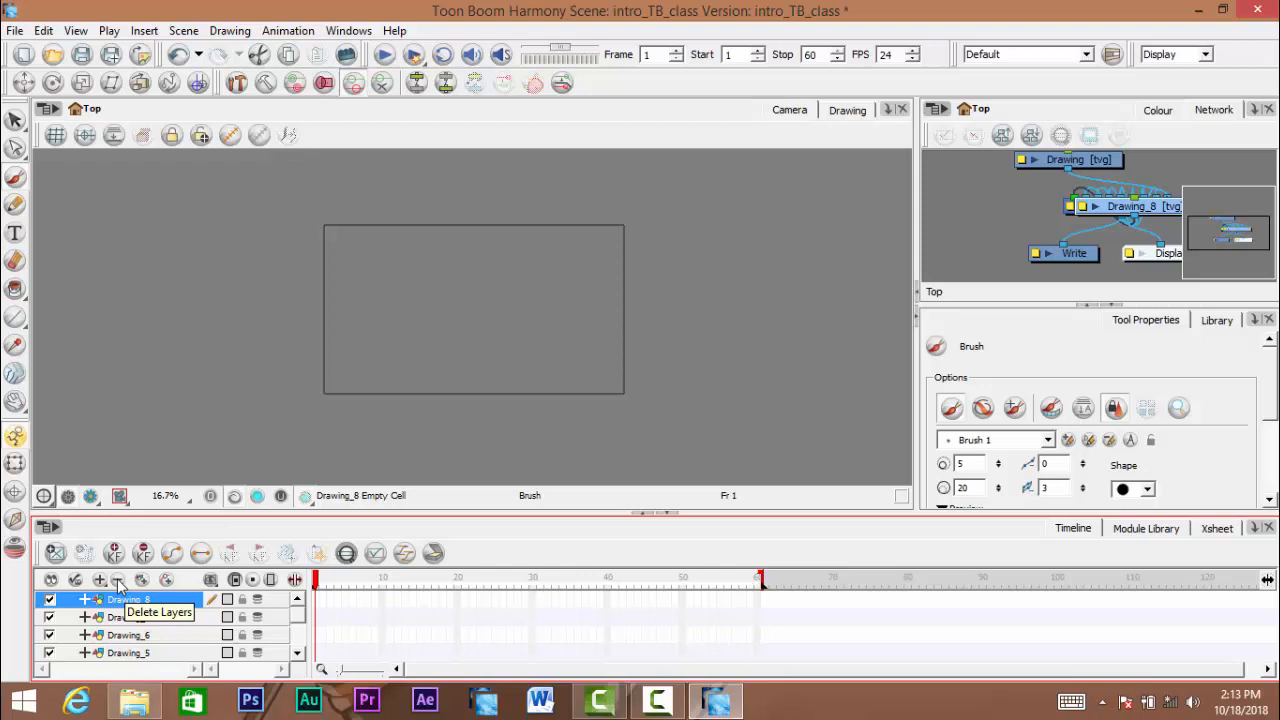
# - Delete the Drawing_8 and Drawing_7 layers together with their drawing files and element folders
pyautogui.click(117, 582)
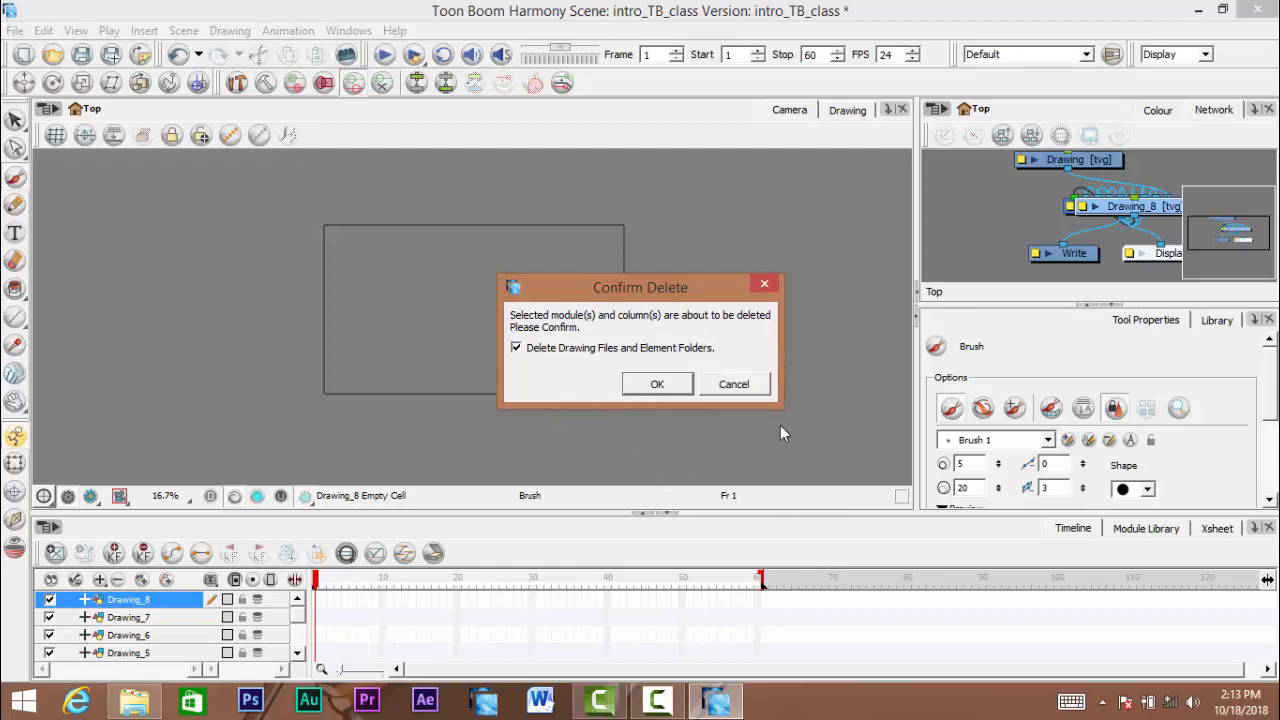
pyautogui.click(657, 388)
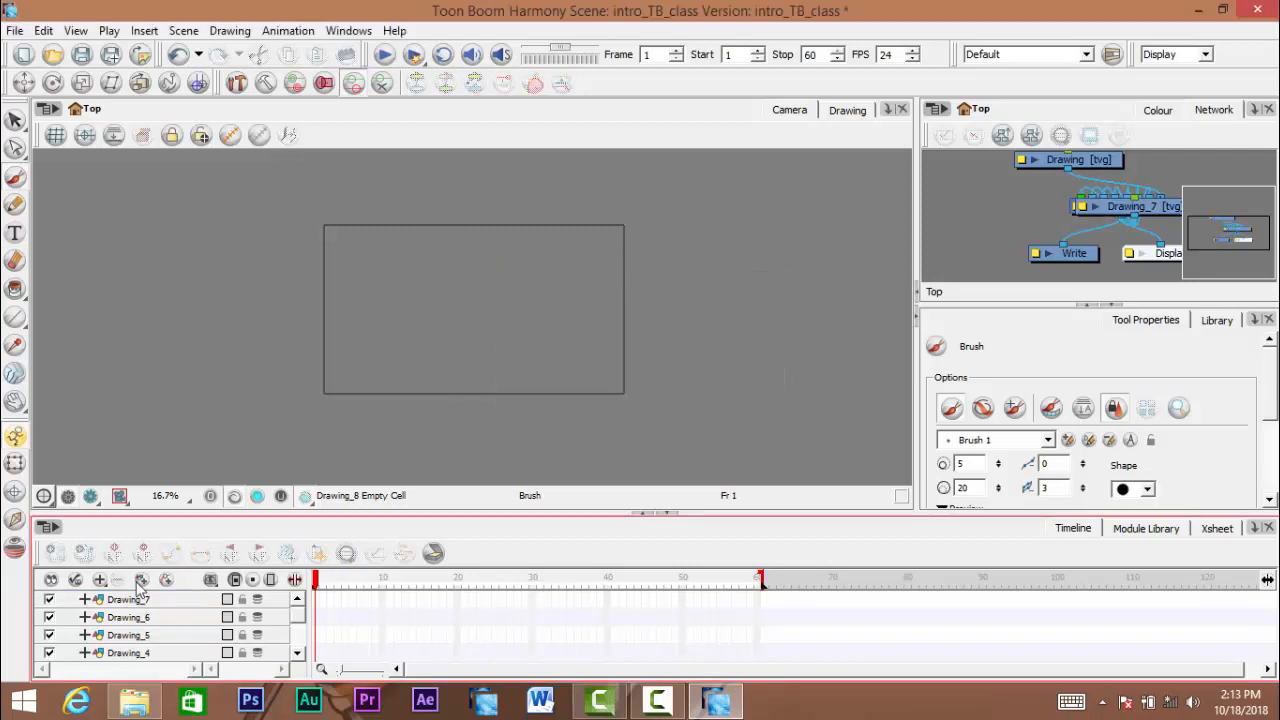
pyautogui.click(122, 603)
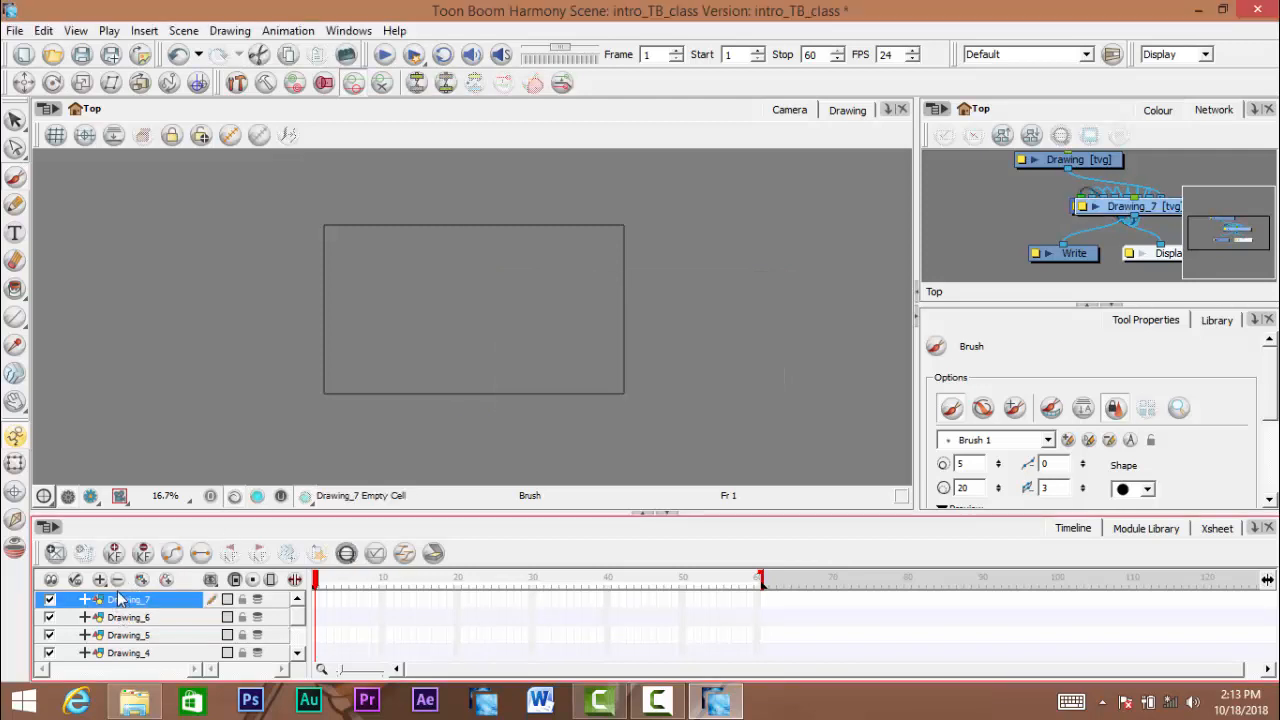
pyautogui.press('Delete')
pyautogui.click(657, 386)
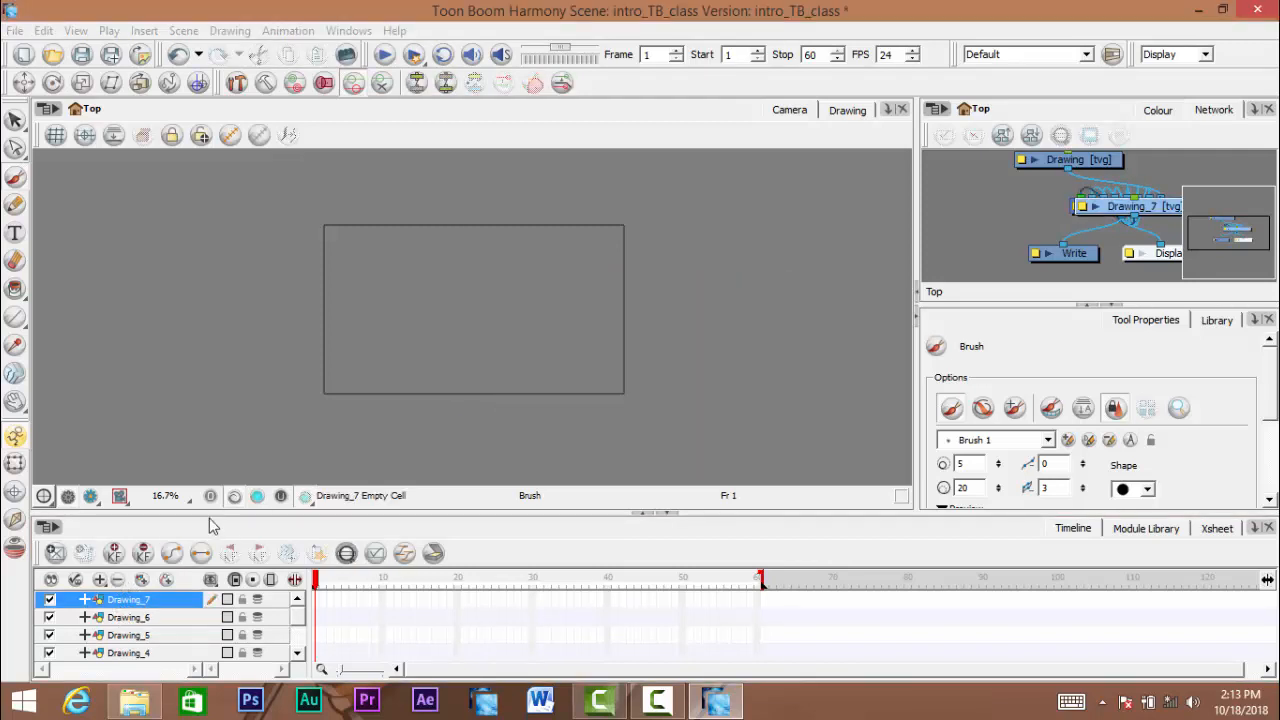
# - Delete the Drawing_7, Drawing_6, Drawing_4 and Drawing_5 layers together with their drawing files and element folders
pyautogui.click(125, 600)
pyautogui.press('Delete')
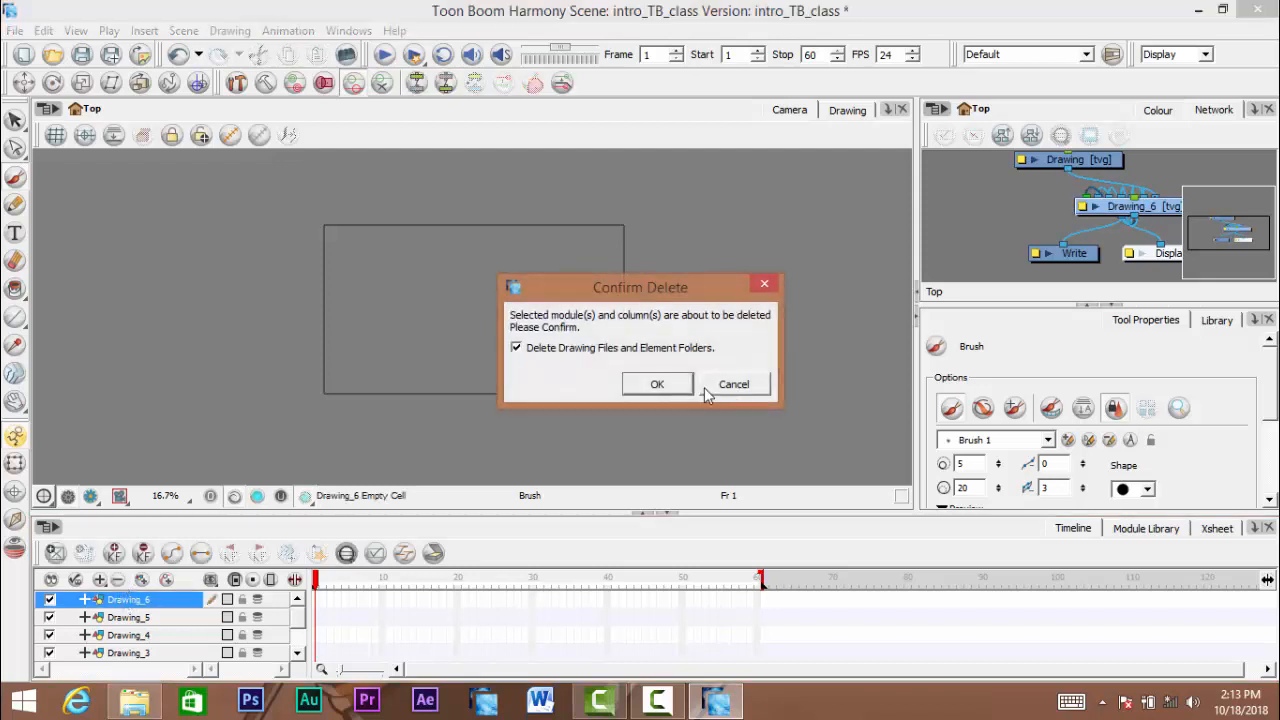
pyautogui.click(657, 386)
pyautogui.click(125, 619)
pyautogui.press('Delete')
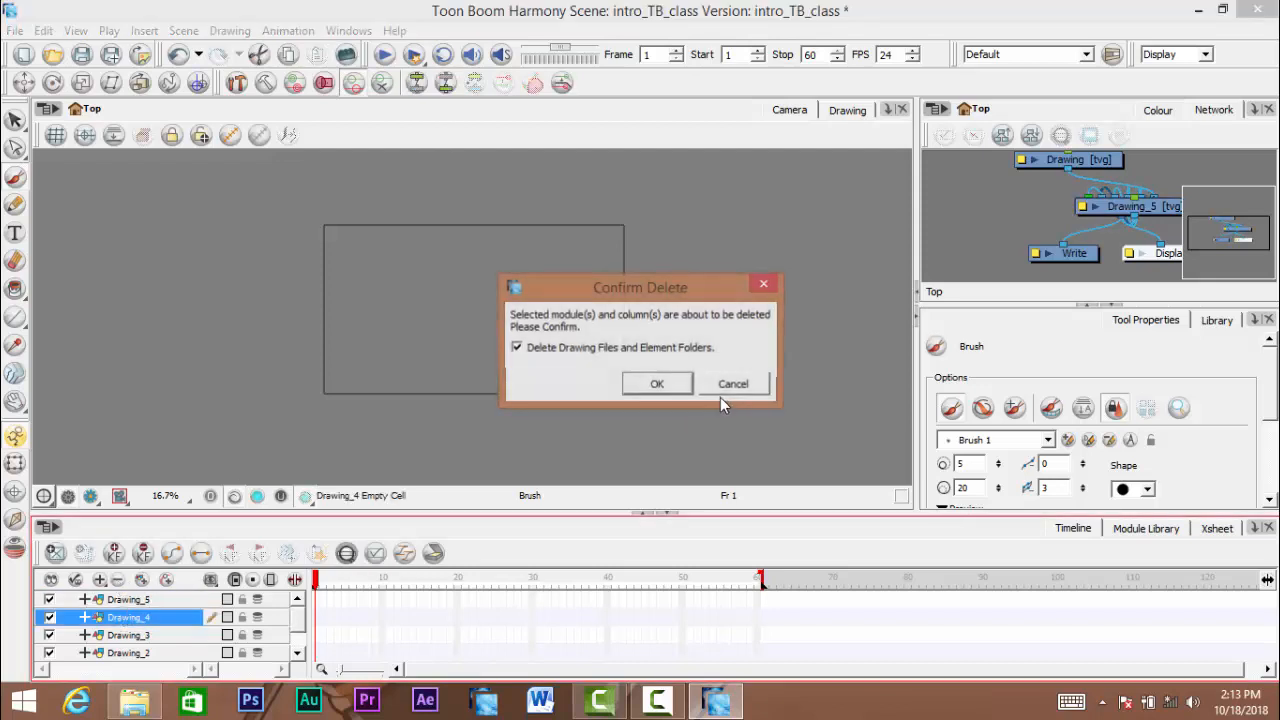
pyautogui.press('Return')
pyautogui.click(125, 600)
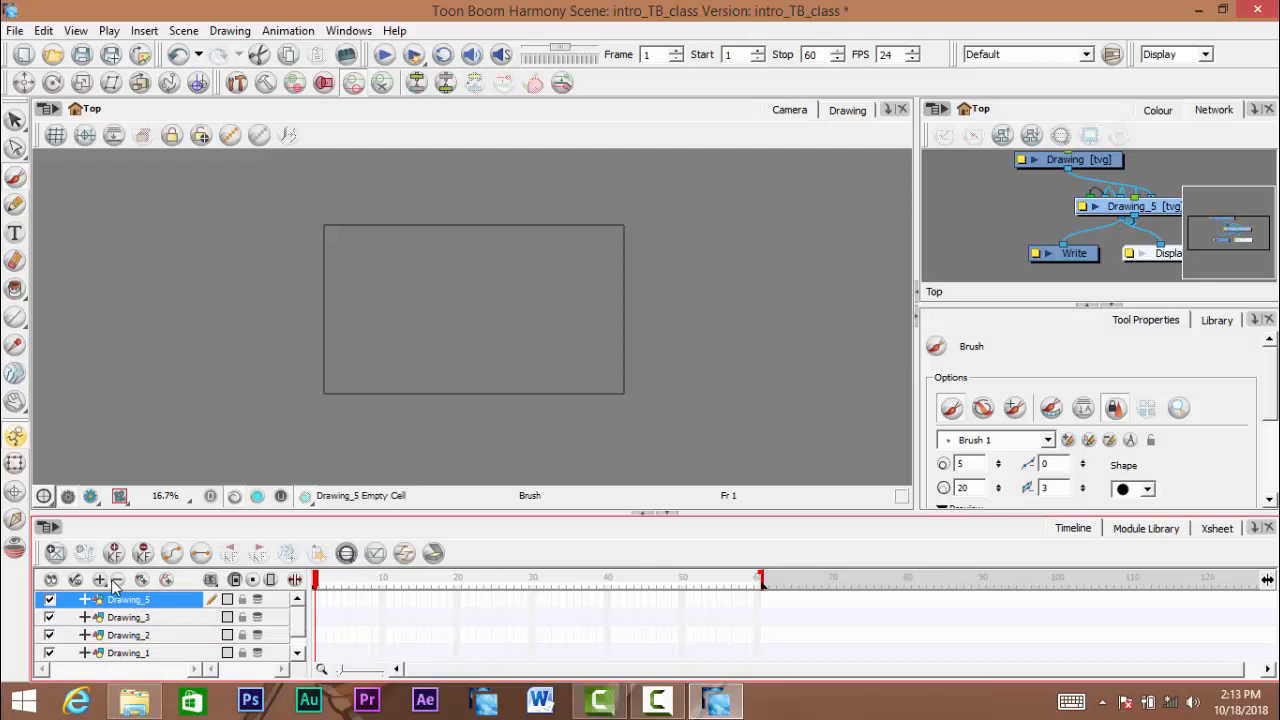
pyautogui.press('Delete')
pyautogui.click(640, 390)
# - Delete the Drawing_3, Drawing_2 and Drawing_1 layers together with their drawing files and element folders
pyautogui.click(125, 600)
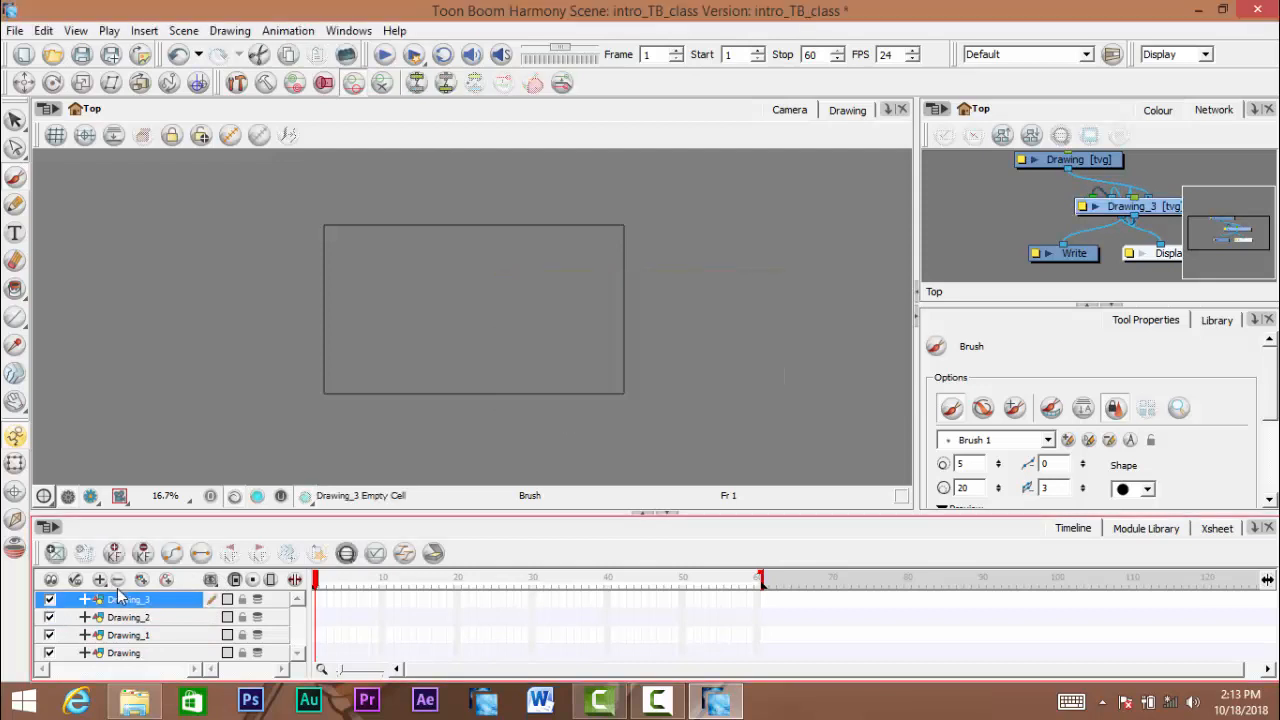
pyautogui.press('Delete')
pyautogui.click(655, 388)
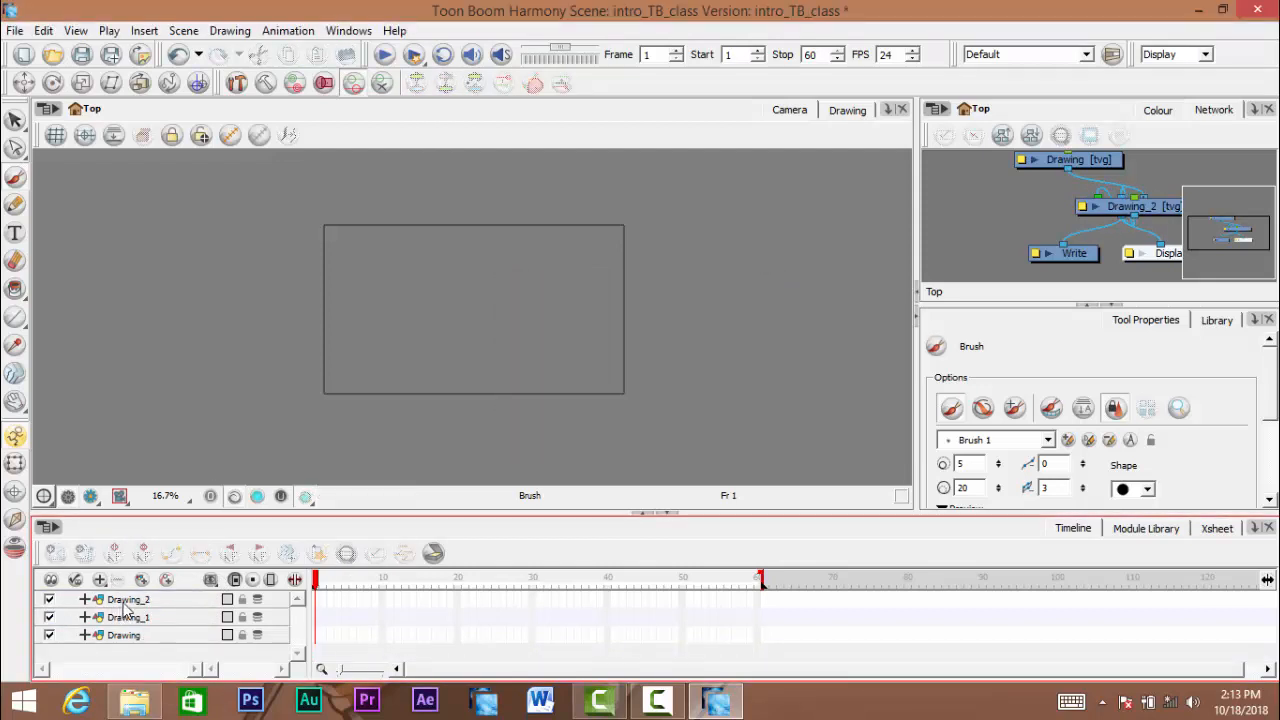
pyautogui.click(125, 600)
pyautogui.press('Delete')
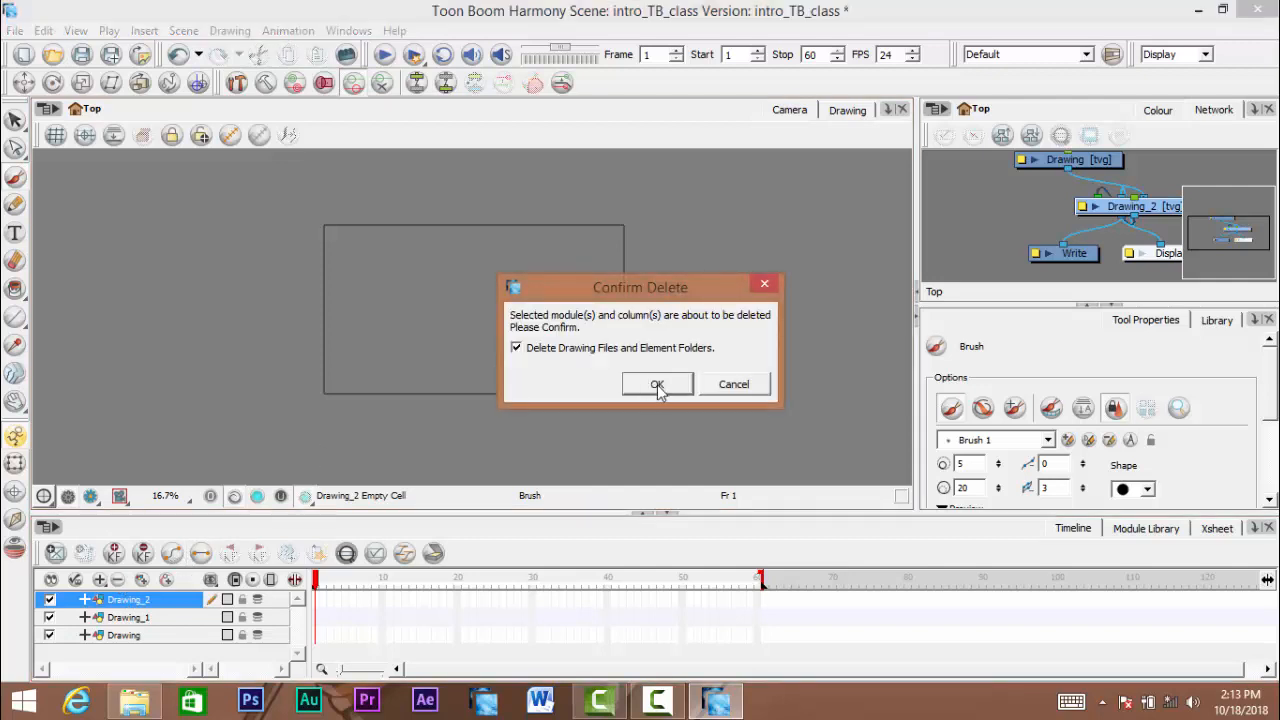
pyautogui.click(655, 385)
pyautogui.click(125, 600)
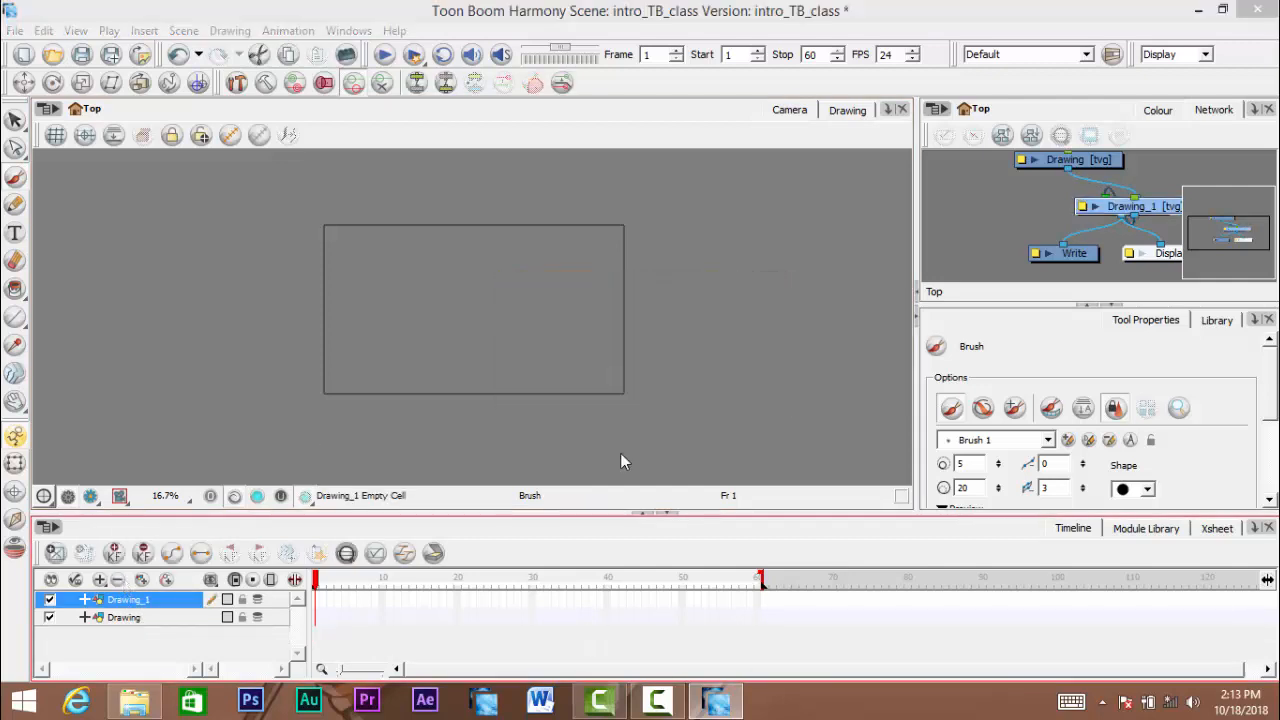
pyautogui.press('Delete')
pyautogui.click(656, 384)
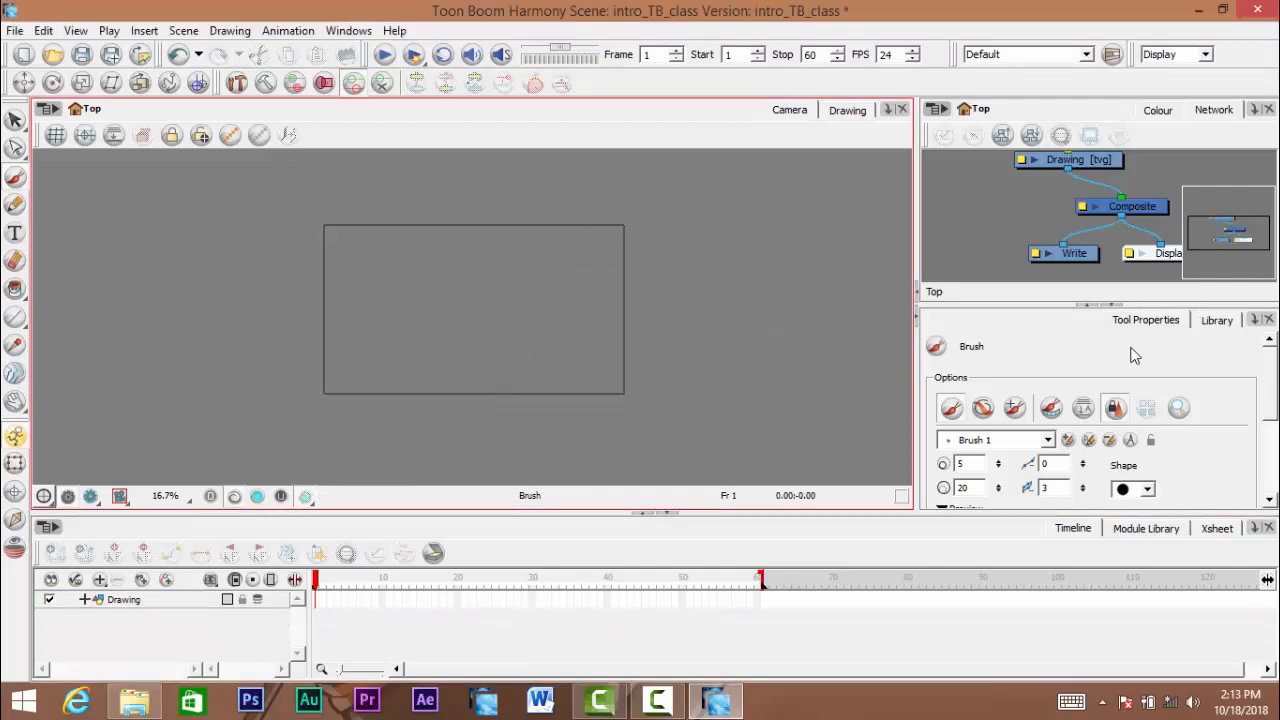
# - Delete the remaining Drawing layer and undo its deletion
pyautogui.click(134, 602)
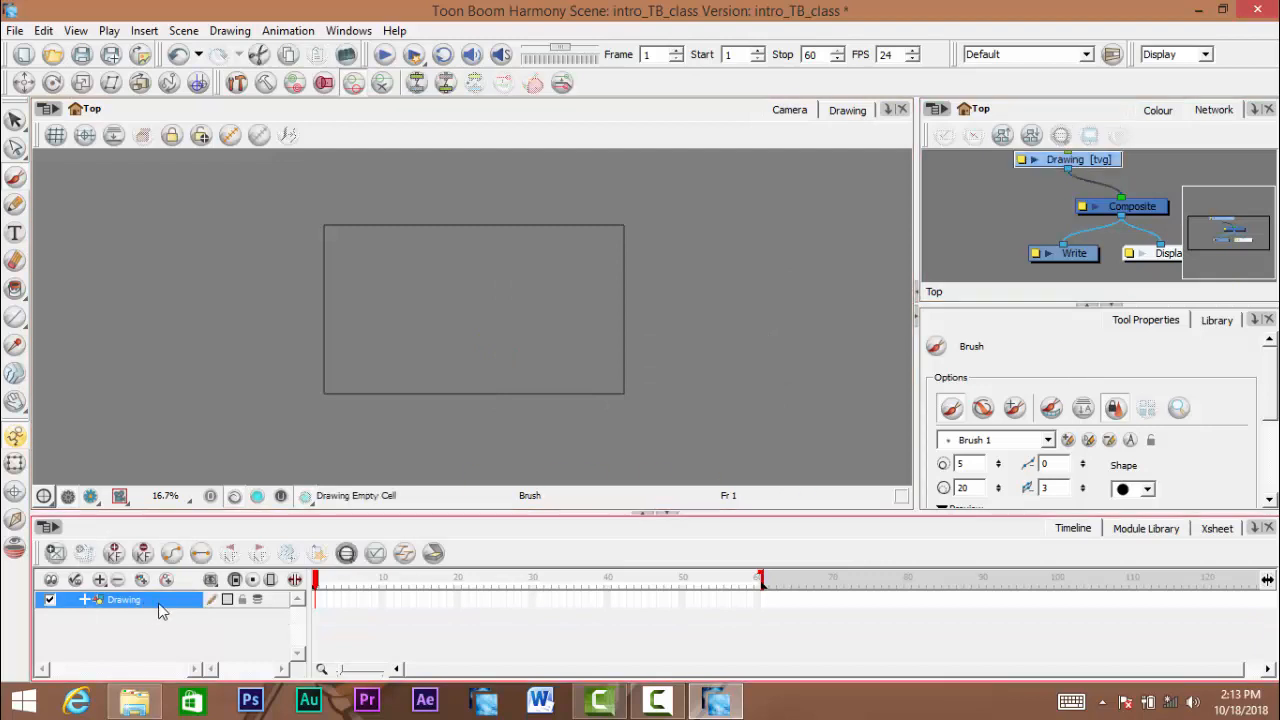
pyautogui.click(118, 581)
pyautogui.click(656, 384)
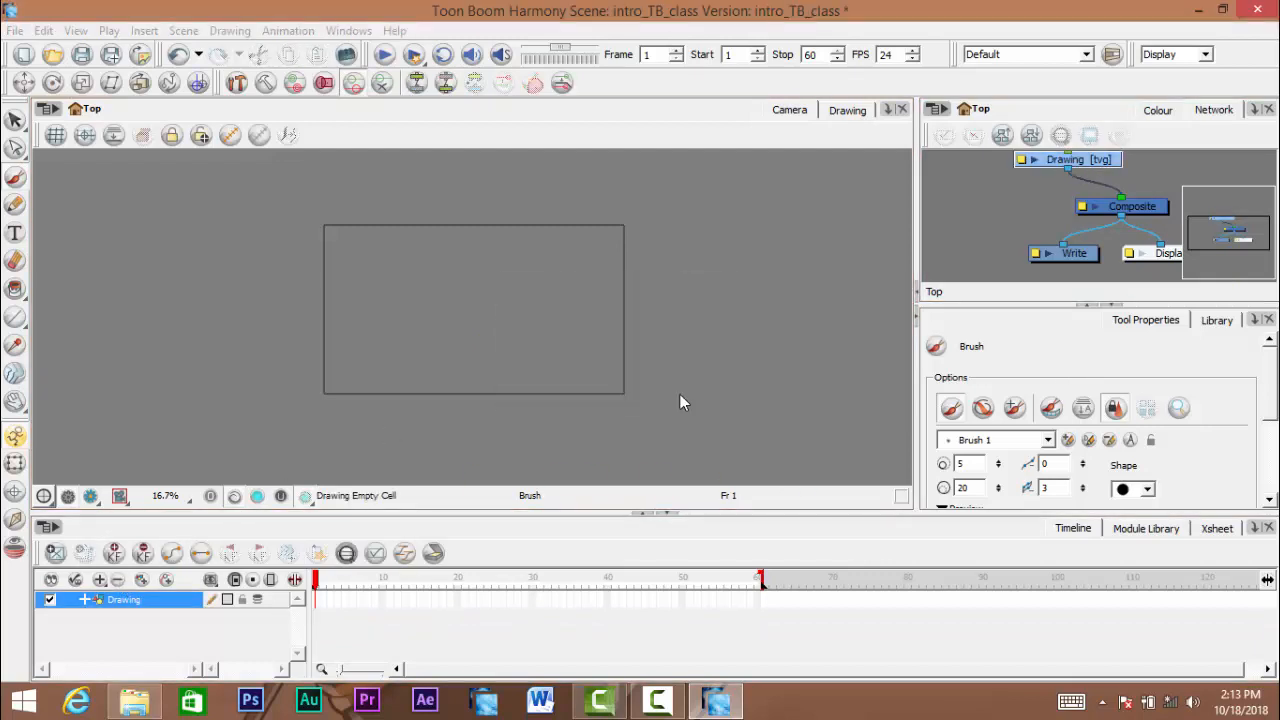
pyautogui.hotkey('ctrl', 'z')
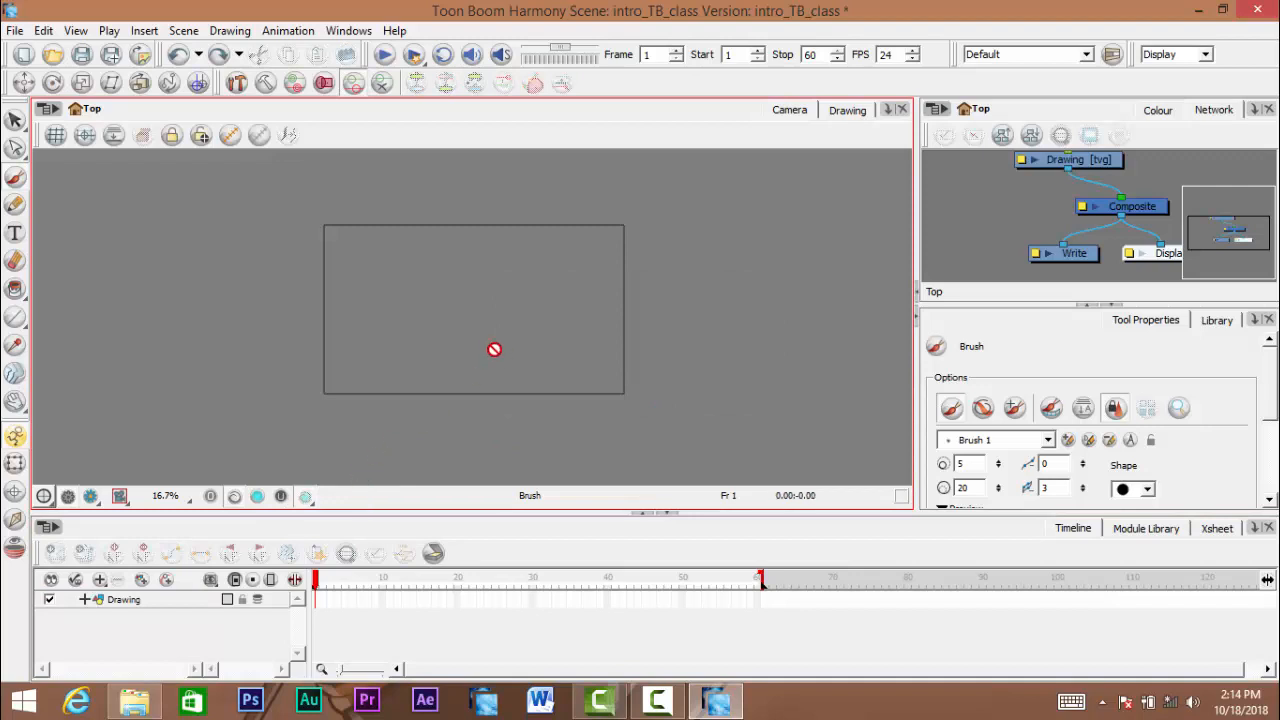
# - Select the Drawing layer and practise panning and zooming around the camera frame
pyautogui.click(143, 600)
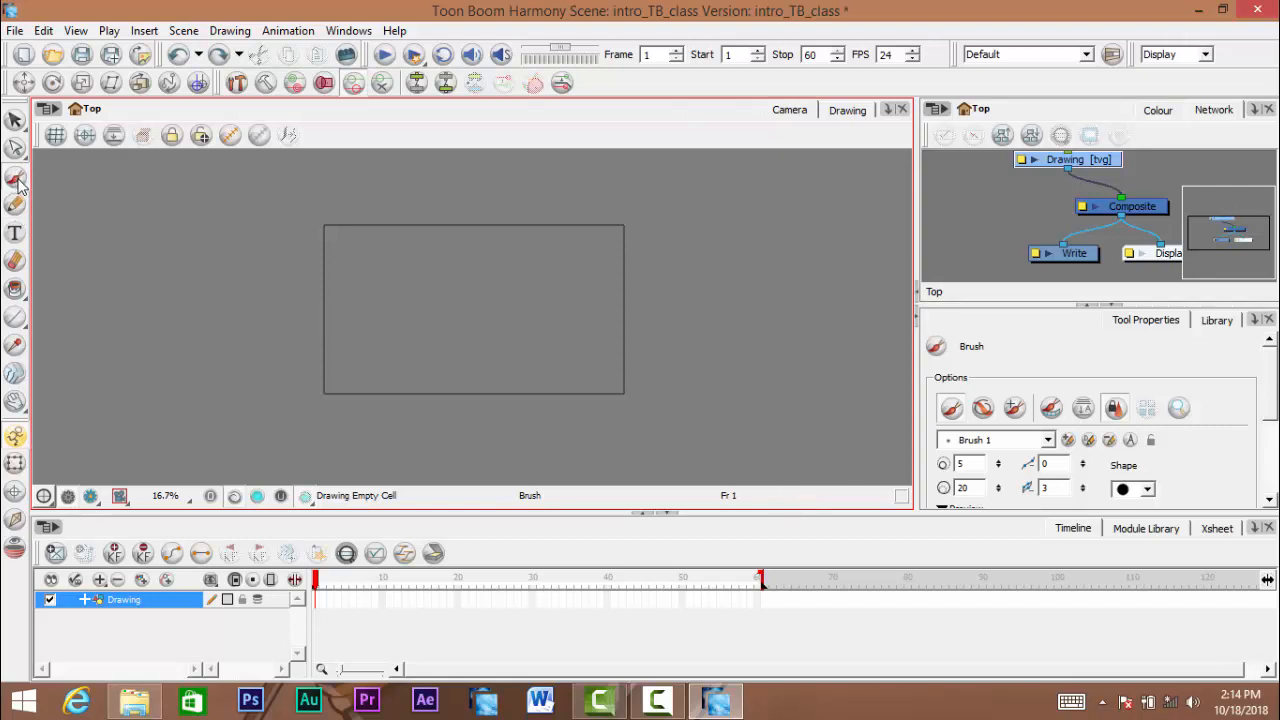
pyautogui.moveTo(514, 349); pyautogui.dragTo(520, 358)
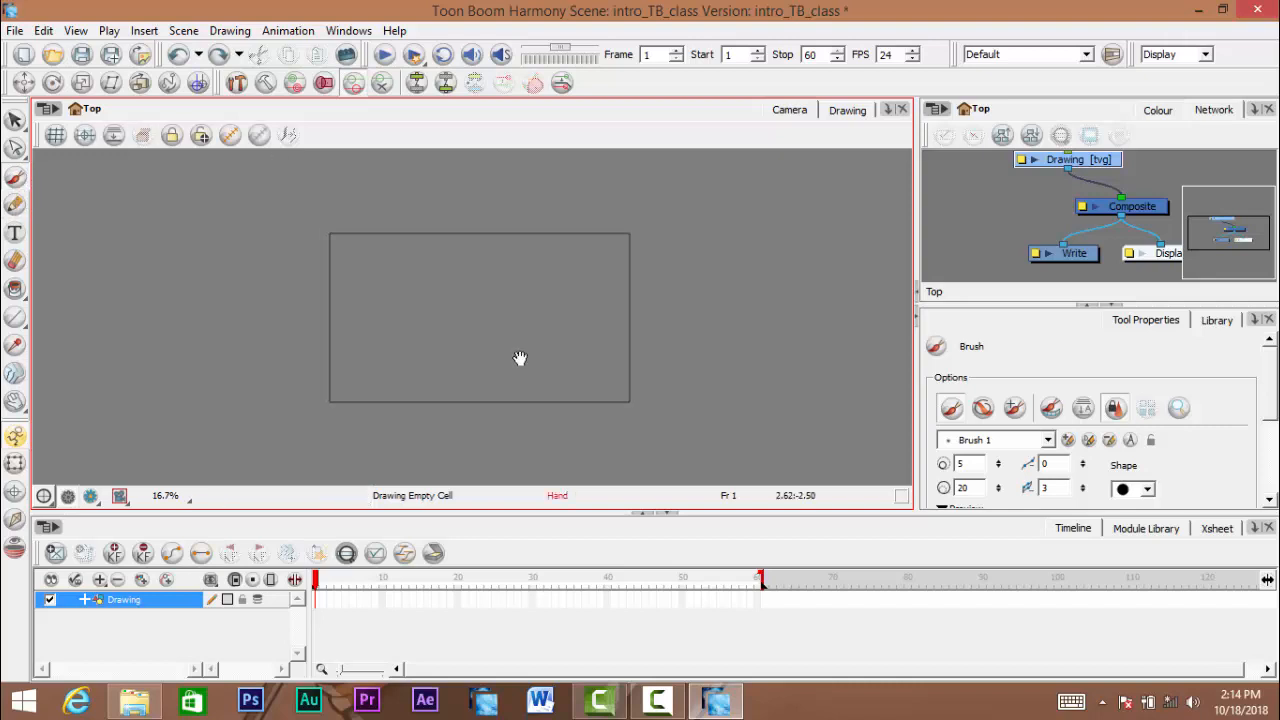
pyautogui.scroll(3, 520, 357)
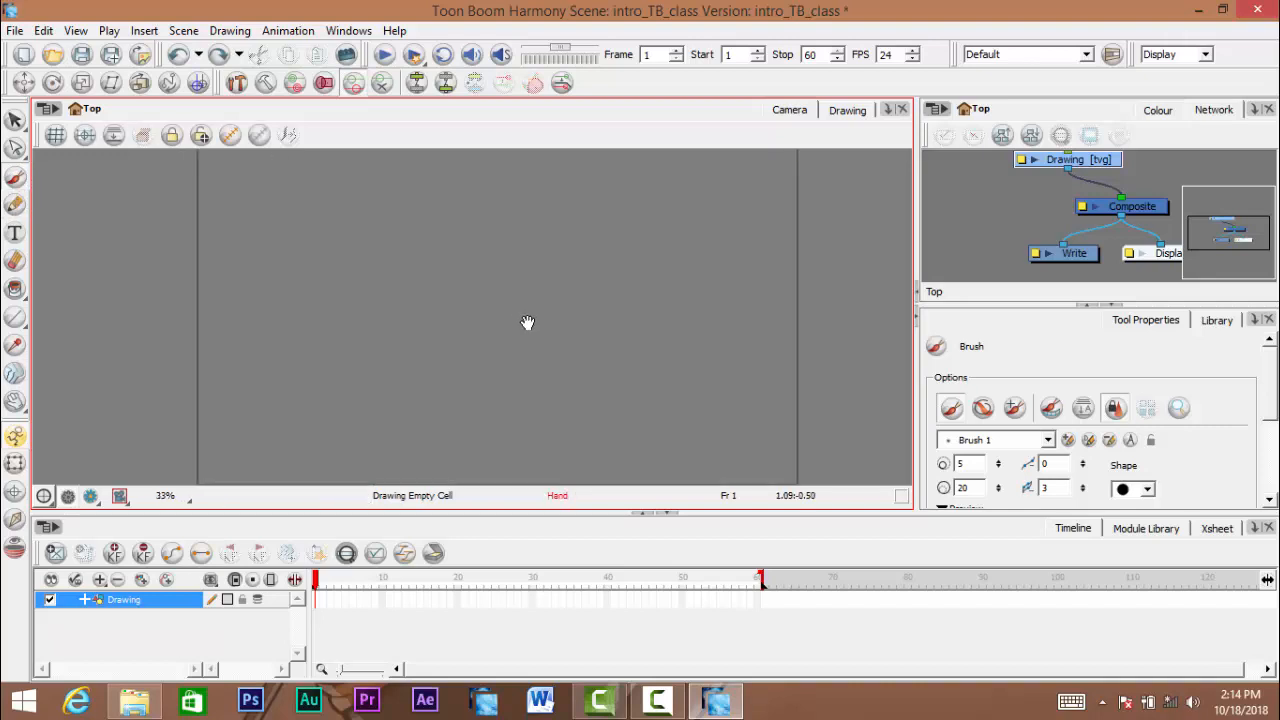
pyautogui.scroll(1, 494, 323)
pyautogui.moveTo(508, 317)
pyautogui.mouseDown()
pyautogui.moveTo(486, 310)
pyautogui.moveTo(514, 331)
pyautogui.moveTo(534, 289)
pyautogui.mouseUp()
pyautogui.scroll(-2, 515, 329)
pyautogui.hotkey('ctrl', 'space')
pyautogui.click(545, 297)
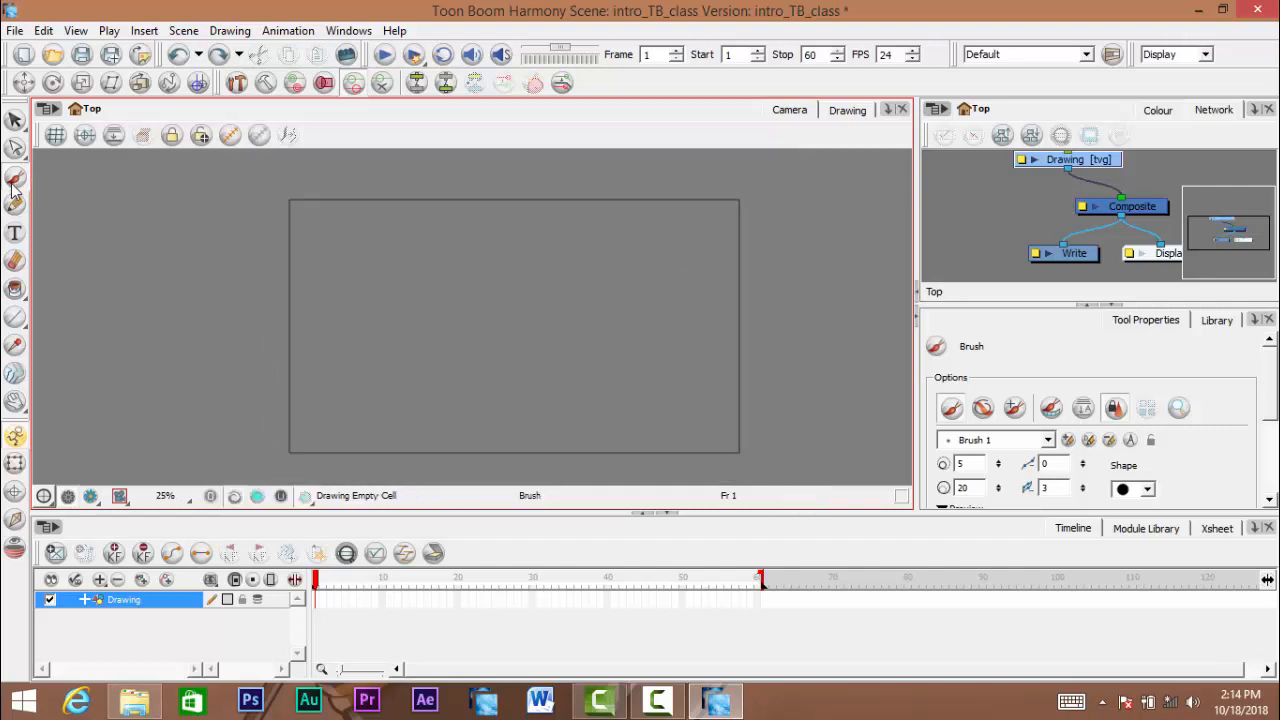
pyautogui.moveTo(603, 513); pyautogui.dragTo(604, 547)
pyautogui.moveTo(797, 322)
pyautogui.mouseDown()
pyautogui.moveTo(843, 342)
pyautogui.moveTo(820, 386)
pyautogui.mouseUp()
pyautogui.hotkey('ctrl', 'z')
# - Practise zooming the Camera view out and in around the camera frame
pyautogui.scroll(-3, 553, 403)
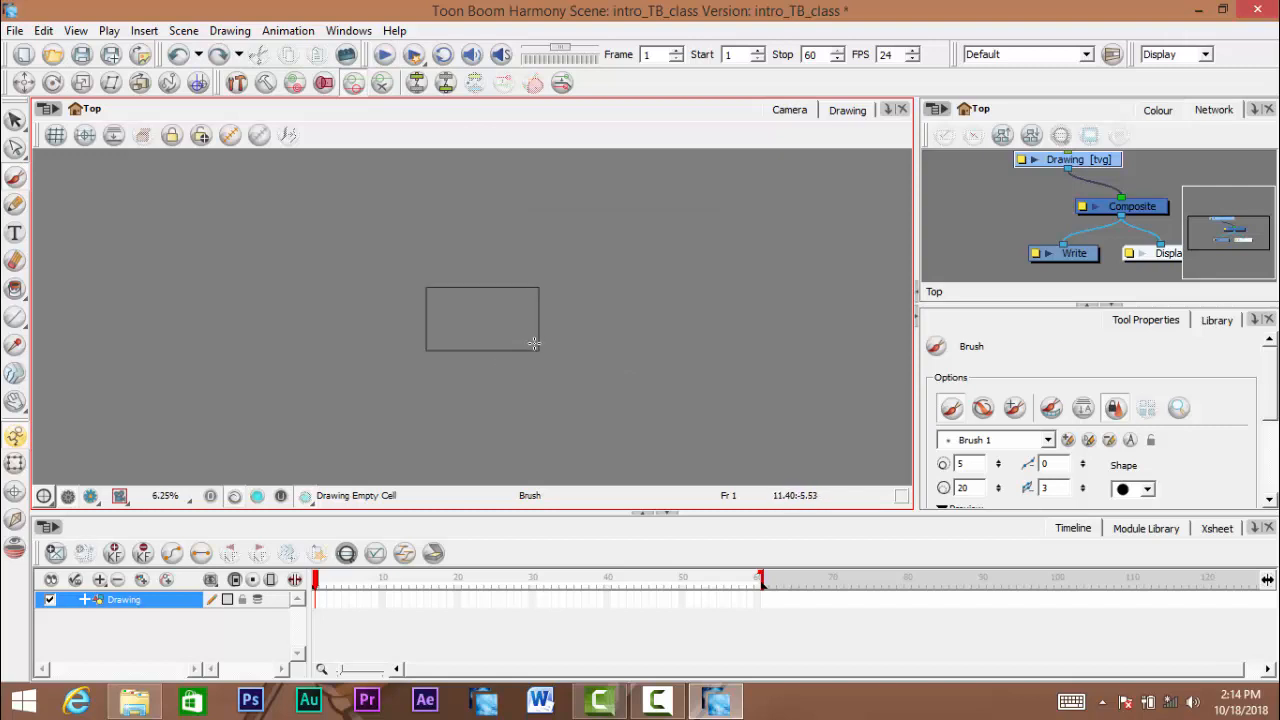
pyautogui.scroll(-2, 520, 354)
pyautogui.scroll(4, 486, 314)
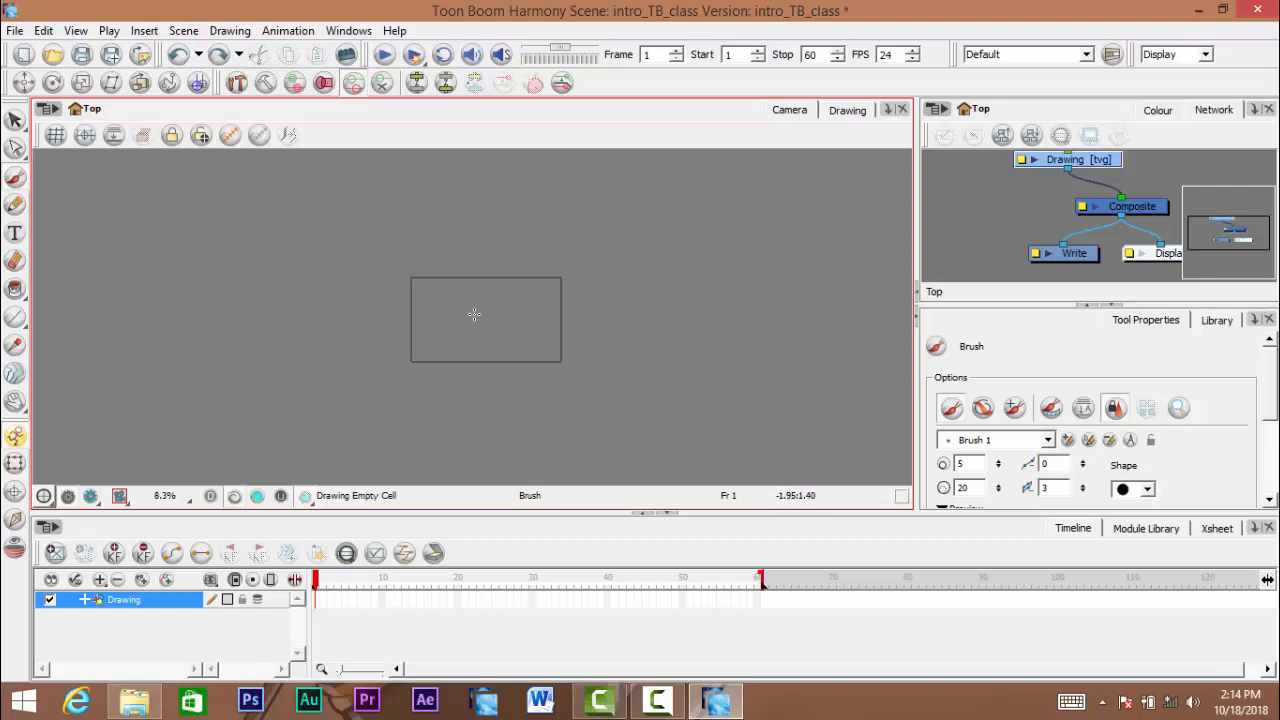
pyautogui.scroll(1, 475, 314)
pyautogui.scroll(-2, 475, 315)
pyautogui.scroll(1, 475, 316)
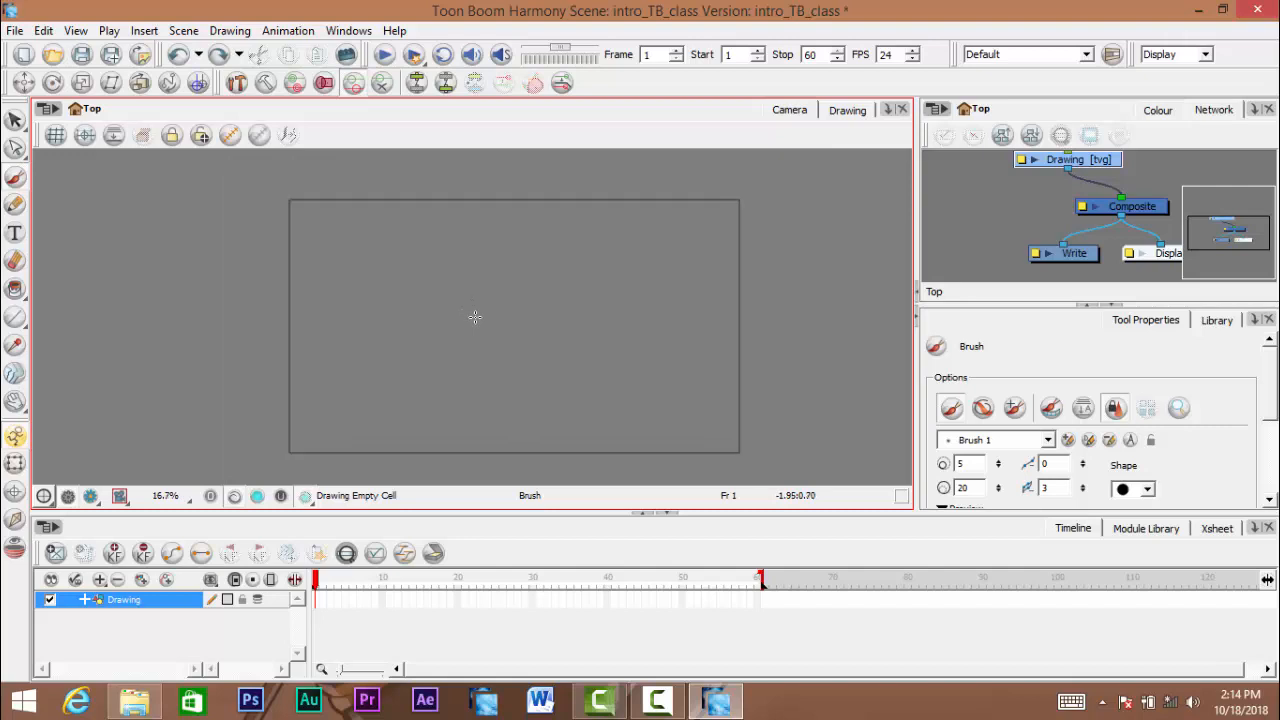
pyautogui.scroll(-1, 476, 317)
pyautogui.scroll(2, 476, 317)
pyautogui.scroll(-1, 481, 314)
# - Pan across the Camera view and enlarge it to 50% with the upper corner of the frame in sight
pyautogui.moveTo(617, 368)
pyautogui.mouseDown()
pyautogui.moveTo(571, 391)
pyautogui.moveTo(609, 391)
pyautogui.moveTo(557, 357)
pyautogui.moveTo(572, 377)
pyautogui.moveTo(555, 373)
pyautogui.mouseUp()
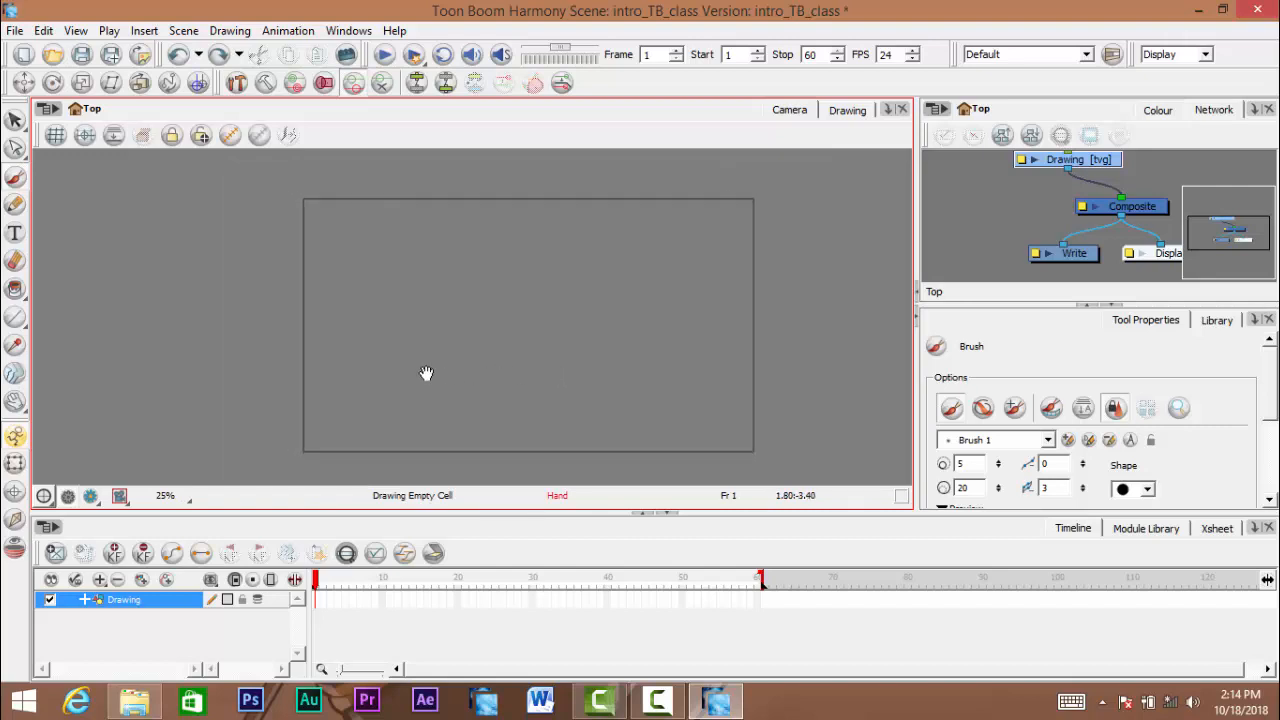
pyautogui.scroll(1, 387, 311)
pyautogui.moveTo(387, 311)
pyautogui.mouseDown()
pyautogui.moveTo(383, 338)
pyautogui.moveTo(433, 320)
pyautogui.moveTo(394, 297)
pyautogui.moveTo(383, 309)
pyautogui.moveTo(337, 300)
pyautogui.mouseUp()
pyautogui.scroll(1, 410, 320)
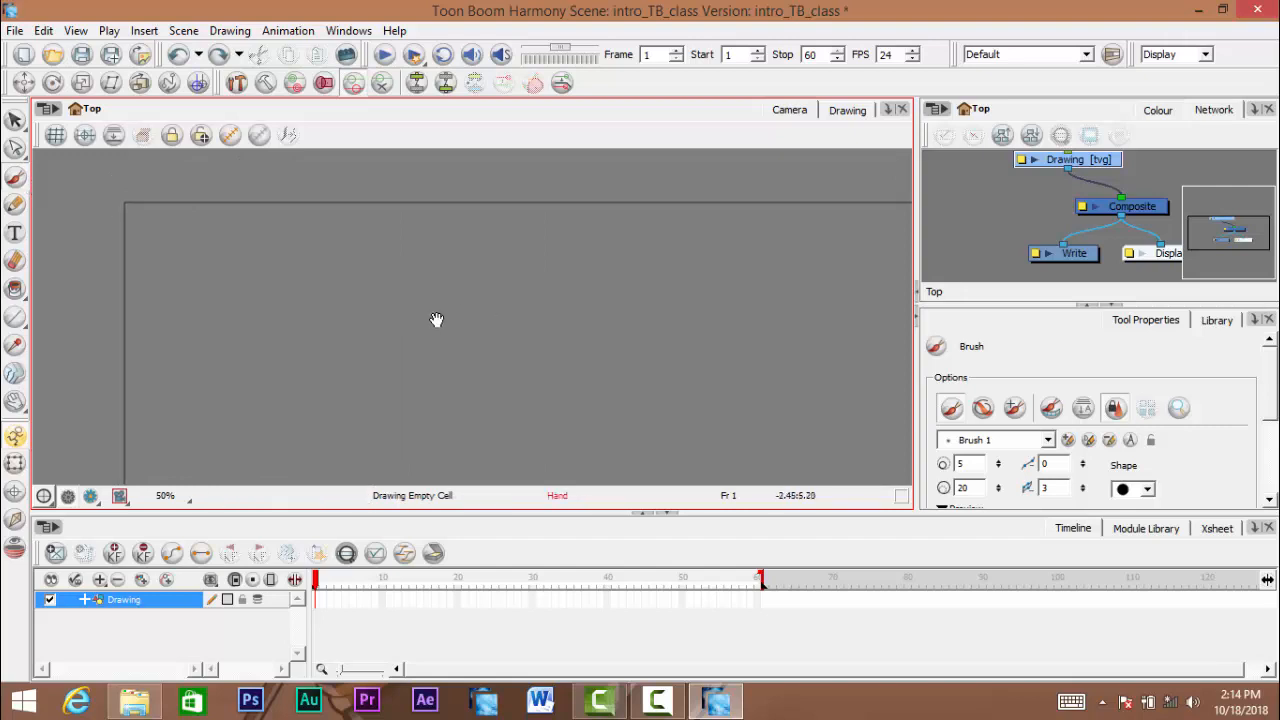
pyautogui.moveTo(437, 320)
pyautogui.mouseDown()
pyautogui.moveTo(455, 294)
pyautogui.moveTo(487, 293)
pyautogui.mouseUp()
pyautogui.keyDown('ctrl'); pyautogui.click(497, 265); pyautogui.keyUp('ctrl')
pyautogui.scroll(-1, 489, 292)
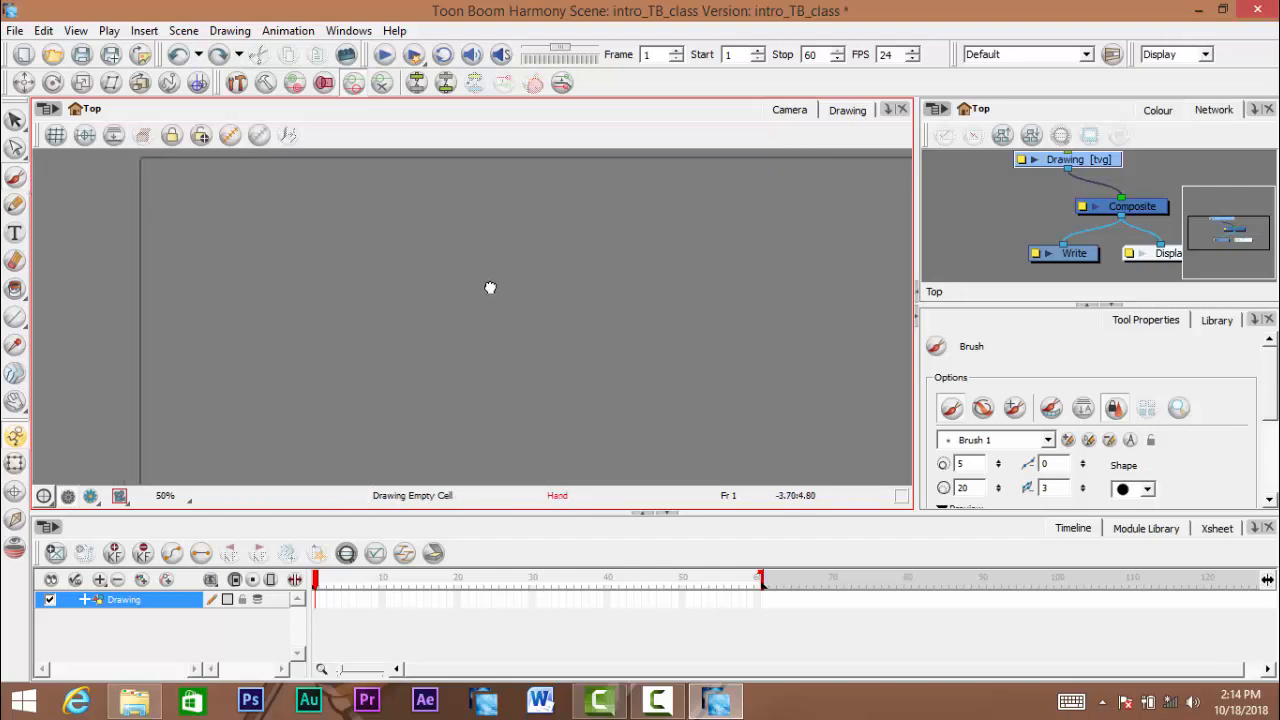
pyautogui.moveTo(681, 351); pyautogui.dragTo(666, 361)
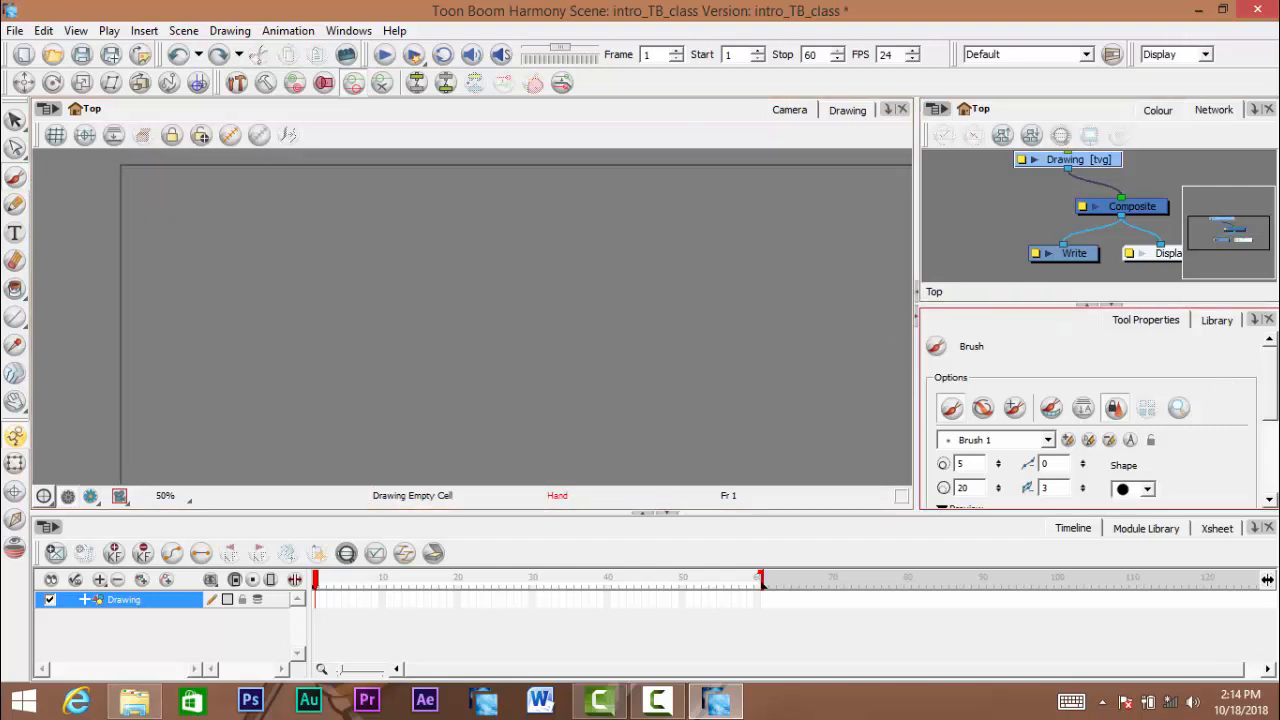
# - Examine the drawing tools one after another, including Select, Pencil, Text, Eraser and Paint, together with their tool properties
pyautogui.click(15, 119)
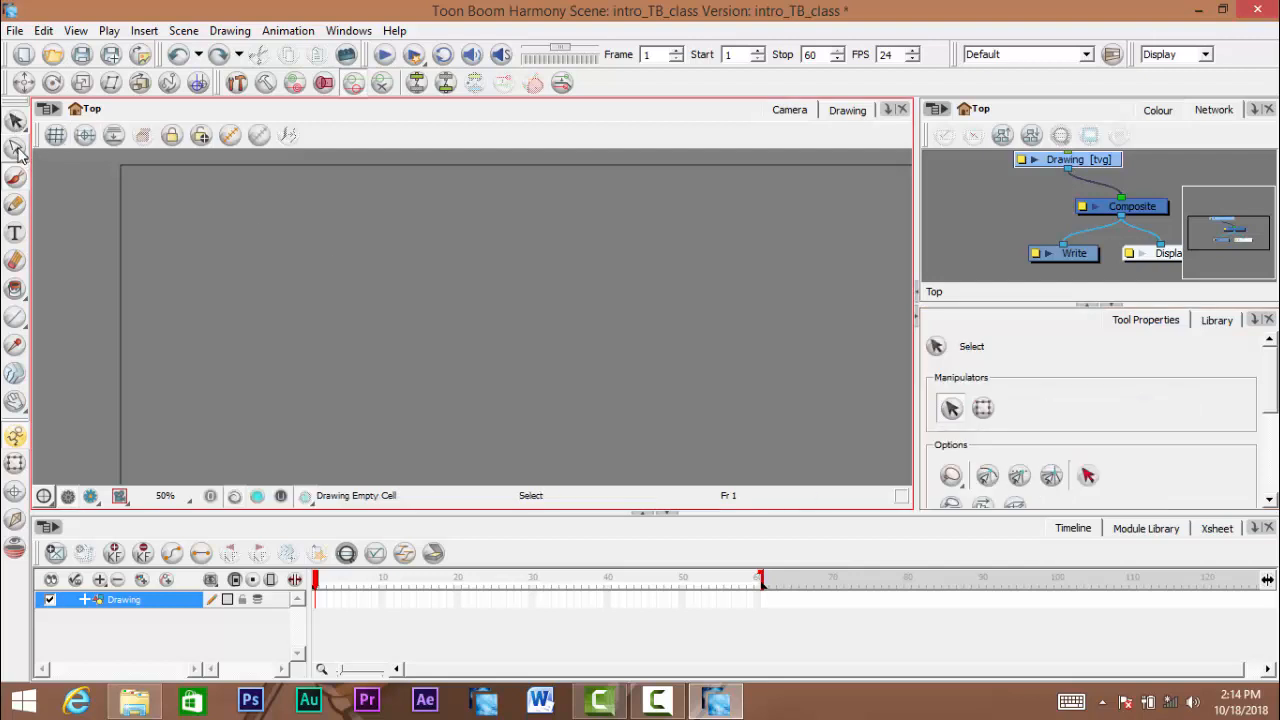
pyautogui.click(15, 147)
pyautogui.click(15, 119)
pyautogui.click(15, 147)
pyautogui.click(15, 119)
pyautogui.click(15, 203)
pyautogui.click(15, 233)
pyautogui.click(15, 260)
pyautogui.click(15, 288)
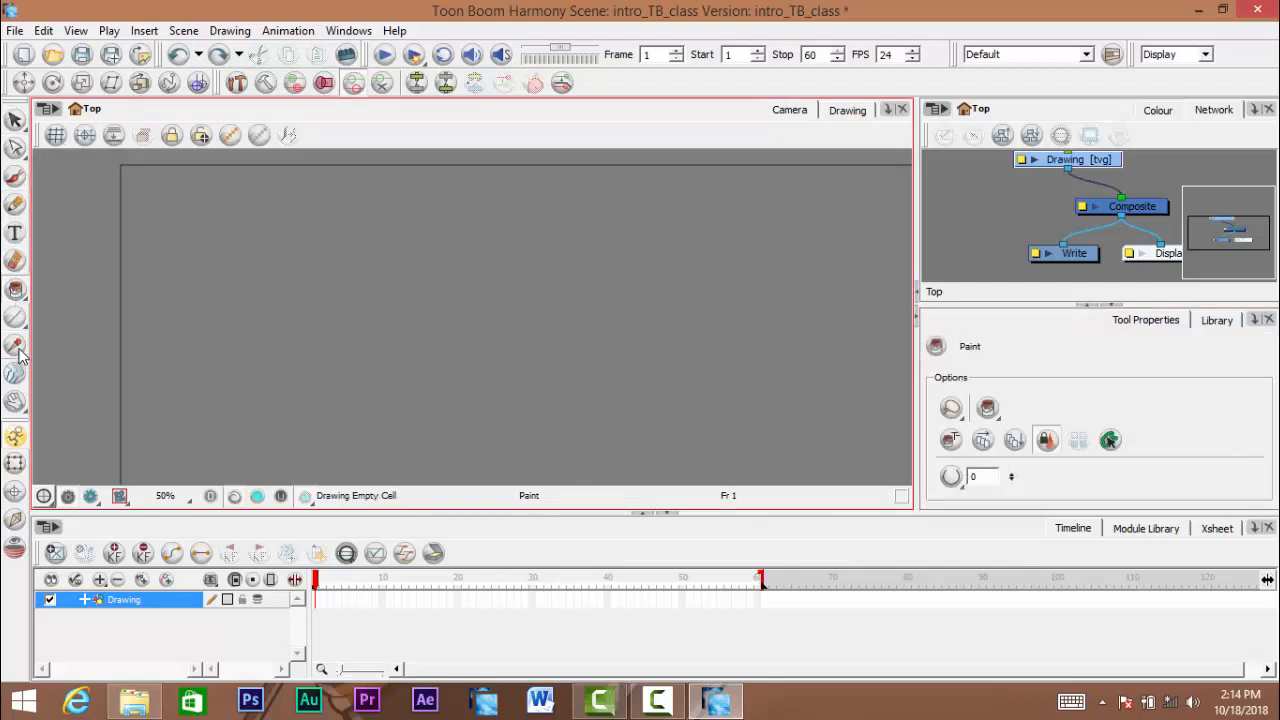
pyautogui.click(15, 344)
pyautogui.click(15, 373)
# - Activate the Brush tool and look through its options
pyautogui.click(15, 175)
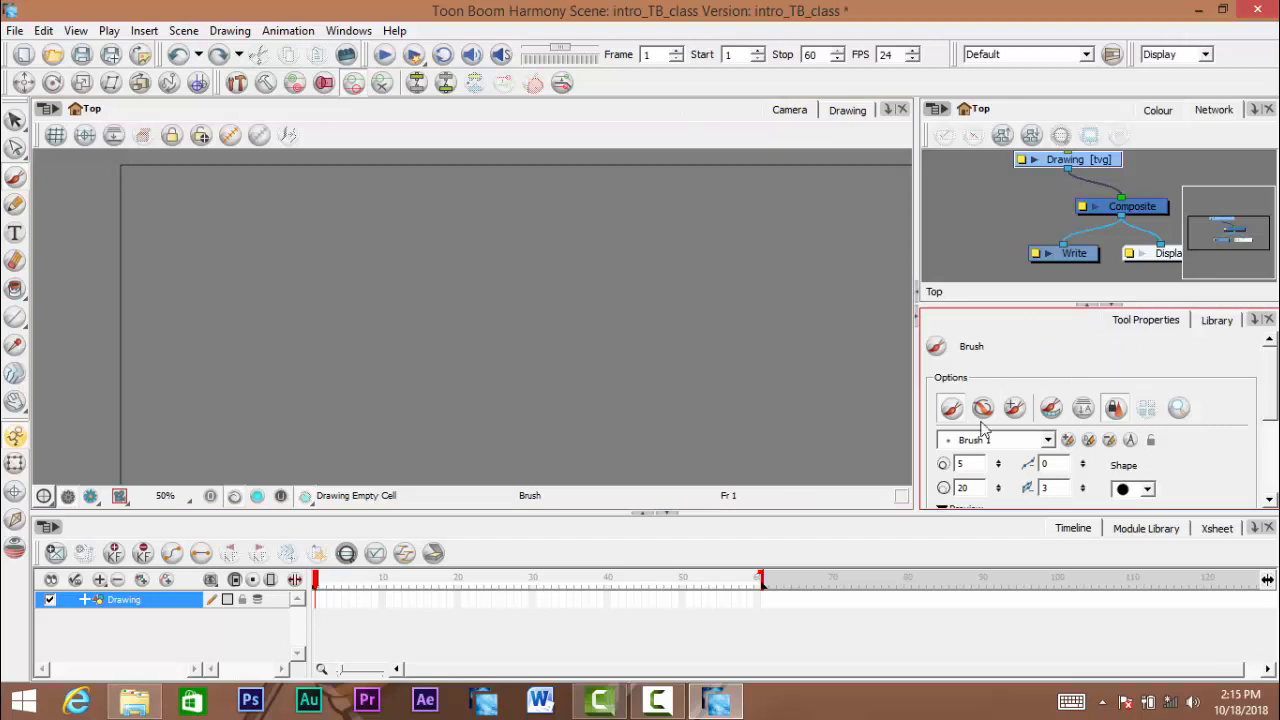
pyautogui.moveTo(1272, 410); pyautogui.dragTo(1216, 425)
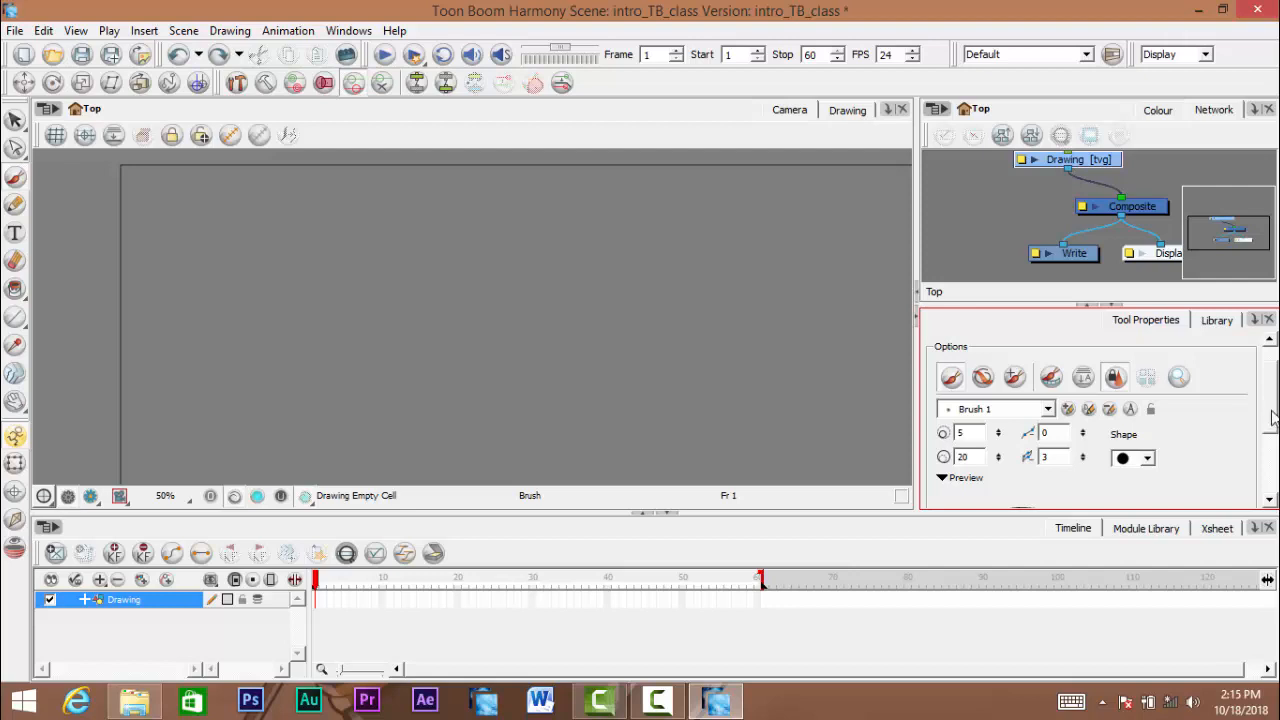
pyautogui.moveTo(1272, 418); pyautogui.dragTo(1272, 405)
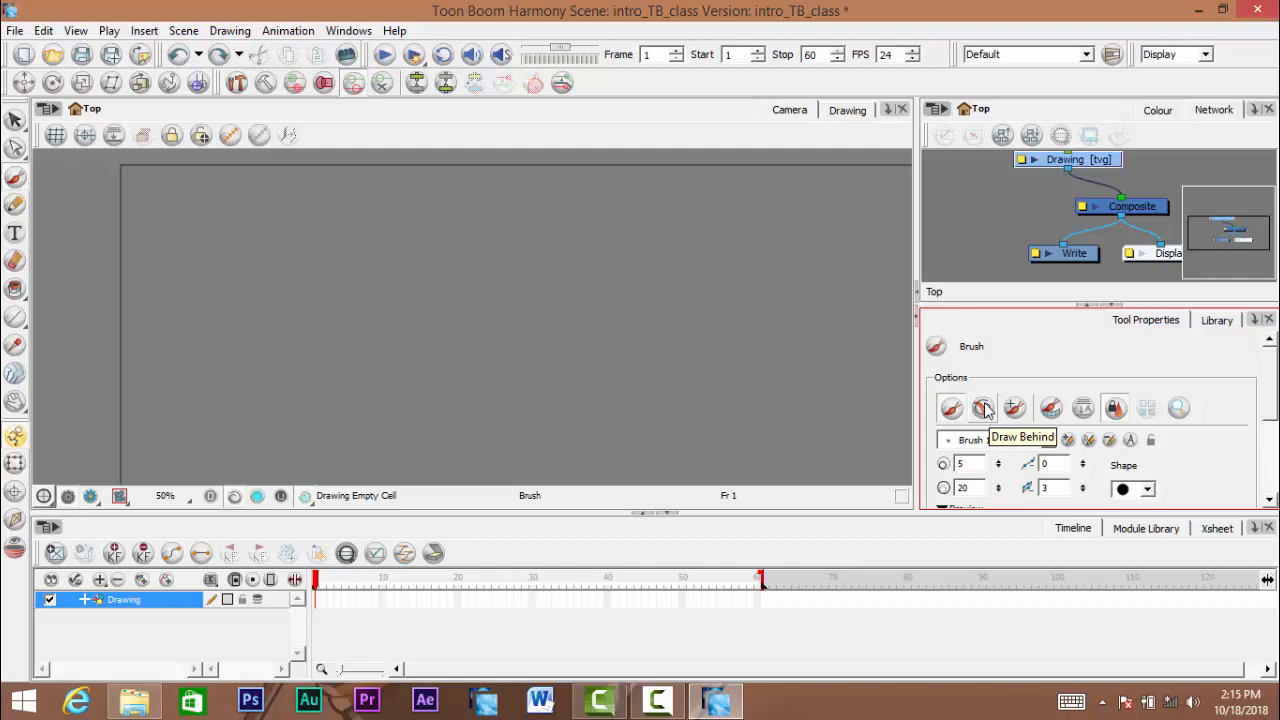
# - Try the brush's Draw Behind mode, switch back to the first brush mode, and examine the size, shape and preview settings
pyautogui.click(985, 410)
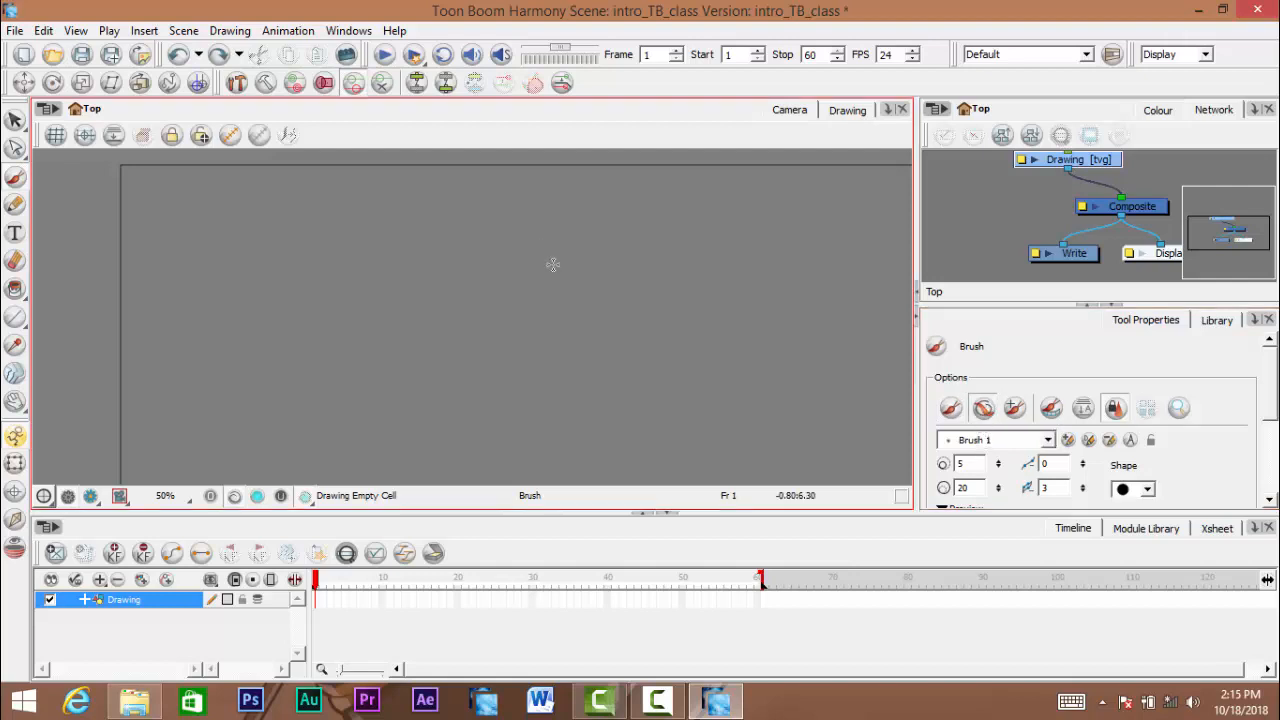
pyautogui.click(951, 408)
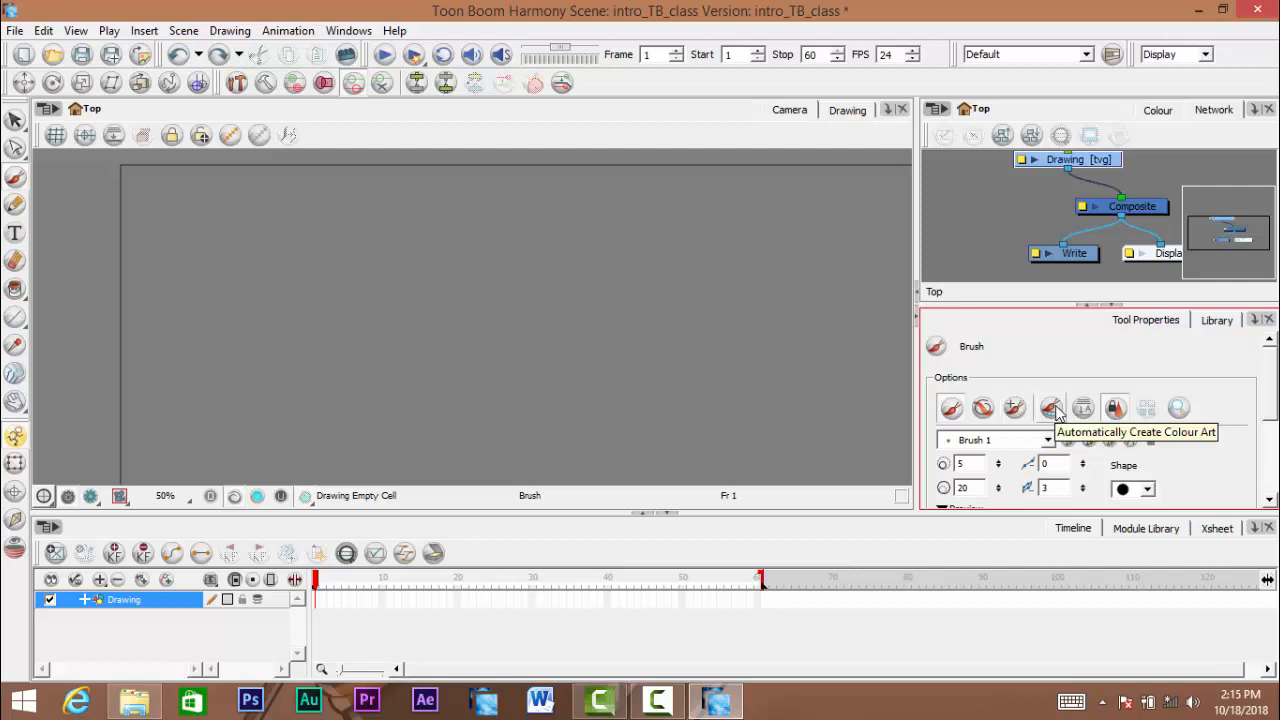
pyautogui.moveTo(1274, 389)
pyautogui.mouseDown()
pyautogui.moveTo(1275, 423)
pyautogui.moveTo(1272, 387)
pyautogui.mouseUp()
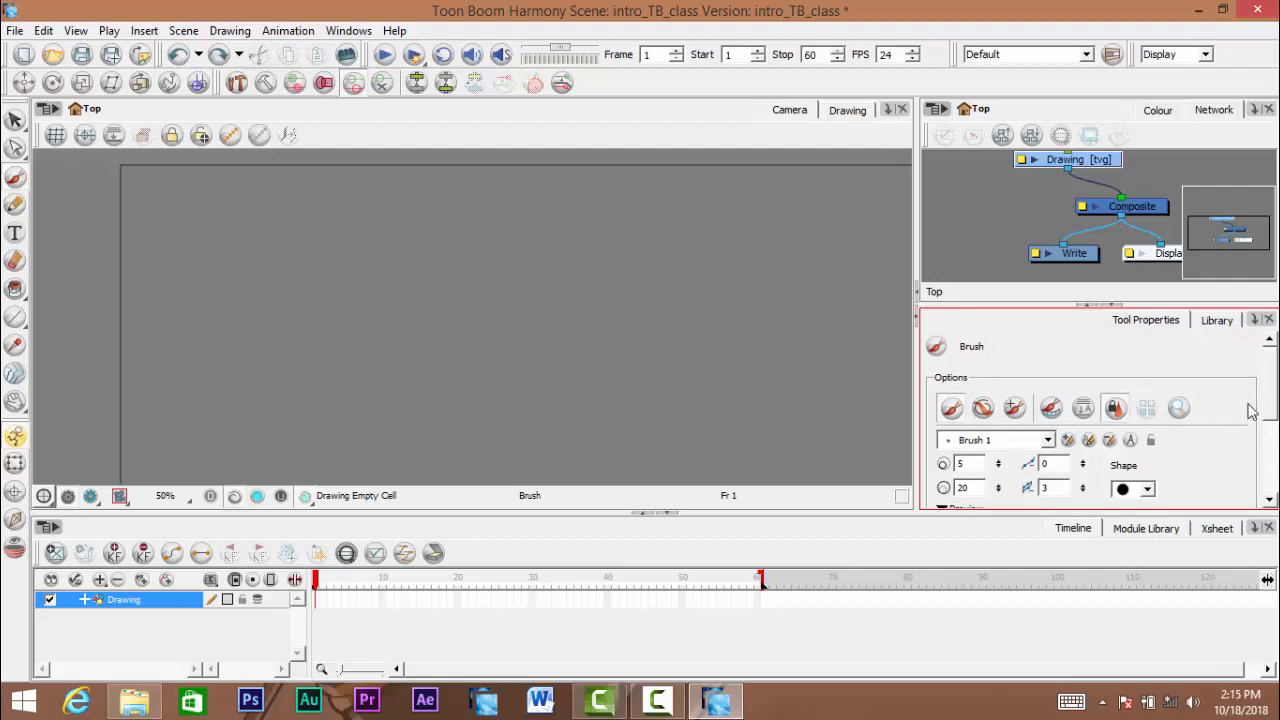
pyautogui.moveTo(1271, 401)
pyautogui.mouseDown()
pyautogui.moveTo(1270, 438)
pyautogui.moveTo(1270, 405)
pyautogui.moveTo(1273, 426)
pyautogui.mouseUp()
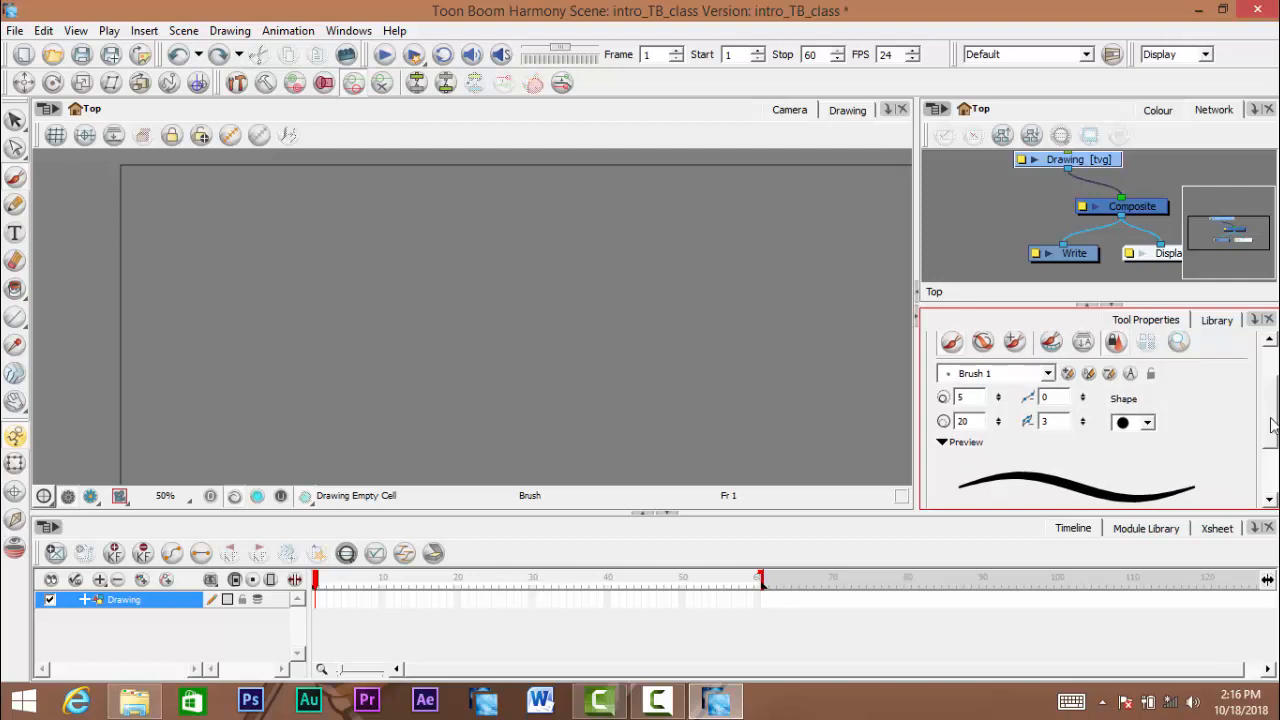
pyautogui.moveTo(1271, 420); pyautogui.dragTo(1270, 420)
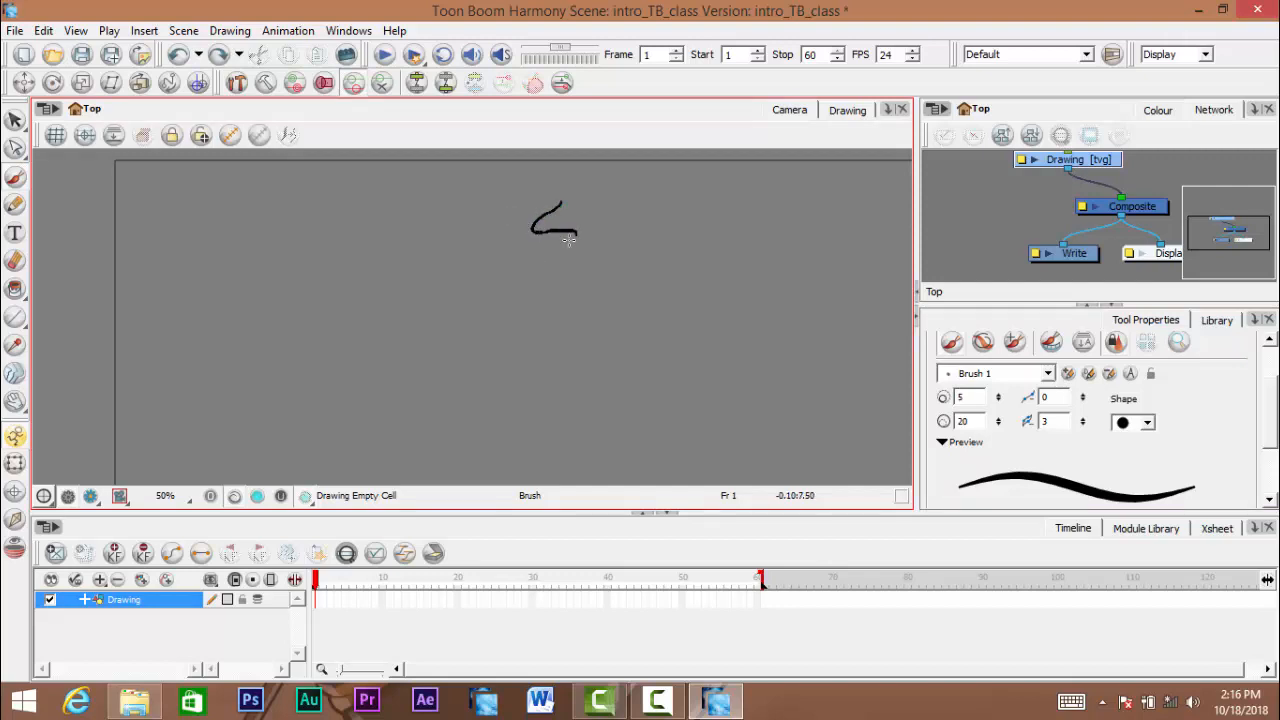
# - Draw a freehand black zigzag stroke with Brush 1 inside the camera frame, growing wider and thicker towards its end
pyautogui.moveTo(568, 239)
pyautogui.mouseDown()
pyautogui.moveTo(525, 267)
pyautogui.moveTo(655, 250)
pyautogui.moveTo(461, 311)
pyautogui.moveTo(694, 271)
pyautogui.moveTo(656, 290)
pyautogui.mouseUp()
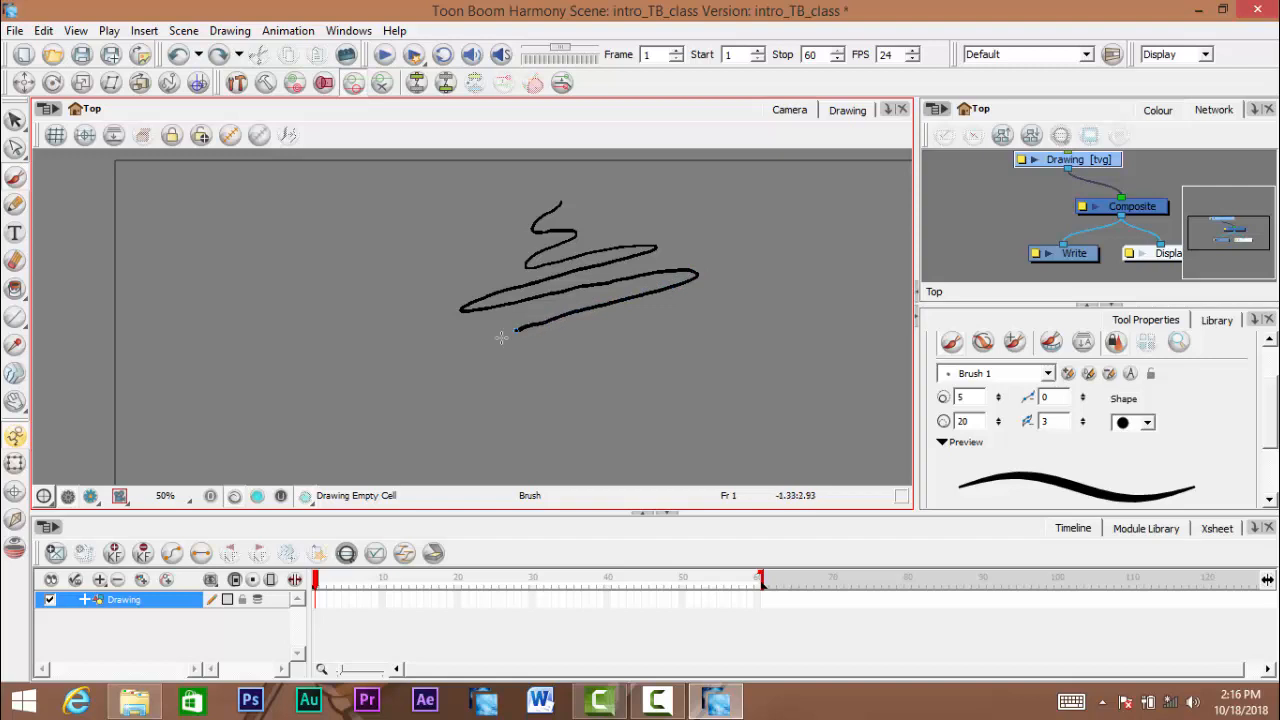
pyautogui.moveTo(483, 367)
pyautogui.mouseDown()
pyautogui.moveTo(528, 371)
pyautogui.moveTo(686, 302)
pyautogui.moveTo(729, 300)
pyautogui.moveTo(742, 319)
pyautogui.moveTo(521, 414)
pyautogui.moveTo(441, 422)
pyautogui.moveTo(420, 356)
pyautogui.mouseUp()
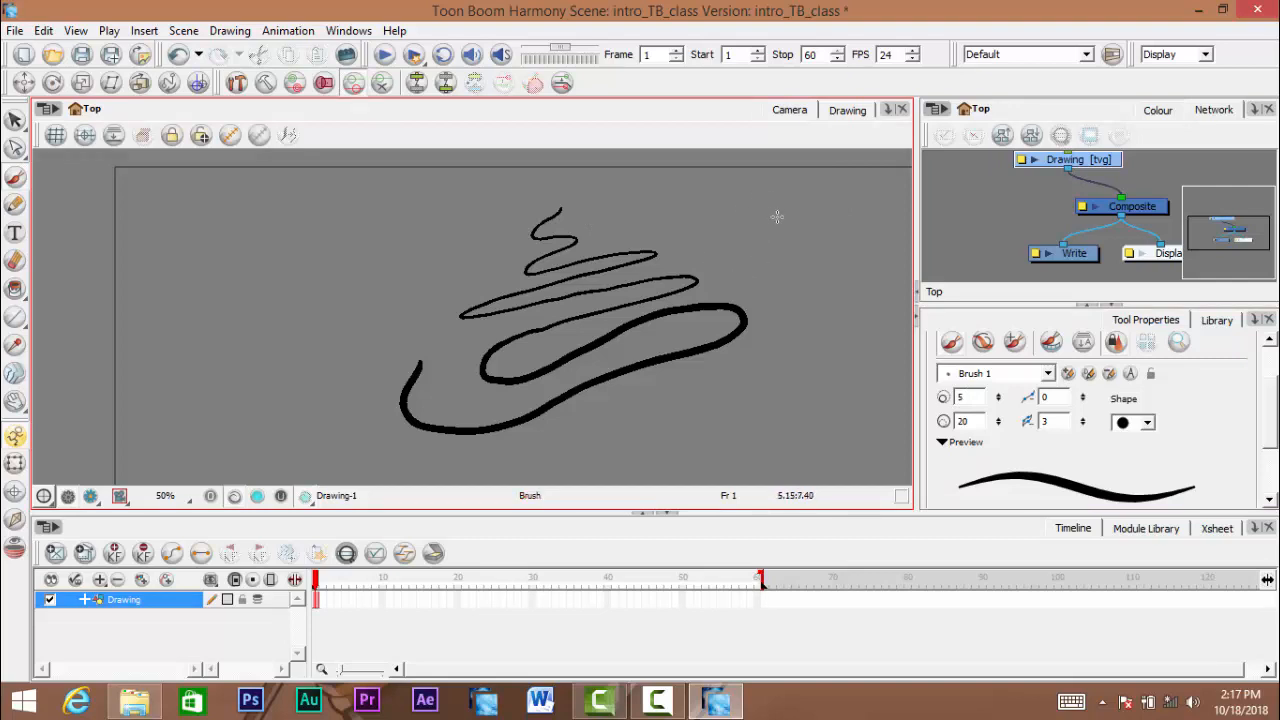
pyautogui.press('space')
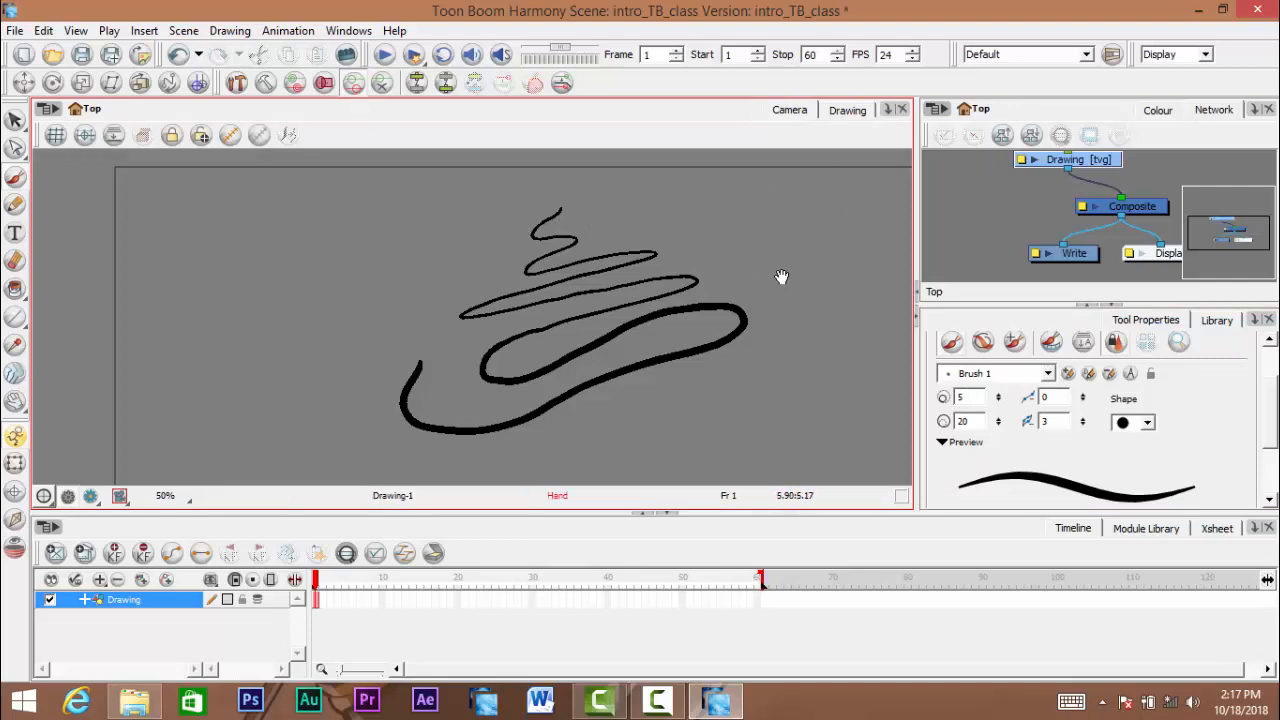
# - Undo the freehand zigzag stroke to empty the drawing
pyautogui.moveTo(781, 277); pyautogui.dragTo(754, 280)
pyautogui.hotkey('ctrl', 'z')
pyautogui.press('space')
pyautogui.moveTo(667, 305)
pyautogui.mouseDown()
pyautogui.moveTo(678, 291)
pyautogui.moveTo(675, 304)
pyautogui.mouseUp()
# - Set Brush 1's maximum size to 50
pyautogui.doubleClick(947, 422)
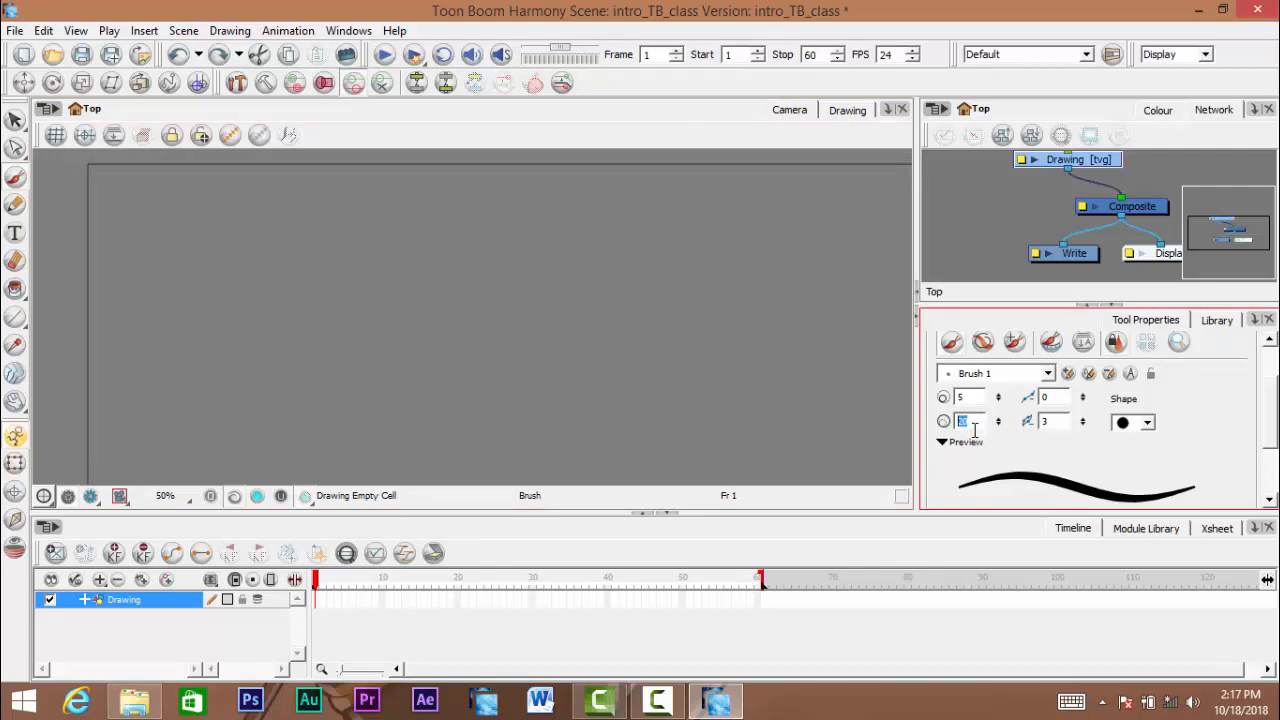
pyautogui.press('Return')
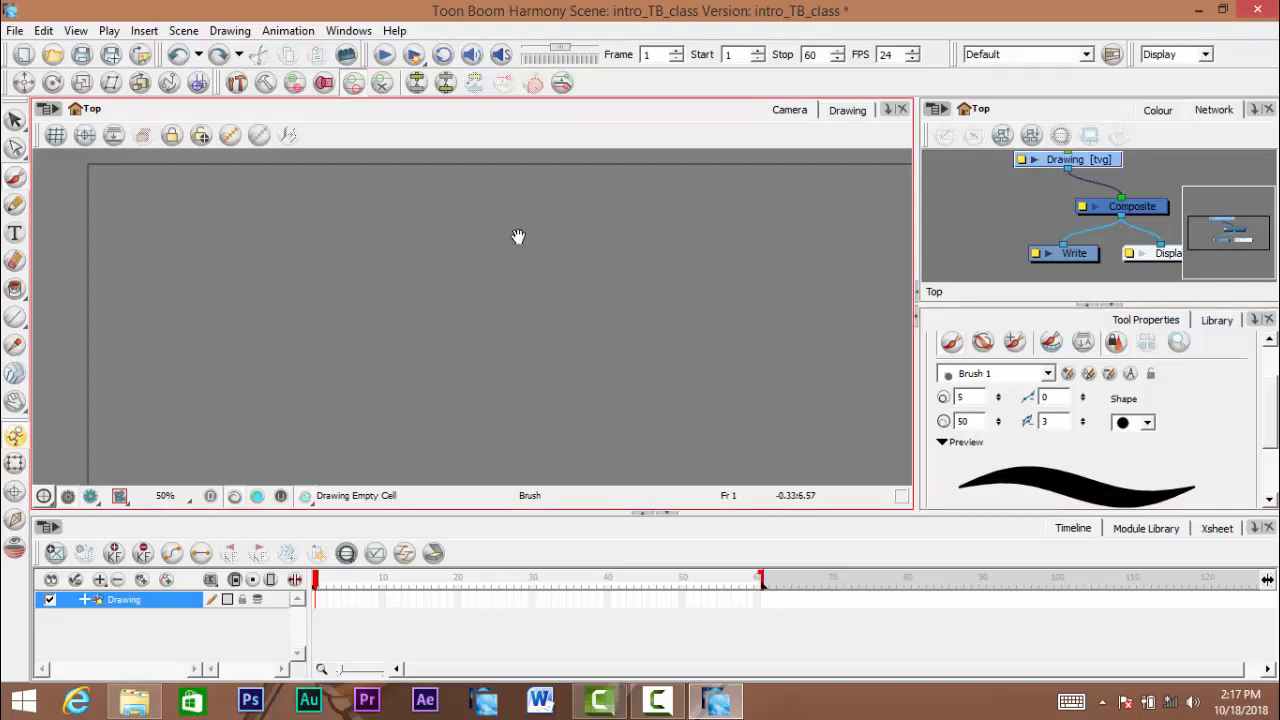
pyautogui.scroll(-1, 1118, 463)
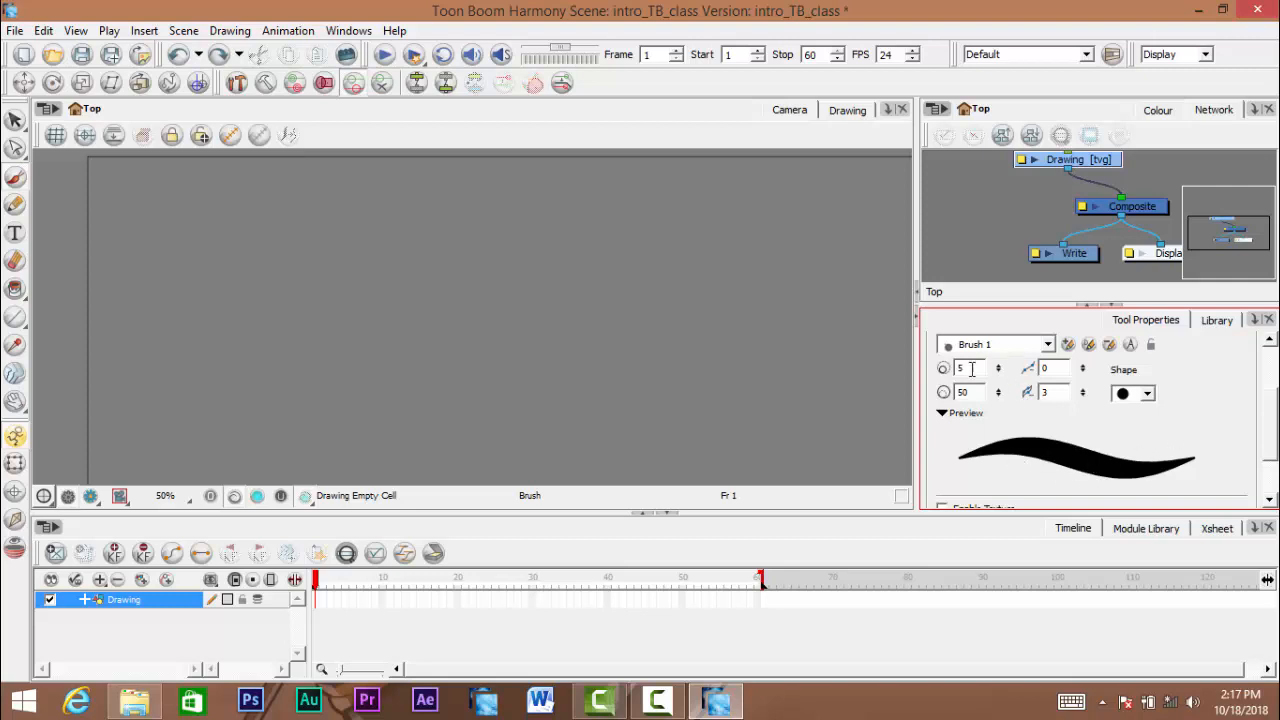
# - Draw large freehand swirls with the thicker brush, varying the stroke's thickness, and remove each of them
pyautogui.press('space')
pyautogui.moveTo(481, 259)
pyautogui.mouseDown()
pyautogui.moveTo(497, 291)
pyautogui.moveTo(472, 238)
pyautogui.moveTo(497, 229)
pyautogui.mouseUp()
pyautogui.moveTo(578, 188)
pyautogui.mouseDown()
pyautogui.moveTo(547, 214)
pyautogui.moveTo(629, 221)
pyautogui.moveTo(506, 277)
pyautogui.moveTo(462, 330)
pyautogui.moveTo(627, 287)
pyautogui.moveTo(686, 354)
pyautogui.moveTo(486, 392)
pyautogui.moveTo(345, 372)
pyautogui.mouseUp()
pyautogui.hotkey('ctrl', 'a')
pyautogui.press('Delete')
pyautogui.hotkey('alt', 'b')
pyautogui.moveTo(538, 205)
pyautogui.mouseDown()
pyautogui.moveTo(603, 212)
pyautogui.moveTo(514, 250)
pyautogui.moveTo(674, 244)
pyautogui.moveTo(612, 366)
pyautogui.moveTo(343, 272)
pyautogui.moveTo(604, 164)
pyautogui.moveTo(783, 232)
pyautogui.mouseUp()
pyautogui.press('space')
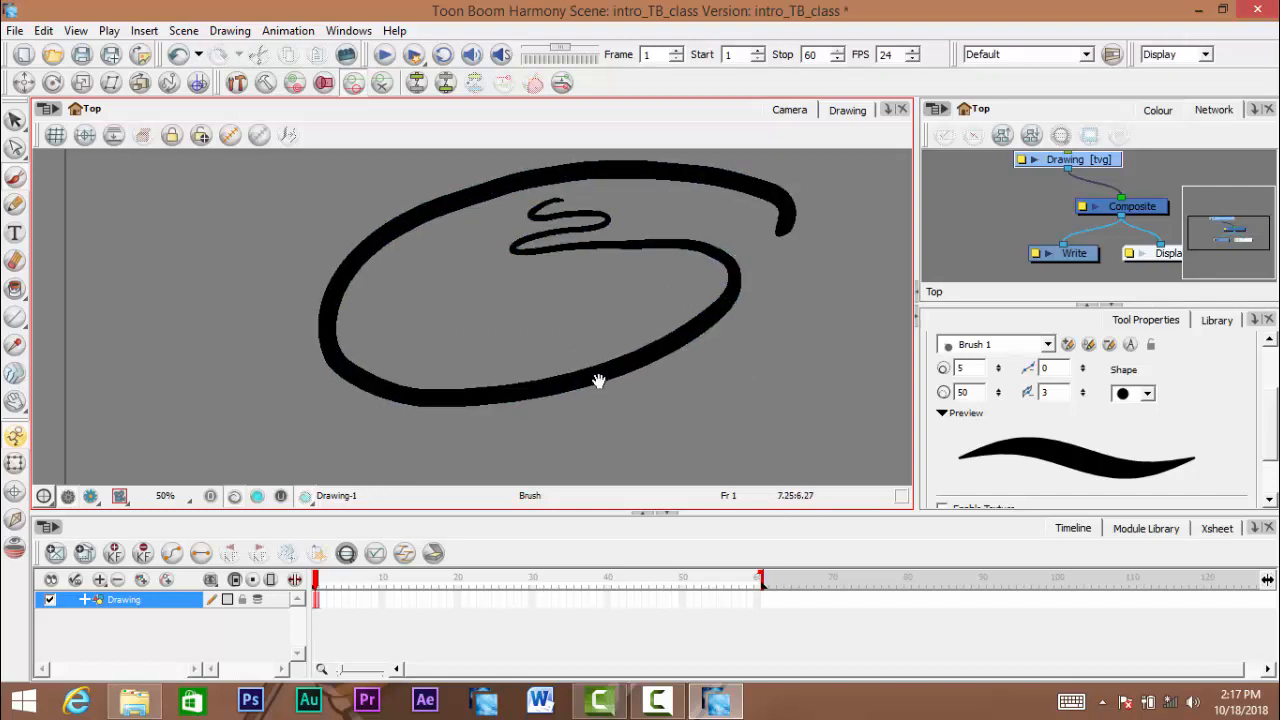
pyautogui.moveTo(597, 376); pyautogui.dragTo(537, 391)
pyautogui.hotkey('ctrl', 'z')
pyautogui.moveTo(451, 326); pyautogui.dragTo(491, 290)
pyautogui.moveTo(575, 208)
pyautogui.mouseDown()
pyautogui.moveTo(511, 230)
pyautogui.moveTo(612, 225)
pyautogui.moveTo(502, 240)
pyautogui.moveTo(501, 254)
pyautogui.moveTo(619, 252)
pyautogui.moveTo(490, 267)
pyautogui.moveTo(710, 317)
pyautogui.moveTo(368, 362)
pyautogui.moveTo(363, 228)
pyautogui.moveTo(766, 190)
pyautogui.mouseUp()
pyautogui.hotkey('ctrl', 'z')
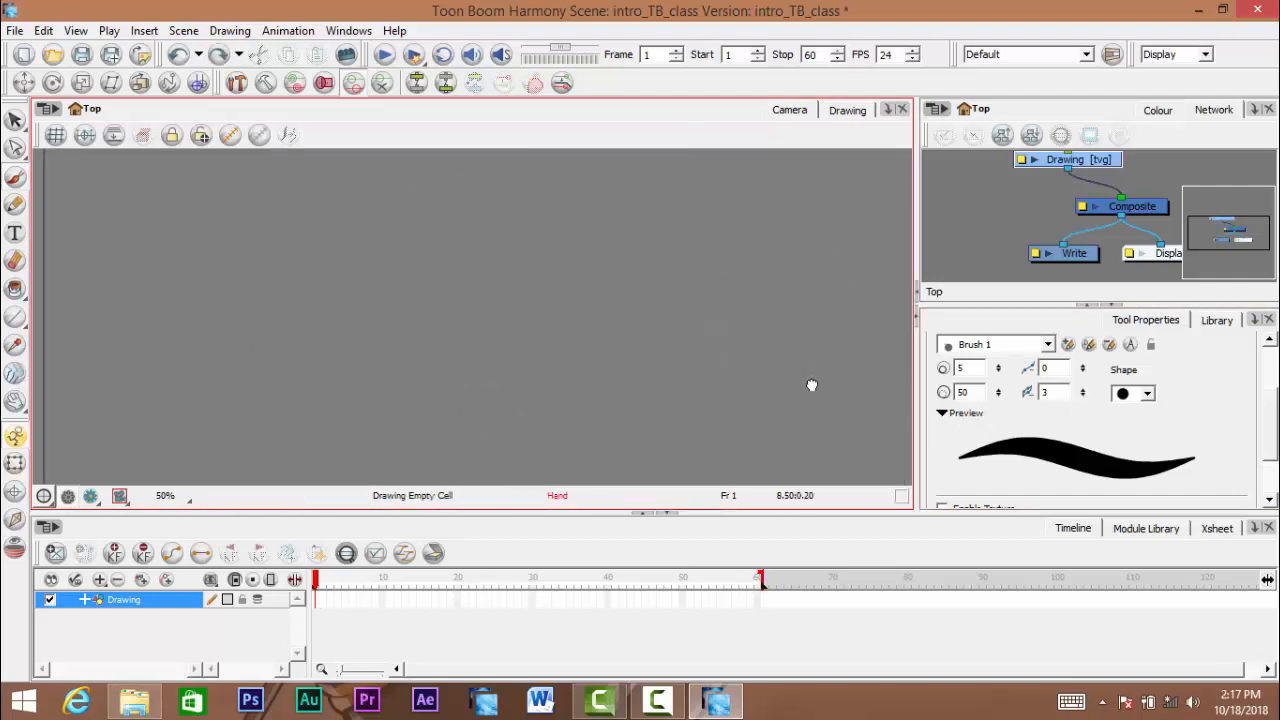
# - Set the brush's maximum size to 20, then draw a freehand oval as a test and undo it
pyautogui.doubleClick(977, 392)
pyautogui.write('20')
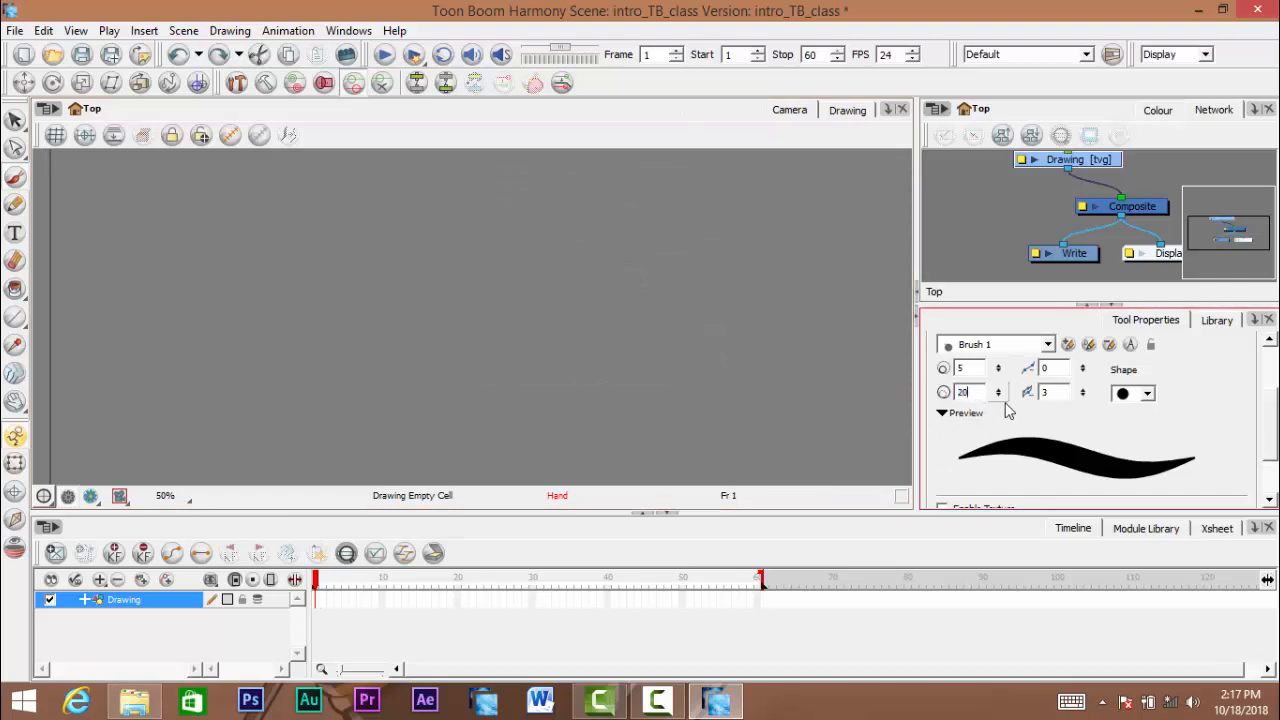
pyautogui.press('Return')
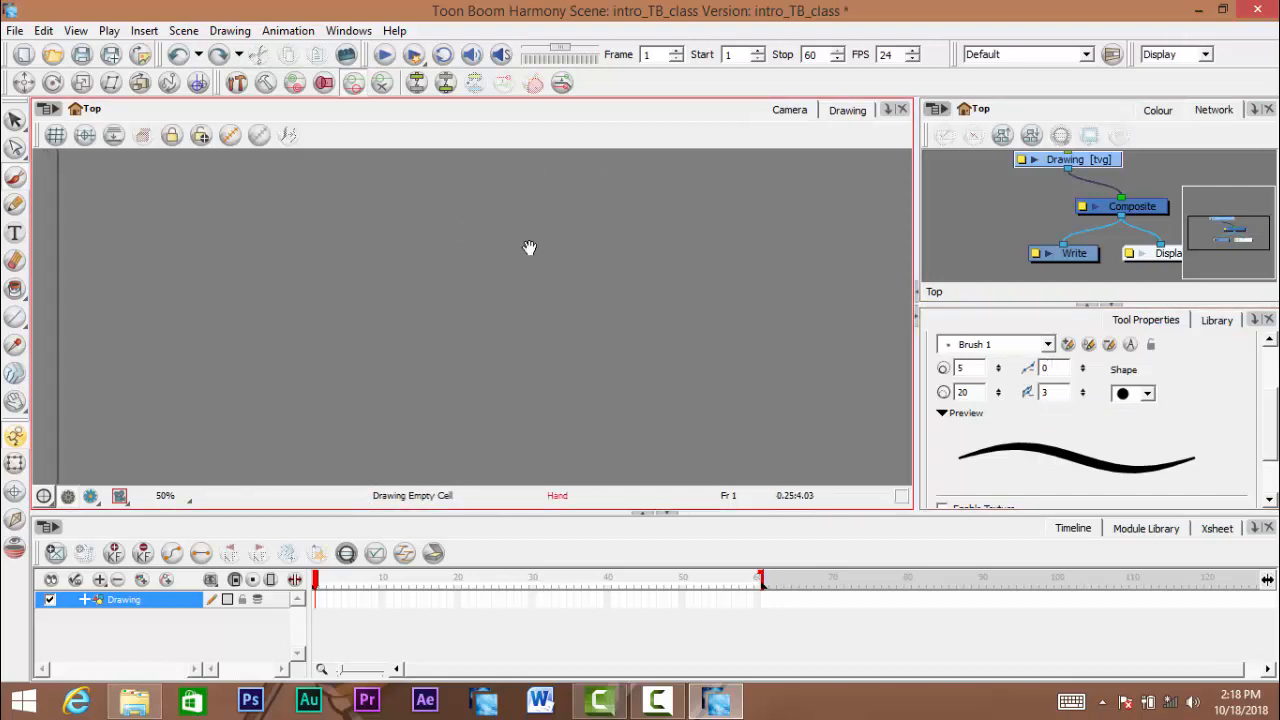
pyautogui.moveTo(617, 217)
pyautogui.mouseDown()
pyautogui.moveTo(561, 200)
pyautogui.moveTo(462, 245)
pyautogui.moveTo(494, 310)
pyautogui.moveTo(610, 302)
pyautogui.moveTo(647, 260)
pyautogui.moveTo(644, 232)
pyautogui.moveTo(610, 195)
pyautogui.moveTo(508, 305)
pyautogui.moveTo(634, 302)
pyautogui.moveTo(653, 206)
pyautogui.moveTo(580, 194)
pyautogui.moveTo(474, 267)
pyautogui.moveTo(612, 292)
pyautogui.moveTo(639, 222)
pyautogui.moveTo(605, 197)
pyautogui.mouseUp()
pyautogui.hotkey('ctrl', 'z')
pyautogui.hotkey('ctrl', 'z')
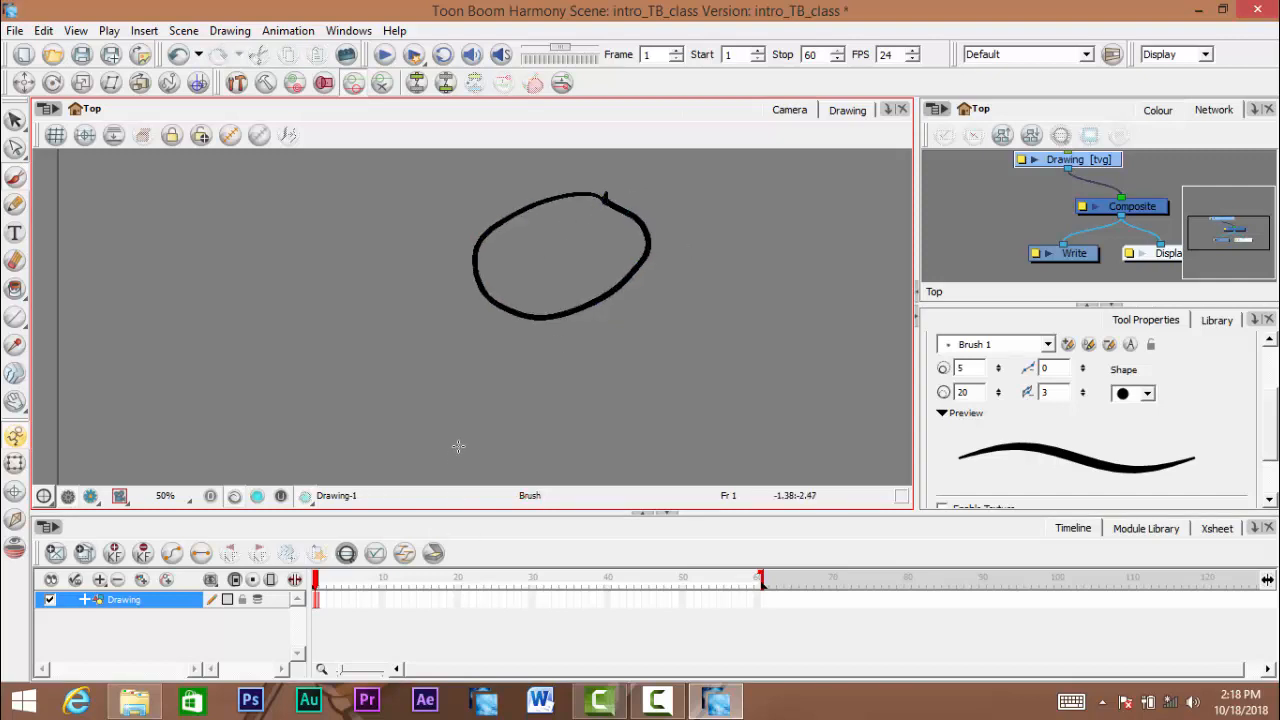
pyautogui.hotkey('ctrl', 'z')
# - Set the brush's central line smoothness to 0 and draw a freehand oval in the drawing area
pyautogui.click(1048, 368)
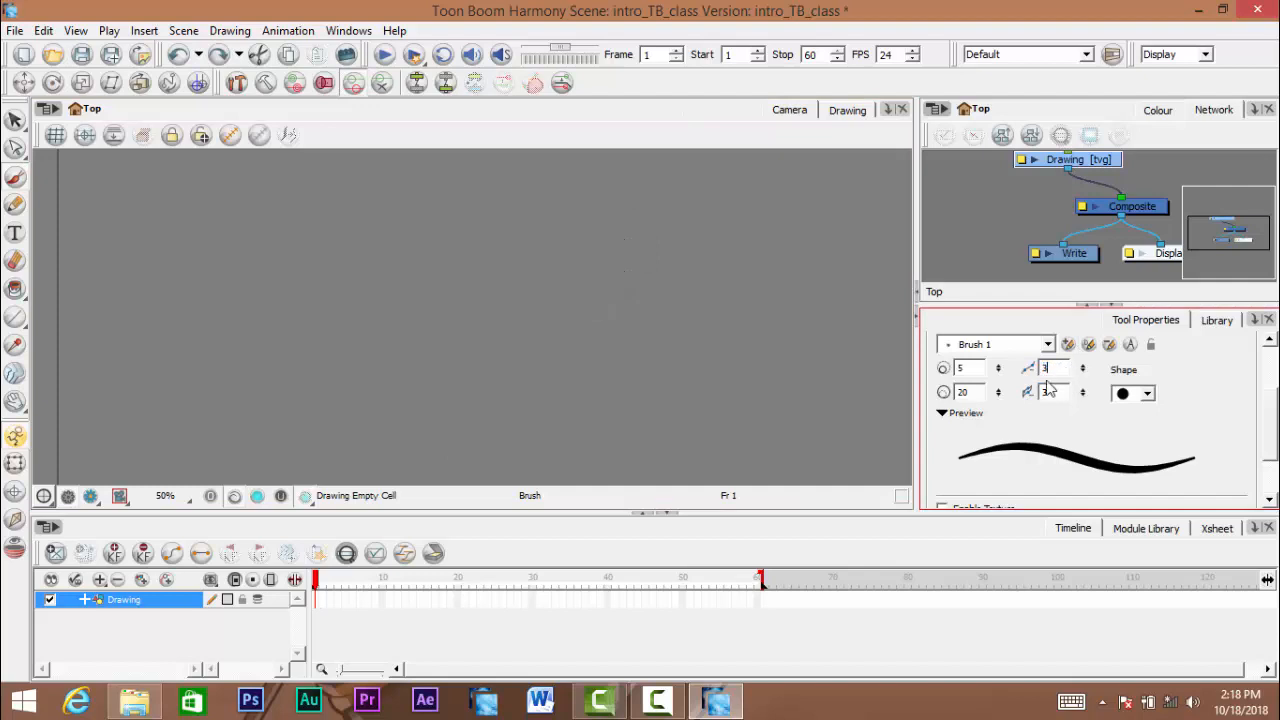
pyautogui.click(1062, 369)
pyautogui.write('0')
pyautogui.moveTo(527, 218)
pyautogui.mouseDown()
pyautogui.moveTo(516, 313)
pyautogui.moveTo(539, 256)
pyautogui.moveTo(528, 217)
pyautogui.mouseUp()
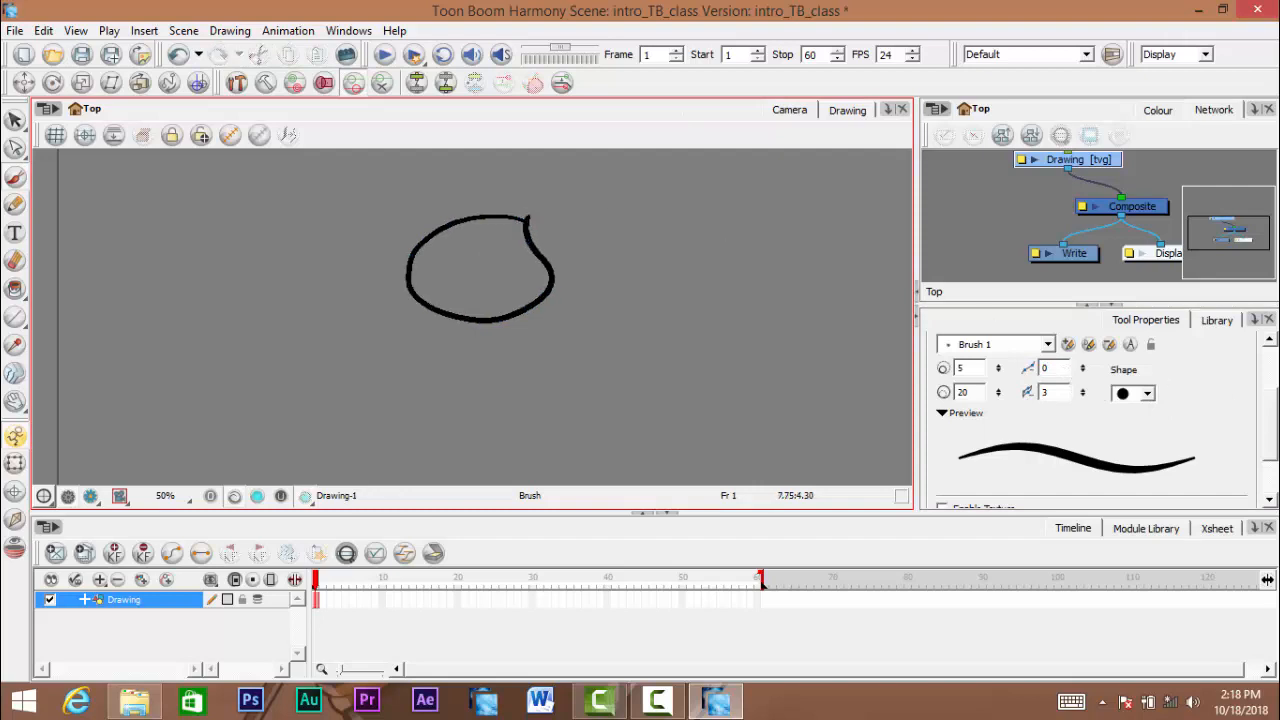
# - Set the brush's central line smoothness to 3 and draw a second freehand oval beside the first, redoing the first try
pyautogui.click(1064, 370)
pyautogui.moveTo(665, 208)
pyautogui.mouseDown()
pyautogui.moveTo(649, 311)
pyautogui.moveTo(730, 261)
pyautogui.moveTo(709, 214)
pyautogui.moveTo(668, 208)
pyautogui.mouseUp()
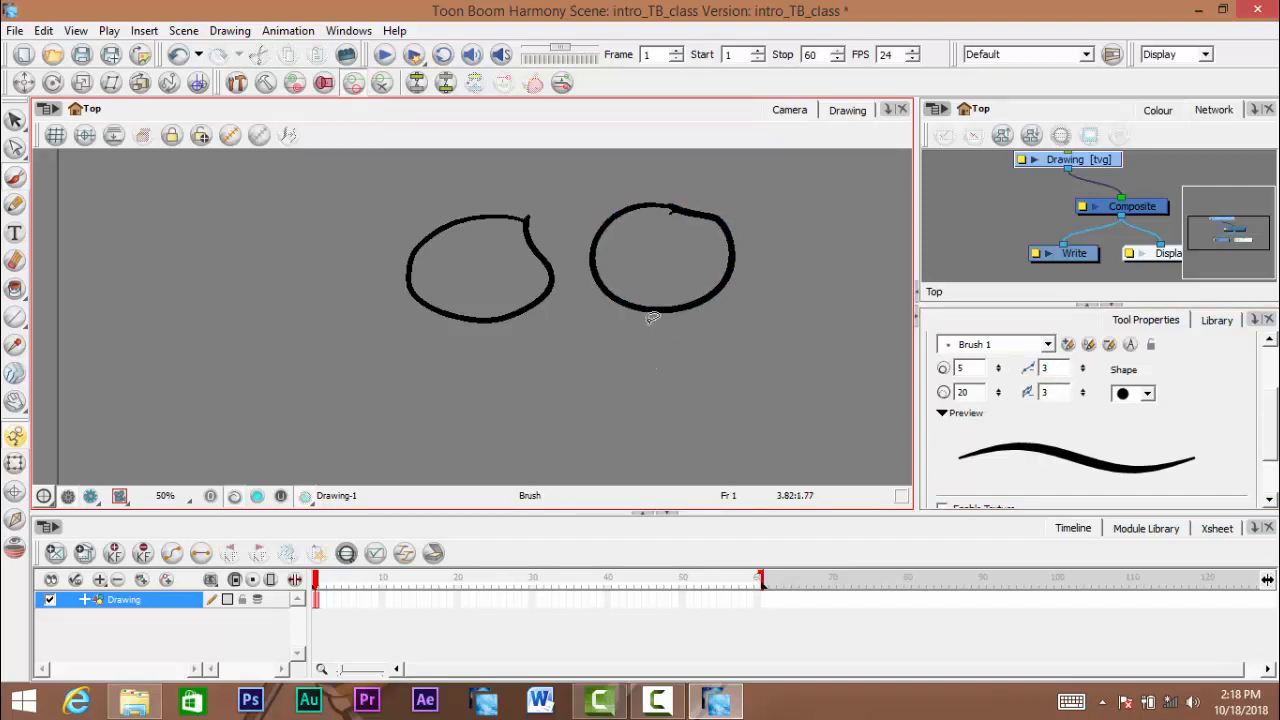
pyautogui.hotkey('ctrl', 'z')
pyautogui.moveTo(700, 236)
pyautogui.mouseDown()
pyautogui.moveTo(603, 290)
pyautogui.moveTo(656, 336)
pyautogui.moveTo(709, 295)
pyautogui.moveTo(704, 240)
pyautogui.moveTo(649, 220)
pyautogui.moveTo(607, 314)
pyautogui.moveTo(718, 234)
pyautogui.mouseUp()
pyautogui.hotkey('ctrl', 'z')
# - Examine the two ovals at different magnifications to compare the lines drawn with smoothness 0 and 3
pyautogui.hotkey('alt', 'z')
pyautogui.click(674, 343)
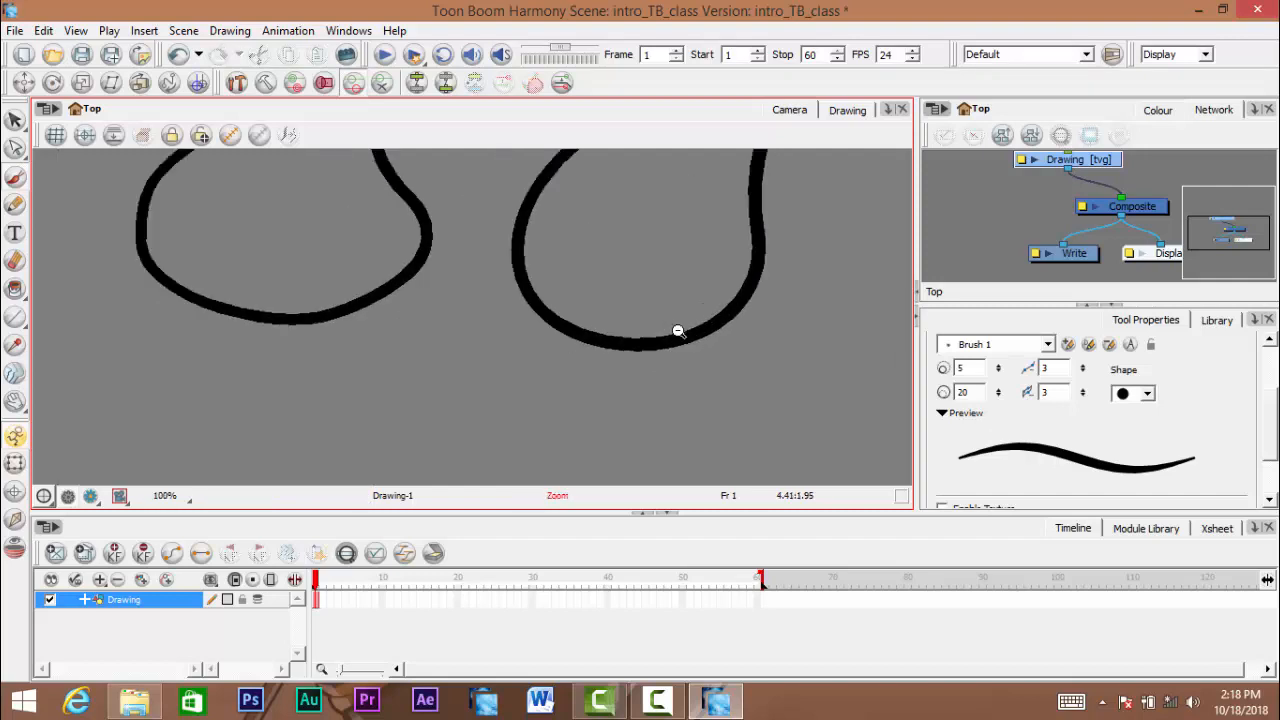
pyautogui.scroll(-2, 678, 333)
pyautogui.scroll(2, 685, 328)
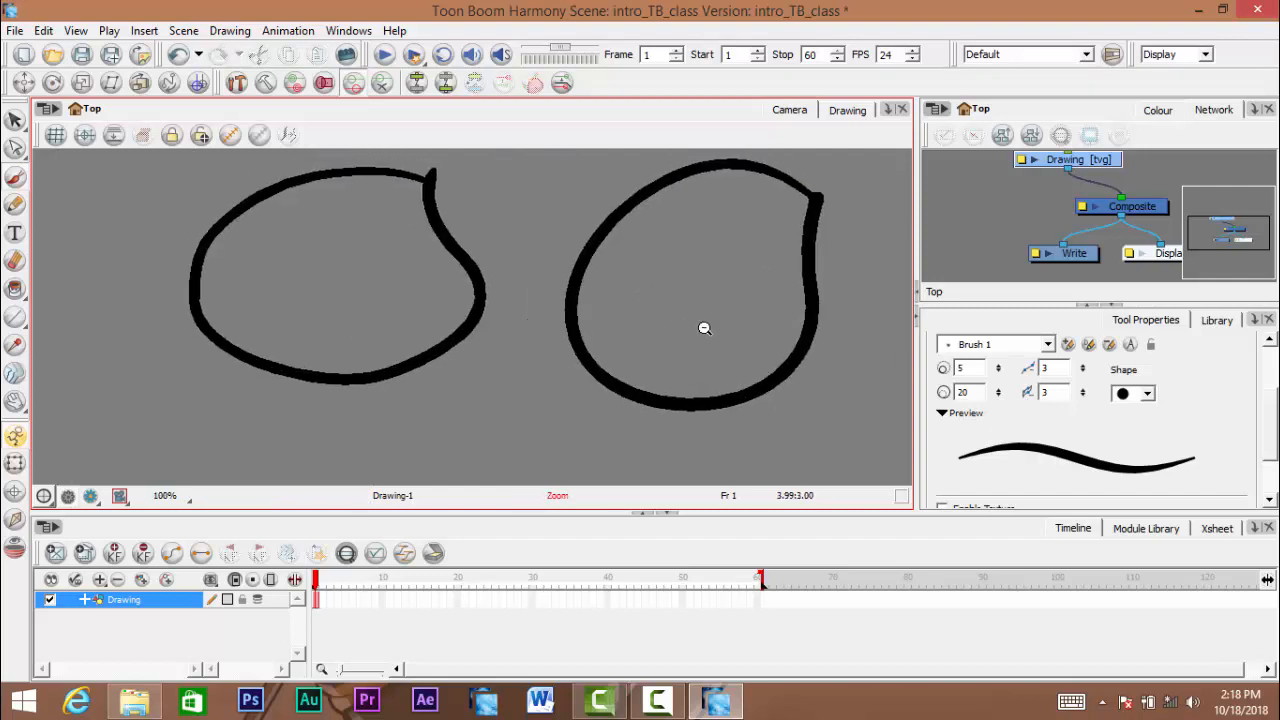
pyautogui.scroll(-1, 704, 328)
pyautogui.hotkey('alt', 'b')
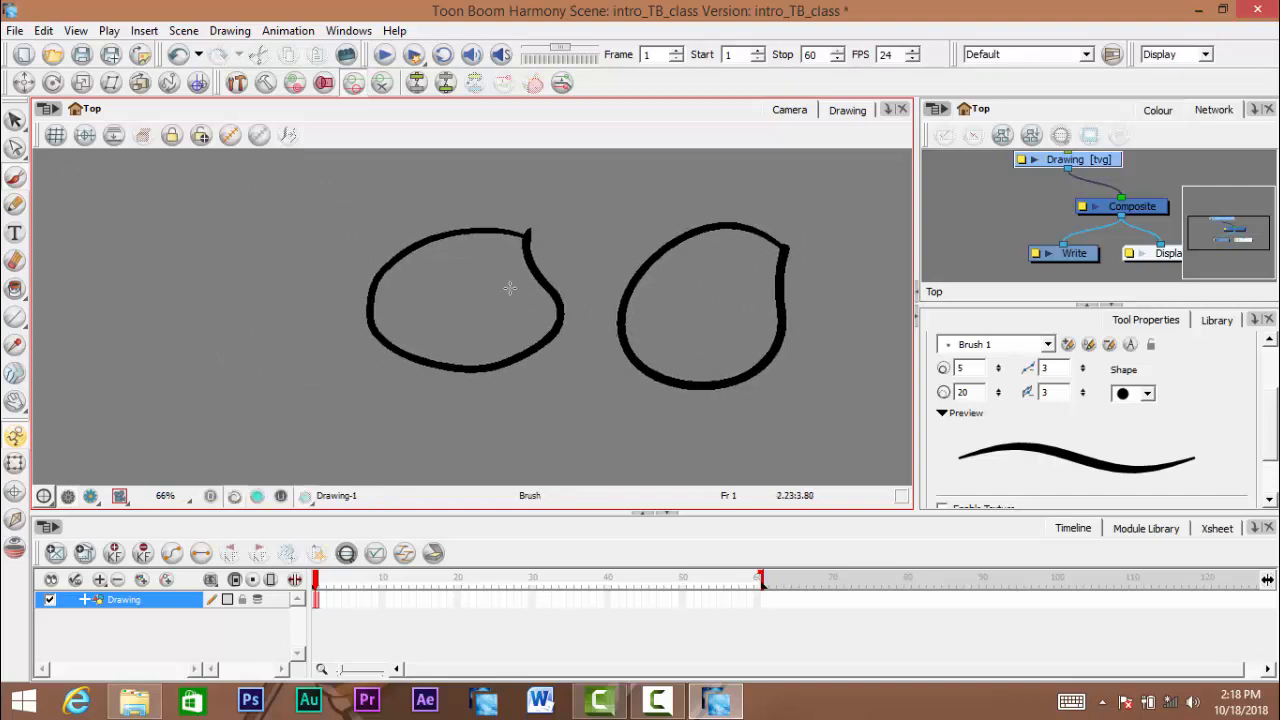
pyautogui.press('space')
pyautogui.moveTo(537, 323); pyautogui.dragTo(491, 320)
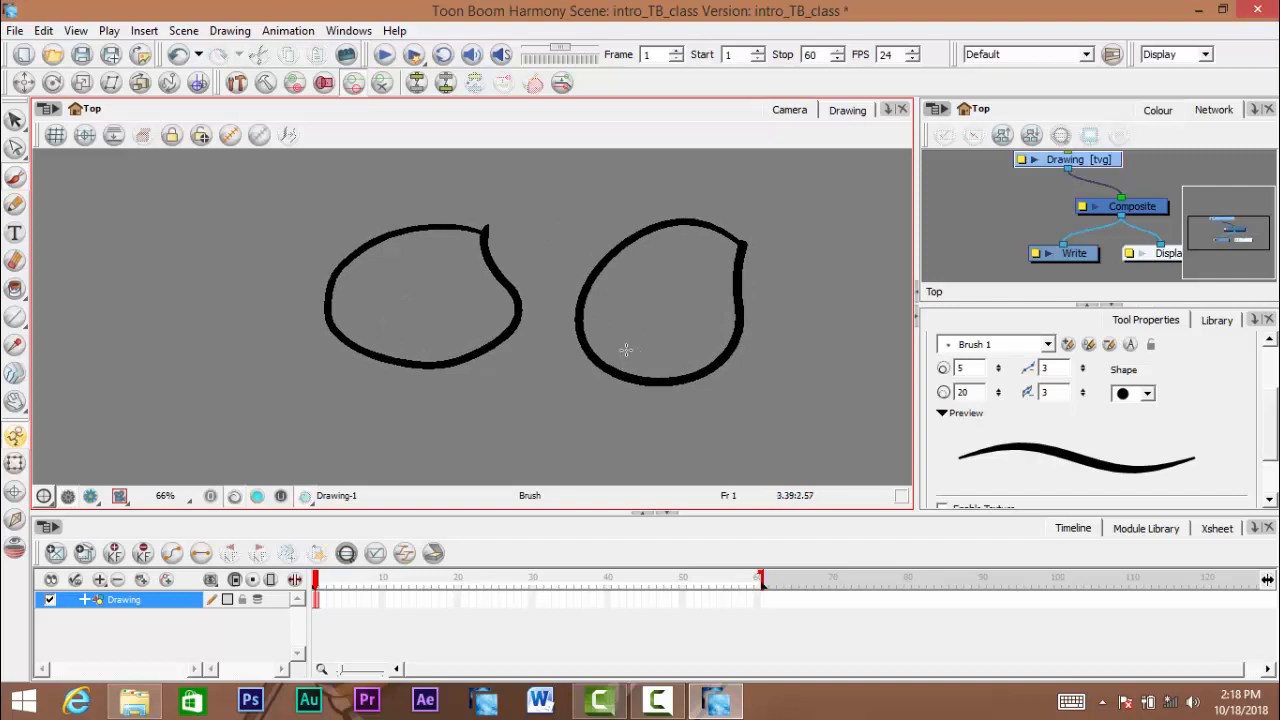
pyautogui.press('space')
pyautogui.scroll(-2, 628, 364)
pyautogui.scroll(1, 630, 356)
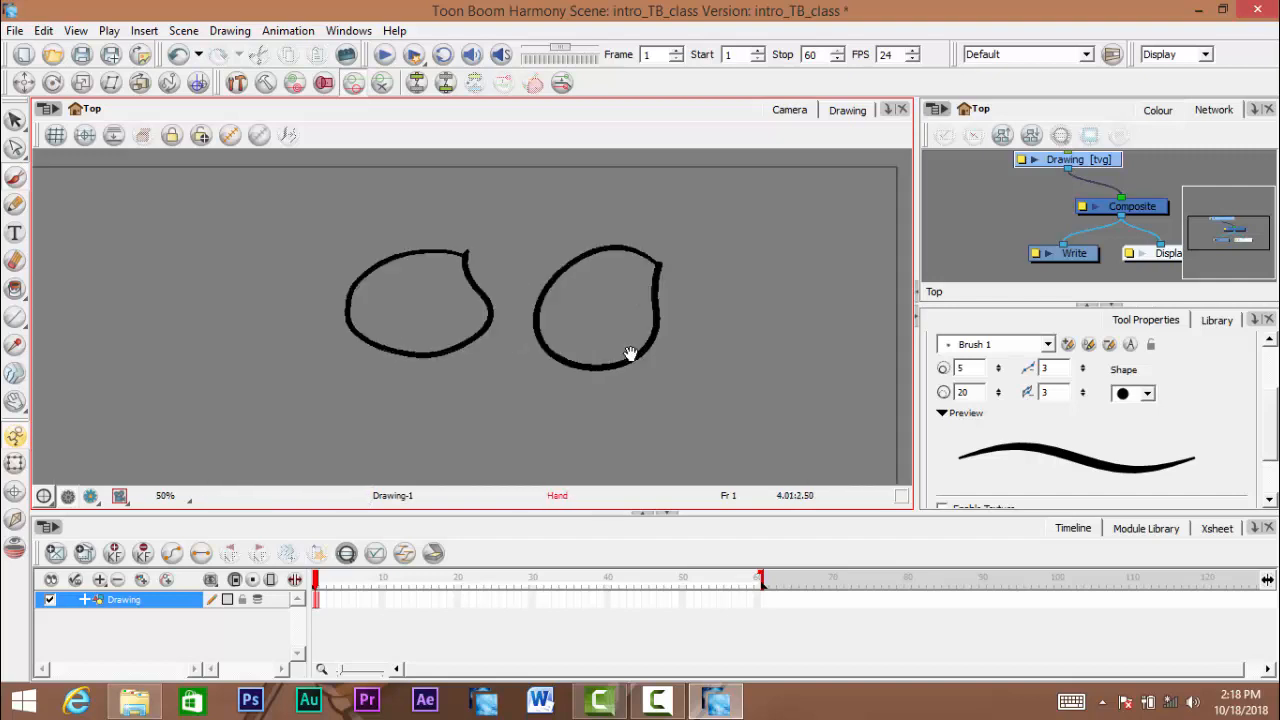
pyautogui.moveTo(630, 354)
pyautogui.mouseDown()
pyautogui.moveTo(650, 352)
pyautogui.moveTo(668, 292)
pyautogui.mouseUp()
pyautogui.press('space')
pyautogui.moveTo(569, 355); pyautogui.dragTo(584, 352)
pyautogui.hotkey('ctrl', 'space')
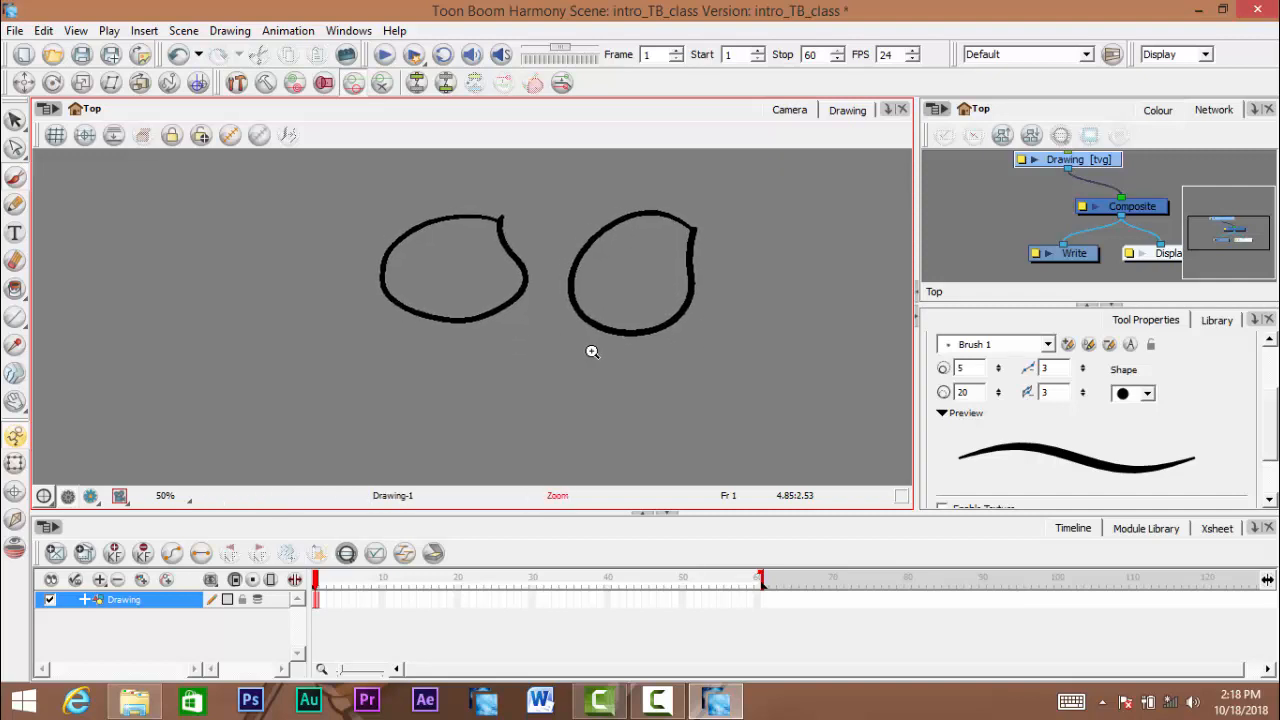
pyautogui.click(592, 351)
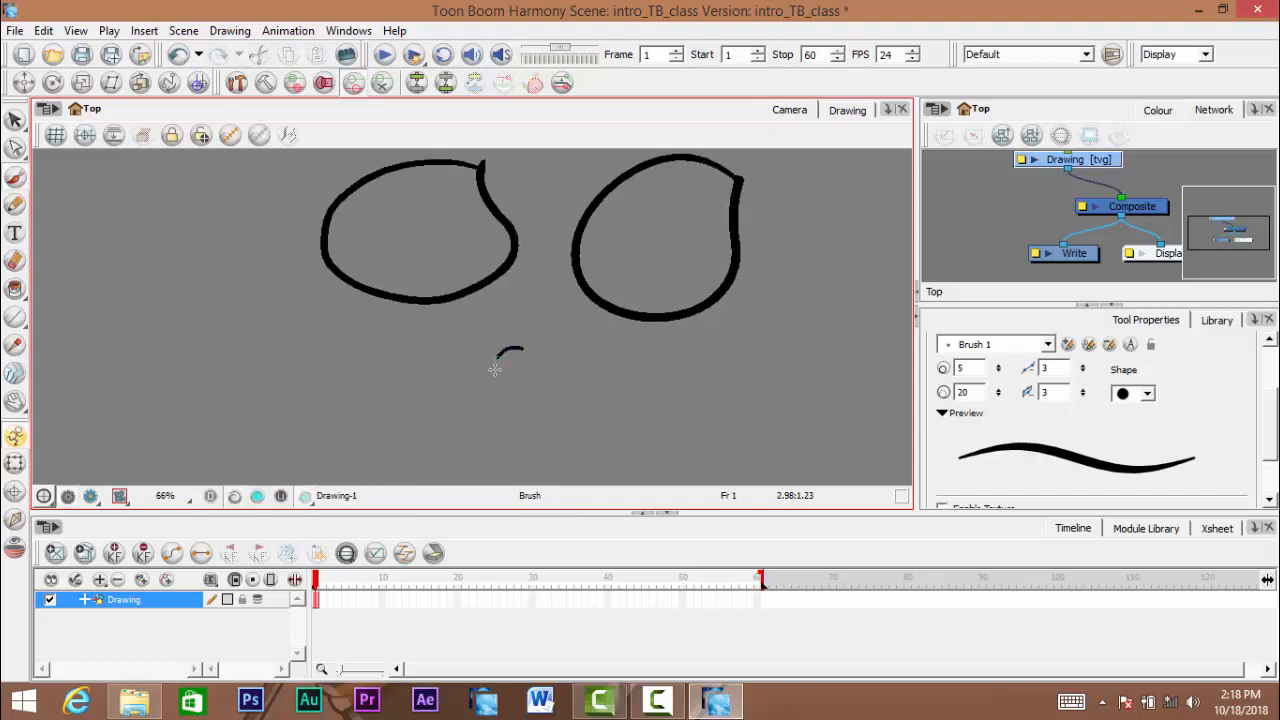
# - Draw small freehand test shapes beneath the two large ovals with smoothness 3 and undo them
pyautogui.moveTo(524, 357)
pyautogui.mouseDown()
pyautogui.moveTo(566, 317)
pyautogui.moveTo(549, 359)
pyautogui.moveTo(579, 327)
pyautogui.moveTo(556, 381)
pyautogui.moveTo(590, 362)
pyautogui.moveTo(556, 324)
pyautogui.moveTo(555, 364)
pyautogui.moveTo(601, 357)
pyautogui.moveTo(598, 320)
pyautogui.mouseUp()
pyautogui.hotkey('ctrl', 'z')
pyautogui.hotkey('ctrl', 'space')
pyautogui.click(548, 381)
pyautogui.hotkey('ctrl', 'z')
pyautogui.hotkey('ctrl', 'z')
pyautogui.hotkey('ctrl', 'z')
pyautogui.hotkey('ctrl', 'z')
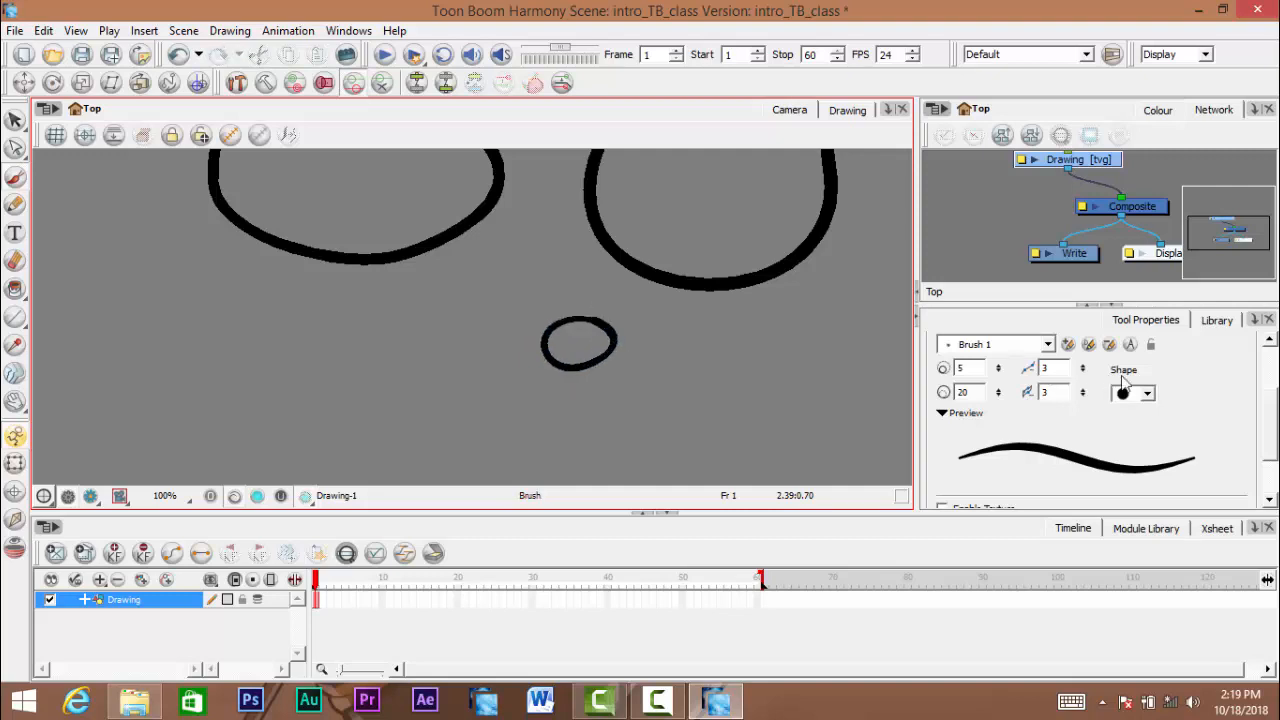
pyautogui.hotkey('ctrl', 'z')
# - Set the brush's central line smoothness to 6, try small freehand shapes below the ovals, and undo them
pyautogui.click(1041, 369)
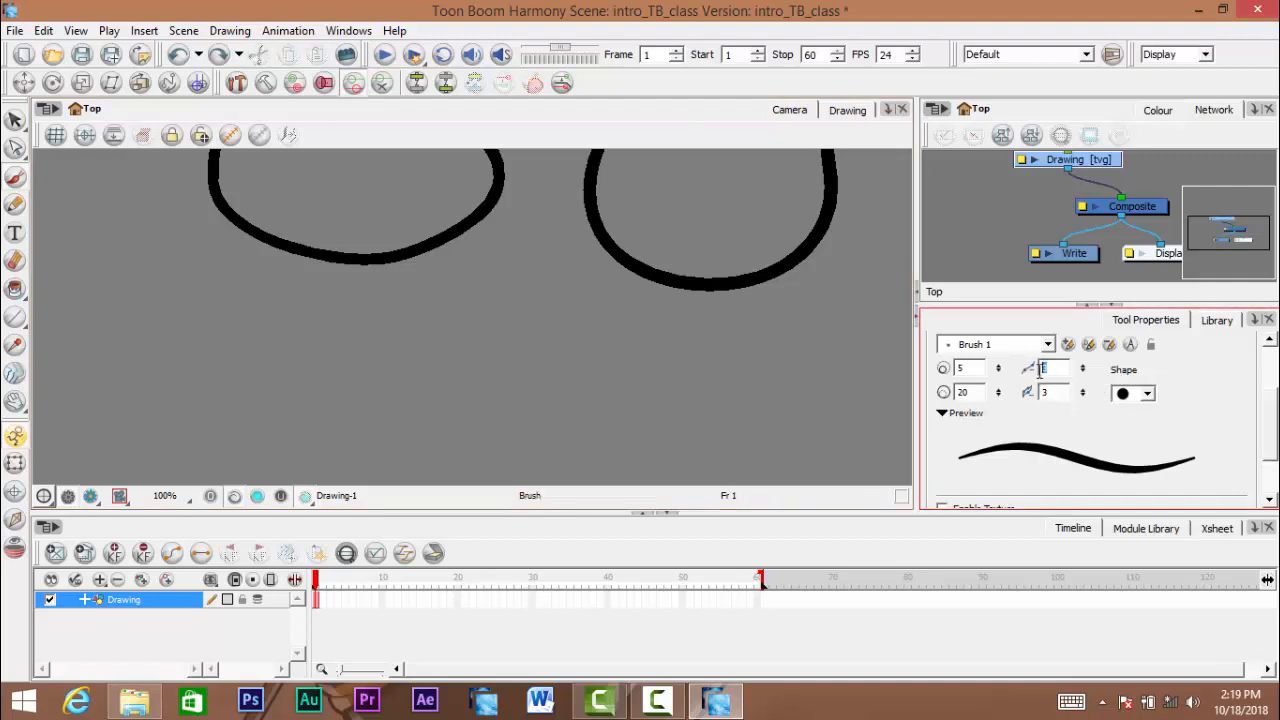
pyautogui.write('6')
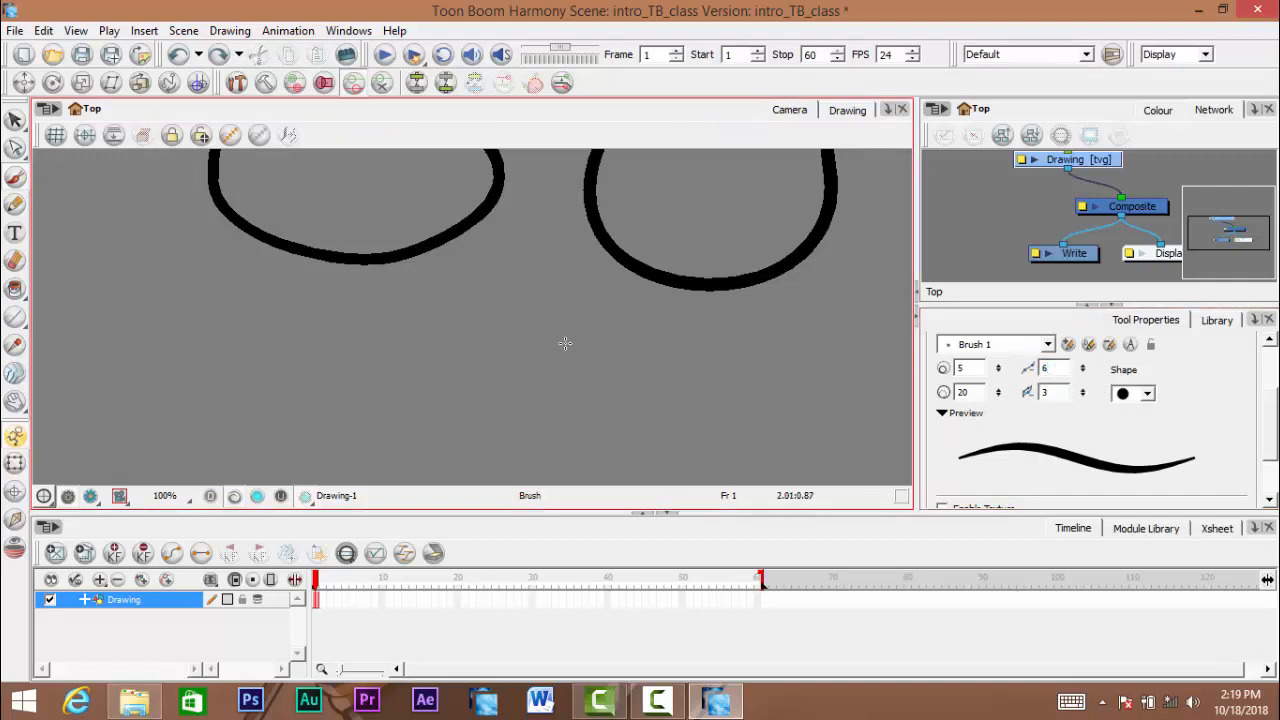
pyautogui.moveTo(547, 338)
pyautogui.mouseDown()
pyautogui.moveTo(586, 345)
pyautogui.moveTo(551, 351)
pyautogui.moveTo(569, 317)
pyautogui.moveTo(557, 336)
pyautogui.moveTo(577, 377)
pyautogui.moveTo(573, 326)
pyautogui.moveTo(542, 384)
pyautogui.moveTo(564, 333)
pyautogui.moveTo(542, 320)
pyautogui.moveTo(497, 330)
pyautogui.moveTo(538, 417)
pyautogui.moveTo(524, 339)
pyautogui.moveTo(558, 344)
pyautogui.moveTo(529, 312)
pyautogui.moveTo(489, 376)
pyautogui.moveTo(583, 350)
pyautogui.moveTo(557, 299)
pyautogui.moveTo(557, 347)
pyautogui.moveTo(591, 331)
pyautogui.moveTo(562, 314)
pyautogui.moveTo(465, 401)
pyautogui.moveTo(549, 350)
pyautogui.moveTo(531, 324)
pyautogui.moveTo(459, 393)
pyautogui.moveTo(592, 318)
pyautogui.mouseUp()
pyautogui.hotkey('ctrl', 'z')
pyautogui.hotkey('ctrl', 'z')
pyautogui.hotkey('ctrl', 'z')
pyautogui.hotkey('ctrl', 'z')
pyautogui.hotkey('ctrl', 'z')
pyautogui.hotkey('ctrl', 'z')
pyautogui.hotkey('ctrl', 'z')
pyautogui.hotkey('ctrl', 'z')
pyautogui.hotkey('ctrl', 'z')
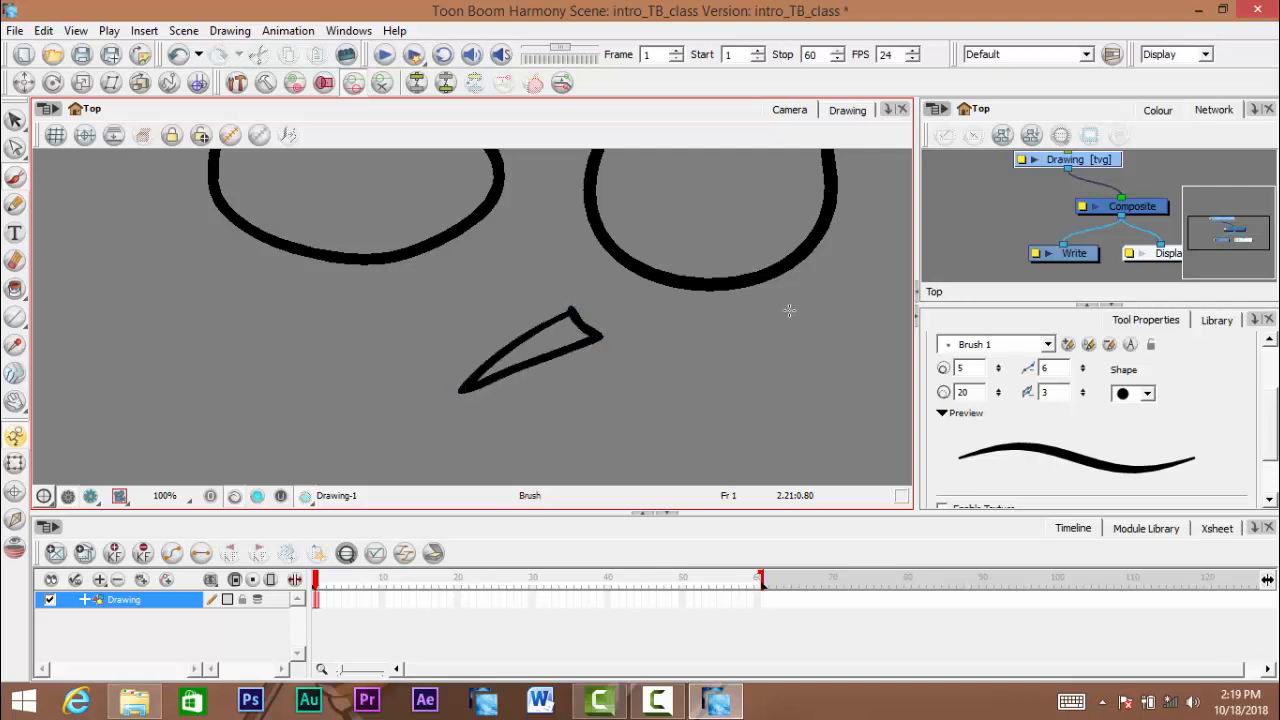
pyautogui.hotkey('ctrl', 'z')
# - Enter 6 again as the central line smoothness, draw a few more small test strokes, and undo each one
pyautogui.moveTo(1045, 369); pyautogui.dragTo(1033, 370)
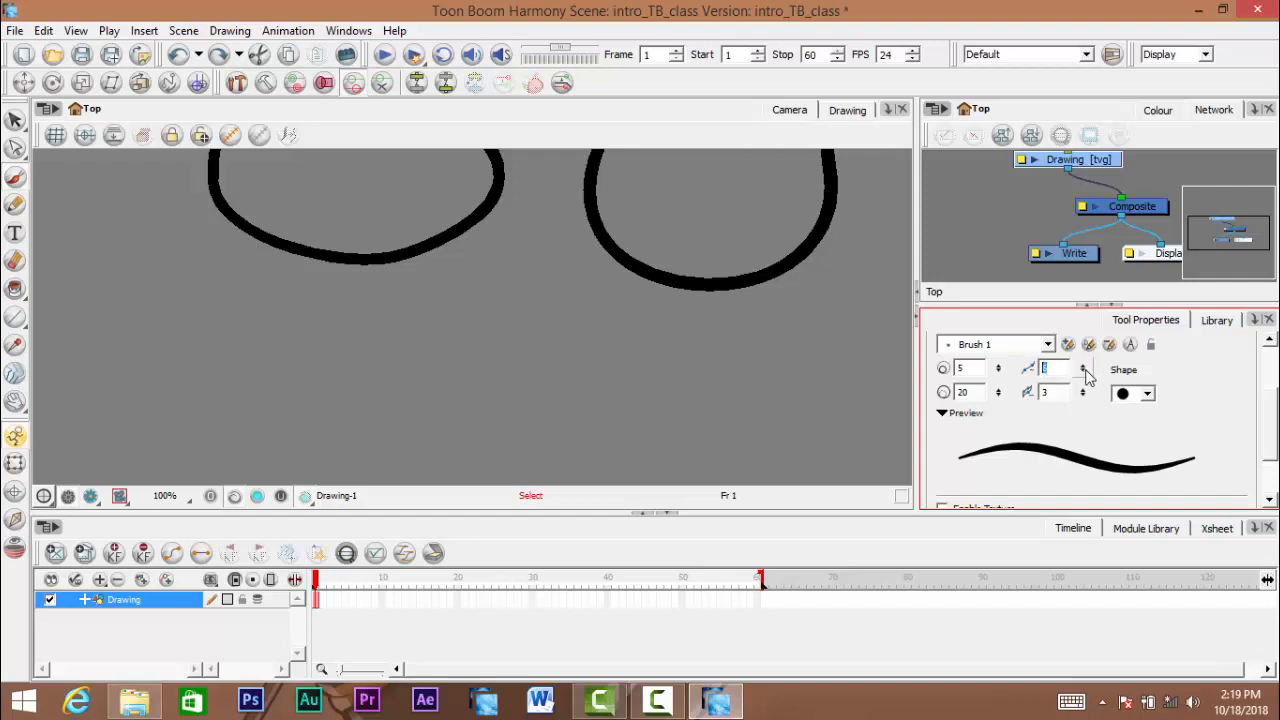
pyautogui.write('6')
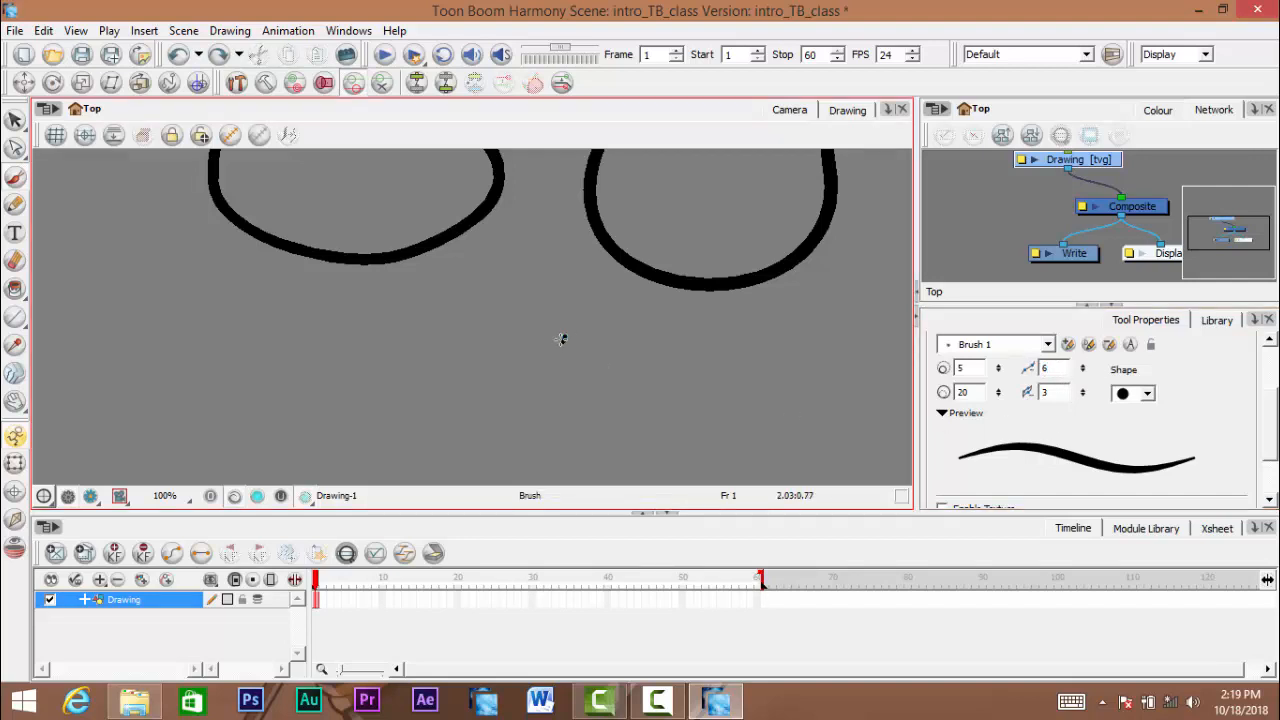
pyautogui.moveTo(563, 340)
pyautogui.mouseDown()
pyautogui.moveTo(512, 407)
pyautogui.moveTo(563, 344)
pyautogui.mouseUp()
pyautogui.hotkey('ctrl', 'z')
pyautogui.moveTo(560, 338)
pyautogui.mouseDown()
pyautogui.moveTo(597, 372)
pyautogui.moveTo(575, 331)
pyautogui.mouseUp()
pyautogui.hotkey('ctrl', 'z')
pyautogui.moveTo(632, 342)
pyautogui.mouseDown()
pyautogui.moveTo(650, 376)
pyautogui.moveTo(681, 389)
pyautogui.moveTo(666, 429)
pyautogui.mouseUp()
pyautogui.hotkey('ctrl', 'z')
# - Reset the brush's central line smoothness to 0 and undo both large ovals
pyautogui.press('1')
pyautogui.hotkey('ctrl', 'z')
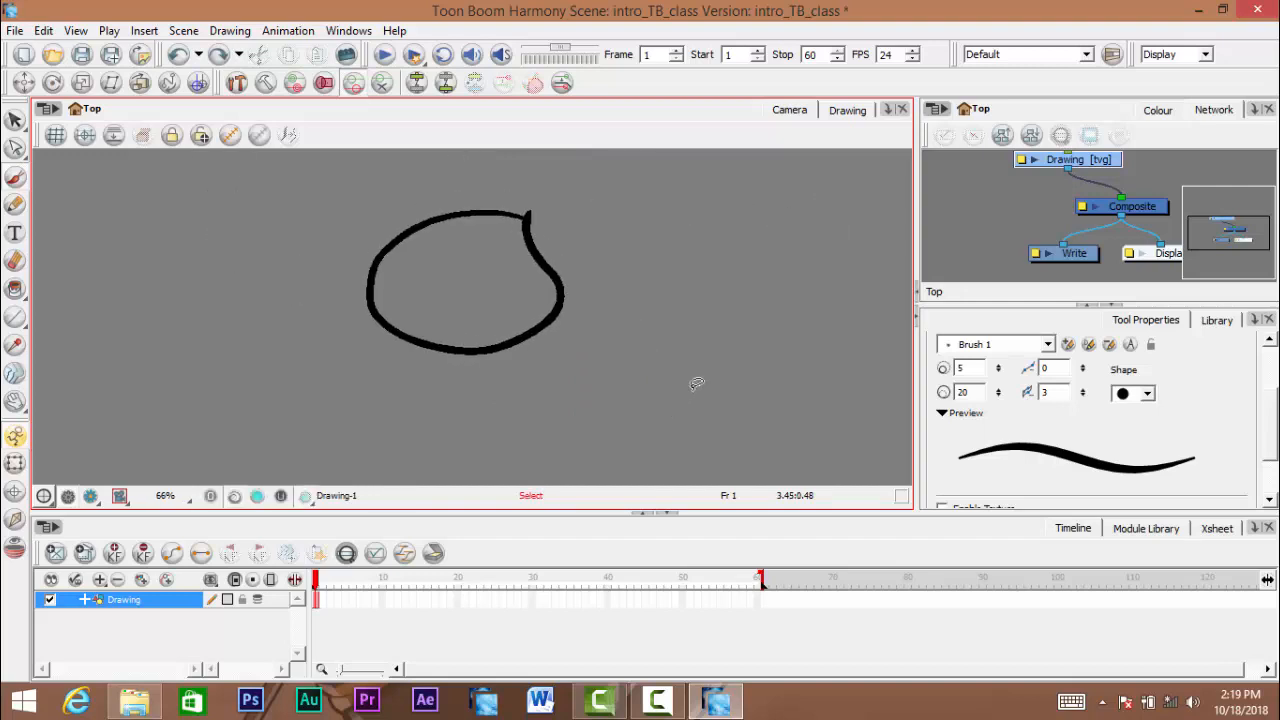
pyautogui.hotkey('ctrl', 'z')
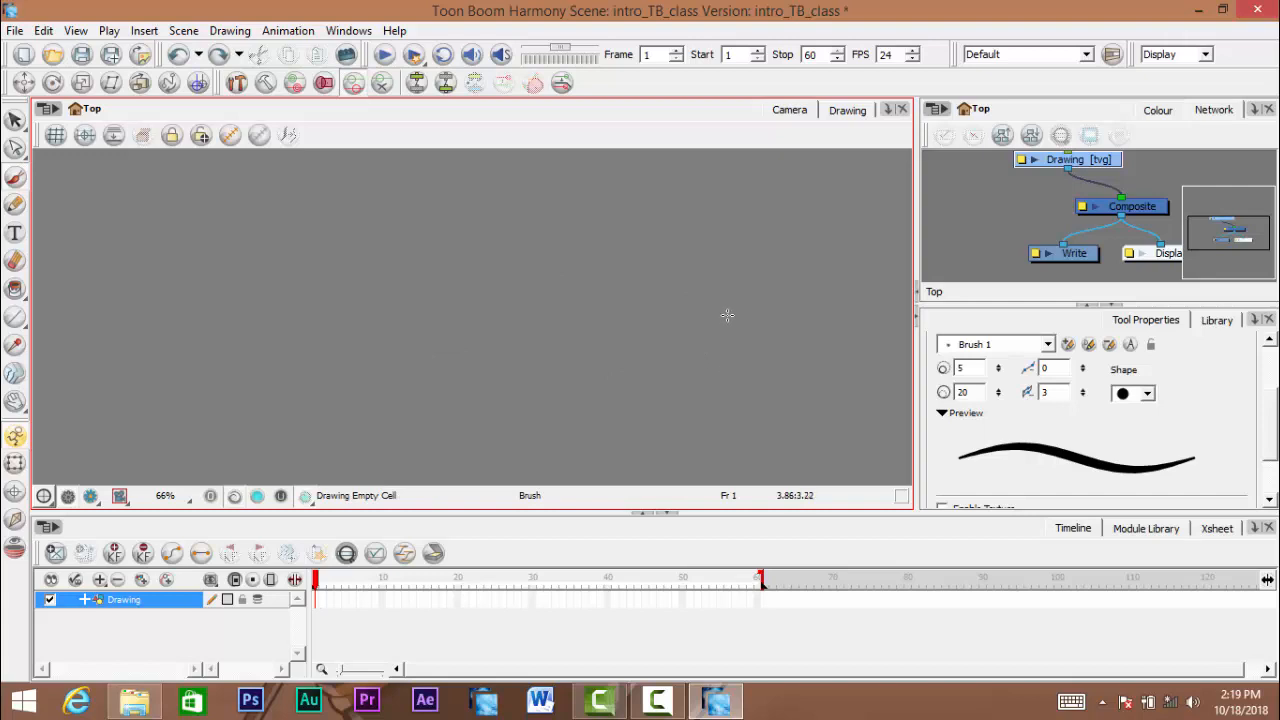
# - Draw an open C-shaped brush stroke and compare the Pencil tool's settings with the Brush's, ending on the Brush
pyautogui.moveTo(393, 196)
pyautogui.mouseDown()
pyautogui.moveTo(320, 357)
pyautogui.moveTo(397, 363)
pyautogui.mouseUp()
pyautogui.click(14, 205)
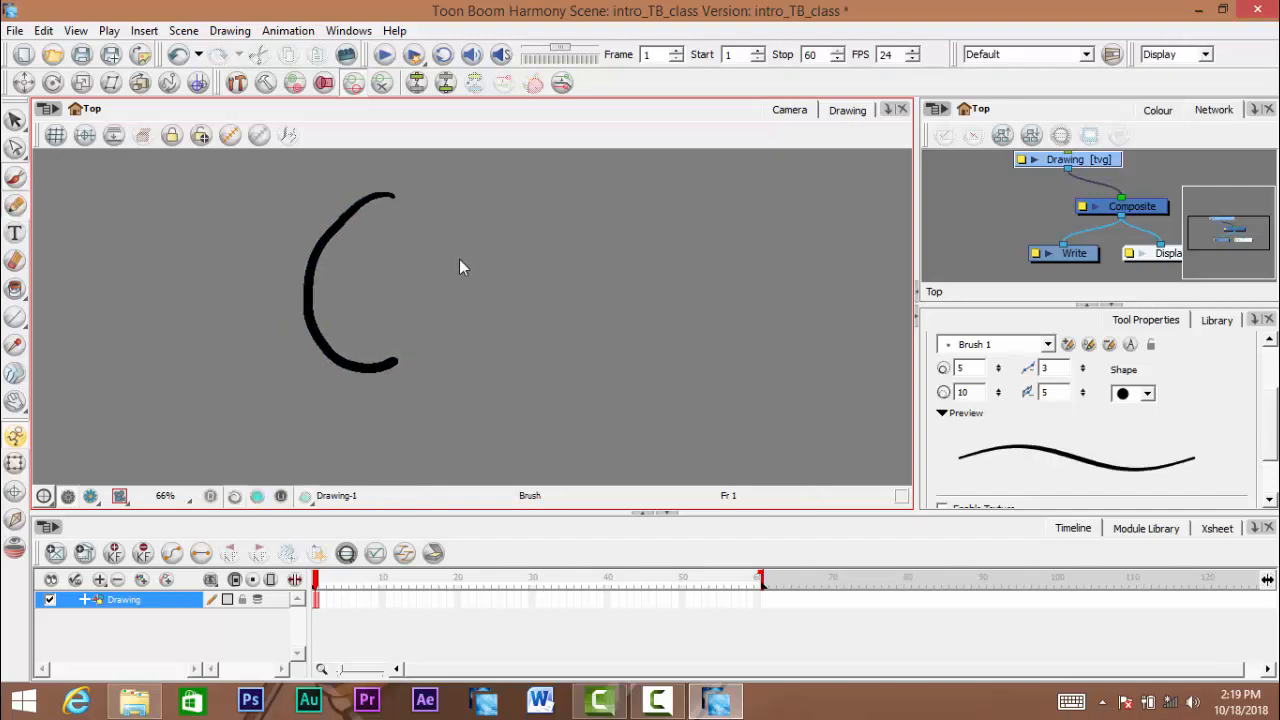
pyautogui.hotkey('ctrl', 'z')
pyautogui.moveTo(399, 272); pyautogui.dragTo(372, 280)
pyautogui.click(15, 178)
pyautogui.click(15, 206)
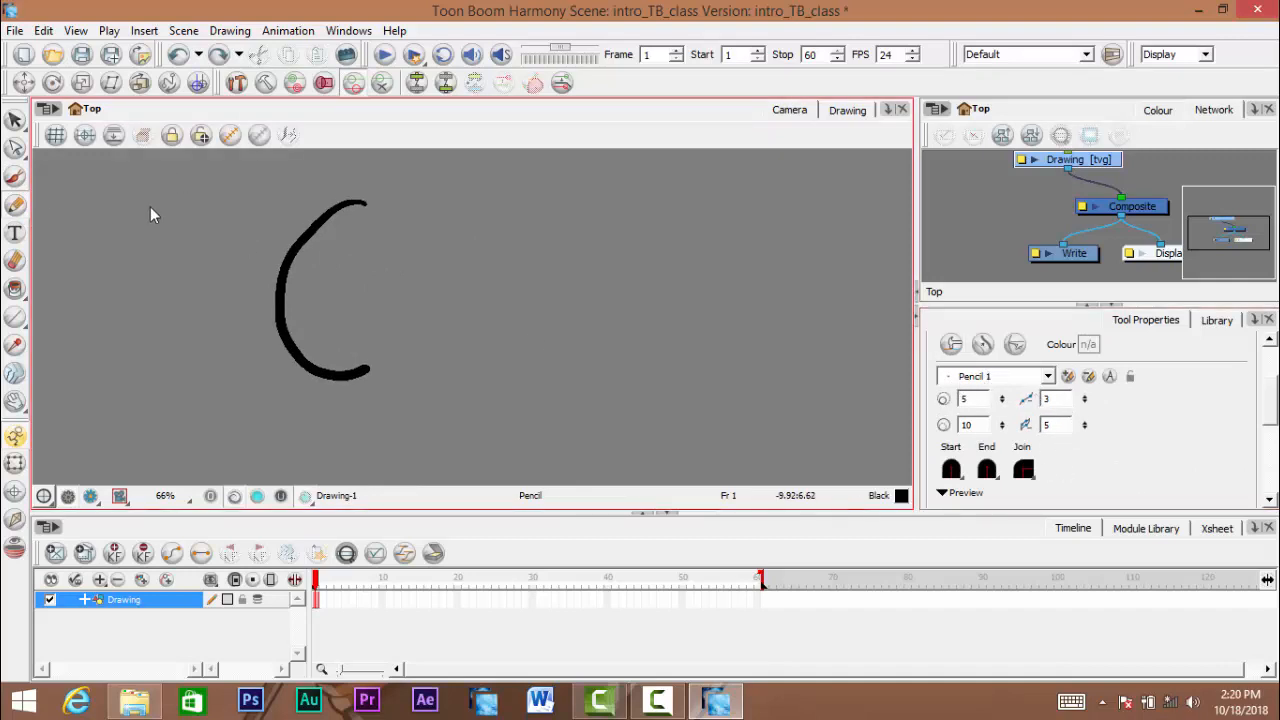
pyautogui.hotkey('alt', 'b')
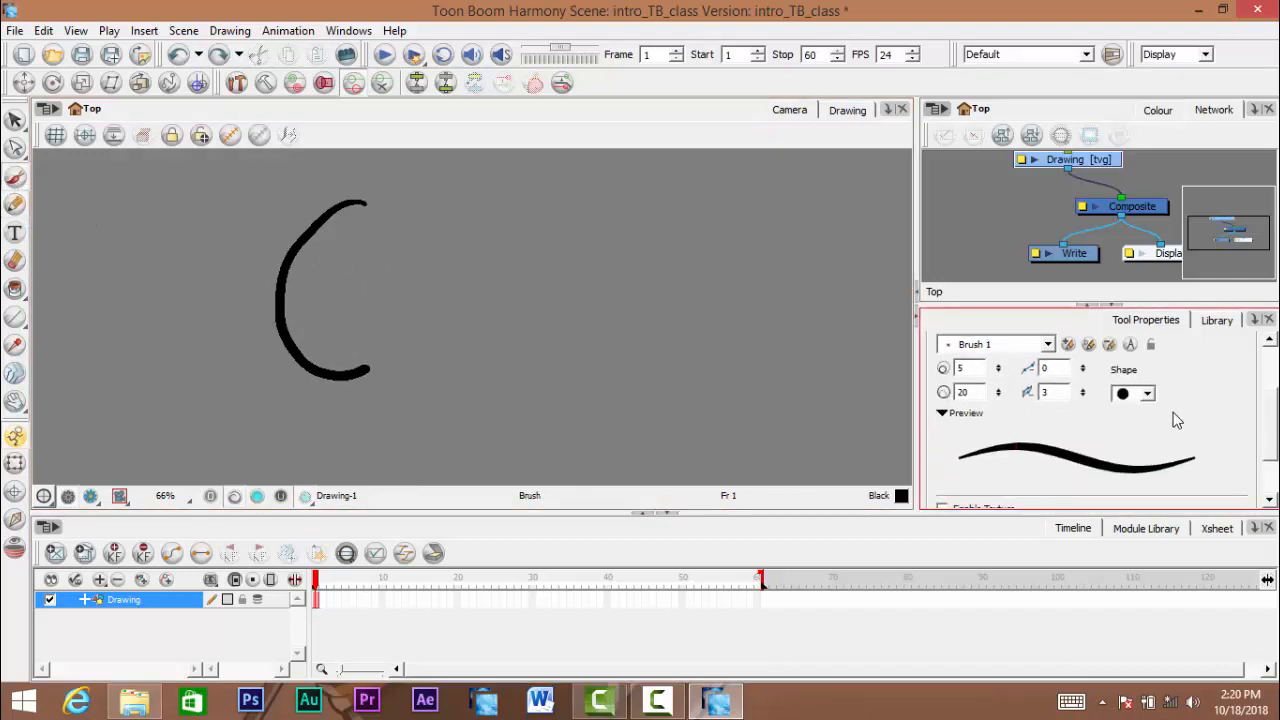
# - Change Brush 1's shape to the square tip and draw a slightly slanted vertical stroke beside the C-shaped curve
pyautogui.scroll(-3, 1265, 418)
pyautogui.scroll(4, 1265, 418)
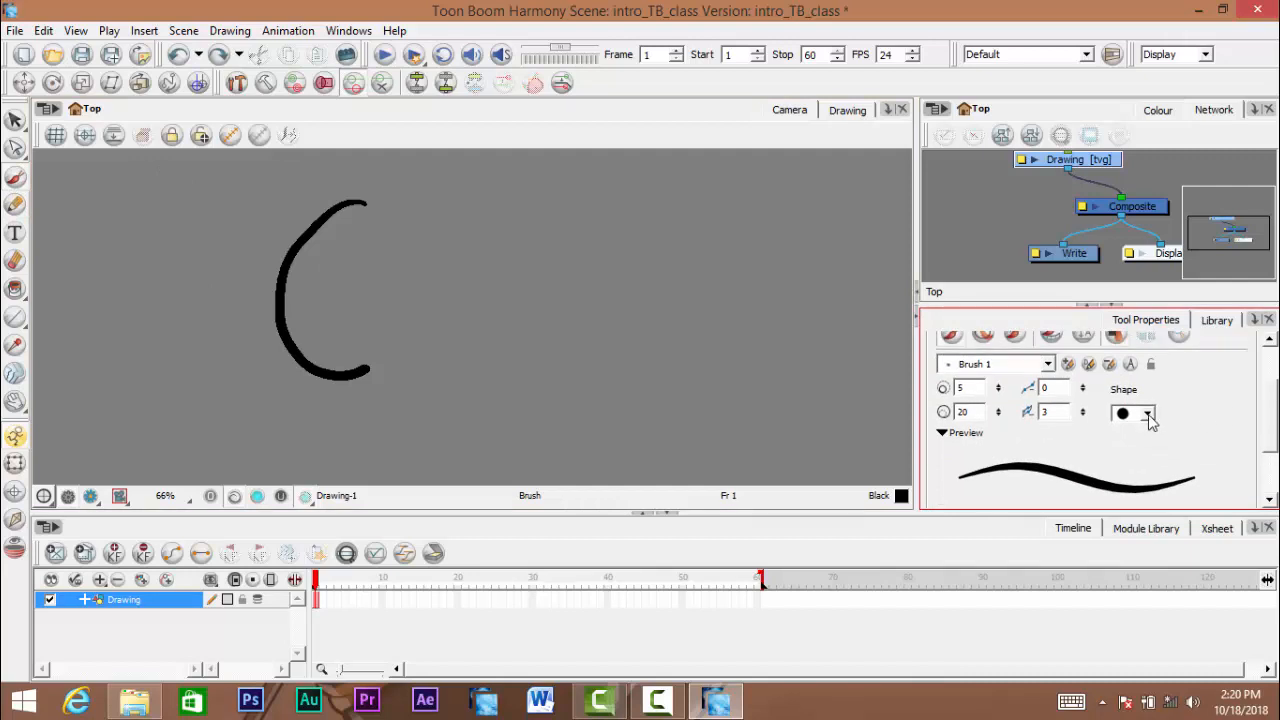
pyautogui.click(1147, 413)
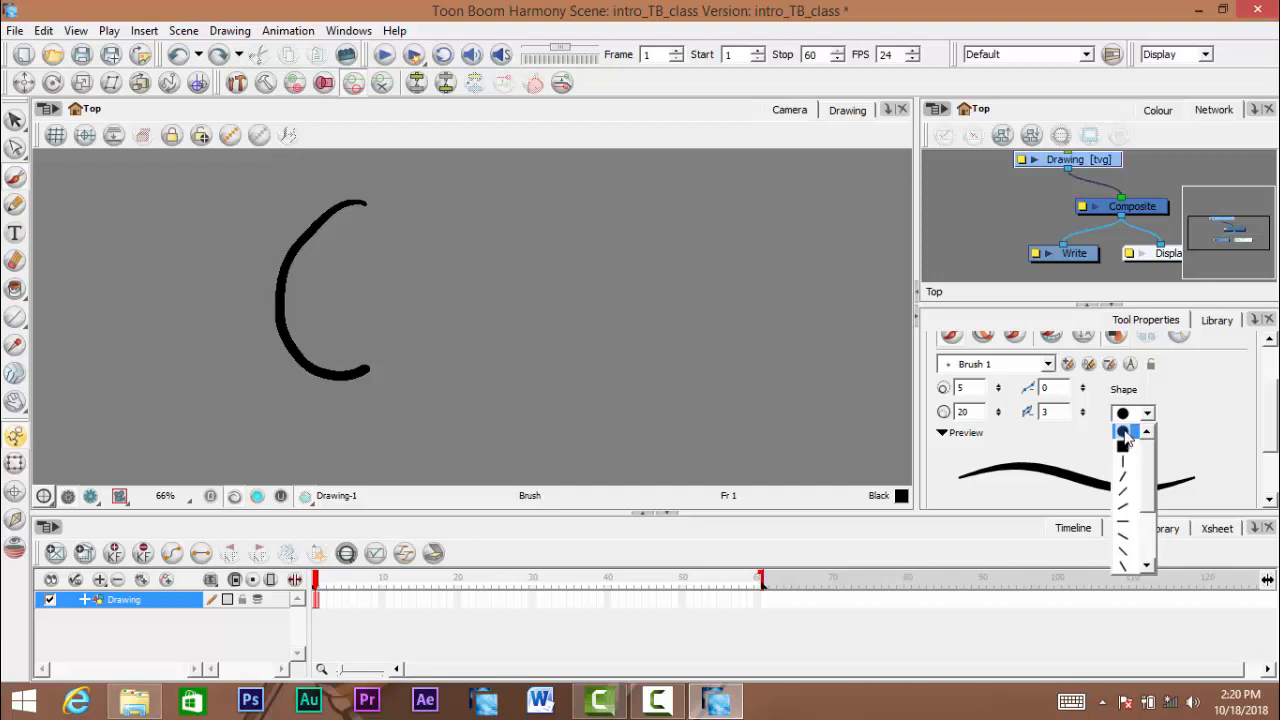
pyautogui.click(1123, 447)
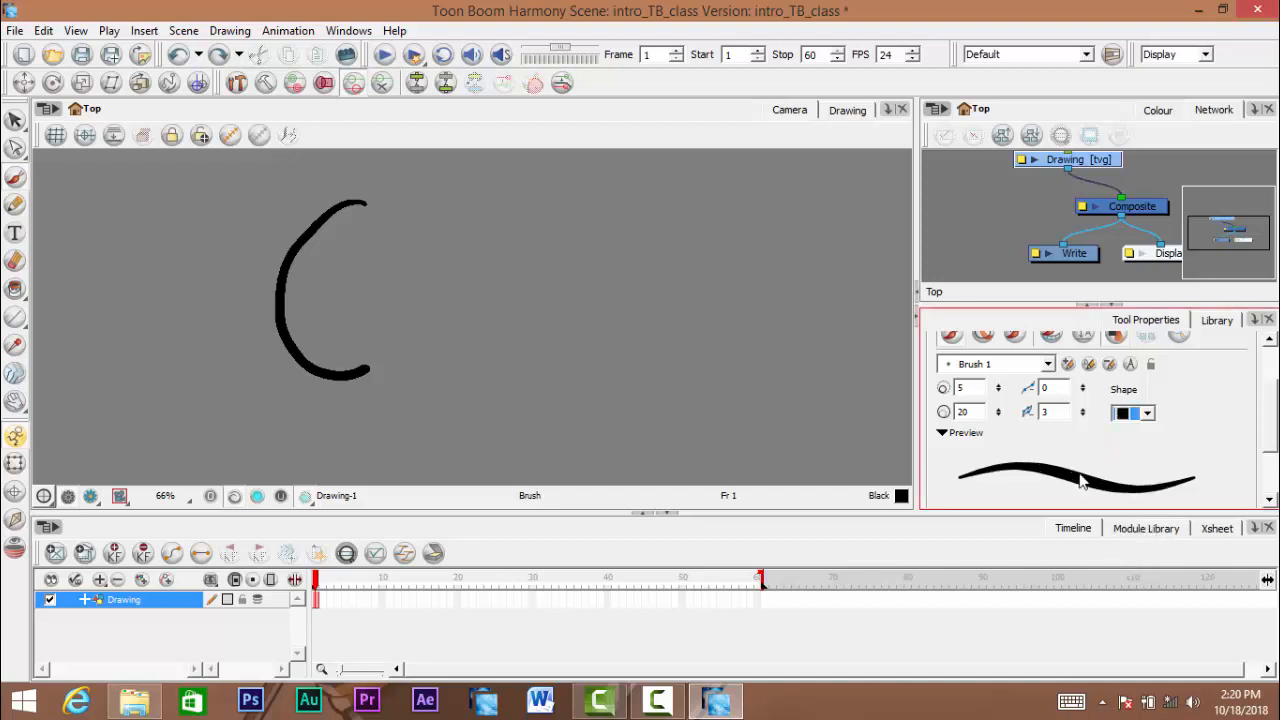
pyautogui.press('space')
pyautogui.moveTo(535, 262); pyautogui.dragTo(533, 270)
pyautogui.moveTo(541, 209); pyautogui.dragTo(567, 368)
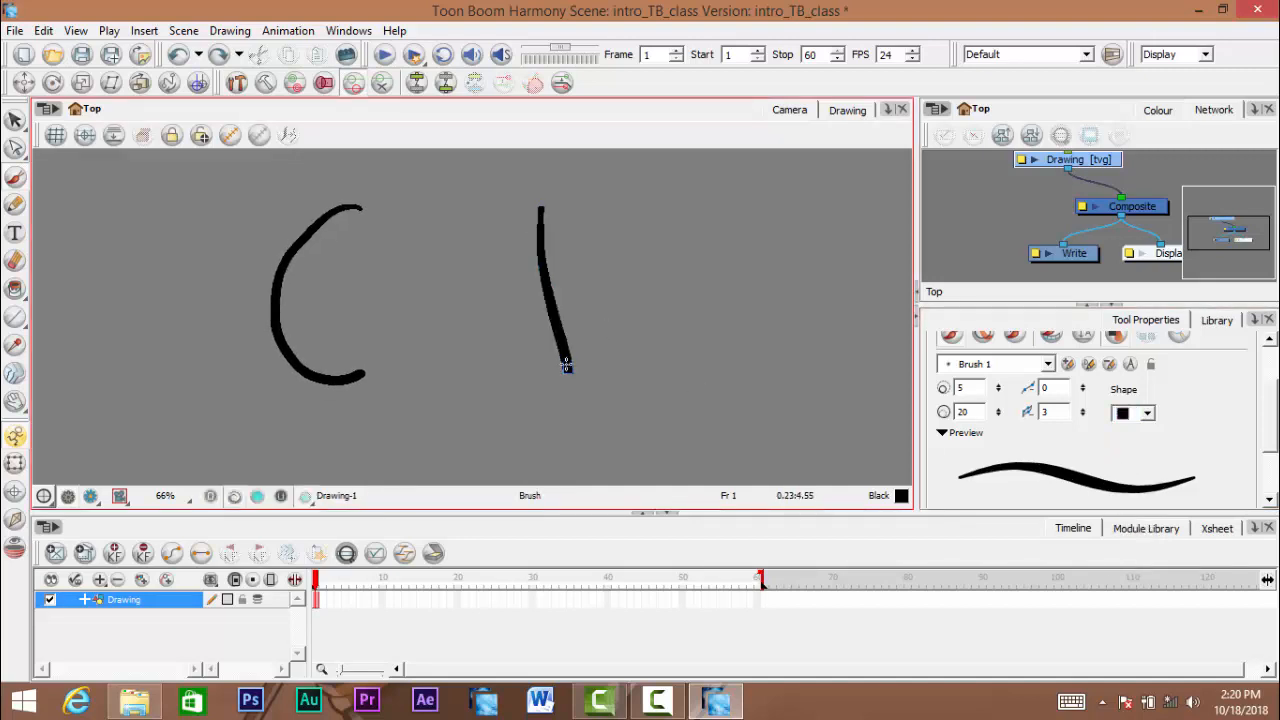
# - Examine the upper end of the square-tip stroke at high magnification
pyautogui.press('space')
pyautogui.moveTo(563, 283); pyautogui.dragTo(573, 326)
pyautogui.keyDown('ctrl'); pyautogui.click(556, 247); pyautogui.keyUp('ctrl')
pyautogui.keyDown('ctrl'); pyautogui.click(556, 247); pyautogui.keyUp('ctrl')
pyautogui.keyDown('ctrl'); pyautogui.click(562, 246); pyautogui.keyUp('ctrl')
pyautogui.keyDown('ctrl'); pyautogui.click(564, 246); pyautogui.keyUp('ctrl')
pyautogui.keyDown('ctrl'); pyautogui.click(565, 246); pyautogui.keyUp('ctrl')
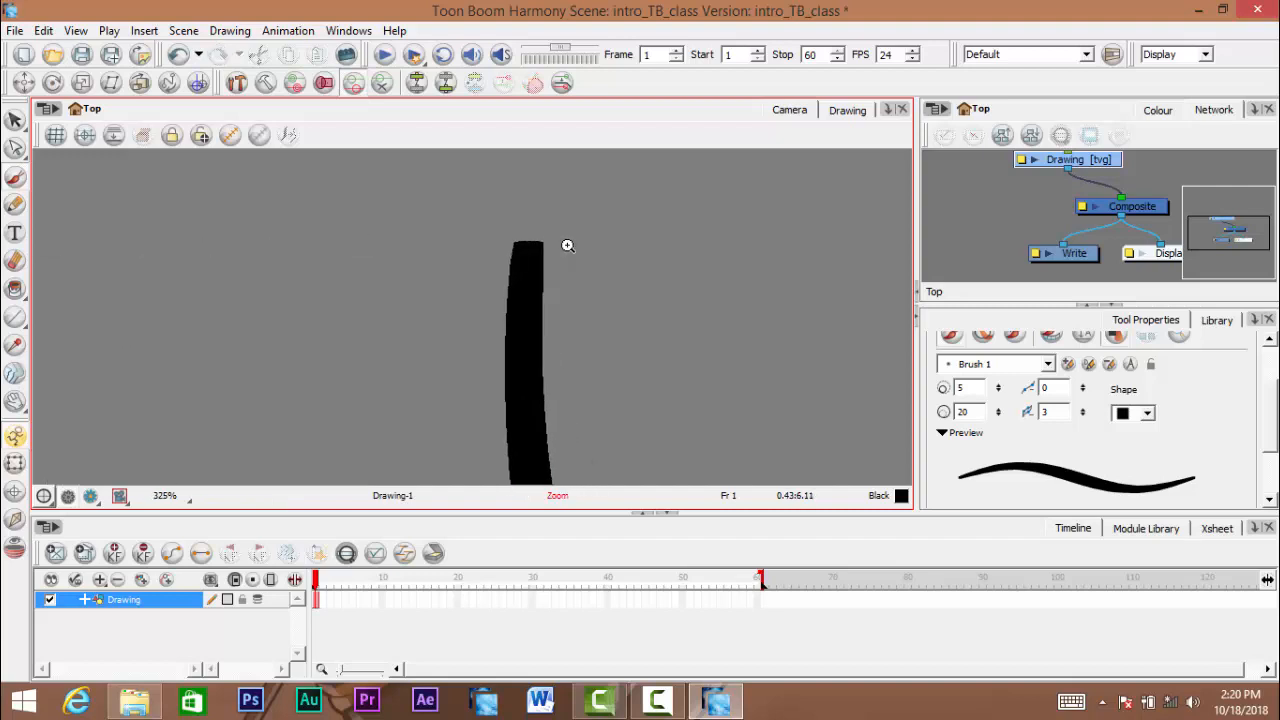
# - Inspect the squared ends and the body of the slanted vertical stroke up close
pyautogui.keyDown('ctrl'); pyautogui.click(567, 246); pyautogui.keyUp('ctrl')
pyautogui.keyDown('ctrl'); pyautogui.click(565, 246); pyautogui.keyUp('ctrl')
pyautogui.keyDown('ctrl'); pyautogui.click(564, 246); pyautogui.keyUp('ctrl')
pyautogui.moveTo(526, 238); pyautogui.dragTo(534, 195)
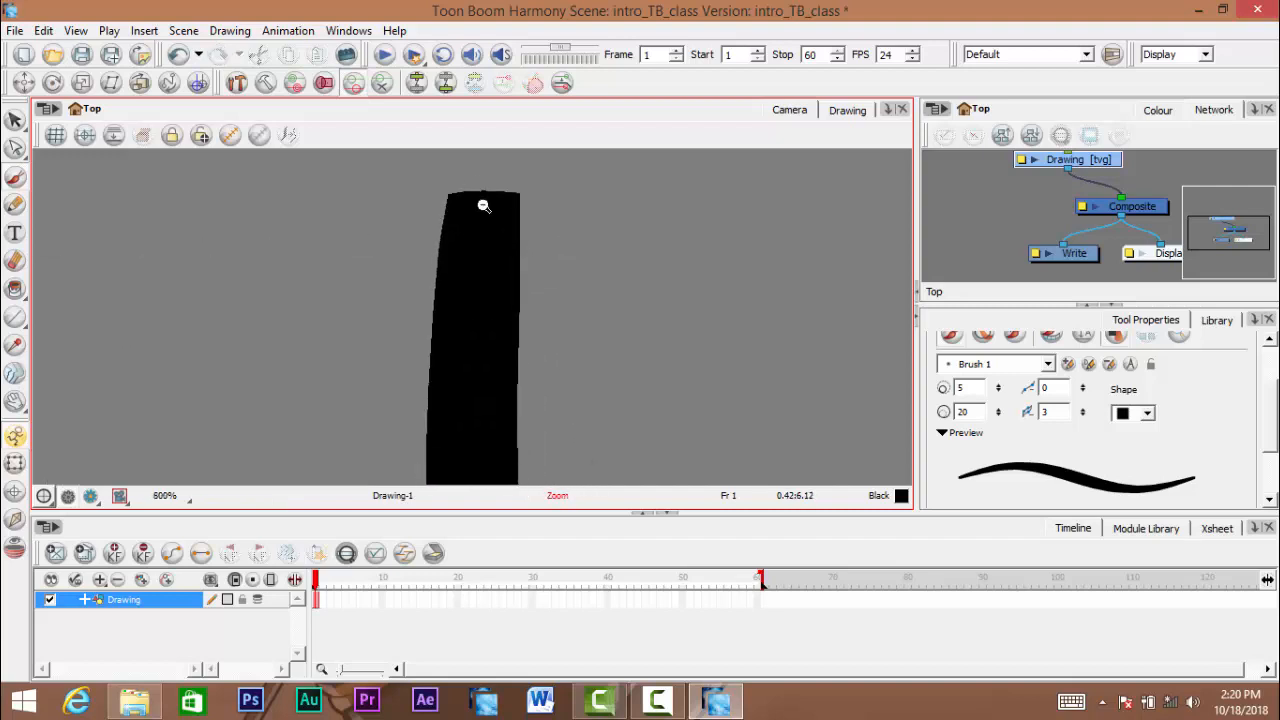
pyautogui.keyDown('ctrl'); pyautogui.keyDown('alt'); pyautogui.click(485, 205); pyautogui.keyUp('alt'); pyautogui.keyUp('ctrl')
pyautogui.keyDown('ctrl'); pyautogui.keyDown('alt'); pyautogui.click(493, 205); pyautogui.keyUp('alt'); pyautogui.keyUp('ctrl')
pyautogui.keyDown('ctrl'); pyautogui.keyDown('alt'); pyautogui.click(495, 206); pyautogui.keyUp('alt'); pyautogui.keyUp('ctrl')
pyautogui.keyDown('ctrl'); pyautogui.keyDown('alt'); pyautogui.click(497, 206); pyautogui.keyUp('alt'); pyautogui.keyUp('ctrl')
pyautogui.keyDown('ctrl'); pyautogui.keyDown('alt'); pyautogui.click(498, 206); pyautogui.keyUp('alt'); pyautogui.keyUp('ctrl')
pyautogui.moveTo(581, 268); pyautogui.dragTo(543, 140)
pyautogui.moveTo(537, 473)
pyautogui.mouseDown()
pyautogui.moveTo(526, 318)
pyautogui.moveTo(583, 451)
pyautogui.mouseUp()
pyautogui.keyDown('ctrl'); pyautogui.click(523, 300); pyautogui.keyUp('ctrl')
pyautogui.keyDown('ctrl'); pyautogui.click(522, 295); pyautogui.keyUp('ctrl')
pyautogui.keyDown('ctrl'); pyautogui.keyDown('alt'); pyautogui.click(518, 283); pyautogui.keyUp('alt'); pyautogui.keyUp('ctrl')
pyautogui.keyDown('ctrl'); pyautogui.keyDown('alt'); pyautogui.click(518, 279); pyautogui.keyUp('alt'); pyautogui.keyUp('ctrl')
pyautogui.keyDown('ctrl'); pyautogui.keyDown('alt'); pyautogui.click(523, 277); pyautogui.keyUp('alt'); pyautogui.keyUp('ctrl')
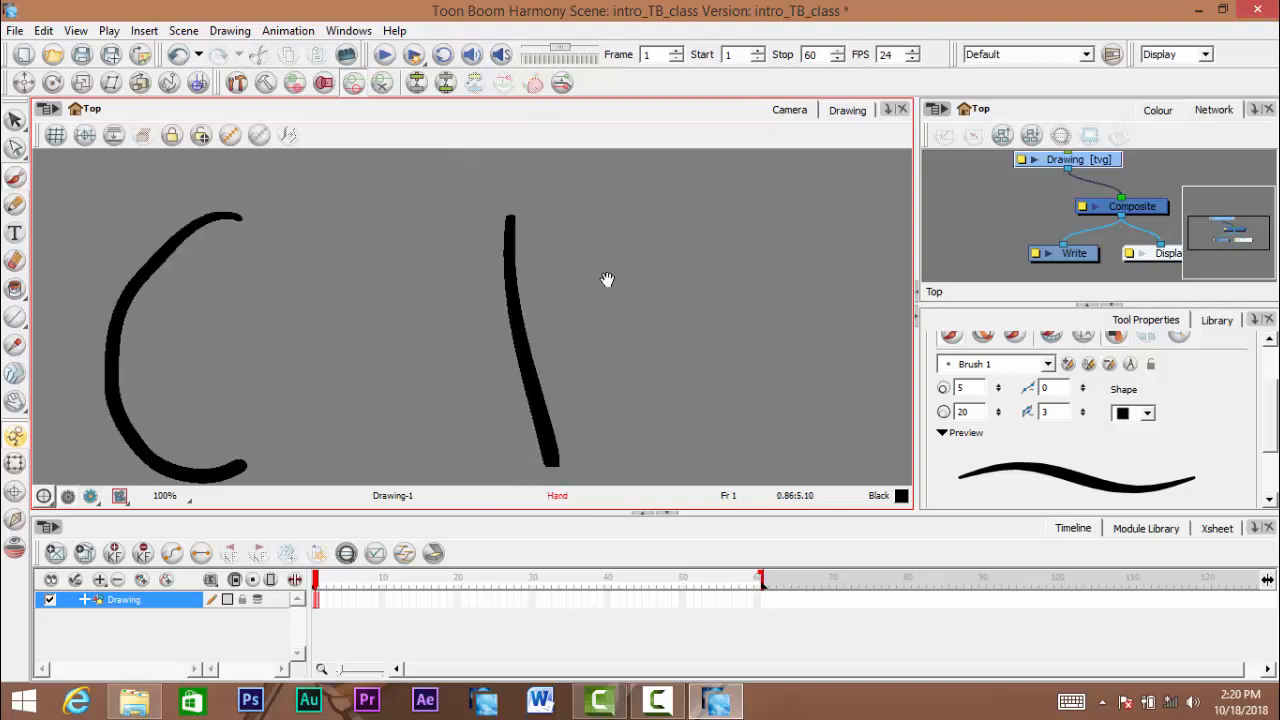
# - Undo the square-tip stroke and set Brush 1's shape back to the round tip
pyautogui.hotkey('ctrl', 'z')
pyautogui.hotkey('ctrl', 'z')
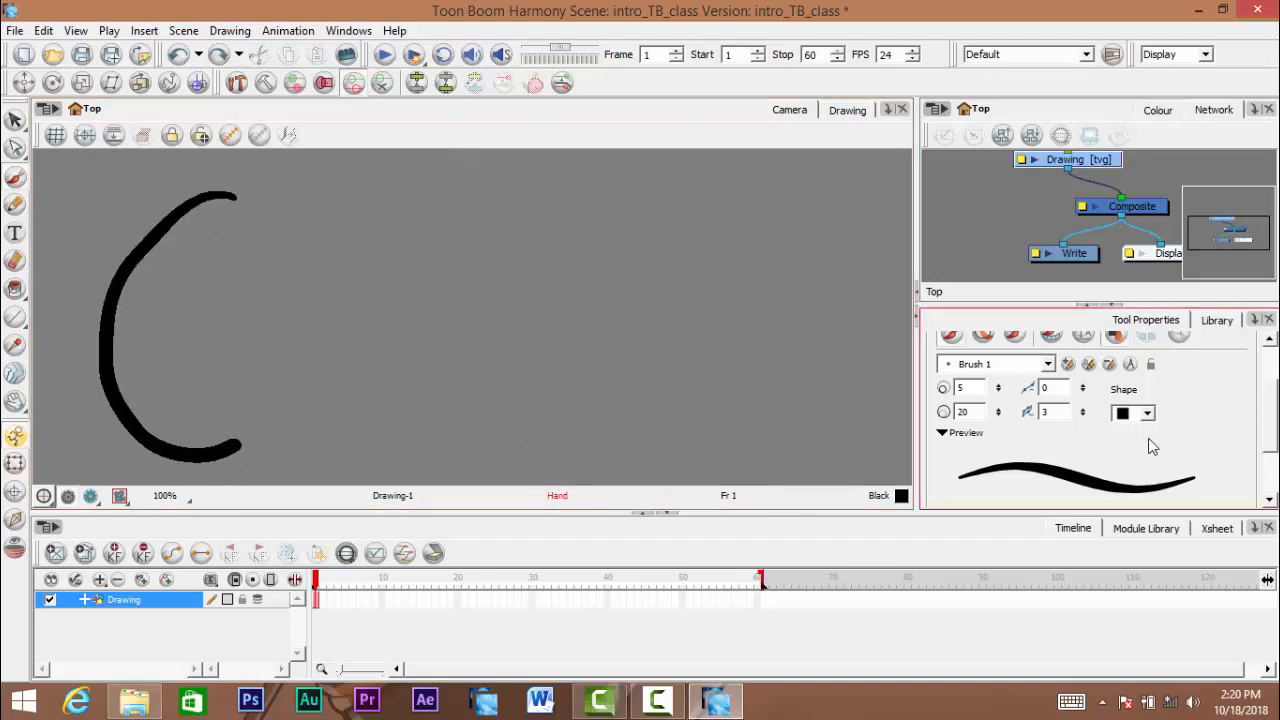
pyautogui.click(1147, 412)
pyautogui.click(1134, 432)
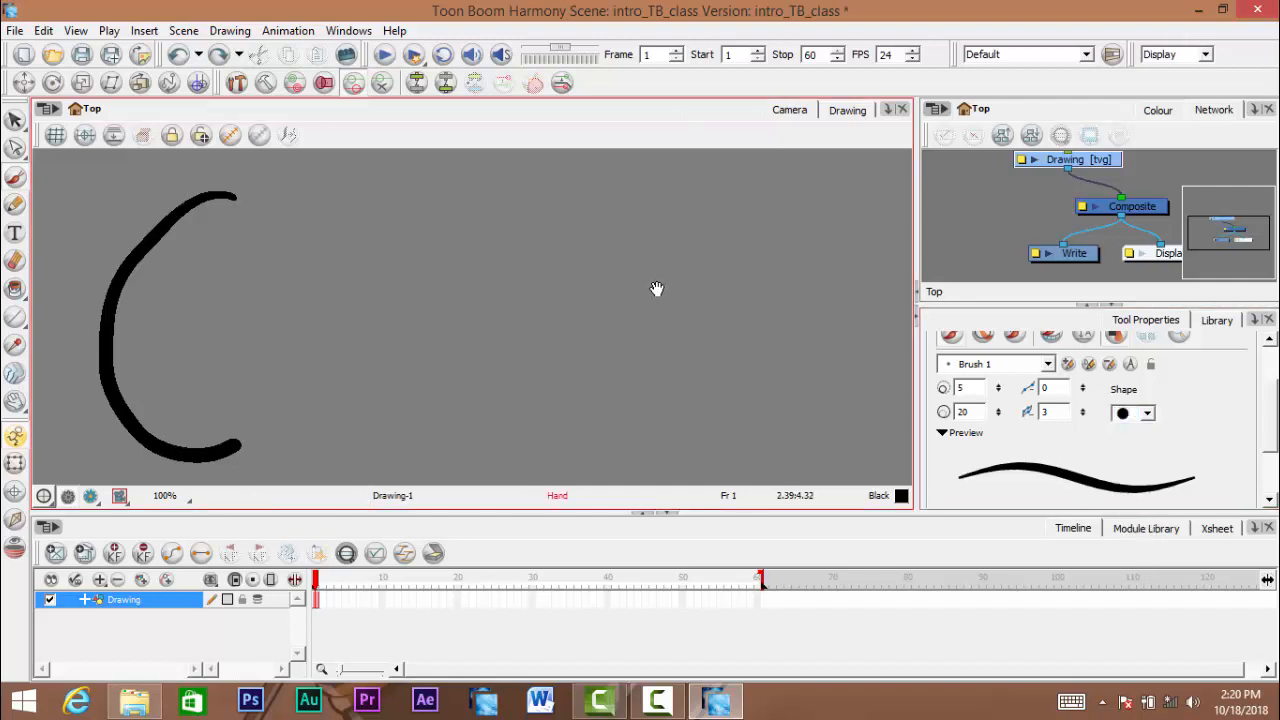
# - Try a slightly slanted vertical stroke with the round tip, check its end up close, and undo it
pyautogui.moveTo(657, 289); pyautogui.dragTo(658, 284)
pyautogui.moveTo(528, 223)
pyautogui.mouseDown()
pyautogui.moveTo(543, 354)
pyautogui.moveTo(583, 437)
pyautogui.mouseUp()
pyautogui.keyDown('ctrl'); pyautogui.click(527, 207); pyautogui.keyUp('ctrl')
pyautogui.keyDown('ctrl'); pyautogui.click(530, 211); pyautogui.keyUp('ctrl')
pyautogui.moveTo(650, 480)
pyautogui.mouseDown()
pyautogui.moveTo(598, 376)
pyautogui.moveTo(609, 319)
pyautogui.moveTo(594, 217)
pyautogui.moveTo(615, 358)
pyautogui.mouseUp()
pyautogui.hotkey('ctrl', 'z')
pyautogui.press('1')
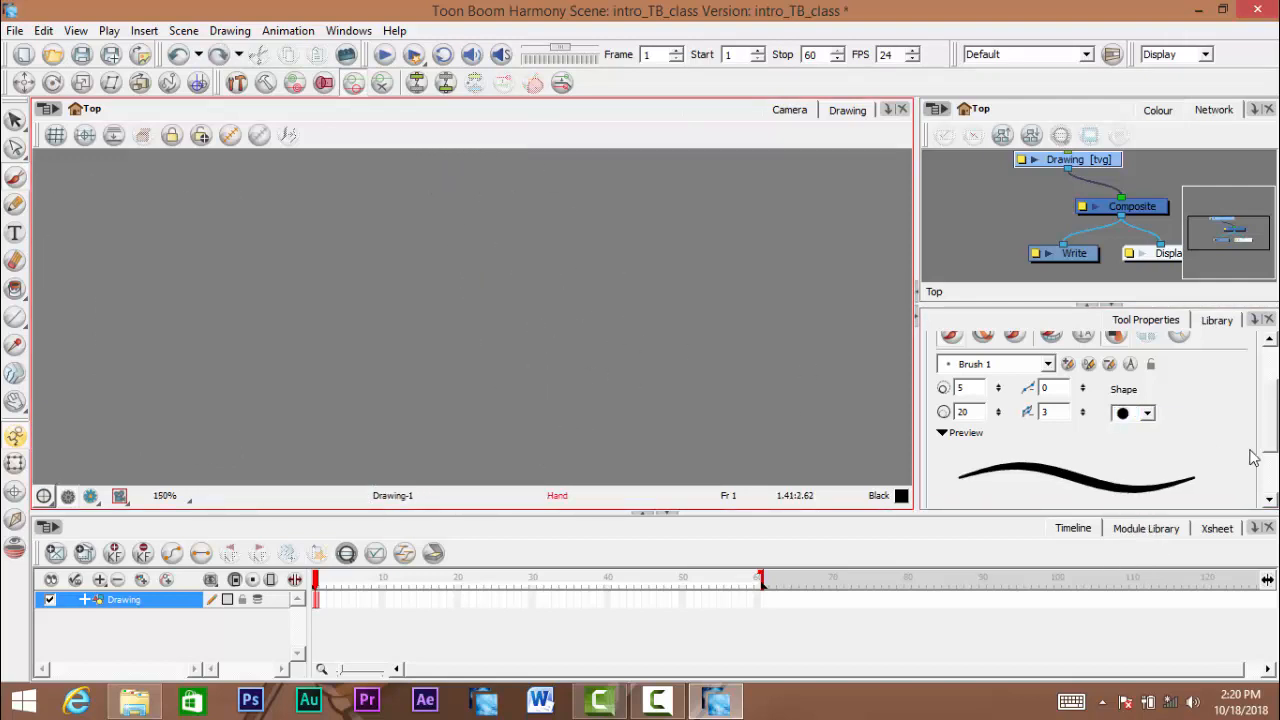
# - Set Brush 1's shape to a diagonal line tip slanting up to the right, draw a test stroke and undo it
pyautogui.click(1147, 412)
pyautogui.click(1128, 477)
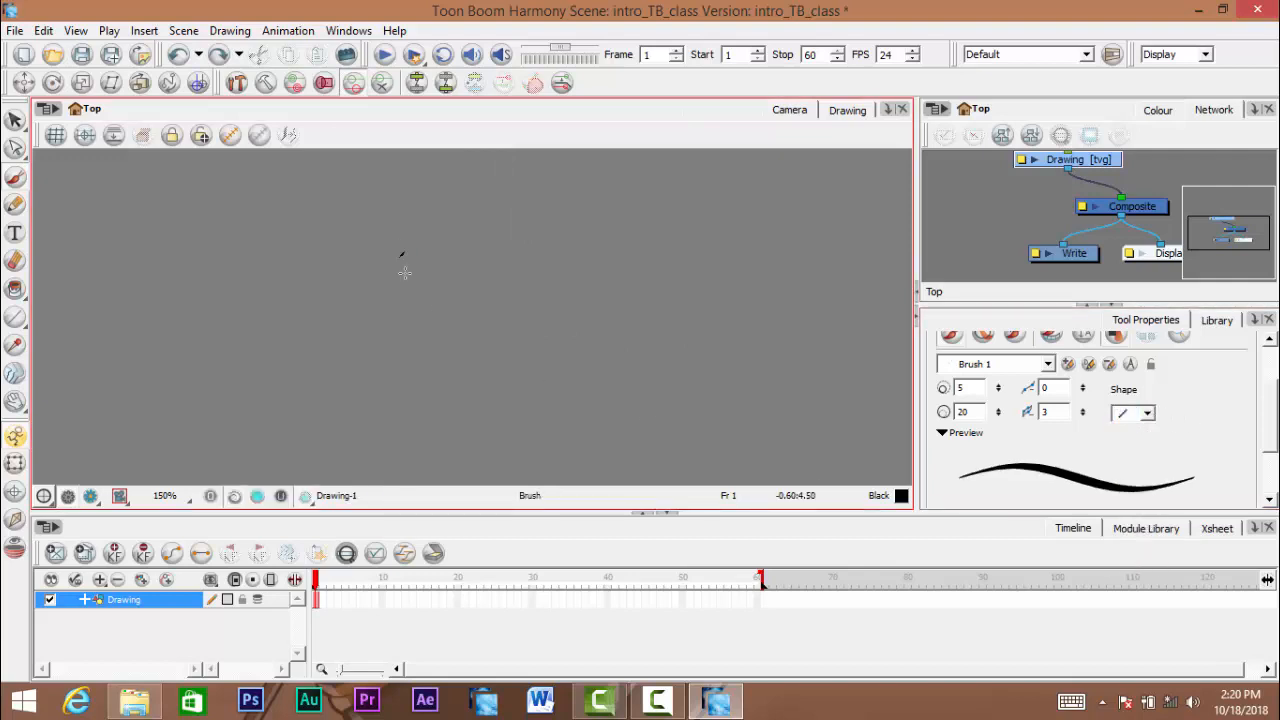
pyautogui.moveTo(401, 250); pyautogui.dragTo(585, 393)
pyautogui.keyDown('ctrl'); pyautogui.click(418, 244); pyautogui.keyUp('ctrl')
pyautogui.hotkey('ctrl', 'z')
# - Try curved strokes with the diagonal tip, including an open C shape, and undo them
pyautogui.moveTo(511, 321); pyautogui.dragTo(489, 229)
pyautogui.moveTo(595, 196); pyautogui.dragTo(700, 435)
pyautogui.hotkey('ctrl', 'z')
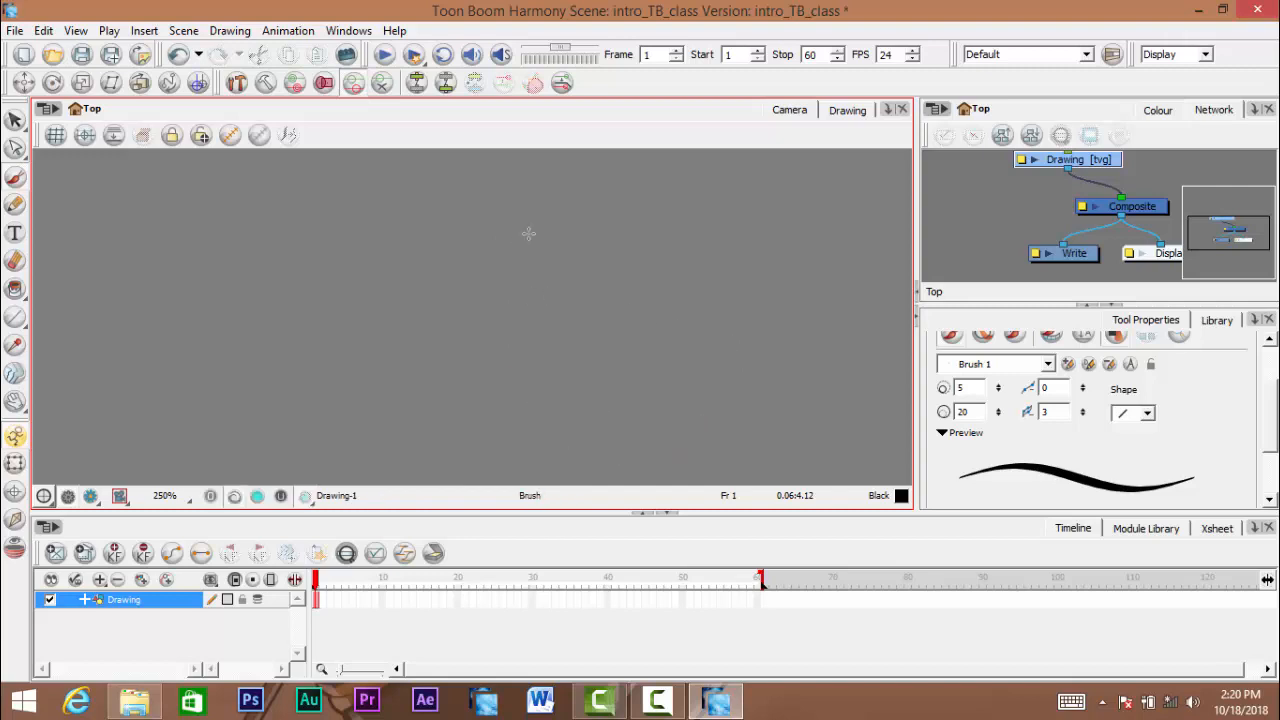
pyautogui.moveTo(615, 198)
pyautogui.mouseDown()
pyautogui.moveTo(642, 325)
pyautogui.moveTo(463, 314)
pyautogui.moveTo(642, 298)
pyautogui.moveTo(509, 220)
pyautogui.moveTo(643, 331)
pyautogui.mouseUp()
pyautogui.hotkey('ctrl', 'z')
pyautogui.hotkey('ctrl', 'z')
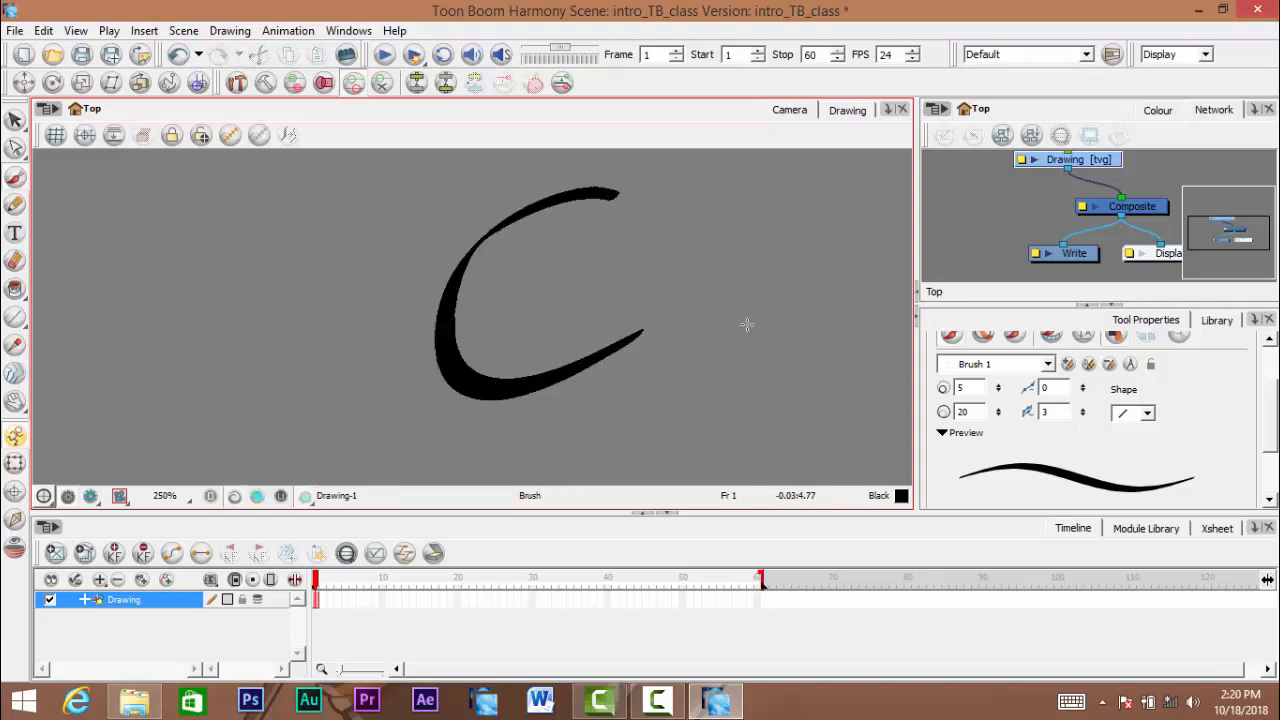
pyautogui.hotkey('ctrl', 'z')
# - Switch Brush 1's shape to the opposite diagonal tip, try a large open loop stroke, and undo it
pyautogui.click(1147, 413)
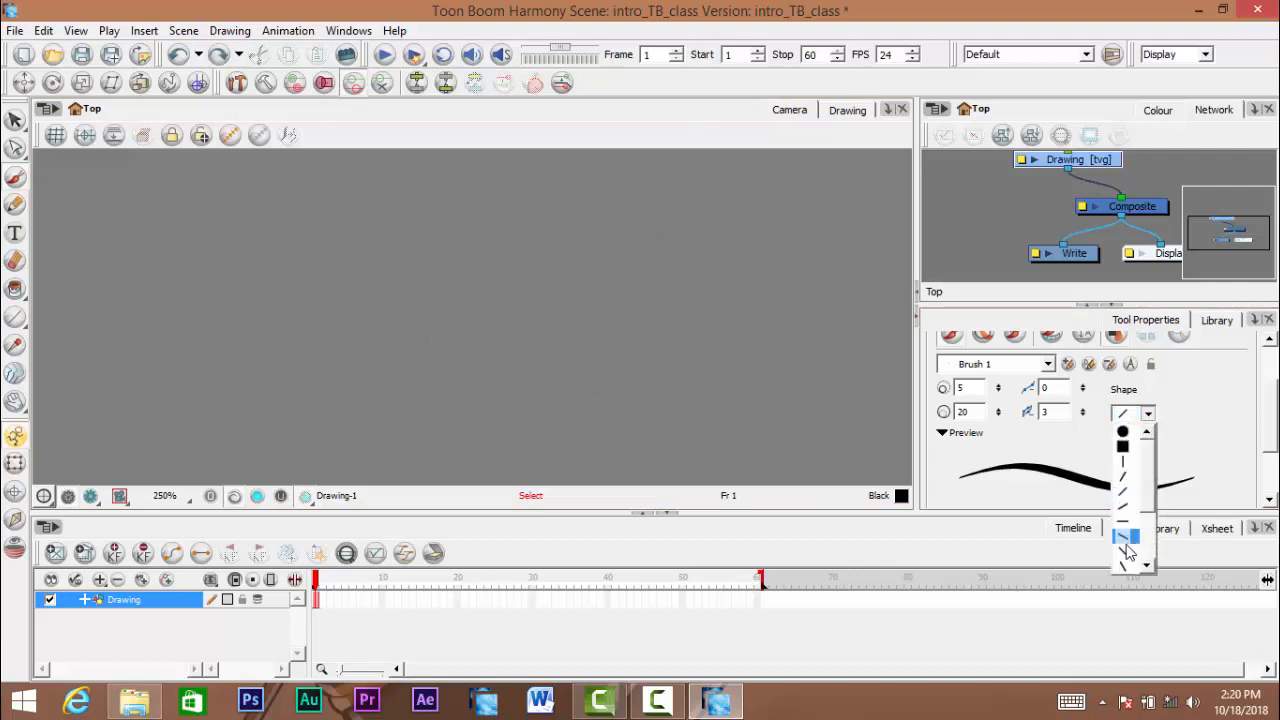
pyautogui.click(1126, 551)
pyautogui.moveTo(534, 211); pyautogui.dragTo(572, 313)
pyautogui.hotkey('ctrl', 'z')
pyautogui.moveTo(556, 243); pyautogui.dragTo(479, 304)
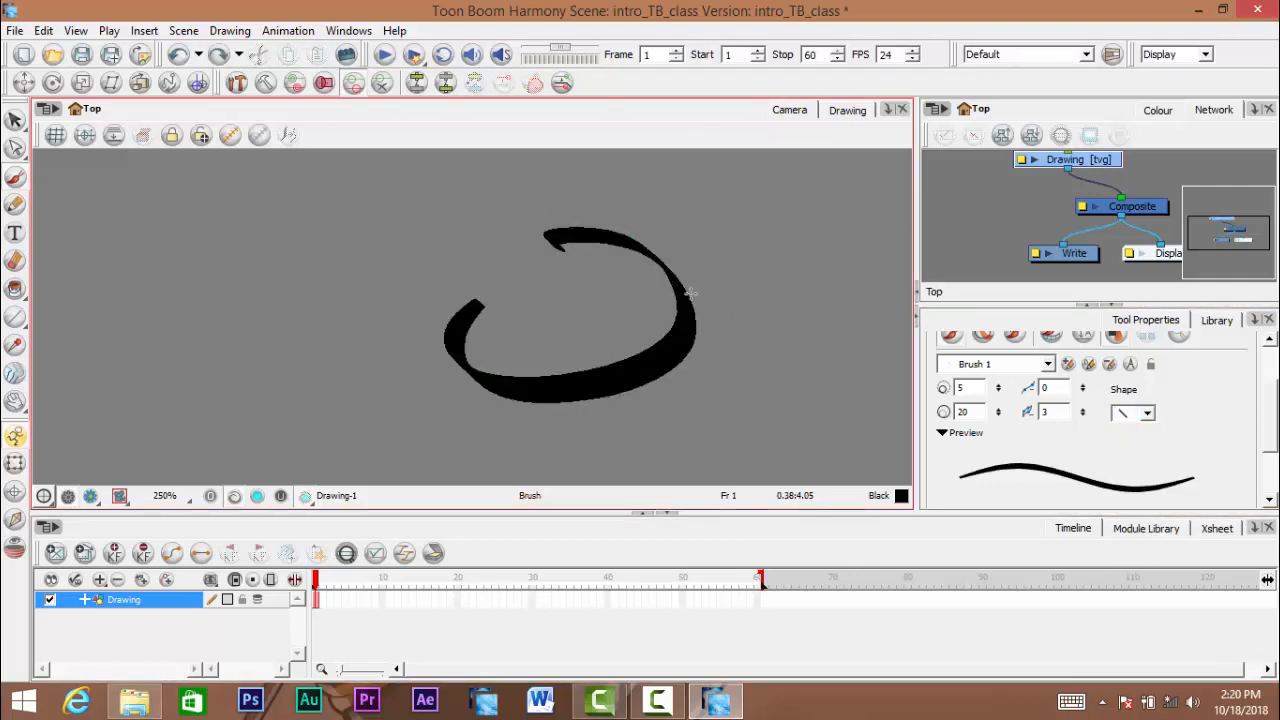
pyautogui.hotkey('ctrl', 'z')
# - Restore Brush 1's shape to the round tip, then draw a short curved test stroke and undo it
pyautogui.click(1147, 413)
pyautogui.click(1150, 424)
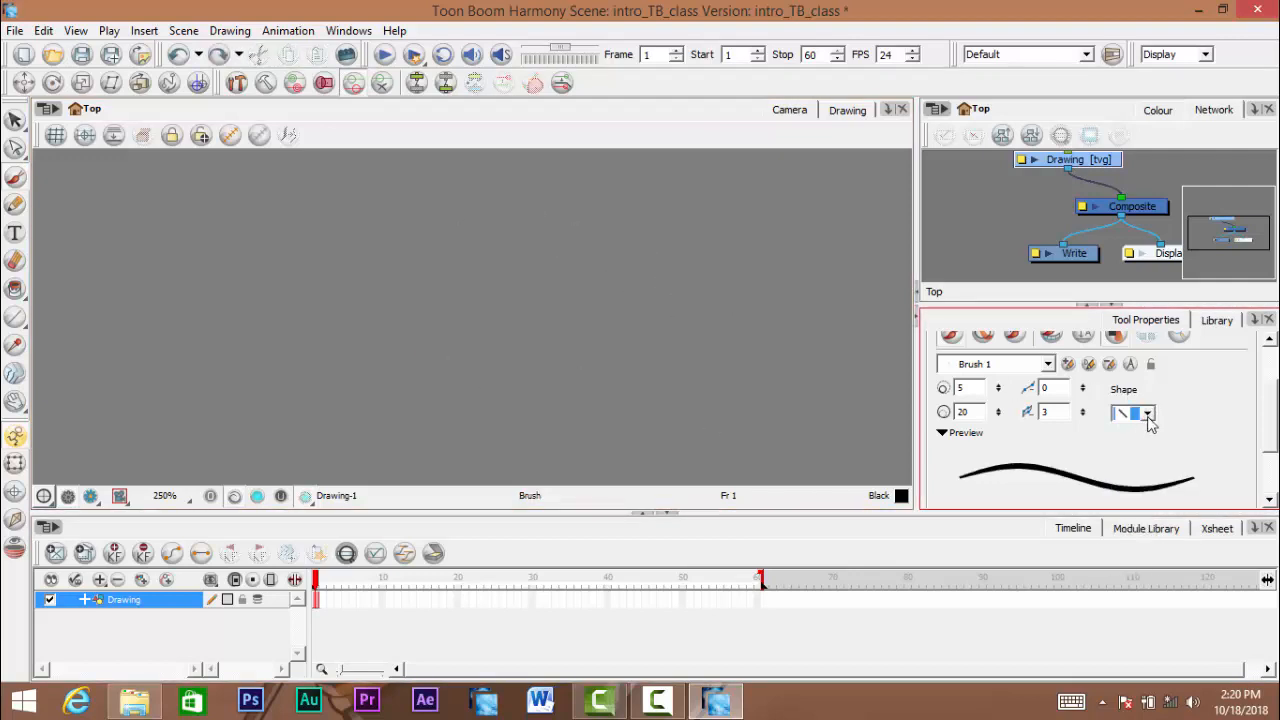
pyautogui.click(1148, 415)
pyautogui.click(1124, 432)
pyautogui.moveTo(554, 233); pyautogui.dragTo(578, 319)
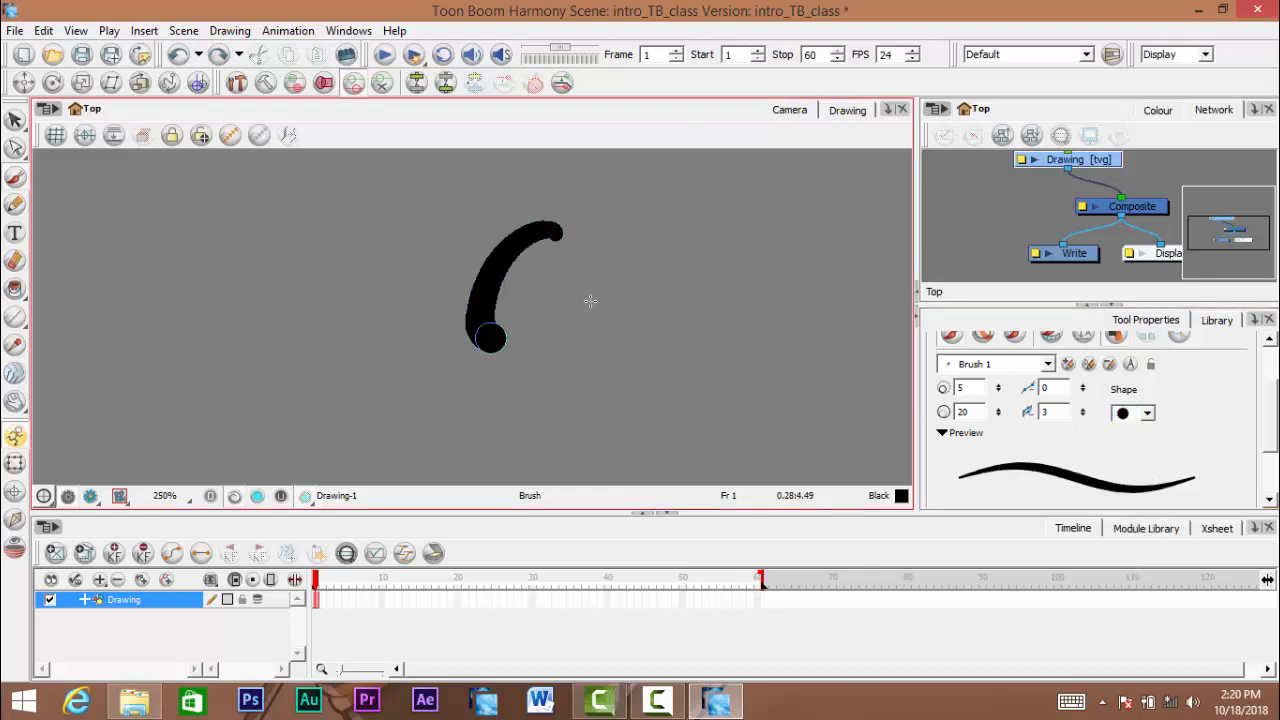
pyautogui.hotkey('ctrl', 'z')
# - Look through the Brush's remaining properties down to the Enable Texture options
pyautogui.scroll(-3, 622, 364)
pyautogui.scroll(-5, 622, 364)
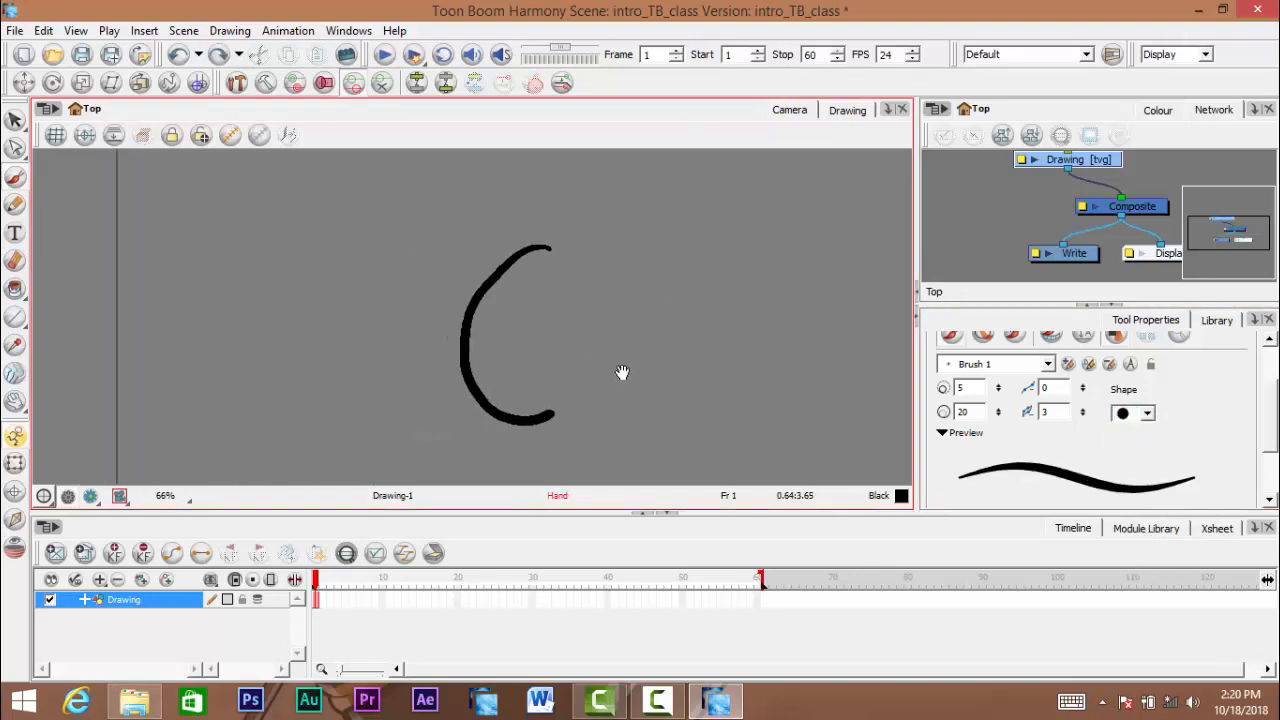
pyautogui.scroll(-2, 1266, 435)
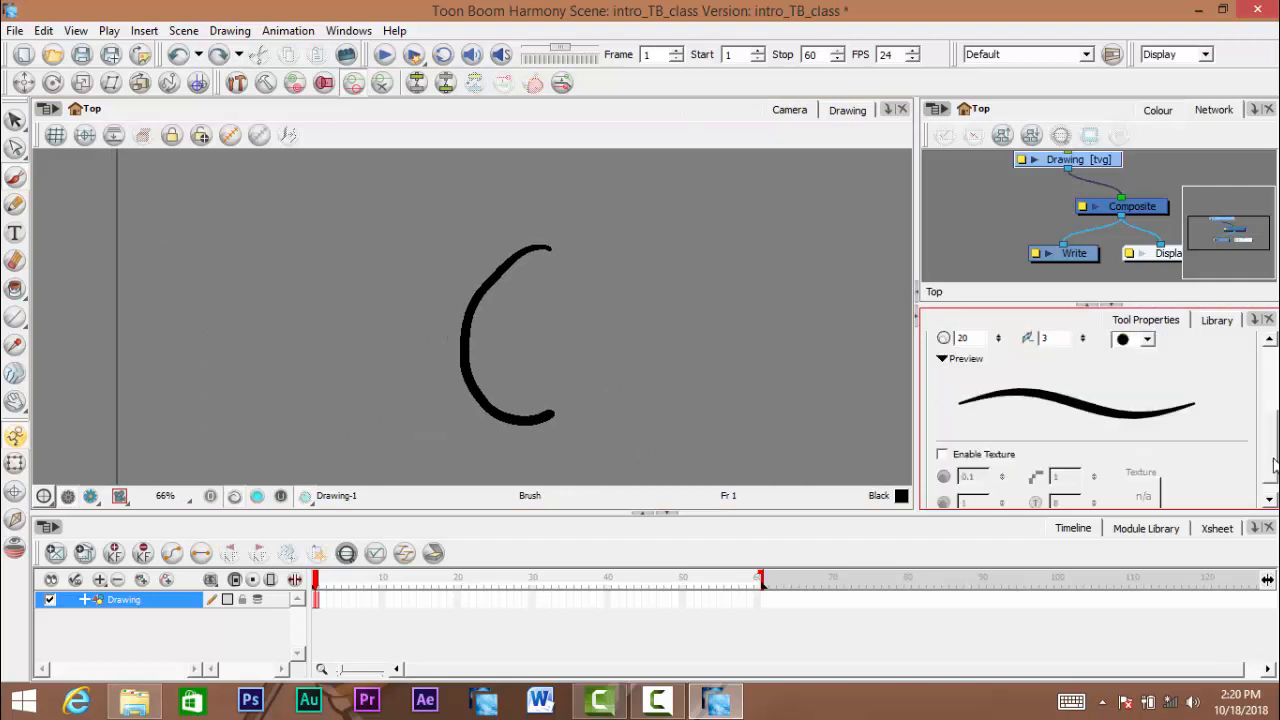
pyautogui.scroll(5, 1266, 435)
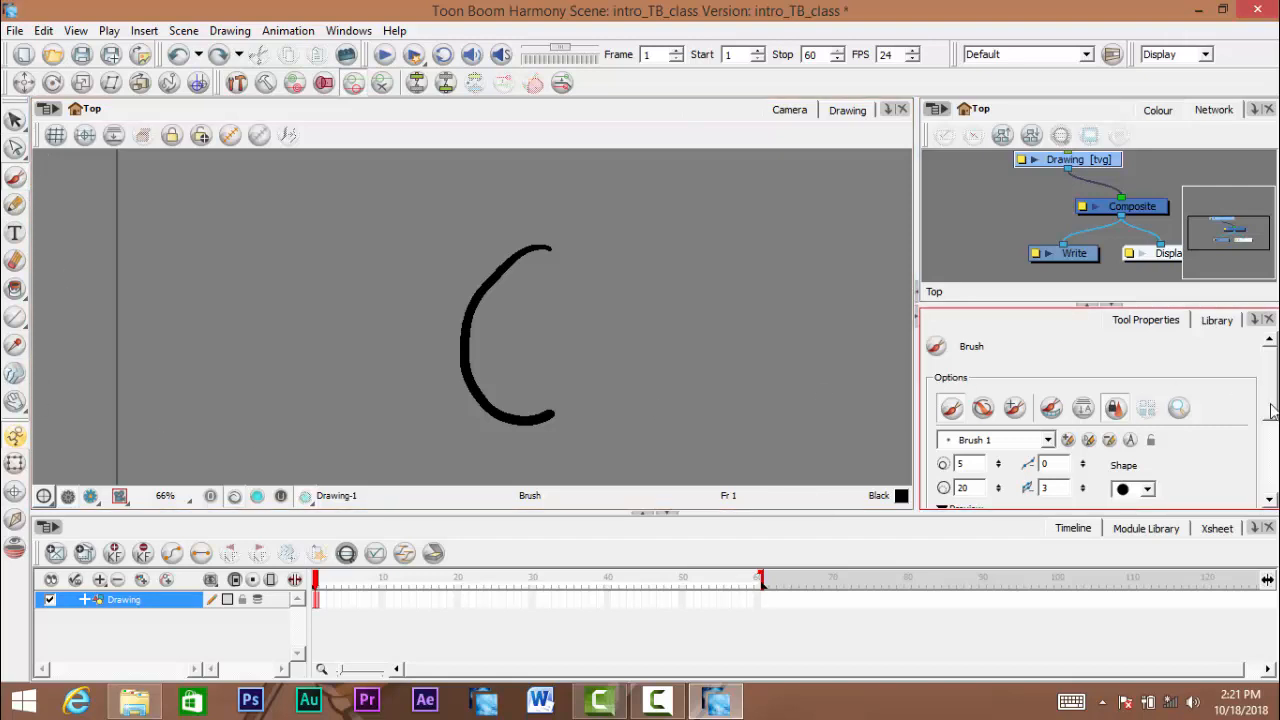
pyautogui.moveTo(1271, 421)
pyautogui.mouseDown()
pyautogui.moveTo(1272, 466)
pyautogui.moveTo(1270, 415)
pyautogui.mouseUp()
pyautogui.moveTo(574, 371)
pyautogui.mouseDown()
pyautogui.moveTo(543, 346)
pyautogui.moveTo(559, 372)
pyautogui.mouseUp()
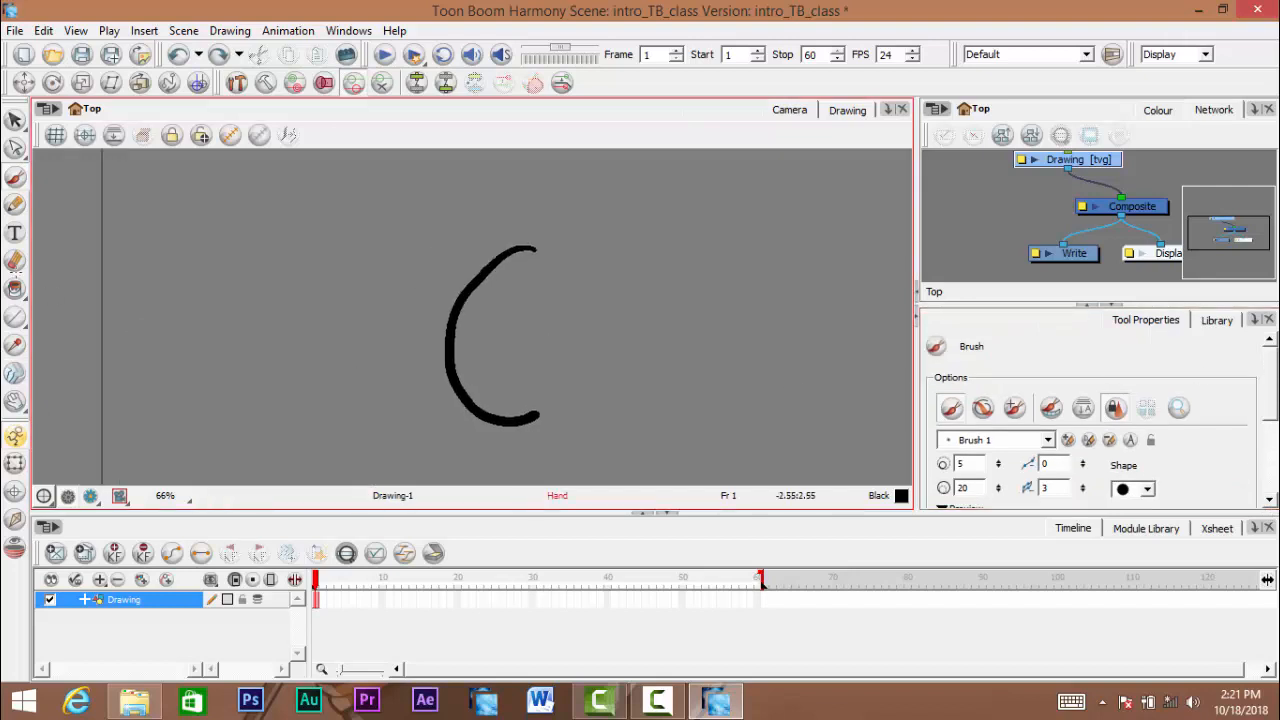
# - Switch to the Pencil tool, try a stroke beside the C-shaped brush curve, and undo it
pyautogui.click(15, 205)
pyautogui.keyDown('ctrl'); pyautogui.click(592, 316); pyautogui.keyUp('ctrl')
pyautogui.moveTo(454, 259); pyautogui.dragTo(509, 218)
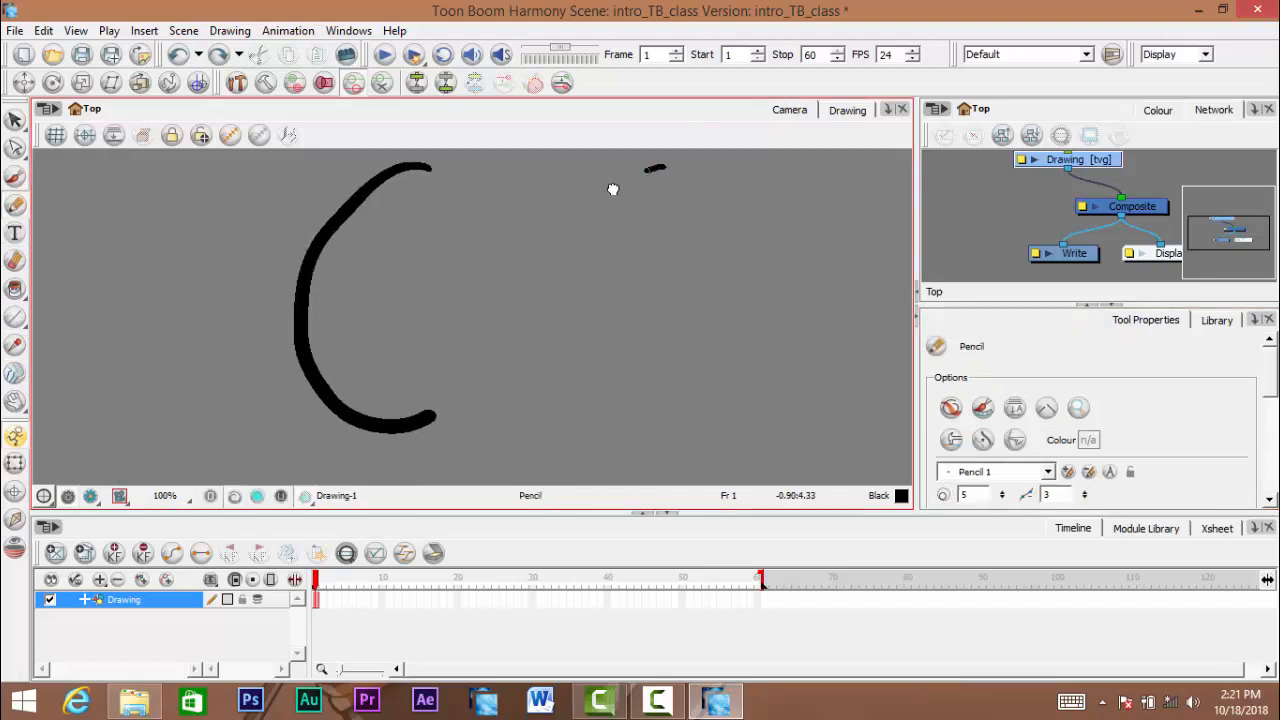
pyautogui.moveTo(613, 189)
pyautogui.mouseDown()
pyautogui.moveTo(629, 351)
pyautogui.moveTo(699, 353)
pyautogui.mouseUp()
pyautogui.moveTo(688, 276)
pyautogui.mouseDown()
pyautogui.moveTo(686, 306)
pyautogui.moveTo(658, 290)
pyautogui.mouseUp()
pyautogui.hotkey('ctrl', 'z')
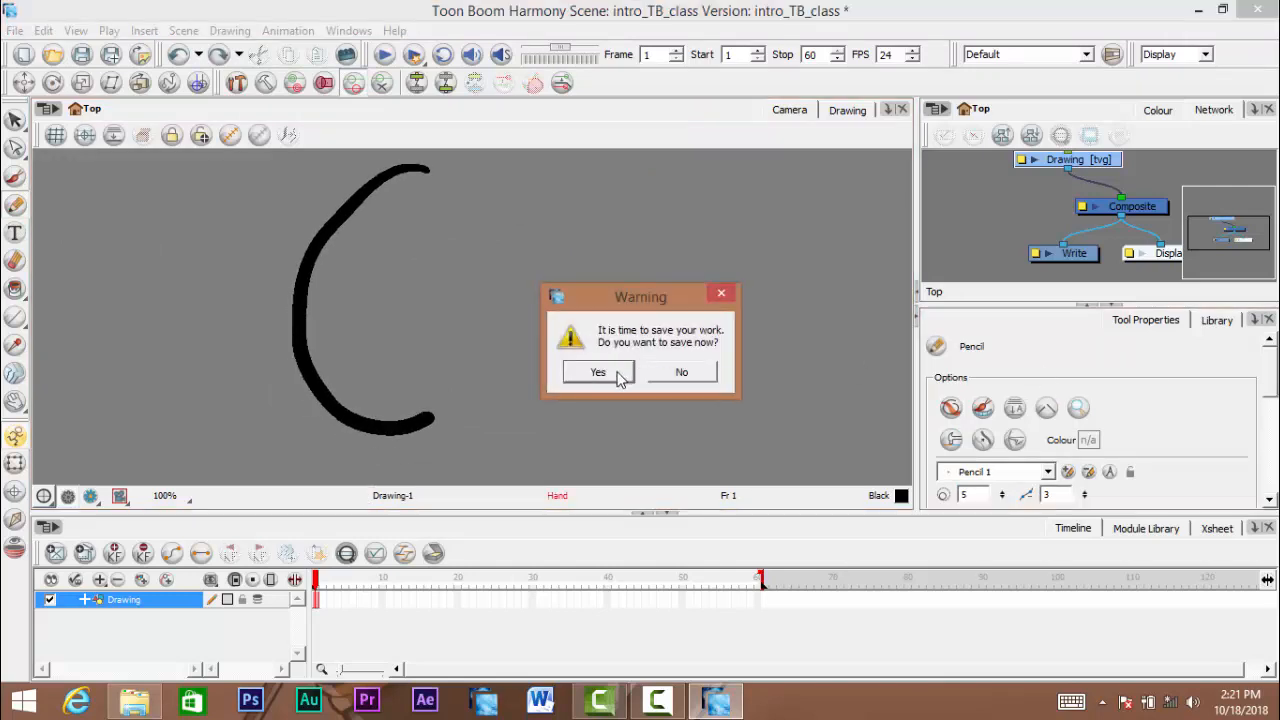
# - Save the scene and draw a C-shaped stroke with Pencil 1 beside the brush curve
pyautogui.click(598, 372)
pyautogui.scroll(-3, 1000, 420)
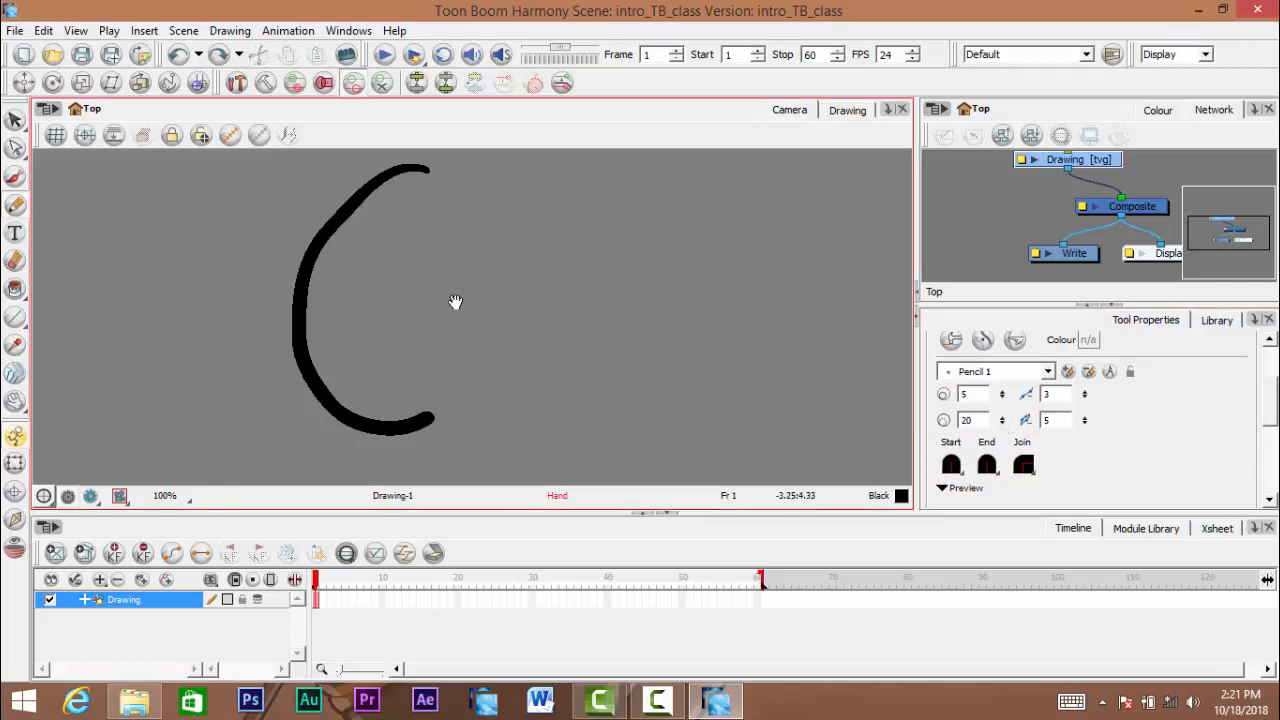
pyautogui.moveTo(456, 302); pyautogui.dragTo(493, 348)
pyautogui.moveTo(690, 215)
pyautogui.mouseDown()
pyautogui.moveTo(561, 267)
pyautogui.moveTo(688, 450)
pyautogui.mouseUp()
pyautogui.press('space')
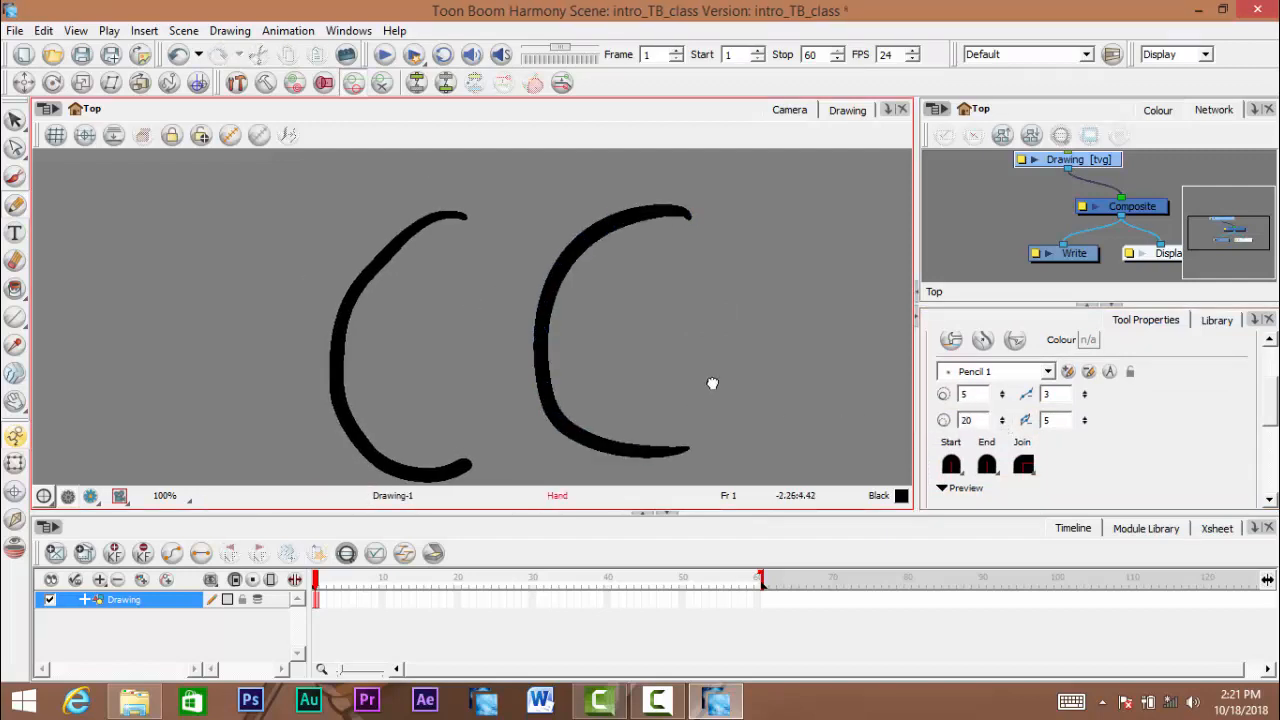
pyautogui.moveTo(661, 397); pyautogui.dragTo(687, 377)
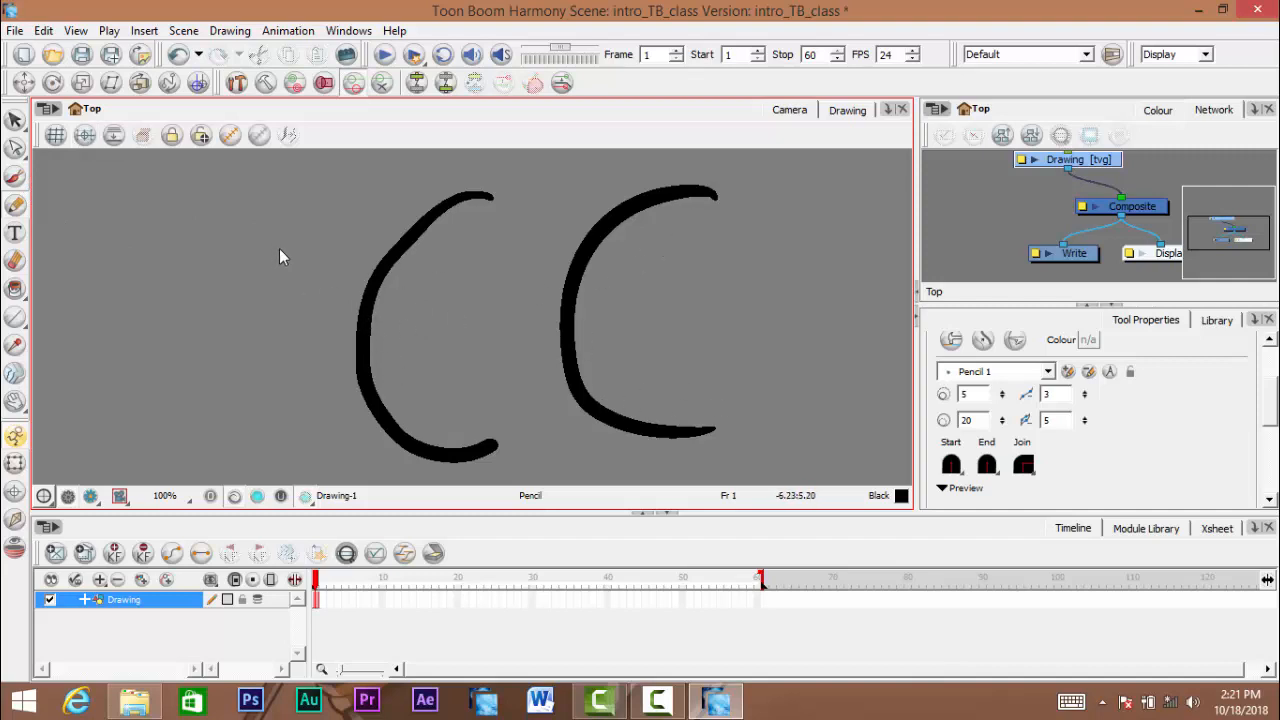
# - Select the brush curve and the pencil curve in turn with the Select tool
pyautogui.click(14, 121)
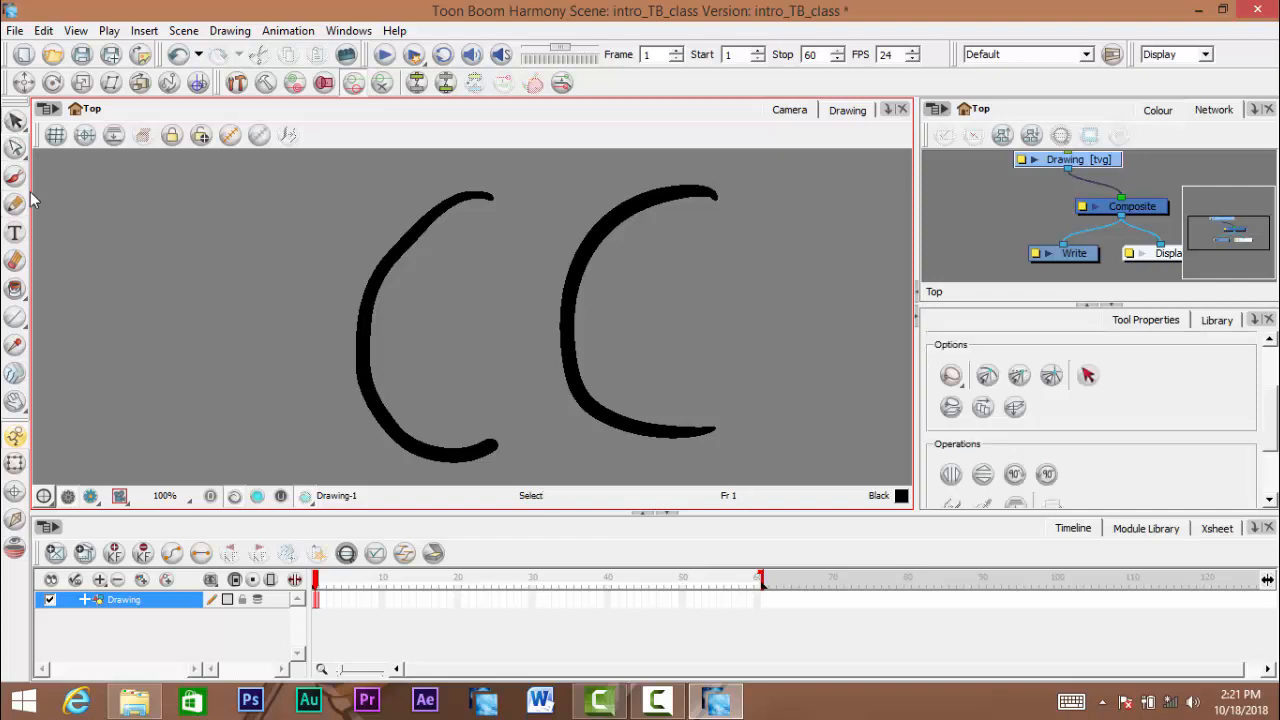
pyautogui.click(370, 289)
pyautogui.click(592, 240)
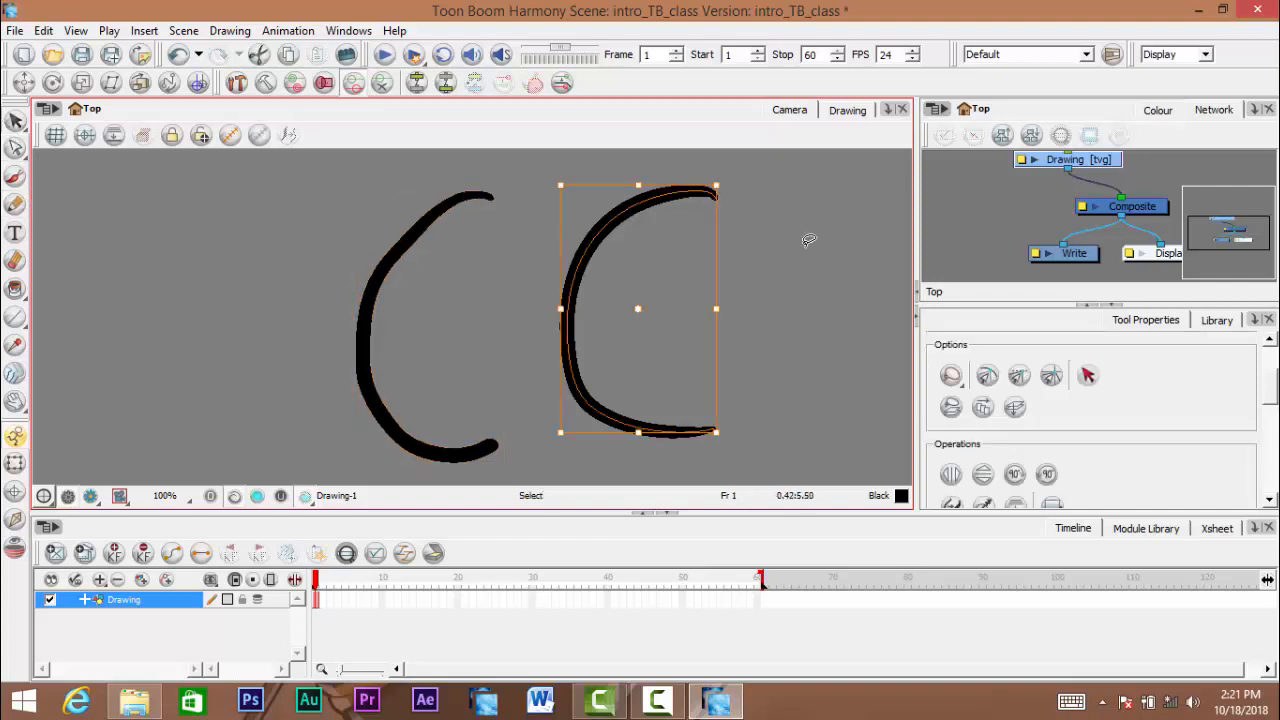
# - Select the brush curve and examine its contour and upper tip at high magnification
pyautogui.click(366, 304)
pyautogui.press('space')
pyautogui.moveTo(440, 380); pyautogui.dragTo(483, 301)
pyautogui.scroll(-10, 490, 300)
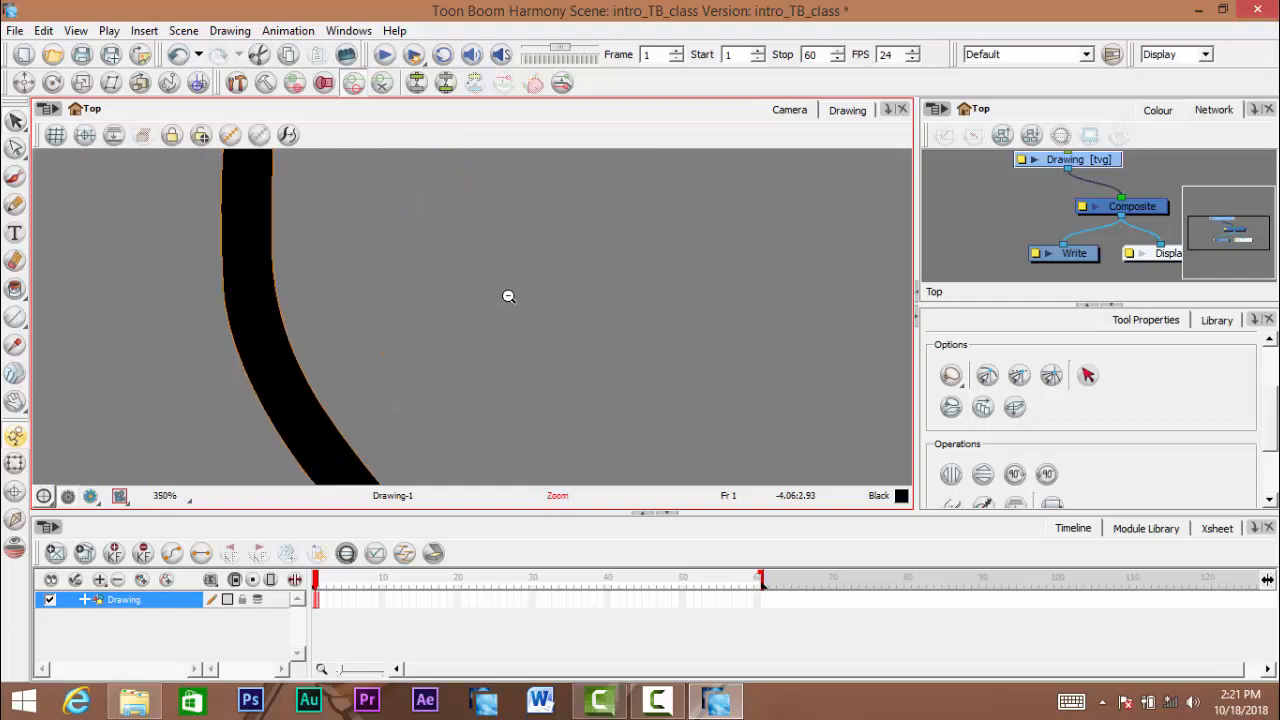
pyautogui.moveTo(500, 251); pyautogui.dragTo(496, 384)
pyautogui.moveTo(478, 160)
pyautogui.mouseDown()
pyautogui.moveTo(468, 381)
pyautogui.moveTo(460, 343)
pyautogui.mouseUp()
pyautogui.scroll(2, 492, 369)
pyautogui.scroll(2, 480, 339)
pyautogui.scroll(5, 482, 340)
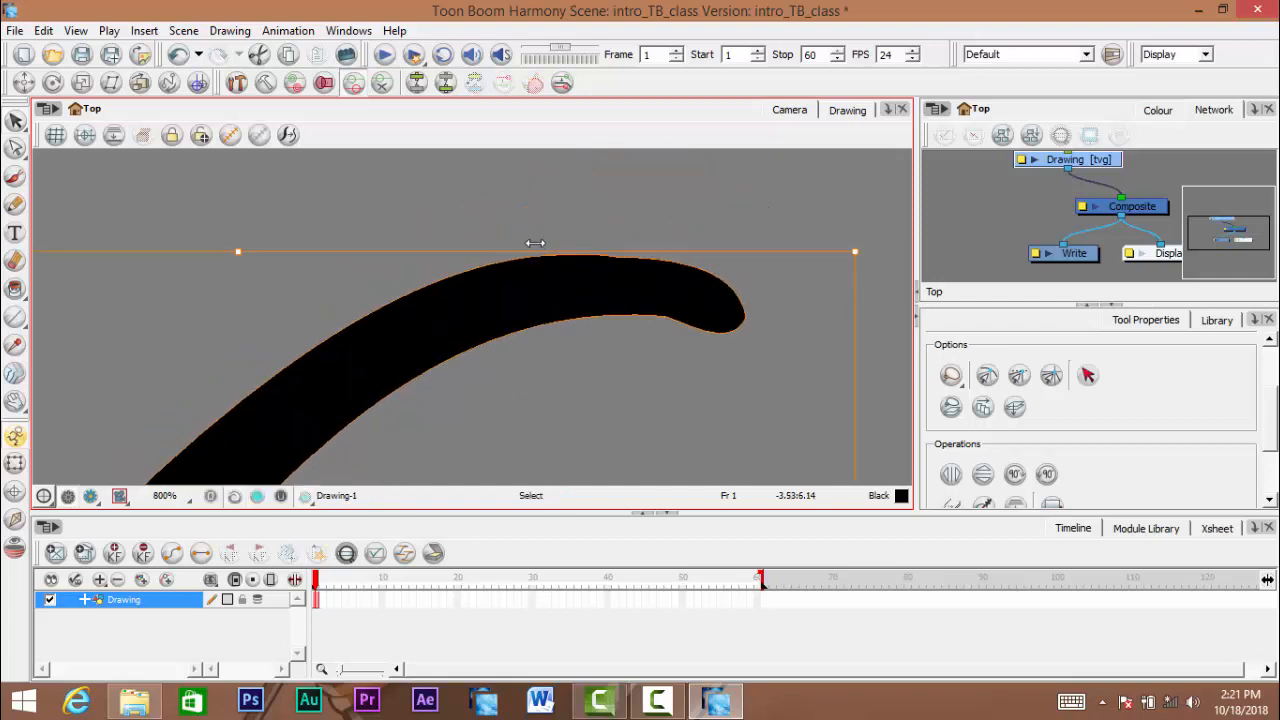
pyautogui.scroll(-5, 611, 350)
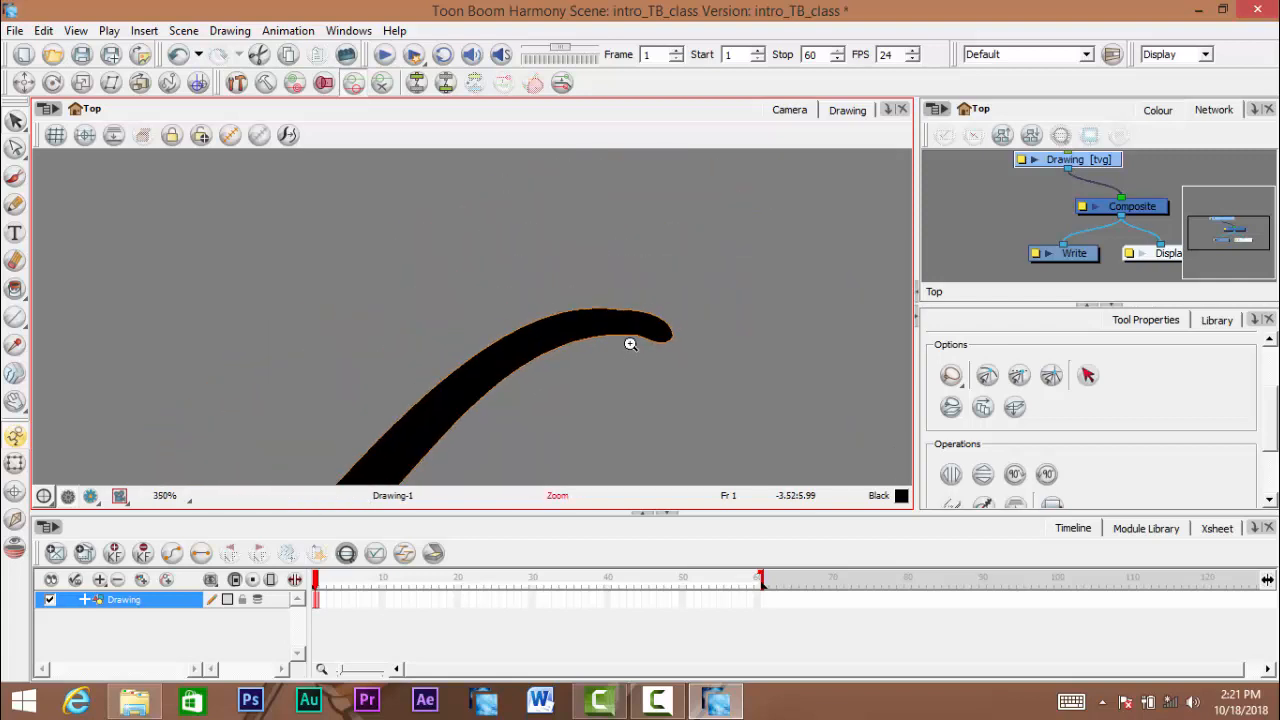
# - Select the pencil curve and examine its central line along the length of the stroke
pyautogui.moveTo(631, 343); pyautogui.dragTo(368, 188)
pyautogui.moveTo(676, 279); pyautogui.dragTo(574, 266)
pyautogui.scroll(-4, 574, 286)
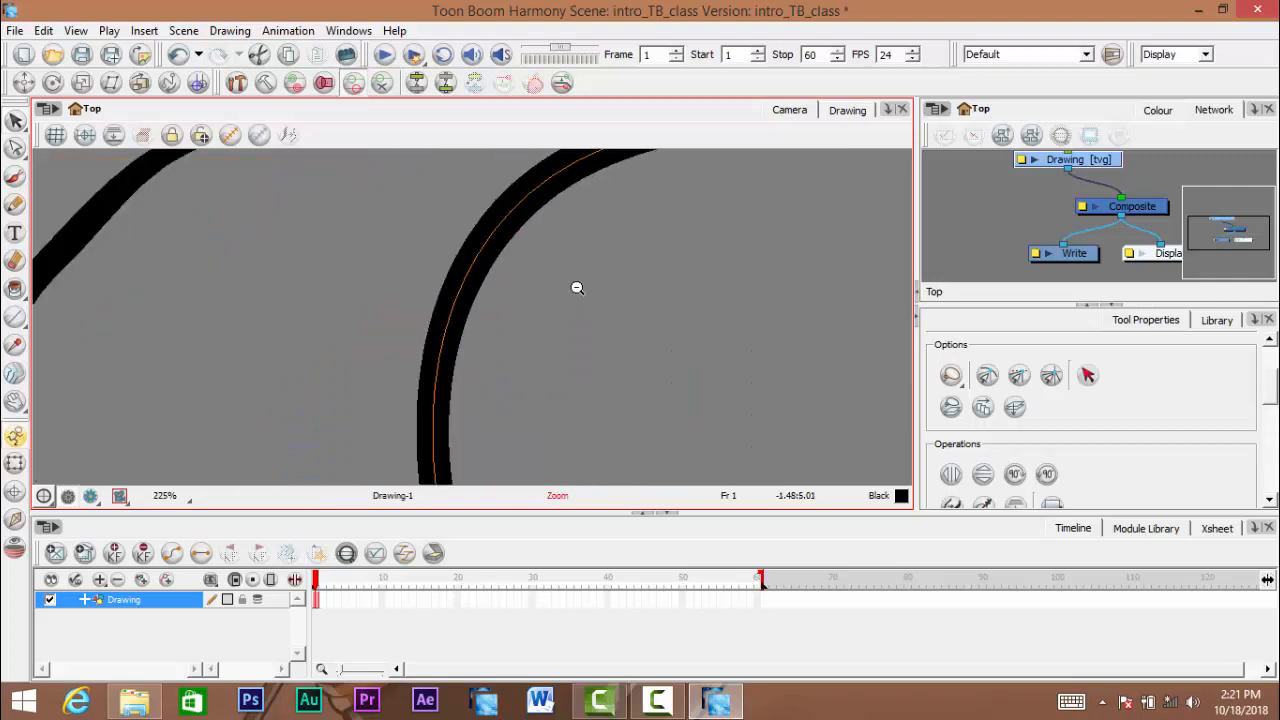
pyautogui.moveTo(569, 378)
pyautogui.mouseDown()
pyautogui.moveTo(583, 249)
pyautogui.moveTo(606, 260)
pyautogui.mouseUp()
pyautogui.scroll(-1, 606, 260)
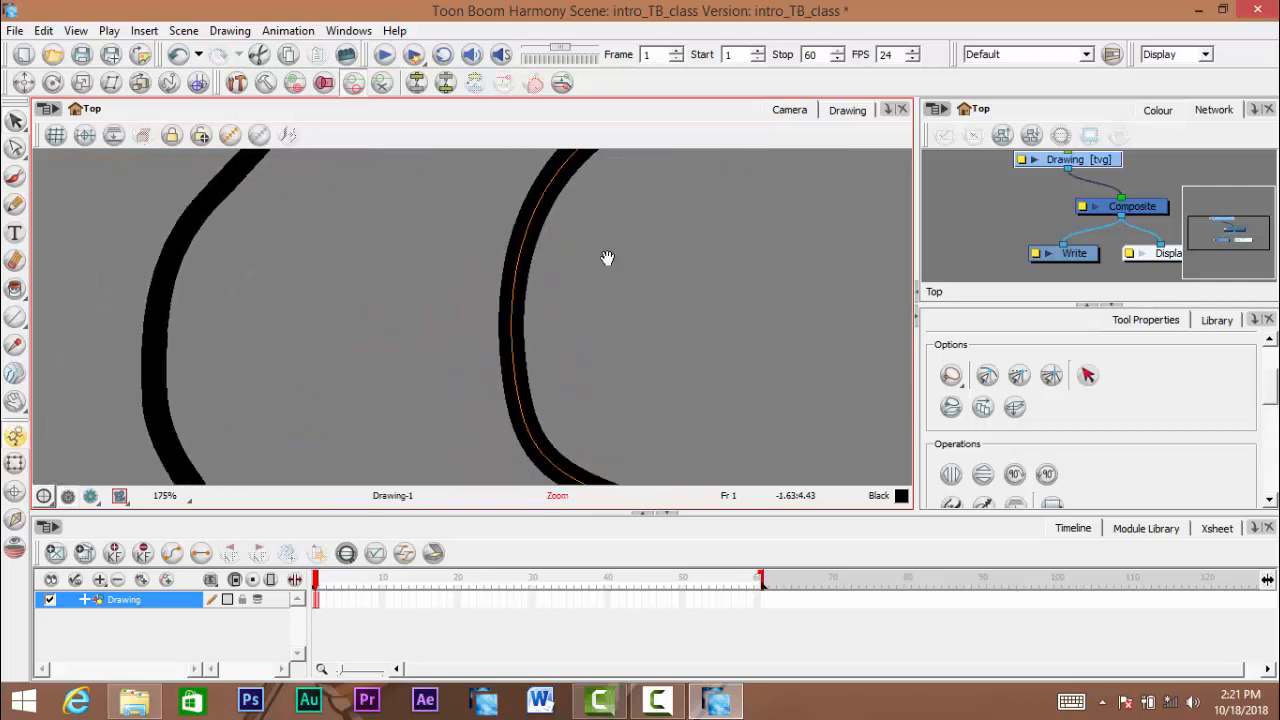
pyautogui.moveTo(614, 322); pyautogui.dragTo(591, 277)
pyautogui.moveTo(593, 217)
pyautogui.mouseDown()
pyautogui.moveTo(592, 278)
pyautogui.moveTo(603, 243)
pyautogui.mouseUp()
pyautogui.scroll(-1, 592, 278)
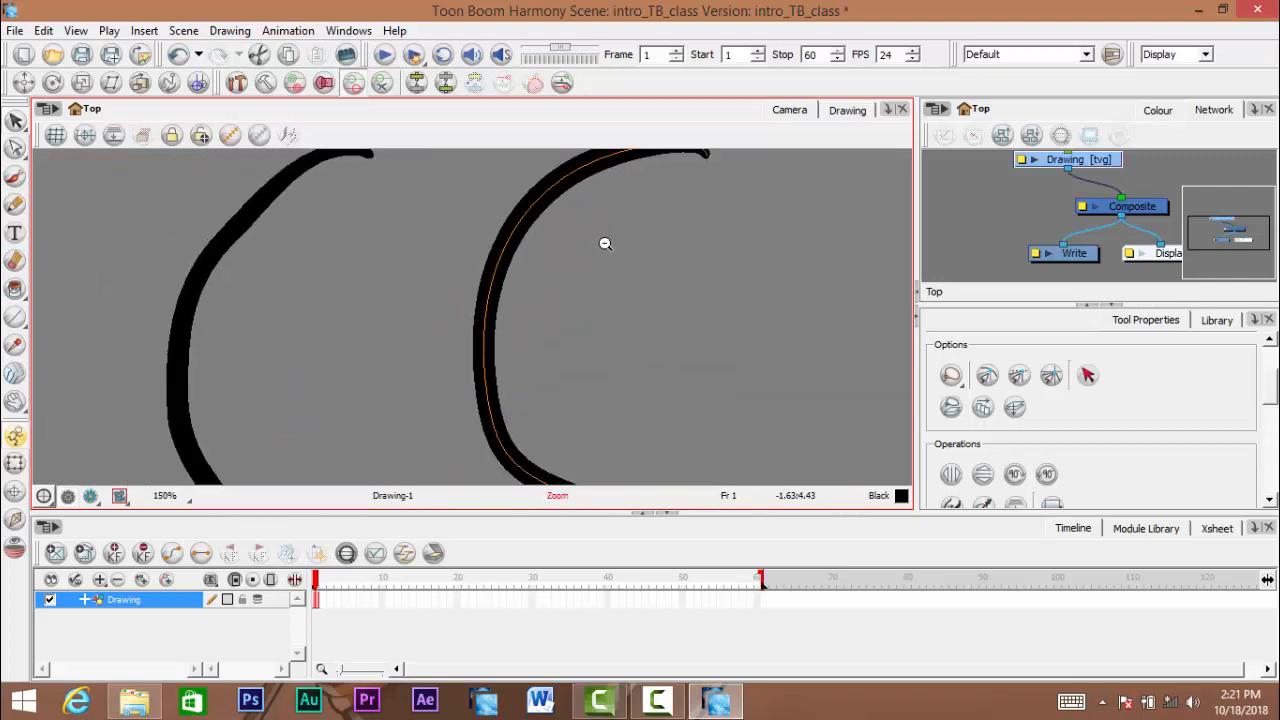
pyautogui.scroll(-1, 603, 243)
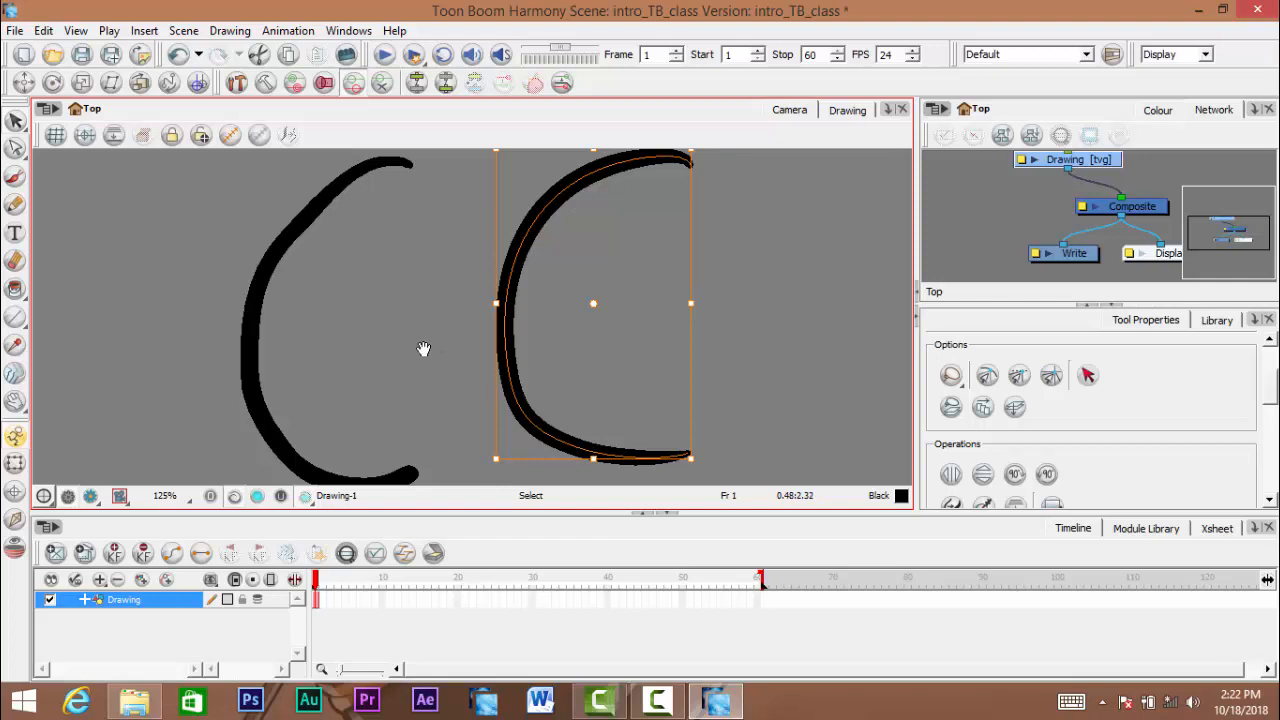
# - Reselect the C-shaped brush curve and bring its upper part into close view
pyautogui.moveTo(244, 330); pyautogui.dragTo(434, 337)
pyautogui.moveTo(601, 292); pyautogui.dragTo(581, 302)
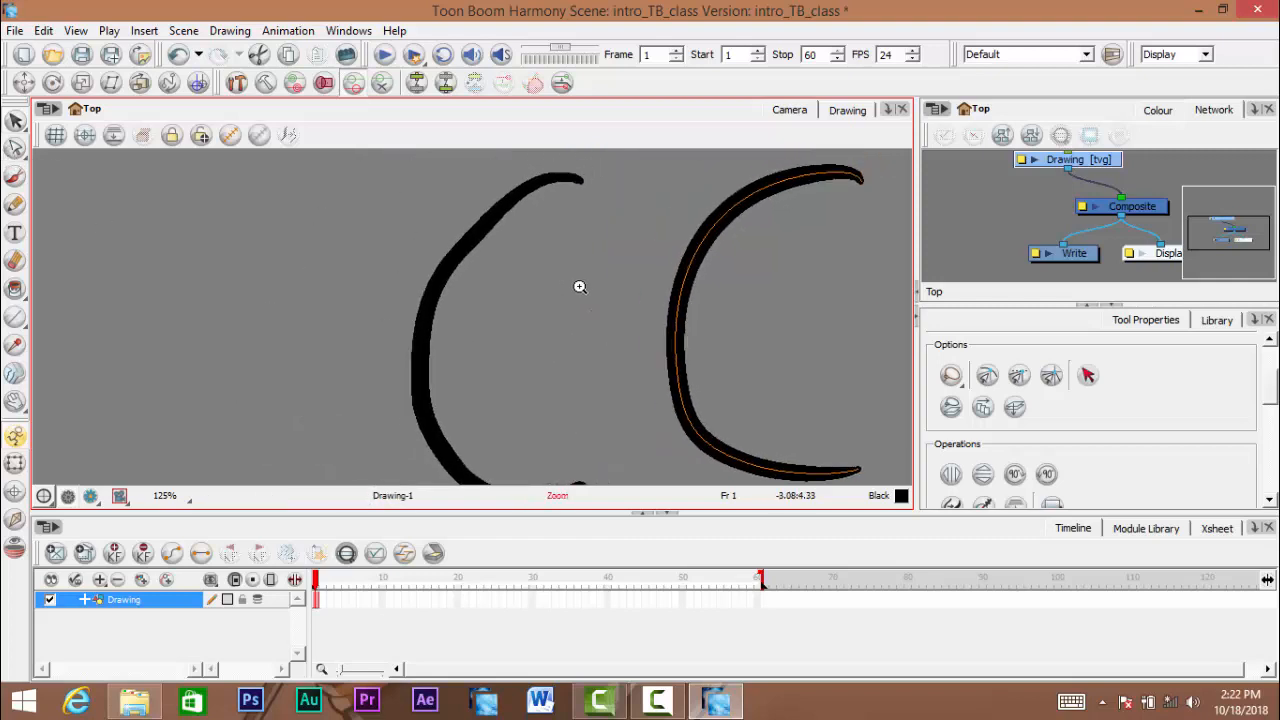
pyautogui.scroll(1, 580, 286)
pyautogui.moveTo(334, 255); pyautogui.dragTo(394, 266)
pyautogui.click(472, 271)
pyautogui.scroll(1, 533, 271)
pyautogui.keyDown('ctrl'); pyautogui.click(533, 271); pyautogui.keyUp('ctrl')
pyautogui.moveTo(514, 270); pyautogui.dragTo(511, 337)
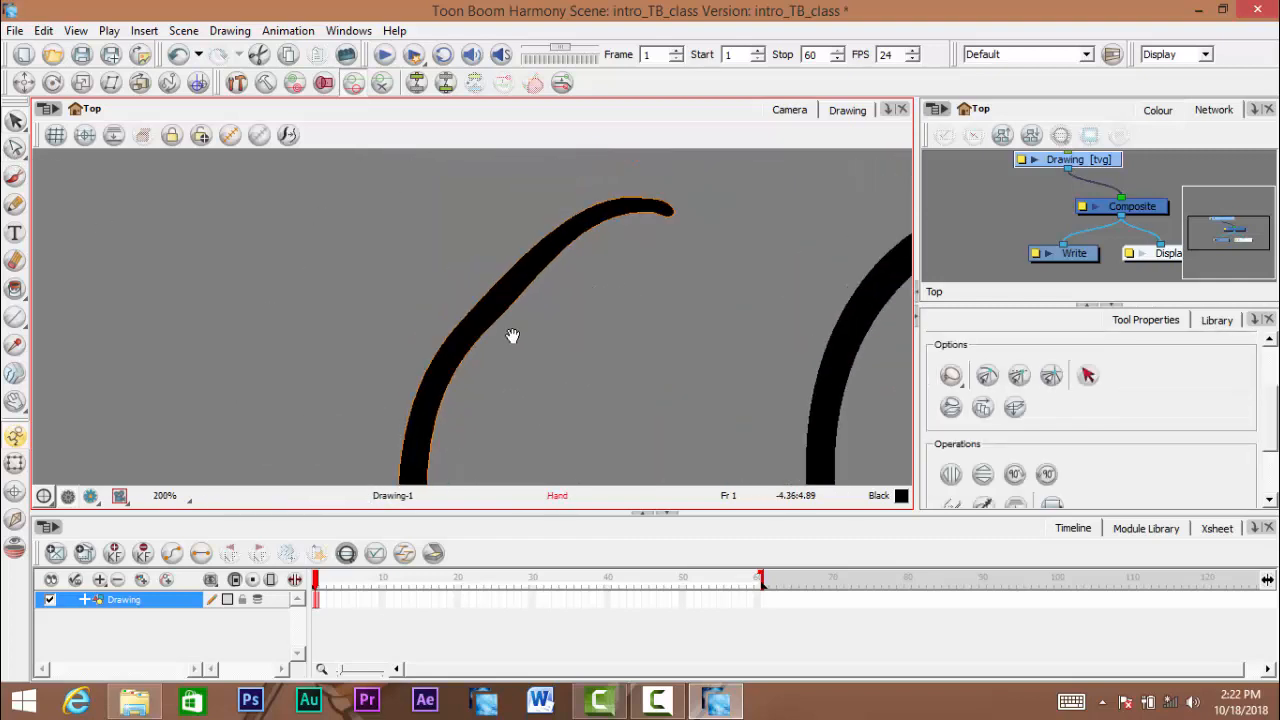
# - Examine the contour on both edges of the brush curve's diagonal section at 800% magnification
pyautogui.keyDown('ctrl'); pyautogui.click(549, 288); pyautogui.keyUp('ctrl')
pyautogui.keyDown('ctrl'); pyautogui.click(548, 288); pyautogui.keyUp('ctrl')
pyautogui.keyDown('ctrl'); pyautogui.keyDown('alt'); pyautogui.click(544, 286); pyautogui.keyUp('alt'); pyautogui.keyUp('ctrl')
pyautogui.keyDown('ctrl'); pyautogui.keyDown('alt'); pyautogui.click(544, 286); pyautogui.keyUp('alt'); pyautogui.keyUp('ctrl')
pyautogui.keyDown('ctrl'); pyautogui.keyDown('alt'); pyautogui.click(543, 286); pyautogui.keyUp('alt'); pyautogui.keyUp('ctrl')
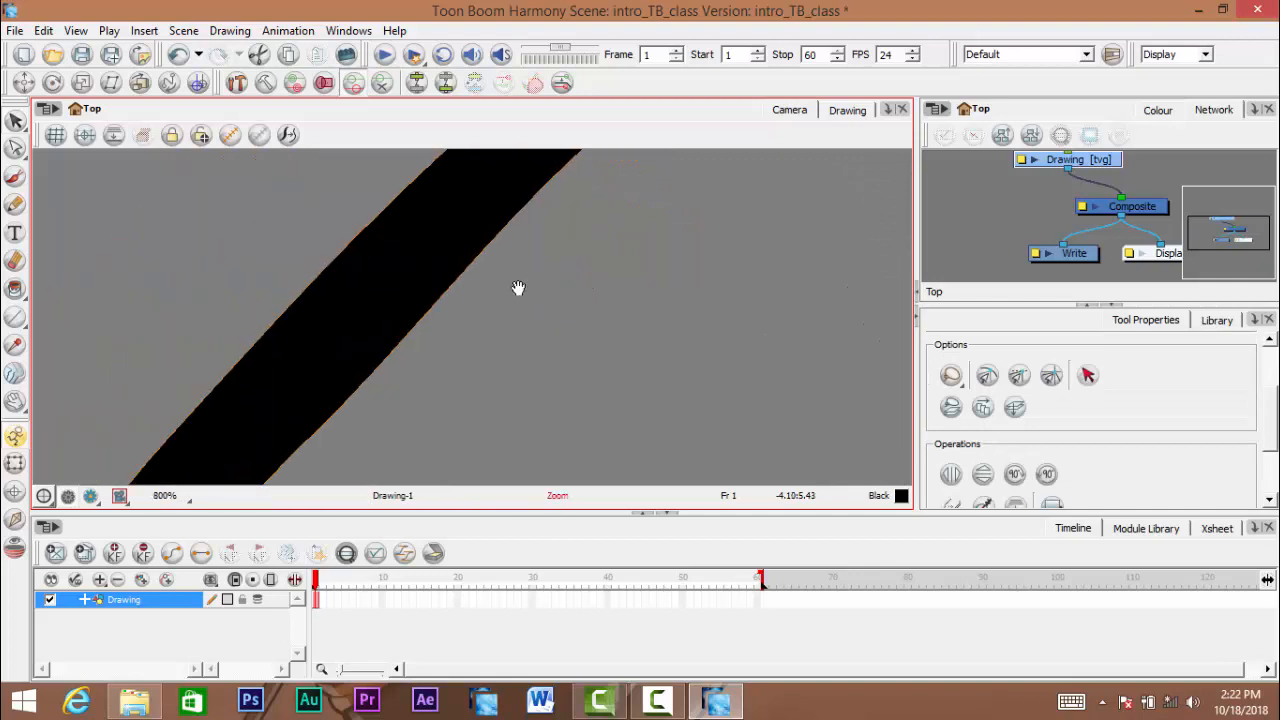
pyautogui.moveTo(517, 289); pyautogui.dragTo(600, 322)
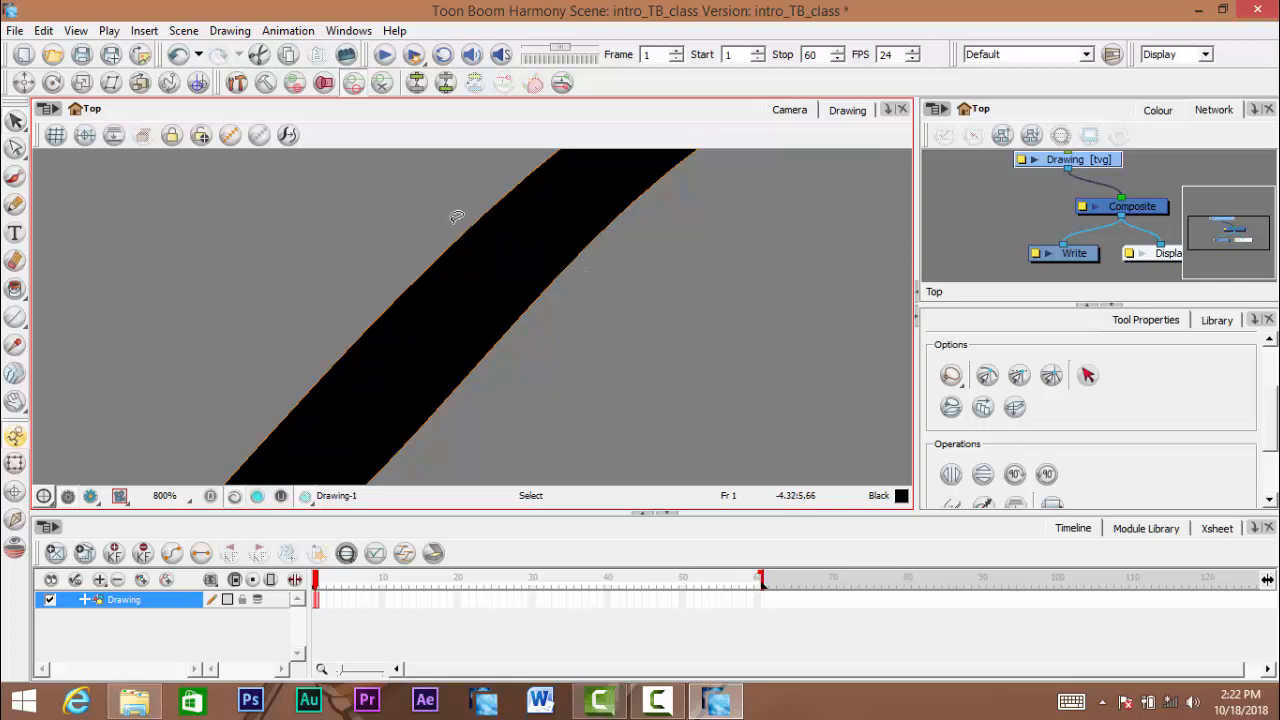
pyautogui.keyDown('ctrl'); pyautogui.keyDown('alt'); pyautogui.click(571, 306); pyautogui.keyUp('alt'); pyautogui.keyUp('ctrl')
pyautogui.keyDown('ctrl'); pyautogui.keyDown('alt'); pyautogui.click(577, 308); pyautogui.keyUp('alt'); pyautogui.keyUp('ctrl')
pyautogui.keyDown('ctrl'); pyautogui.keyDown('alt'); pyautogui.click(580, 308); pyautogui.keyUp('alt'); pyautogui.keyUp('ctrl')
pyautogui.moveTo(662, 350)
pyautogui.mouseDown()
pyautogui.moveTo(614, 285)
pyautogui.moveTo(566, 336)
pyautogui.moveTo(468, 331)
pyautogui.moveTo(551, 308)
pyautogui.mouseUp()
pyautogui.keyDown('ctrl'); pyautogui.keyDown('alt'); pyautogui.click(587, 308); pyautogui.keyUp('alt'); pyautogui.keyUp('ctrl')
pyautogui.moveTo(530, 308)
pyautogui.mouseDown()
pyautogui.moveTo(512, 308)
pyautogui.moveTo(529, 317)
pyautogui.moveTo(511, 331)
pyautogui.moveTo(346, 246)
pyautogui.mouseUp()
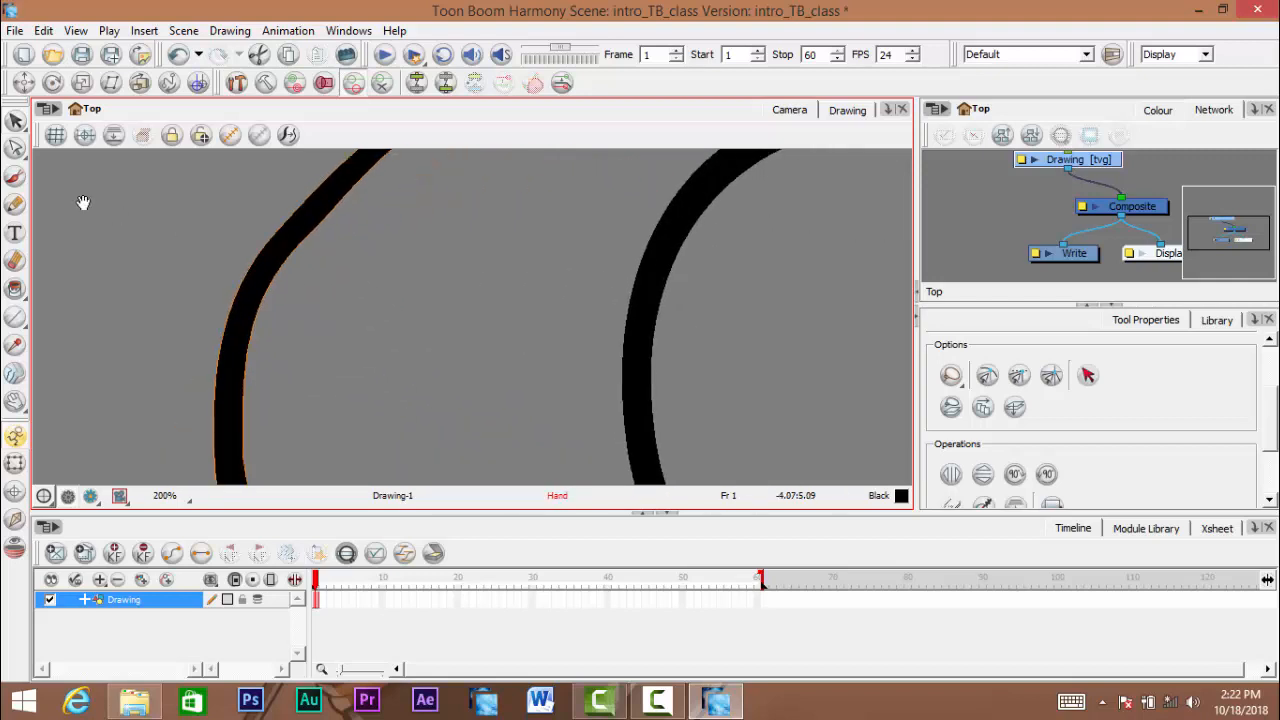
# - Show the brush curve's contour points with the Contour Editor and try moving a point near its upper tip
pyautogui.moveTo(44, 163); pyautogui.dragTo(194, 214)
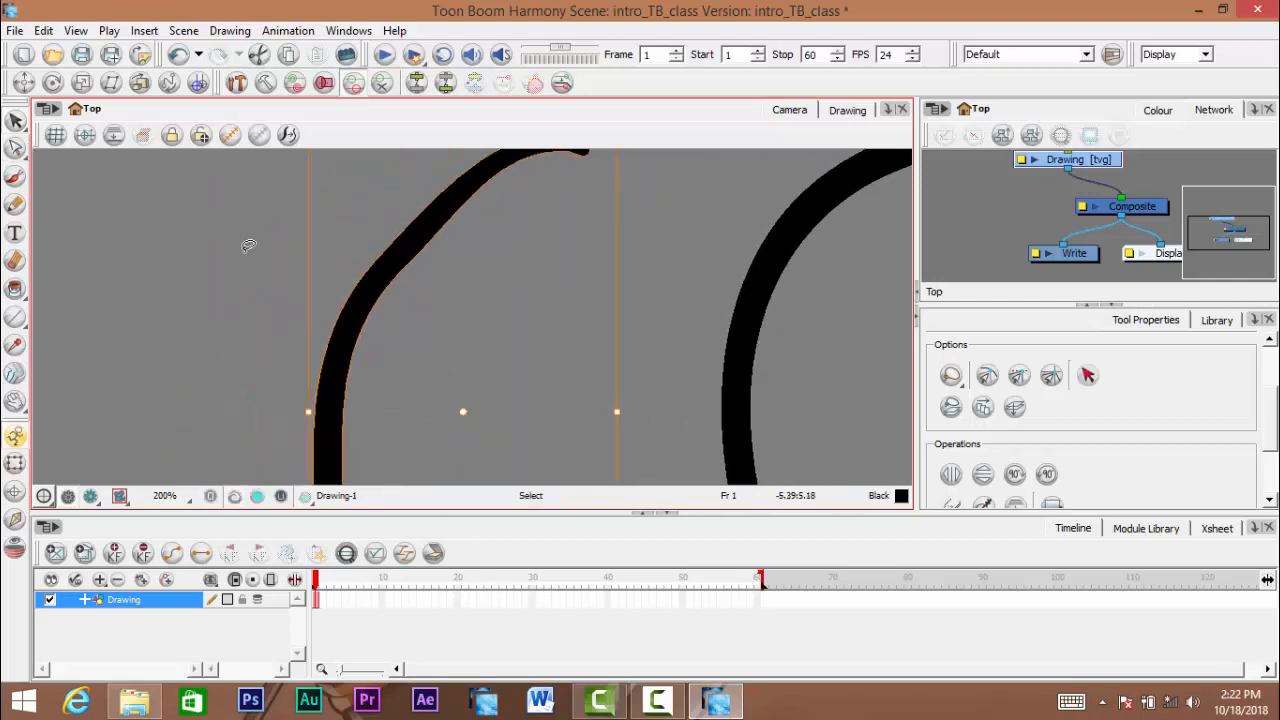
pyautogui.click(15, 148)
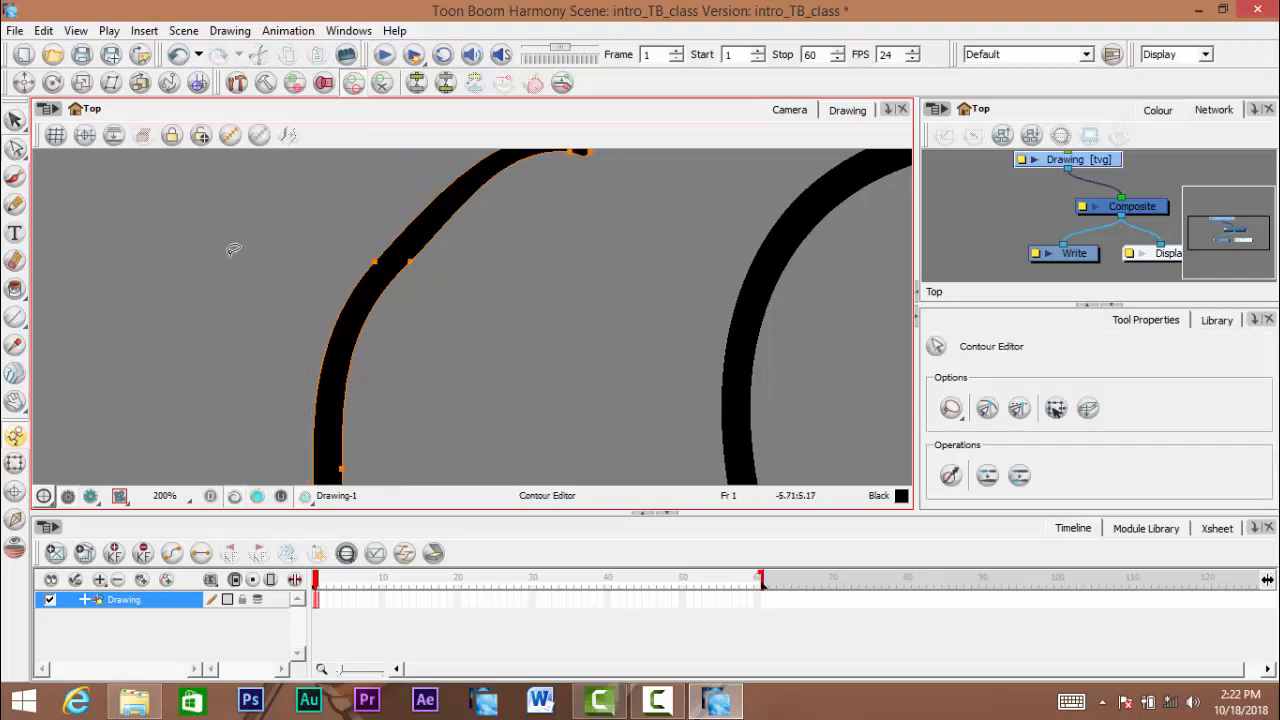
pyautogui.moveTo(430, 297)
pyautogui.mouseDown()
pyautogui.moveTo(454, 335)
pyautogui.moveTo(477, 313)
pyautogui.mouseUp()
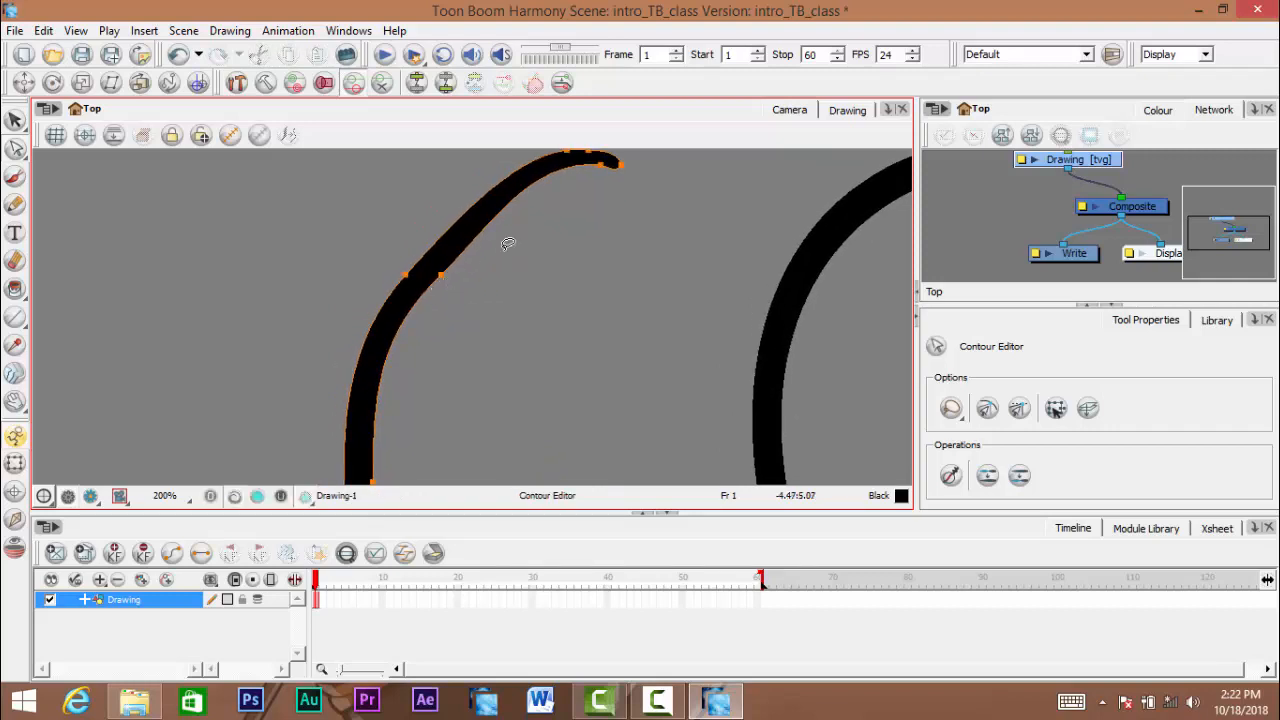
pyautogui.moveTo(596, 171); pyautogui.dragTo(608, 228)
pyautogui.hotkey('ctrl', 'z')
# - Pull the inner contour point of the brush curve's diagonal section far into the curve's opening
pyautogui.click(453, 310)
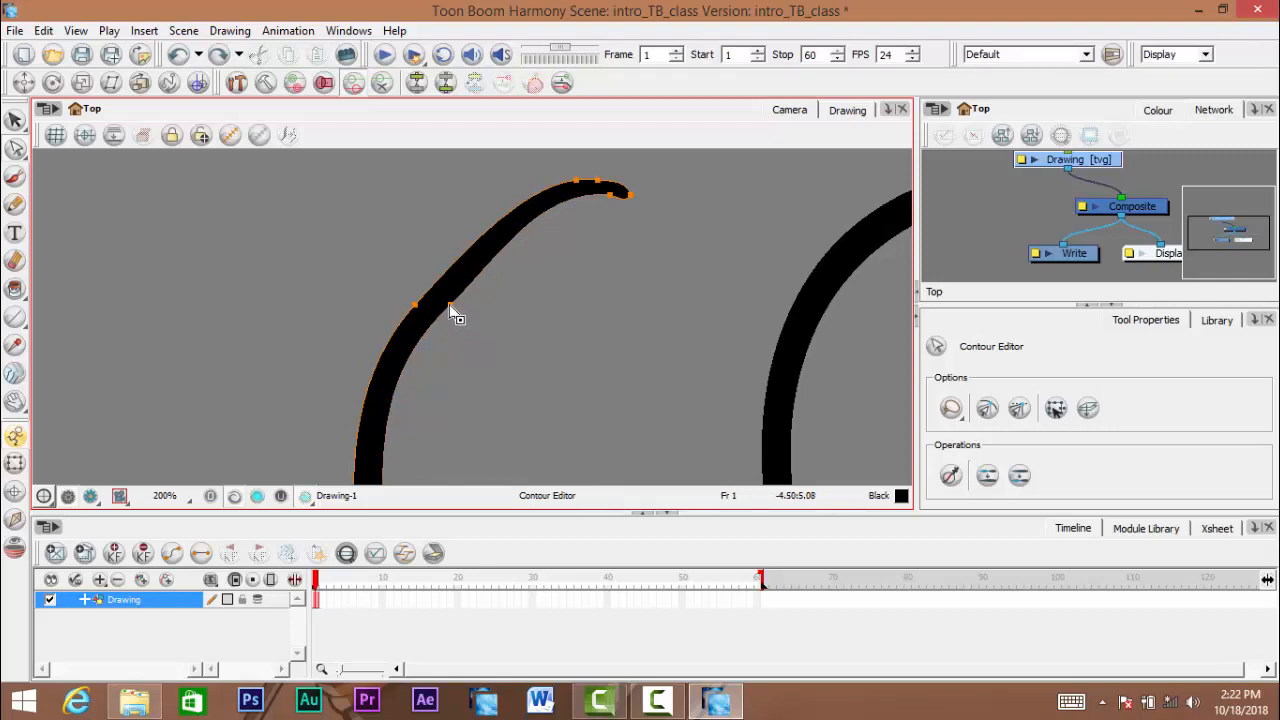
pyautogui.moveTo(457, 316); pyautogui.dragTo(617, 386)
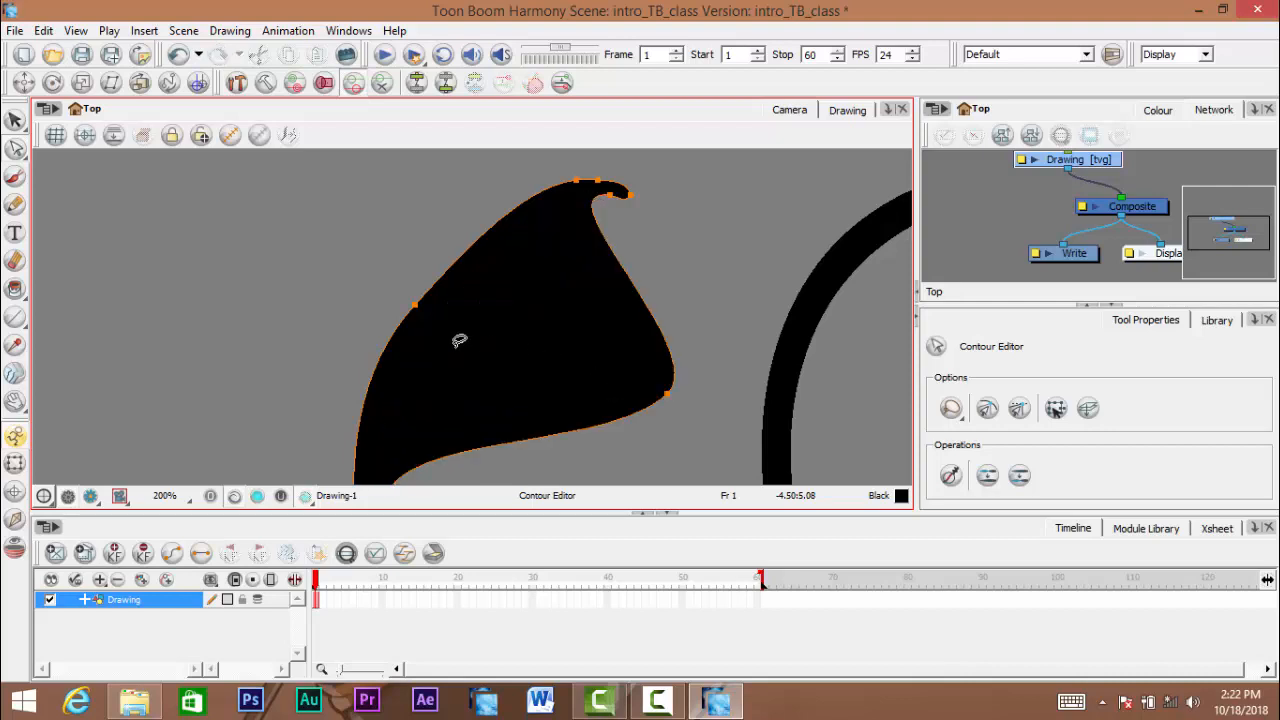
pyautogui.hotkey('ctrl', 'z')
pyautogui.click(427, 296)
pyautogui.moveTo(429, 294)
pyautogui.mouseDown()
pyautogui.moveTo(194, 309)
pyautogui.moveTo(125, 298)
pyautogui.moveTo(563, 346)
pyautogui.moveTo(603, 389)
pyautogui.mouseUp()
pyautogui.scroll(-3, 603, 389)
# - Pull the outer and inner contour points of the brush curve's lower and left sections apart to widen the stroke
pyautogui.moveTo(565, 476); pyautogui.dragTo(520, 303)
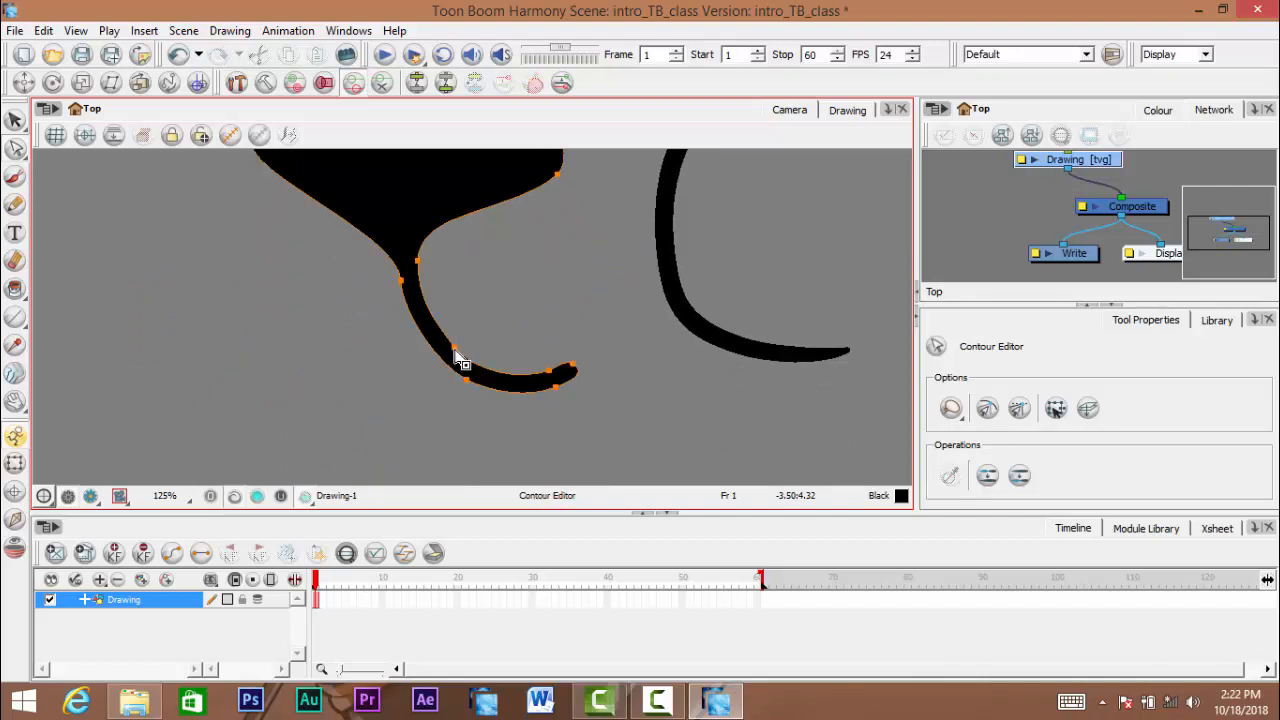
pyautogui.moveTo(466, 380); pyautogui.dragTo(443, 460)
pyautogui.moveTo(456, 345); pyautogui.dragTo(534, 275)
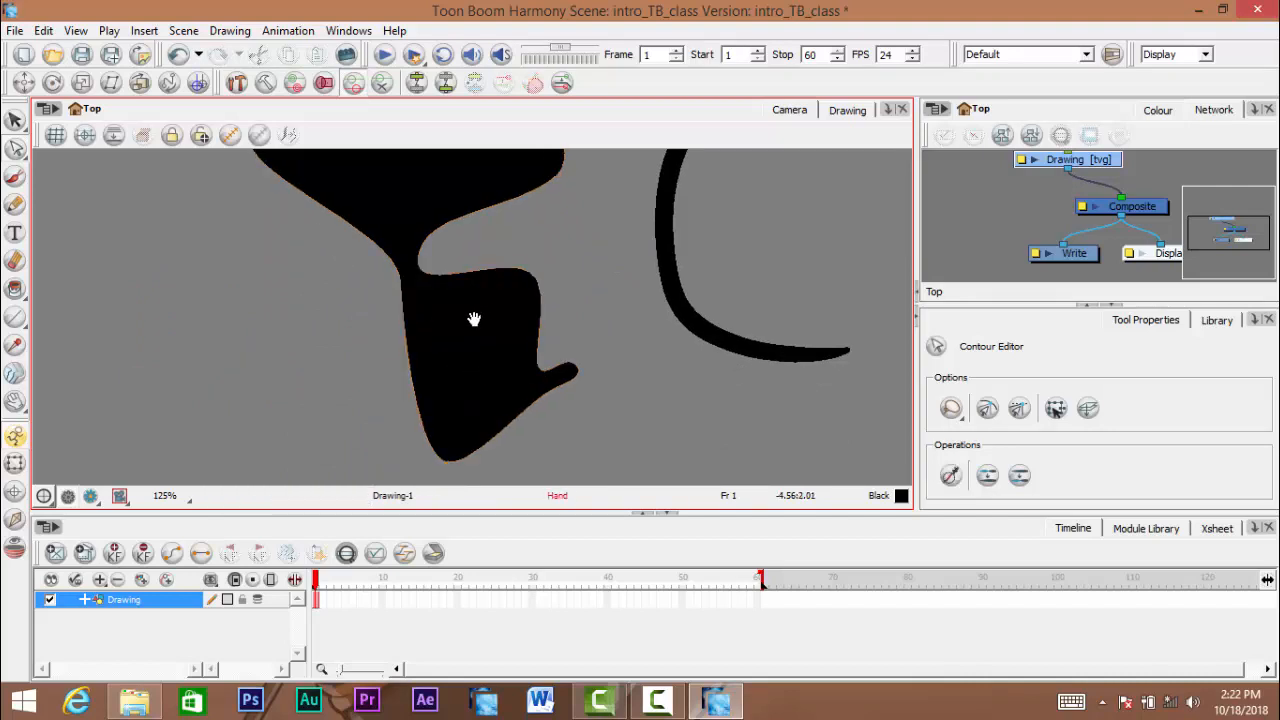
pyautogui.moveTo(474, 317); pyautogui.dragTo(575, 408)
pyautogui.moveTo(502, 371); pyautogui.dragTo(386, 423)
pyautogui.moveTo(520, 356); pyautogui.dragTo(541, 374)
pyautogui.scroll(-3, 611, 358)
pyautogui.scroll(1, 565, 376)
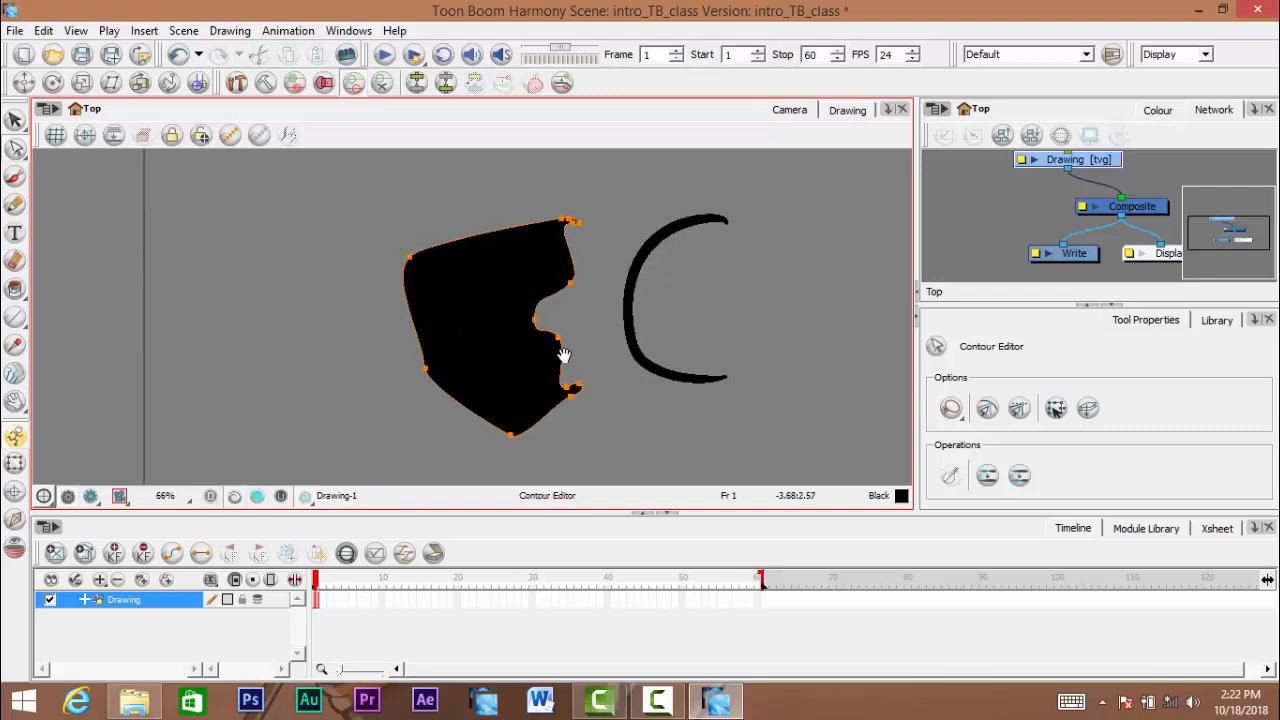
# - Pull the contour points around the brush curve's upper tip outward into a thick, angular end
pyautogui.scroll(10, 563, 354)
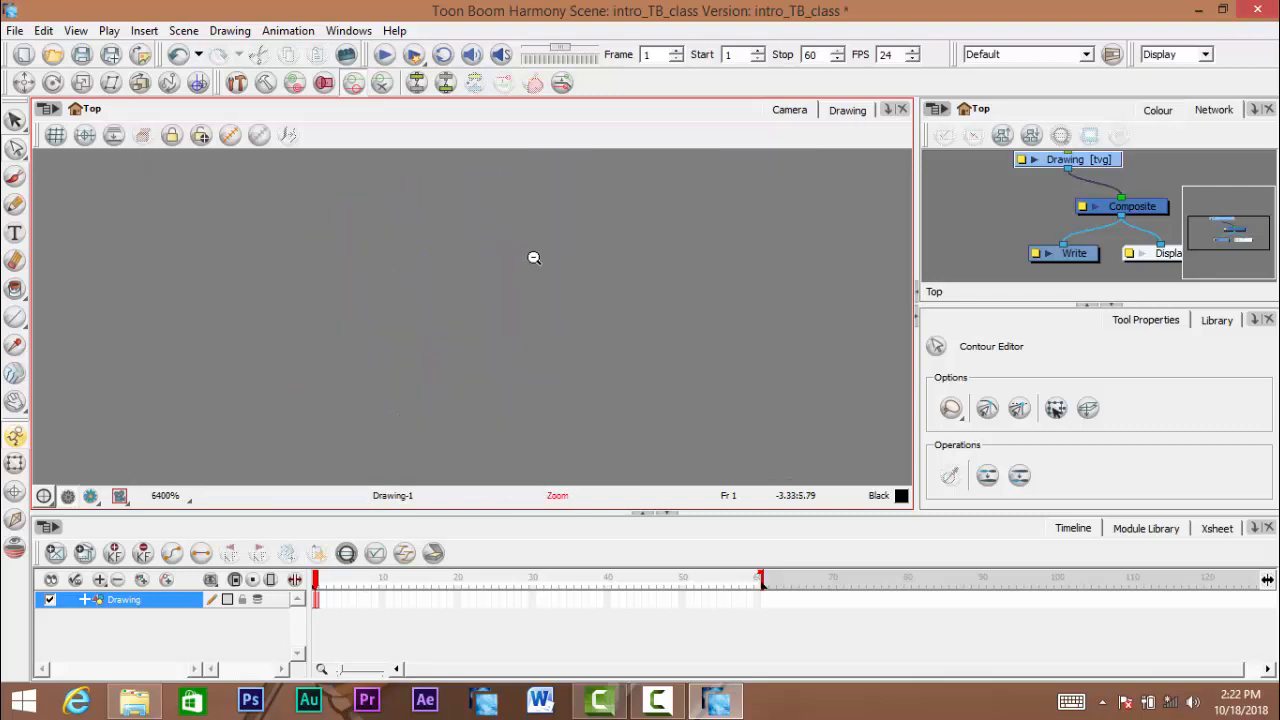
pyautogui.scroll(-5, 534, 256)
pyautogui.moveTo(534, 244); pyautogui.dragTo(491, 415)
pyautogui.moveTo(429, 286); pyautogui.dragTo(562, 228)
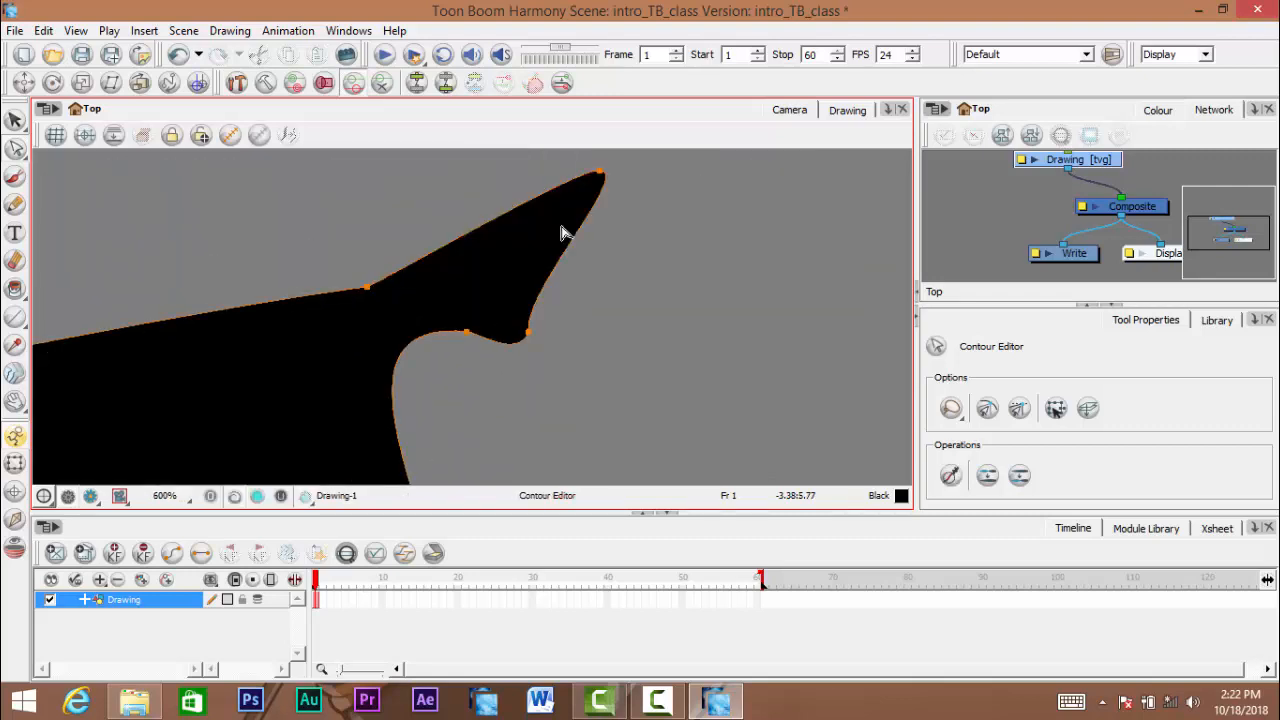
pyautogui.moveTo(468, 335); pyautogui.dragTo(600, 397)
pyautogui.moveTo(530, 332); pyautogui.dragTo(669, 303)
pyautogui.scroll(-3, 631, 335)
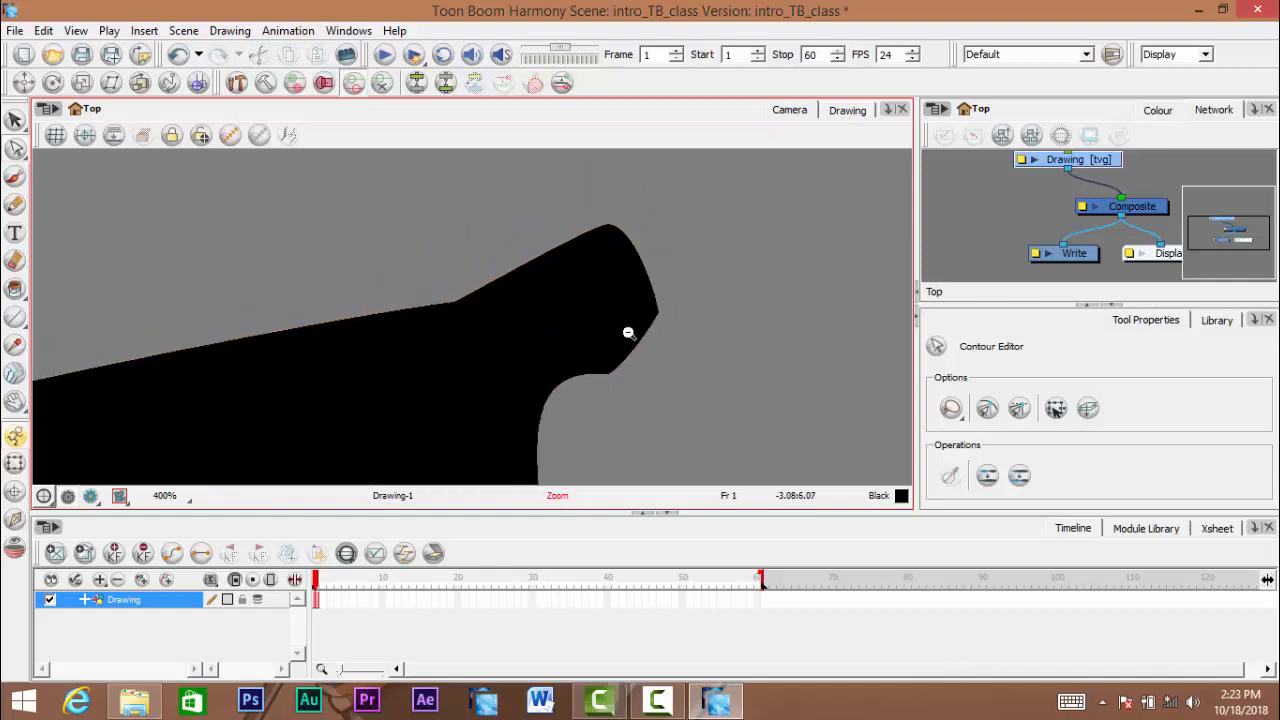
pyautogui.scroll(-5, 634, 337)
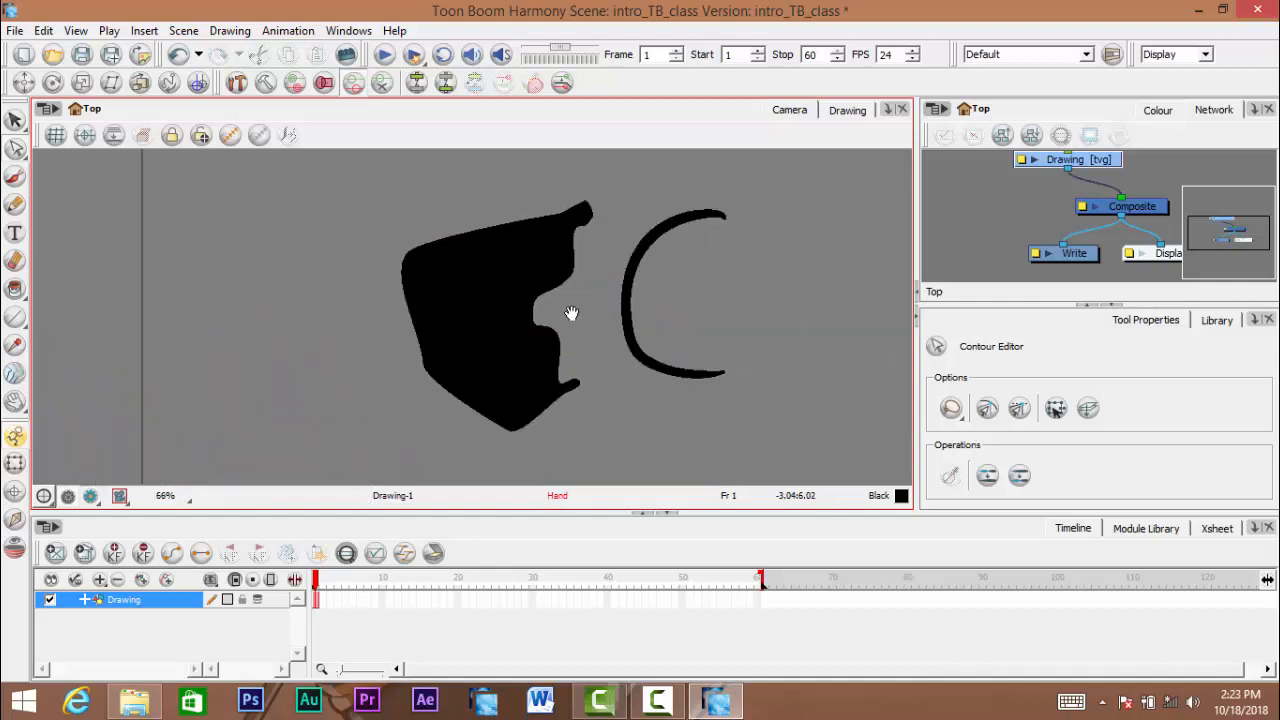
# - Undo the contour edits on the brush curve back to its original C shape
pyautogui.moveTo(571, 314); pyautogui.dragTo(534, 299)
pyautogui.scroll(1, 534, 299)
pyautogui.moveTo(544, 333); pyautogui.dragTo(506, 321)
pyautogui.hotkey('ctrl', 'z')
pyautogui.hotkey('ctrl', 'z')
pyautogui.hotkey('ctrl', 'z')
pyautogui.hotkey('ctrl', 'z')
pyautogui.hotkey('ctrl', 'z')
pyautogui.hotkey('ctrl', 'z')
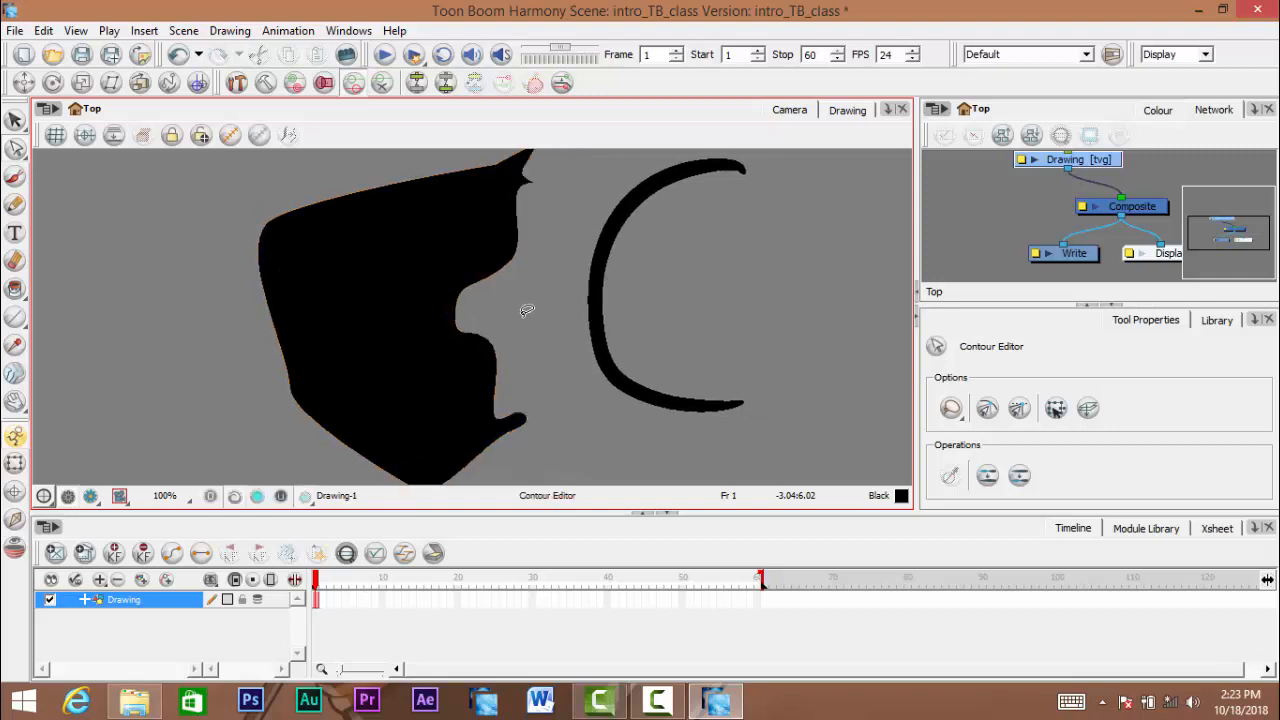
pyautogui.hotkey('ctrl', 'z')
pyautogui.hotkey('ctrl', 'z')
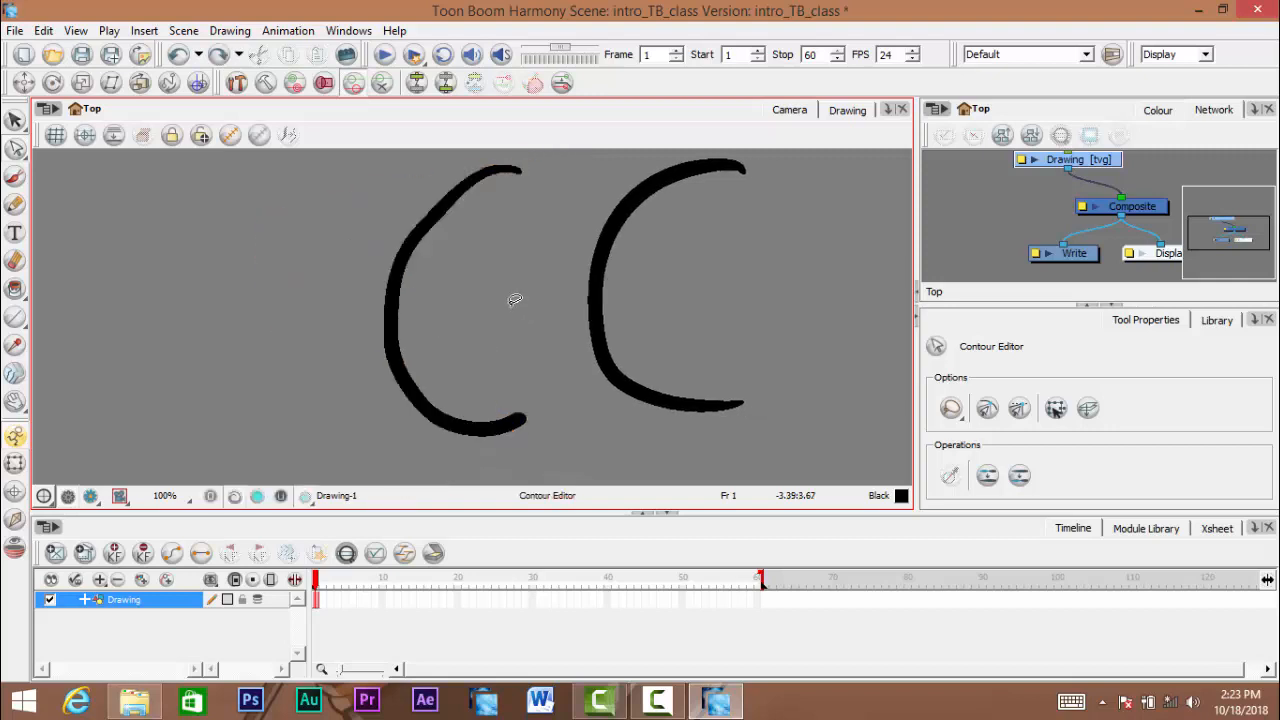
# - Try pulling the inner contour point of the brush curve's diagonal section away from the outer edge again
pyautogui.moveTo(427, 283)
pyautogui.mouseDown()
pyautogui.moveTo(434, 346)
pyautogui.moveTo(457, 320)
pyautogui.moveTo(454, 343)
pyautogui.moveTo(446, 274)
pyautogui.moveTo(431, 284)
pyautogui.moveTo(540, 323)
pyautogui.moveTo(387, 280)
pyautogui.moveTo(259, 264)
pyautogui.moveTo(235, 276)
pyautogui.mouseUp()
pyautogui.scroll(1, 434, 346)
pyautogui.scroll(2, 456, 319)
pyautogui.moveTo(471, 306); pyautogui.dragTo(480, 296)
pyautogui.hotkey('ctrl', 'z')
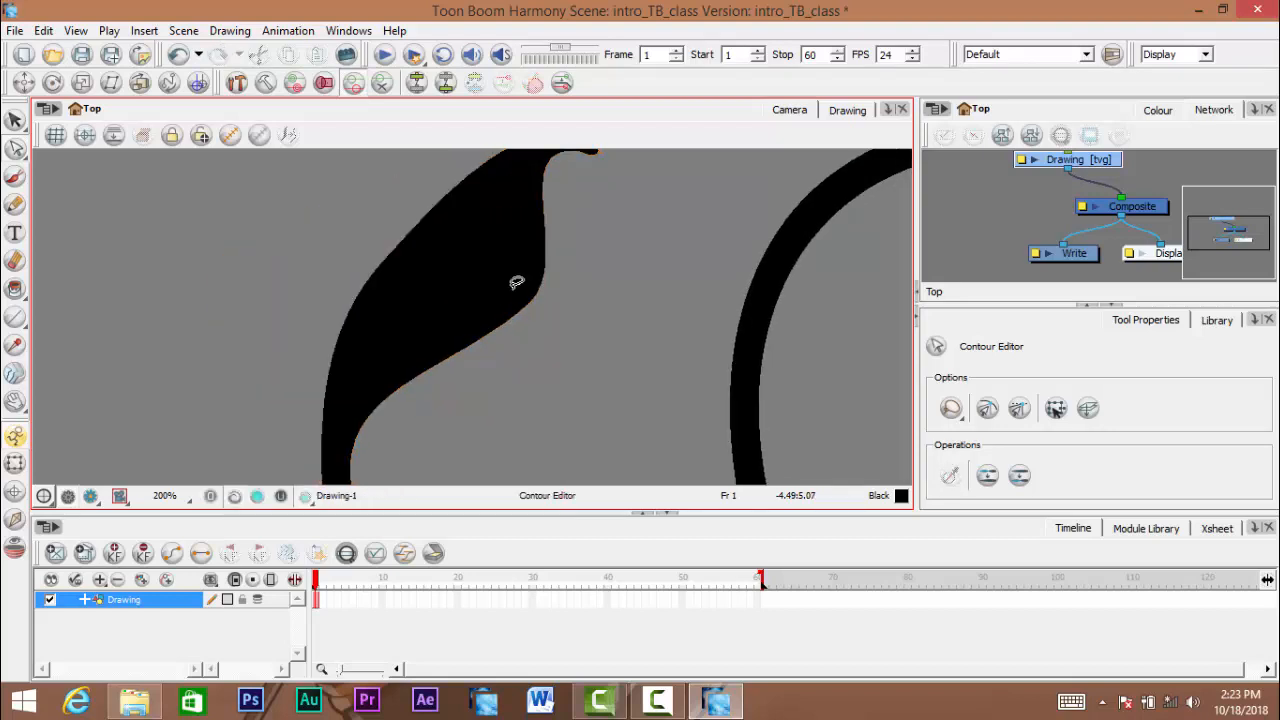
pyautogui.hotkey('ctrl', 'z')
# - Select the pencil curve and pull the middle point of its central line into the curve's opening
pyautogui.moveTo(482, 368); pyautogui.dragTo(431, 323)
pyautogui.scroll(-3, 431, 323)
pyautogui.moveTo(515, 343)
pyautogui.mouseDown()
pyautogui.moveTo(309, 326)
pyautogui.moveTo(297, 299)
pyautogui.moveTo(367, 320)
pyautogui.moveTo(475, 301)
pyautogui.moveTo(503, 309)
pyautogui.moveTo(537, 362)
pyautogui.mouseUp()
pyautogui.scroll(1, 475, 301)
pyautogui.scroll(1, 537, 362)
pyautogui.click(526, 343)
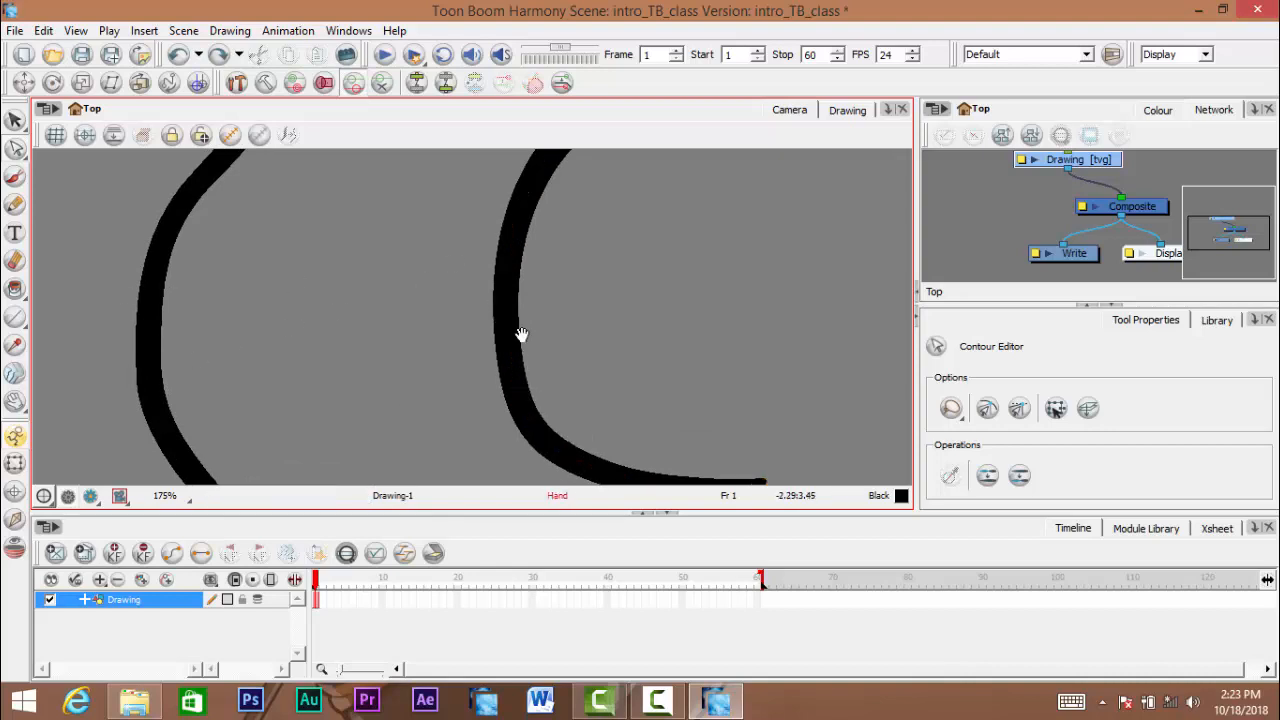
pyautogui.moveTo(520, 334)
pyautogui.mouseDown()
pyautogui.moveTo(497, 337)
pyautogui.moveTo(734, 297)
pyautogui.moveTo(706, 360)
pyautogui.moveTo(720, 372)
pyautogui.mouseUp()
pyautogui.scroll(-3, 743, 291)
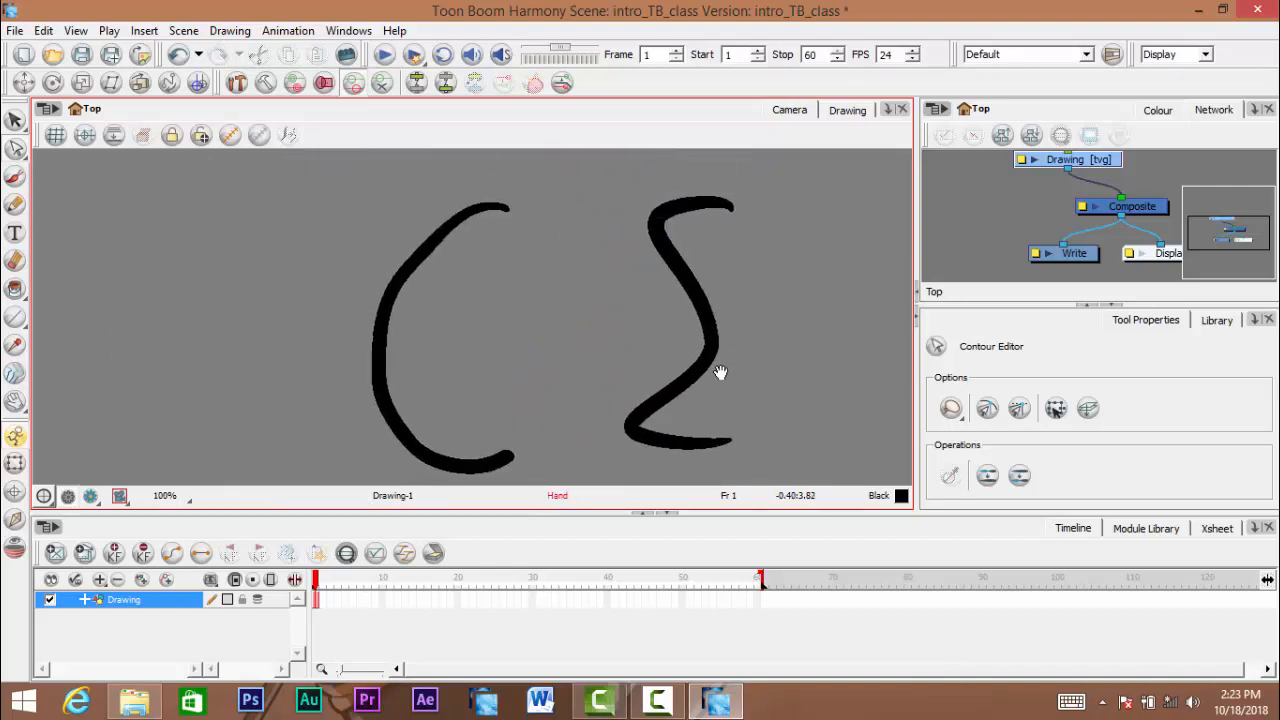
# - Try pulling the pencil curve's middle point toward the brush curve, and undo both moves of that point
pyautogui.scroll(1, 720, 372)
pyautogui.click(700, 358)
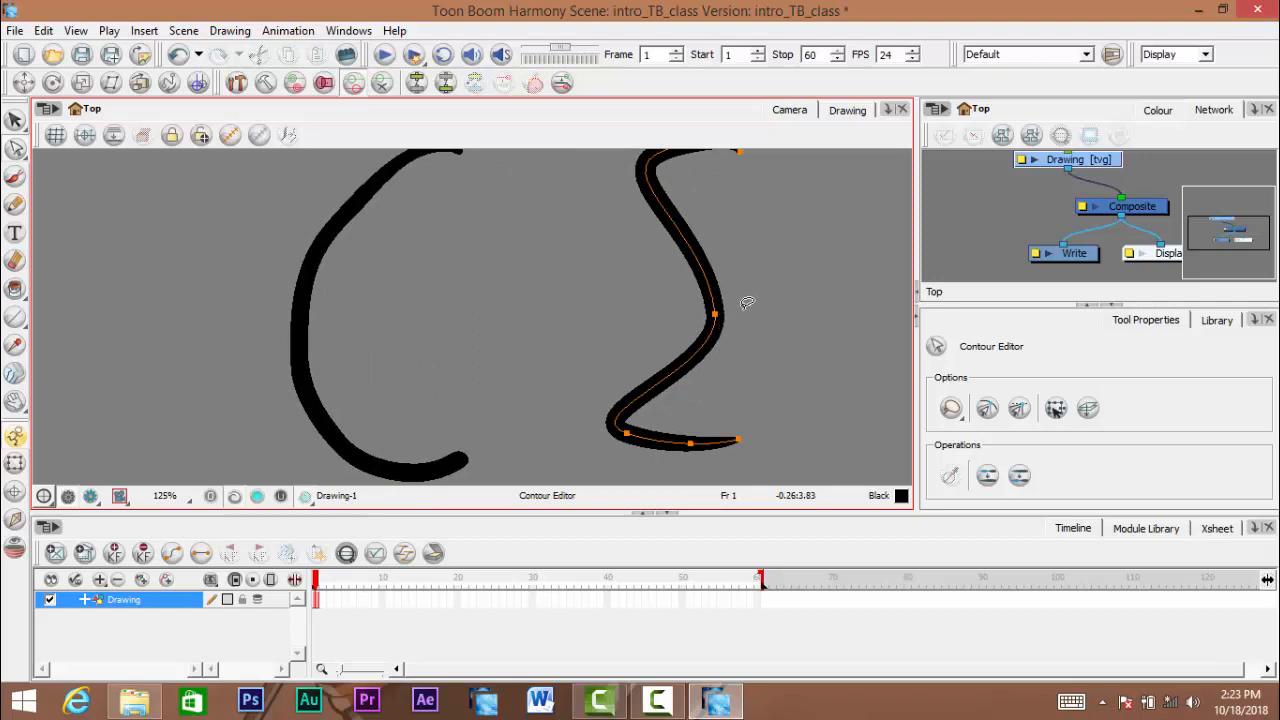
pyautogui.moveTo(716, 316); pyautogui.dragTo(457, 303)
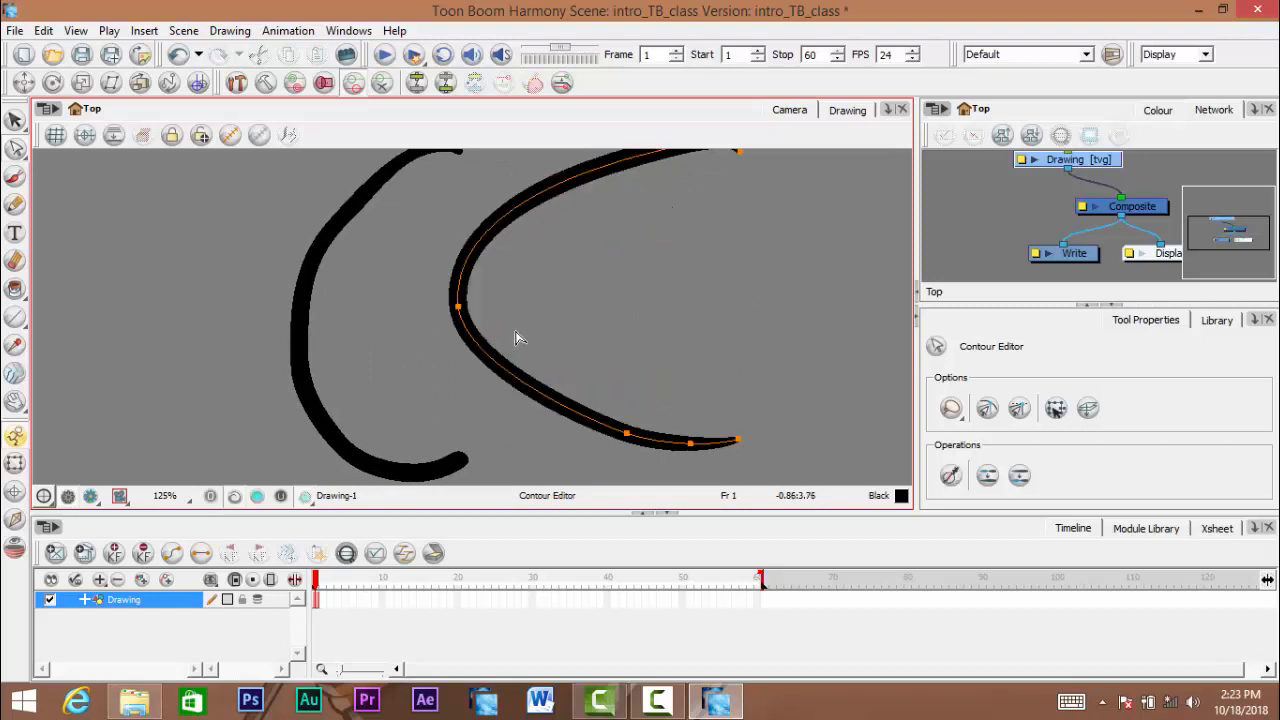
pyautogui.hotkey('ctrl', 'z')
pyautogui.hotkey('ctrl', 'z')
# - Reshape the top of the pencil curve by moving its upper central-line points outward
pyautogui.moveTo(657, 323); pyautogui.dragTo(625, 404)
pyautogui.moveTo(580, 238)
pyautogui.mouseDown()
pyautogui.moveTo(709, 280)
pyautogui.moveTo(691, 222)
pyautogui.moveTo(730, 222)
pyautogui.moveTo(723, 245)
pyautogui.mouseUp()
pyautogui.press('space')
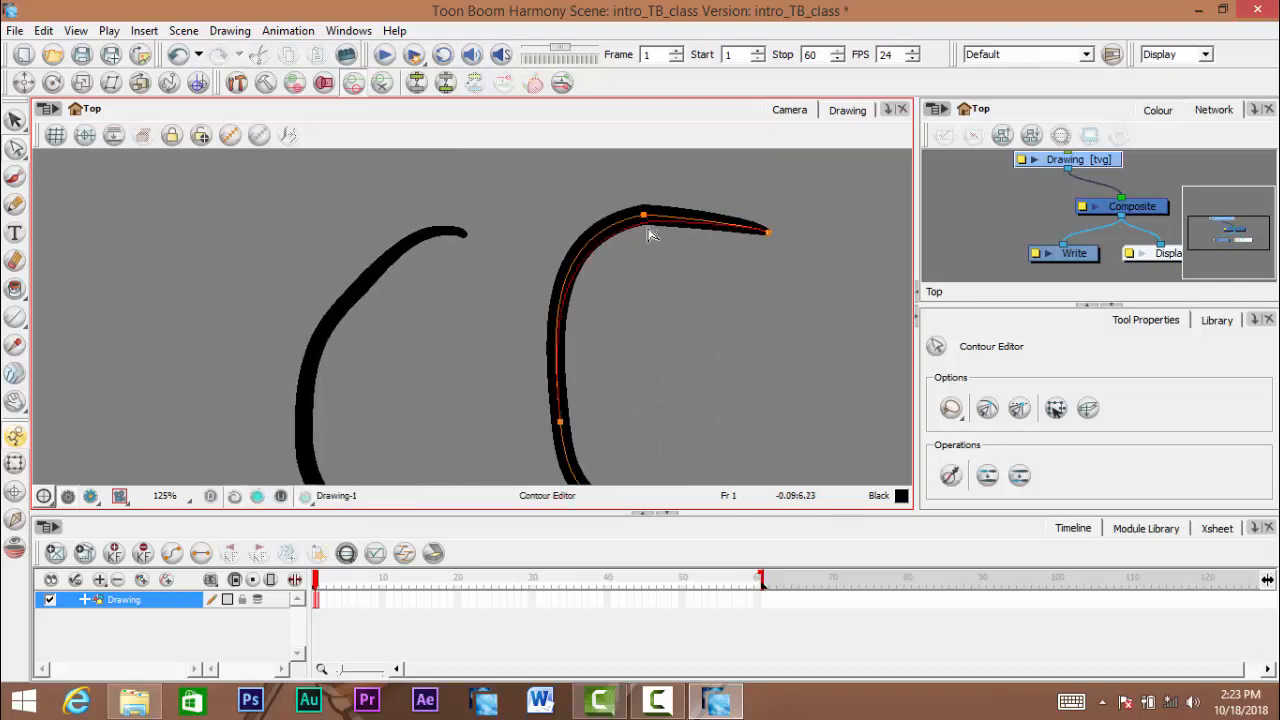
pyautogui.press('space')
pyautogui.moveTo(645, 217)
pyautogui.mouseDown()
pyautogui.moveTo(643, 238)
pyautogui.moveTo(680, 199)
pyautogui.mouseUp()
pyautogui.moveTo(610, 349); pyautogui.dragTo(638, 347)
# - Raise the pencil curve's lower end point and pull the neighbouring point down to form a corner
pyautogui.press('space')
pyautogui.moveTo(679, 356)
pyautogui.mouseDown()
pyautogui.moveTo(640, 311)
pyautogui.moveTo(612, 342)
pyautogui.moveTo(634, 448)
pyautogui.moveTo(642, 388)
pyautogui.mouseUp()
pyautogui.hotkey('ctrl', 'z')
pyautogui.moveTo(667, 441); pyautogui.dragTo(674, 431)
pyautogui.moveTo(747, 392)
pyautogui.mouseDown()
pyautogui.moveTo(710, 424)
pyautogui.moveTo(773, 437)
pyautogui.moveTo(774, 408)
pyautogui.mouseUp()
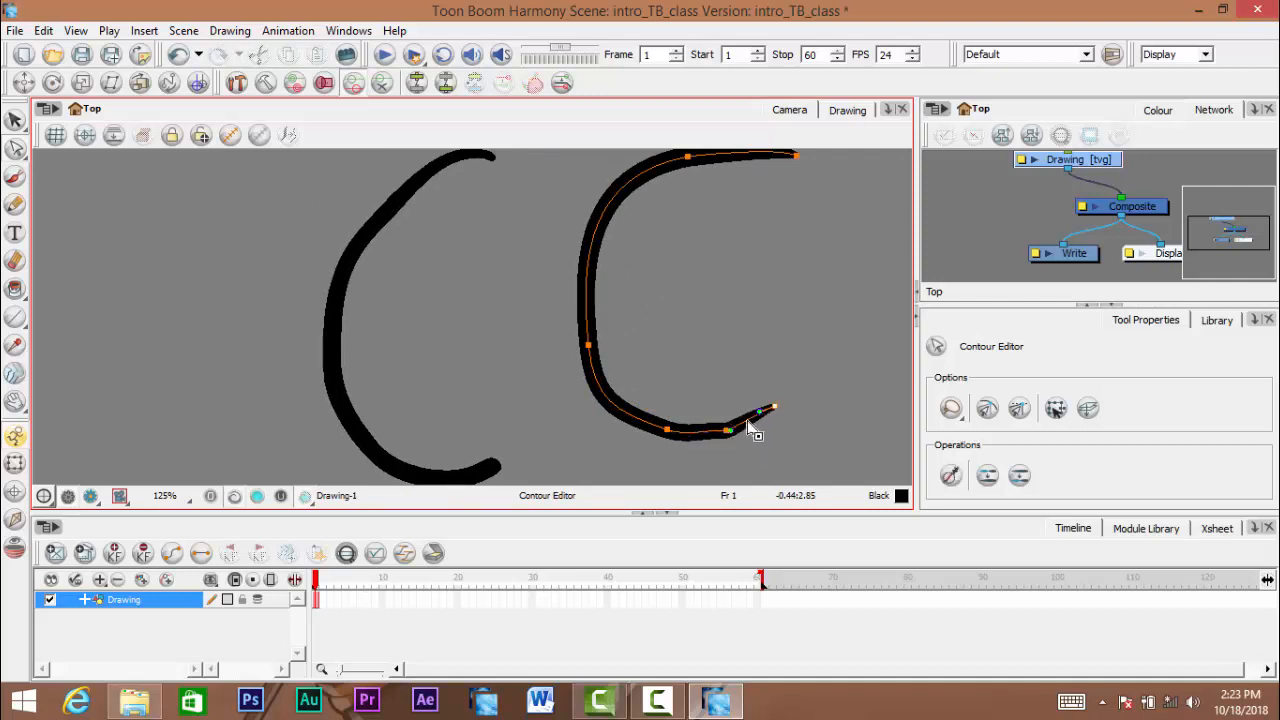
pyautogui.moveTo(706, 384); pyautogui.dragTo(725, 442)
# - Adjust the curvature of the pencil curve's lower tail using the end point's Bezier handle
pyautogui.press('space')
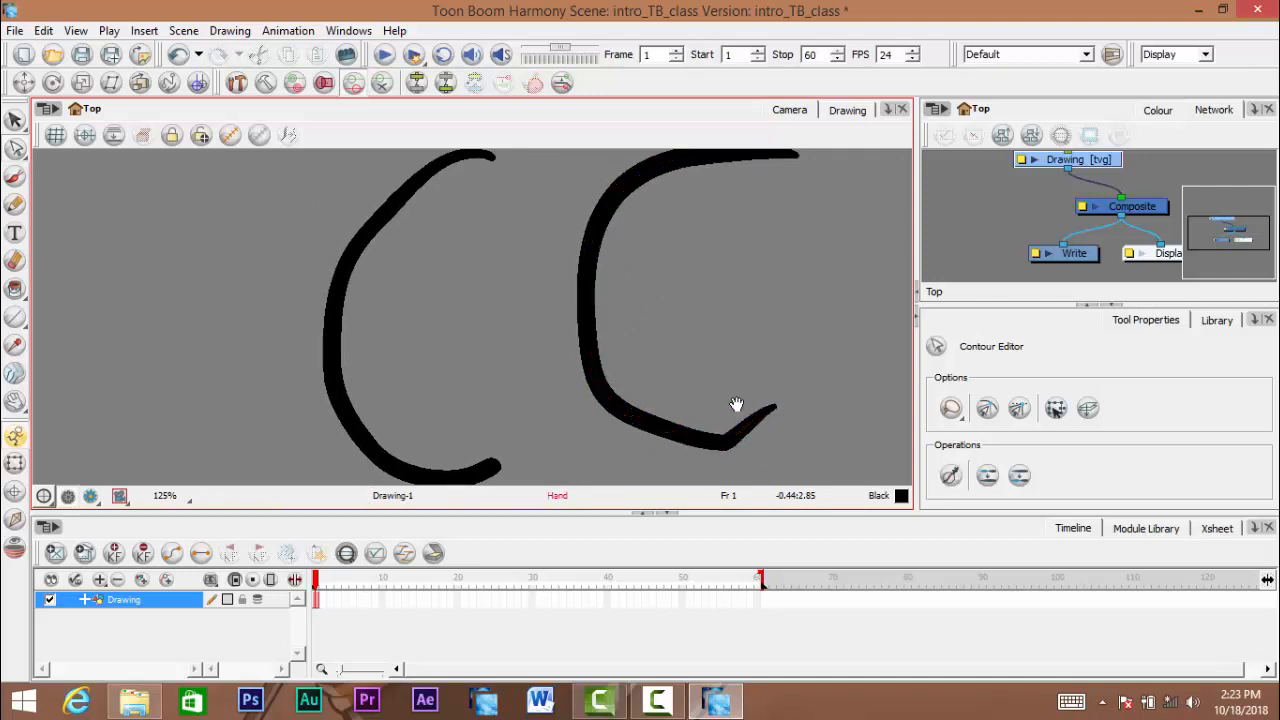
pyautogui.moveTo(780, 396); pyautogui.dragTo(768, 386)
pyautogui.scroll(1, 768, 385)
pyautogui.scroll(1, 768, 386)
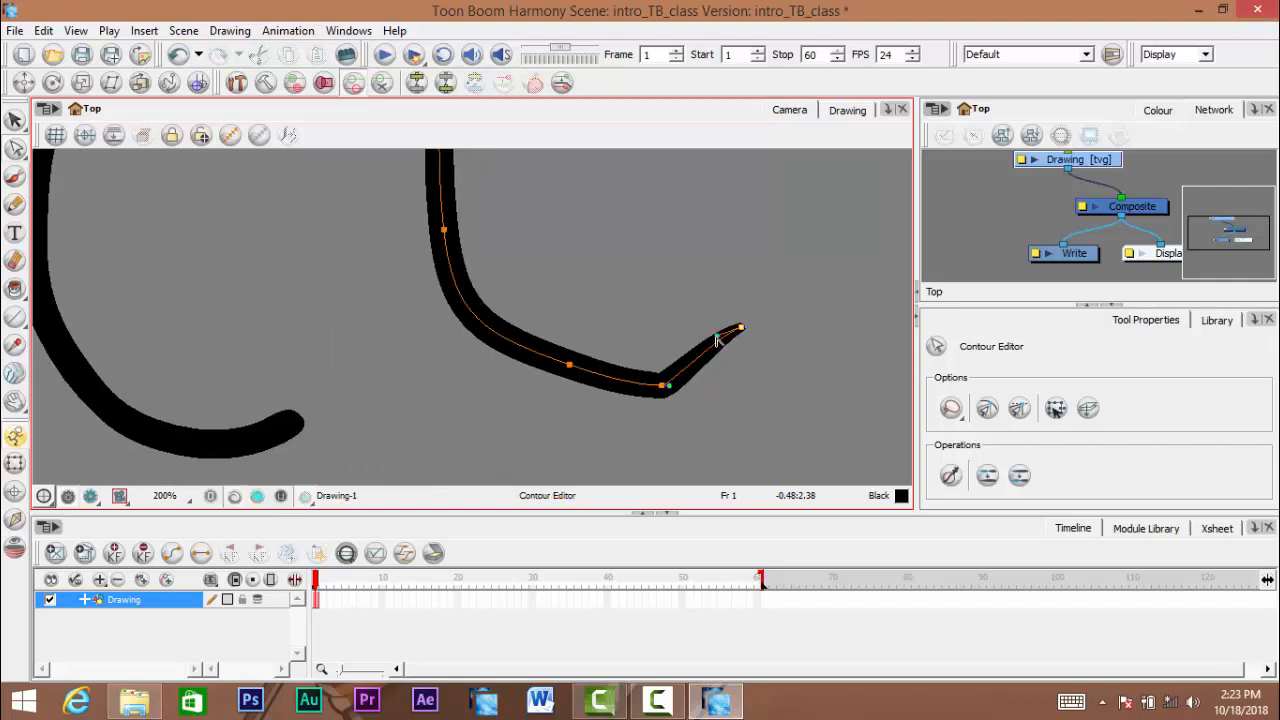
pyautogui.moveTo(717, 338); pyautogui.dragTo(708, 362)
pyautogui.press('space')
pyautogui.moveTo(584, 371); pyautogui.dragTo(649, 374)
# - Lasso-select the point in the pencil curve's lower bend to show its handles, and try reshaping the lower tail
pyautogui.moveTo(557, 401); pyautogui.dragTo(651, 312)
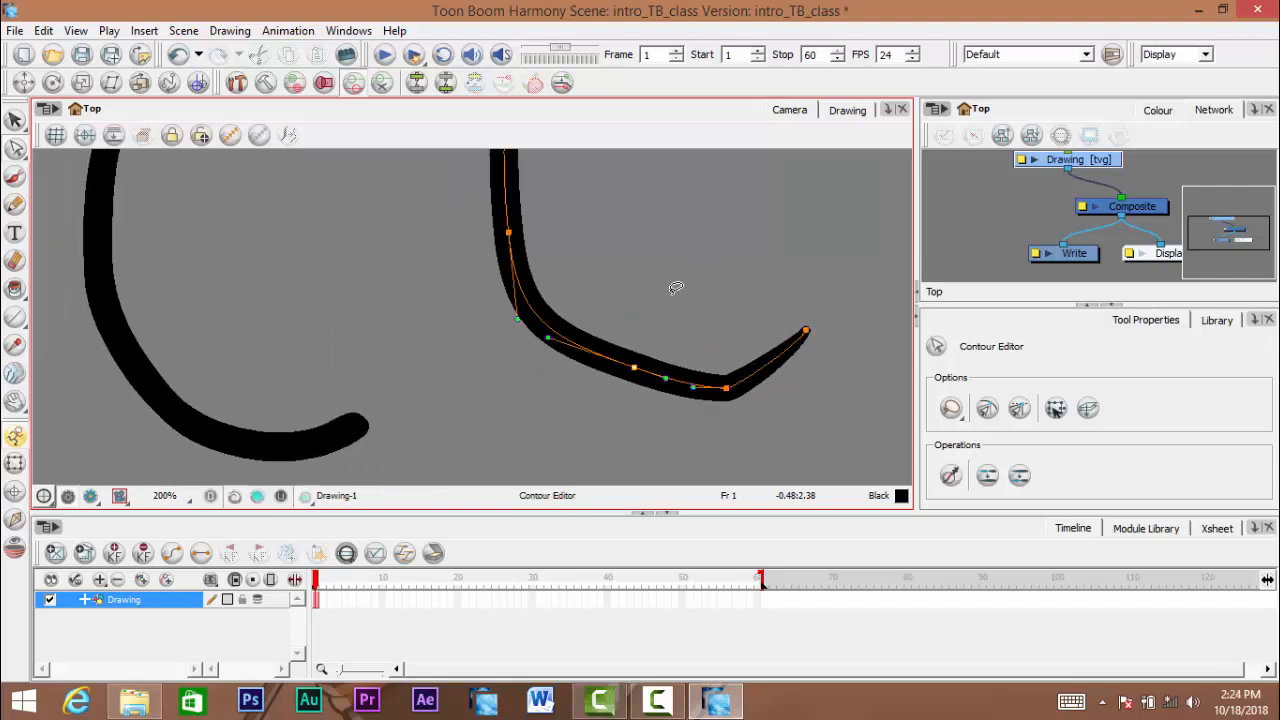
pyautogui.press('space')
pyautogui.scroll(1, 646, 349)
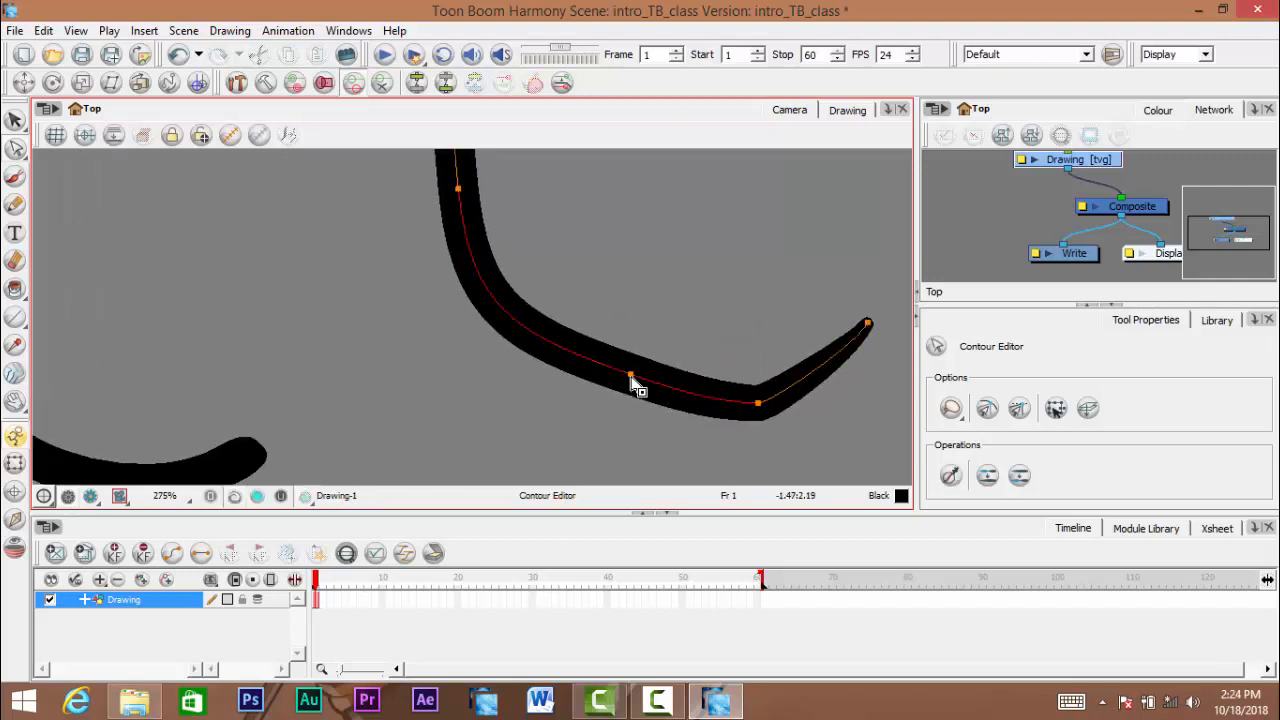
pyautogui.moveTo(631, 340)
pyautogui.mouseDown()
pyautogui.moveTo(645, 342)
pyautogui.moveTo(648, 372)
pyautogui.mouseUp()
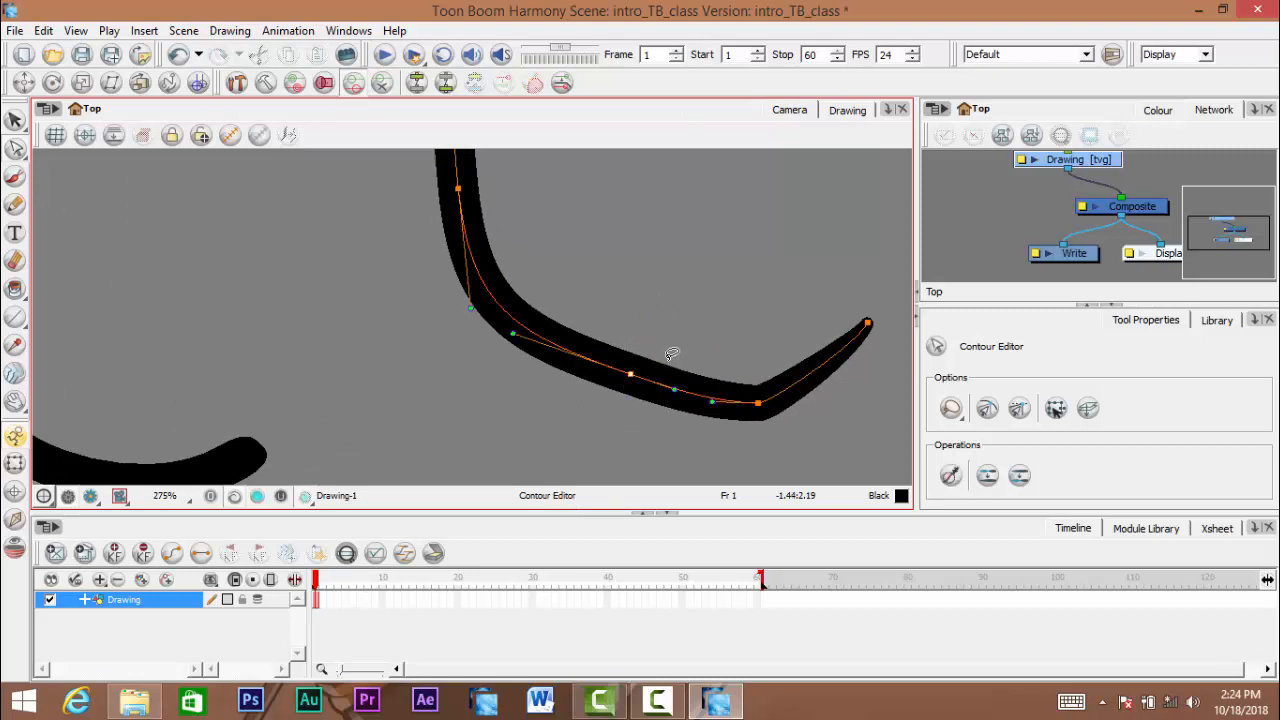
pyautogui.click(638, 300)
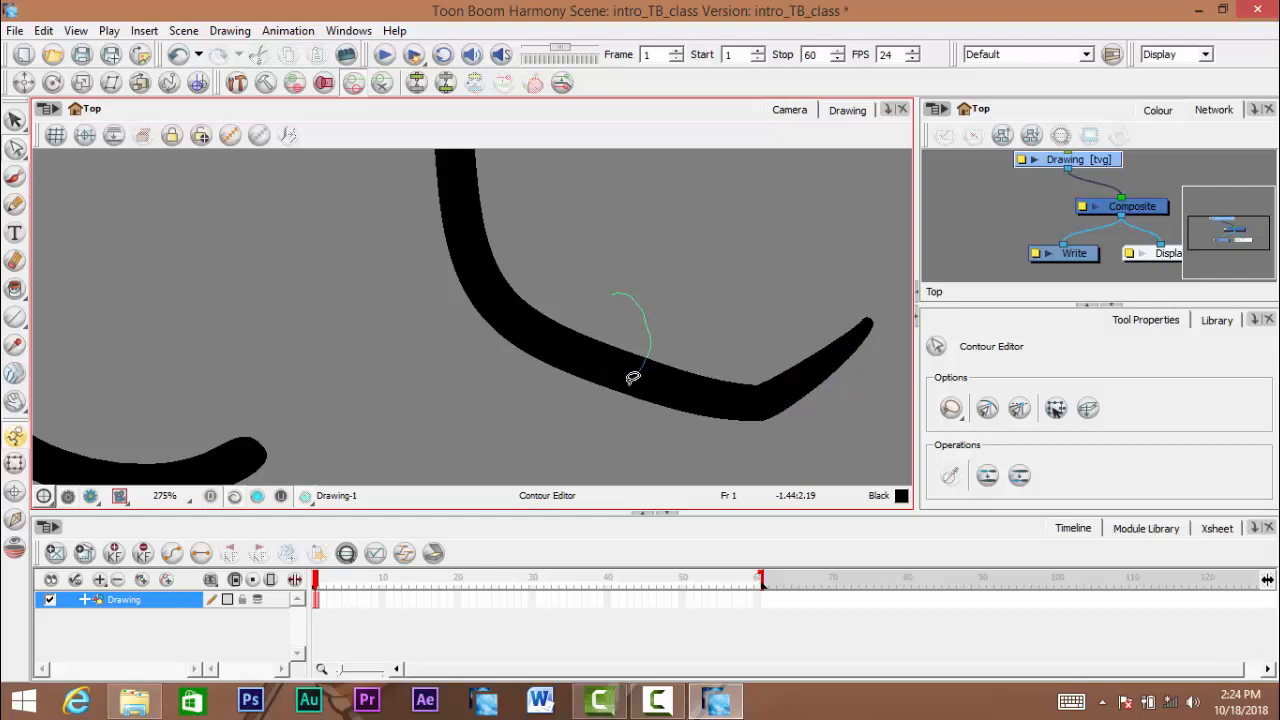
pyautogui.moveTo(632, 378)
pyautogui.mouseDown()
pyautogui.moveTo(697, 299)
pyautogui.moveTo(609, 380)
pyautogui.moveTo(618, 352)
pyautogui.mouseUp()
pyautogui.click(757, 326)
pyautogui.moveTo(757, 326); pyautogui.dragTo(527, 574)
pyautogui.press('space')
pyautogui.moveTo(748, 397)
pyautogui.mouseDown()
pyautogui.moveTo(687, 399)
pyautogui.moveTo(720, 374)
pyautogui.moveTo(711, 406)
pyautogui.moveTo(688, 353)
pyautogui.mouseUp()
# - Undo the edits made to the pencil curve's ends and lower bend
pyautogui.hotkey('ctrl', 'z')
pyautogui.hotkey('ctrl', 'z')
pyautogui.hotkey('ctrl', 'z')
pyautogui.hotkey('ctrl', 'z')
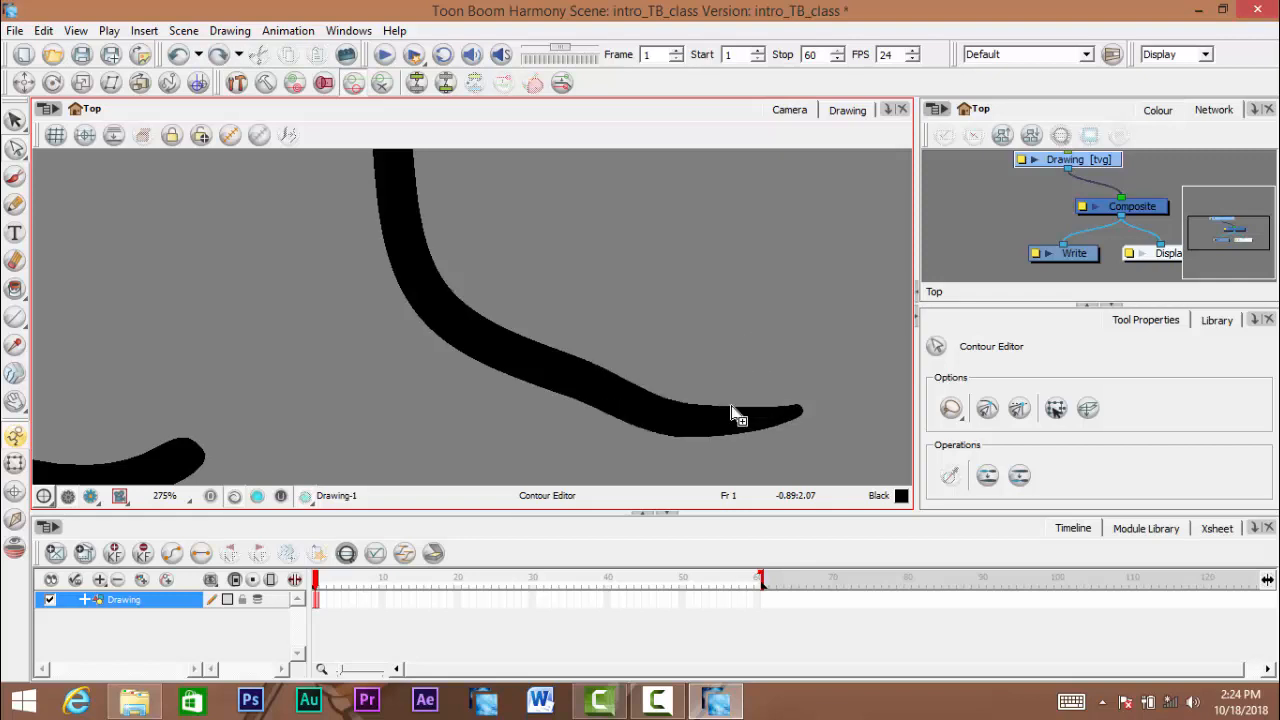
pyautogui.hotkey('ctrl', 'z')
pyautogui.hotkey('ctrl', 'space')
pyautogui.scroll(-1, 666, 370)
pyautogui.moveTo(662, 368); pyautogui.dragTo(657, 389)
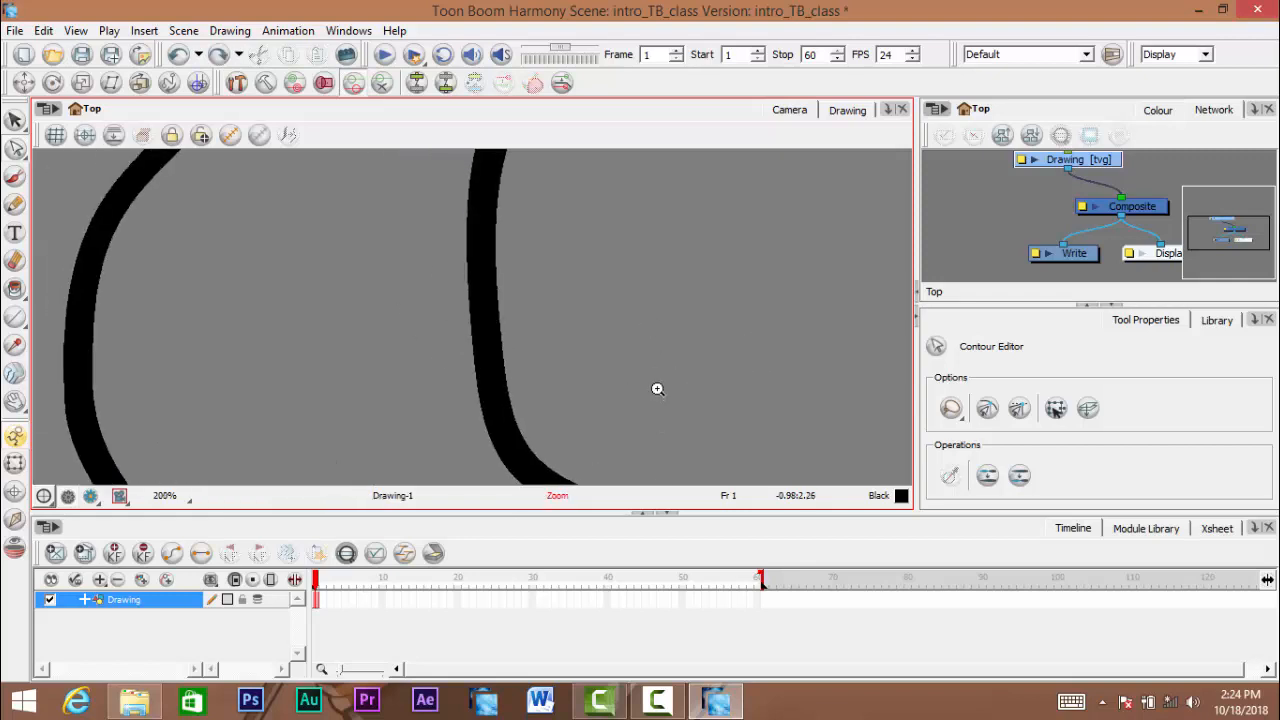
pyautogui.scroll(-4, 658, 388)
pyautogui.scroll(1, 652, 380)
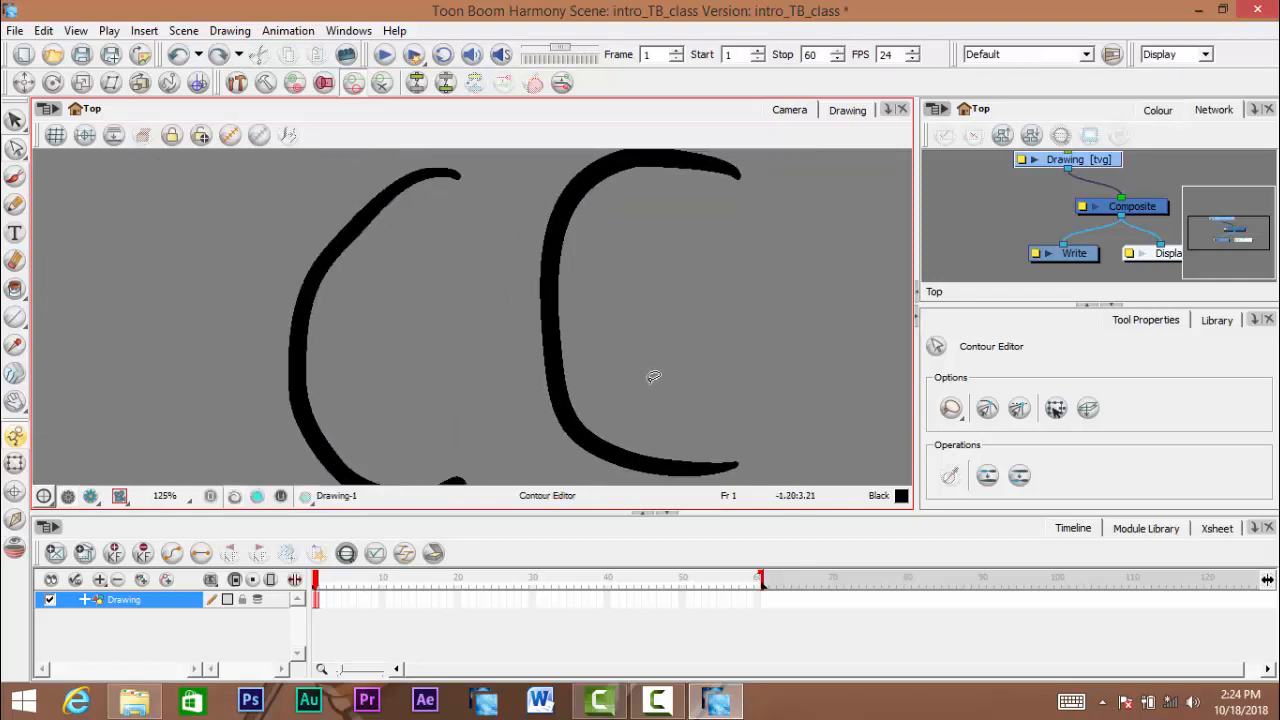
pyautogui.hotkey('ctrl', 'z')
pyautogui.hotkey('ctrl', 'z')
pyautogui.hotkey('ctrl', 'shift', 'z')
# - Select the pencil curve's middle point and rotate its upper Bezier handle down and outward to bend the stroke into a kink
pyautogui.scroll(1, 607, 334)
pyautogui.moveTo(641, 388); pyautogui.dragTo(636, 331)
pyautogui.moveTo(517, 346); pyautogui.dragTo(743, 280)
pyautogui.scroll(1, 608, 290)
pyautogui.hotkey('ctrl', 'space')
pyautogui.moveTo(545, 298); pyautogui.dragTo(590, 328)
pyautogui.scroll(1, 591, 302)
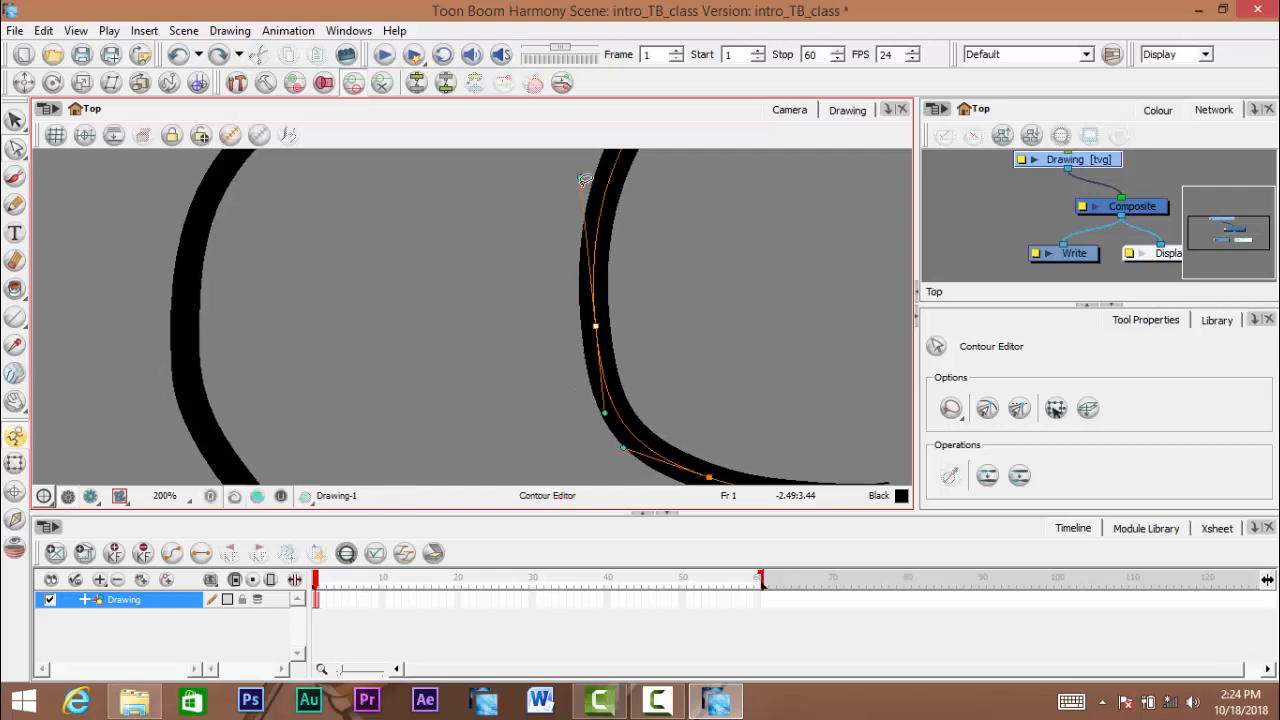
pyautogui.moveTo(583, 180)
pyautogui.mouseDown()
pyautogui.moveTo(707, 230)
pyautogui.moveTo(729, 332)
pyautogui.moveTo(690, 230)
pyautogui.moveTo(600, 200)
pyautogui.moveTo(517, 223)
pyautogui.moveTo(491, 266)
pyautogui.moveTo(543, 244)
pyautogui.moveTo(718, 232)
pyautogui.moveTo(786, 314)
pyautogui.moveTo(757, 271)
pyautogui.moveTo(776, 315)
pyautogui.moveTo(749, 428)
pyautogui.moveTo(535, 321)
pyautogui.moveTo(543, 246)
pyautogui.moveTo(490, 336)
pyautogui.moveTo(496, 361)
pyautogui.mouseUp()
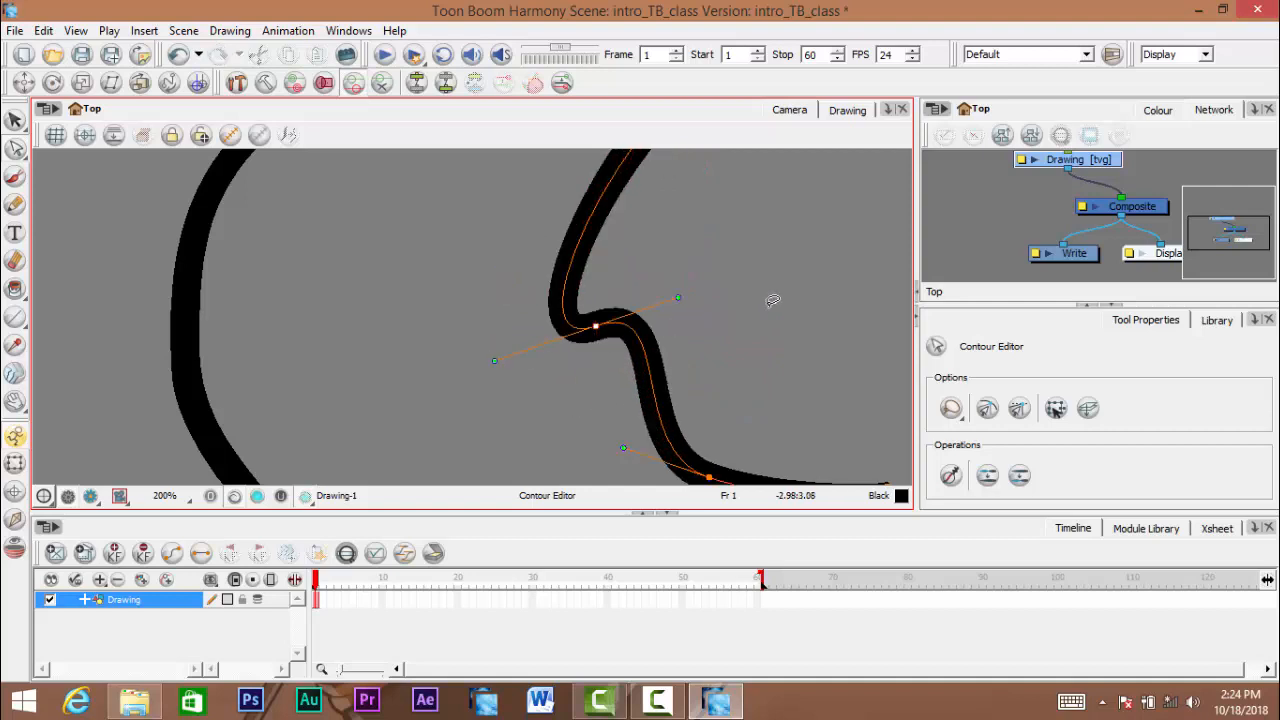
# - Try raising the Bezier handle of the pencil curve's upper point, and undo that change
pyautogui.scroll(-2, 772, 302)
pyautogui.moveTo(766, 320); pyautogui.dragTo(651, 396)
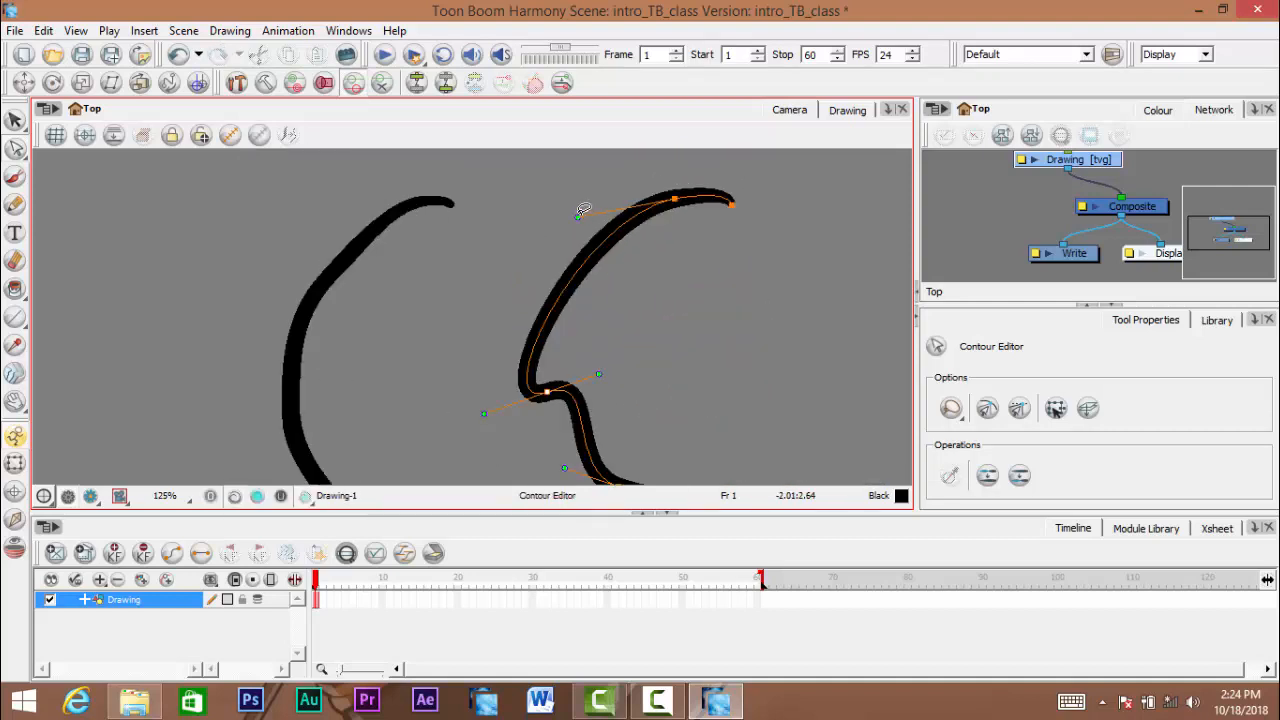
pyautogui.moveTo(577, 217)
pyautogui.mouseDown()
pyautogui.moveTo(600, 249)
pyautogui.moveTo(700, 271)
pyautogui.moveTo(775, 255)
pyautogui.moveTo(651, 271)
pyautogui.moveTo(632, 152)
pyautogui.mouseUp()
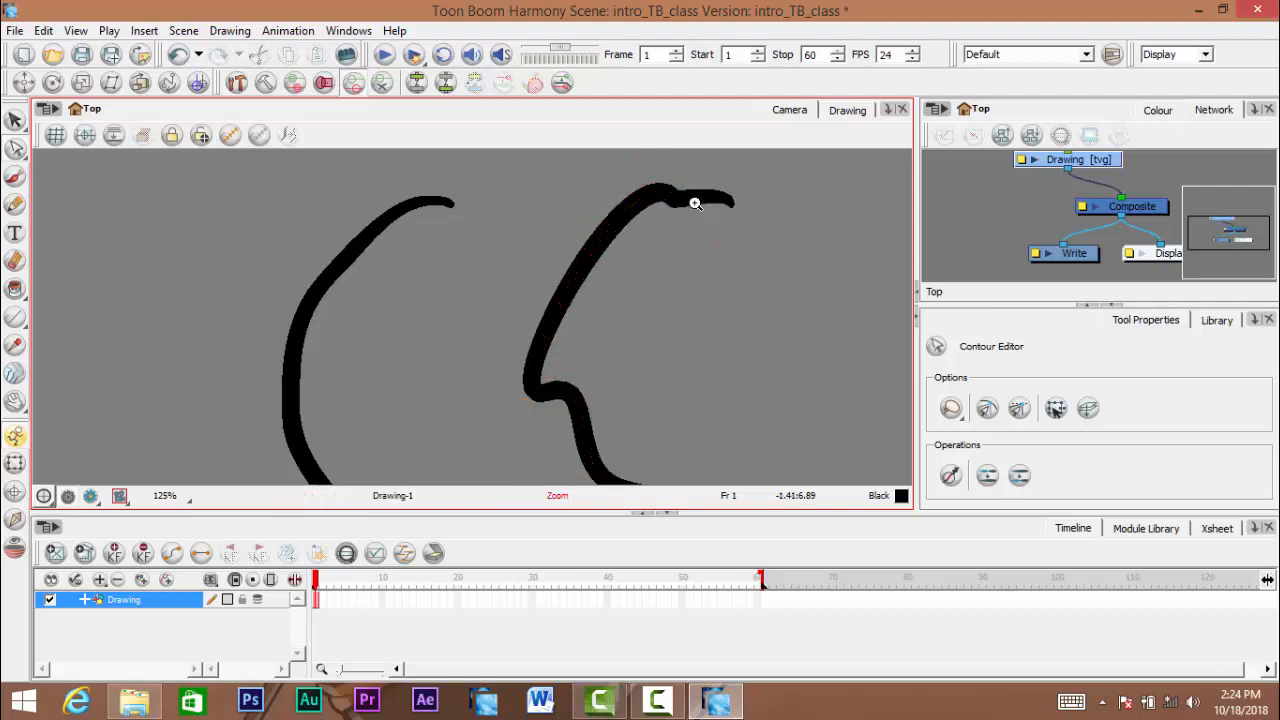
pyautogui.scroll(2, 694, 202)
pyautogui.hotkey('ctrl', 'z')
pyautogui.scroll(1, 671, 209)
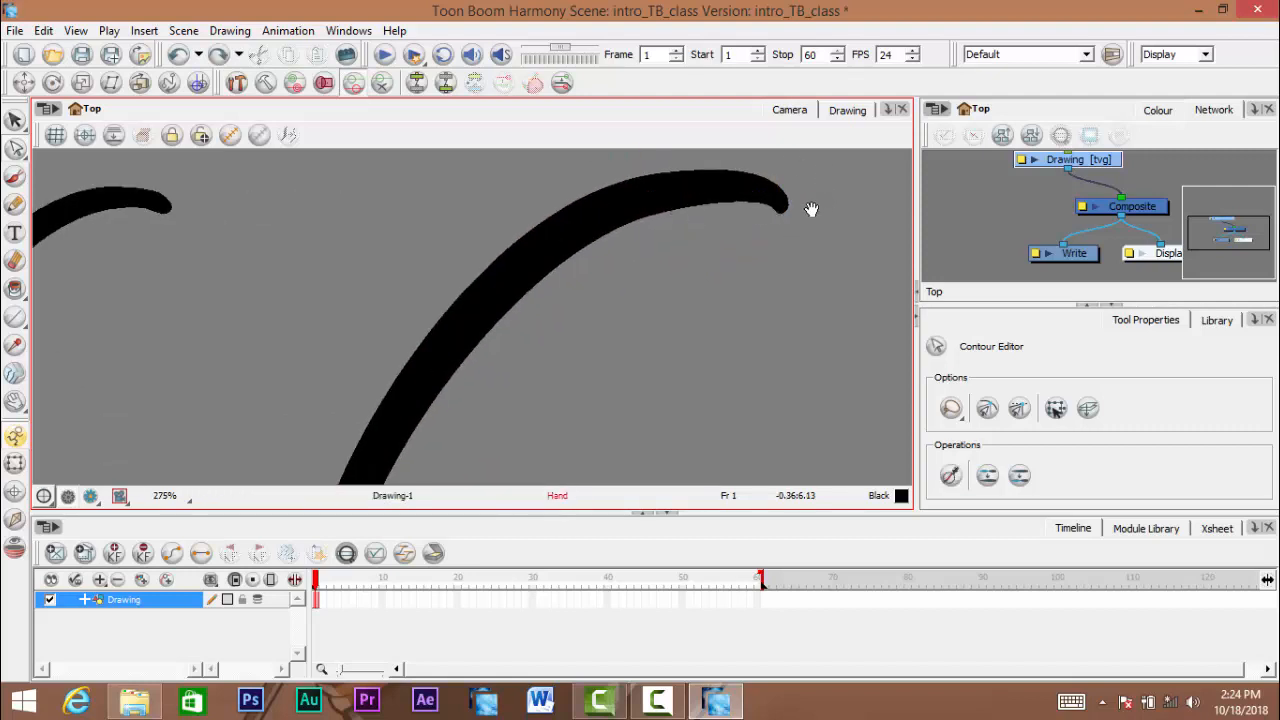
# - Adjust the pencil curve's upper point so the stroke runs flatter toward its top end
pyautogui.moveTo(811, 208); pyautogui.dragTo(781, 257)
pyautogui.moveTo(744, 219)
pyautogui.mouseDown()
pyautogui.moveTo(707, 240)
pyautogui.moveTo(754, 231)
pyautogui.mouseUp()
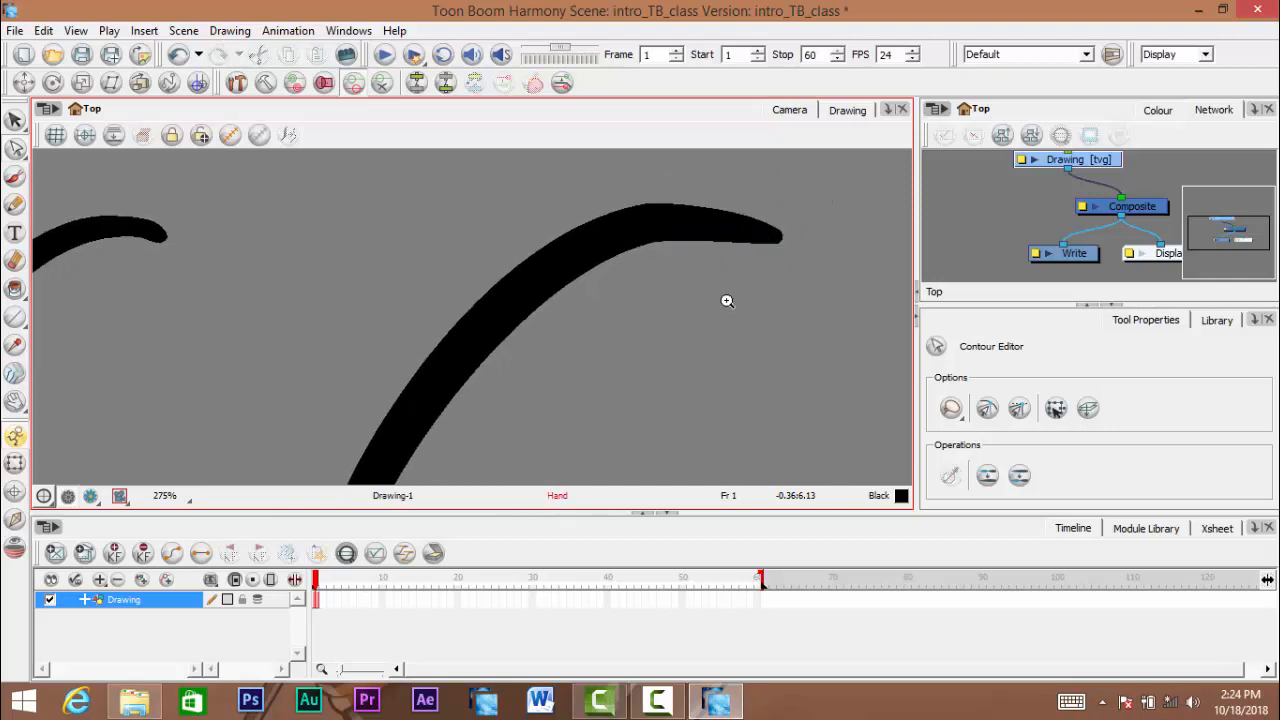
pyautogui.scroll(-2, 738, 321)
pyautogui.scroll(-1, 738, 321)
pyautogui.moveTo(750, 465)
pyautogui.mouseDown()
pyautogui.moveTo(763, 311)
pyautogui.moveTo(735, 248)
pyautogui.mouseUp()
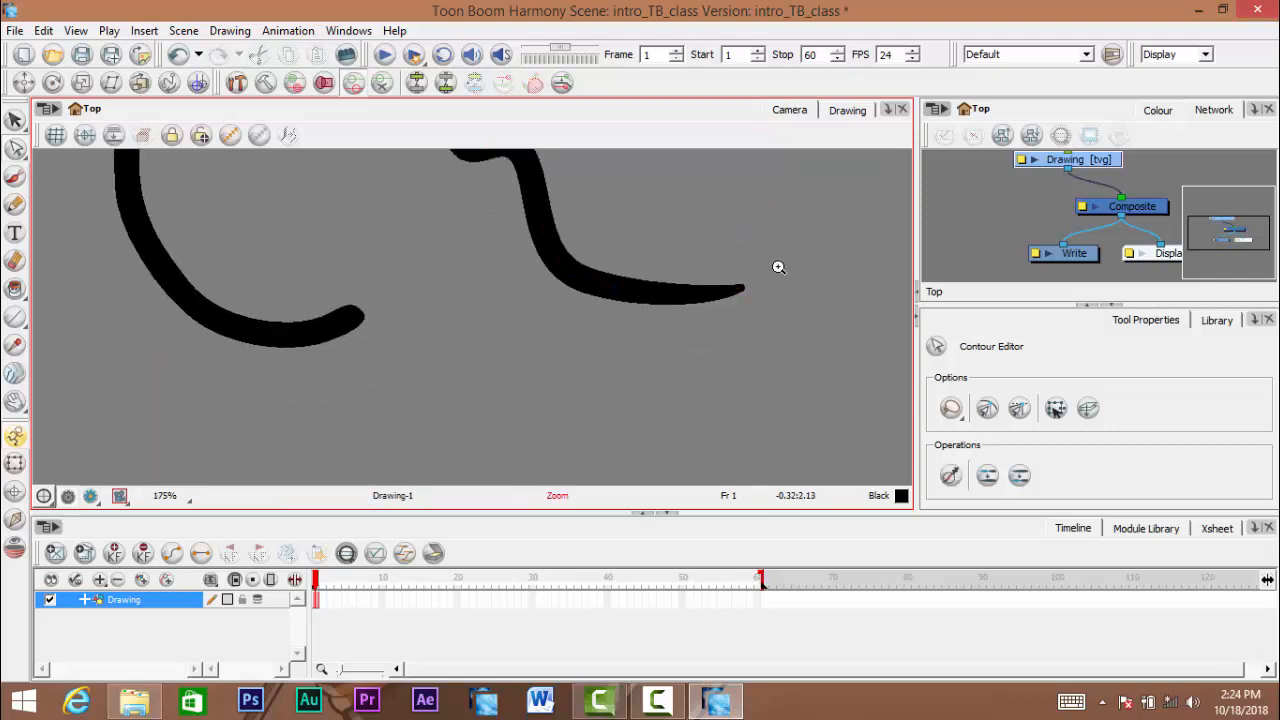
# - Select the point in the pencil curve's lower bend and move its upper Bezier handle up and closer to the stroke
pyautogui.scroll(2, 777, 267)
pyautogui.moveTo(519, 186); pyautogui.dragTo(609, 249)
pyautogui.click(593, 348)
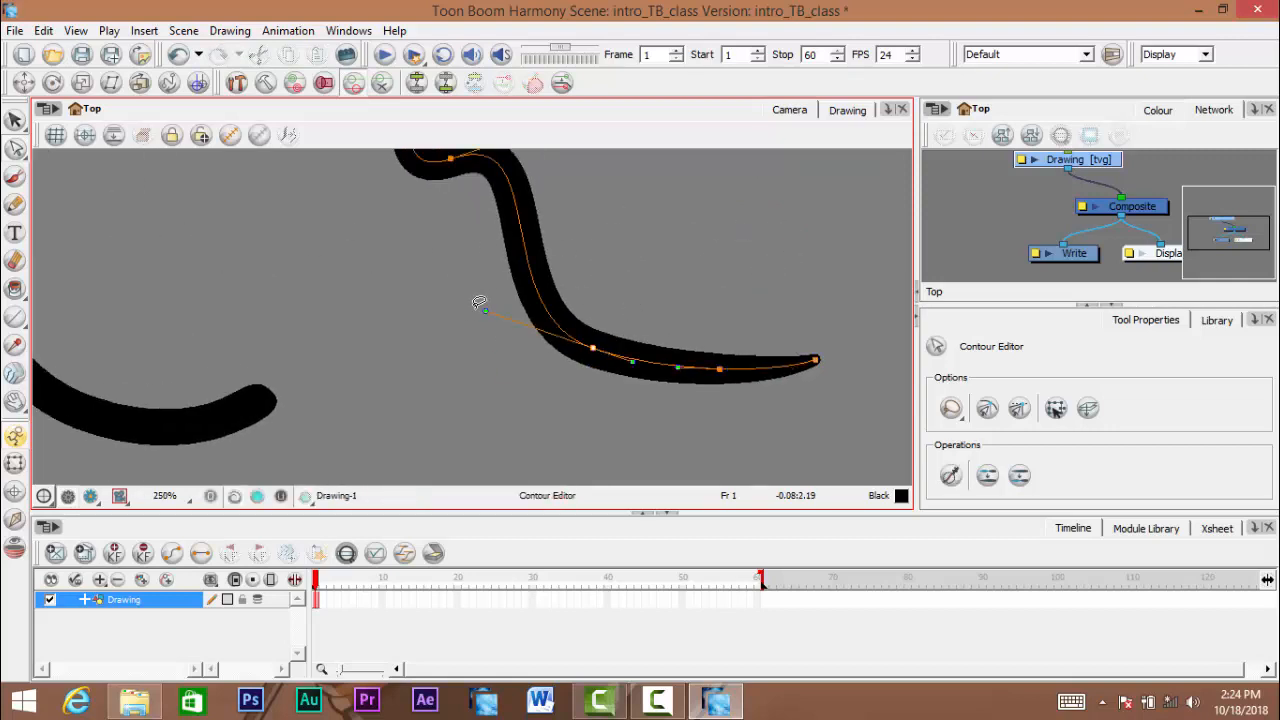
pyautogui.moveTo(485, 311); pyautogui.dragTo(521, 292)
pyautogui.moveTo(569, 248)
pyautogui.mouseDown()
pyautogui.moveTo(601, 337)
pyautogui.moveTo(616, 332)
pyautogui.mouseUp()
pyautogui.scroll(-3, 592, 290)
pyautogui.scroll(-4, 606, 314)
pyautogui.scroll(1, 615, 324)
pyautogui.scroll(2, 606, 322)
pyautogui.click(622, 250)
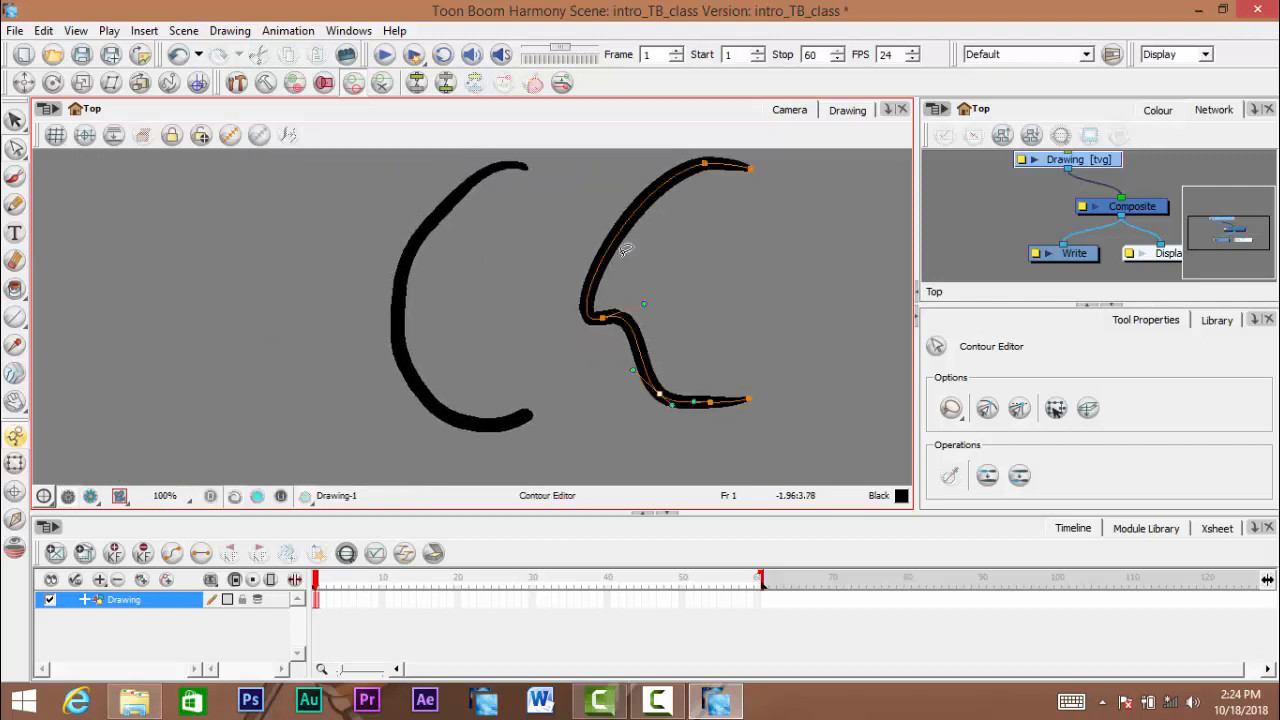
# - Rotate the handles of the middle point on the brush stroke's inner contour and pull the point inward into a bulge
pyautogui.click(393, 282)
pyautogui.scroll(3, 463, 285)
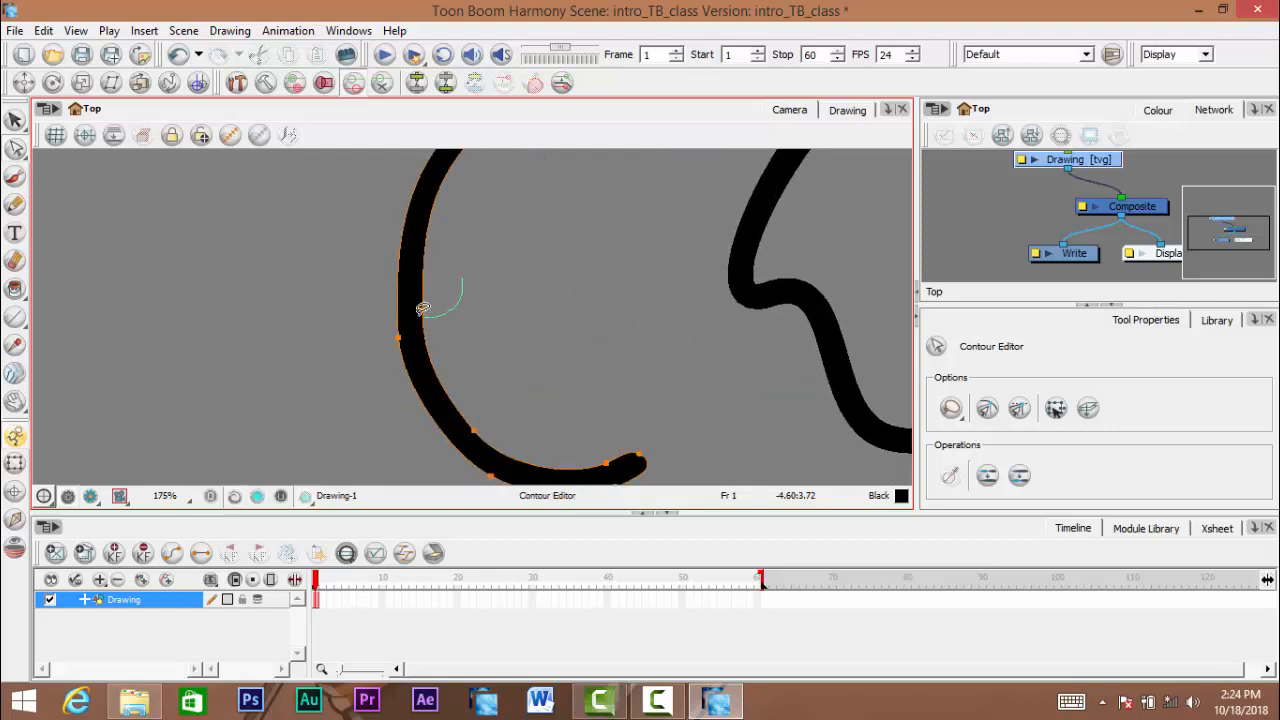
pyautogui.moveTo(423, 309)
pyautogui.mouseDown()
pyautogui.moveTo(456, 278)
pyautogui.moveTo(476, 286)
pyautogui.mouseUp()
pyautogui.moveTo(446, 356)
pyautogui.mouseDown()
pyautogui.moveTo(476, 359)
pyautogui.moveTo(414, 371)
pyautogui.mouseUp()
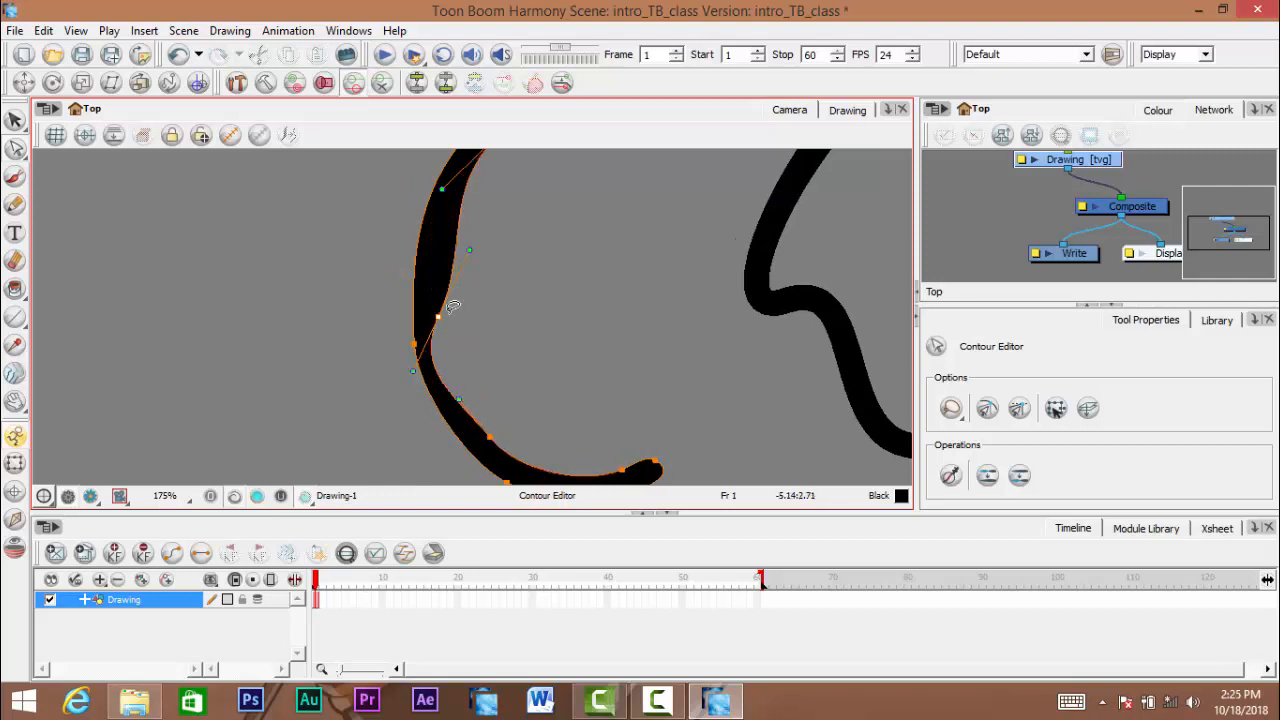
pyautogui.moveTo(445, 312)
pyautogui.mouseDown()
pyautogui.moveTo(449, 329)
pyautogui.moveTo(520, 323)
pyautogui.moveTo(607, 296)
pyautogui.moveTo(563, 339)
pyautogui.mouseUp()
pyautogui.scroll(-3, 617, 311)
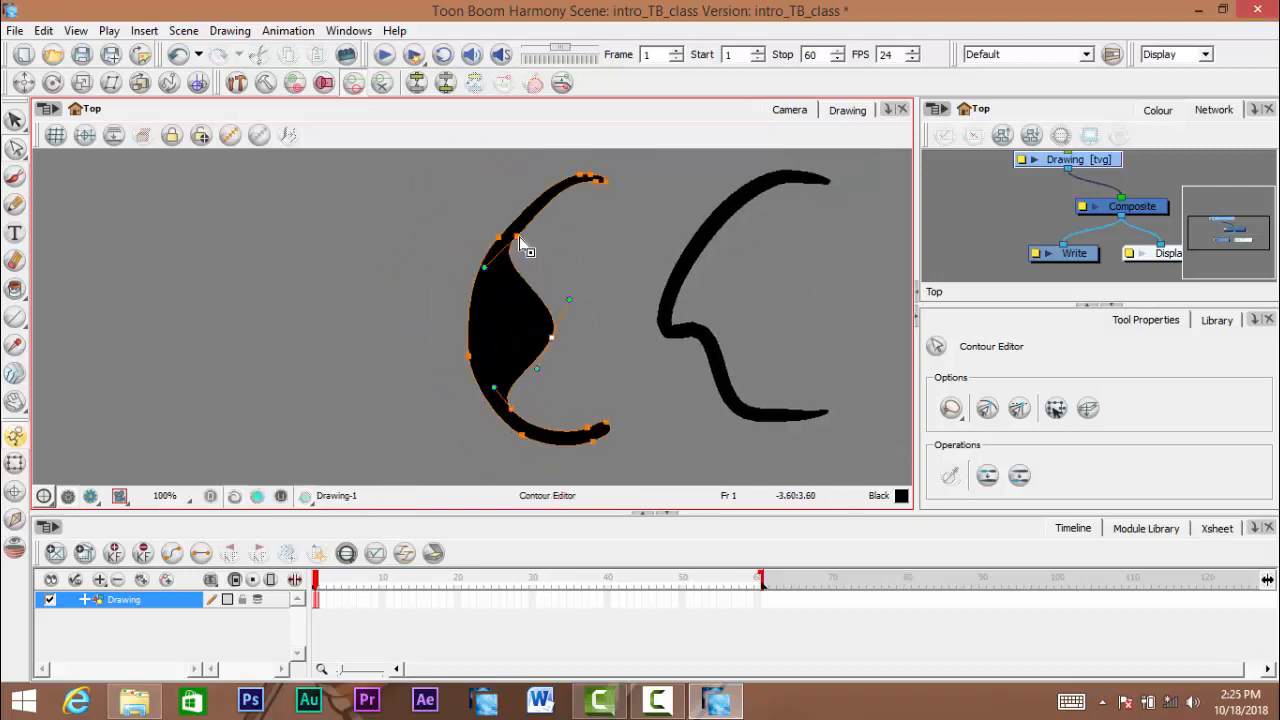
# - Move the brush contour's upper inner point and its lower points apart to thicken the shape
pyautogui.moveTo(518, 238)
pyautogui.mouseDown()
pyautogui.moveTo(561, 239)
pyautogui.moveTo(494, 238)
pyautogui.mouseUp()
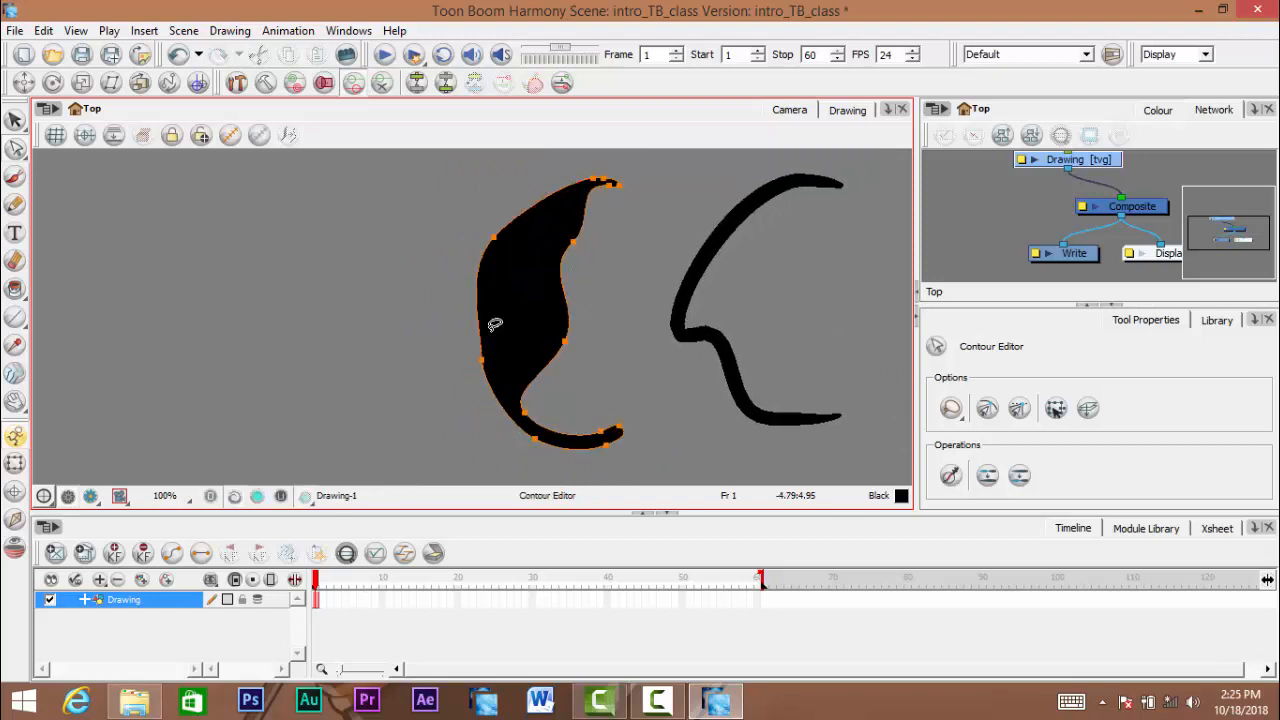
pyautogui.moveTo(482, 360); pyautogui.dragTo(465, 371)
pyautogui.moveTo(533, 415); pyautogui.dragTo(602, 416)
# - Straighten the kink in the pencil curve by repositioning its middle point and upper handle, placing the point farther outward
pyautogui.moveTo(675, 394); pyautogui.dragTo(557, 409)
pyautogui.click(589, 270)
pyautogui.moveTo(579, 349)
pyautogui.mouseDown()
pyautogui.moveTo(571, 379)
pyautogui.moveTo(584, 394)
pyautogui.moveTo(568, 407)
pyautogui.moveTo(574, 358)
pyautogui.moveTo(594, 332)
pyautogui.mouseUp()
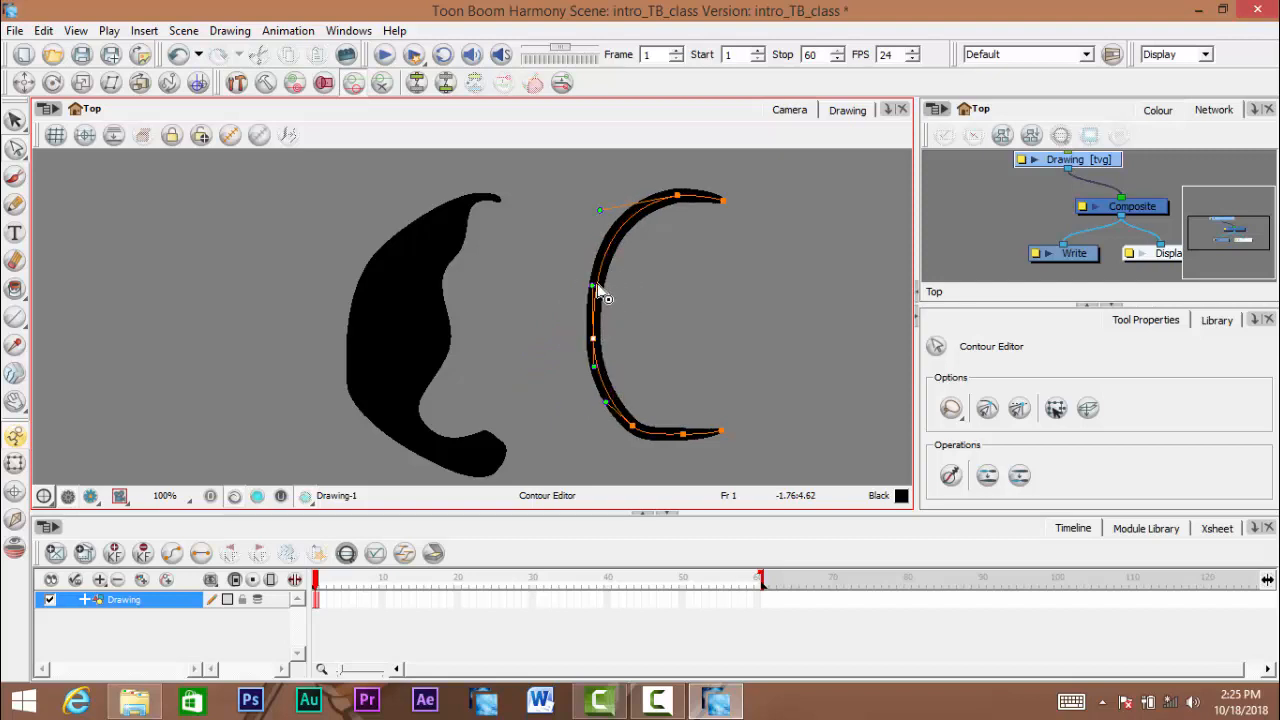
pyautogui.moveTo(595, 286); pyautogui.dragTo(606, 273)
pyautogui.moveTo(597, 340)
pyautogui.mouseDown()
pyautogui.moveTo(626, 325)
pyautogui.moveTo(558, 330)
pyautogui.mouseUp()
# - Reposition the pencil curve's lower bend, tail and upper points to refine its open C shape
pyautogui.click(614, 429)
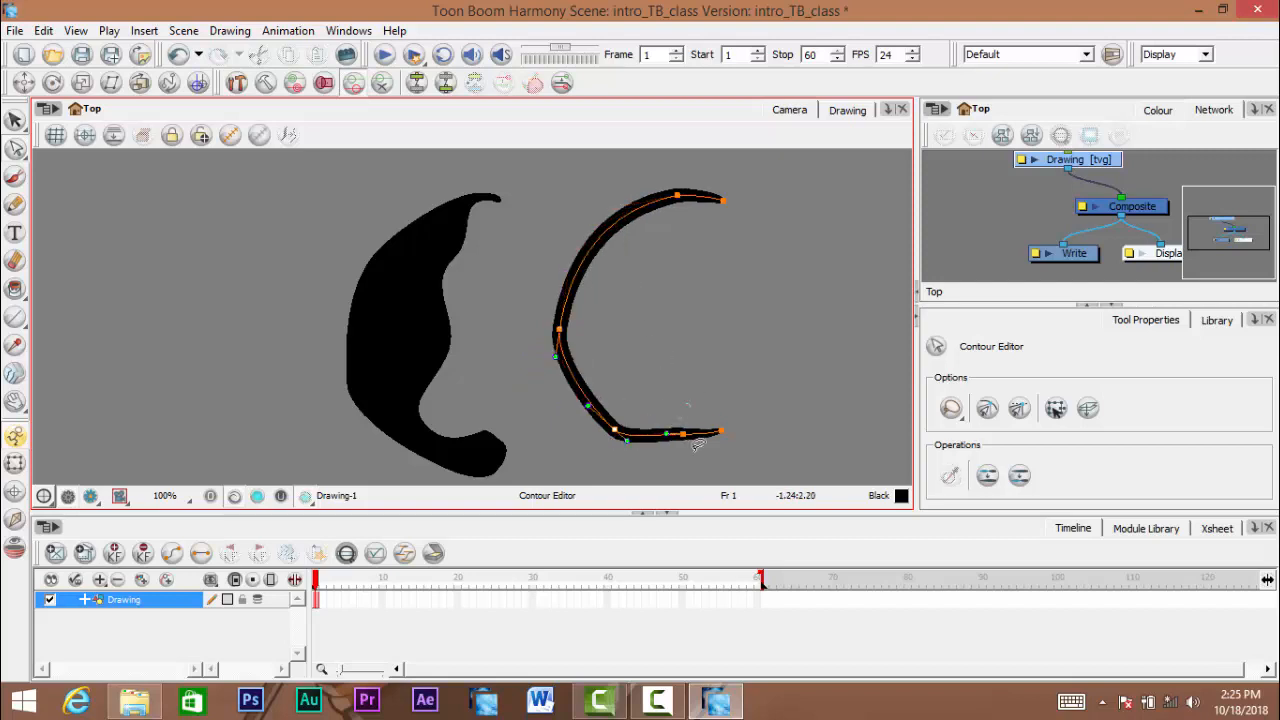
pyautogui.moveTo(683, 435); pyautogui.dragTo(667, 442)
pyautogui.click(721, 430)
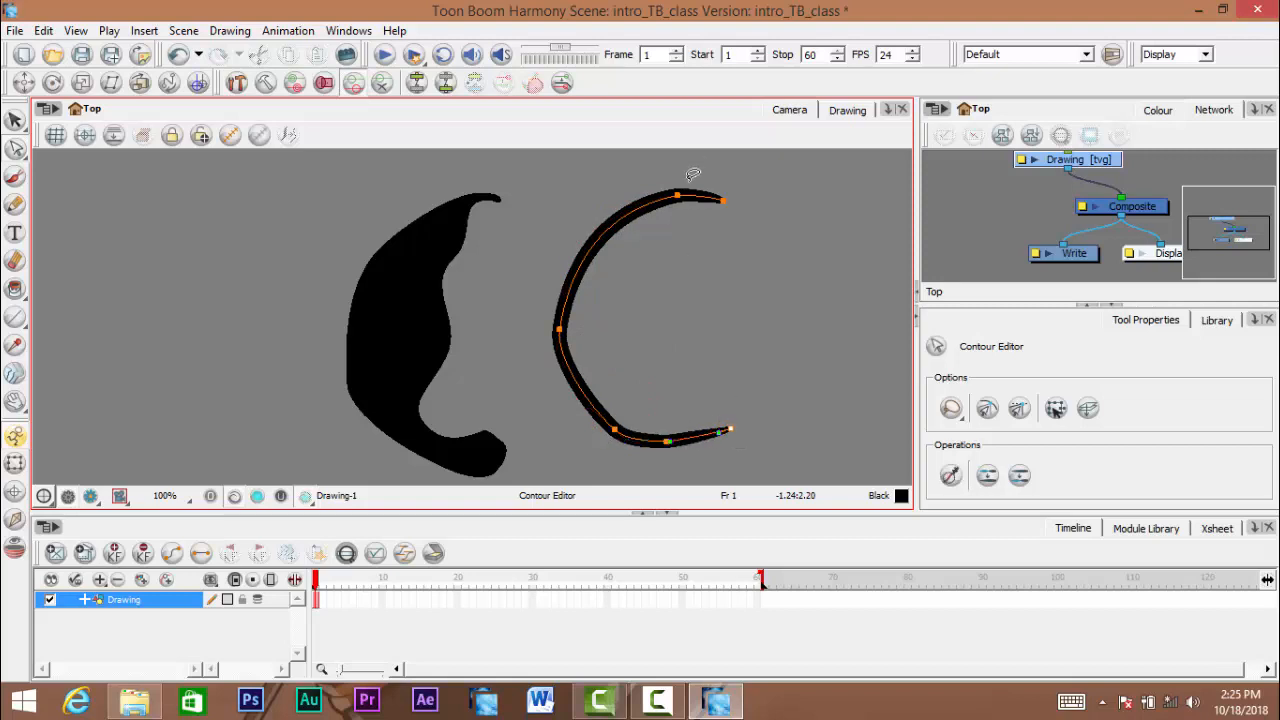
pyautogui.moveTo(686, 200); pyautogui.dragTo(661, 207)
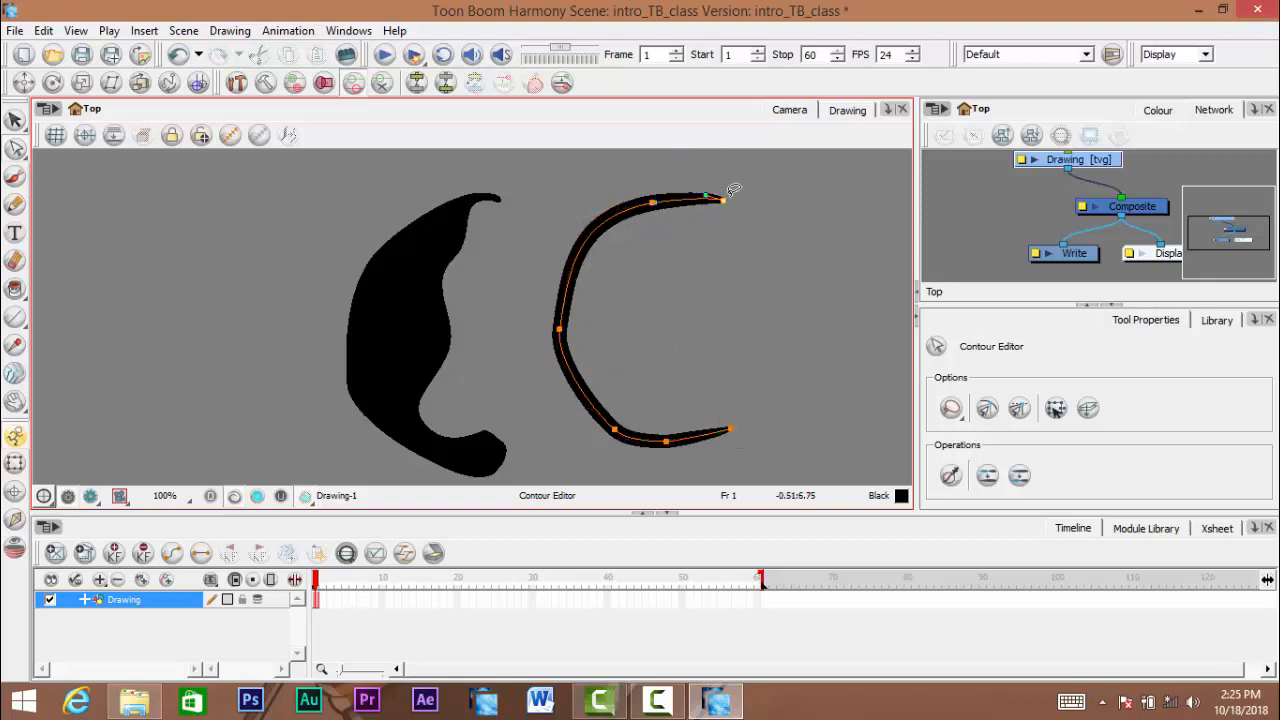
# - Show the pencil curve's middle-point handles, clear the selection, and examine the reshaped brush and pencil strokes side by side
pyautogui.moveTo(613, 285)
pyautogui.mouseDown()
pyautogui.moveTo(566, 295)
pyautogui.moveTo(570, 343)
pyautogui.moveTo(652, 331)
pyautogui.mouseUp()
pyautogui.click(560, 330)
pyautogui.scroll(-2, 616, 330)
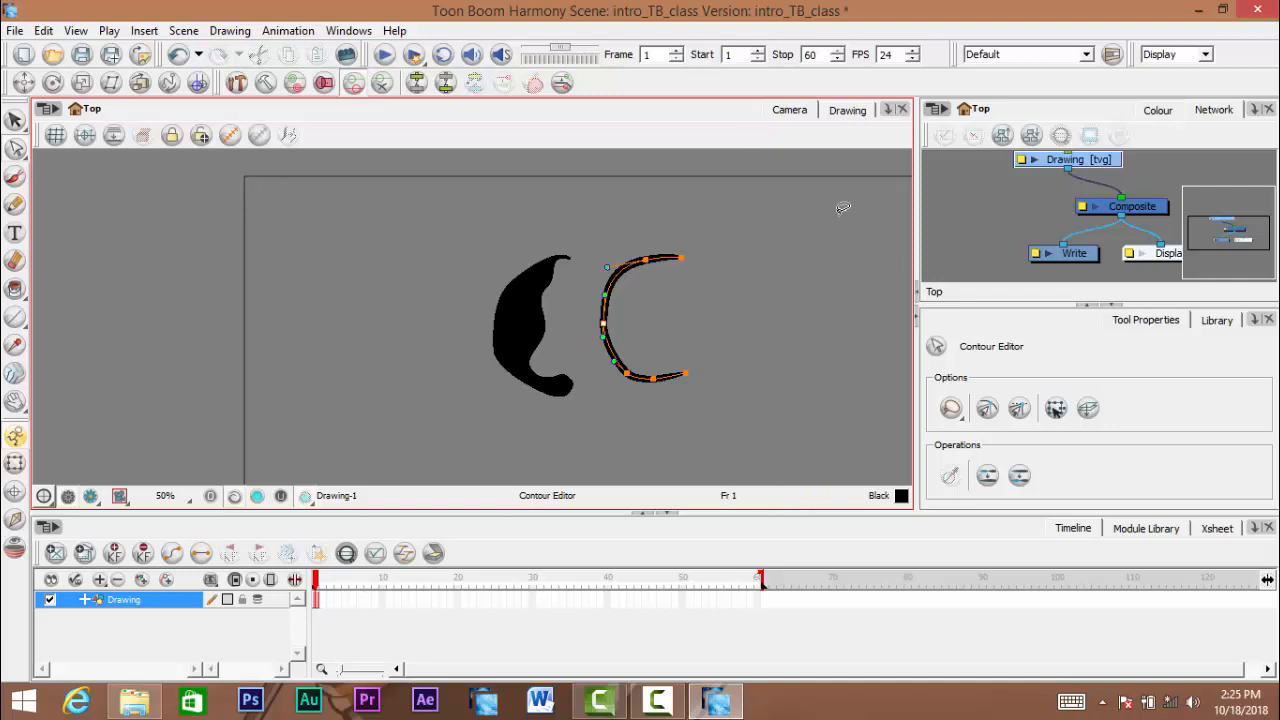
pyautogui.moveTo(644, 318)
pyautogui.mouseDown()
pyautogui.moveTo(606, 302)
pyautogui.moveTo(620, 291)
pyautogui.mouseUp()
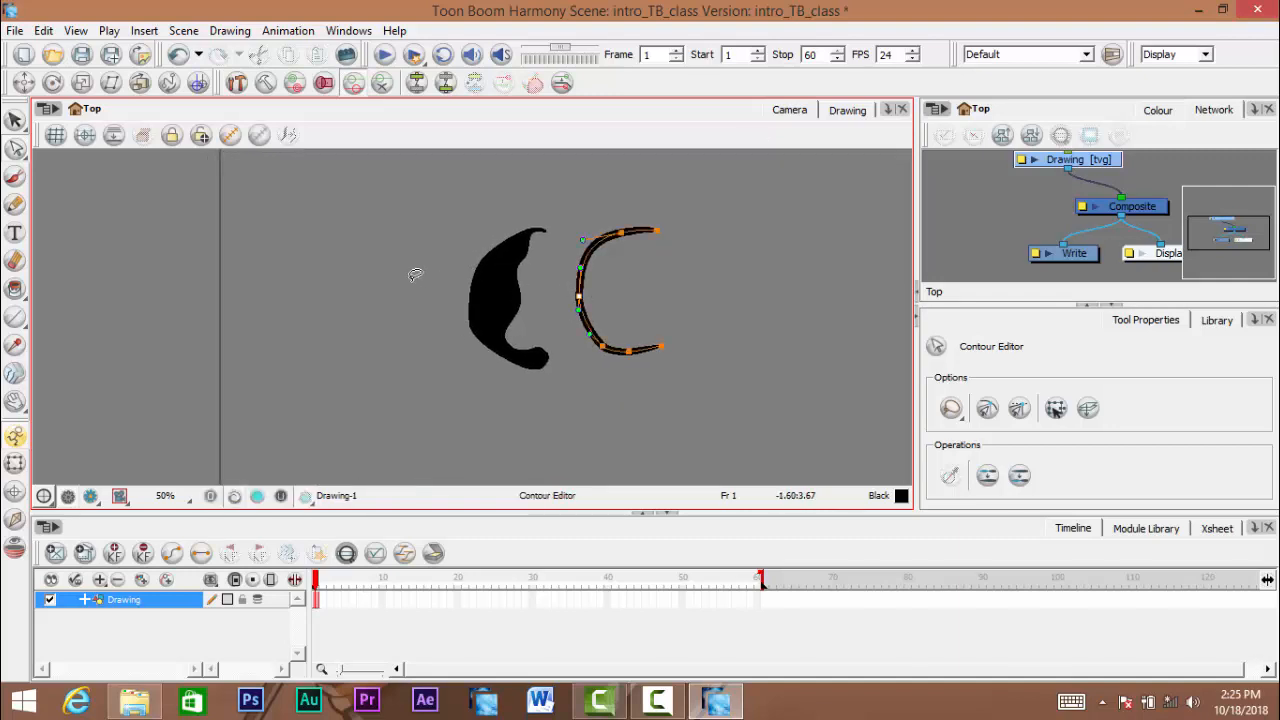
pyautogui.click(414, 274)
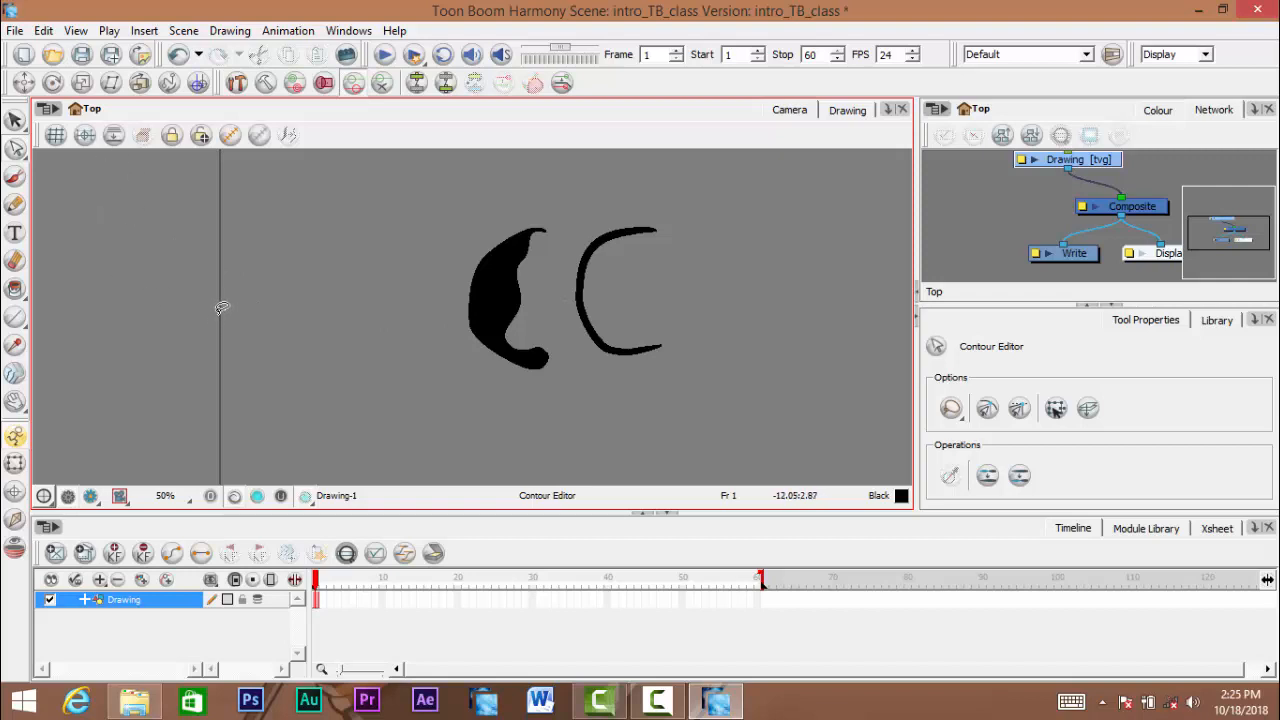
pyautogui.moveTo(371, 350); pyautogui.dragTo(326, 341)
pyautogui.scroll(1, 346, 336)
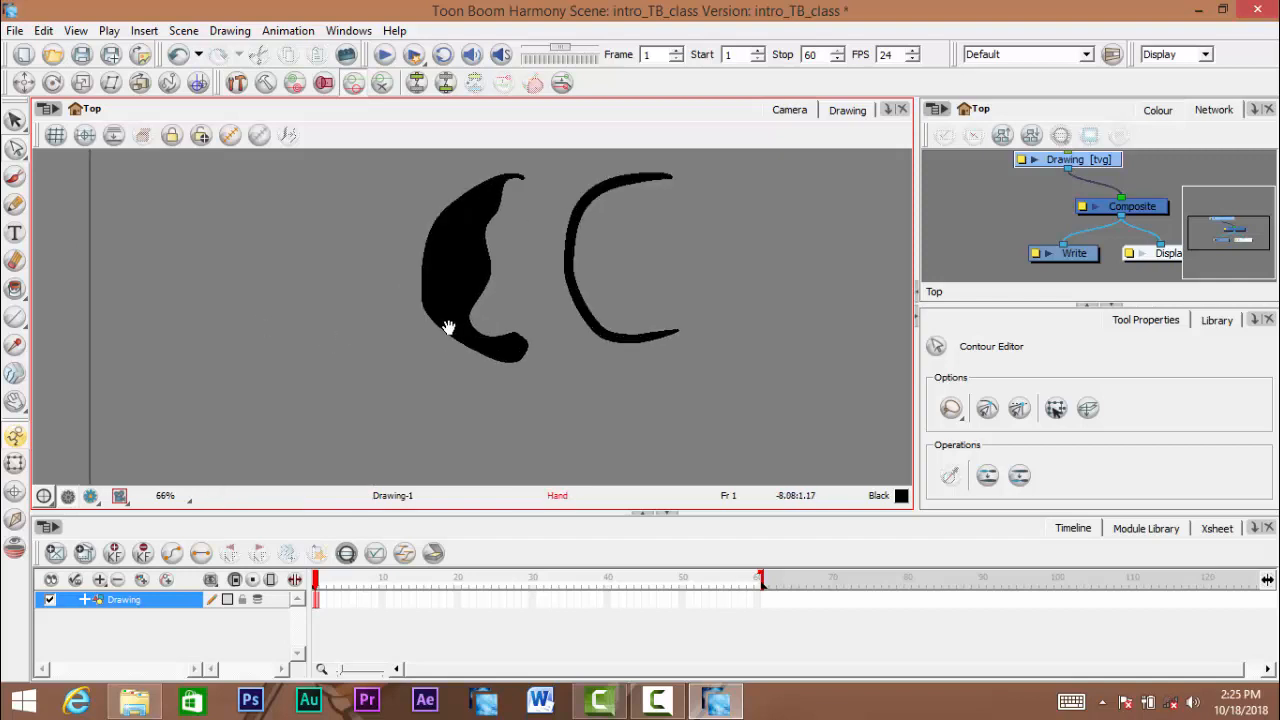
pyautogui.moveTo(449, 329)
pyautogui.mouseDown()
pyautogui.moveTo(397, 354)
pyautogui.moveTo(418, 378)
pyautogui.mouseUp()
pyautogui.scroll(1, 398, 354)
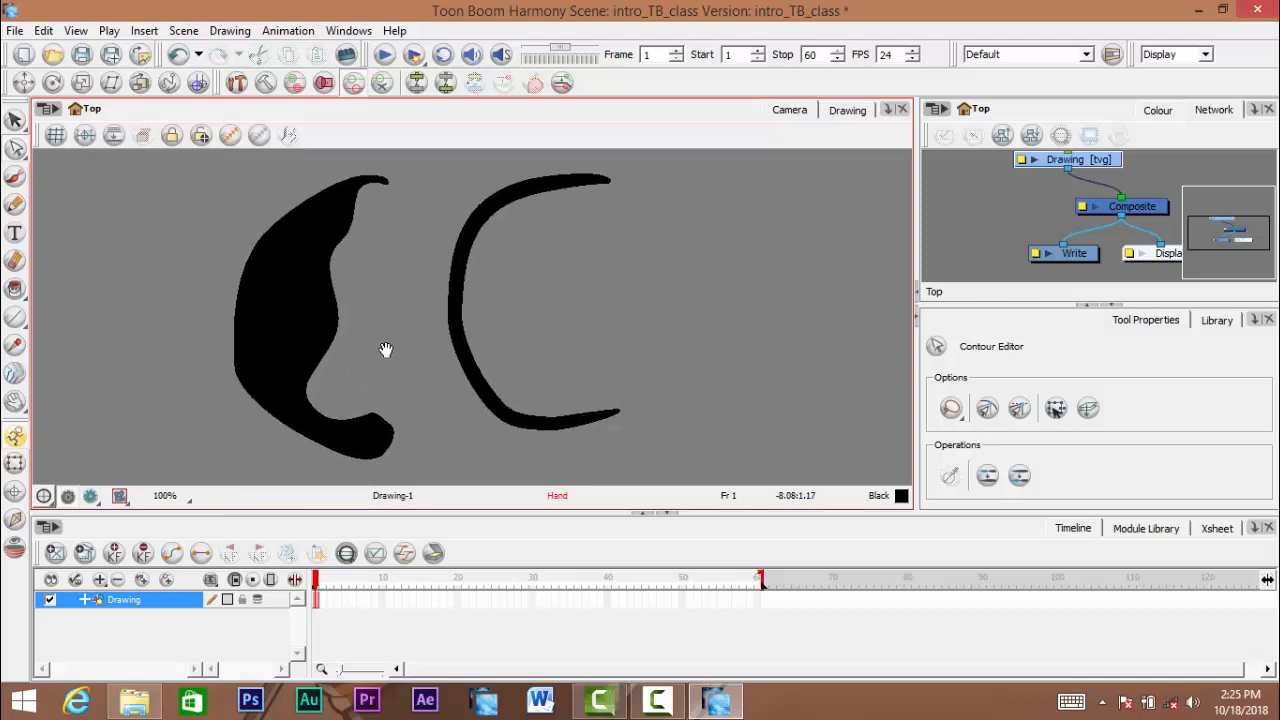
pyautogui.scroll(-1, 385, 349)
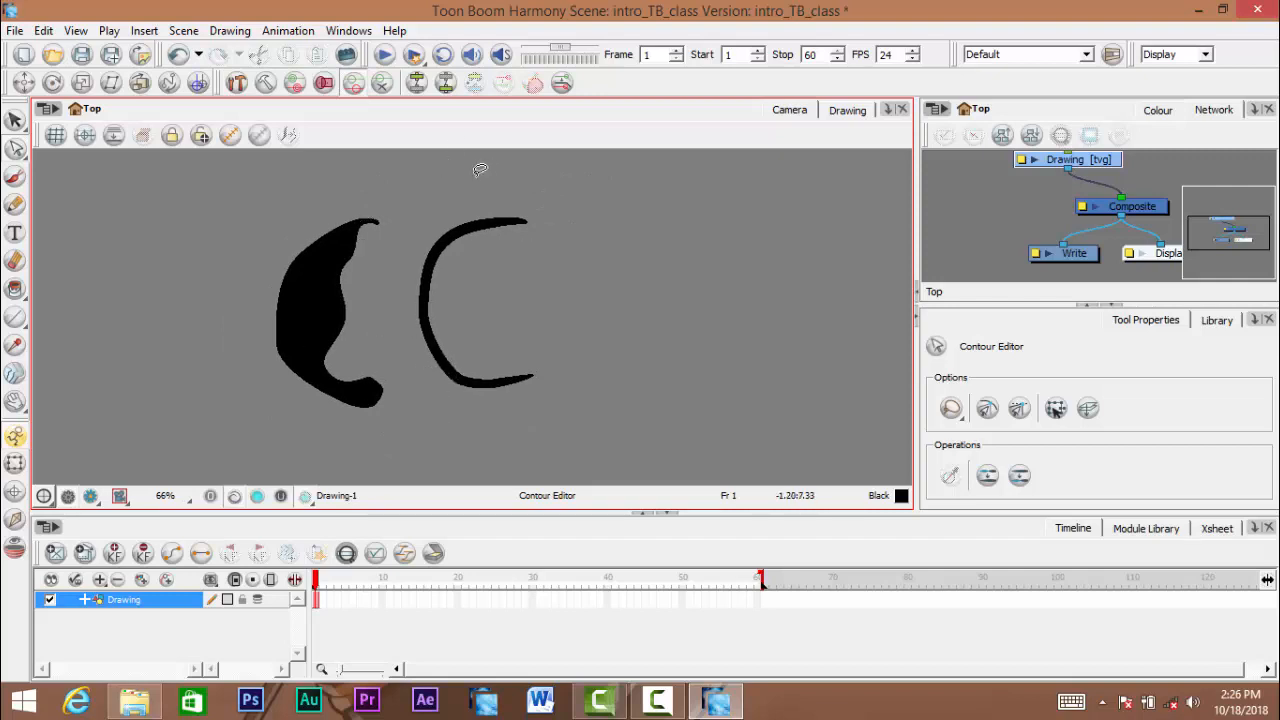
# - Display the pencil curve's central-line points and inspect the handles of its middle point
pyautogui.moveTo(462, 294)
pyautogui.mouseDown()
pyautogui.moveTo(536, 248)
pyautogui.moveTo(573, 317)
pyautogui.mouseUp()
pyautogui.scroll(1, 486, 286)
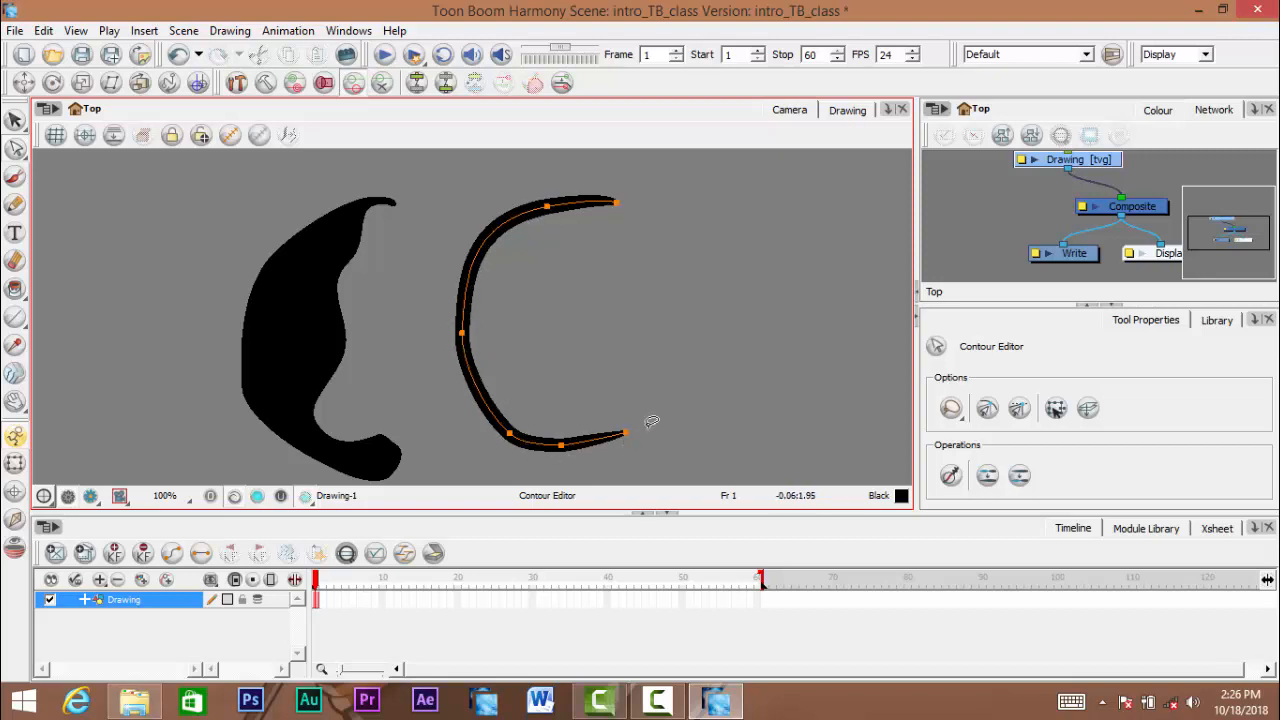
pyautogui.moveTo(483, 277)
pyautogui.mouseDown()
pyautogui.moveTo(562, 258)
pyautogui.moveTo(510, 321)
pyautogui.mouseUp()
pyautogui.scroll(1, 513, 260)
pyautogui.moveTo(567, 313)
pyautogui.mouseDown()
pyautogui.moveTo(587, 335)
pyautogui.moveTo(622, 339)
pyautogui.mouseUp()
pyautogui.press('space')
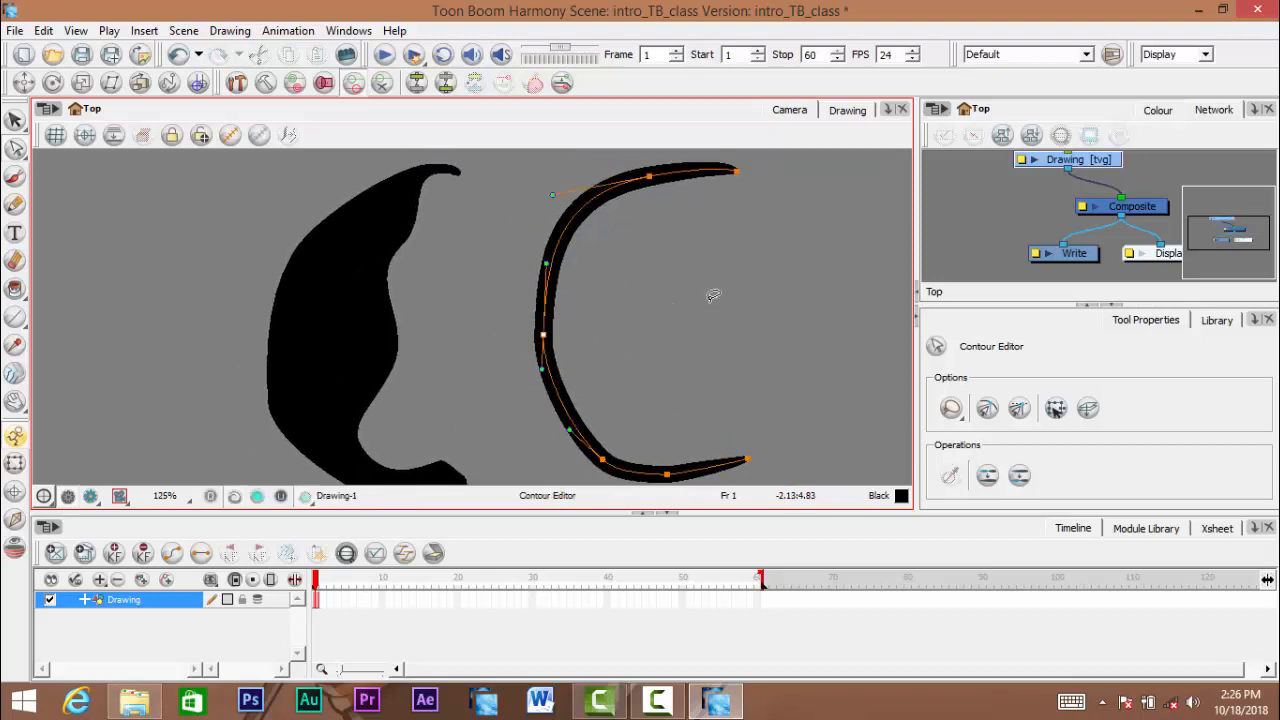
pyautogui.press('space')
# - Compare the brush shape's outline points with the pencil curve's central-line points, and clear the selection
pyautogui.moveTo(407, 250); pyautogui.dragTo(413, 238)
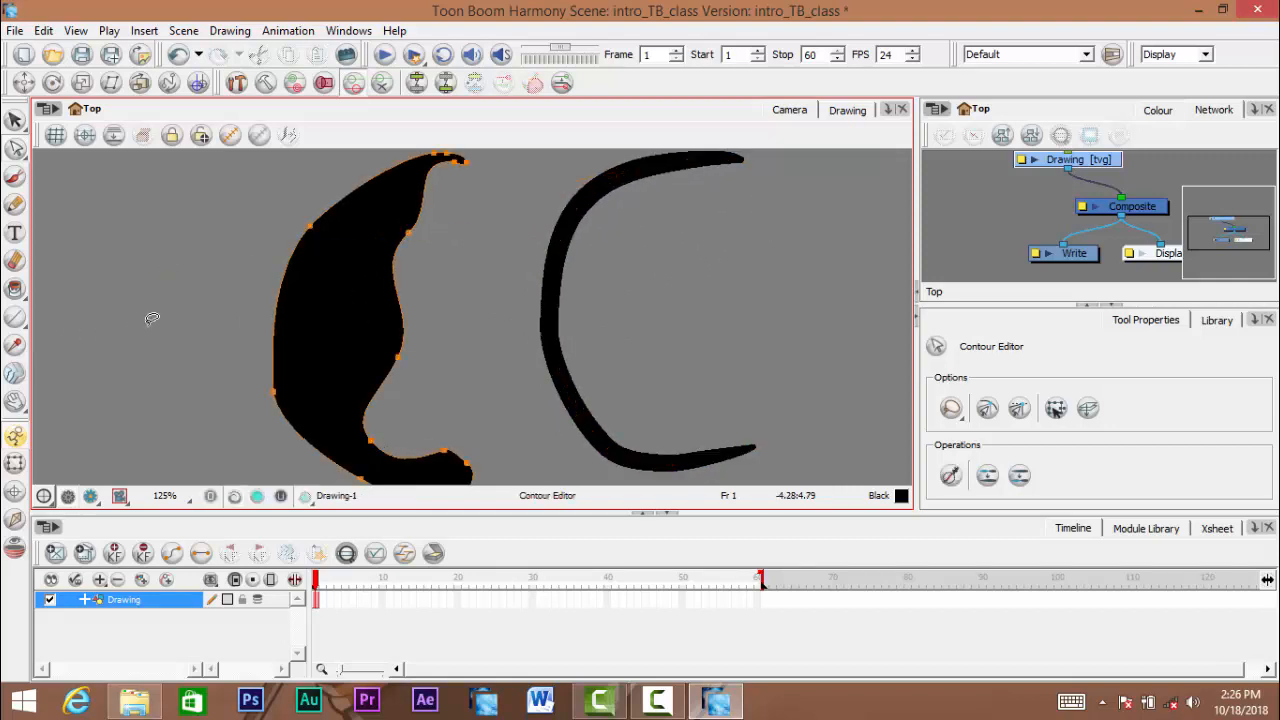
pyautogui.press('space')
pyautogui.moveTo(450, 196)
pyautogui.mouseDown()
pyautogui.moveTo(454, 186)
pyautogui.moveTo(483, 213)
pyautogui.moveTo(457, 214)
pyautogui.mouseUp()
pyautogui.press('space')
pyautogui.scroll(-1, 474, 229)
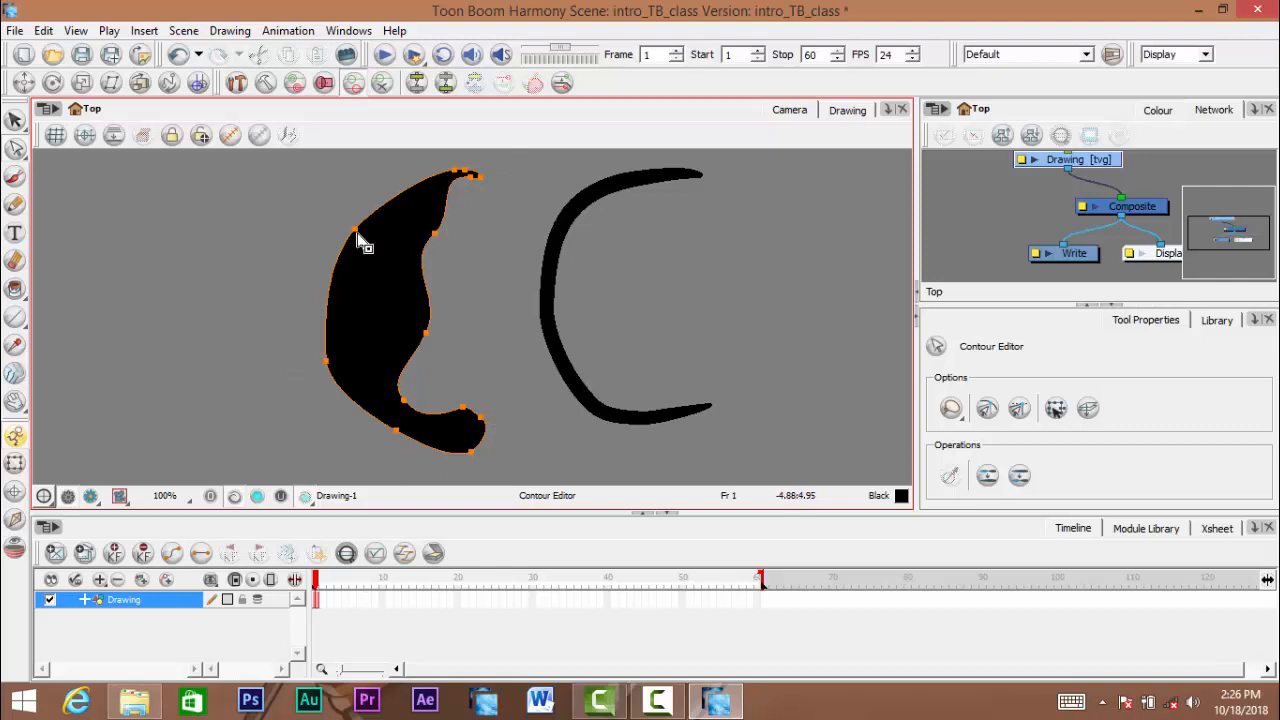
pyautogui.press('space')
pyautogui.moveTo(372, 246); pyautogui.dragTo(366, 274)
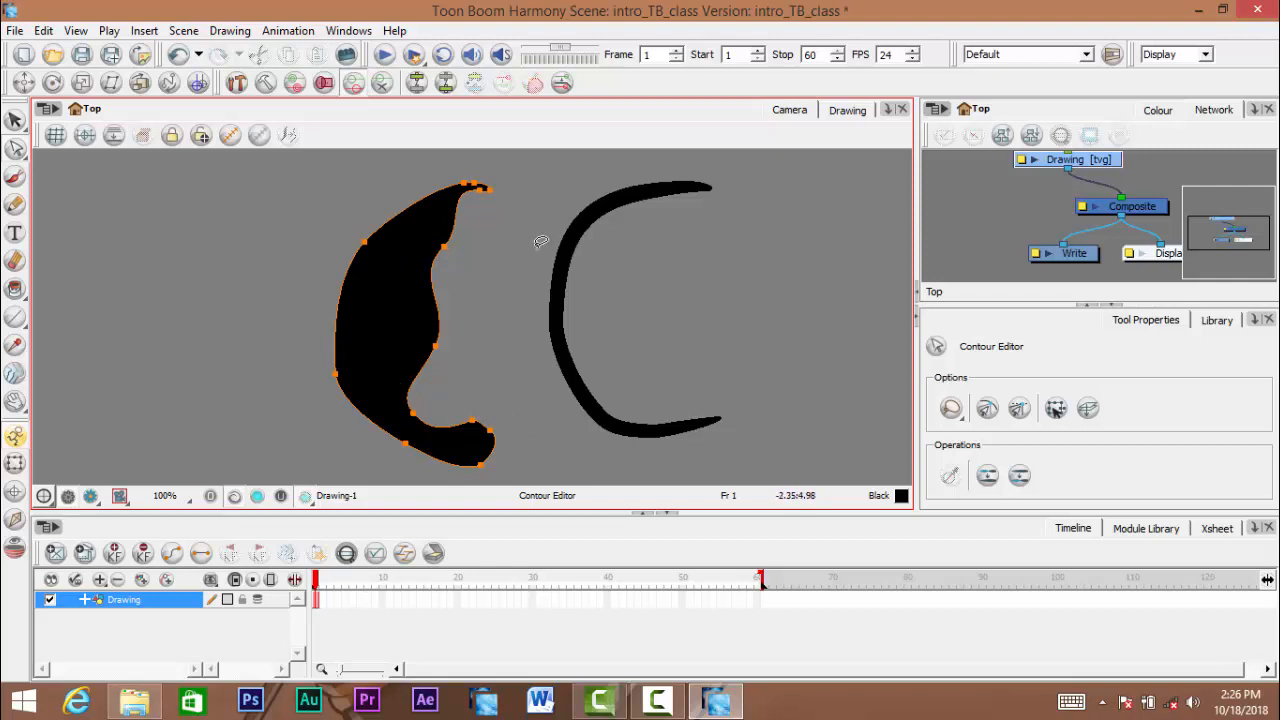
pyautogui.click(677, 219)
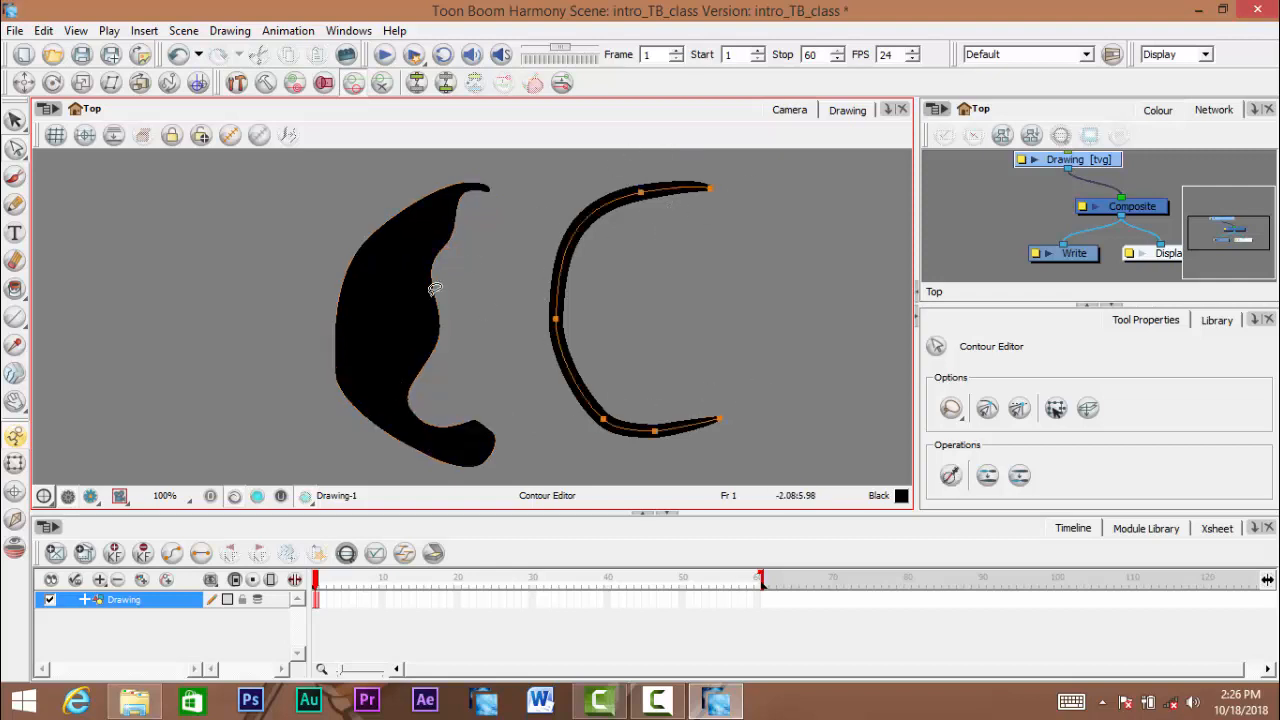
pyautogui.press('space')
pyautogui.moveTo(263, 356); pyautogui.dragTo(280, 331)
pyautogui.click(265, 333)
pyautogui.press('space')
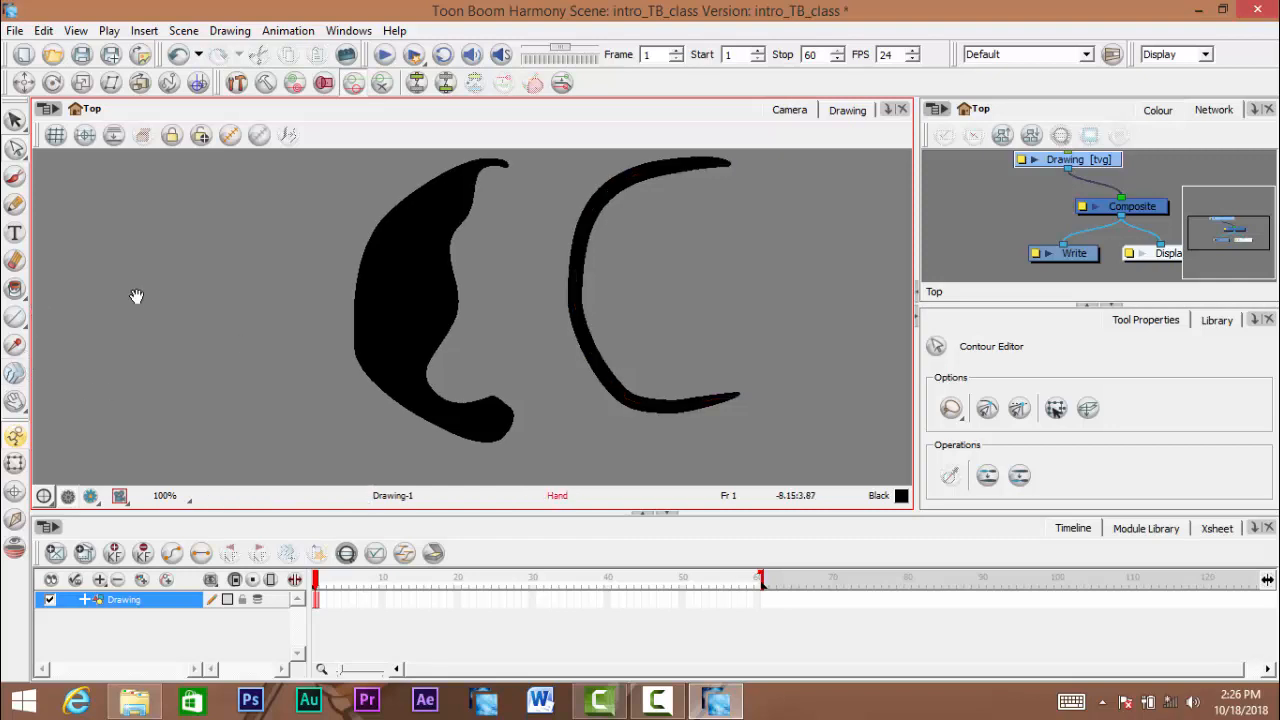
pyautogui.moveTo(138, 299); pyautogui.dragTo(129, 311)
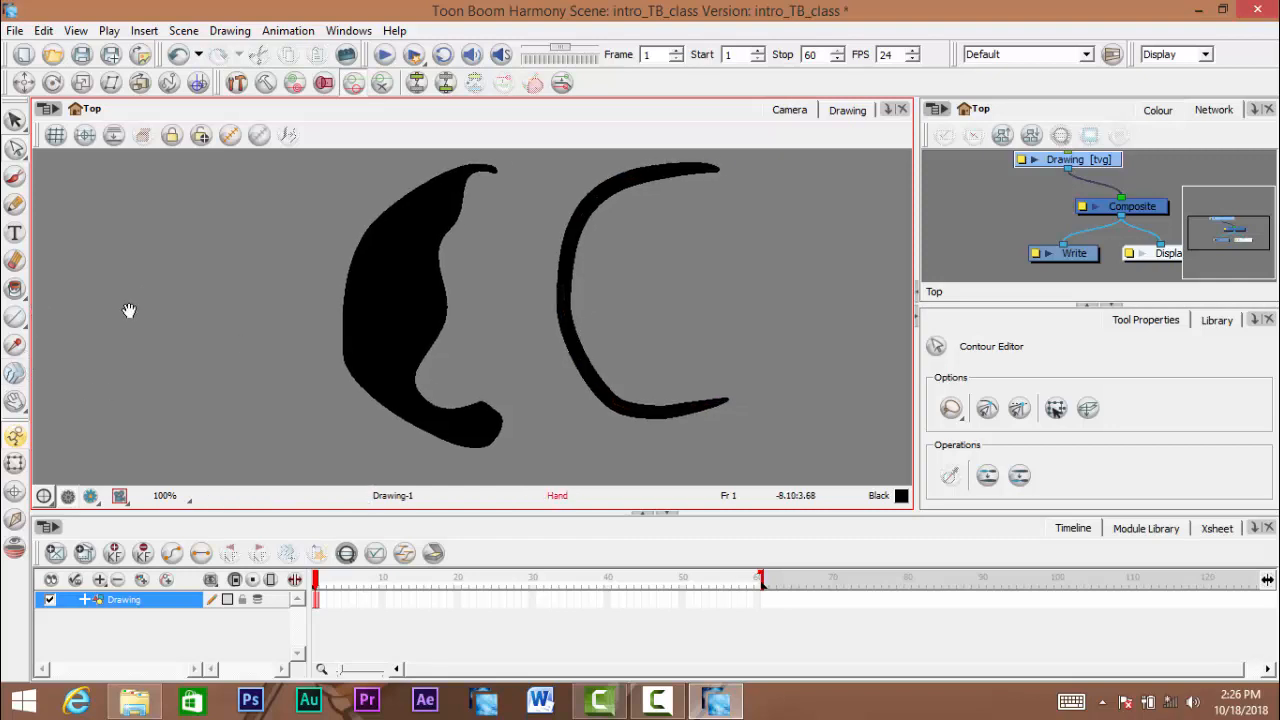
# - Activate the Line tool and try a straight line, undoing it
pyautogui.click(16, 317)
pyautogui.click(16, 320)
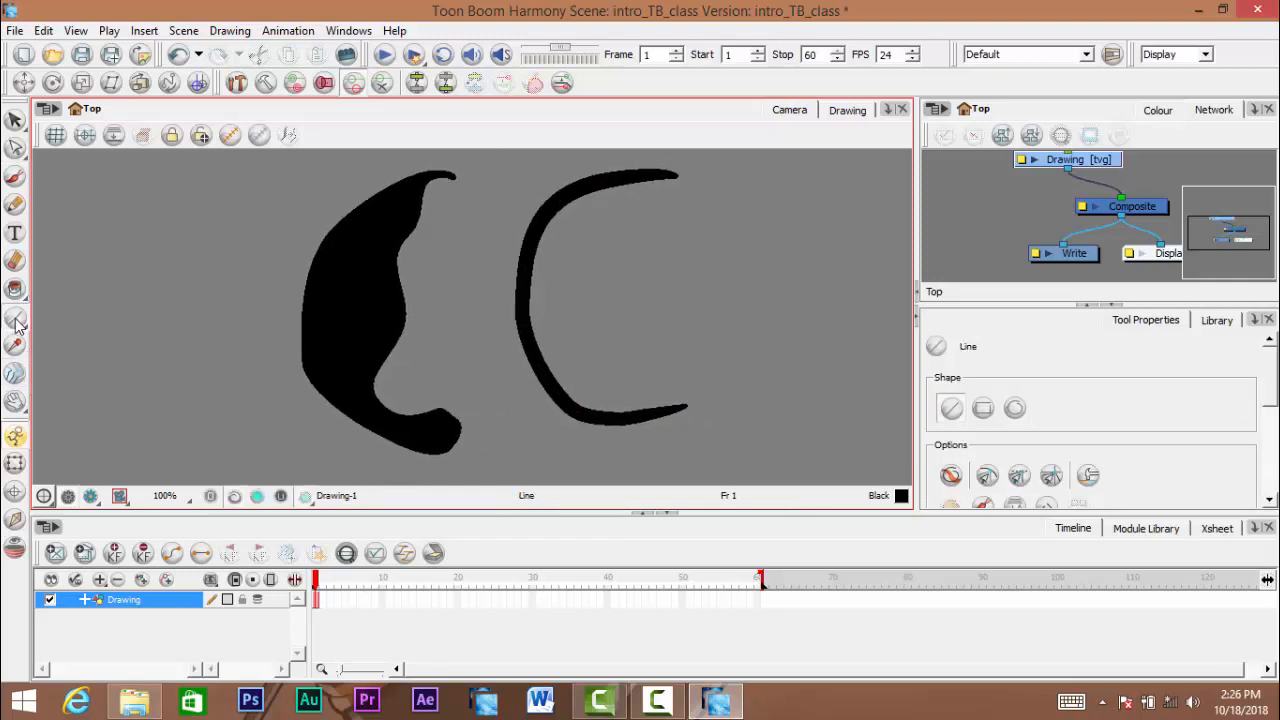
pyautogui.click(15, 321)
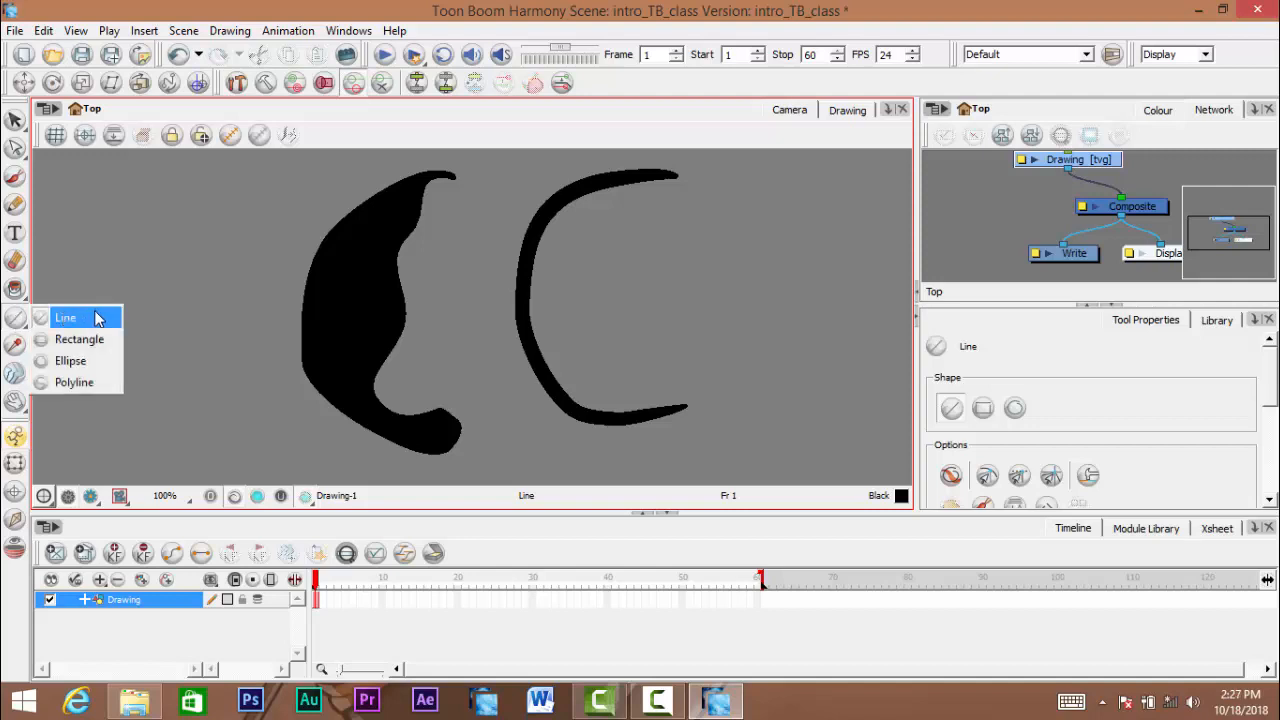
pyautogui.click(97, 318)
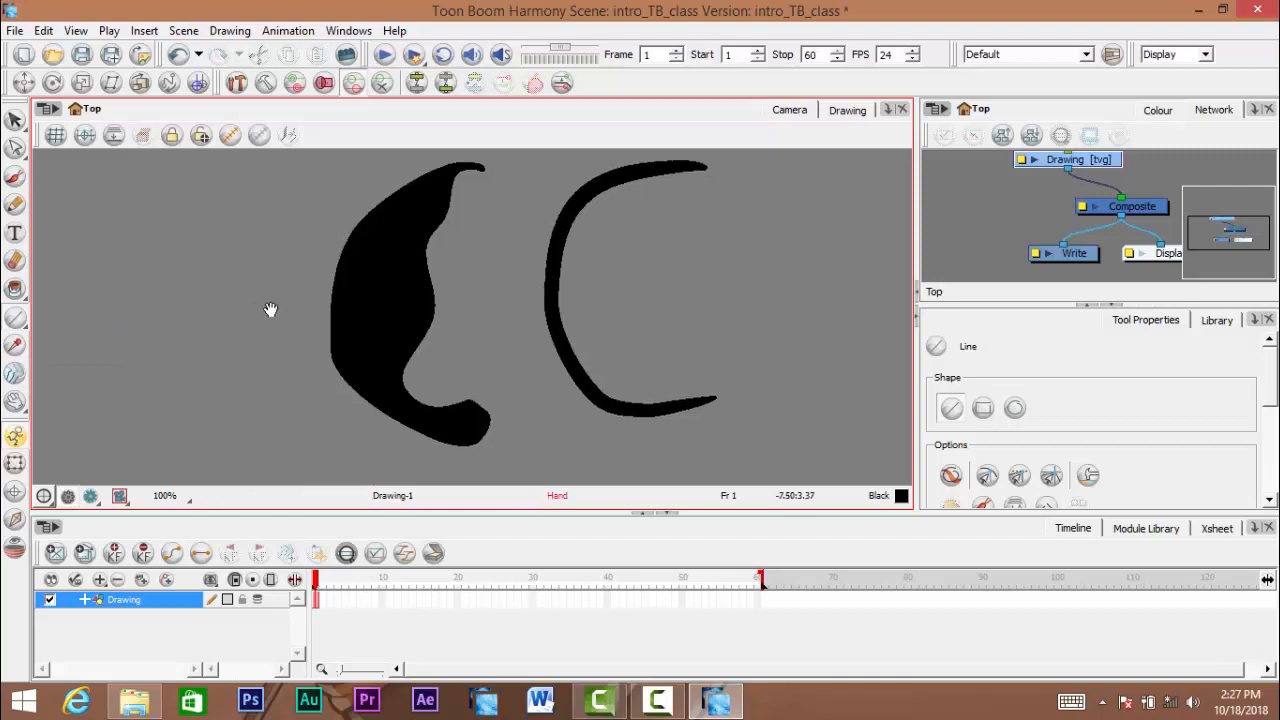
pyautogui.moveTo(90, 331); pyautogui.dragTo(526, 221)
pyautogui.hotkey('ctrl', 'z')
# - Try several diagonal straight lines in the empty area beside the brush shape, undoing each one
pyautogui.moveTo(122, 271); pyautogui.dragTo(381, 445)
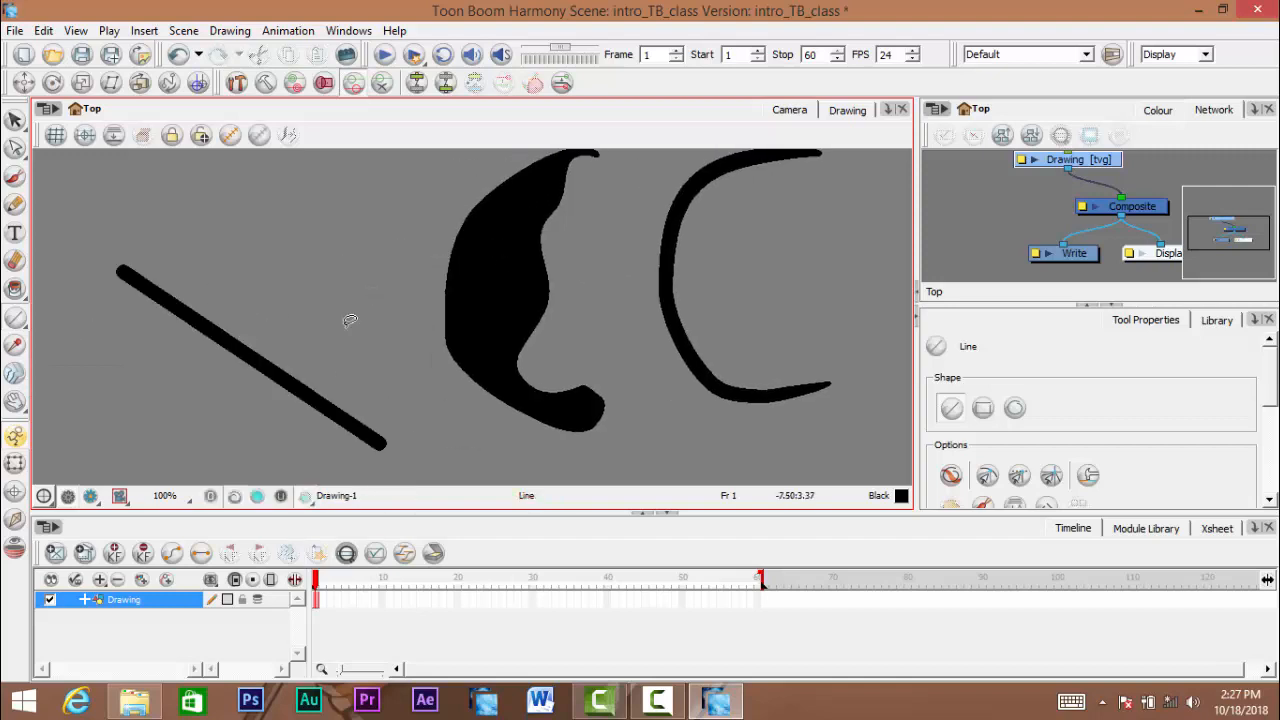
pyautogui.hotkey('ctrl', 'z')
pyautogui.moveTo(70, 400); pyautogui.dragTo(434, 186)
pyautogui.hotkey('ctrl', 'z')
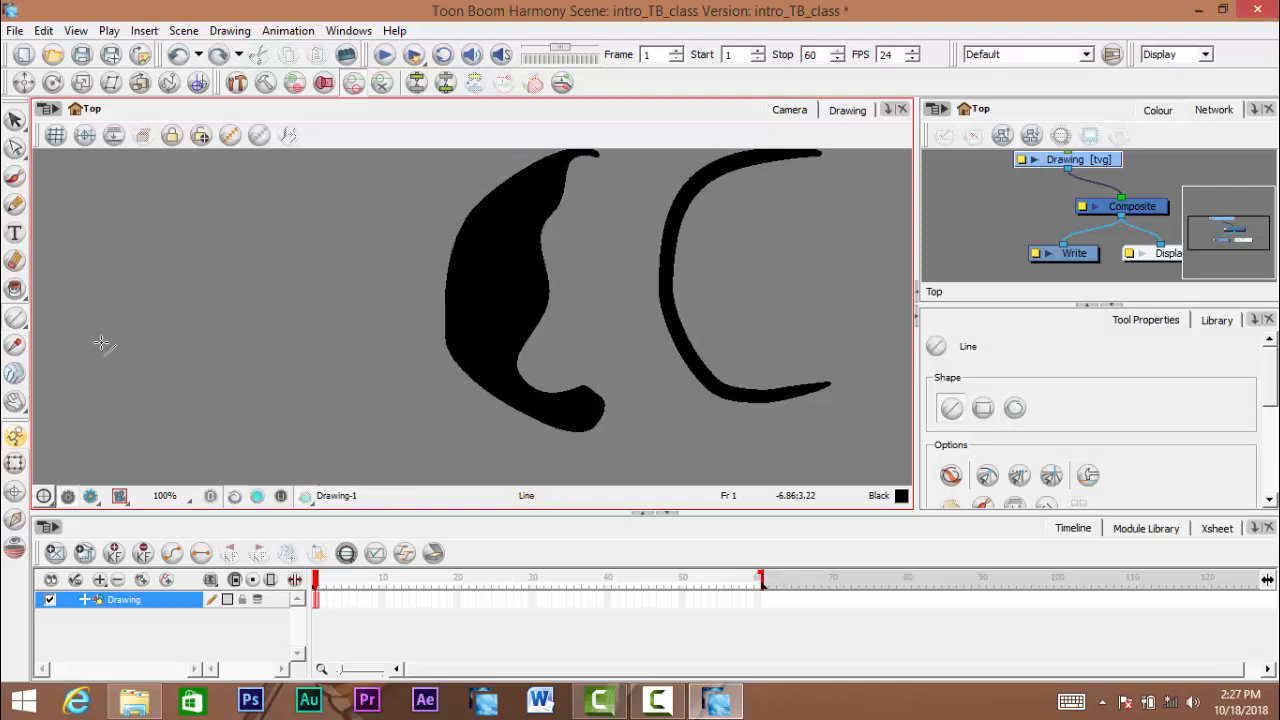
pyautogui.moveTo(52, 349)
pyautogui.mouseDown()
pyautogui.moveTo(450, 374)
pyautogui.moveTo(429, 443)
pyautogui.moveTo(294, 480)
pyautogui.moveTo(358, 437)
pyautogui.moveTo(366, 268)
pyautogui.moveTo(366, 350)
pyautogui.moveTo(420, 371)
pyautogui.moveTo(384, 204)
pyautogui.moveTo(364, 166)
pyautogui.moveTo(315, 132)
pyautogui.moveTo(85, 85)
pyautogui.moveTo(126, 100)
pyautogui.moveTo(60, 100)
pyautogui.moveTo(338, 277)
pyautogui.moveTo(284, 481)
pyautogui.mouseUp()
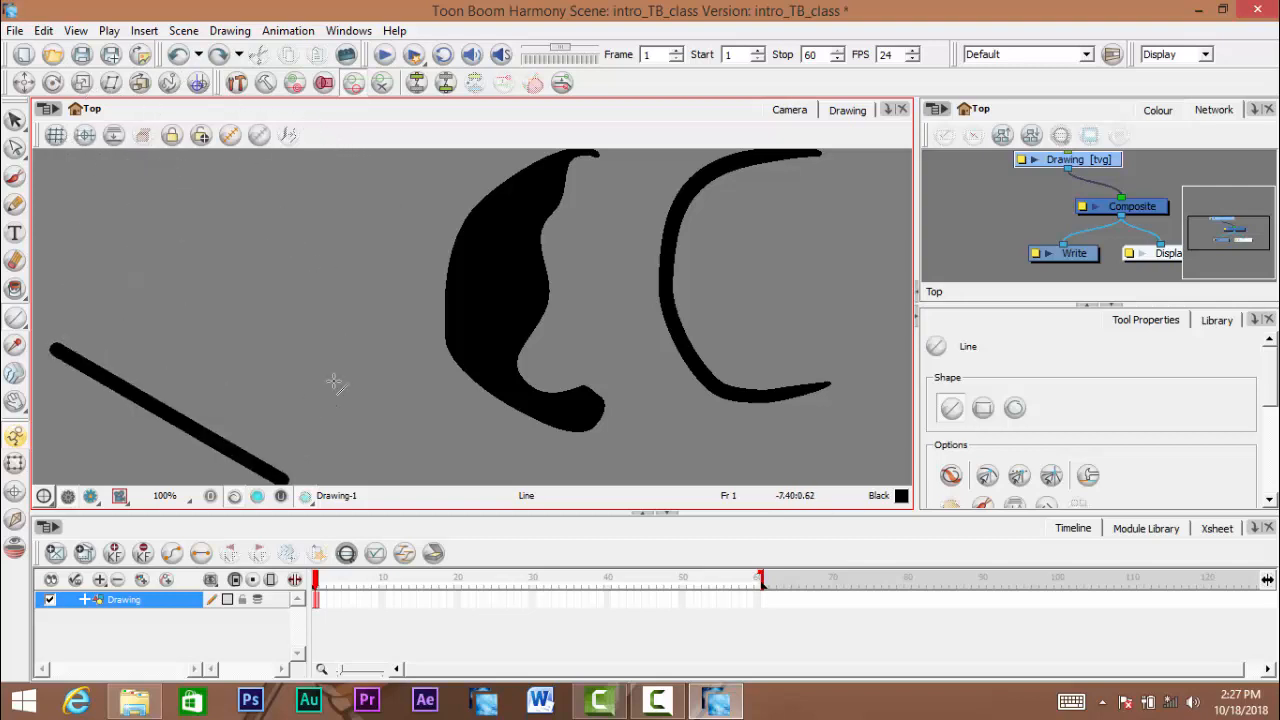
pyautogui.moveTo(202, 357); pyautogui.dragTo(367, 292)
pyautogui.hotkey('ctrl', 'z')
# - Switch the shape tool from Line to Rectangle
pyautogui.scroll(-1, 383, 345)
pyautogui.moveTo(506, 316); pyautogui.dragTo(306, 384)
pyautogui.scroll(1, 312, 366)
pyautogui.moveTo(426, 345); pyautogui.dragTo(360, 333)
pyautogui.click(17, 325)
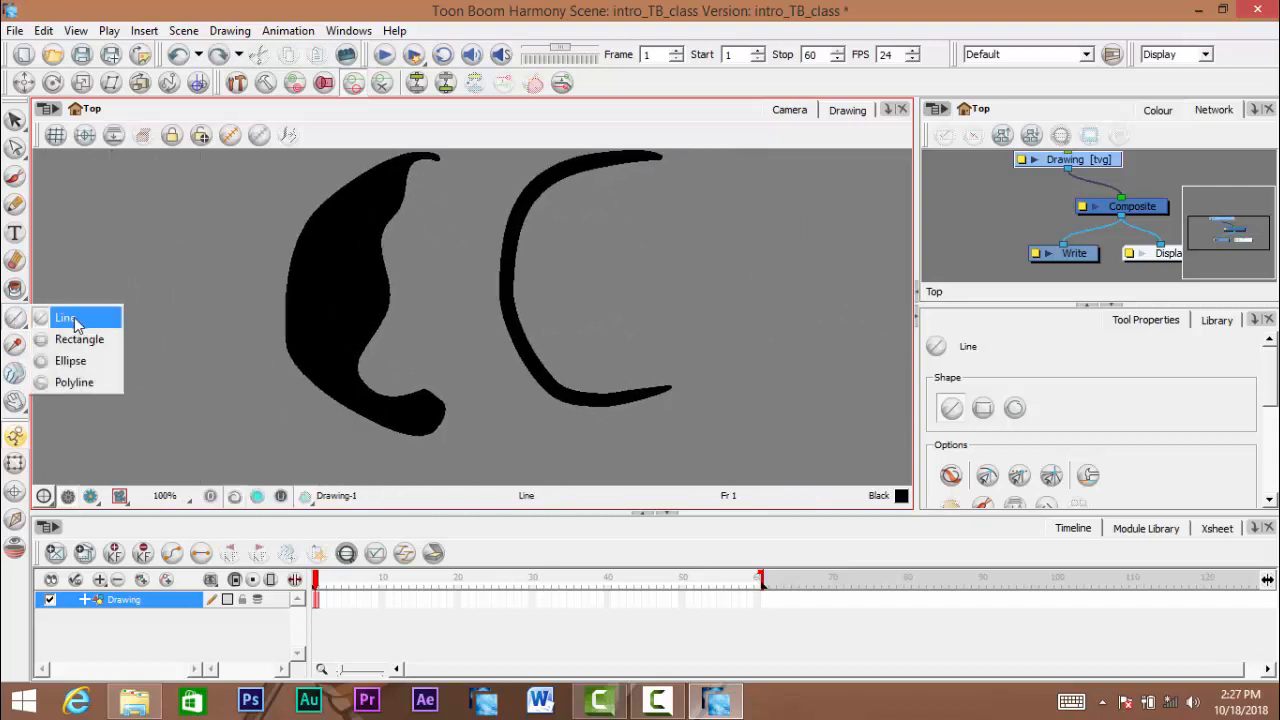
pyautogui.click(96, 342)
# - Try drawing rectangles around the existing strokes and in the empty area beside them, undoing each one
pyautogui.moveTo(131, 357)
pyautogui.mouseDown()
pyautogui.moveTo(217, 346)
pyautogui.moveTo(331, 363)
pyautogui.mouseUp()
pyautogui.scroll(-1, 217, 346)
pyautogui.moveTo(154, 354); pyautogui.dragTo(290, 349)
pyautogui.moveTo(175, 271)
pyautogui.mouseDown()
pyautogui.moveTo(340, 352)
pyautogui.moveTo(464, 437)
pyautogui.moveTo(415, 367)
pyautogui.mouseUp()
pyautogui.hotkey('ctrl', 'z')
pyautogui.moveTo(689, 329); pyautogui.dragTo(516, 349)
pyautogui.moveTo(577, 228); pyautogui.dragTo(846, 423)
pyautogui.hotkey('ctrl', 'z')
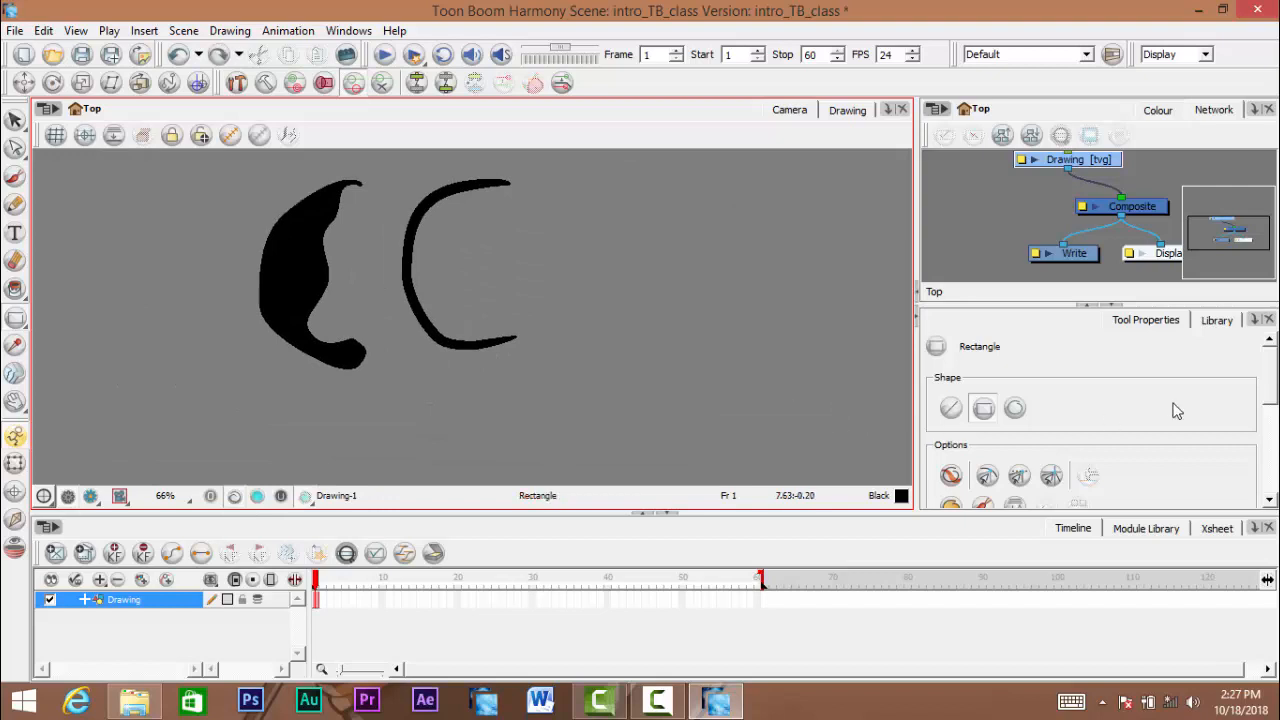
# - Enable Auto Fill for the Rectangle tool and try a filled black rectangle beside the strokes, undoing it
pyautogui.scroll(-2, 1250, 372)
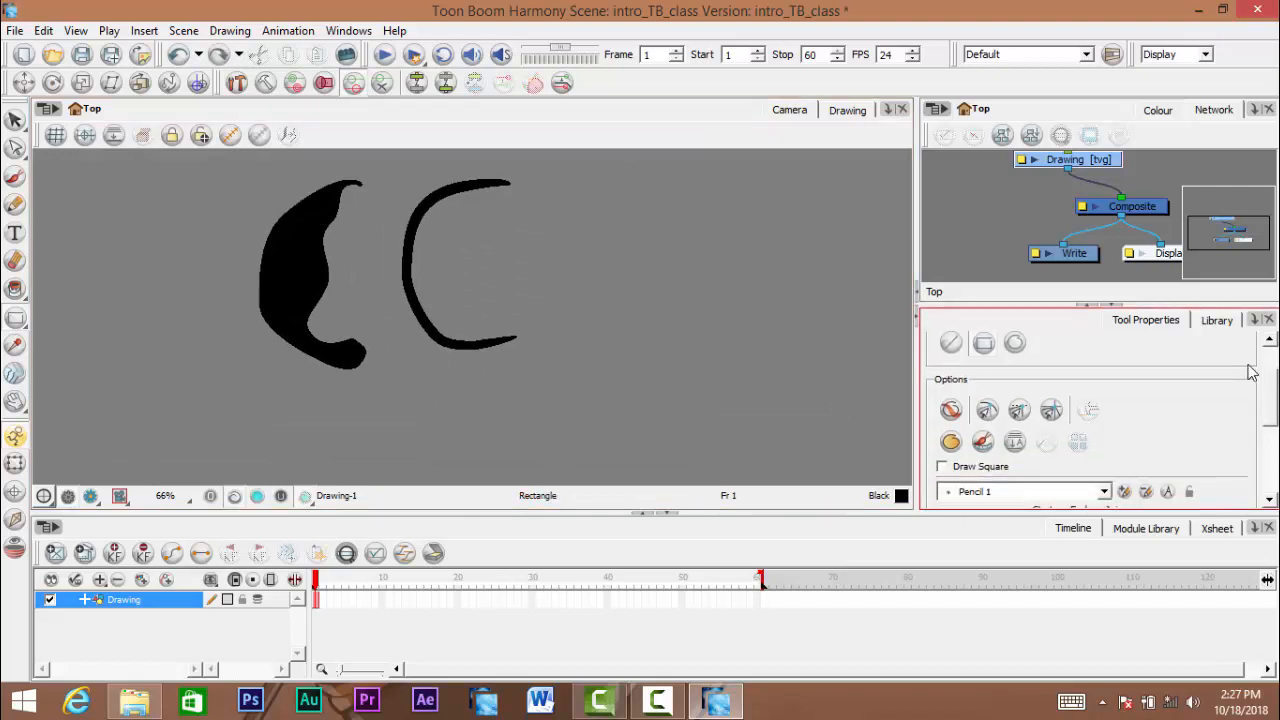
pyautogui.click(951, 442)
pyautogui.moveTo(595, 215); pyautogui.dragTo(862, 398)
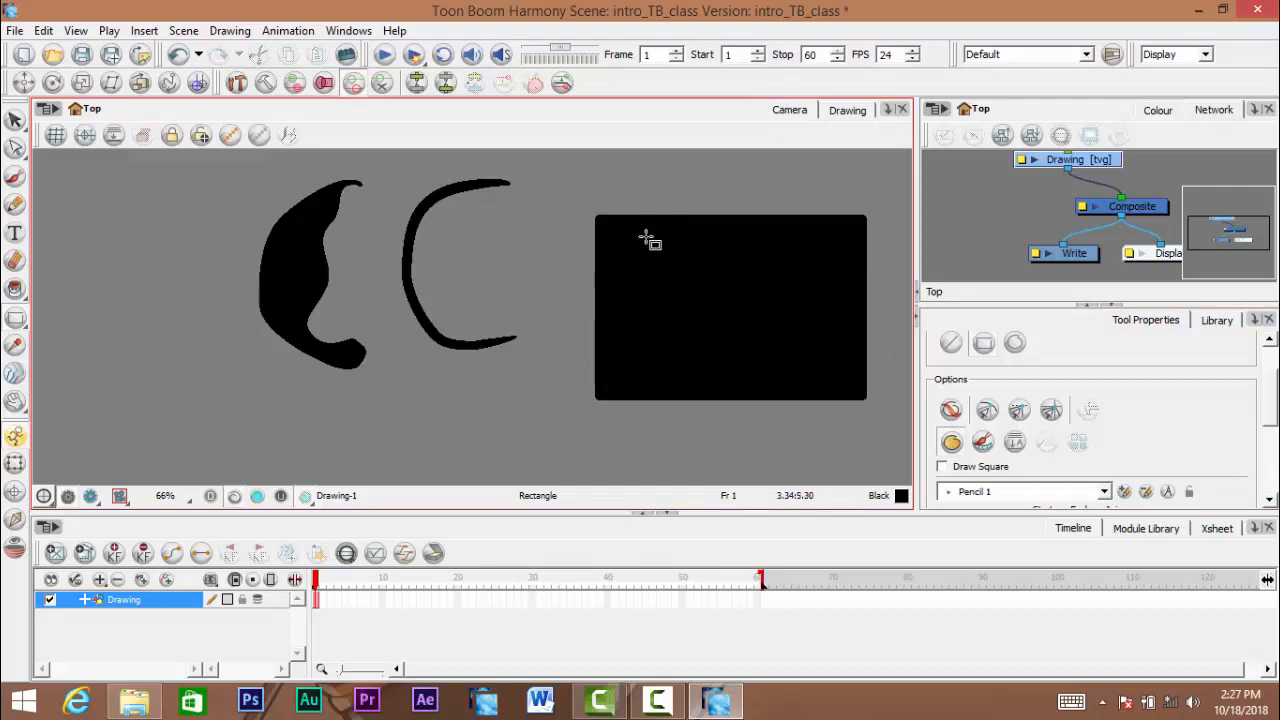
pyautogui.hotkey('ctrl', 'z')
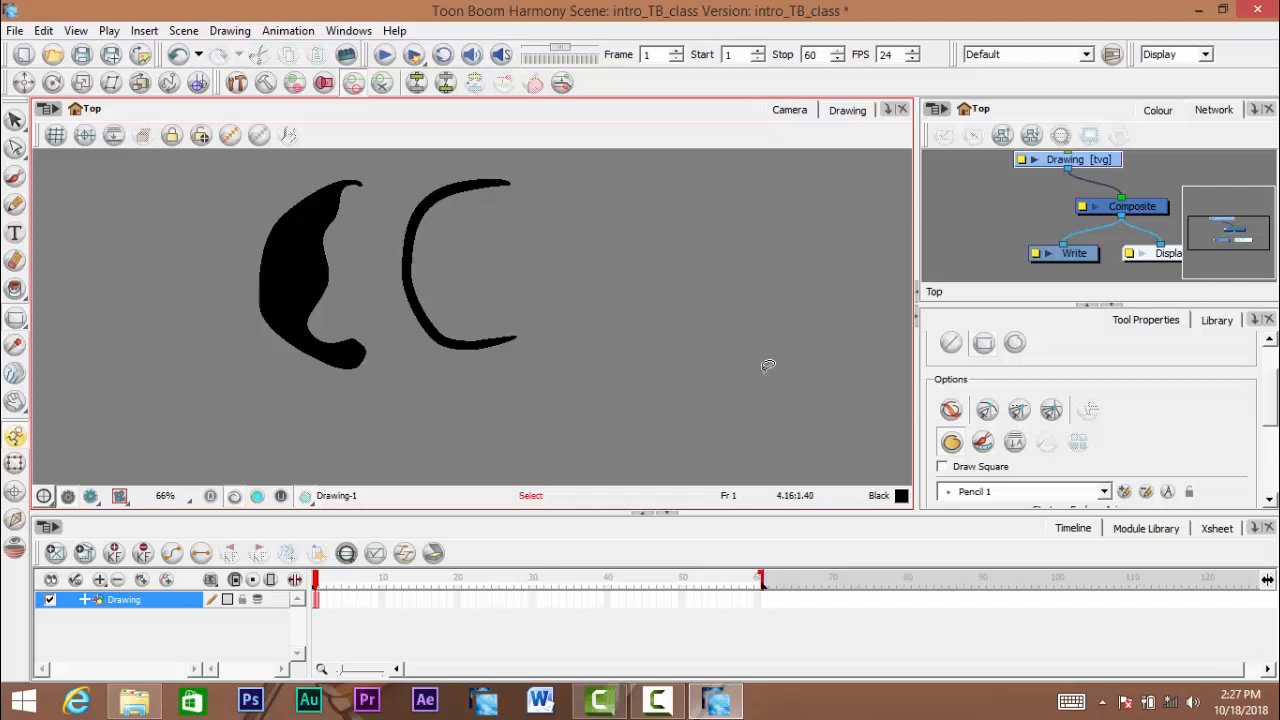
# - Try the Red colour swatch with a filled rectangle beside the strokes, undoing both the rectangle and the colour change
pyautogui.click(1158, 110)
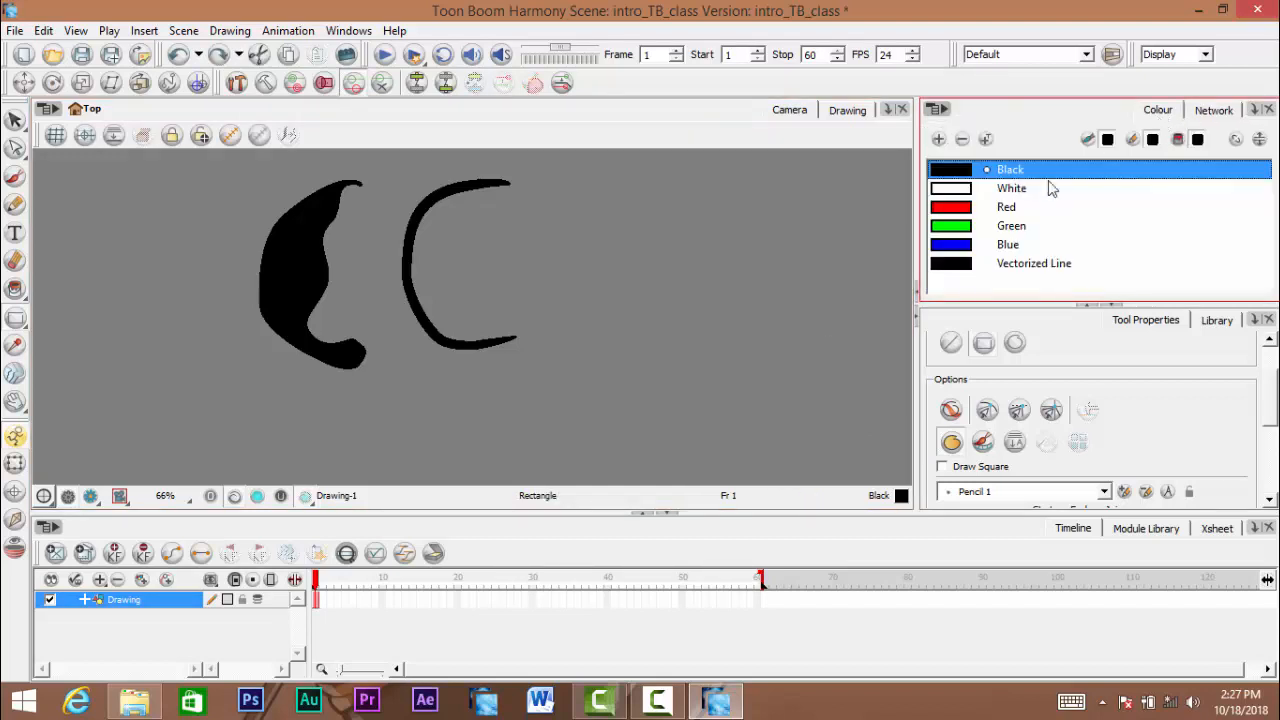
pyautogui.click(964, 208)
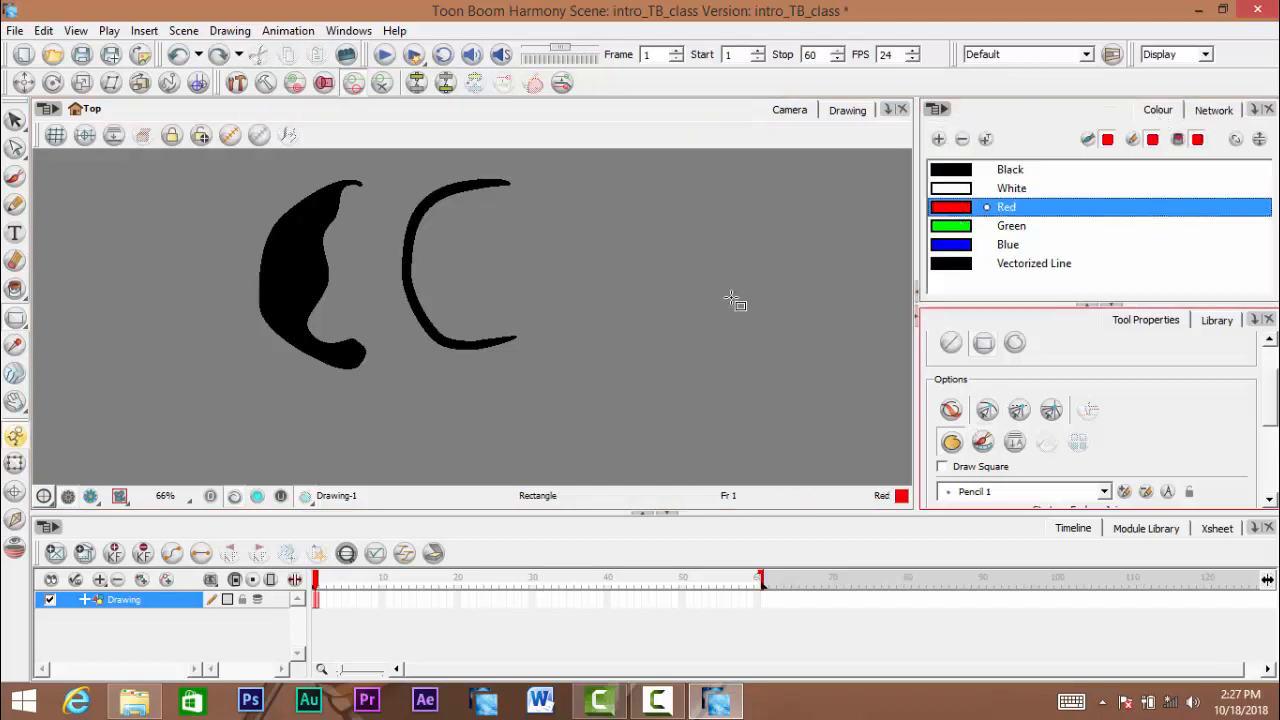
pyautogui.moveTo(637, 210); pyautogui.dragTo(843, 388)
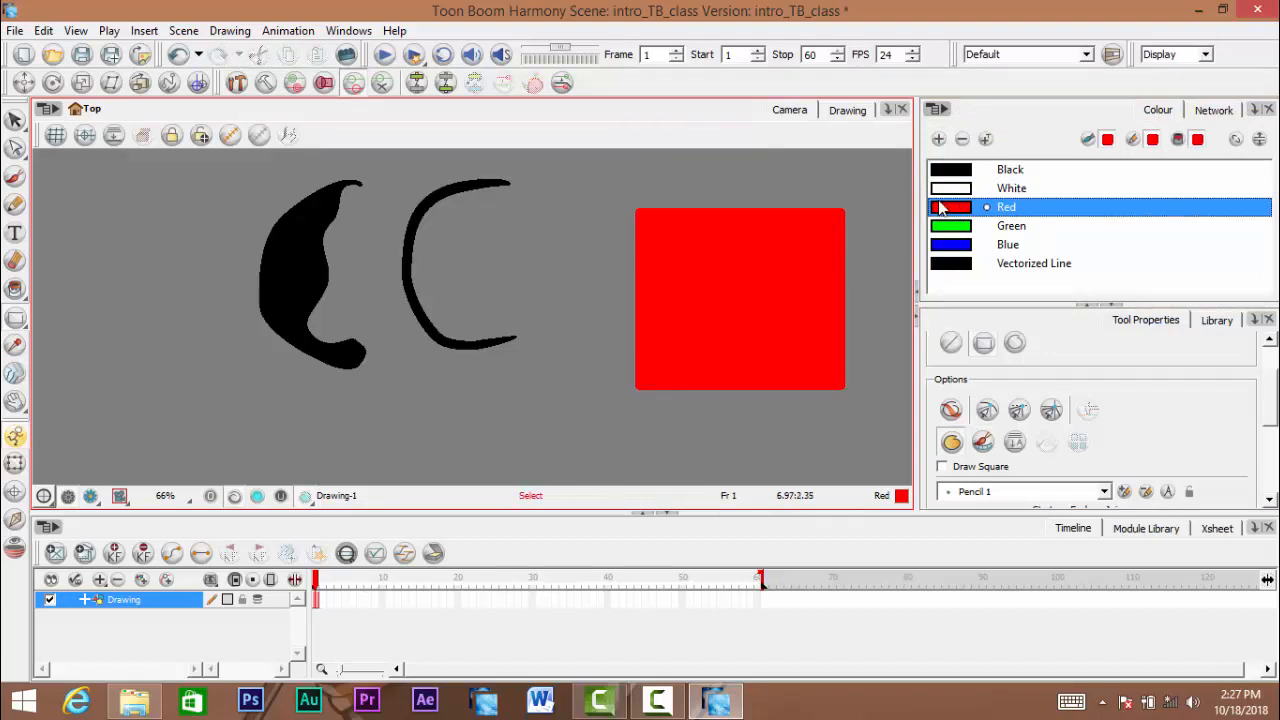
pyautogui.hotkey('ctrl', 'z')
pyautogui.hotkey('ctrl', 'z')
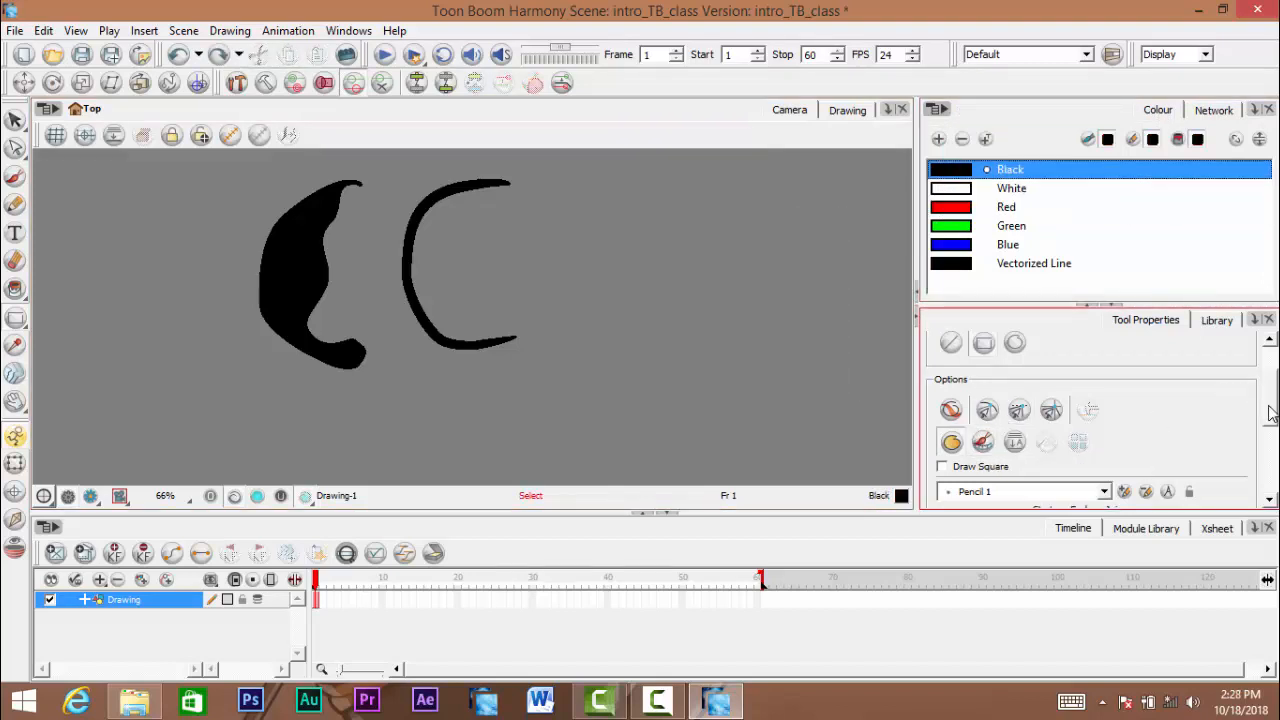
# - Switch the shape tool from Rectangle to Ellipse
pyautogui.moveTo(1271, 409)
pyautogui.mouseDown()
pyautogui.moveTo(1271, 387)
pyautogui.moveTo(1271, 403)
pyautogui.mouseUp()
pyautogui.click(1015, 364)
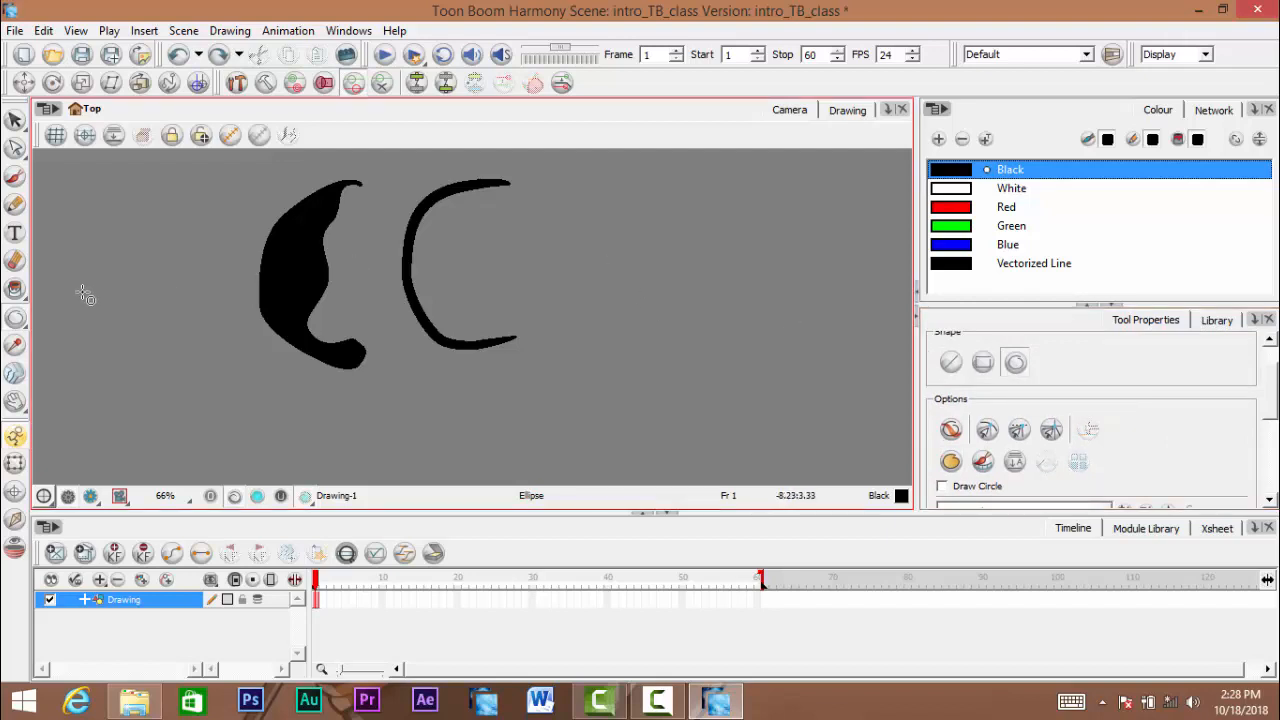
pyautogui.click(14, 322)
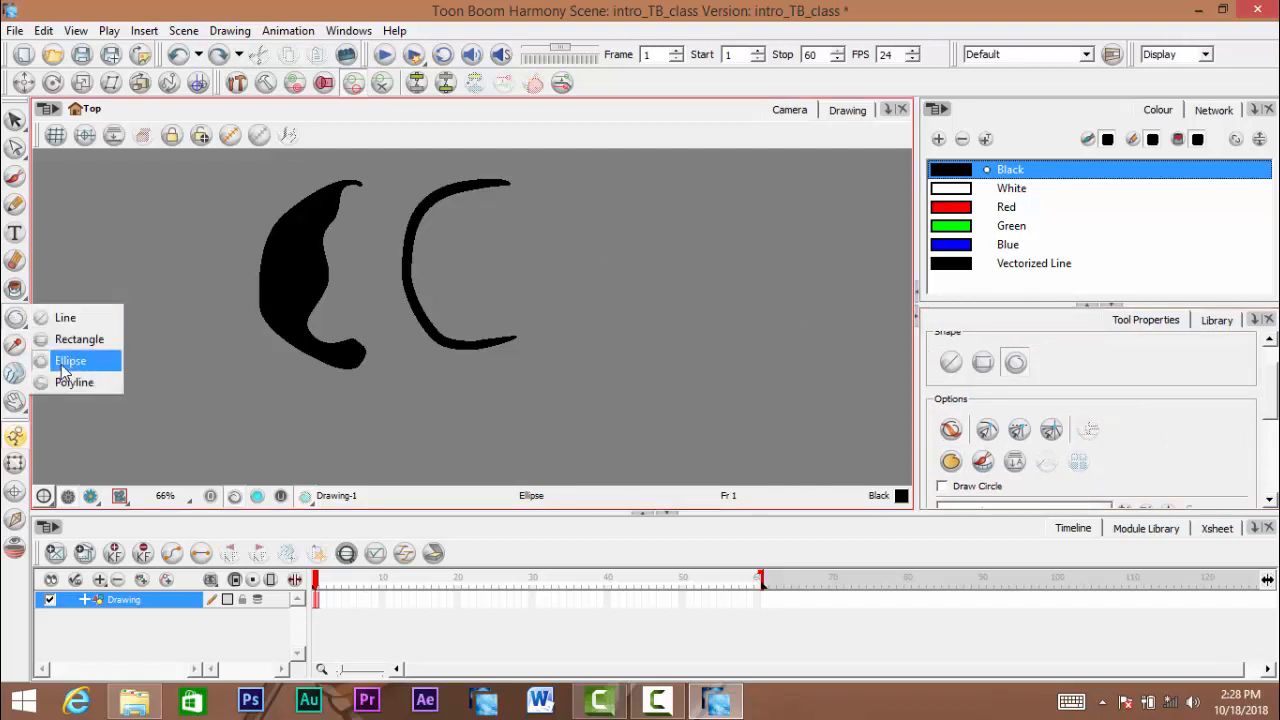
pyautogui.click(62, 362)
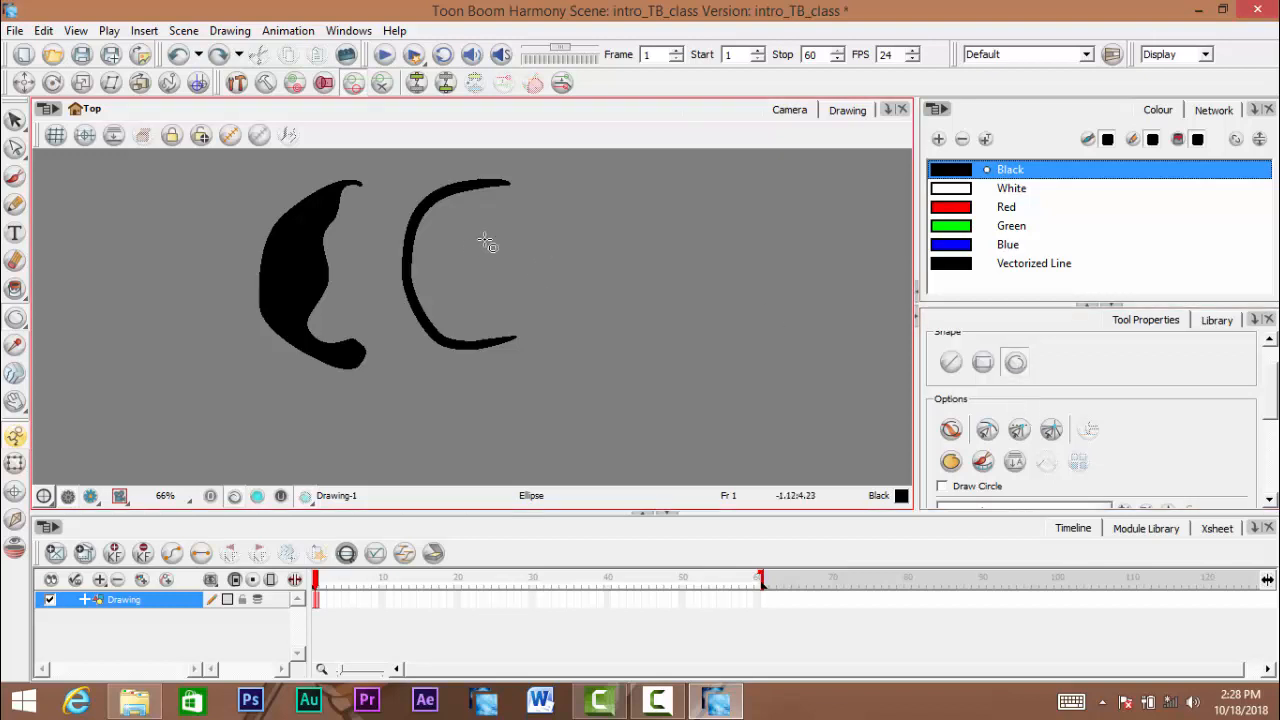
# - Try drawing an outlined ellipse in the empty area beside the strokes, reshaping it into a large perfect circle
pyautogui.moveTo(552, 222)
pyautogui.mouseDown()
pyautogui.moveTo(809, 420)
pyautogui.moveTo(762, 294)
pyautogui.mouseUp()
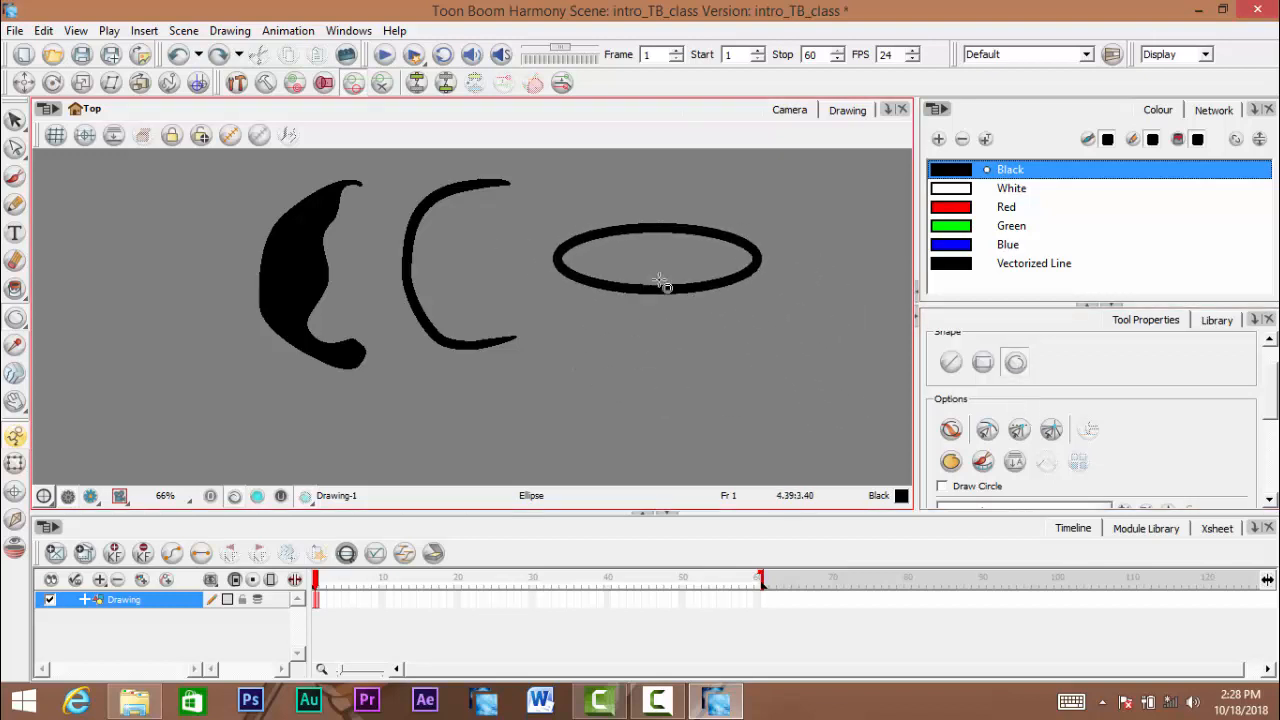
pyautogui.moveTo(660, 284); pyautogui.dragTo(744, 310)
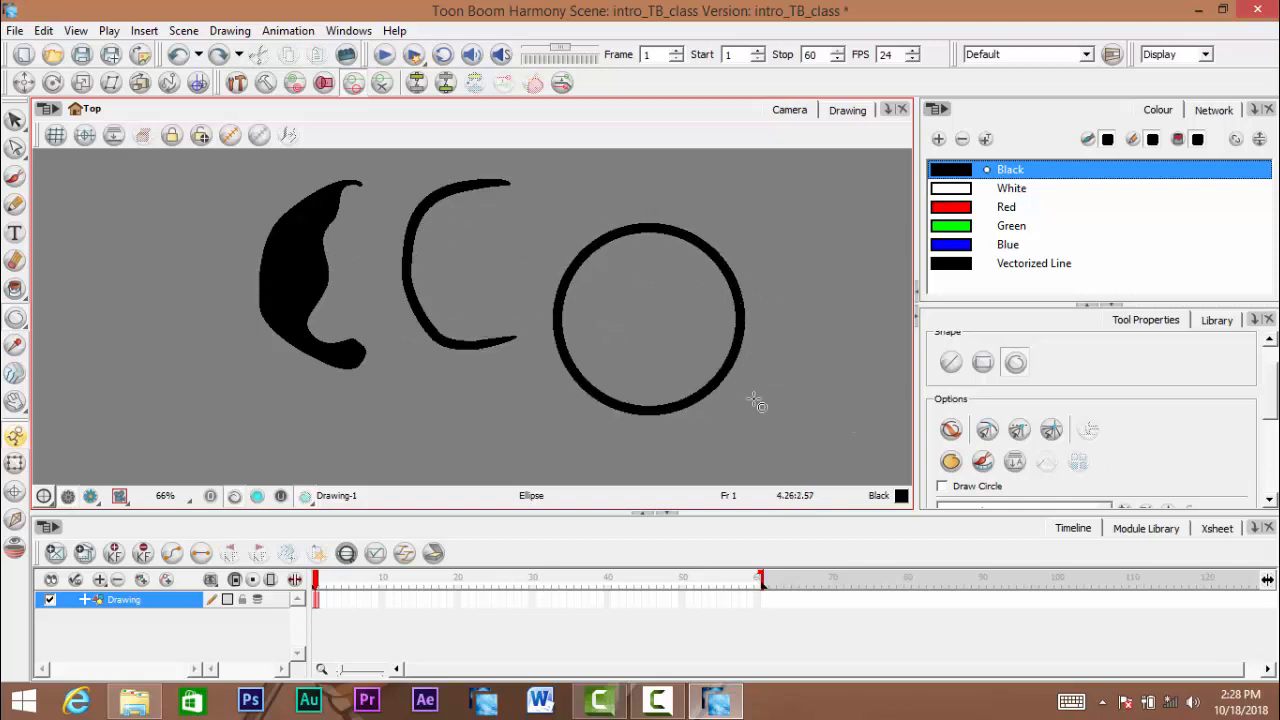
pyautogui.moveTo(757, 402)
pyautogui.mouseDown()
pyautogui.moveTo(697, 393)
pyautogui.moveTo(586, 306)
pyautogui.moveTo(760, 437)
pyautogui.moveTo(684, 298)
pyautogui.moveTo(768, 440)
pyautogui.moveTo(717, 328)
pyautogui.moveTo(621, 243)
pyautogui.moveTo(783, 363)
pyautogui.moveTo(586, 194)
pyautogui.moveTo(716, 360)
pyautogui.moveTo(885, 480)
pyautogui.moveTo(768, 430)
pyautogui.mouseUp()
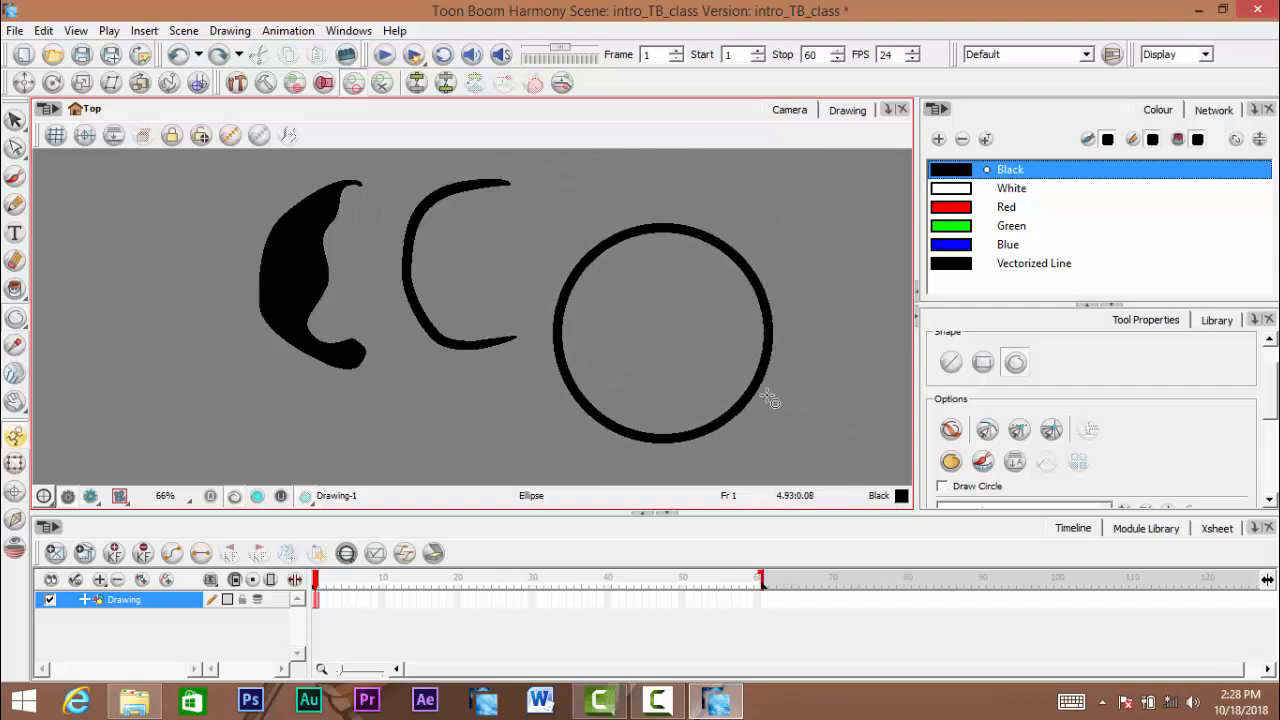
# - Undo the outlined circle, enable Auto Fill for the Ellipse tool, and try a filled circle, undoing it too
pyautogui.click(952, 463)
pyautogui.hotkey('ctrl', 'z')
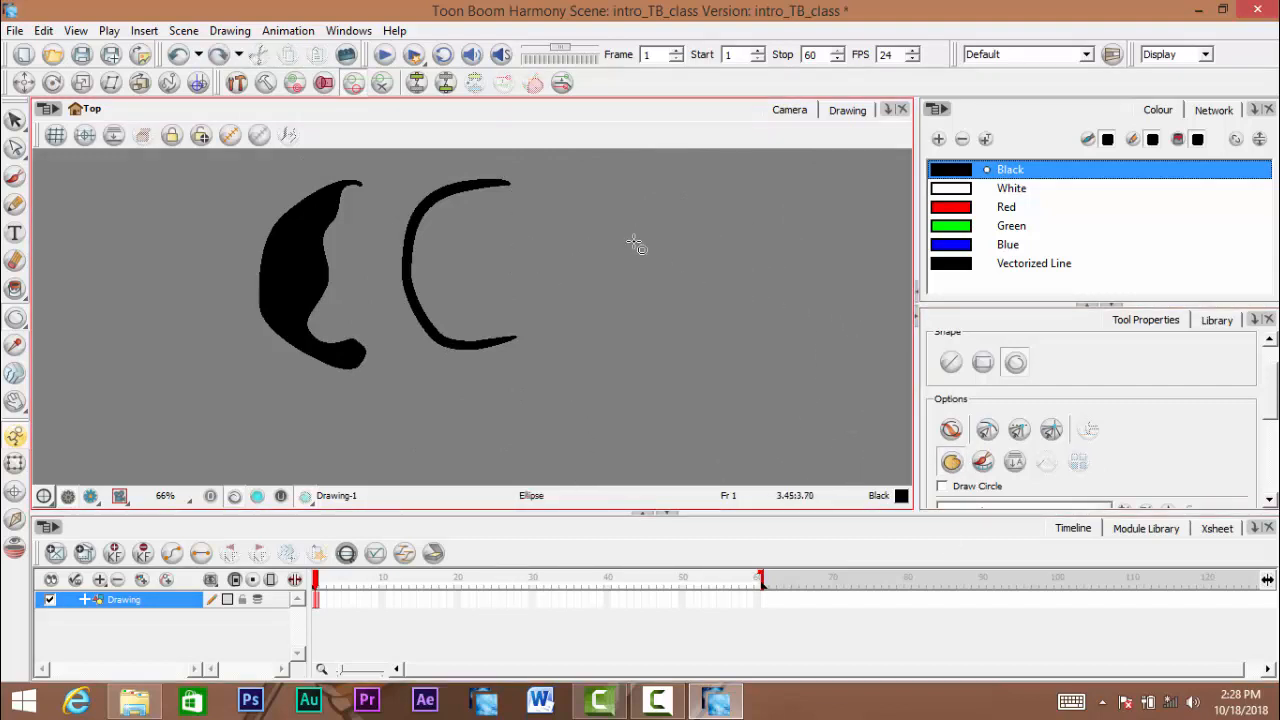
pyautogui.click(952, 467)
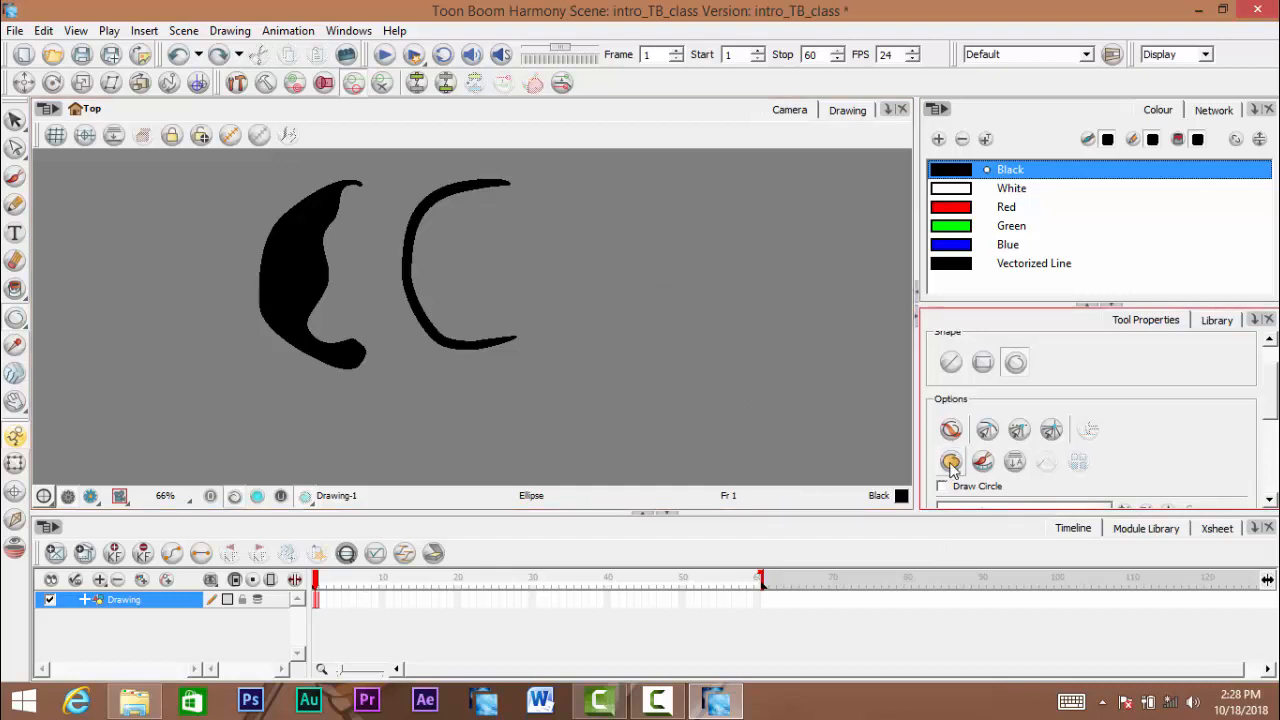
pyautogui.moveTo(560, 198); pyautogui.dragTo(797, 433)
pyautogui.hotkey('ctrl', 'z')
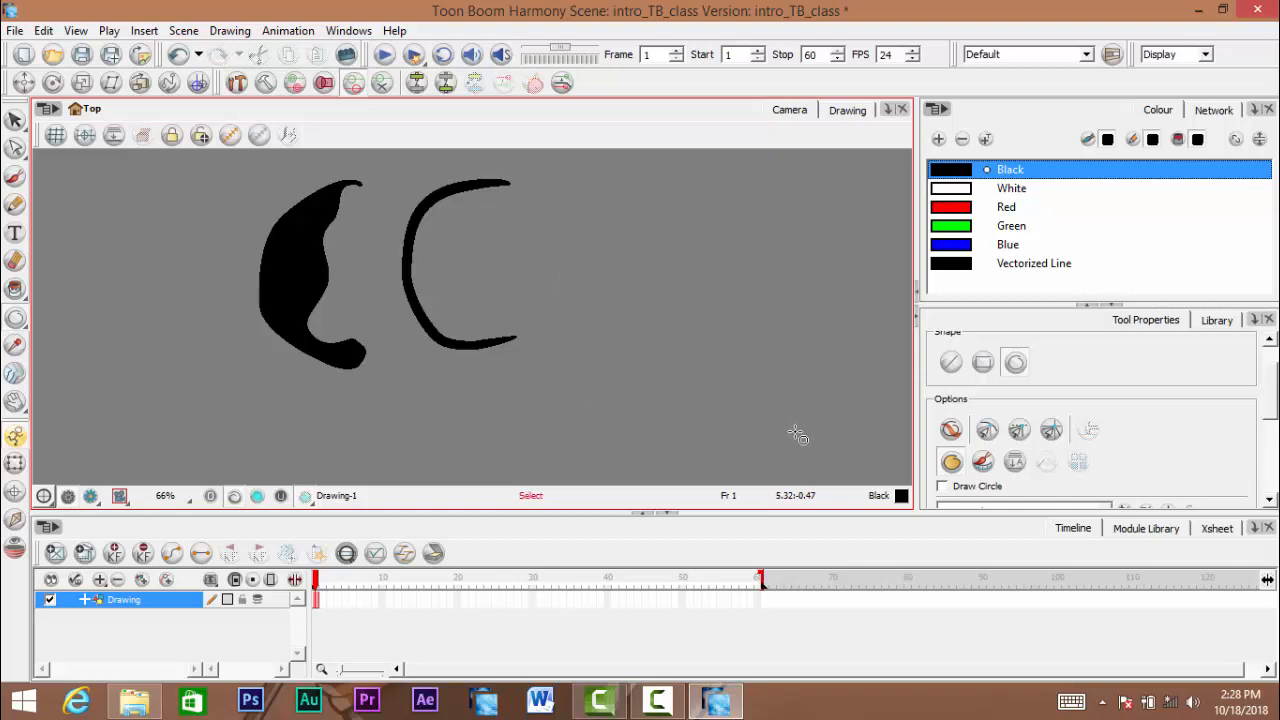
# - Switch the shape tool from Ellipse to Polyline, ready for drawing beside the existing strokes
pyautogui.click(16, 319)
pyautogui.click(76, 383)
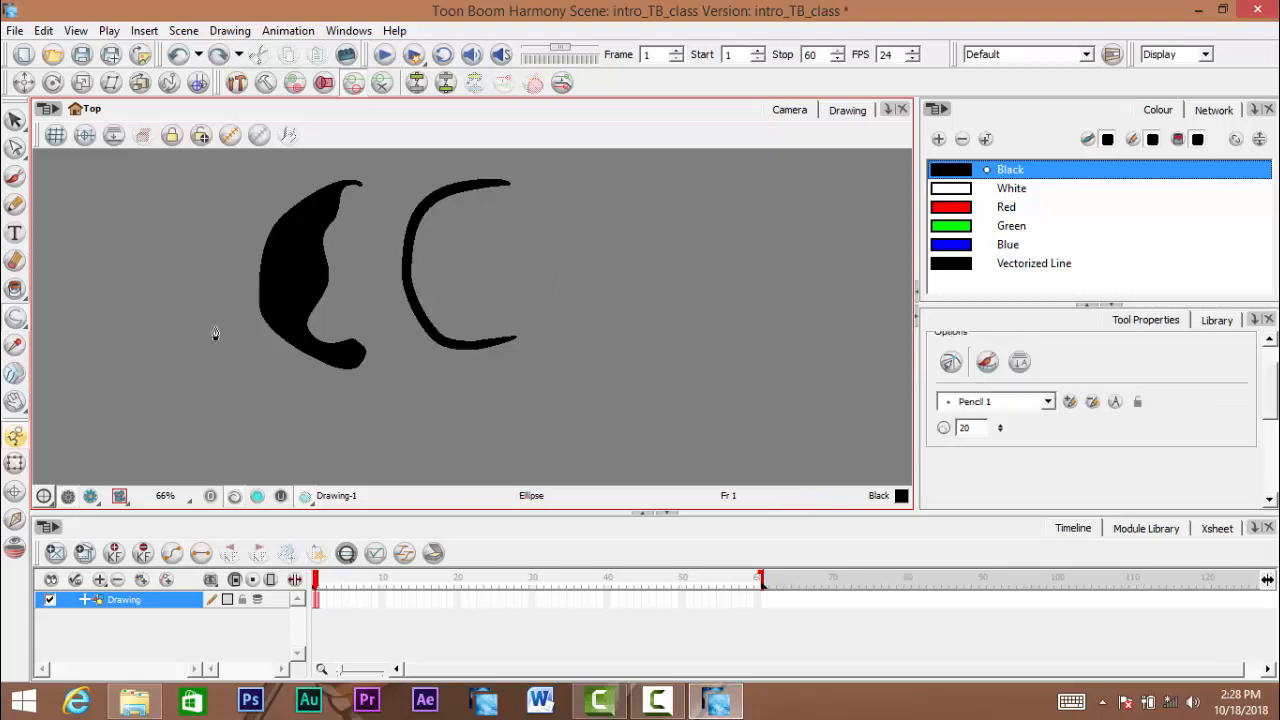
pyautogui.moveTo(543, 250); pyautogui.dragTo(509, 275)
pyautogui.moveTo(564, 205); pyautogui.dragTo(556, 201)
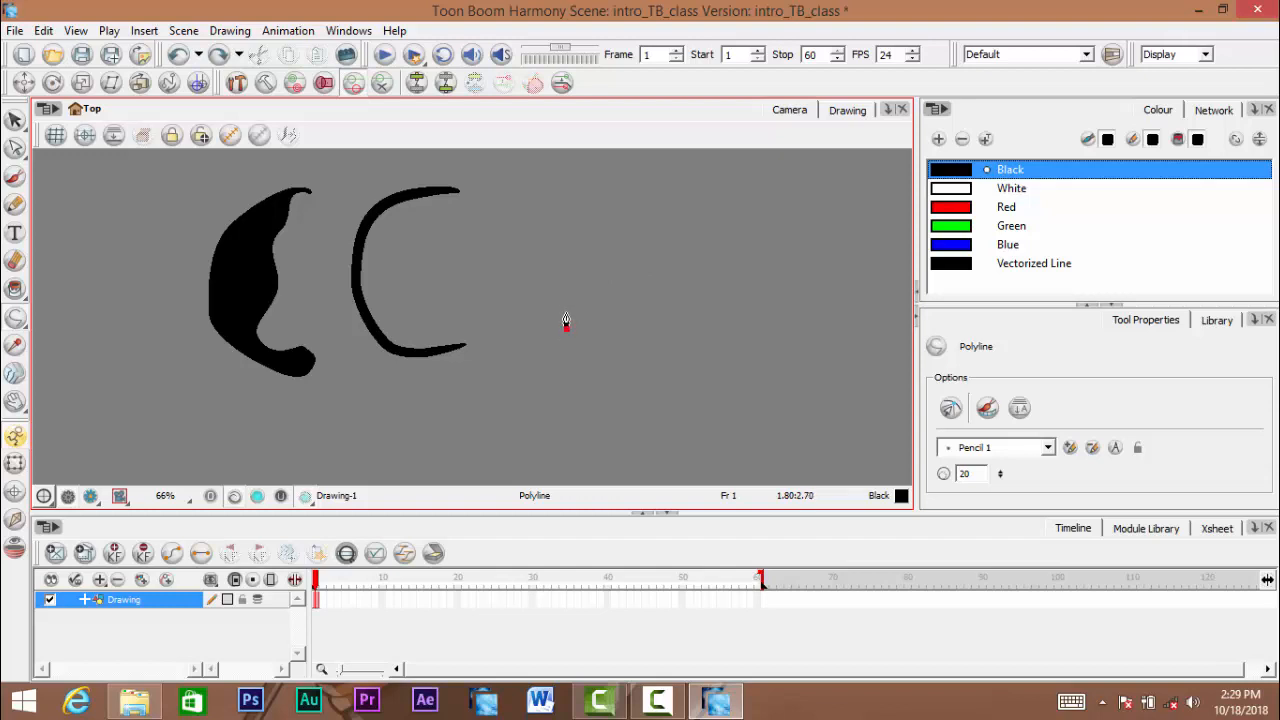
# - Start the polyline in the empty area with a slanted straight segment followed by a horizontal straight segment
pyautogui.click(613, 221)
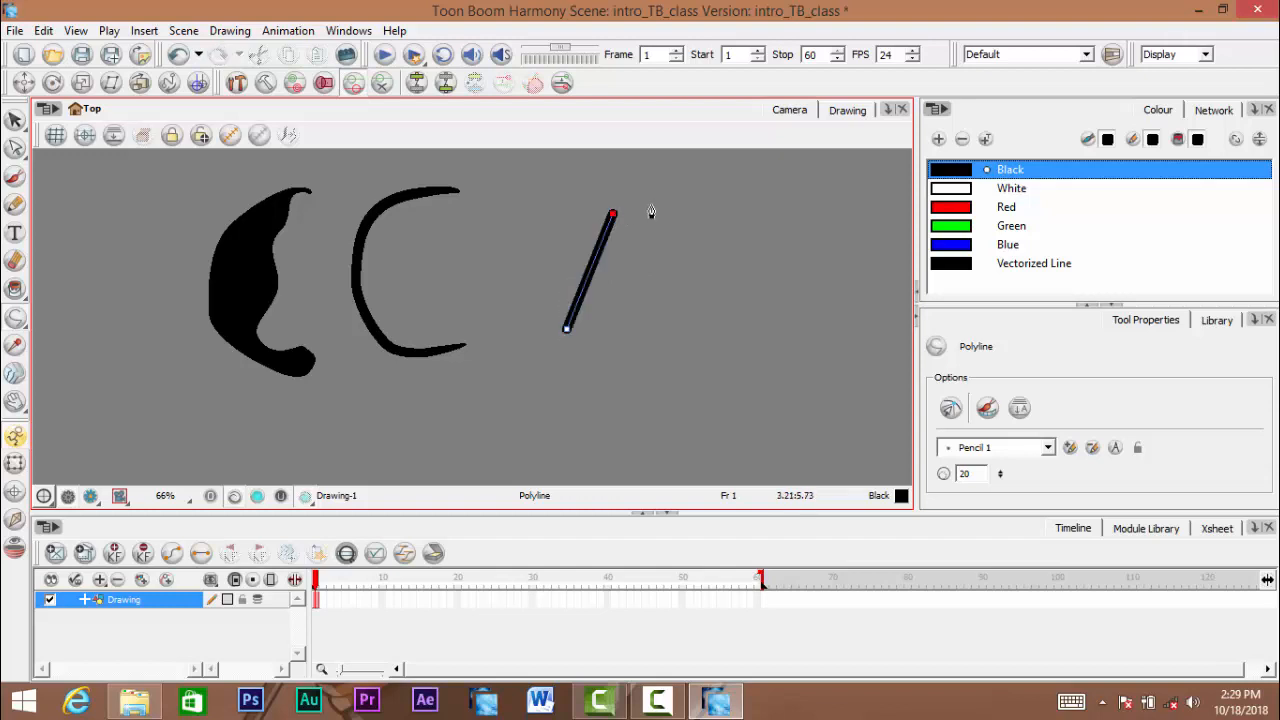
pyautogui.click(757, 219)
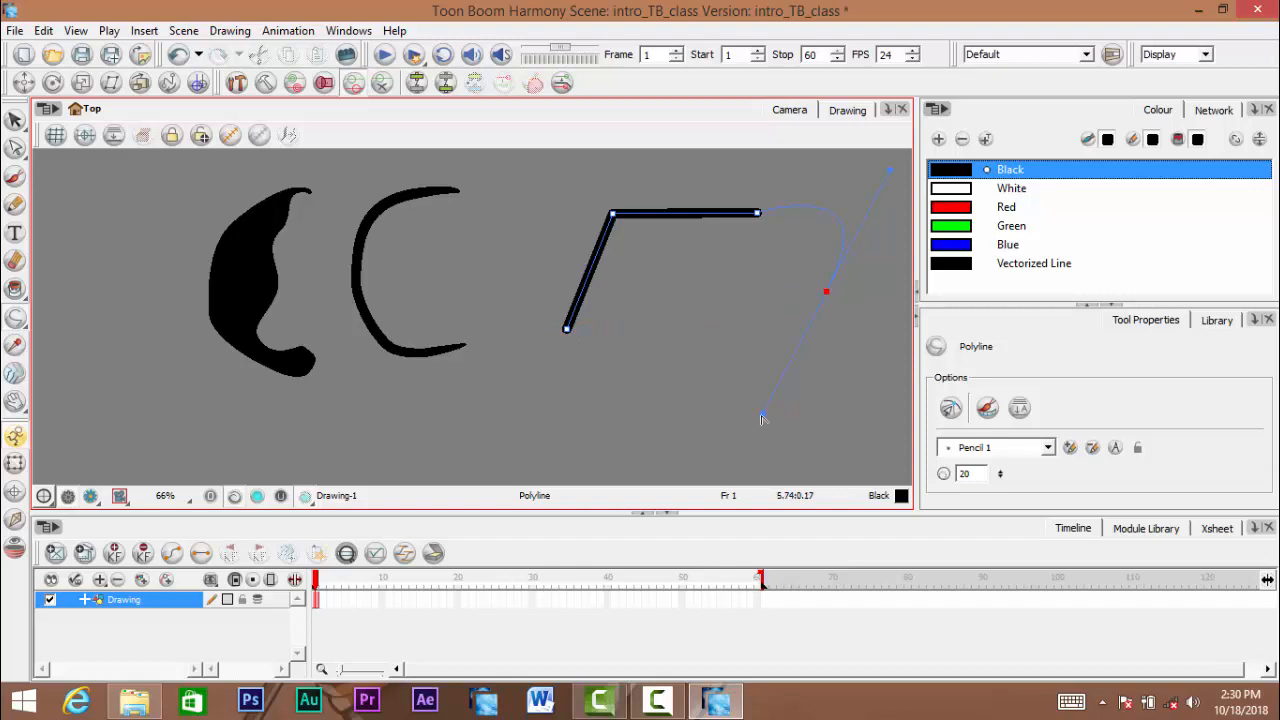
# - Try extending the polyline with a curved end and a wavy closing edge, and undo both segments
pyautogui.moveTo(760, 424); pyautogui.dragTo(760, 424)
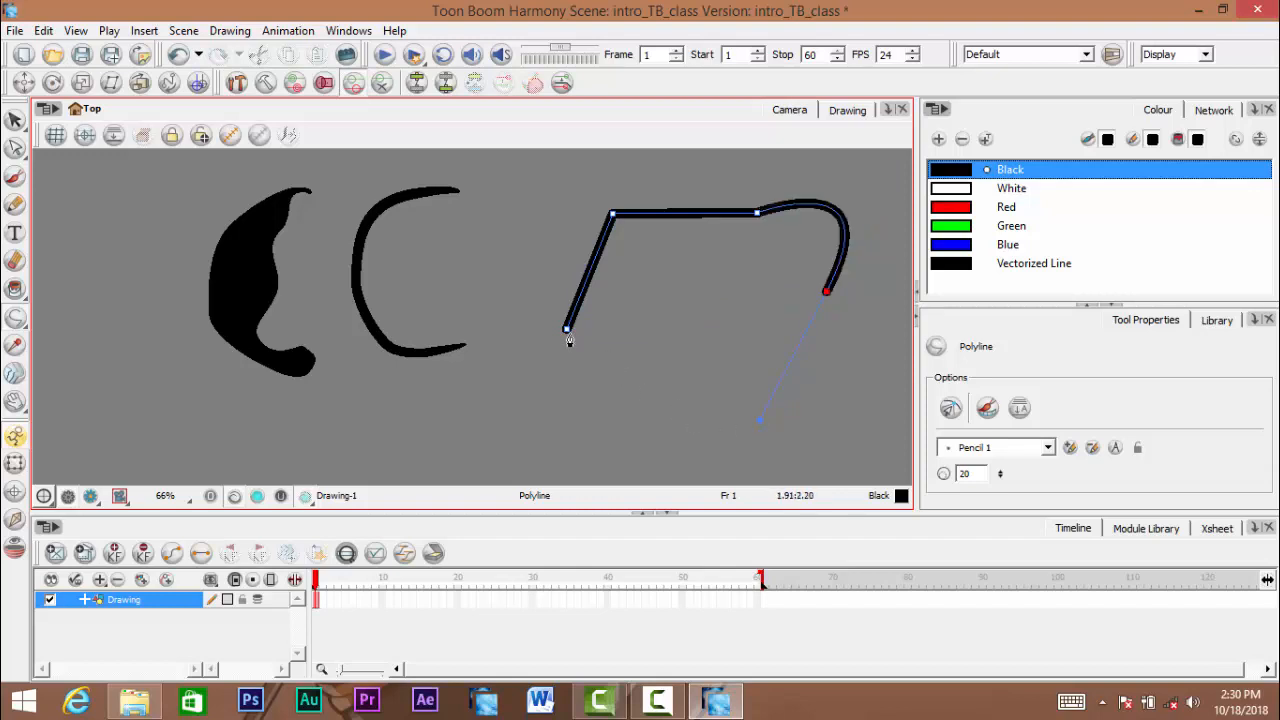
pyautogui.moveTo(566, 331); pyautogui.dragTo(521, 333)
pyautogui.moveTo(611, 416)
pyautogui.mouseDown()
pyautogui.moveTo(476, 402)
pyautogui.moveTo(350, 416)
pyautogui.moveTo(313, 434)
pyautogui.mouseUp()
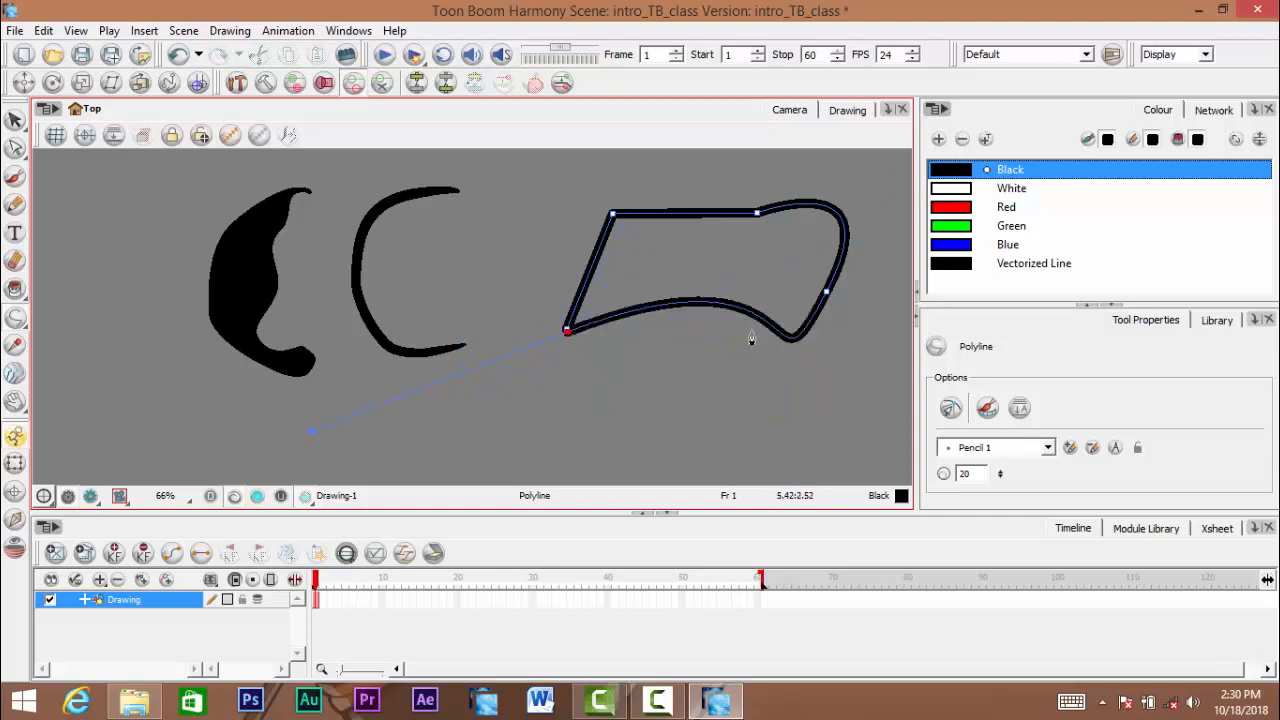
pyautogui.hotkey('ctrl', 'z')
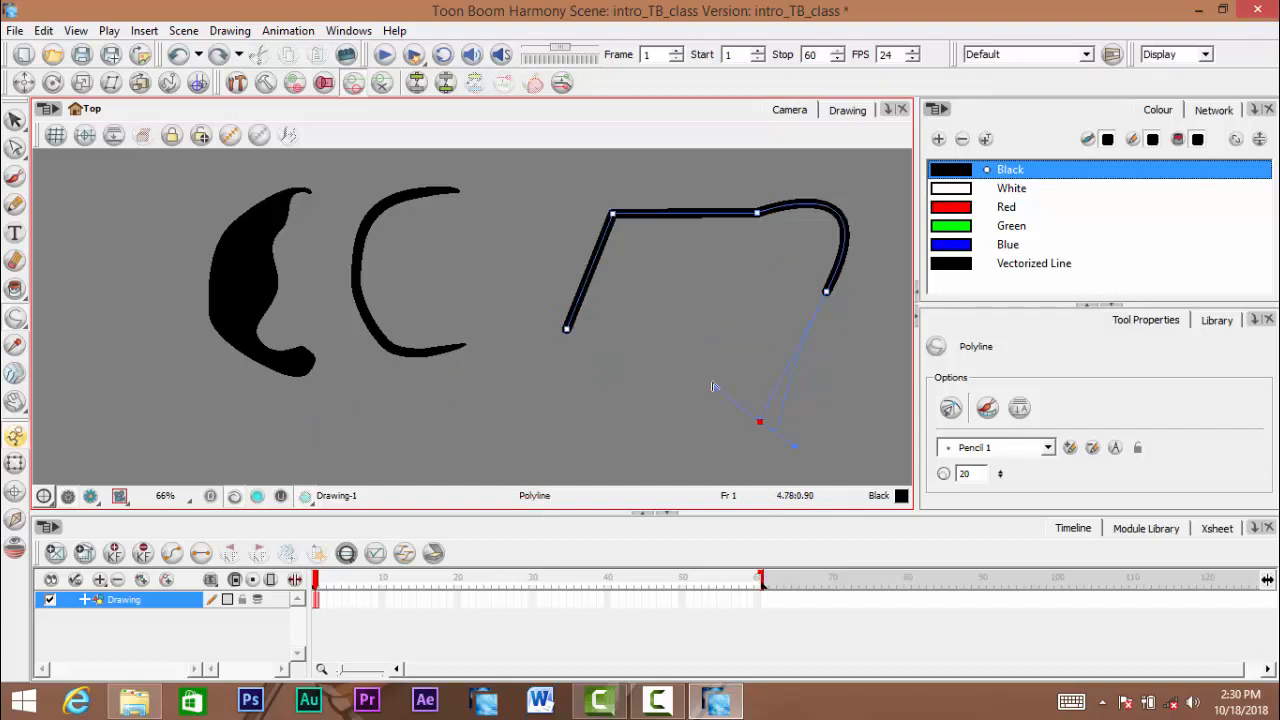
pyautogui.hotkey('ctrl', 'z')
pyautogui.hotkey('ctrl', 'z')
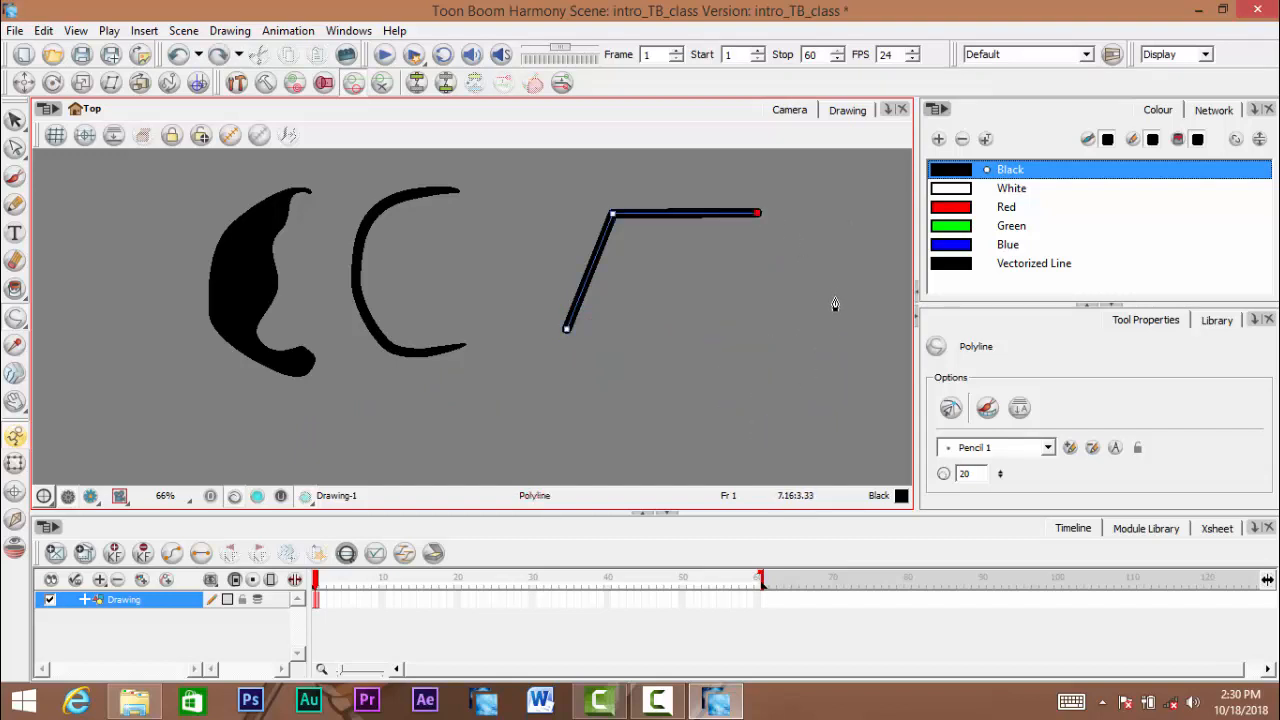
# - Try other curve shapes after the horizontal segment, undoing each attempt
pyautogui.moveTo(821, 340); pyautogui.dragTo(821, 338)
pyautogui.hotkey('ctrl', 'z')
pyautogui.hotkey('ctrl', 'shift', 'z')
pyautogui.hotkey('ctrl', 'z')
pyautogui.moveTo(843, 346); pyautogui.dragTo(843, 347)
pyautogui.hotkey('ctrl', 'z')
# - Add a rounded curved segment after the horizontal one and return to the starting point with a straight lower edge
pyautogui.moveTo(831, 300); pyautogui.dragTo(820, 349)
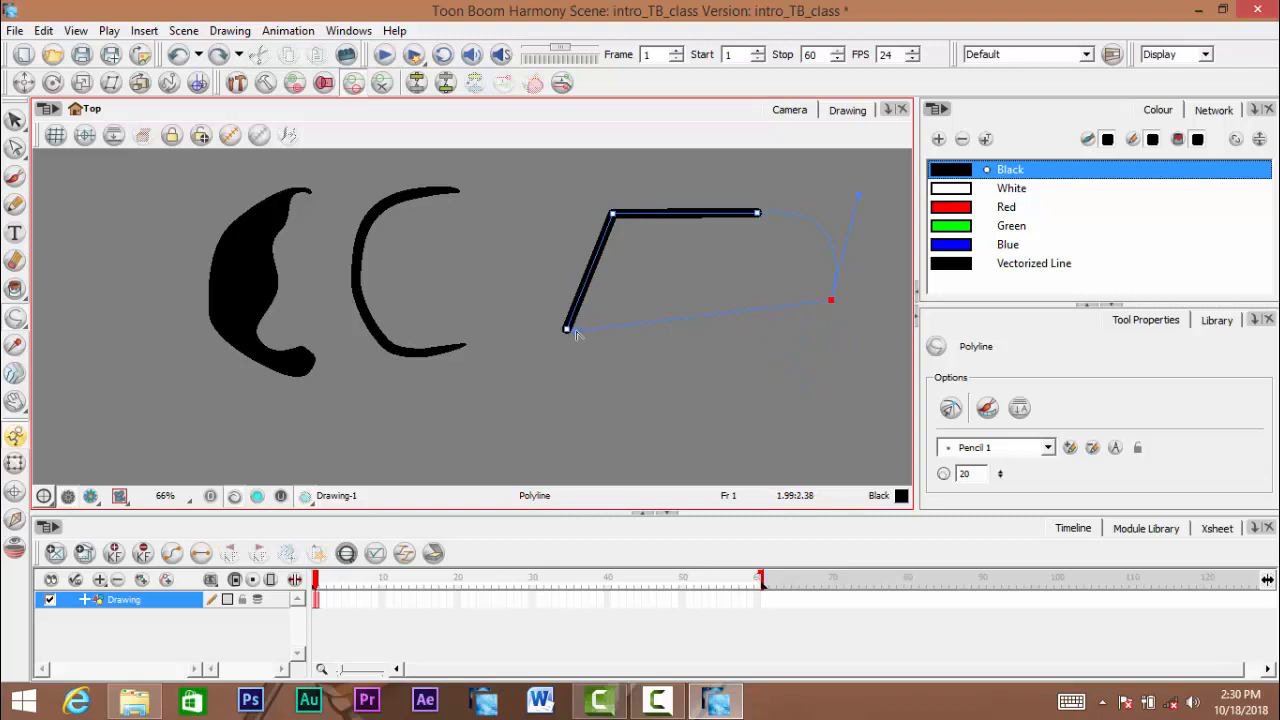
pyautogui.moveTo(593, 331); pyautogui.dragTo(593, 330)
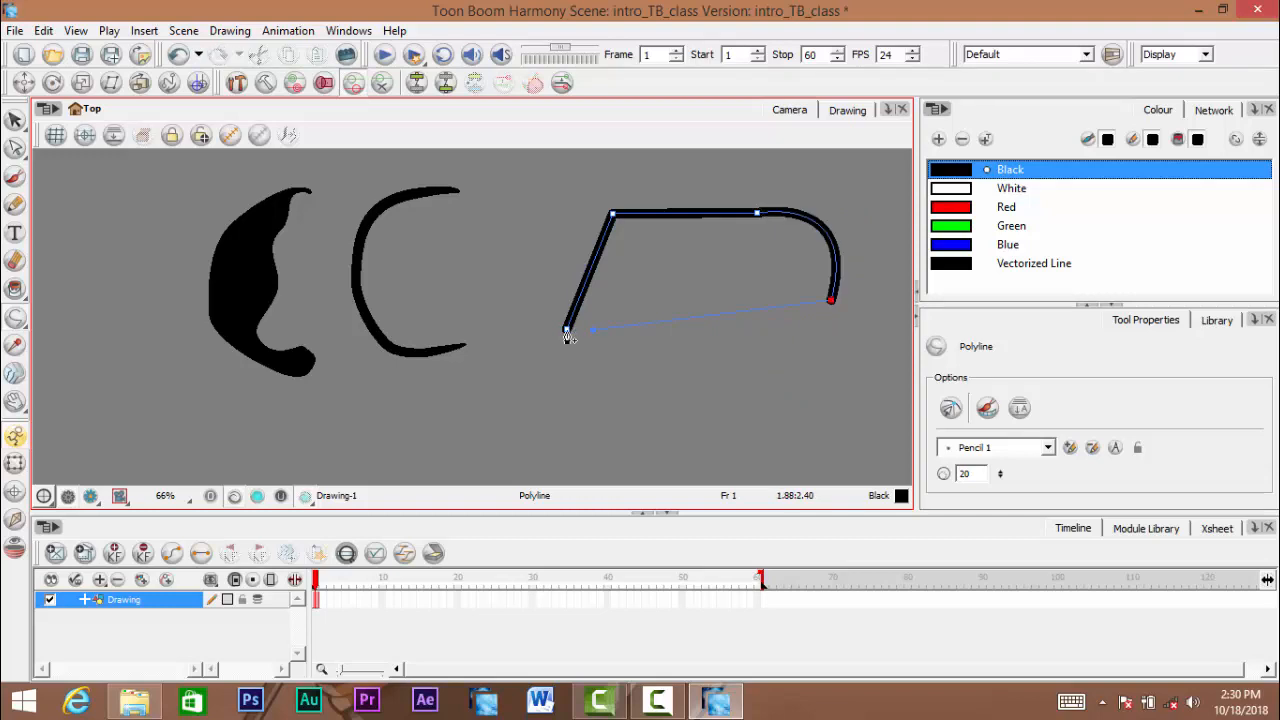
pyautogui.click(567, 331)
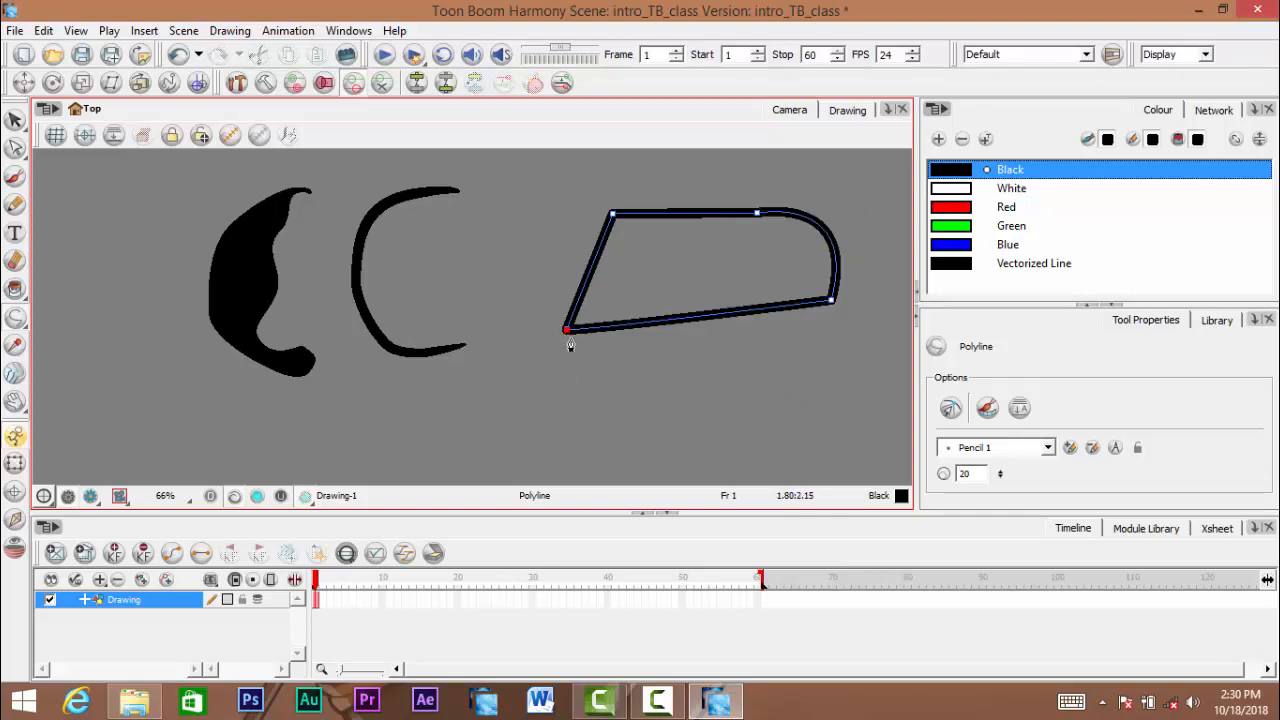
# - Close the small gap at the polyline's starting corner by joining its last point to the first point
pyautogui.scroll(2, 573, 343)
pyautogui.scroll(10, 573, 343)
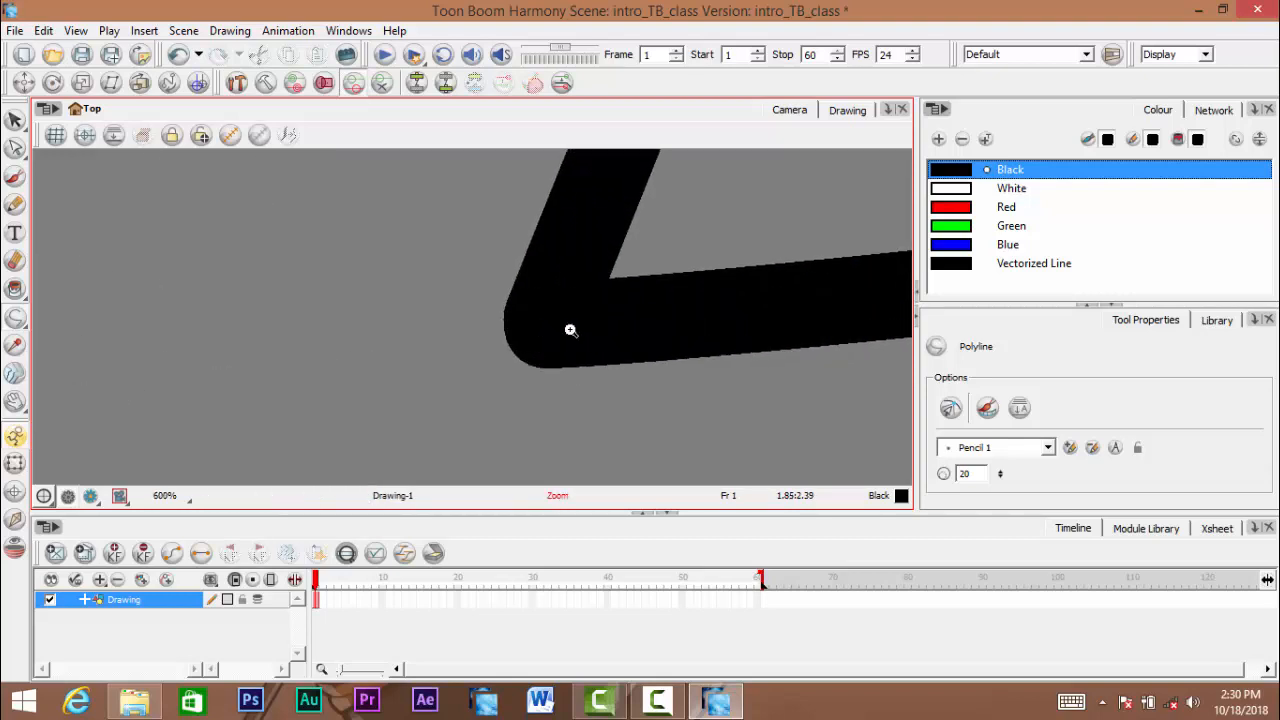
pyautogui.press('space')
pyautogui.moveTo(429, 326); pyautogui.dragTo(469, 407)
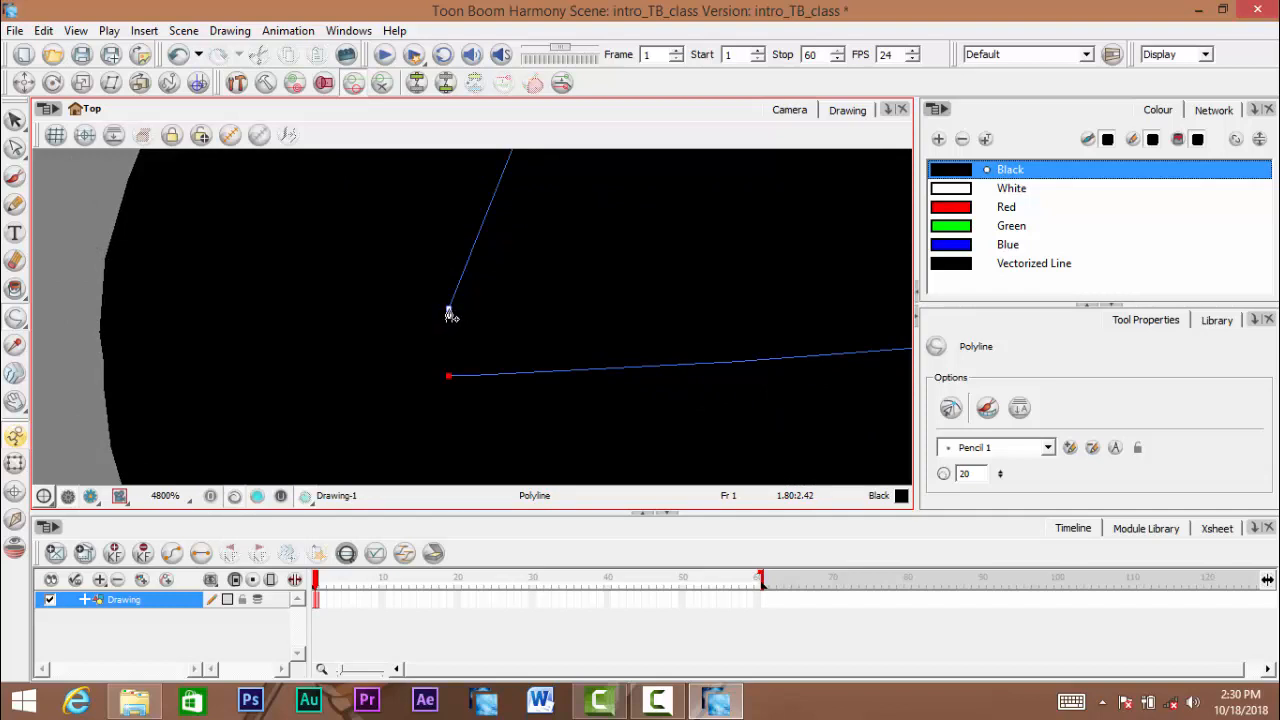
pyautogui.click(449, 312)
pyautogui.scroll(-9, 477, 375)
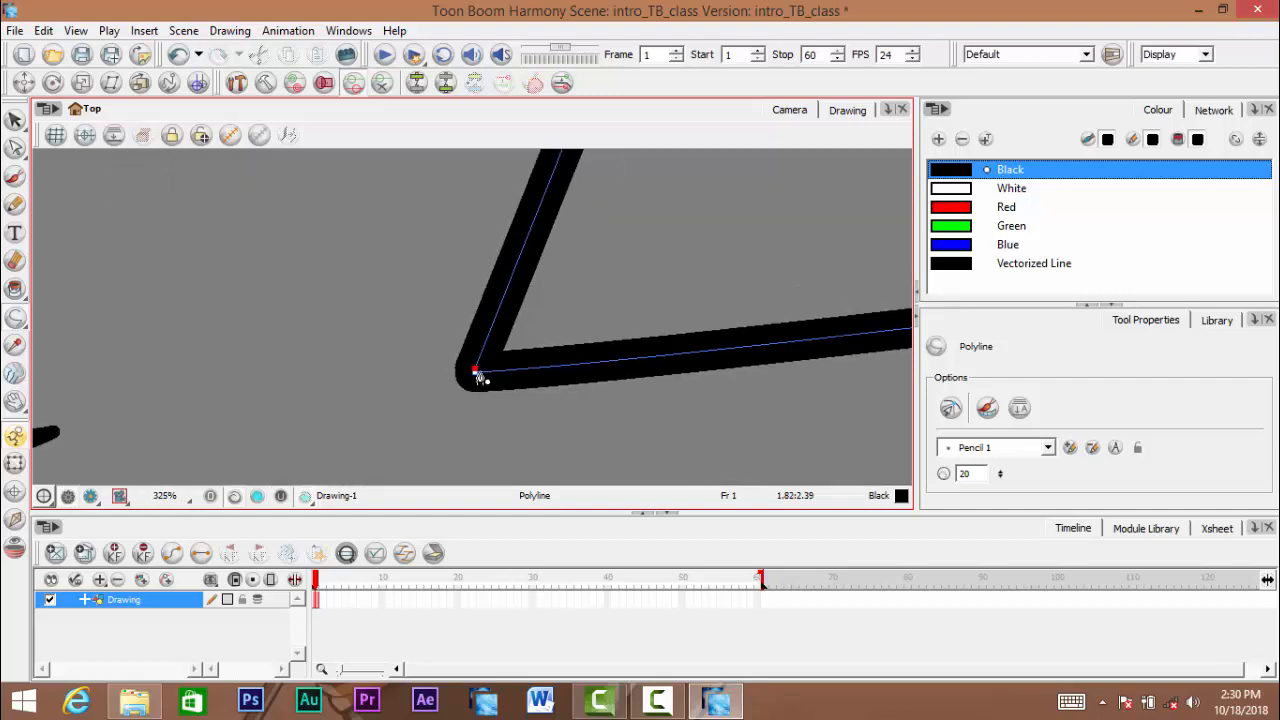
# - Try adding an extra straight segment from the closed corner below the shape, and undo it
pyautogui.scroll(-4, 490, 400)
pyautogui.click(588, 430)
pyautogui.press('space')
pyautogui.moveTo(661, 418); pyautogui.dragTo(651, 372)
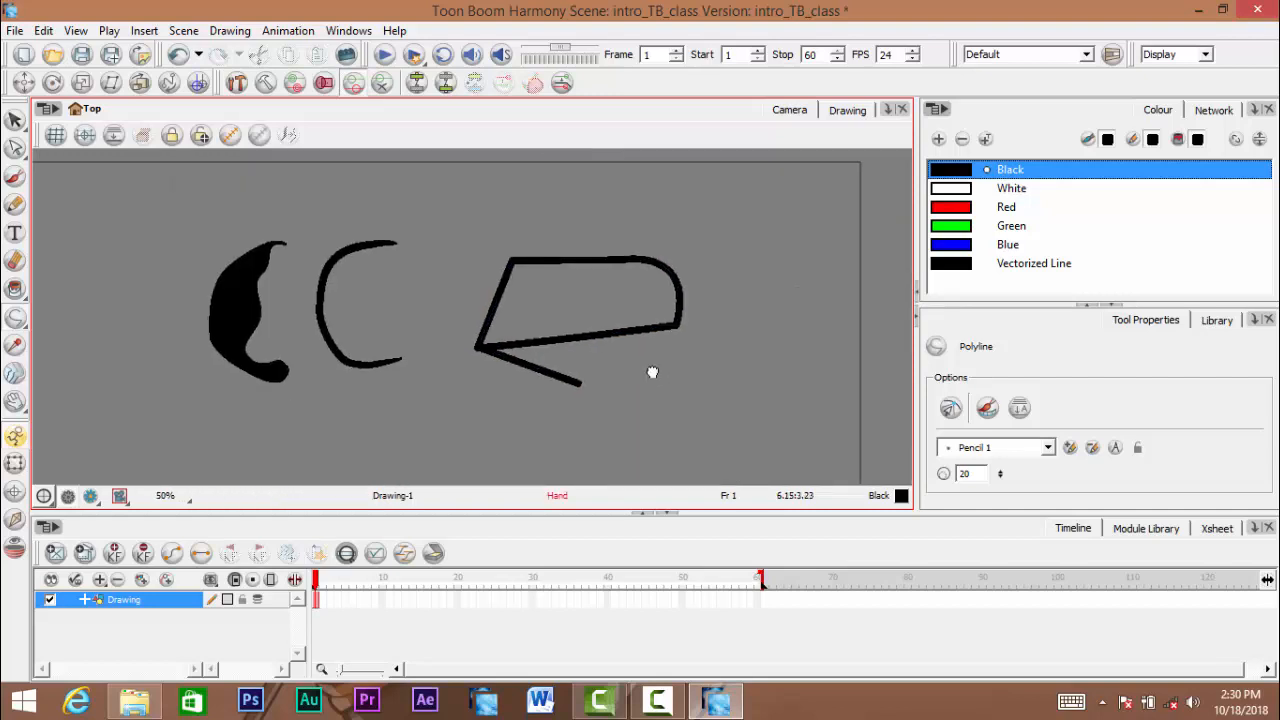
pyautogui.hotkey('ctrl', 'z')
pyautogui.scroll(4, 582, 383)
pyautogui.scroll(-4, 525, 320)
pyautogui.press('space')
pyautogui.moveTo(523, 314); pyautogui.dragTo(576, 393)
pyautogui.scroll(5, 547, 361)
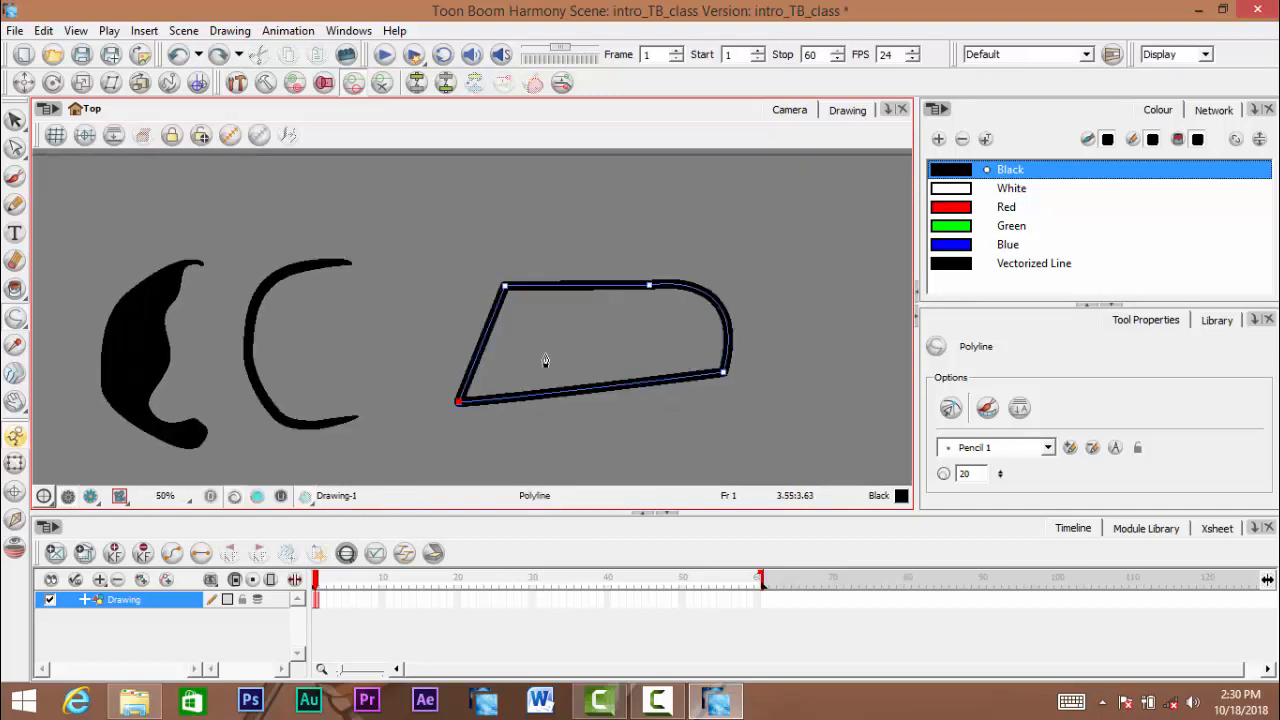
pyautogui.scroll(-4, 546, 361)
pyautogui.scroll(-3, 545, 361)
pyautogui.press('space')
pyautogui.moveTo(529, 340); pyautogui.dragTo(553, 264)
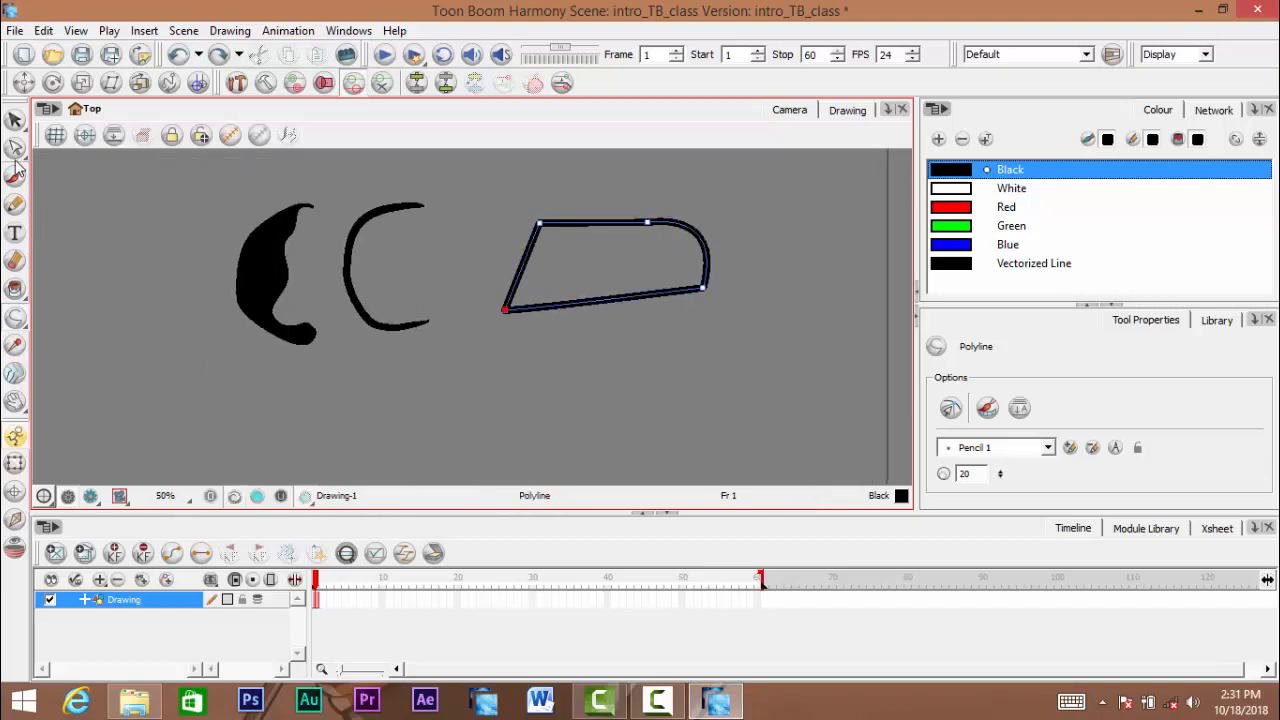
pyautogui.moveTo(383, 268); pyautogui.dragTo(335, 299)
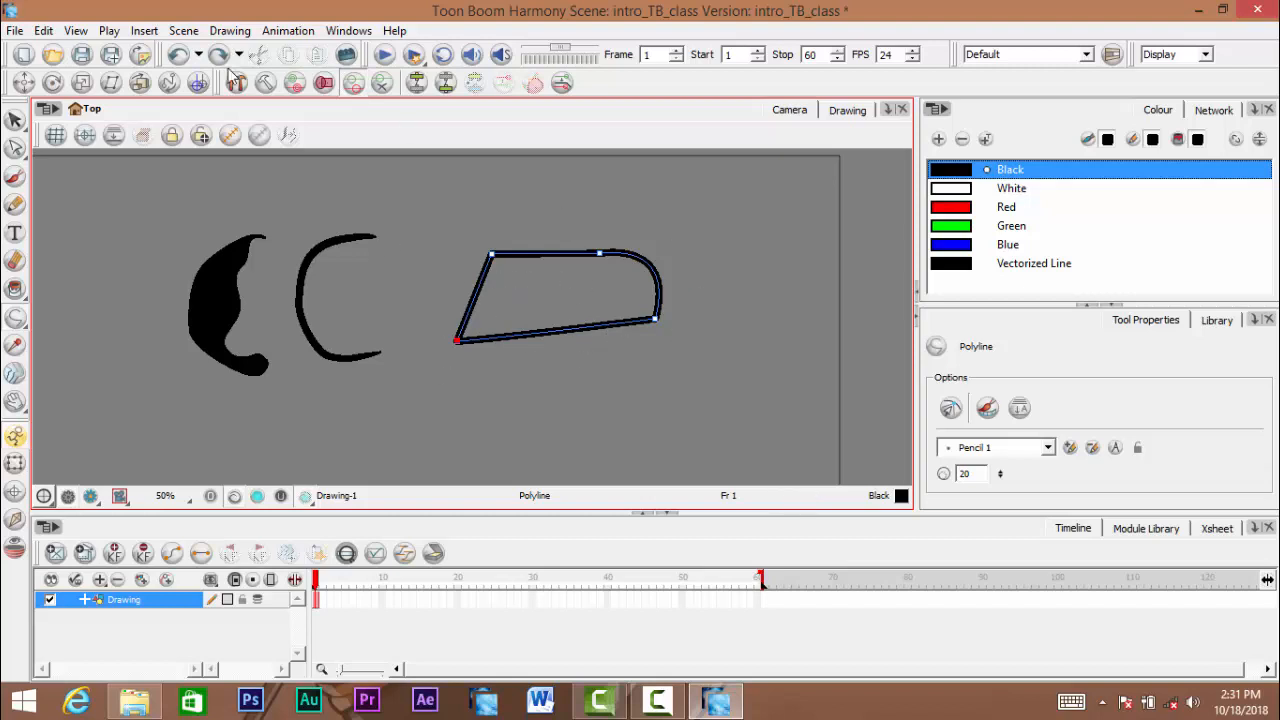
# - Select the whole closed polyline with the Select tool, try moving it up toward the strokes, and undo the move
pyautogui.click(16, 120)
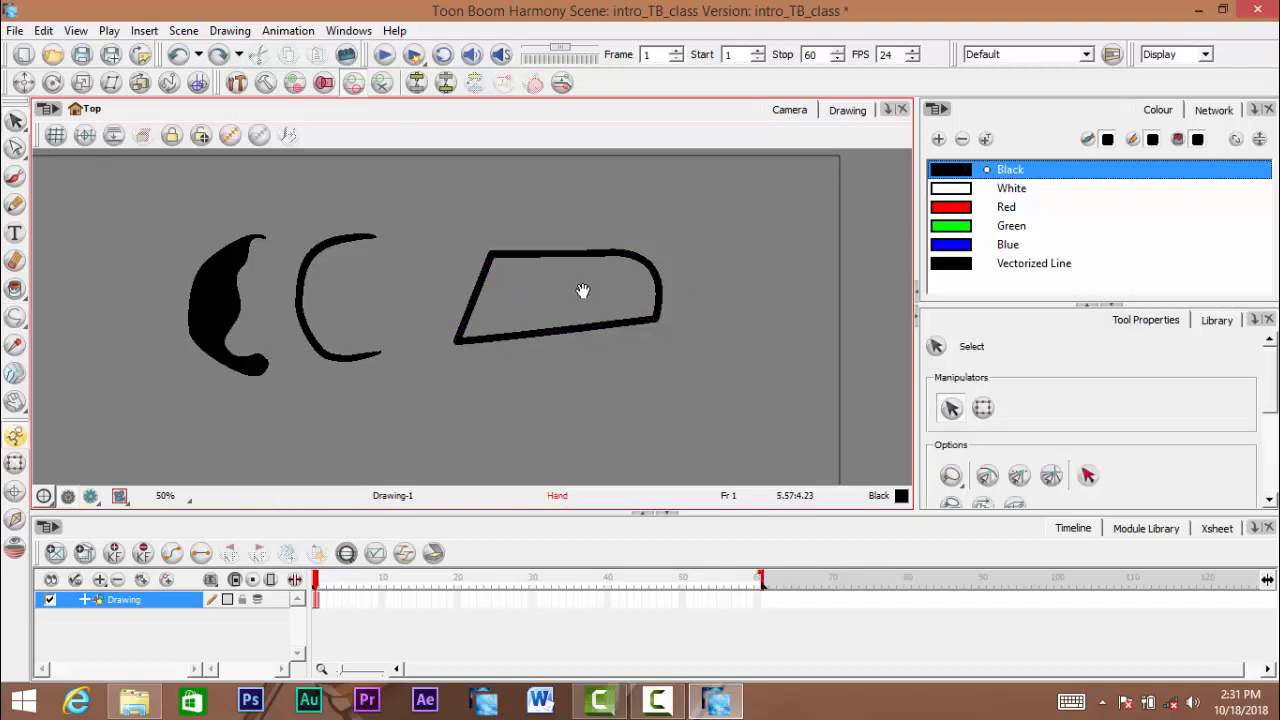
pyautogui.moveTo(557, 151); pyautogui.dragTo(590, 458)
pyautogui.press('space')
pyautogui.moveTo(631, 420); pyautogui.dragTo(647, 424)
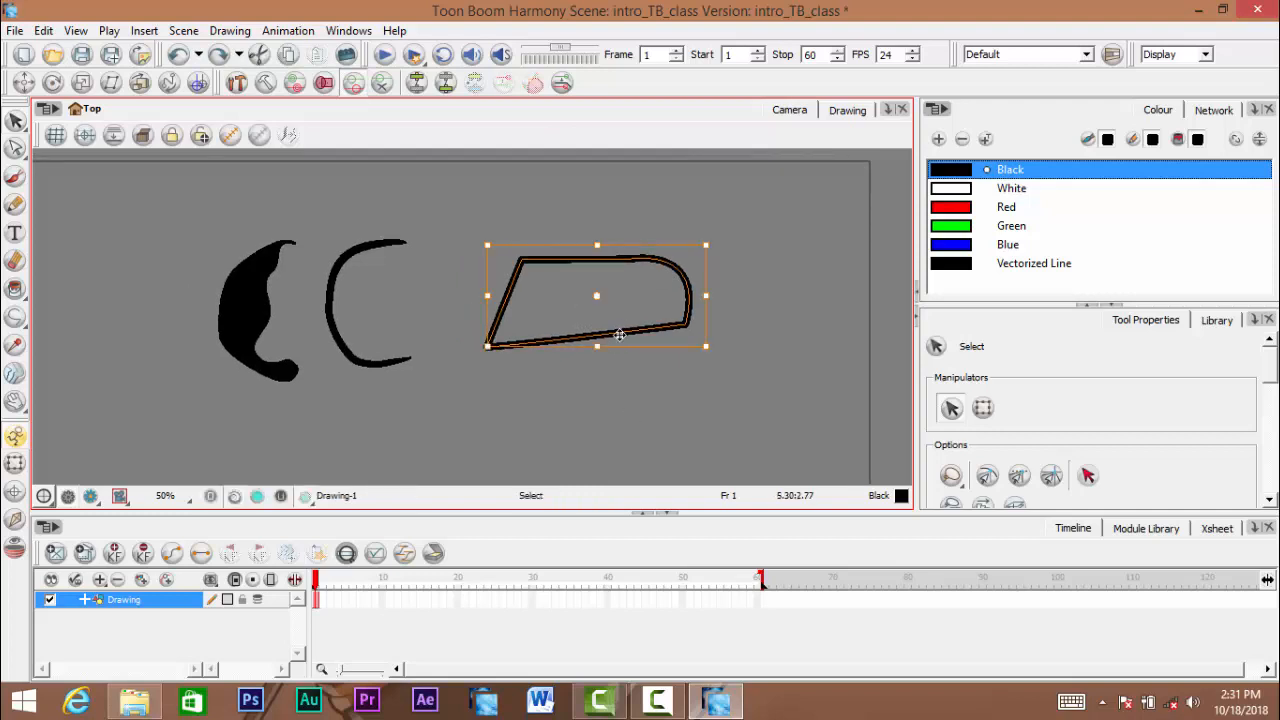
pyautogui.moveTo(614, 331); pyautogui.dragTo(575, 284)
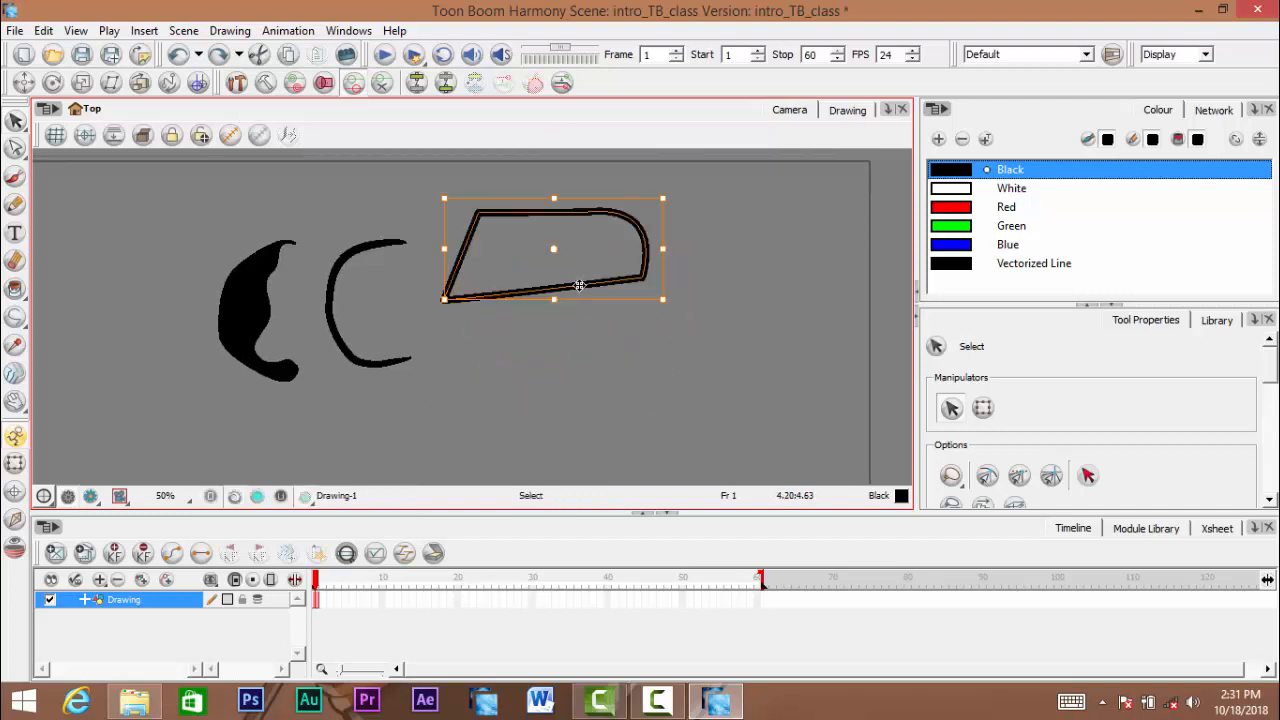
pyautogui.hotkey('ctrl', 'z')
pyautogui.moveTo(15, 316); pyautogui.dragTo(78, 357)
pyautogui.click(16, 182)
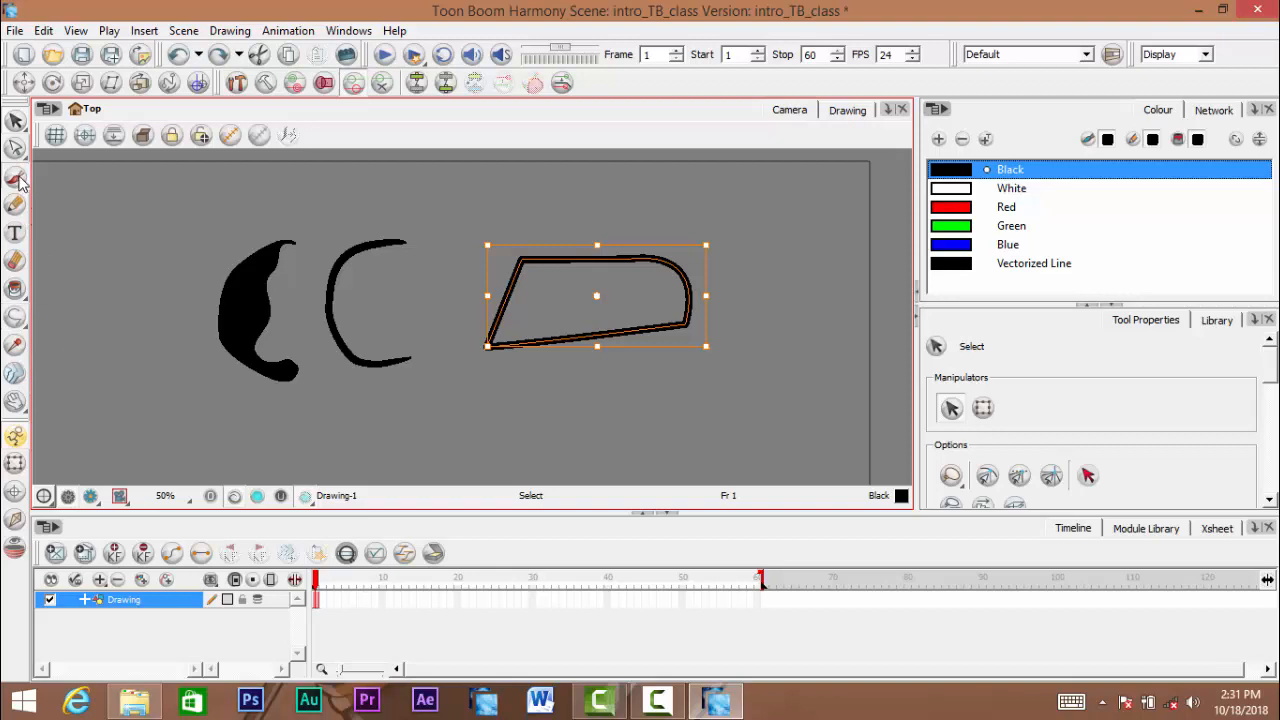
pyautogui.click(15, 316)
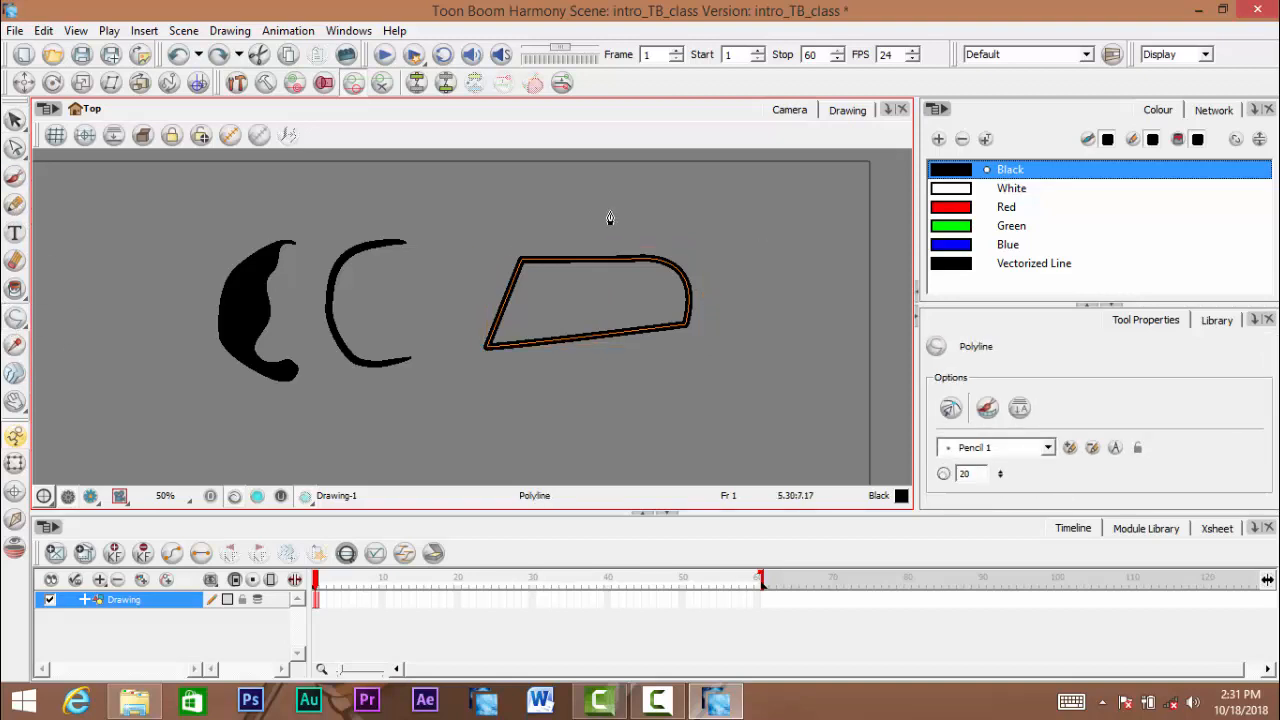
pyautogui.click(15, 119)
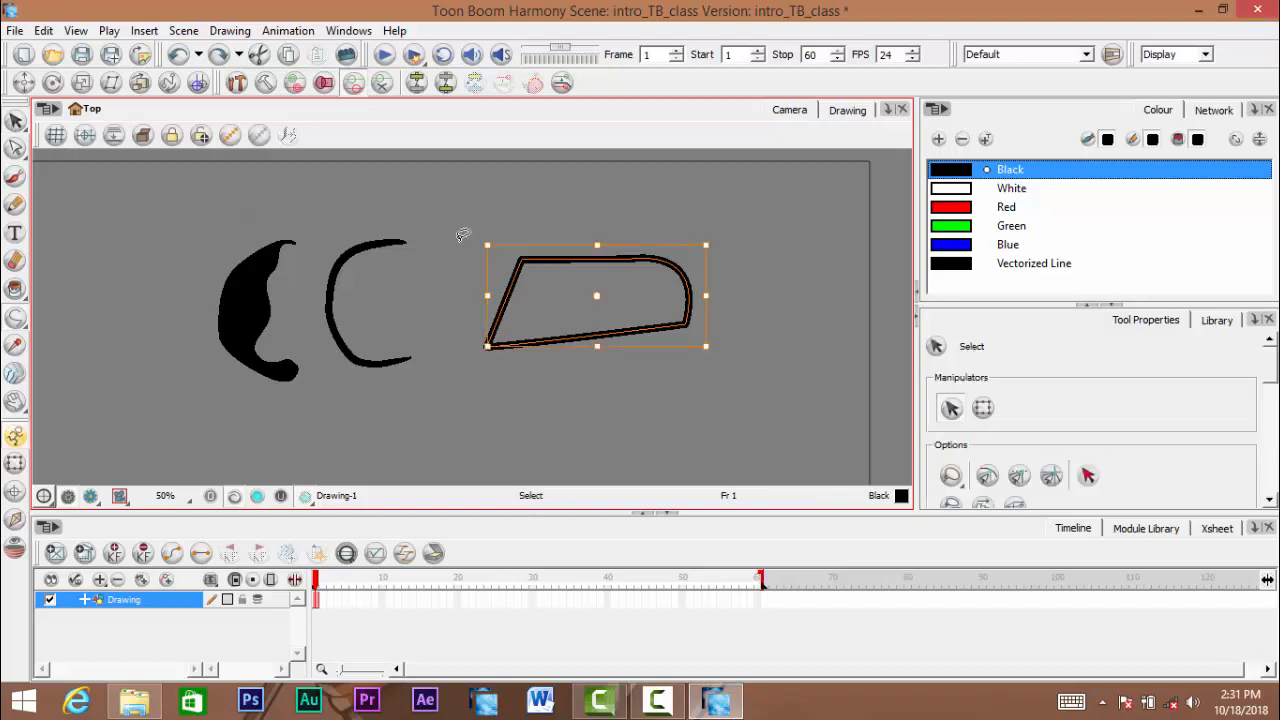
pyautogui.click(654, 200)
# - Select the polyline shape's slanted and top lines, and agree to save the scene at the reminder
pyautogui.scroll(4, 637, 228)
pyautogui.moveTo(612, 222); pyautogui.dragTo(624, 450)
pyautogui.moveTo(600, 340); pyautogui.dragTo(626, 260)
pyautogui.click(597, 369)
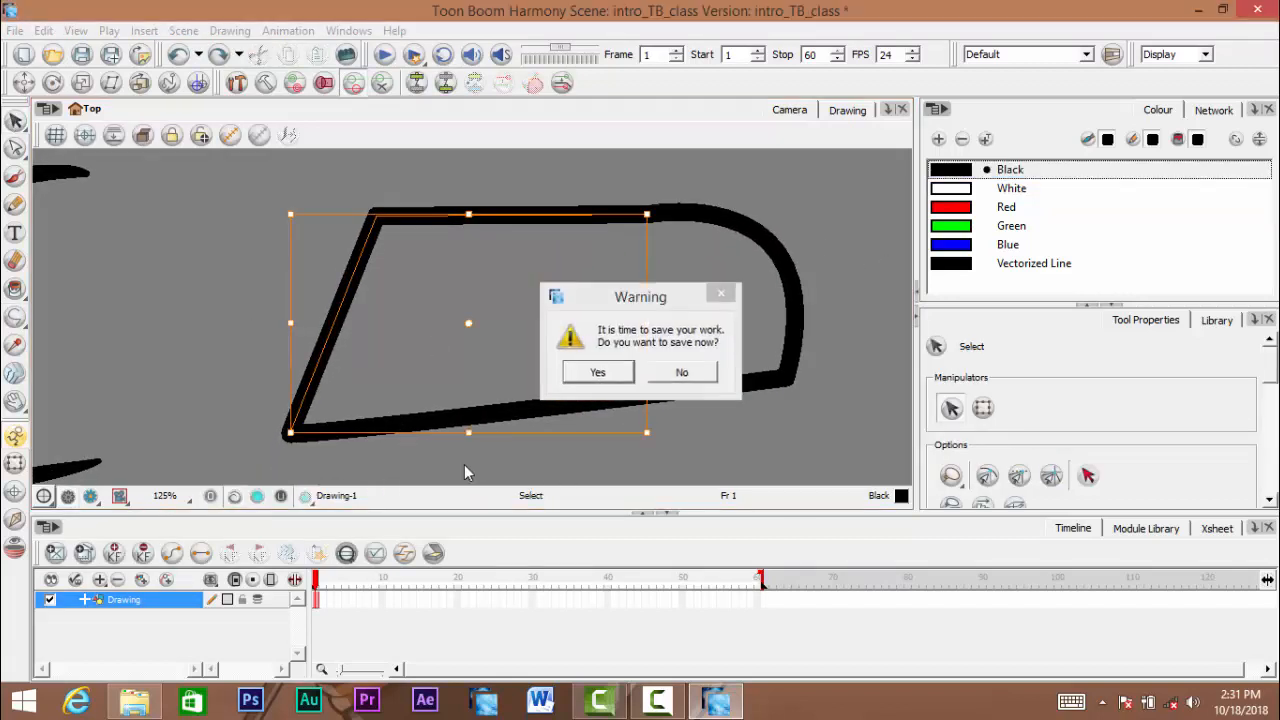
# - Select different parts of the polyline shape in turn to examine which of its lines are separate pieces
pyautogui.click(577, 184)
pyautogui.scroll(-1, 577, 182)
pyautogui.click(667, 350)
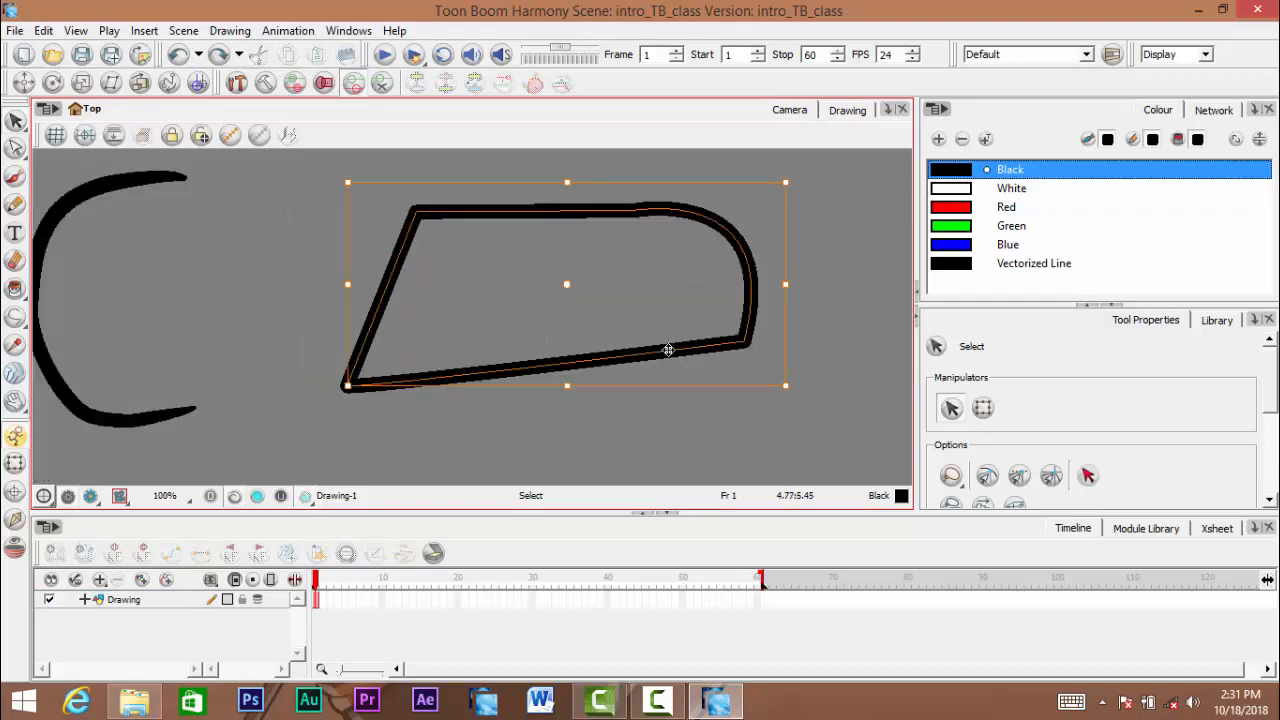
pyautogui.press('space')
pyautogui.moveTo(667, 365); pyautogui.dragTo(665, 383)
pyautogui.moveTo(323, 249); pyautogui.dragTo(495, 268)
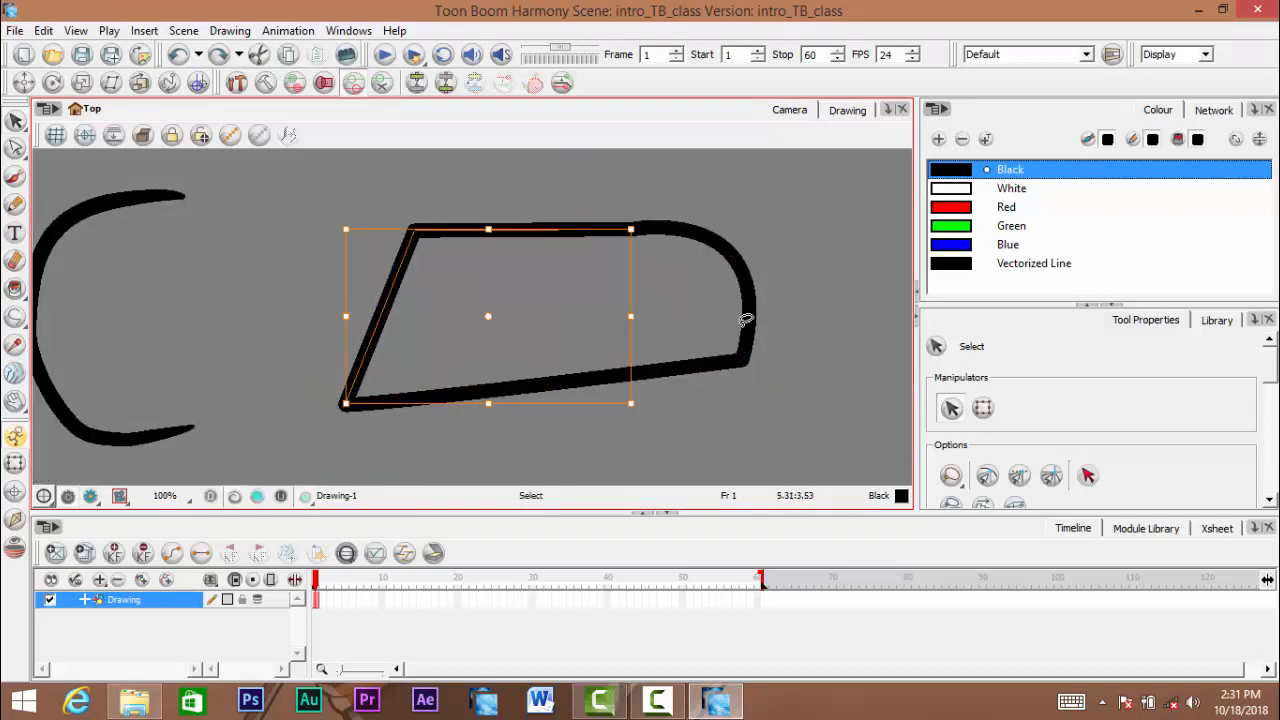
pyautogui.click(835, 319)
pyautogui.moveTo(835, 319); pyautogui.dragTo(500, 329)
pyautogui.click(509, 319)
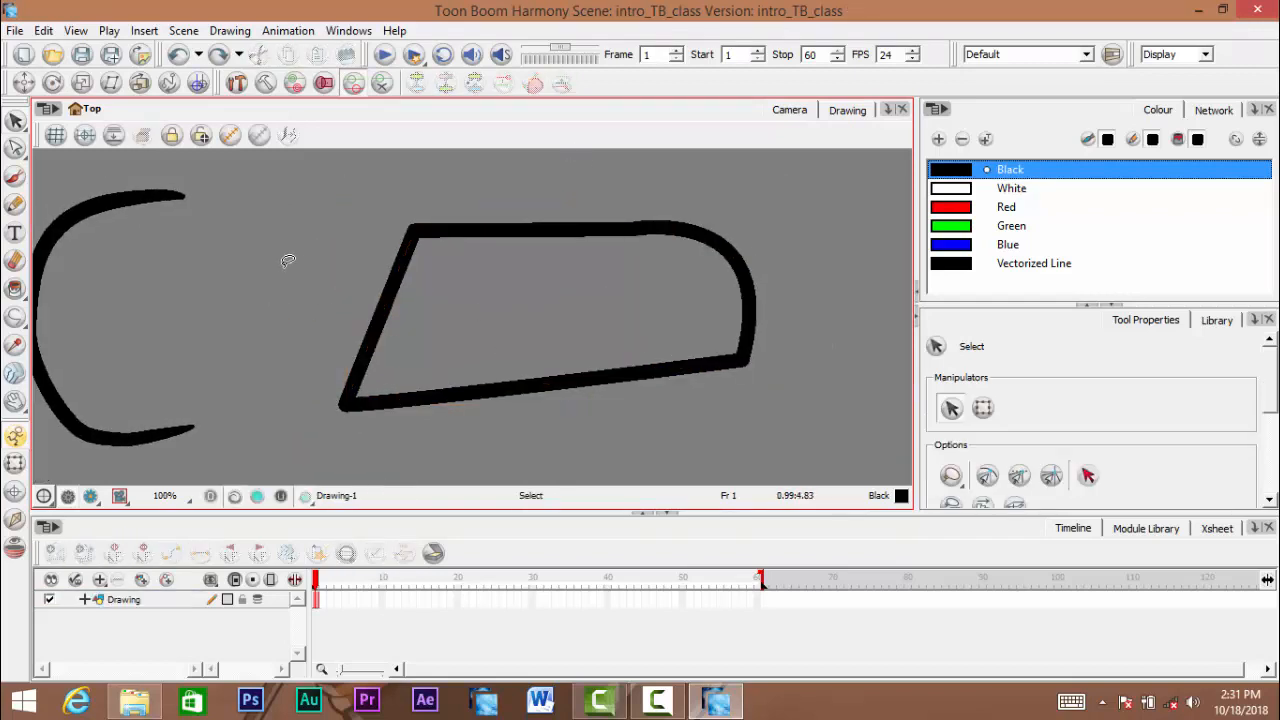
pyautogui.moveTo(289, 260); pyautogui.dragTo(470, 288)
pyautogui.moveTo(795, 278); pyautogui.dragTo(634, 322)
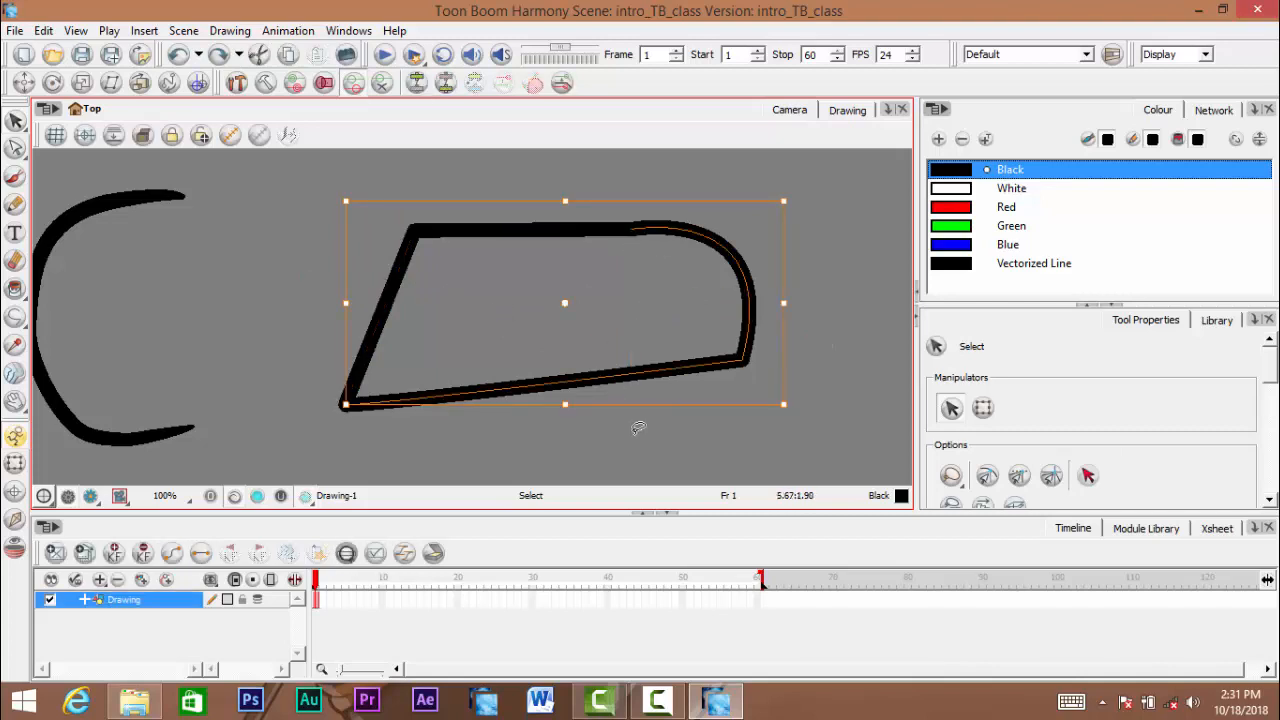
pyautogui.click(637, 428)
# - Select the entire polyline shape and merge its pencil lines
pyautogui.scroll(-3, 636, 427)
pyautogui.press('space')
pyautogui.moveTo(633, 376)
pyautogui.mouseDown()
pyautogui.moveTo(621, 289)
pyautogui.moveTo(660, 338)
pyautogui.mouseUp()
pyautogui.scroll(3, 625, 317)
pyautogui.press('space')
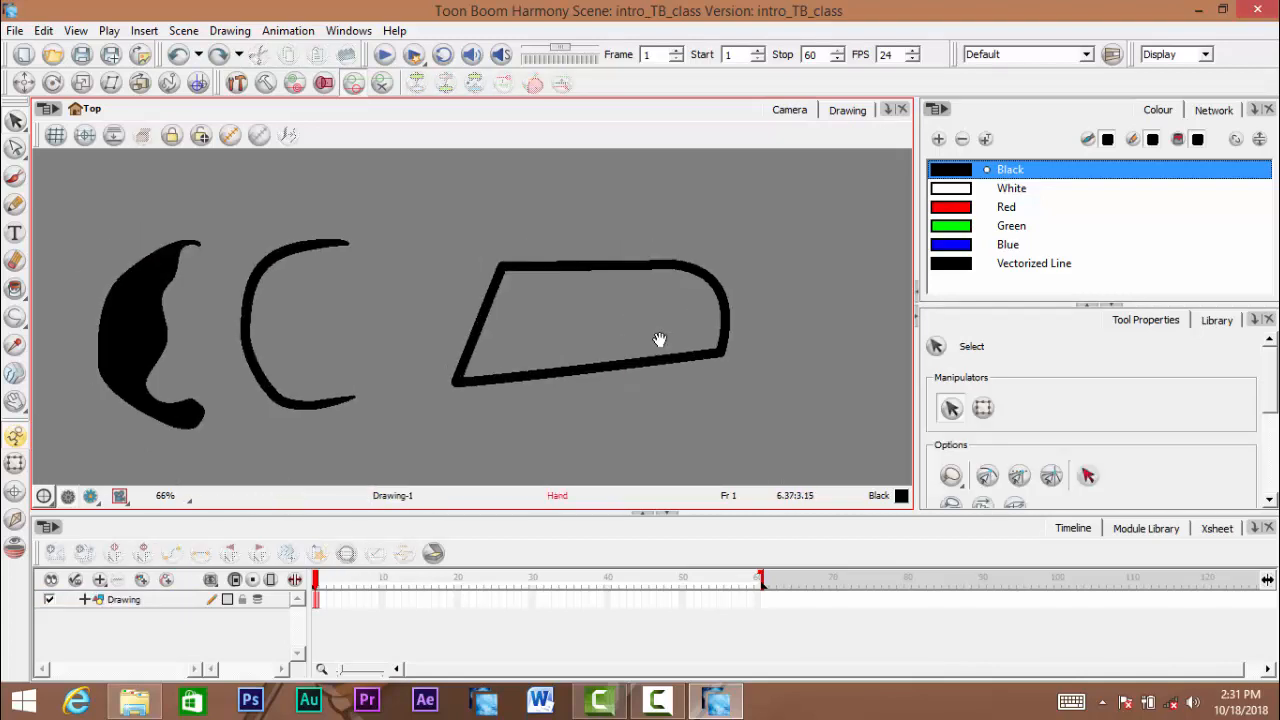
pyautogui.moveTo(448, 290); pyautogui.dragTo(517, 289)
pyautogui.moveTo(576, 201)
pyautogui.mouseDown()
pyautogui.moveTo(711, 212)
pyautogui.moveTo(773, 328)
pyautogui.moveTo(611, 408)
pyautogui.moveTo(508, 355)
pyautogui.mouseUp()
pyautogui.scroll(-5, 1176, 422)
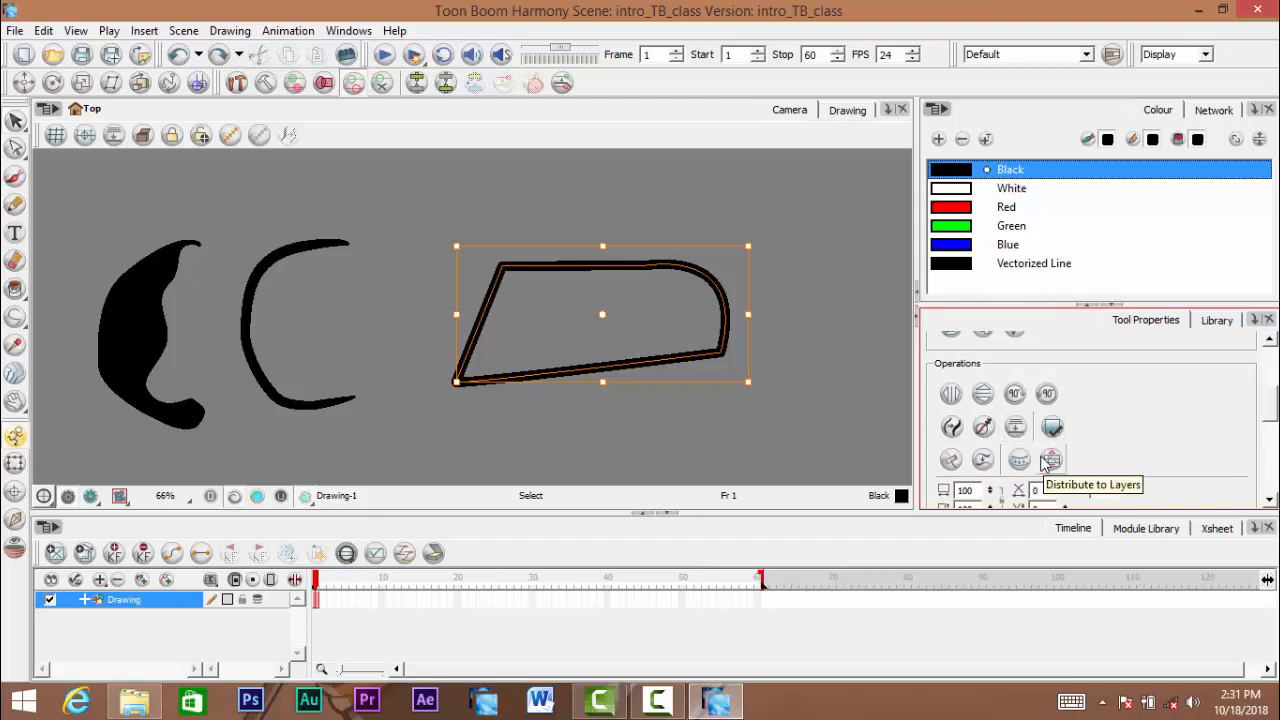
pyautogui.click(951, 460)
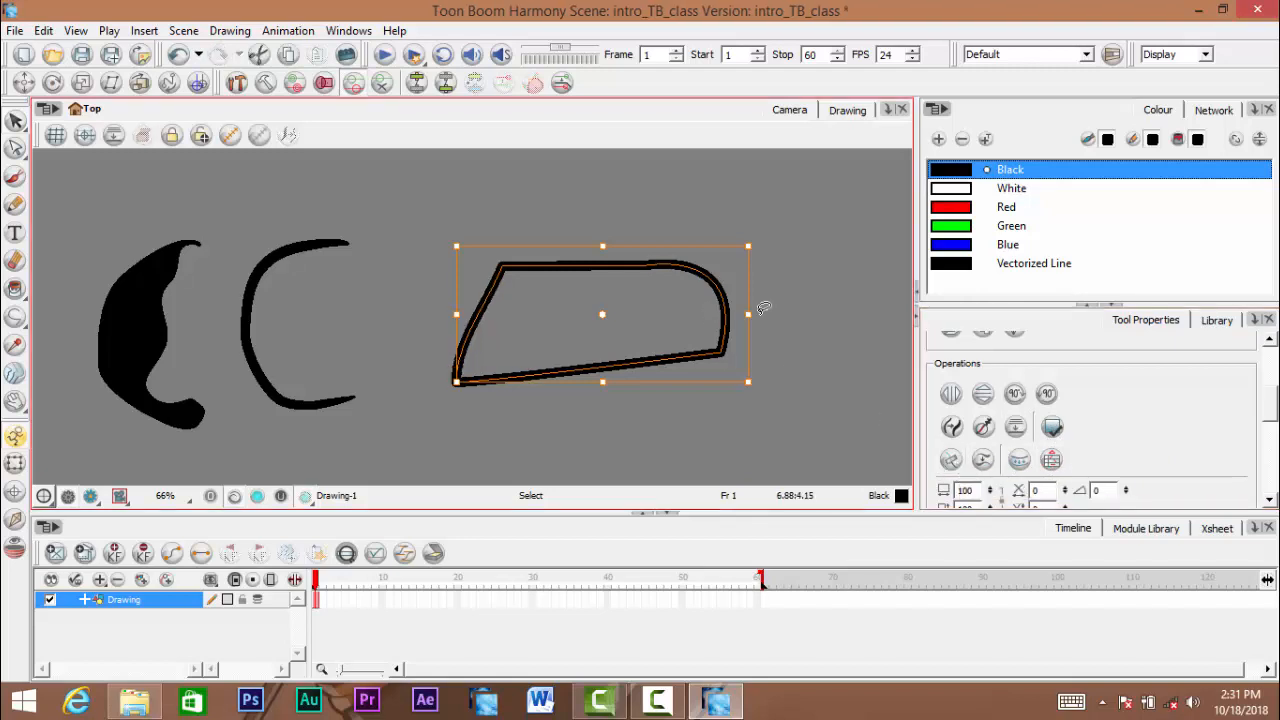
# - Deselect and reselect the merged shape at different places to check whether its outline selects as one line
pyautogui.click(789, 297)
pyautogui.click(724, 338)
pyautogui.click(776, 280)
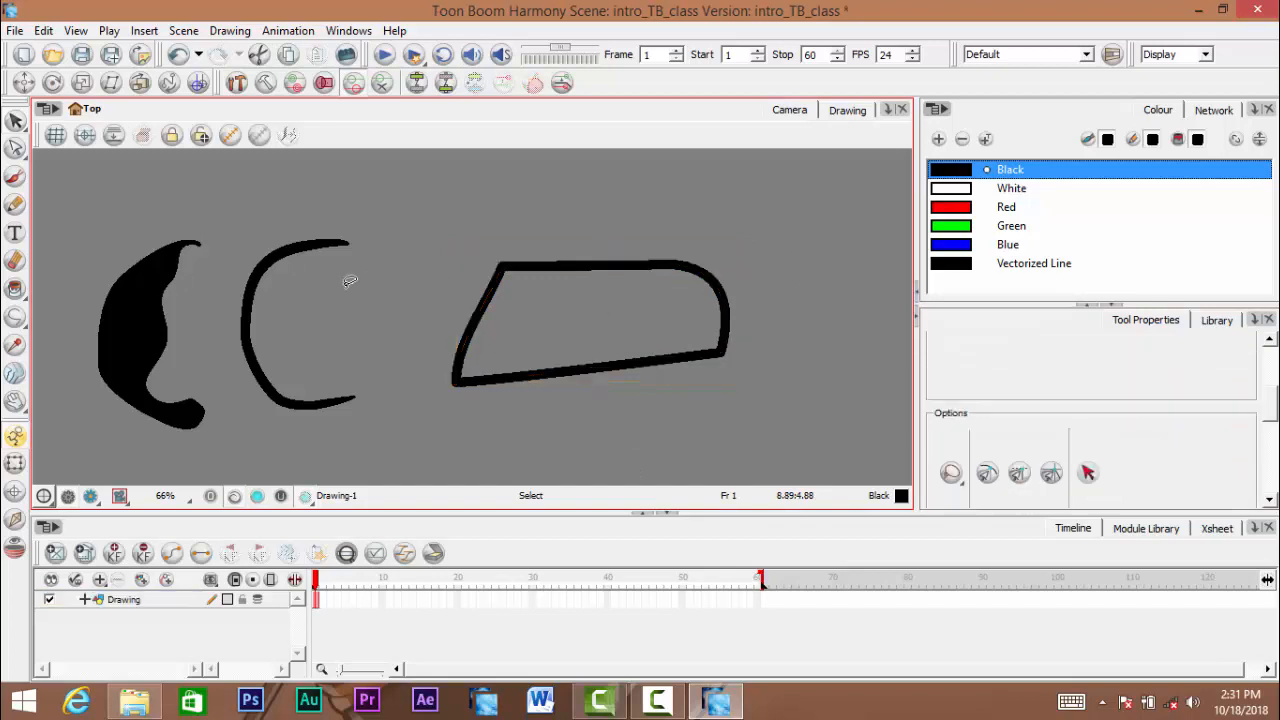
pyautogui.moveTo(350, 281); pyautogui.dragTo(336, 284)
pyautogui.moveTo(725, 218)
pyautogui.mouseDown()
pyautogui.moveTo(549, 437)
pyautogui.moveTo(512, 436)
pyautogui.mouseUp()
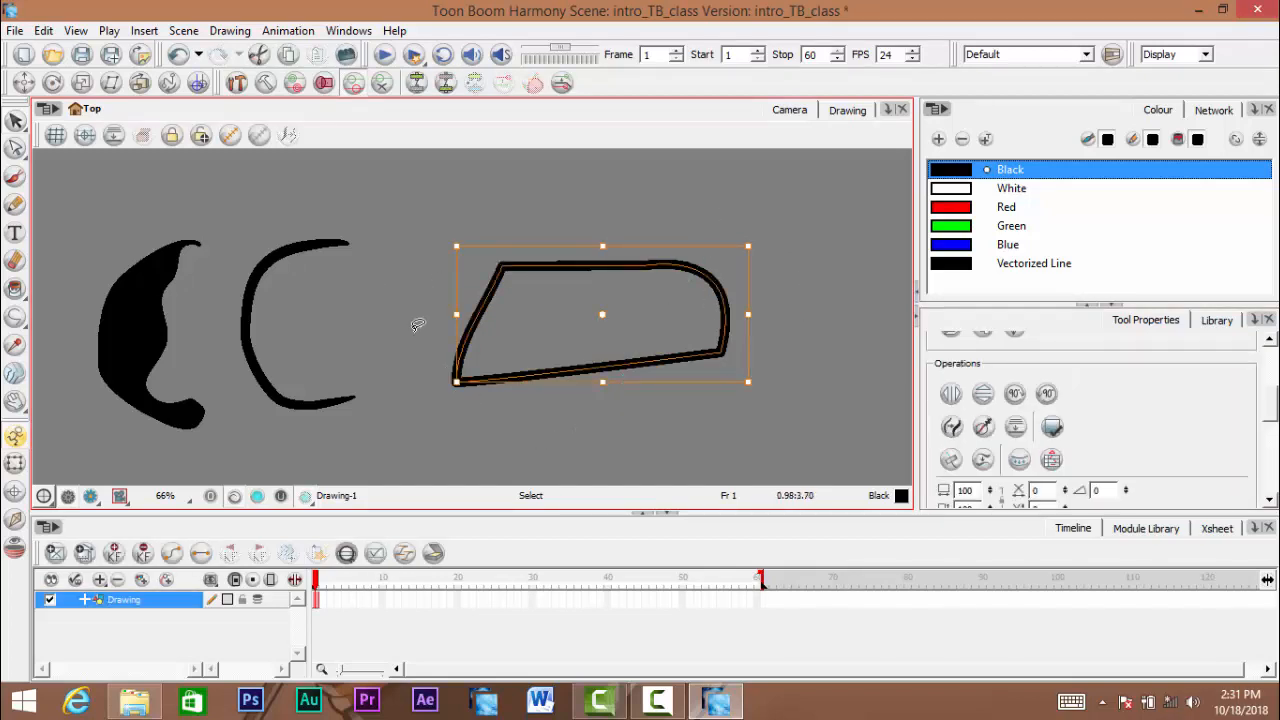
pyautogui.click(418, 325)
pyautogui.click(726, 310)
pyautogui.click(613, 315)
pyautogui.scroll(3, 613, 315)
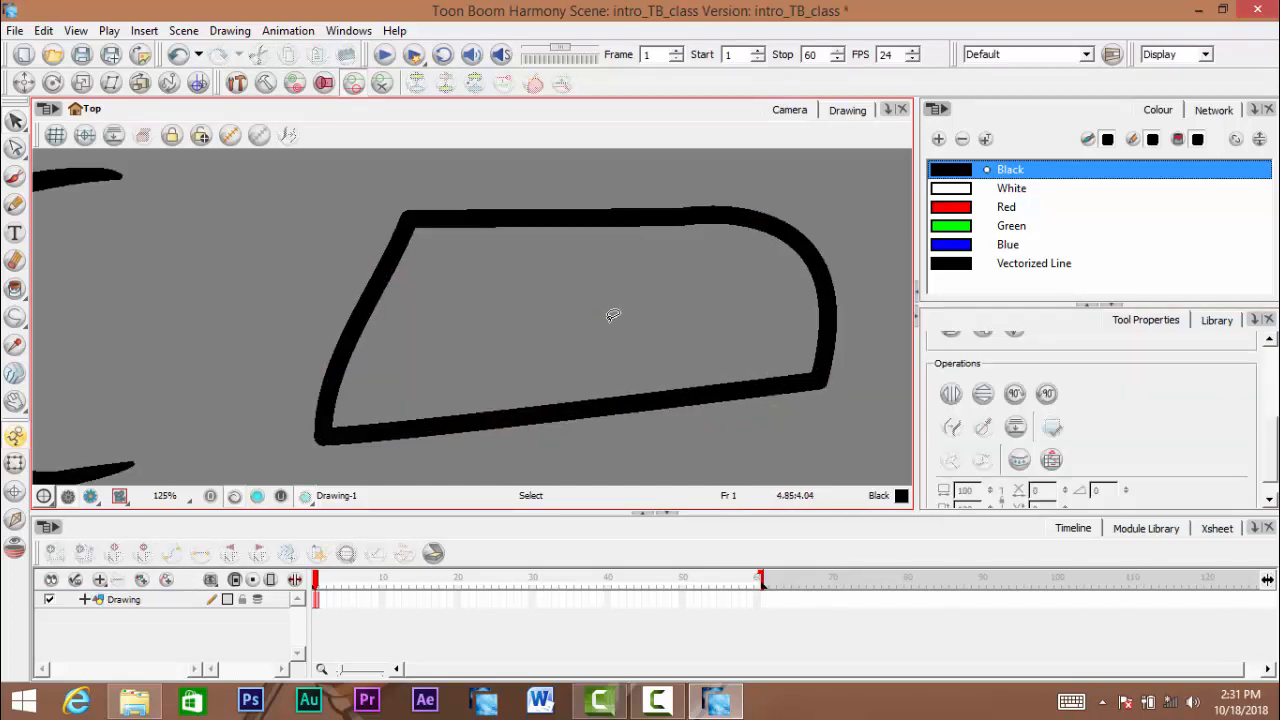
pyautogui.scroll(-3, 613, 315)
pyautogui.click(720, 338)
pyautogui.click(600, 329)
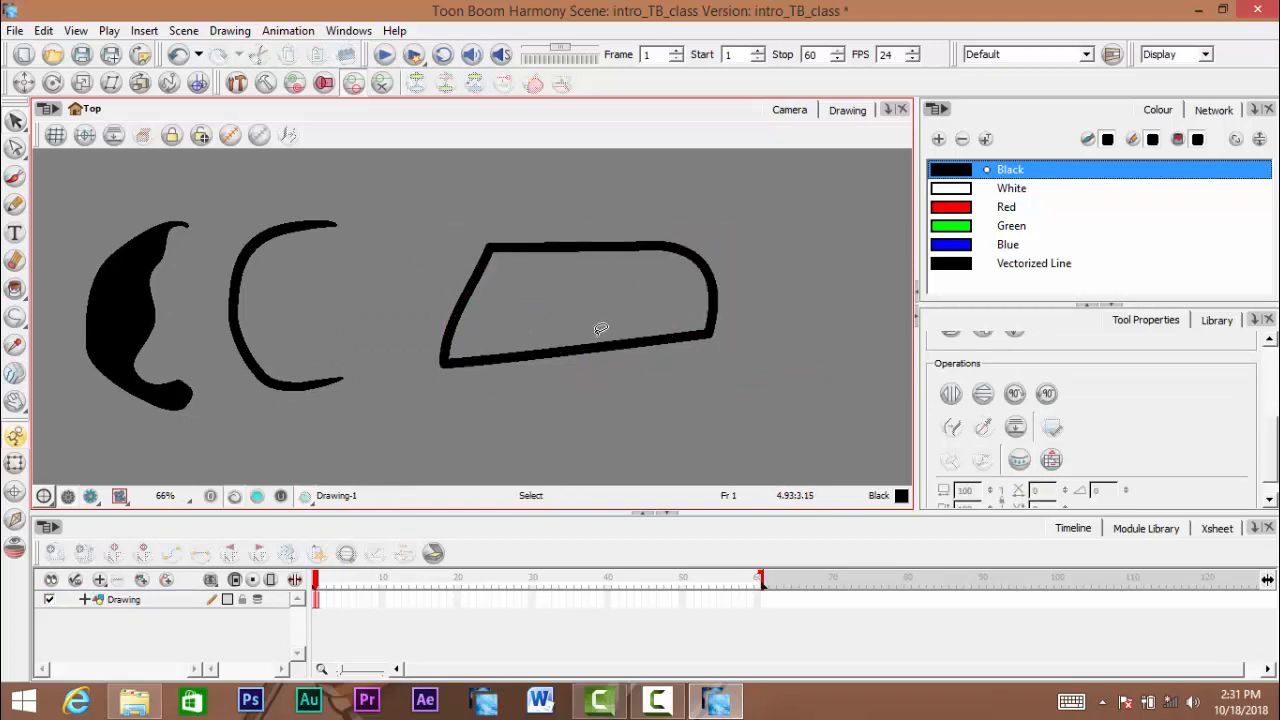
pyautogui.scroll(2, 600, 329)
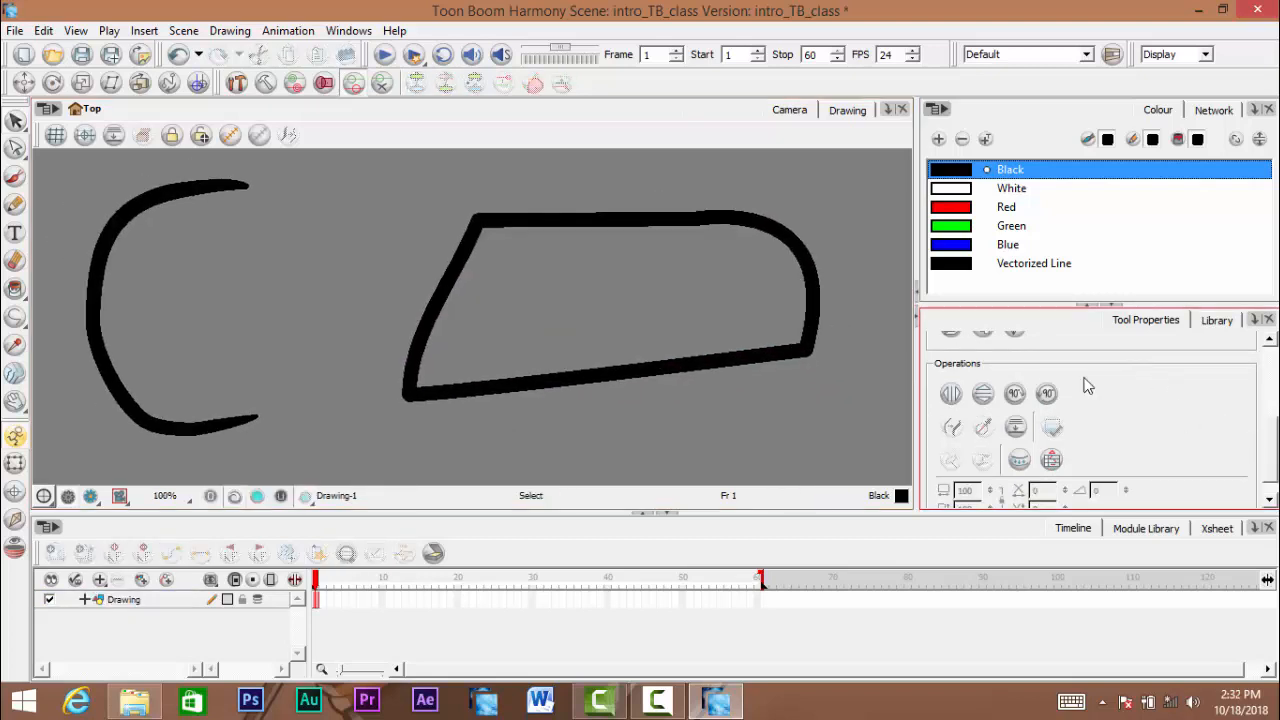
pyautogui.click(730, 366)
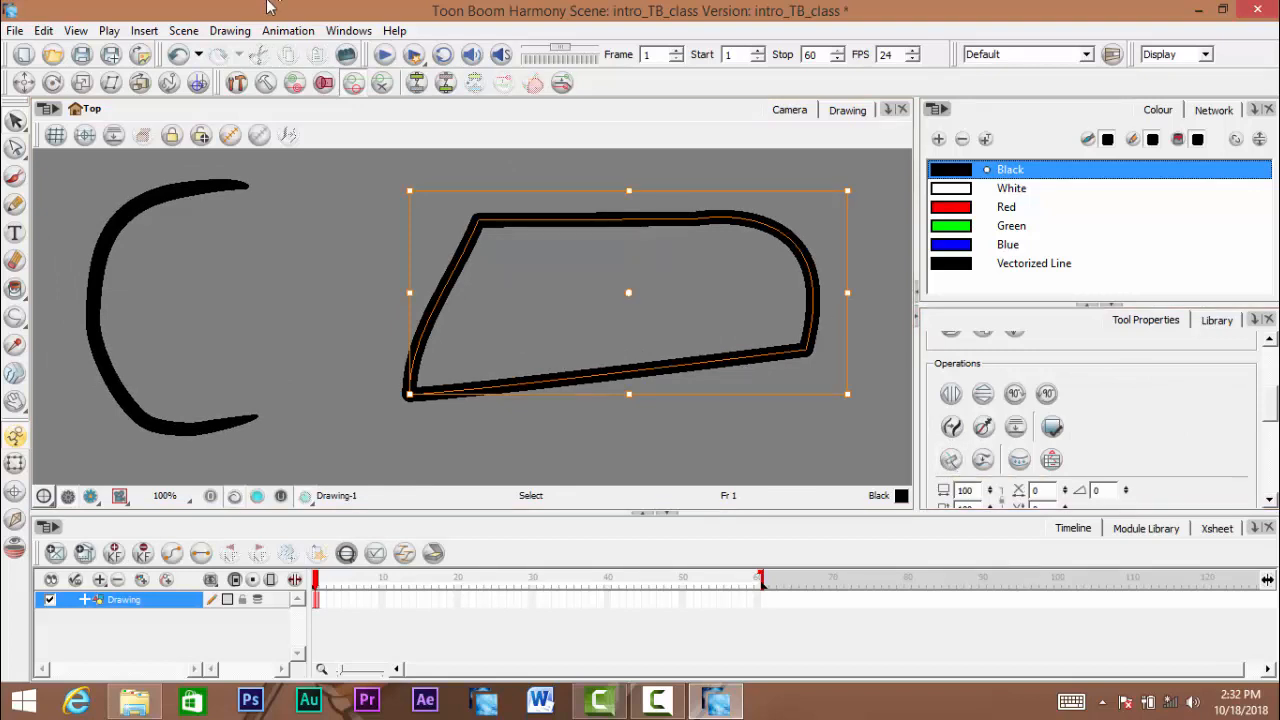
# - Examine the Drawing commands for tools, painting and clean-up, and the Select tool's options and operations
pyautogui.click(289, 31)
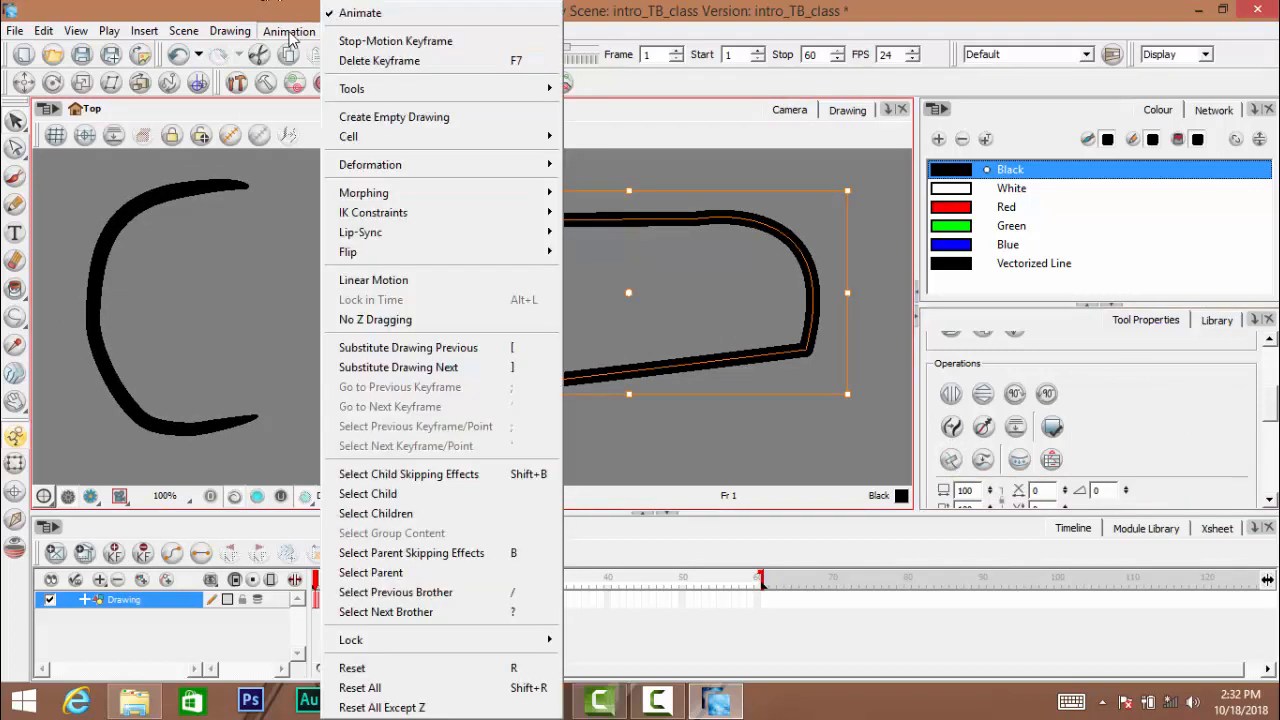
pyautogui.moveTo(247, 37)
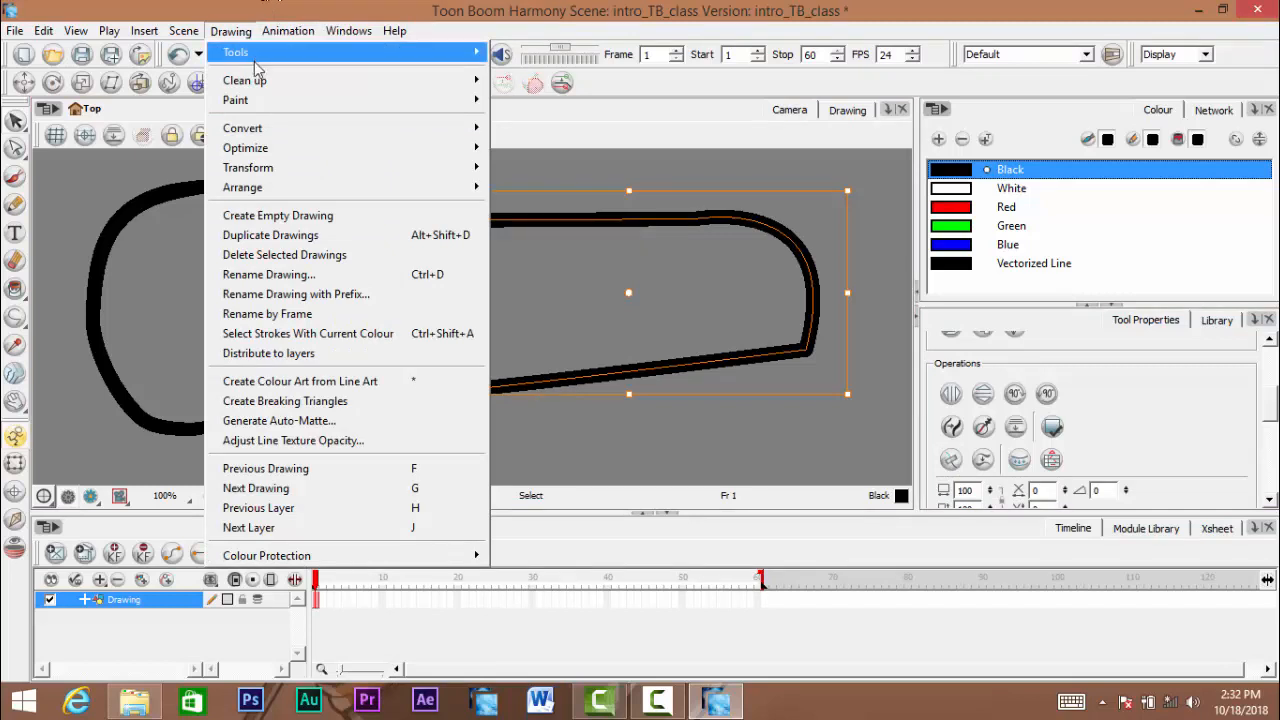
pyautogui.moveTo(310, 152)
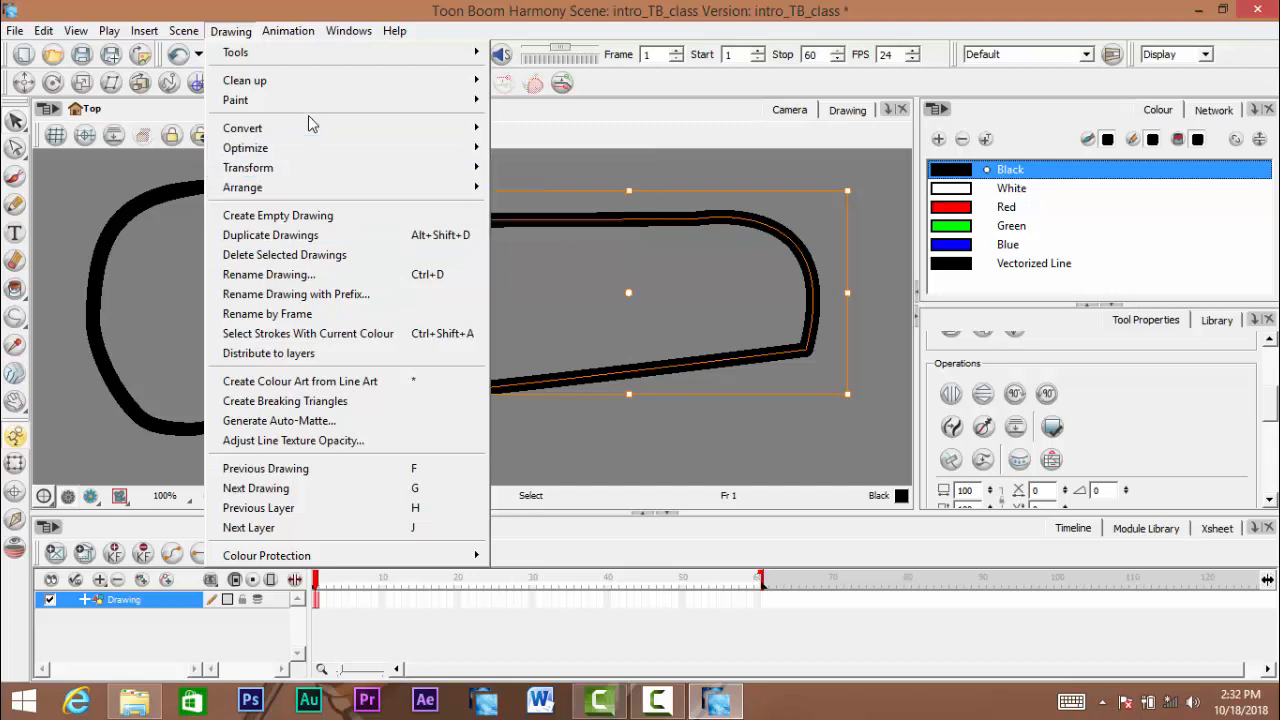
pyautogui.moveTo(303, 88)
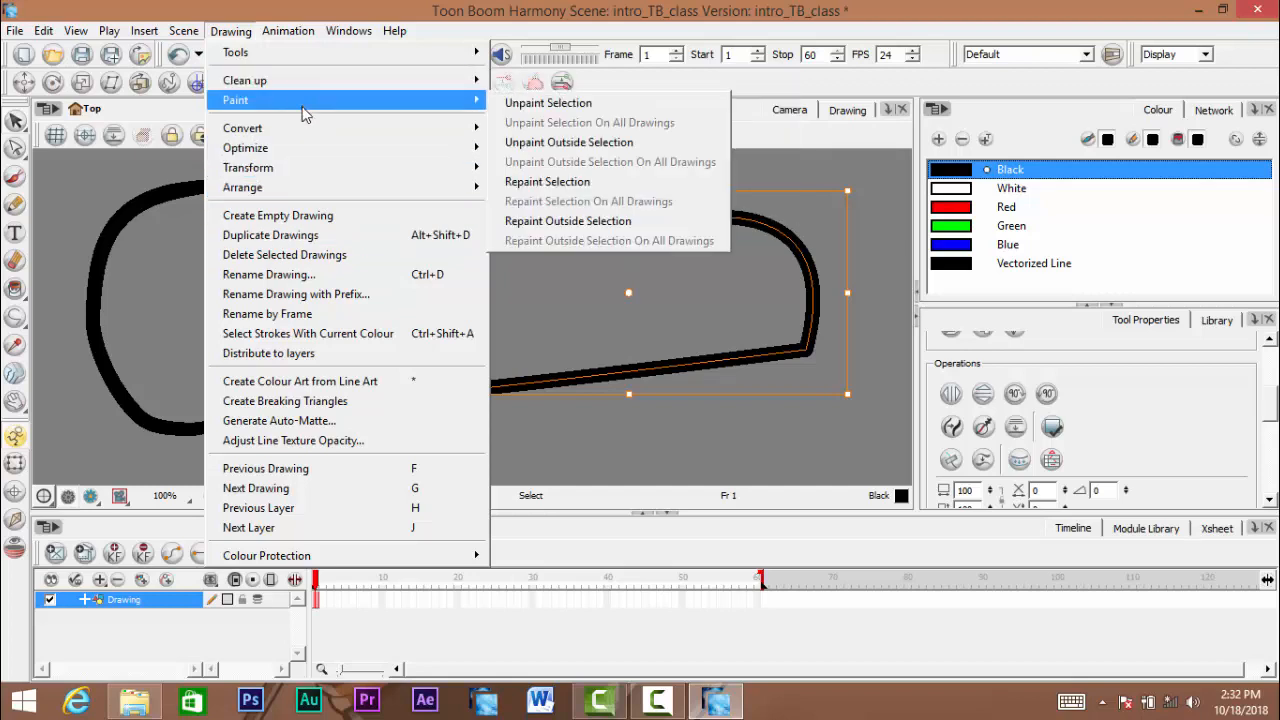
pyautogui.moveTo(324, 66)
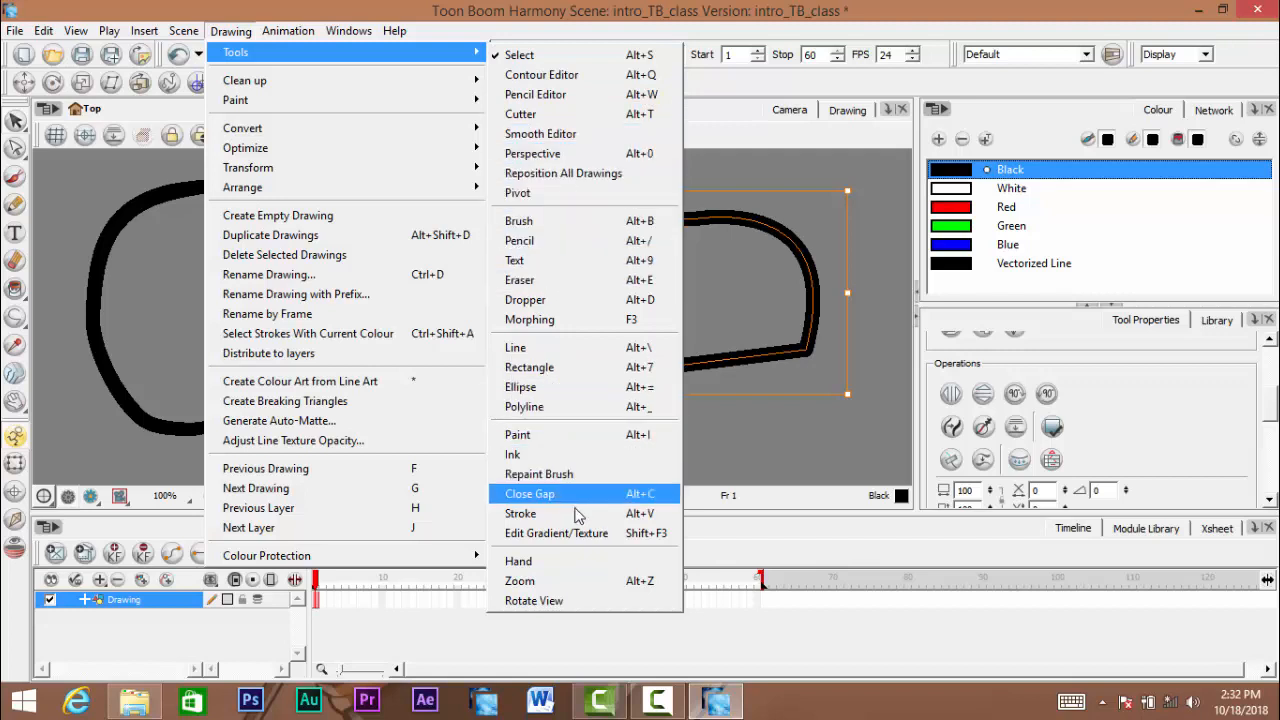
pyautogui.click(535, 494)
pyautogui.click(286, 31)
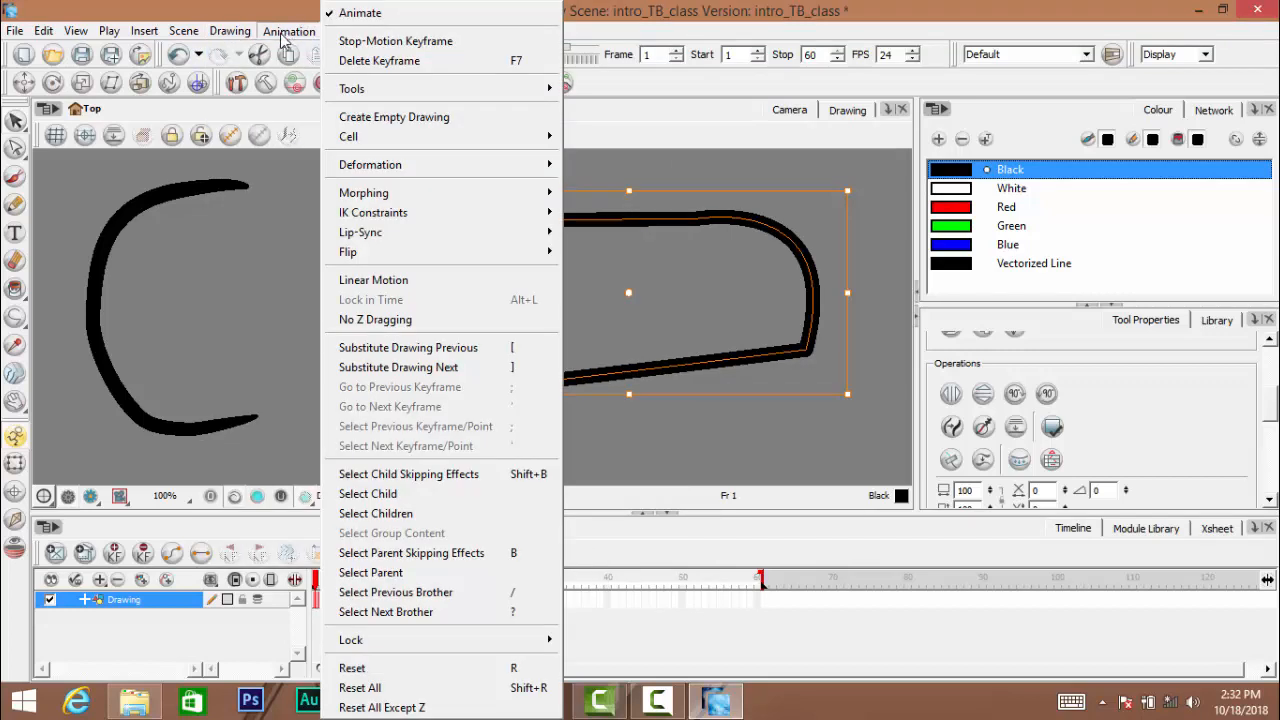
pyautogui.click(270, 36)
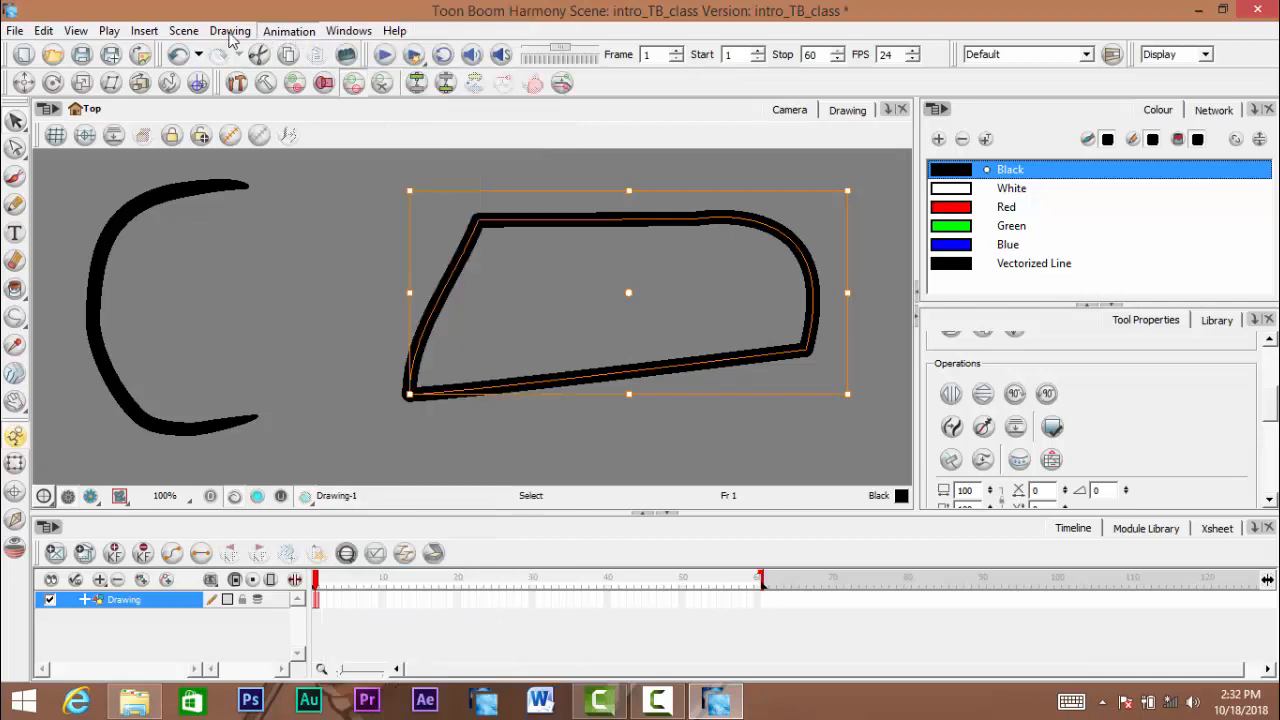
pyautogui.click(240, 38)
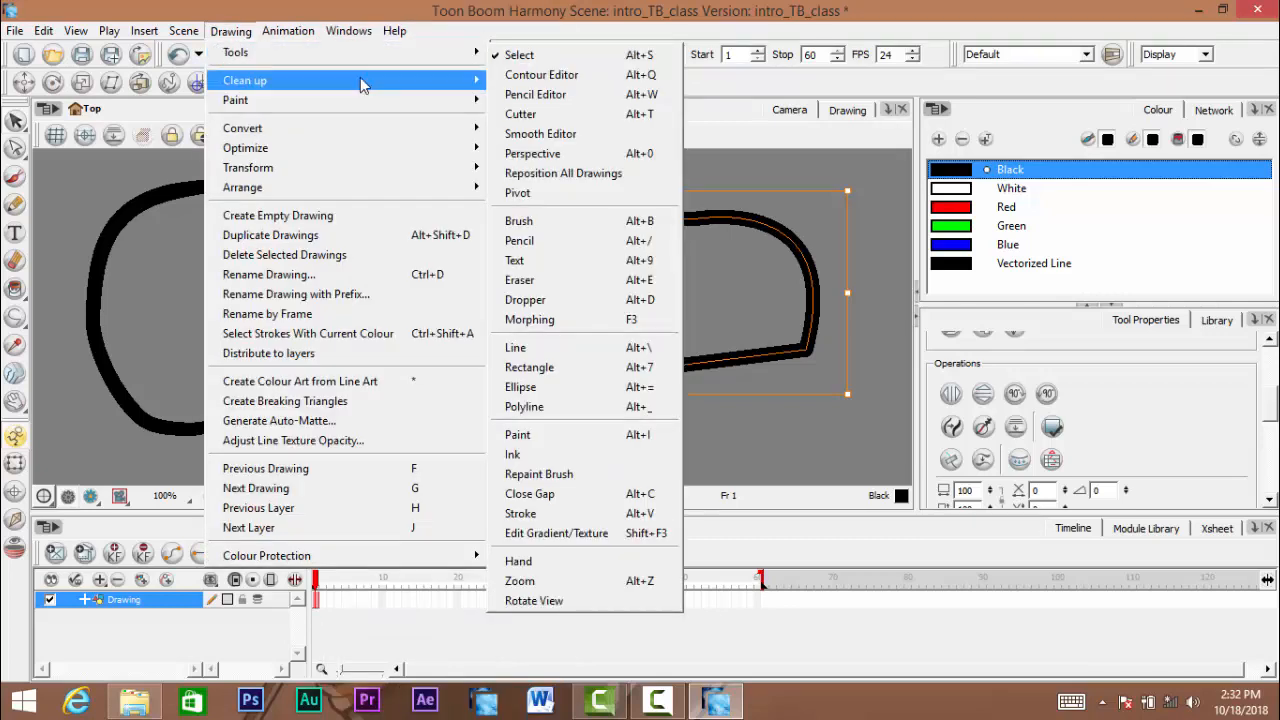
pyautogui.moveTo(372, 87)
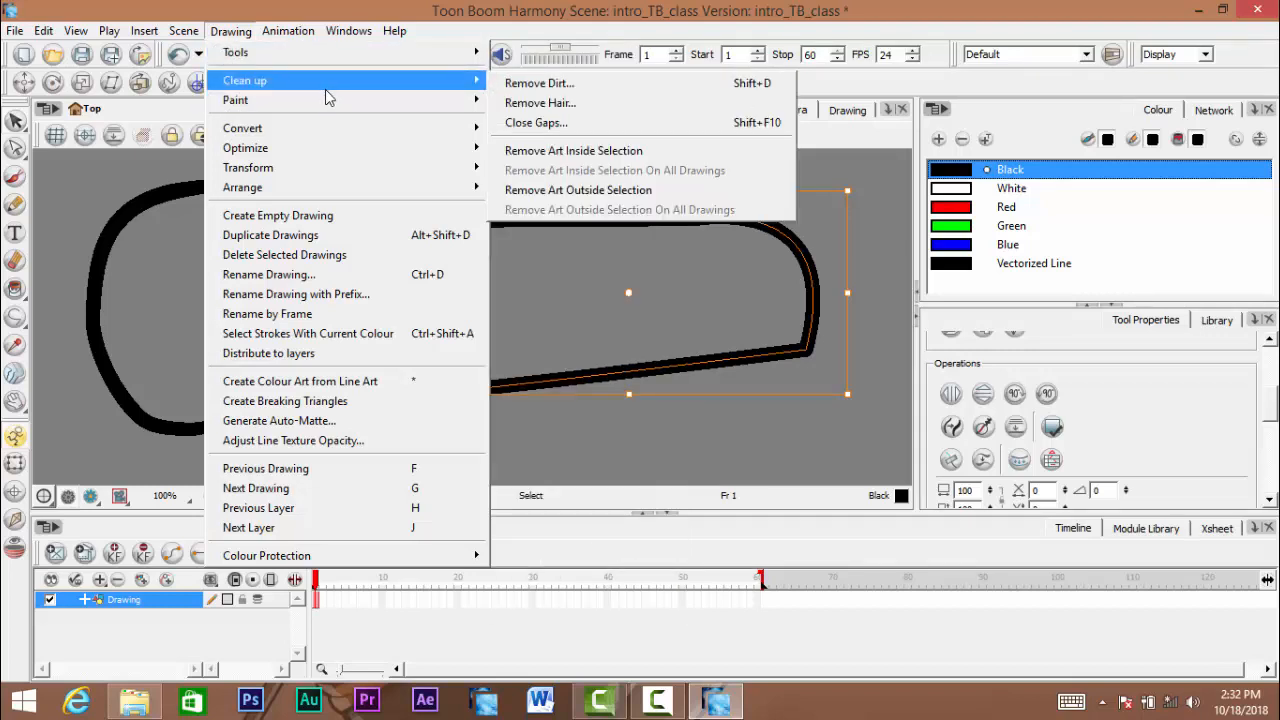
pyautogui.click(941, 27)
pyautogui.click(962, 111)
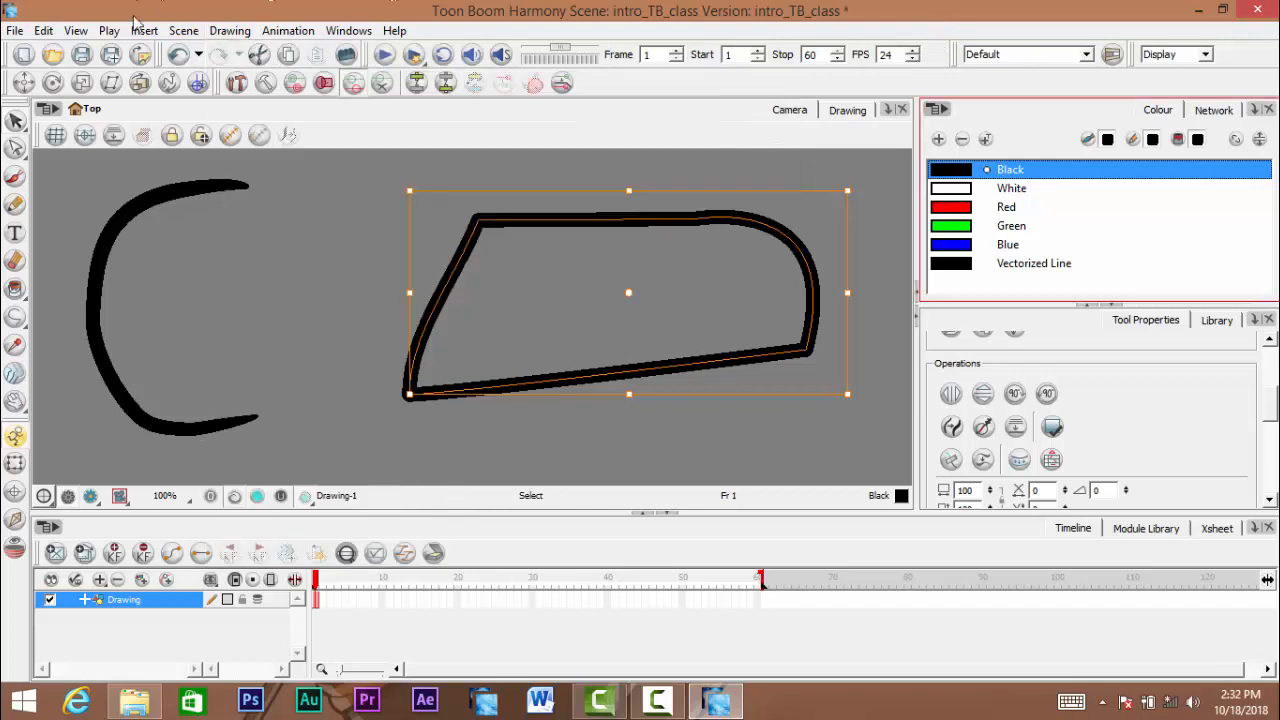
pyautogui.scroll(-2, 1268, 420)
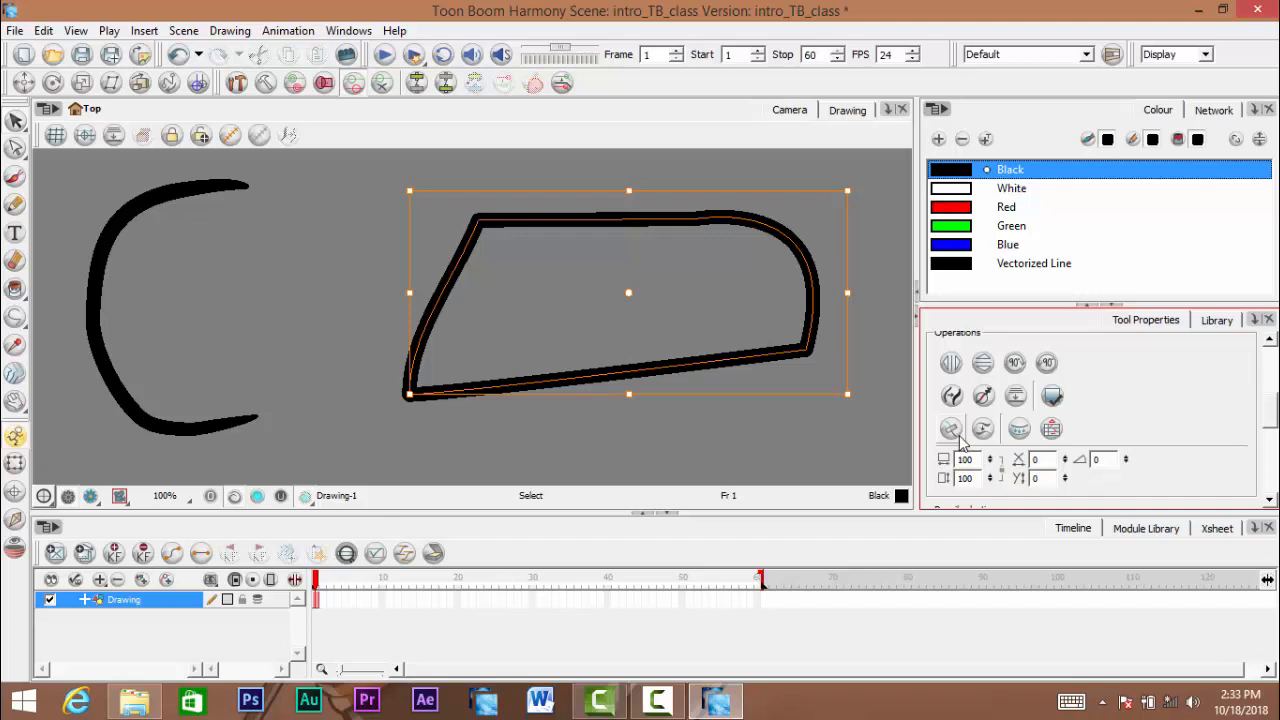
pyautogui.moveTo(1272, 428); pyautogui.dragTo(1272, 402)
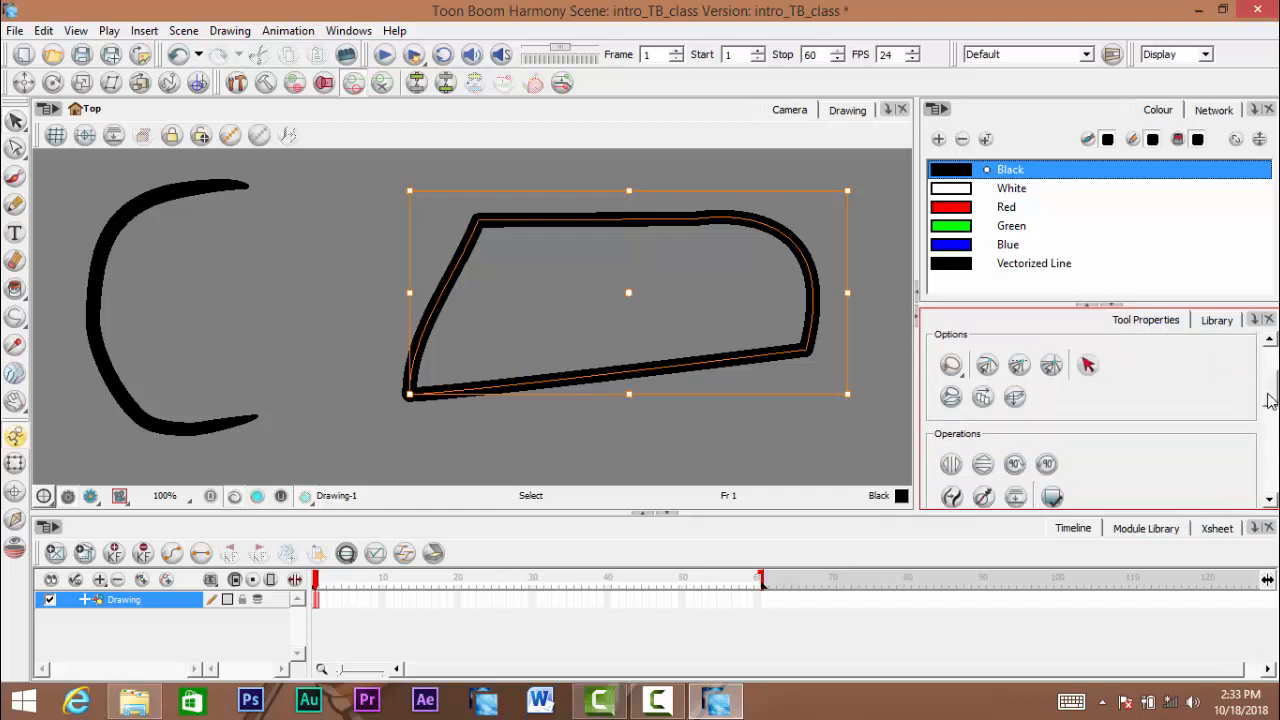
# - Select the merged polyline shape and convert its pencil lines to brush strokes
pyautogui.click(686, 306)
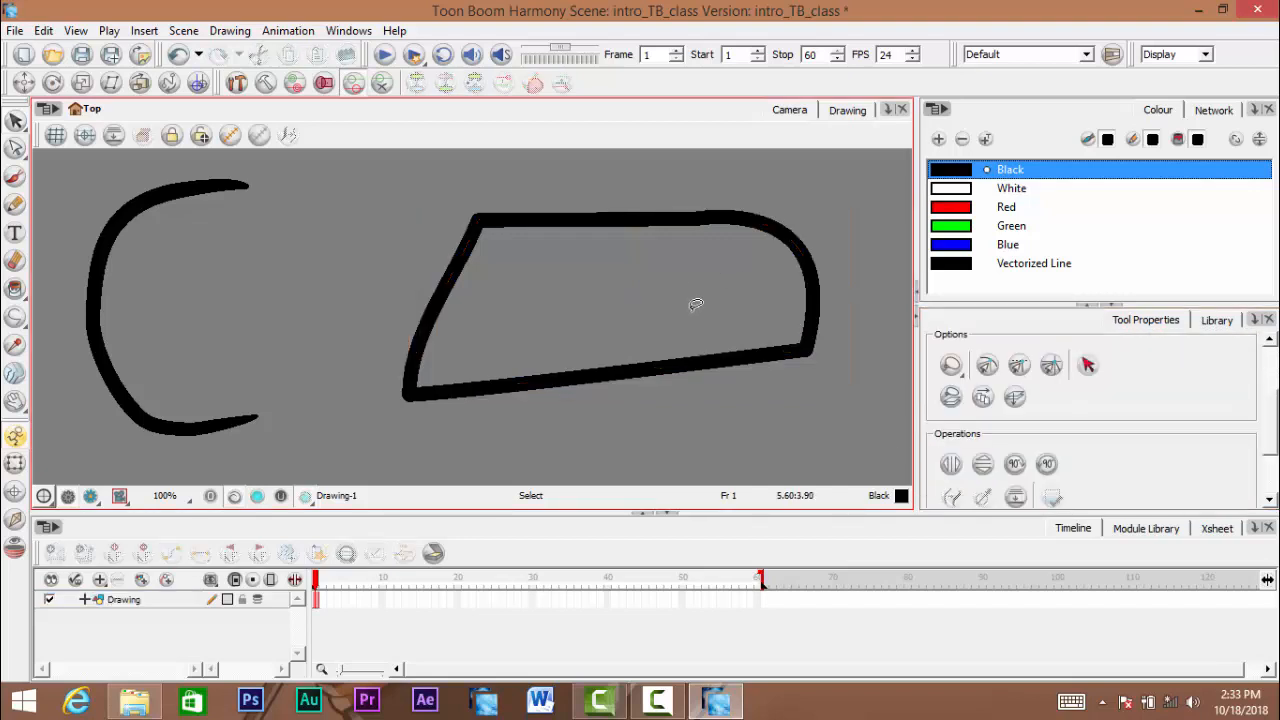
pyautogui.scroll(-3, 690, 308)
pyautogui.click(673, 332)
pyautogui.scroll(4, 673, 340)
pyautogui.press('space')
pyautogui.moveTo(634, 284); pyautogui.dragTo(540, 341)
pyautogui.scroll(-2, 550, 375)
pyautogui.press('space')
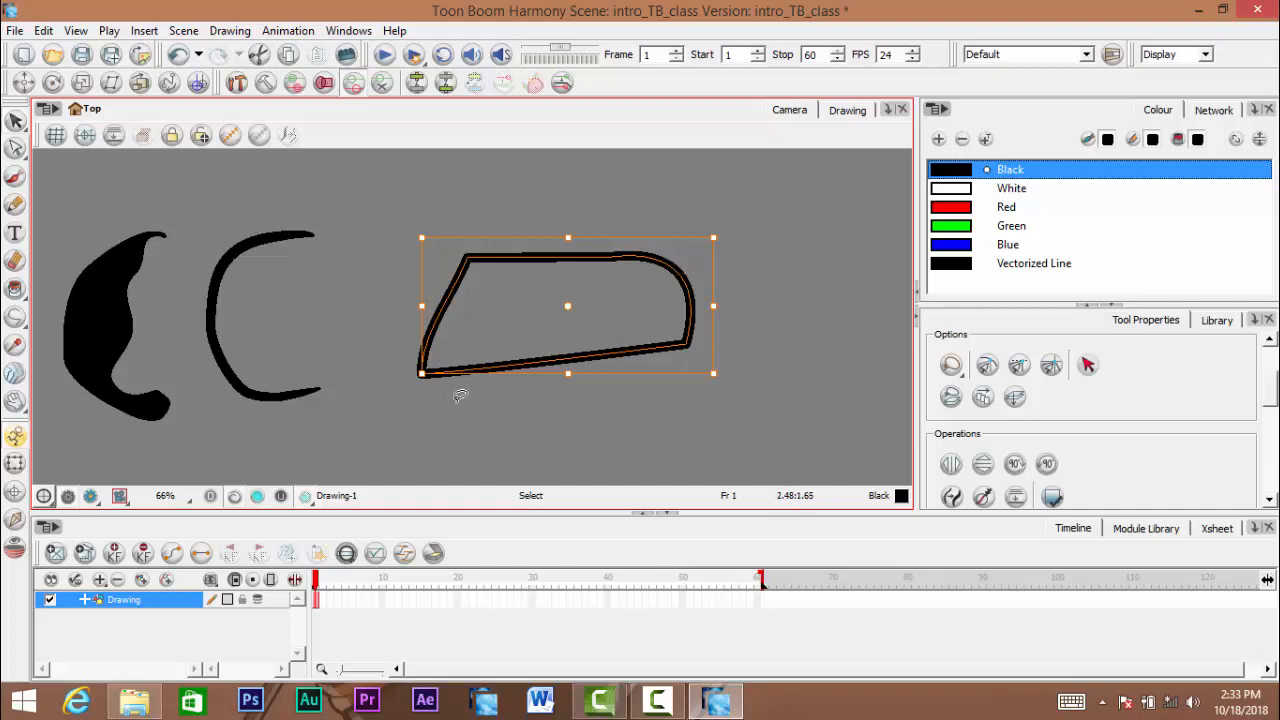
pyautogui.click(231, 31)
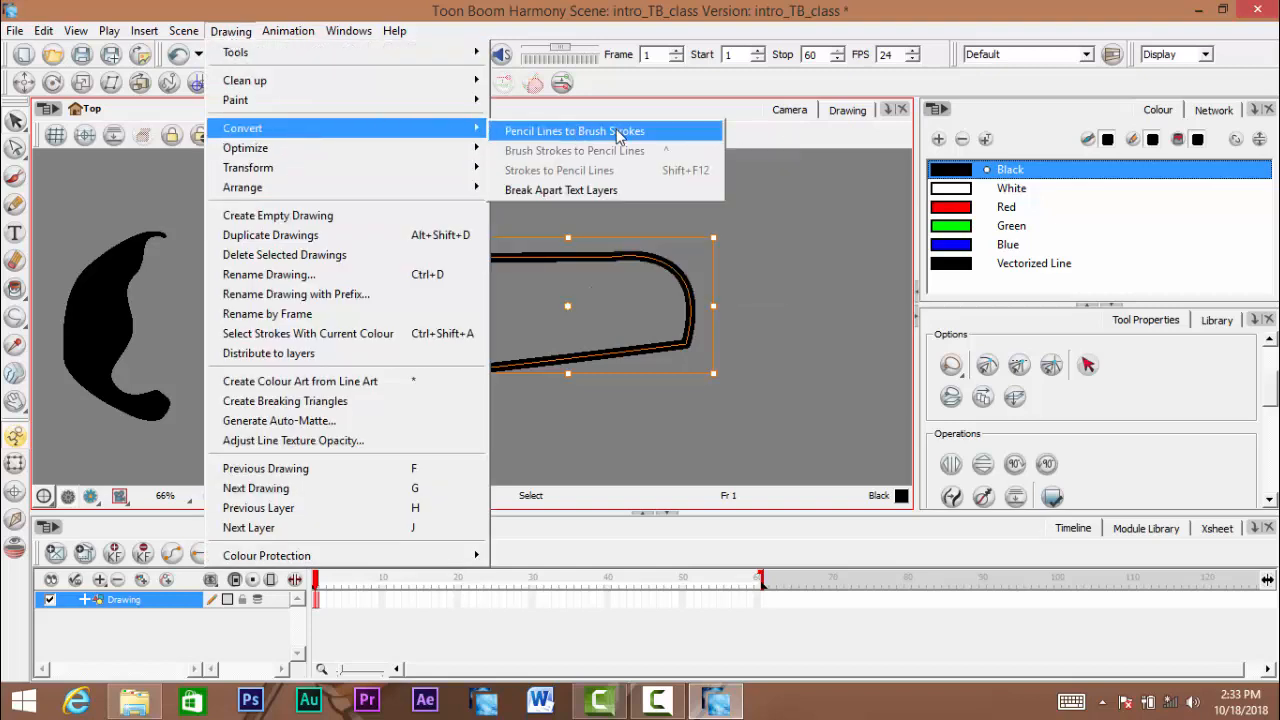
pyautogui.click(610, 130)
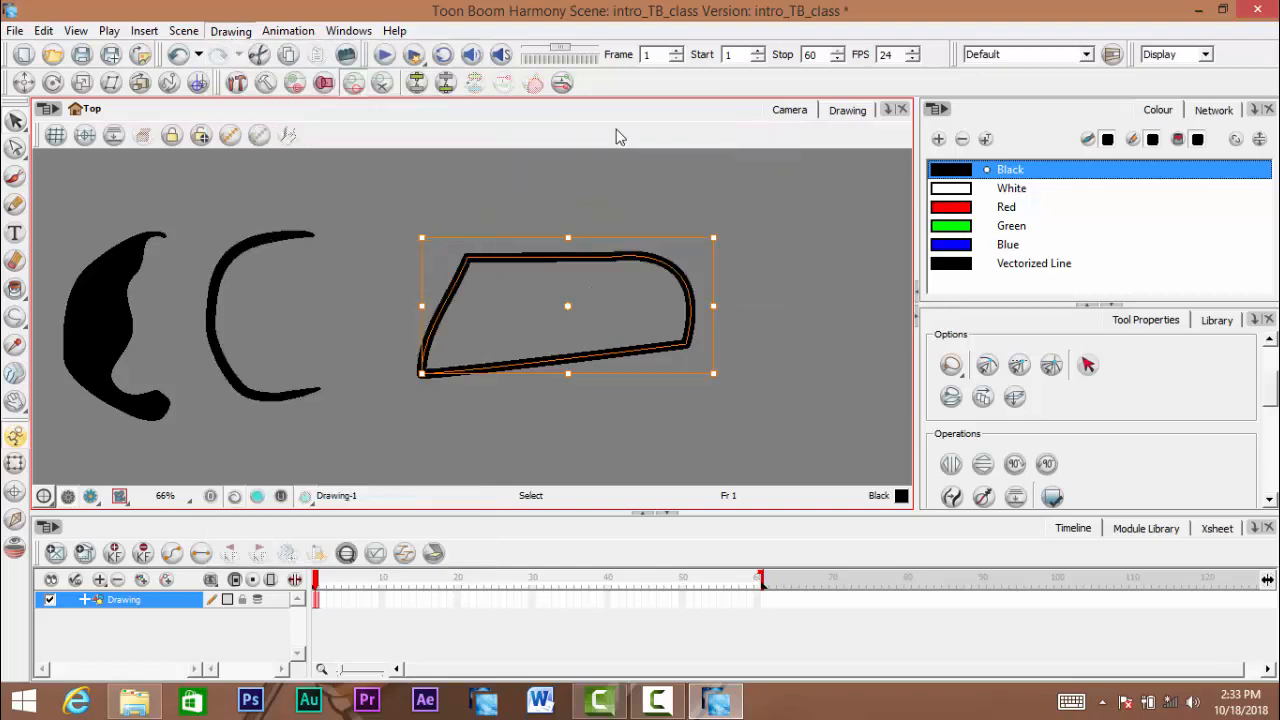
pyautogui.click(17, 125)
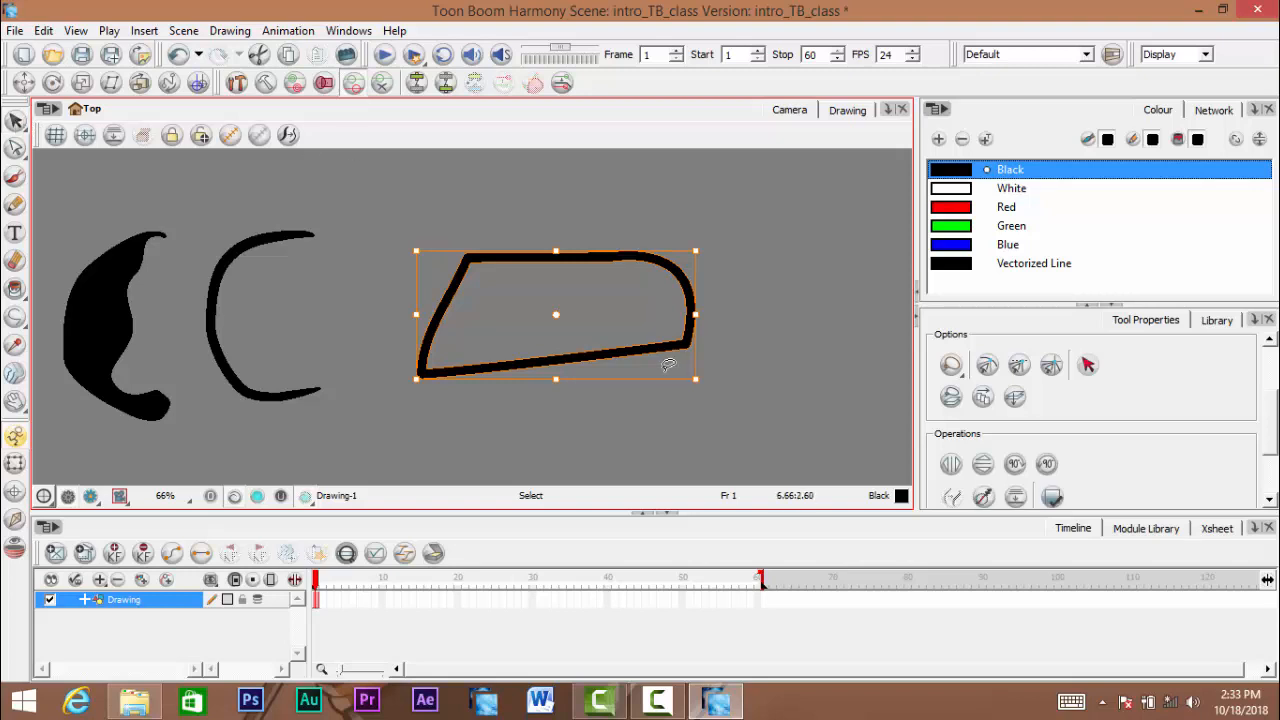
# - Deselect and reselect the brush-stroke version of the polyline shape to examine its contour up close
pyautogui.scroll(2, 565, 365)
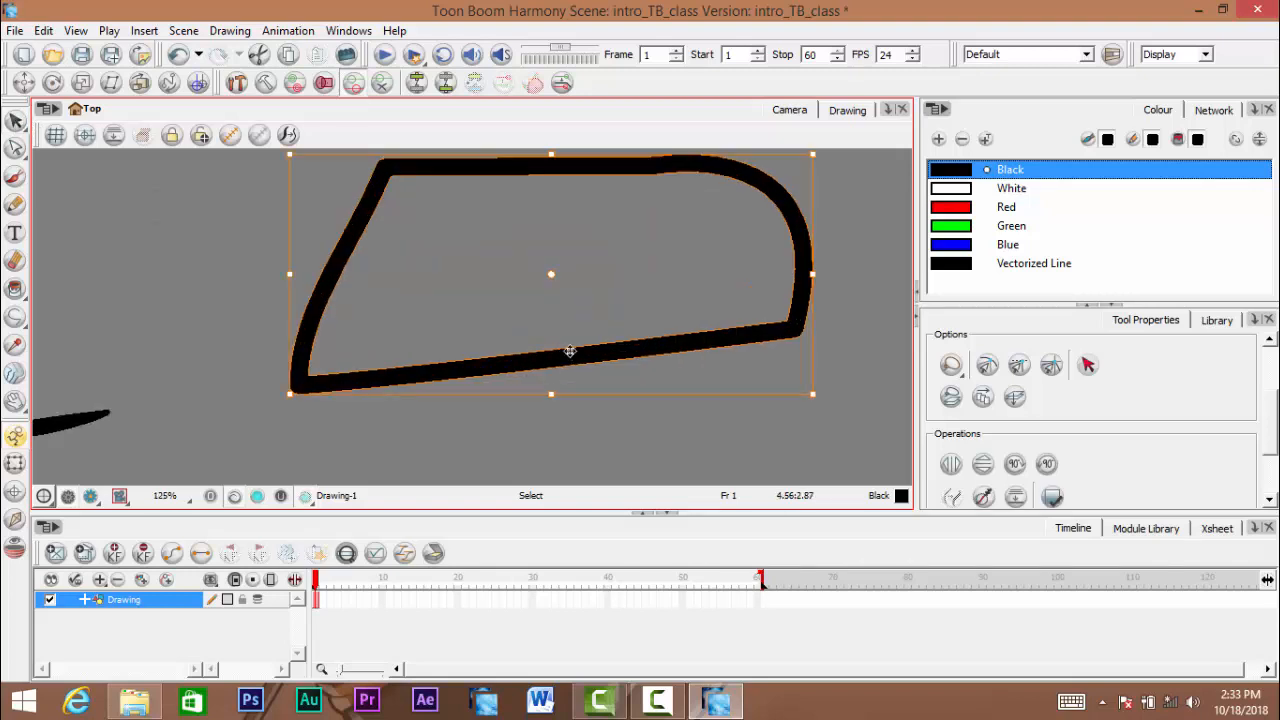
pyautogui.scroll(1, 218, 265)
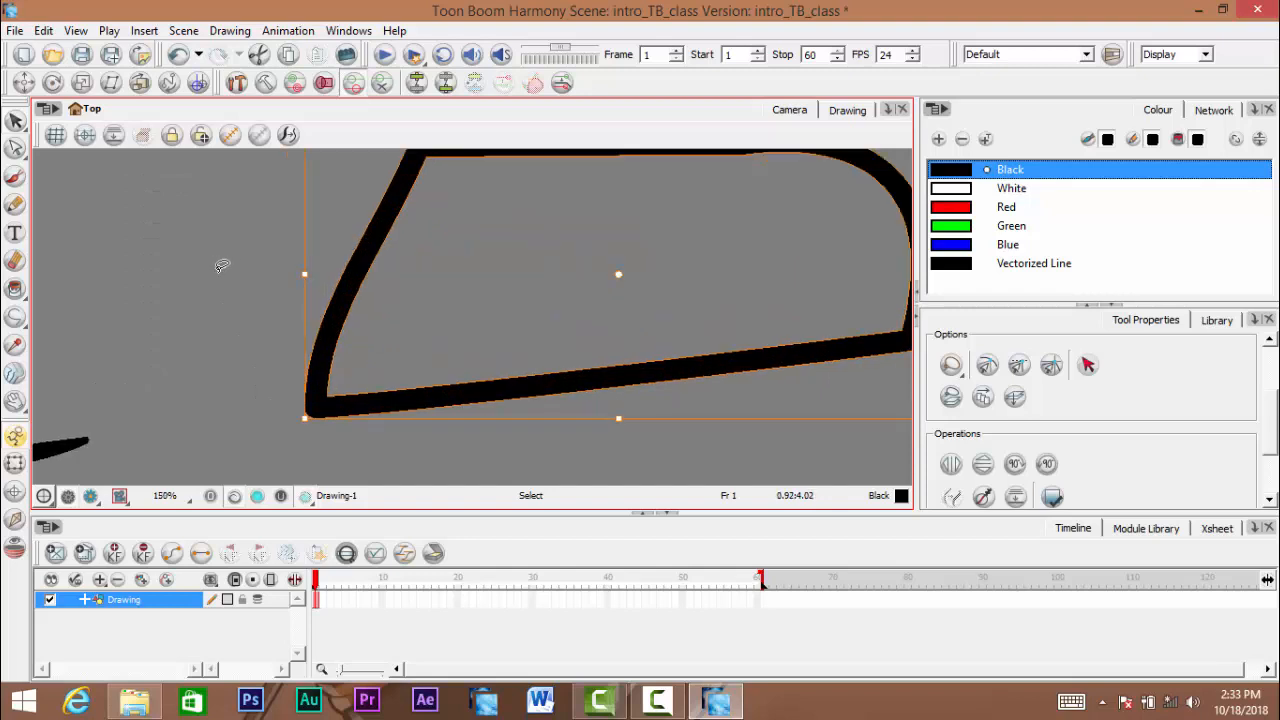
pyautogui.scroll(1, 221, 265)
pyautogui.scroll(1, 226, 266)
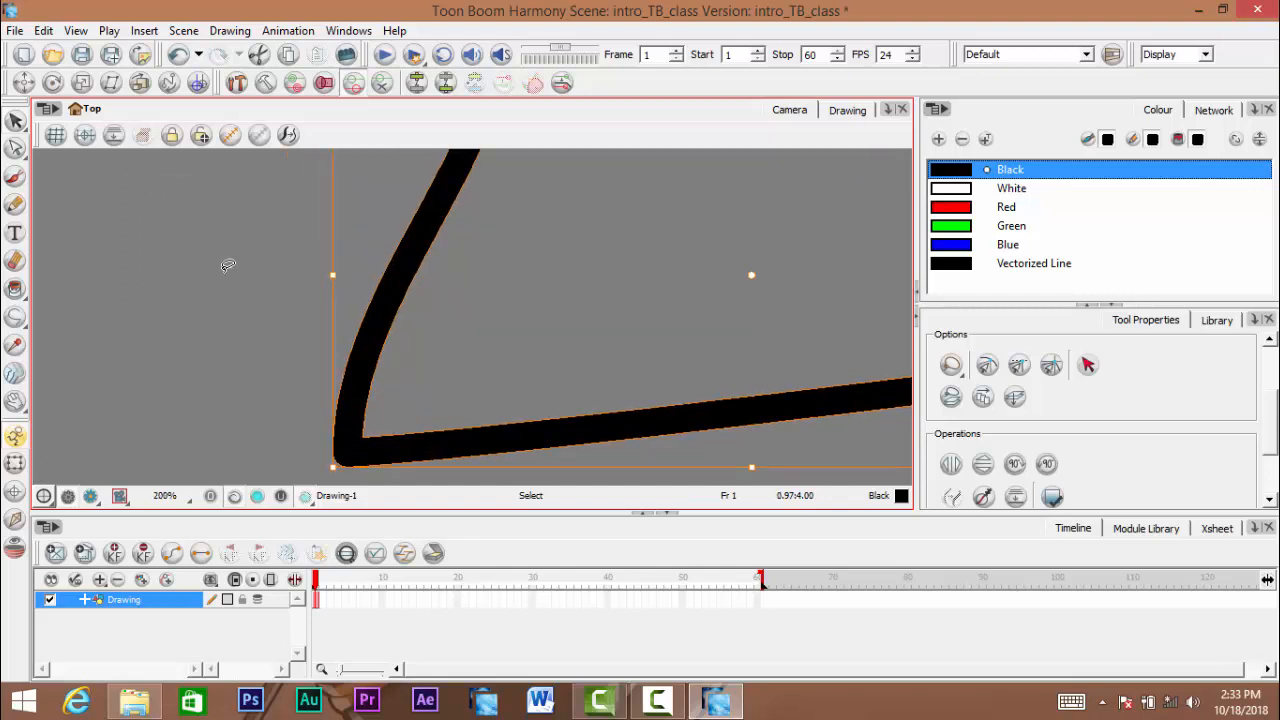
pyautogui.press('space')
pyautogui.moveTo(434, 272); pyautogui.dragTo(439, 305)
pyautogui.click(196, 269)
pyautogui.scroll(1, 374, 270)
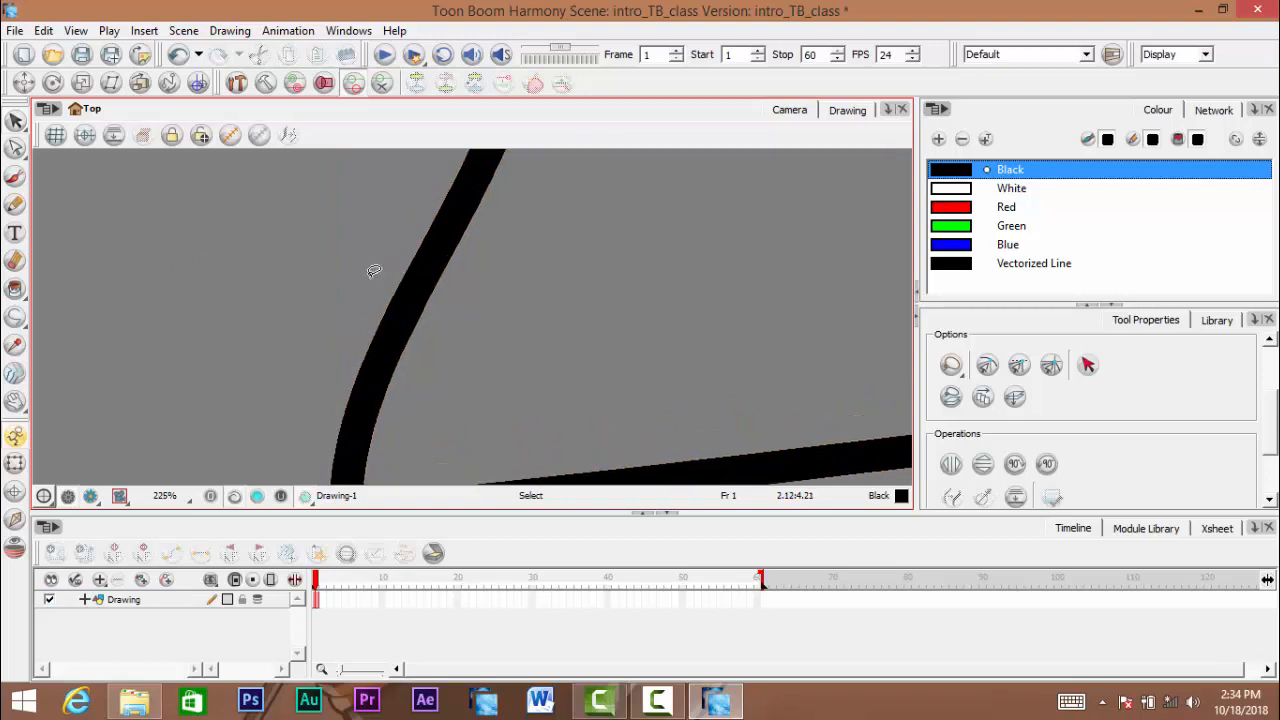
pyautogui.moveTo(374, 270); pyautogui.dragTo(557, 277)
pyautogui.scroll(5, 494, 272)
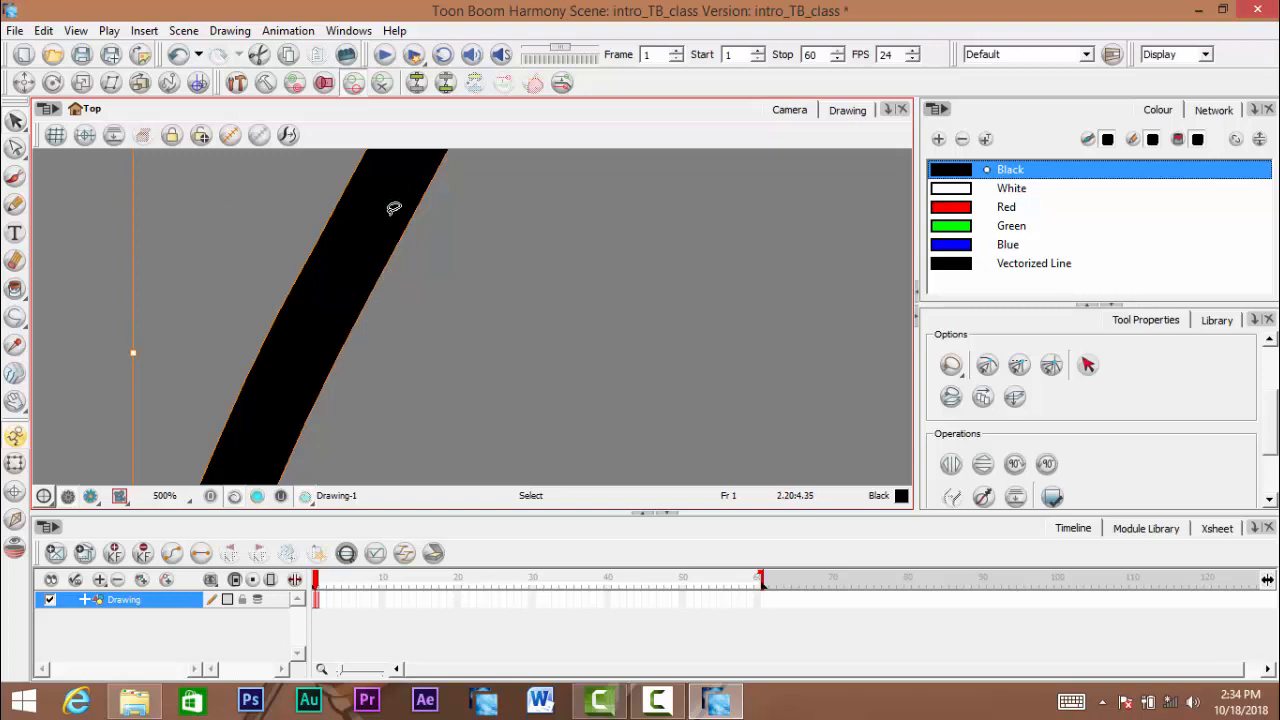
pyautogui.scroll(-4, 449, 277)
pyautogui.scroll(-4, 480, 281)
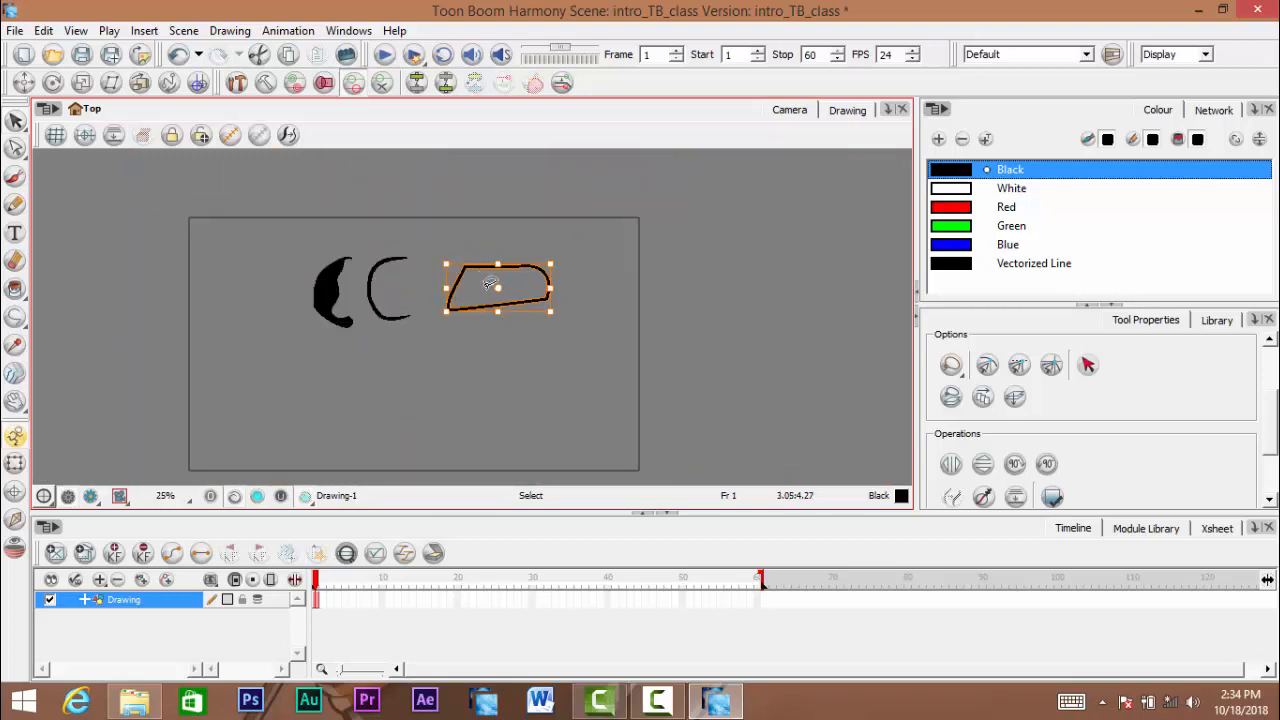
pyautogui.scroll(6, 500, 288)
# - Undo the conversion to brush strokes and examine the polyline shape's pencil centre line
pyautogui.hotkey('ctrl', 'z')
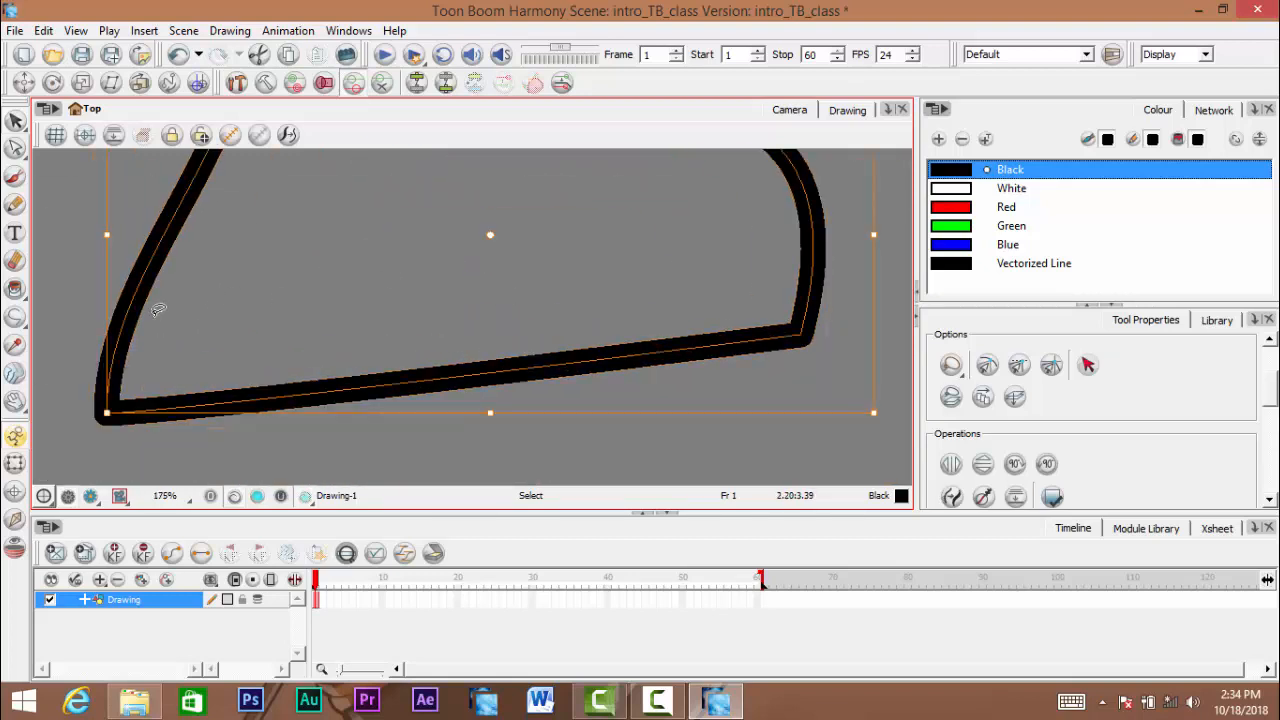
pyautogui.moveTo(162, 311); pyautogui.dragTo(366, 323)
pyautogui.click(303, 281)
pyautogui.scroll(1, 303, 281)
pyautogui.click(228, 328)
pyautogui.scroll(-3, 271, 349)
pyautogui.scroll(1, 366, 322)
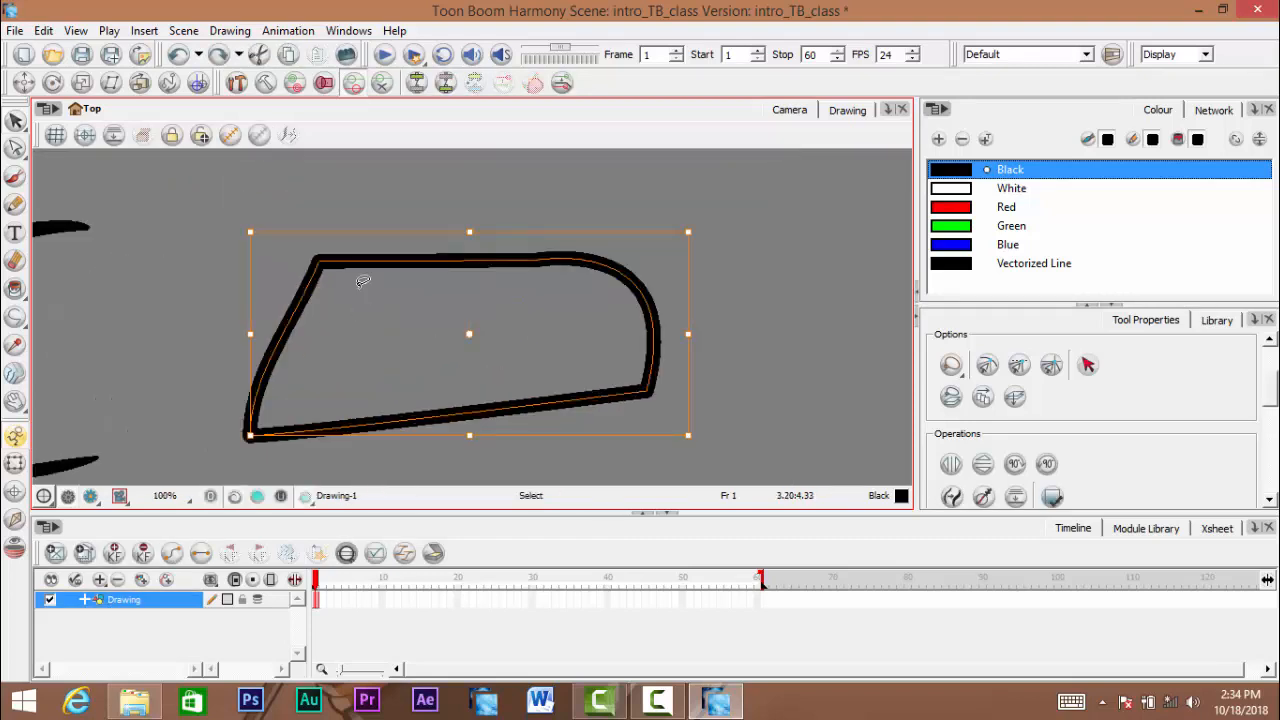
# - Convert the polyline shape's pencil lines to brush strokes again and deselect the shape
pyautogui.click(231, 31)
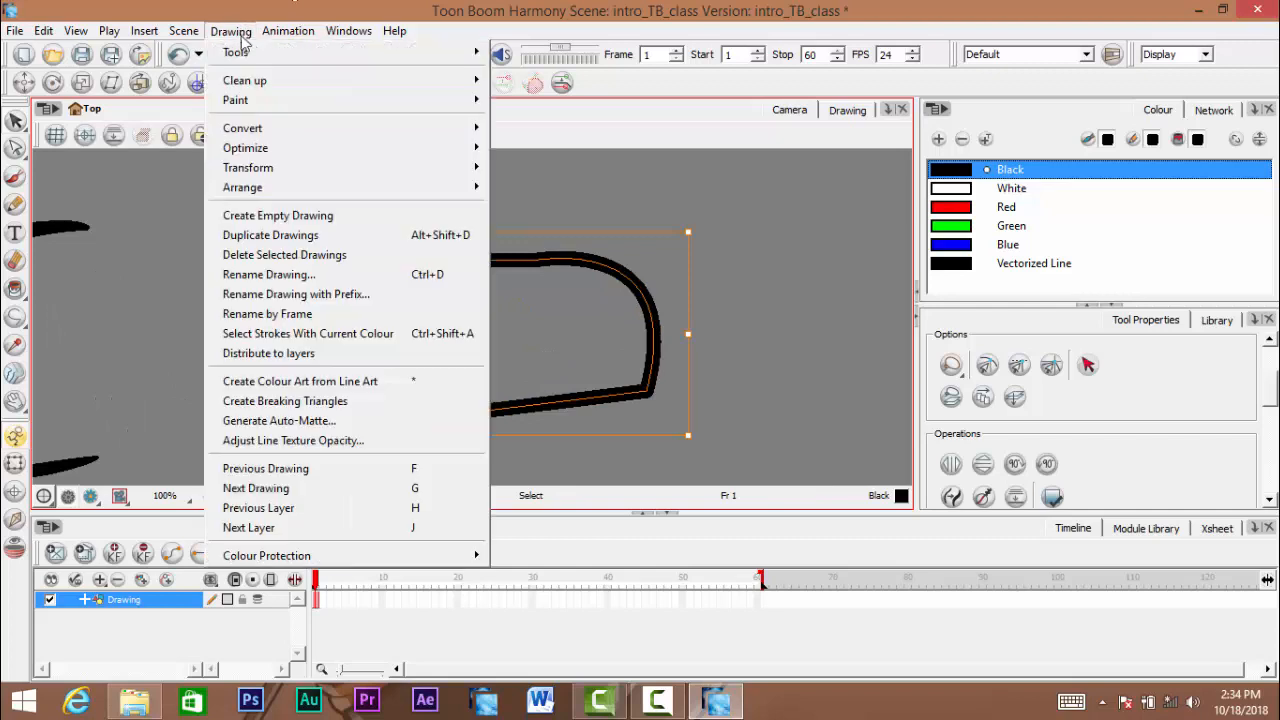
pyautogui.moveTo(363, 128)
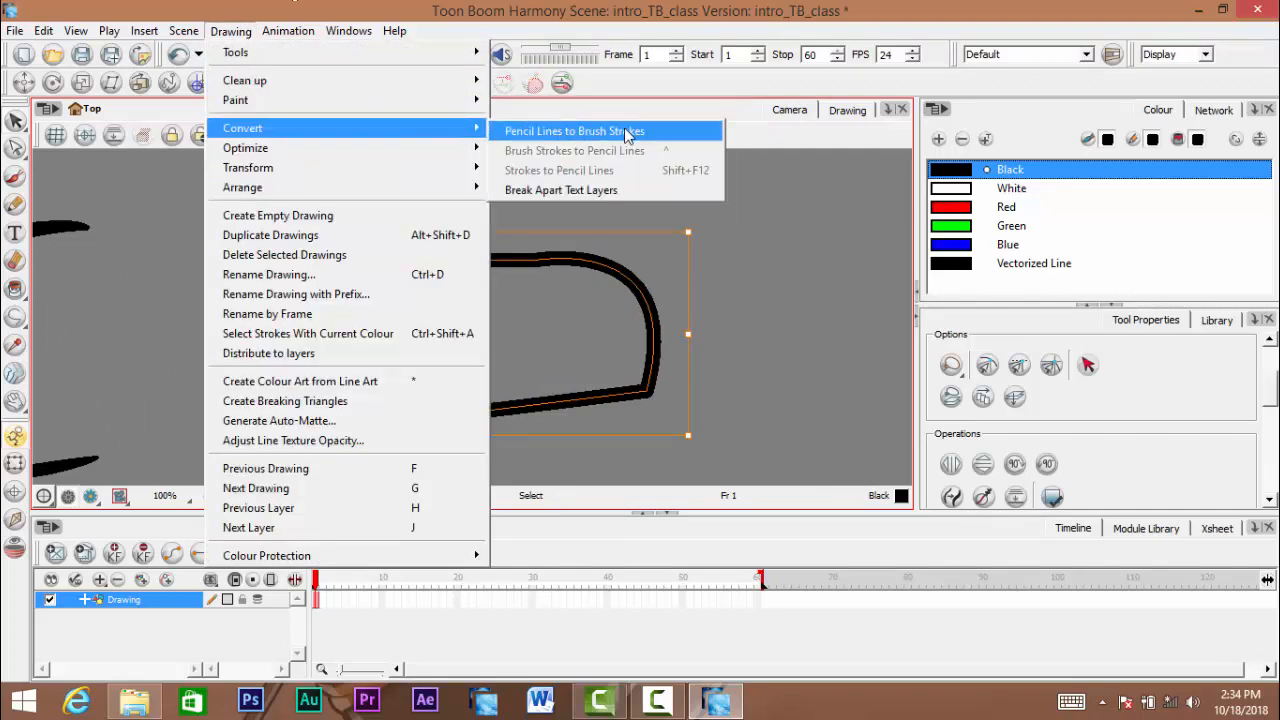
pyautogui.click(629, 134)
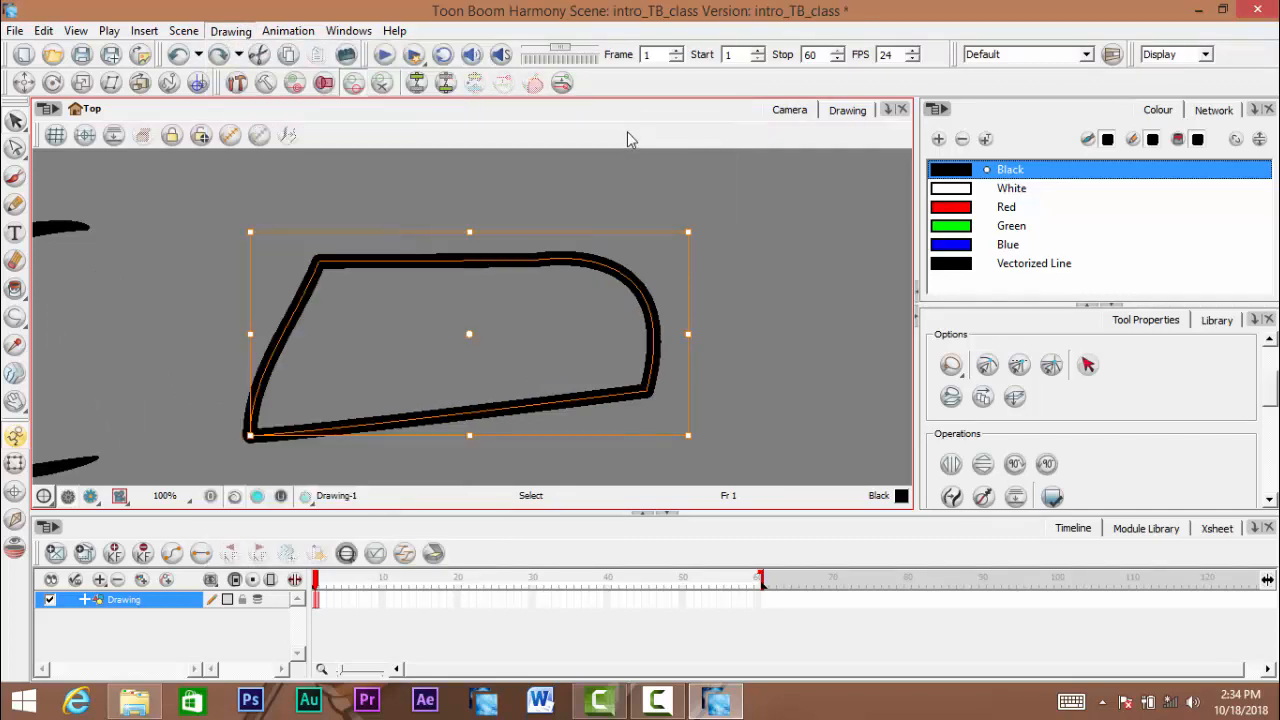
pyautogui.click(507, 302)
# - Select the converted shape at its top line and rounded corner to examine its inner and outer contours, and undo the last action
pyautogui.scroll(1, 507, 302)
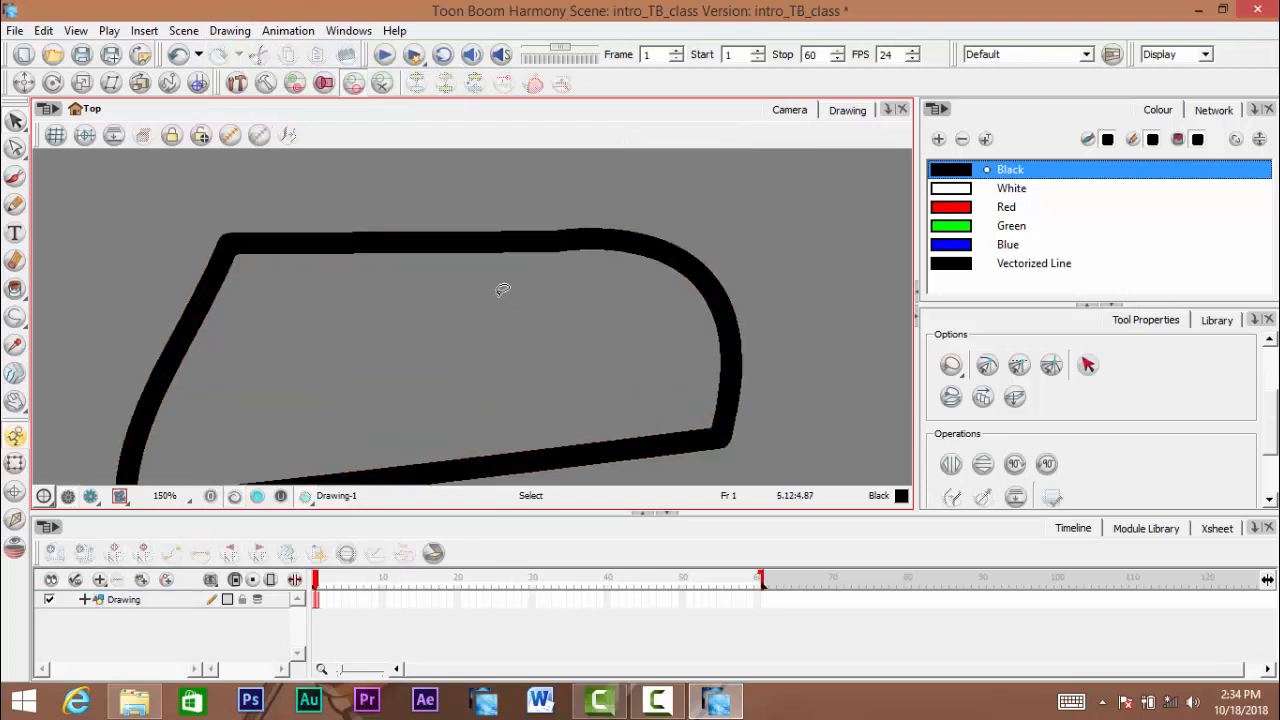
pyautogui.click(503, 240)
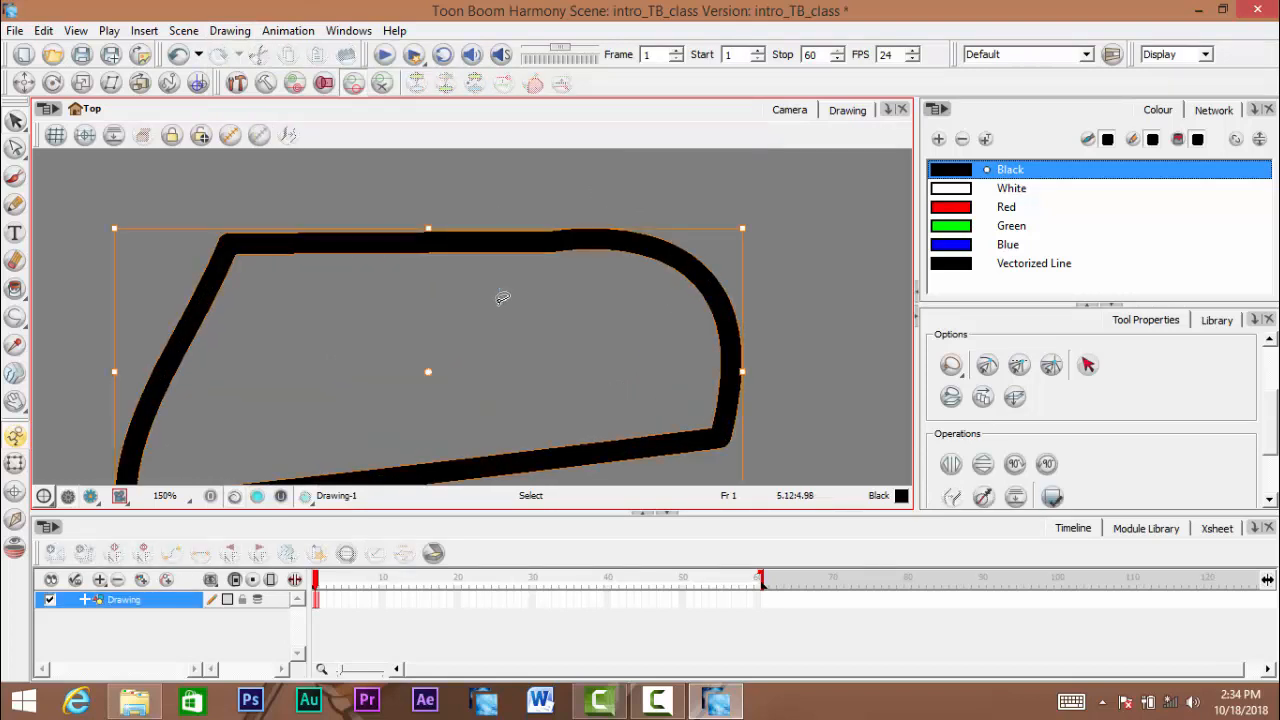
pyautogui.click(803, 286)
pyautogui.scroll(2, 723, 249)
pyautogui.click(651, 270)
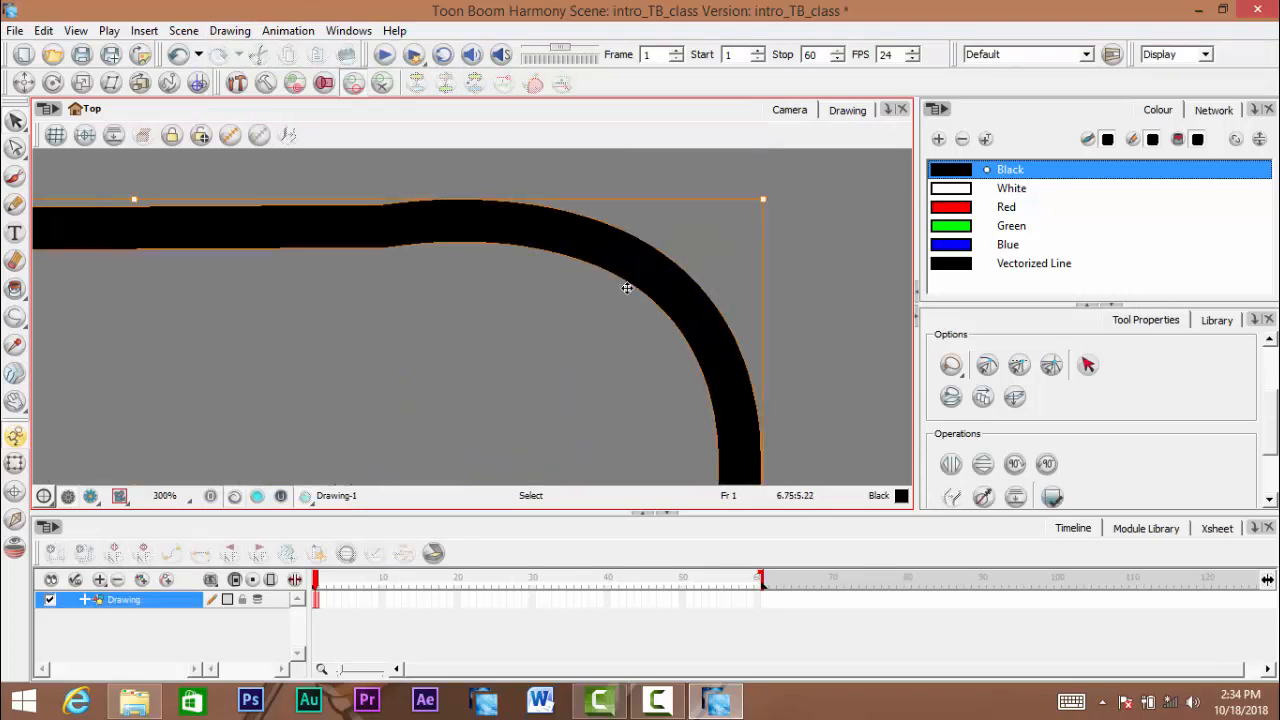
pyautogui.scroll(2, 623, 289)
pyautogui.moveTo(678, 270); pyautogui.dragTo(654, 297)
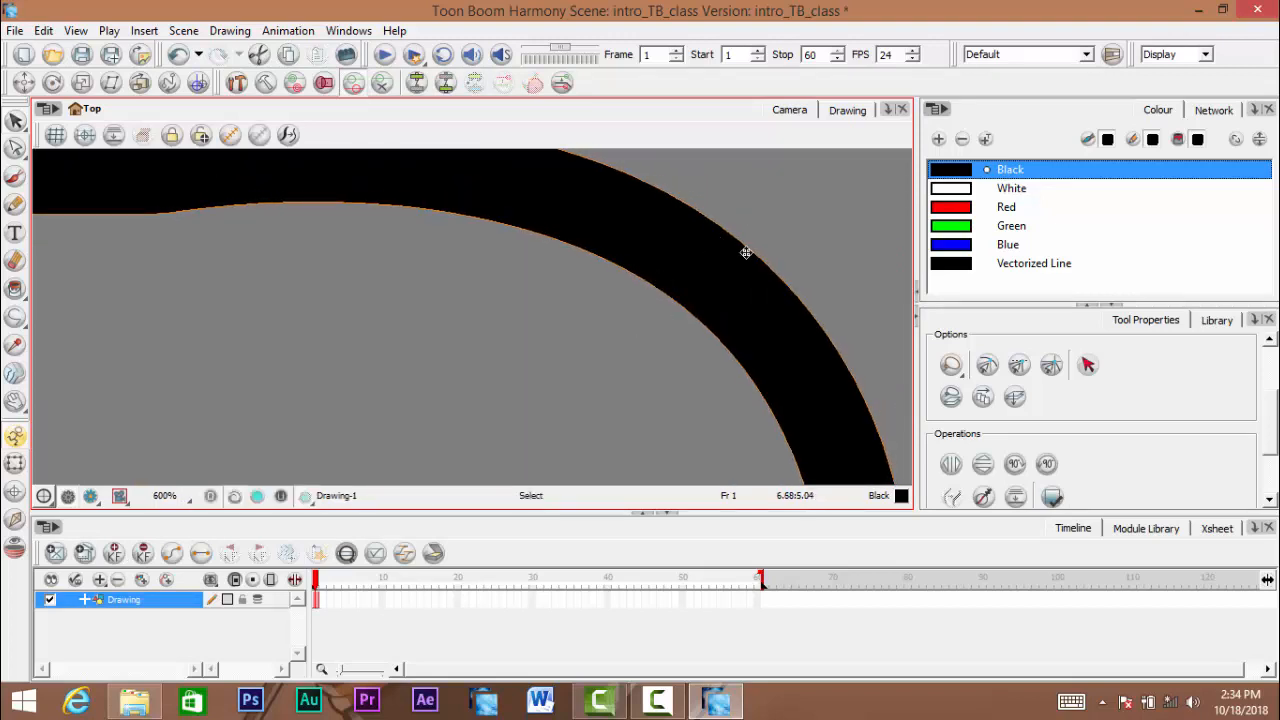
pyautogui.scroll(-7, 730, 262)
pyautogui.moveTo(765, 246); pyautogui.dragTo(761, 233)
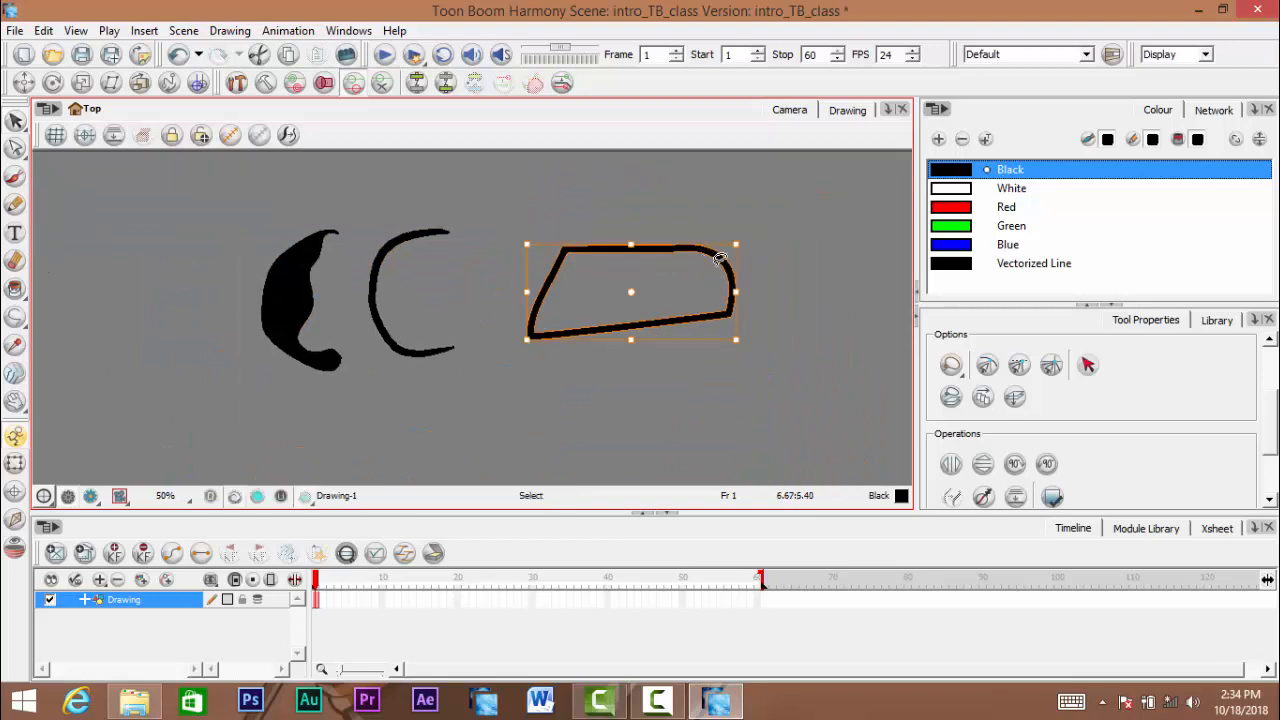
pyautogui.moveTo(661, 278)
pyautogui.mouseDown()
pyautogui.moveTo(569, 257)
pyautogui.moveTo(580, 303)
pyautogui.moveTo(609, 317)
pyautogui.moveTo(663, 308)
pyautogui.moveTo(643, 310)
pyautogui.mouseUp()
pyautogui.click(744, 295)
pyautogui.hotkey('ctrl', 'z')
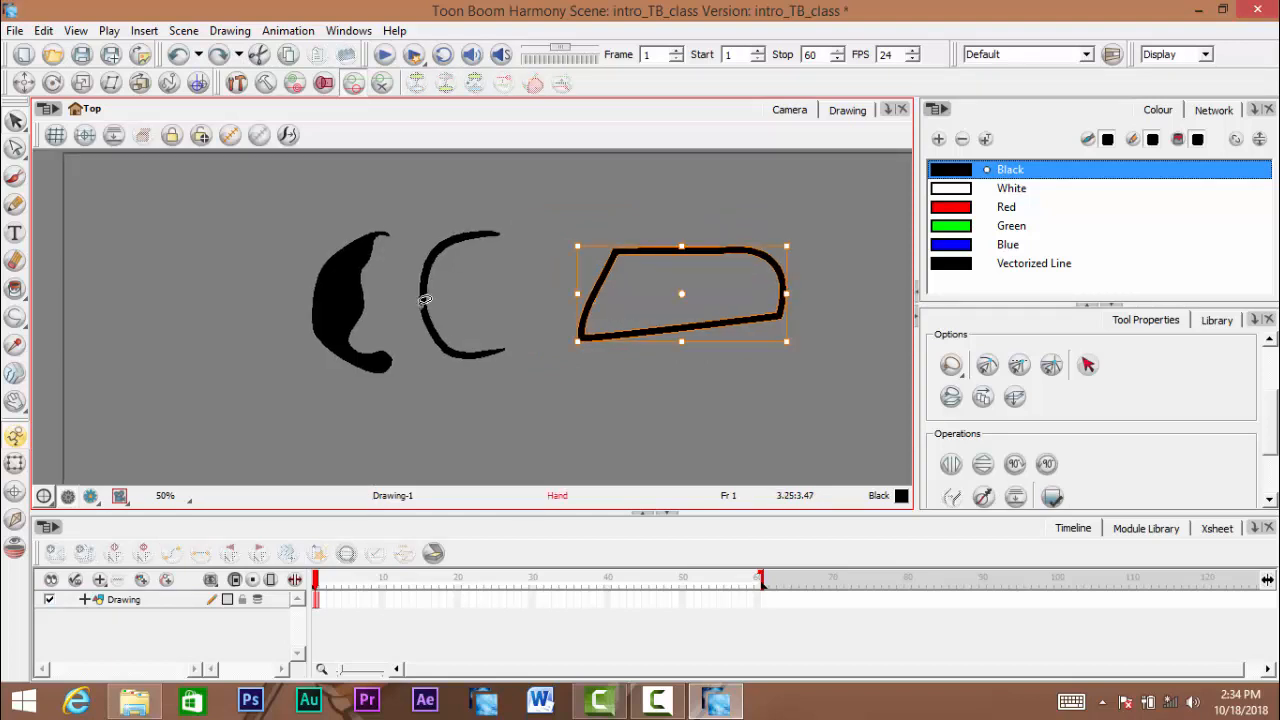
# - Select the C-shaped pencil curve between the solid brush stroke and the polyline shape
pyautogui.scroll(2, 414, 300)
pyautogui.click(429, 281)
pyautogui.moveTo(548, 278); pyautogui.dragTo(564, 340)
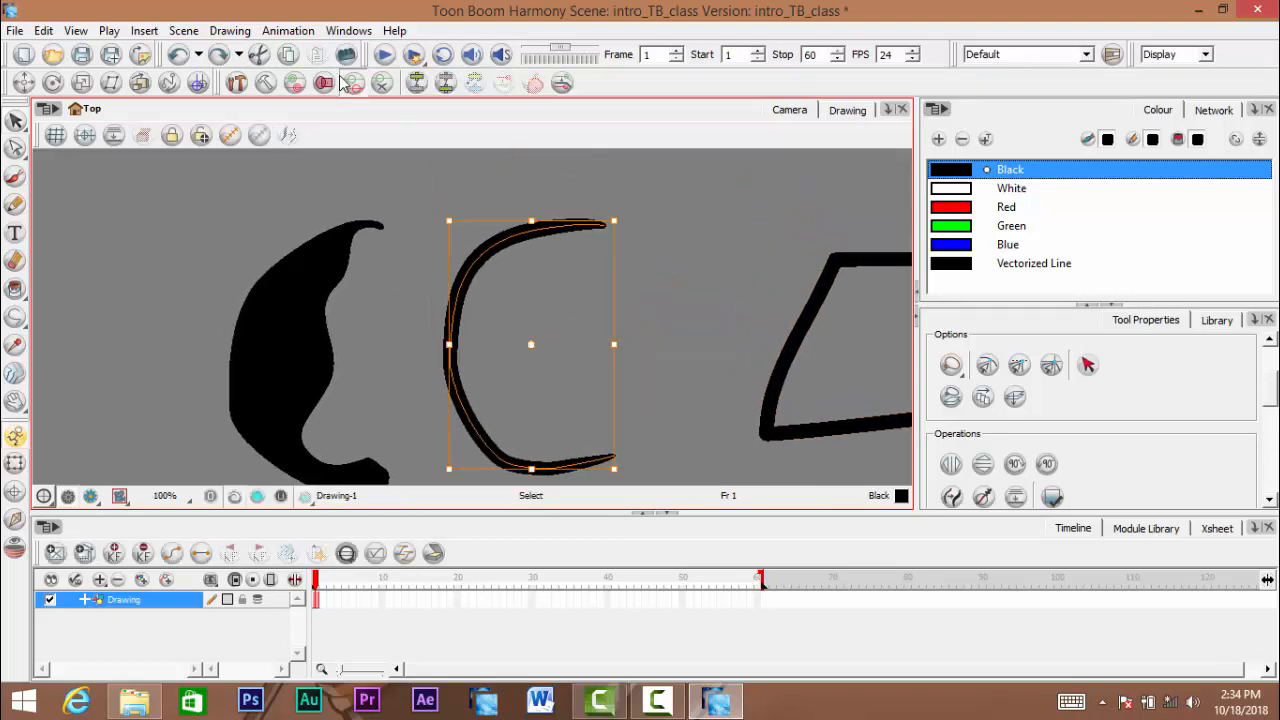
# - Convert the selected C-shaped curve's pencil lines to brush strokes and deselect it
pyautogui.click(231, 32)
pyautogui.moveTo(320, 128)
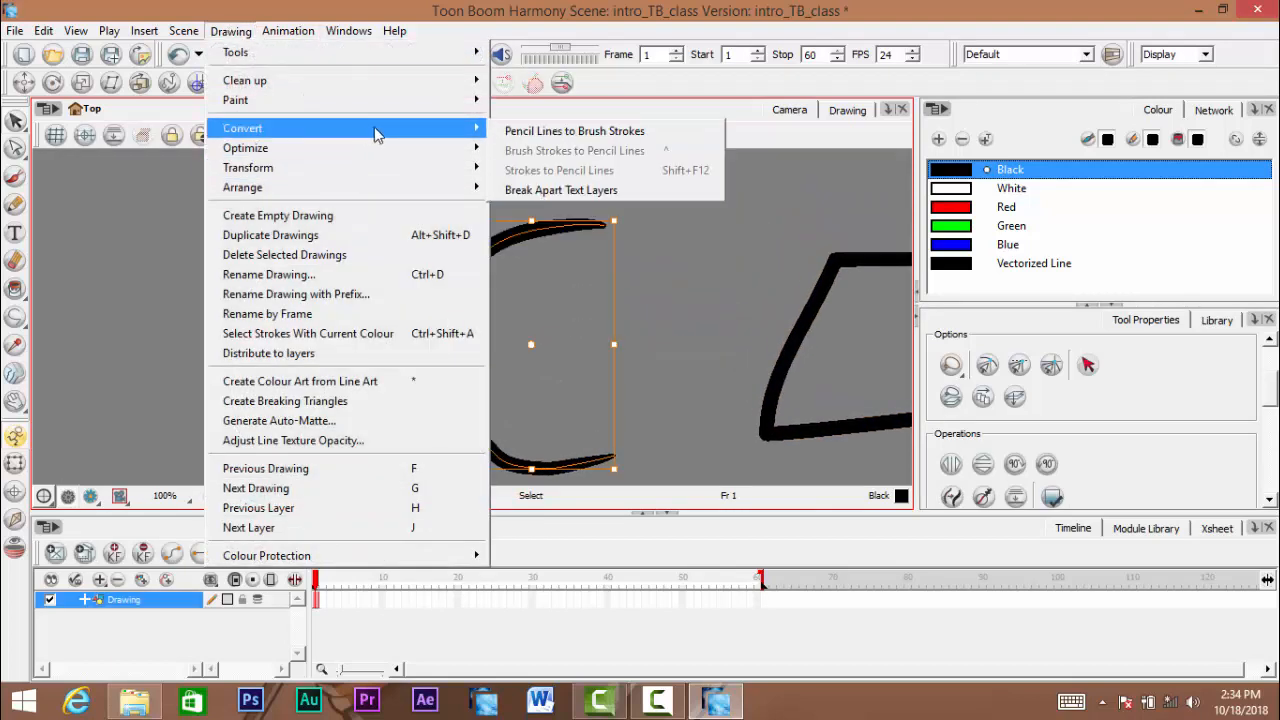
pyautogui.click(560, 128)
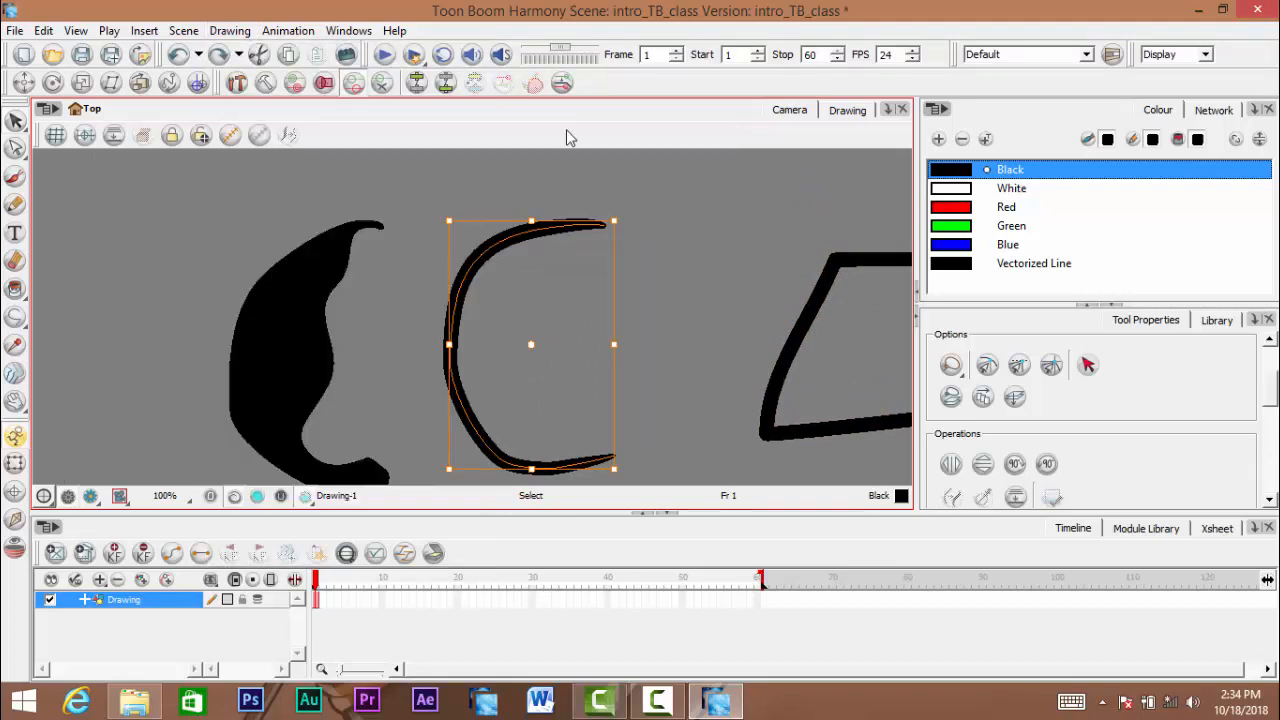
pyautogui.click(663, 226)
# - Select the solid brush stroke beside the C-shaped curve, convert it from brush strokes to pencil lines, and deselect it
pyautogui.moveTo(234, 285); pyautogui.dragTo(278, 240)
pyautogui.click(300, 245)
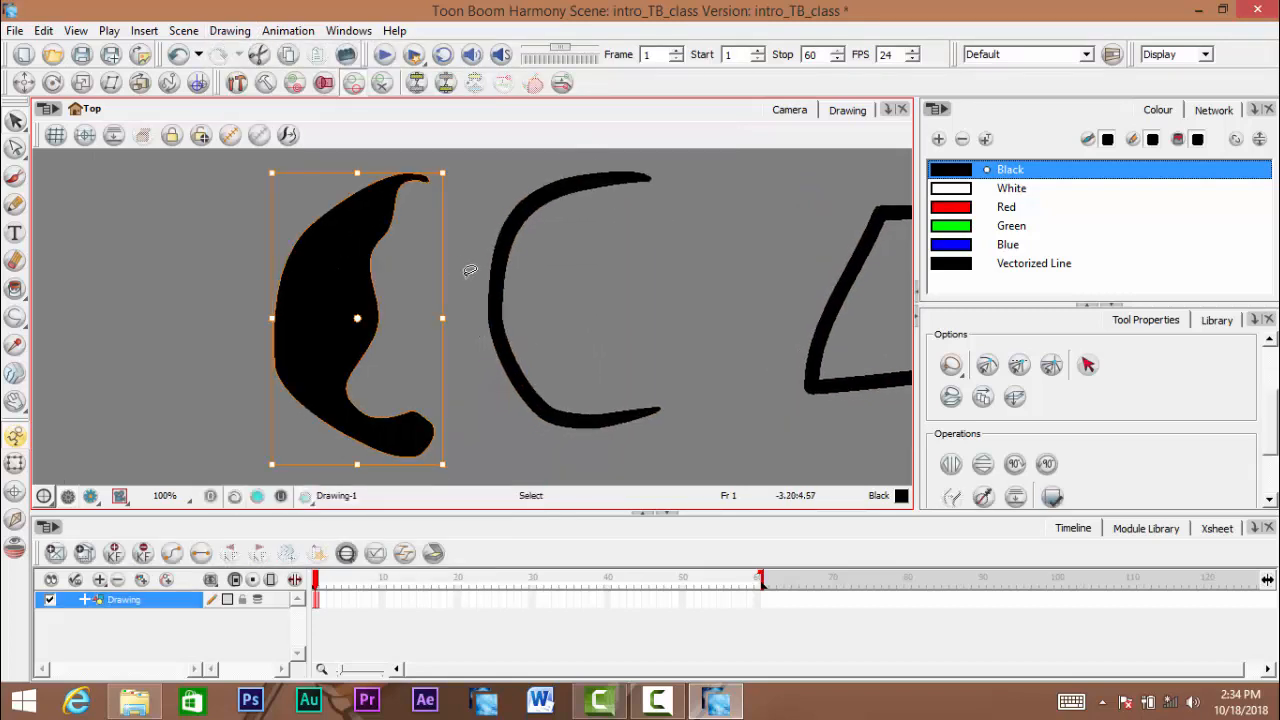
pyautogui.click(231, 31)
pyautogui.moveTo(352, 130)
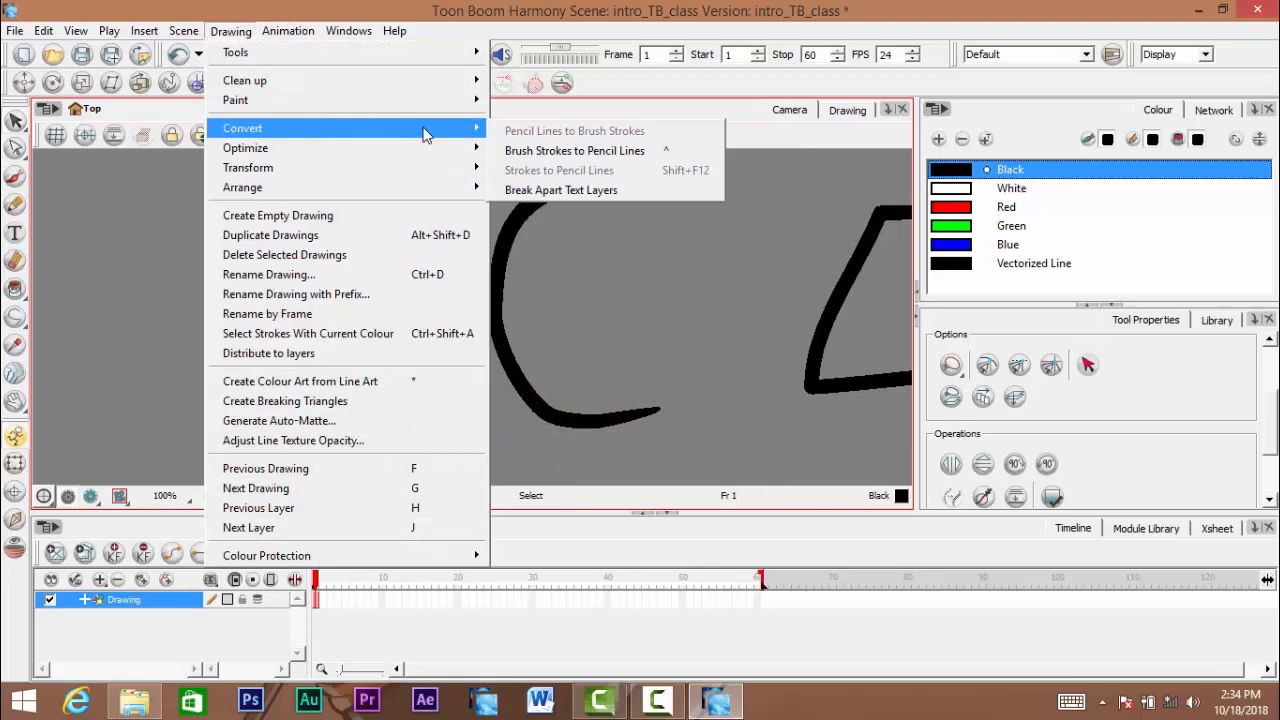
pyautogui.click(580, 150)
pyautogui.click(602, 267)
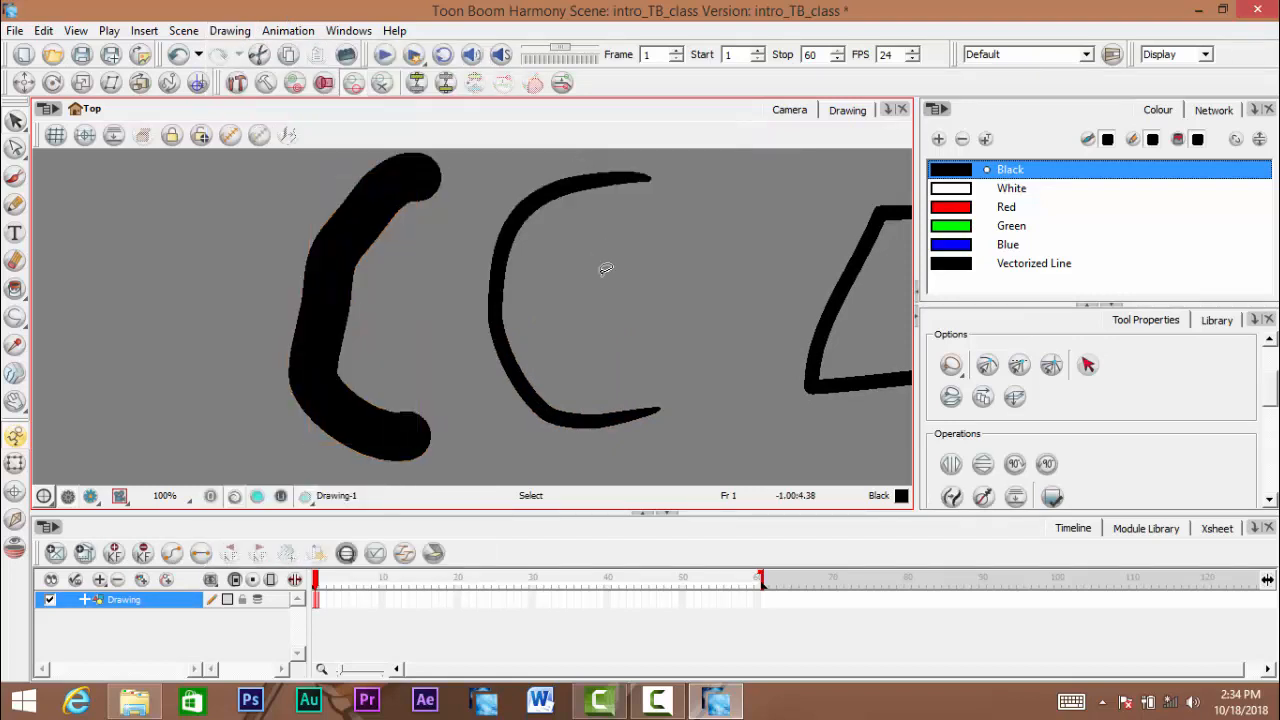
# - Select the newly converted thick pencil line and examine its centre line up close
pyautogui.scroll(-2, 585, 272)
pyautogui.press('space')
pyautogui.scroll(2, 423, 280)
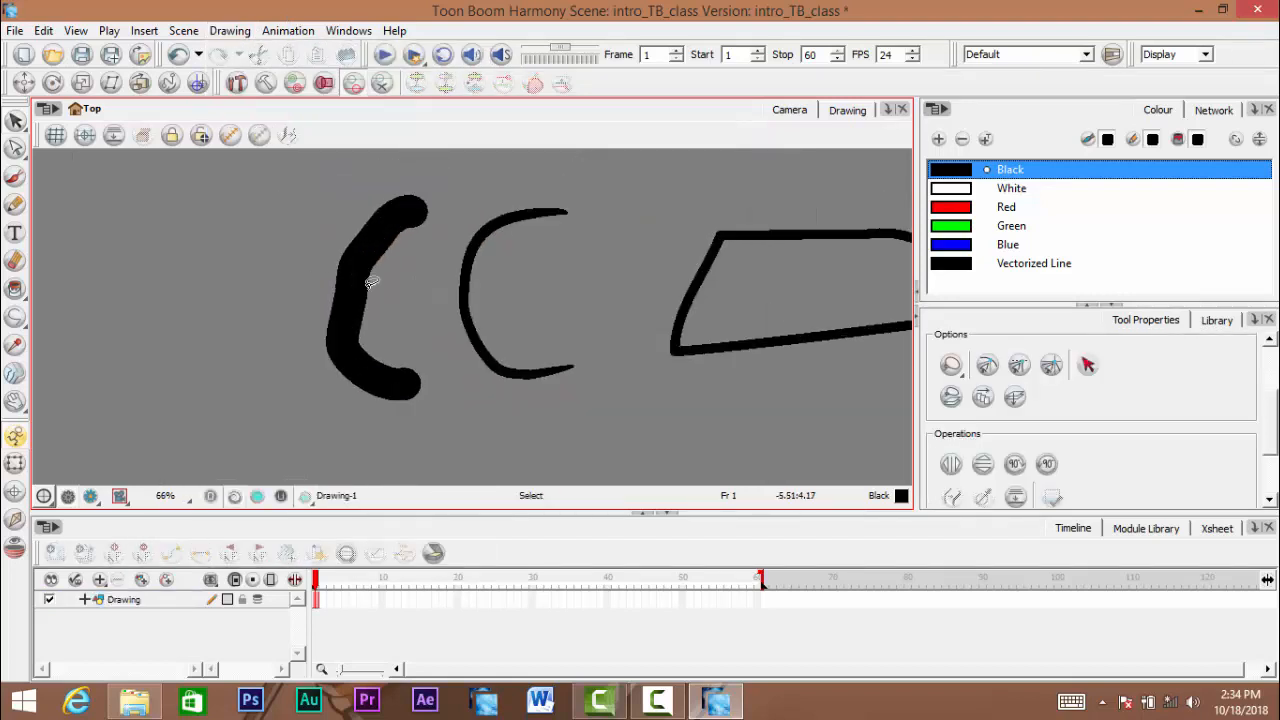
pyautogui.click(372, 282)
pyautogui.scroll(2, 371, 240)
pyautogui.press('space')
pyautogui.moveTo(371, 240); pyautogui.dragTo(369, 211)
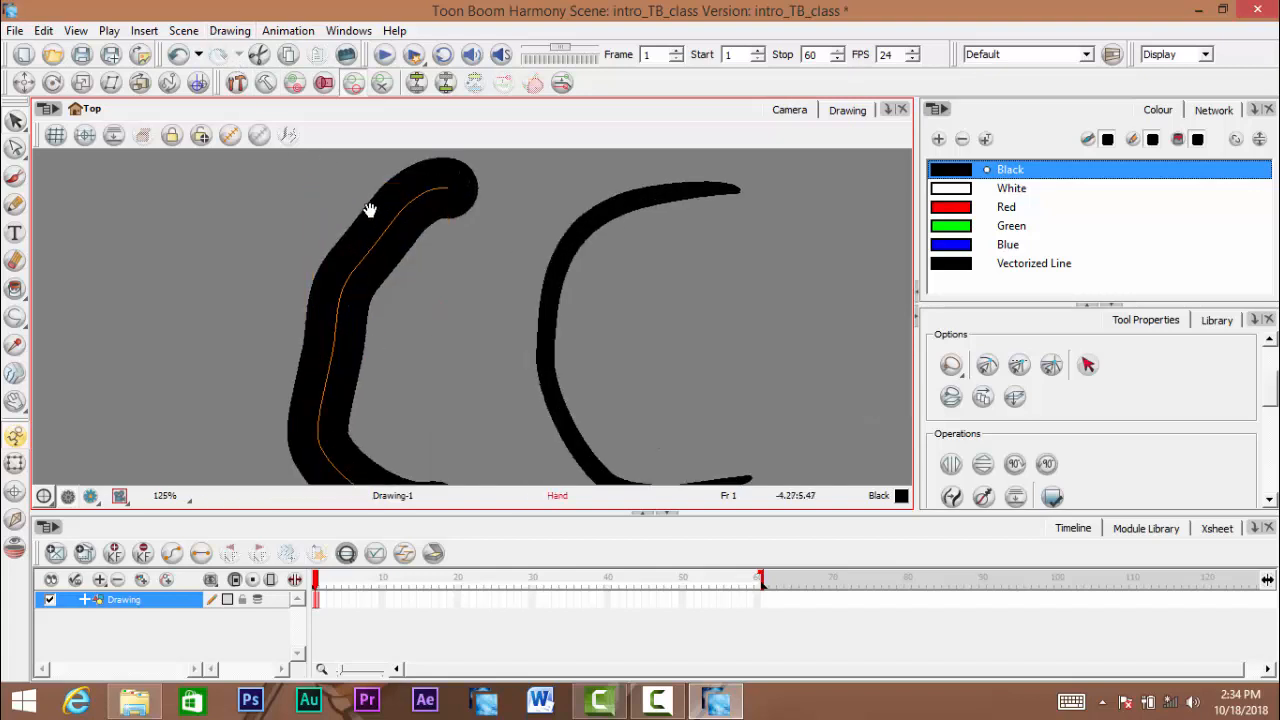
pyautogui.scroll(-1, 369, 211)
# - Convert the thick pencil line back to brush strokes and deselect it
pyautogui.click(231, 31)
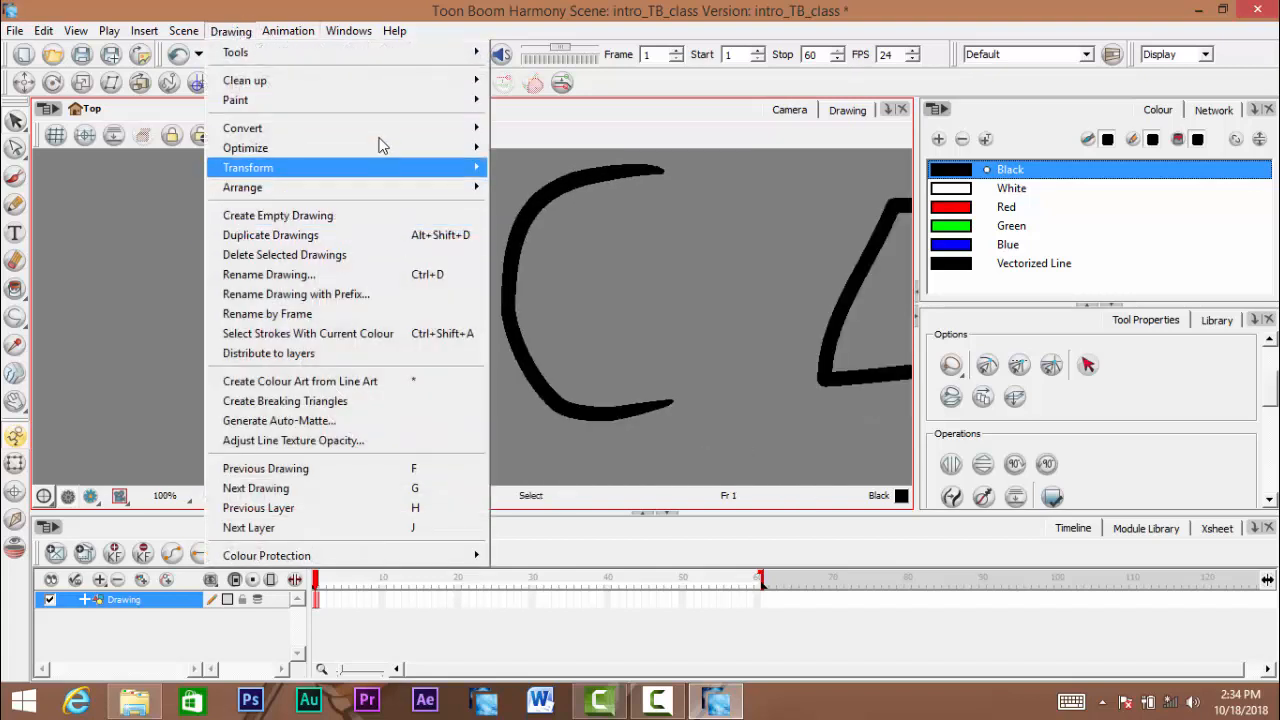
pyautogui.moveTo(383, 130)
pyautogui.click(559, 138)
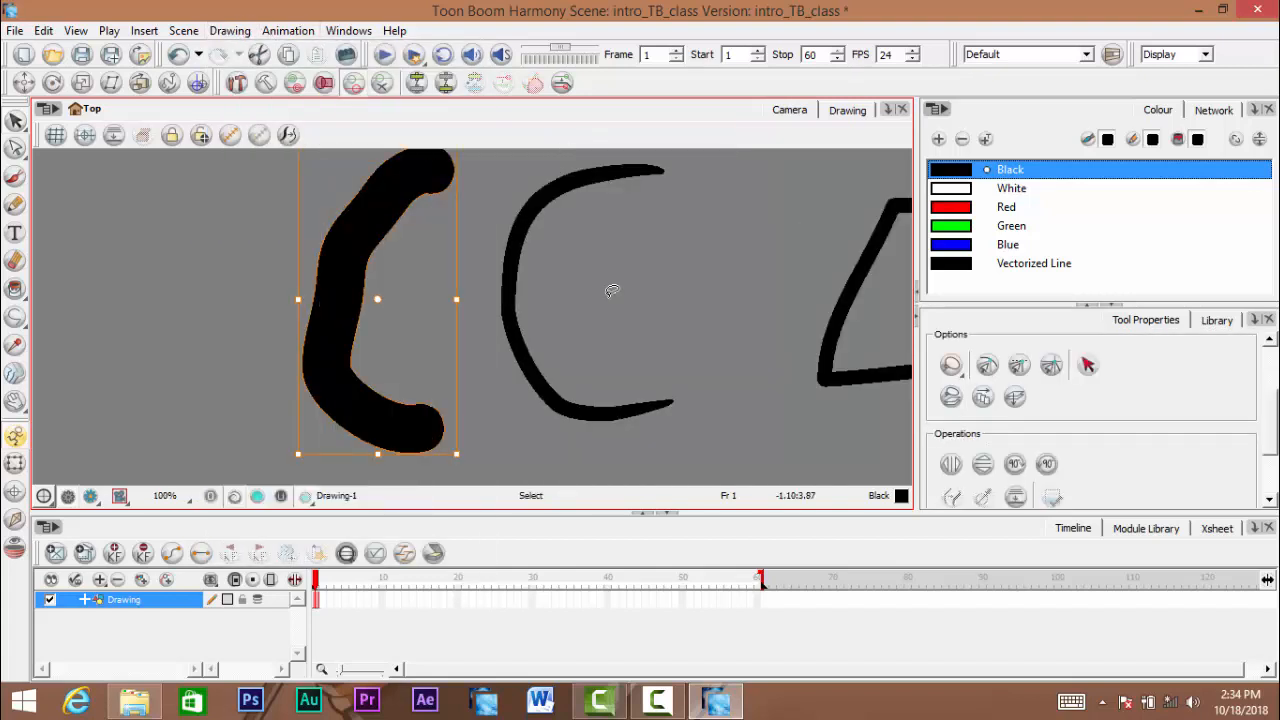
pyautogui.click(543, 331)
# - Undo both conversions of the thick stroke to restore its original brush shape, and deselect it
pyautogui.press('space')
pyautogui.scroll(-3, 540, 330)
pyautogui.moveTo(536, 330); pyautogui.dragTo(421, 355)
pyautogui.scroll(2, 431, 323)
pyautogui.scroll(-1, 433, 322)
pyautogui.press('space')
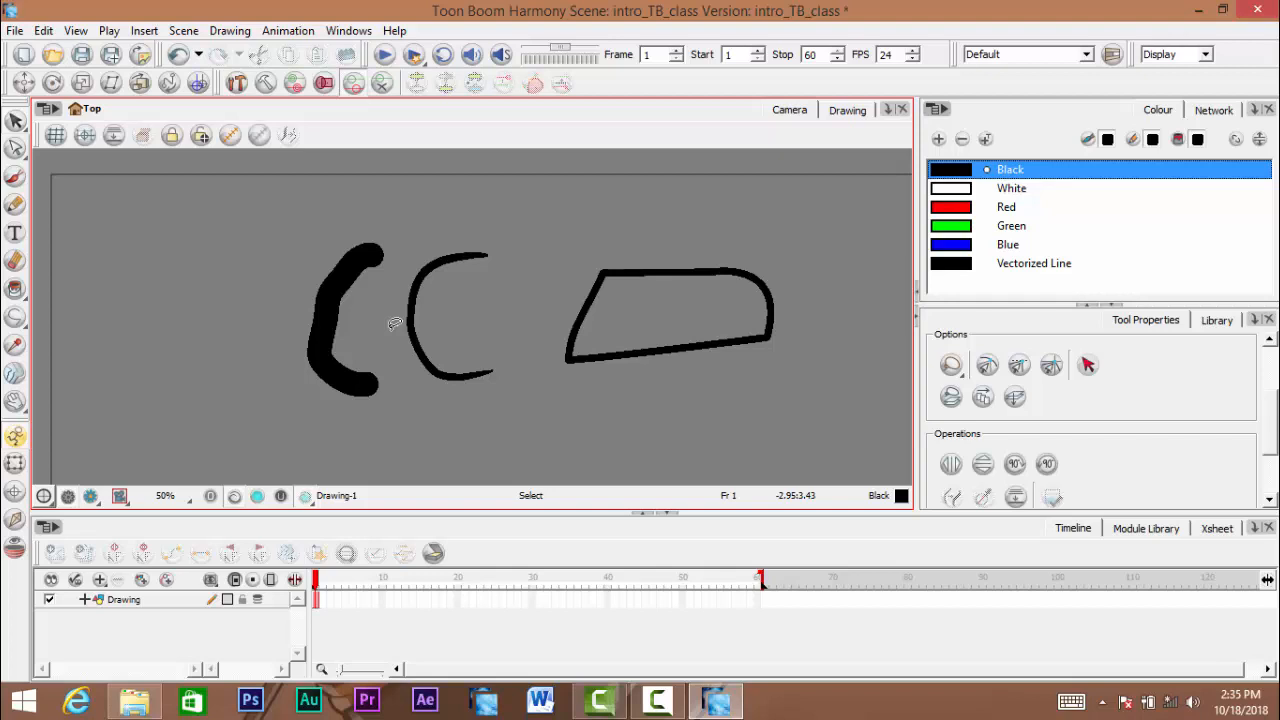
pyautogui.click(395, 323)
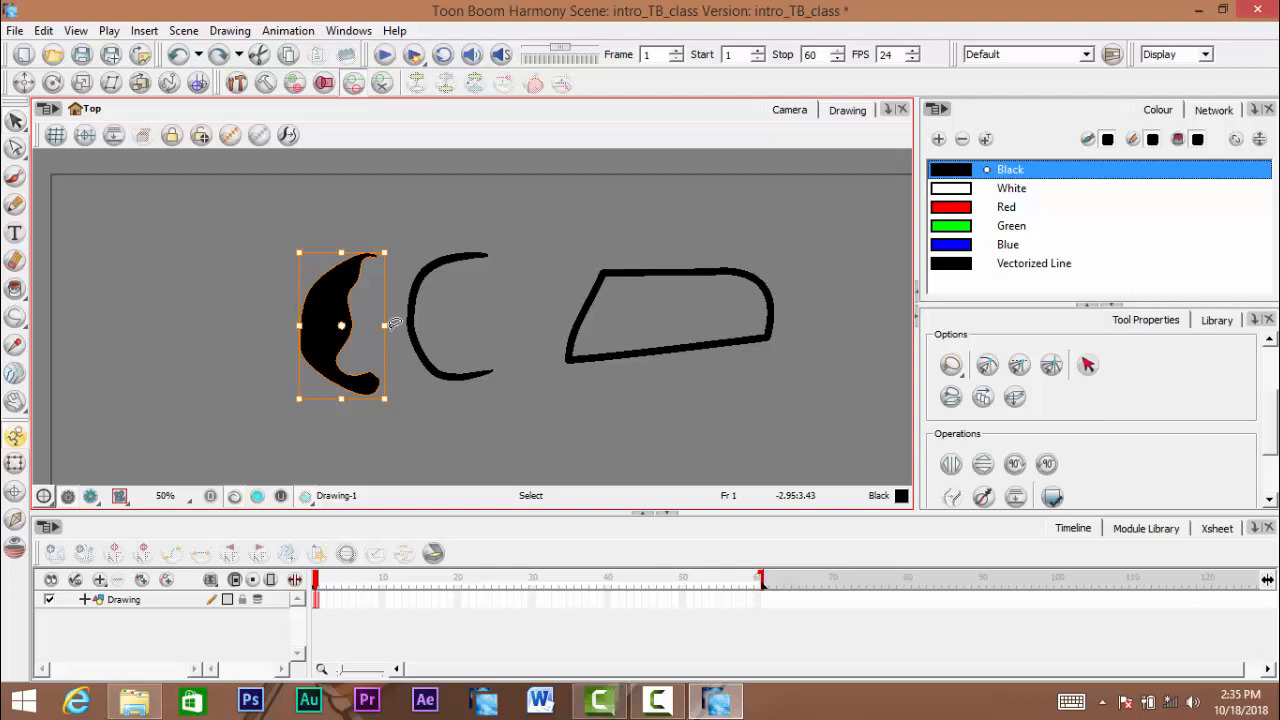
pyautogui.click(478, 284)
# - Lasso all three shapes, try moving them together across the drawing, undo the move, and deselect them
pyautogui.scroll(1, 284, 298)
pyautogui.scroll(-2, 284, 298)
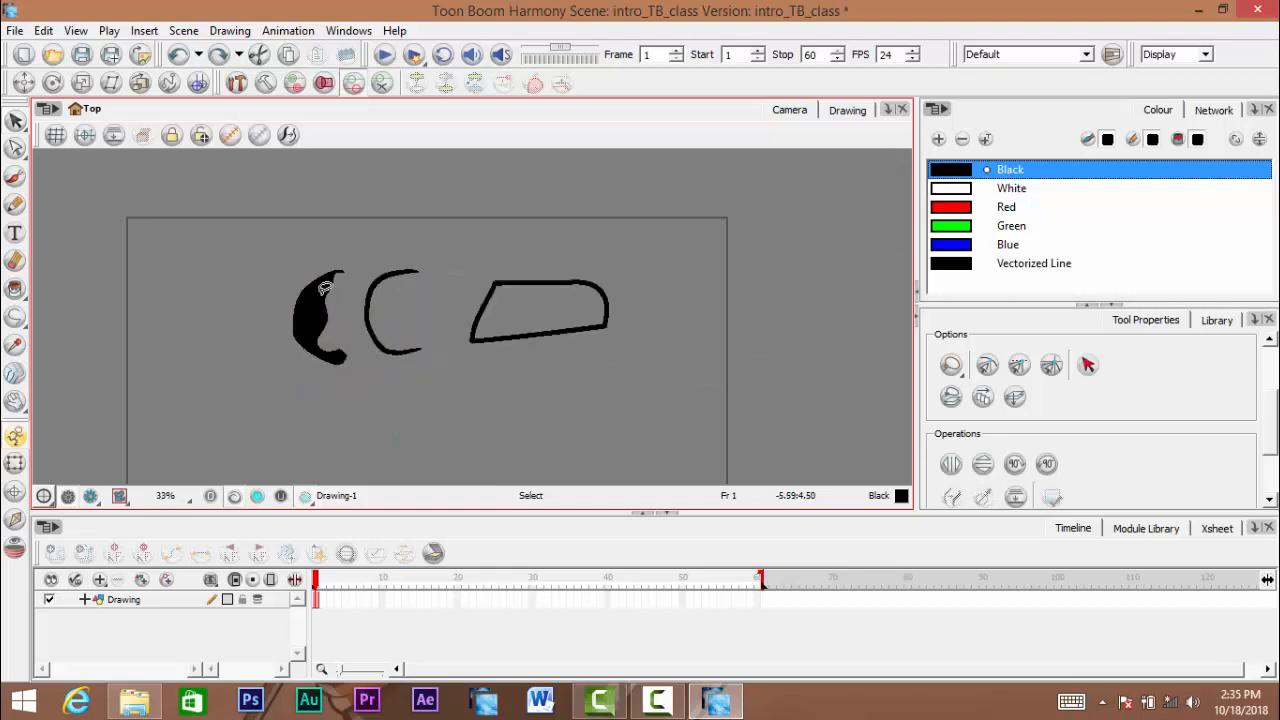
pyautogui.scroll(2, 327, 286)
pyautogui.scroll(-1, 330, 283)
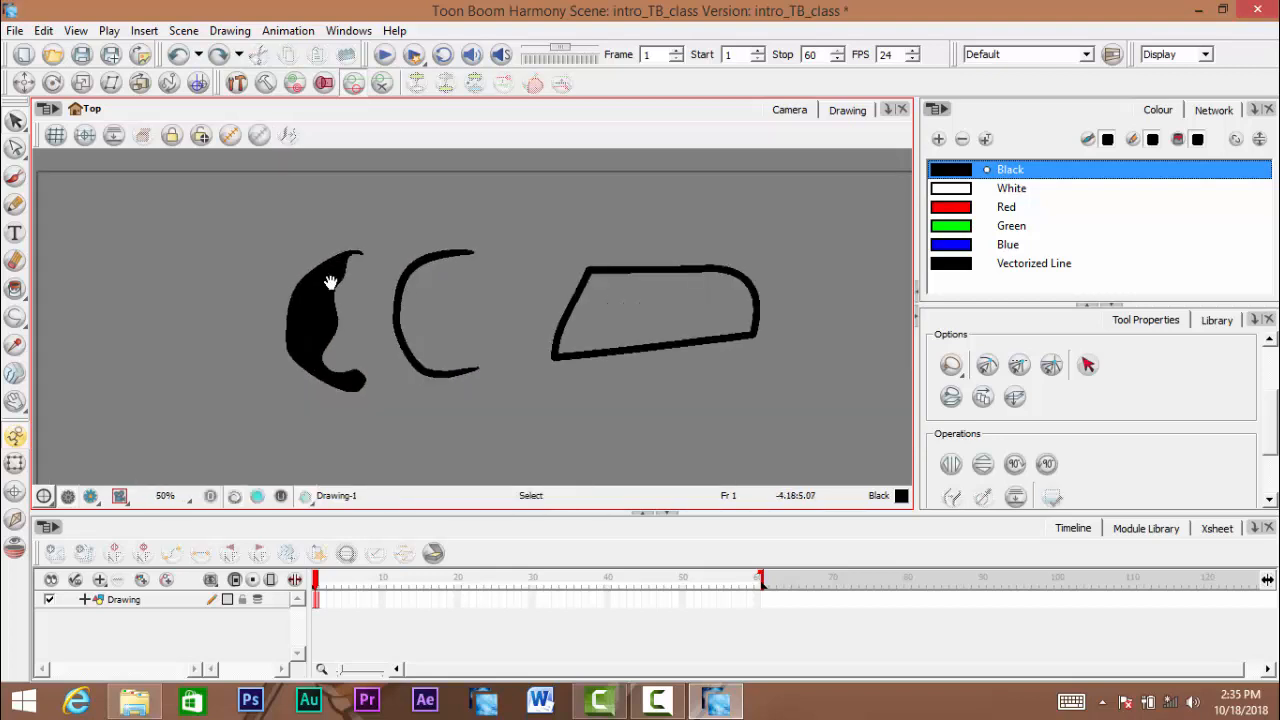
pyautogui.moveTo(319, 293); pyautogui.dragTo(311, 275)
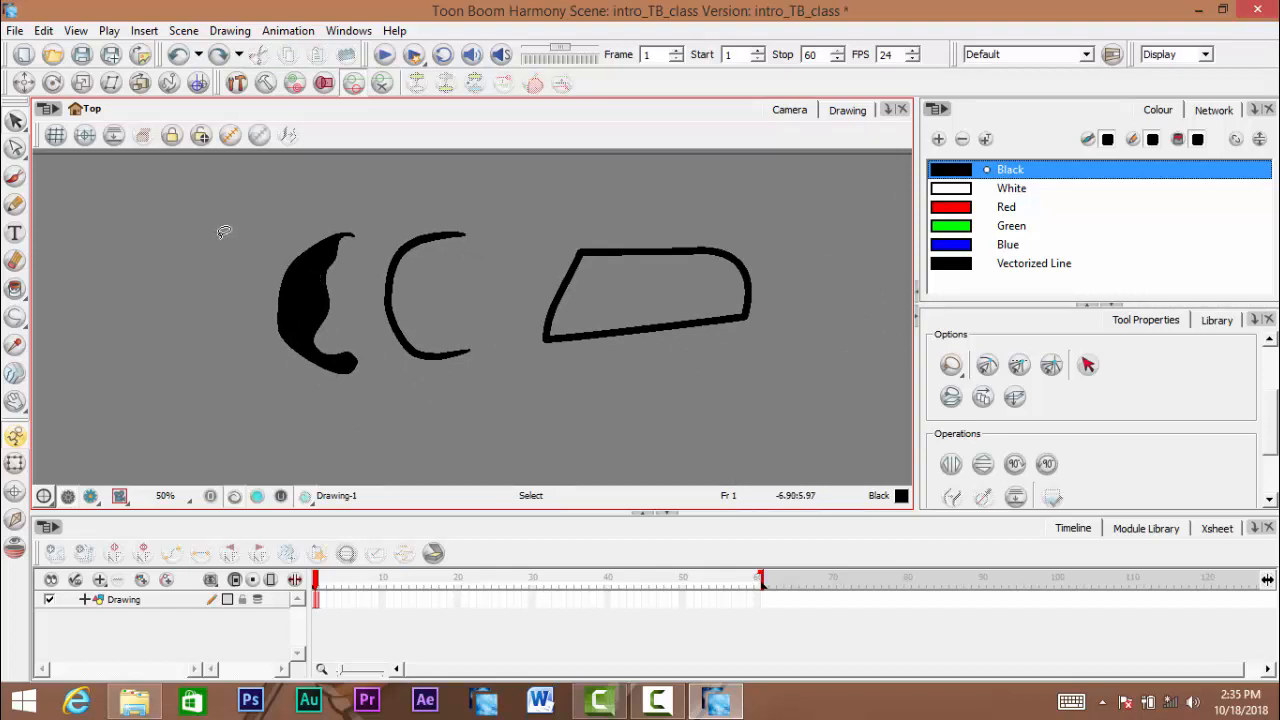
pyautogui.moveTo(222, 237)
pyautogui.mouseDown()
pyautogui.moveTo(446, 166)
pyautogui.moveTo(595, 160)
pyautogui.moveTo(712, 166)
pyautogui.moveTo(791, 191)
pyautogui.moveTo(830, 245)
pyautogui.moveTo(819, 324)
pyautogui.moveTo(705, 390)
pyautogui.moveTo(441, 441)
pyautogui.moveTo(306, 449)
pyautogui.moveTo(215, 393)
pyautogui.moveTo(214, 340)
pyautogui.mouseUp()
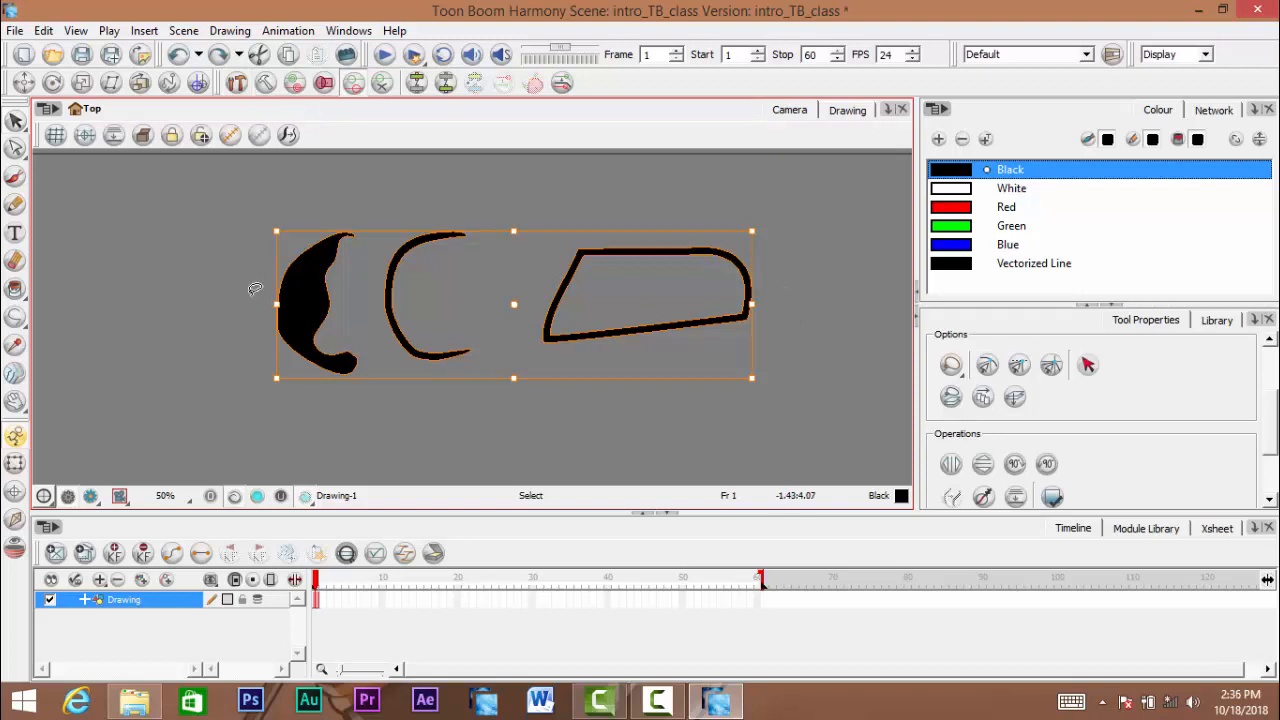
pyautogui.moveTo(226, 274)
pyautogui.mouseDown()
pyautogui.moveTo(237, 251)
pyautogui.moveTo(321, 204)
pyautogui.moveTo(452, 178)
pyautogui.moveTo(691, 177)
pyautogui.moveTo(850, 262)
pyautogui.moveTo(820, 343)
pyautogui.moveTo(641, 407)
pyautogui.moveTo(201, 428)
pyautogui.moveTo(177, 395)
pyautogui.moveTo(190, 350)
pyautogui.mouseUp()
pyautogui.moveTo(535, 304)
pyautogui.mouseDown()
pyautogui.moveTo(549, 366)
pyautogui.moveTo(606, 246)
pyautogui.moveTo(672, 370)
pyautogui.mouseUp()
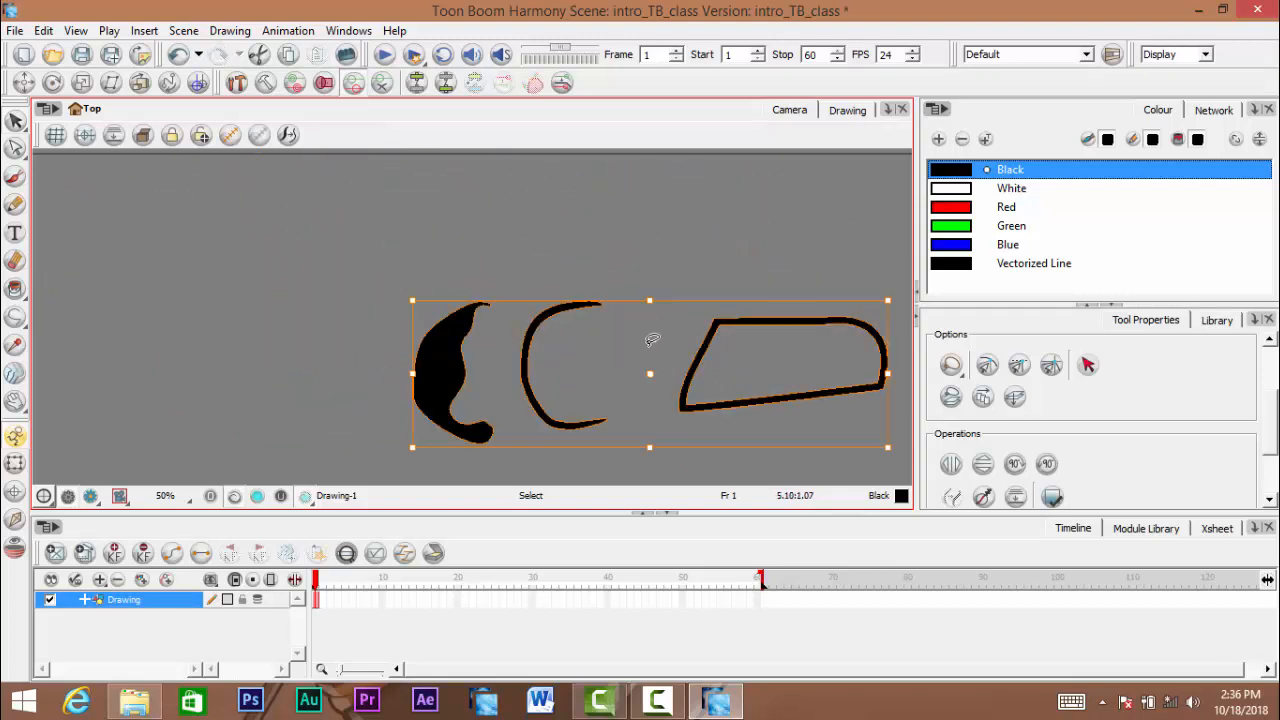
pyautogui.hotkey('ctrl', 'z')
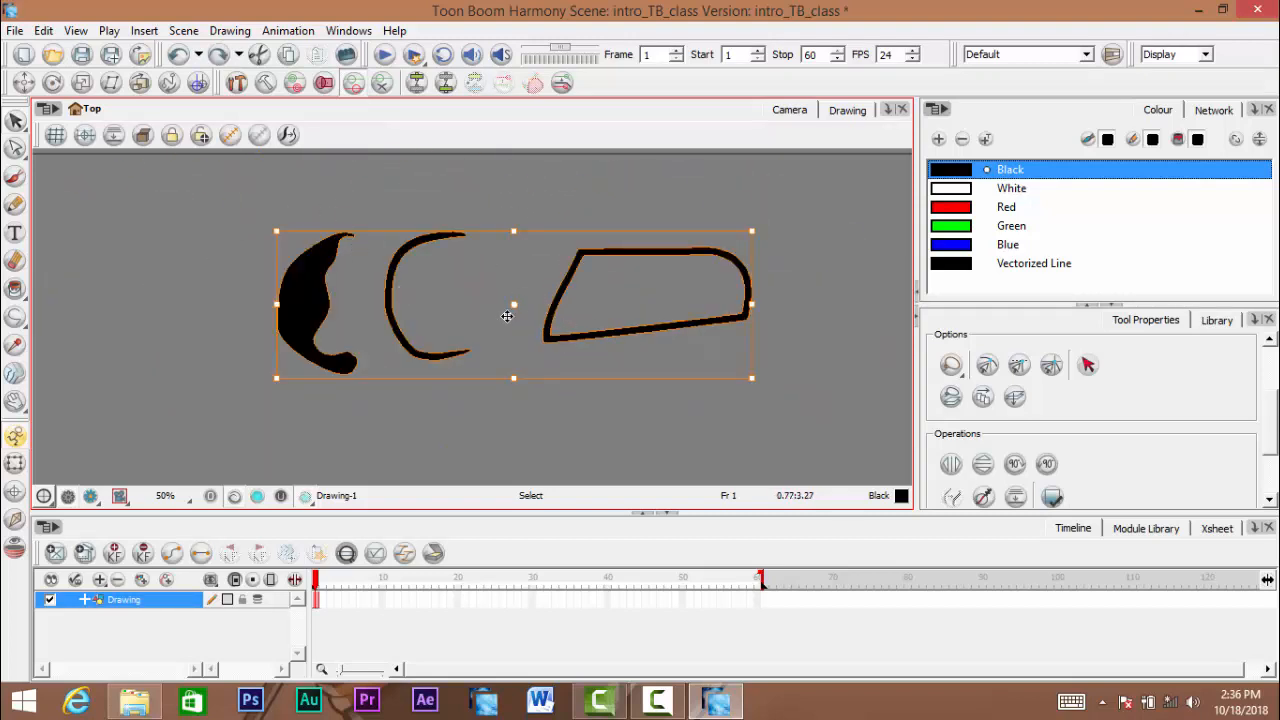
pyautogui.click(800, 321)
pyautogui.press('space')
pyautogui.moveTo(363, 315)
pyautogui.mouseDown()
pyautogui.moveTo(331, 323)
pyautogui.moveTo(352, 323)
pyautogui.mouseUp()
pyautogui.moveTo(592, 304); pyautogui.dragTo(426, 306)
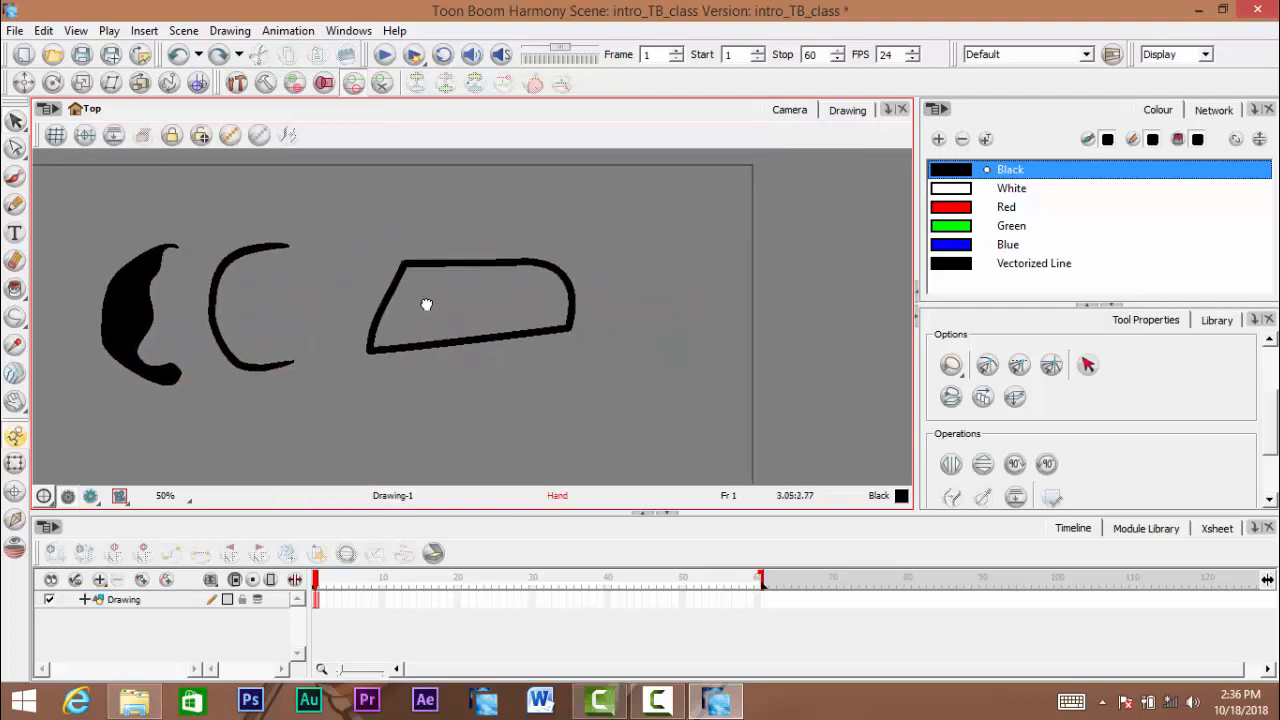
pyautogui.scroll(1, 474, 293)
pyautogui.scroll(3, 503, 306)
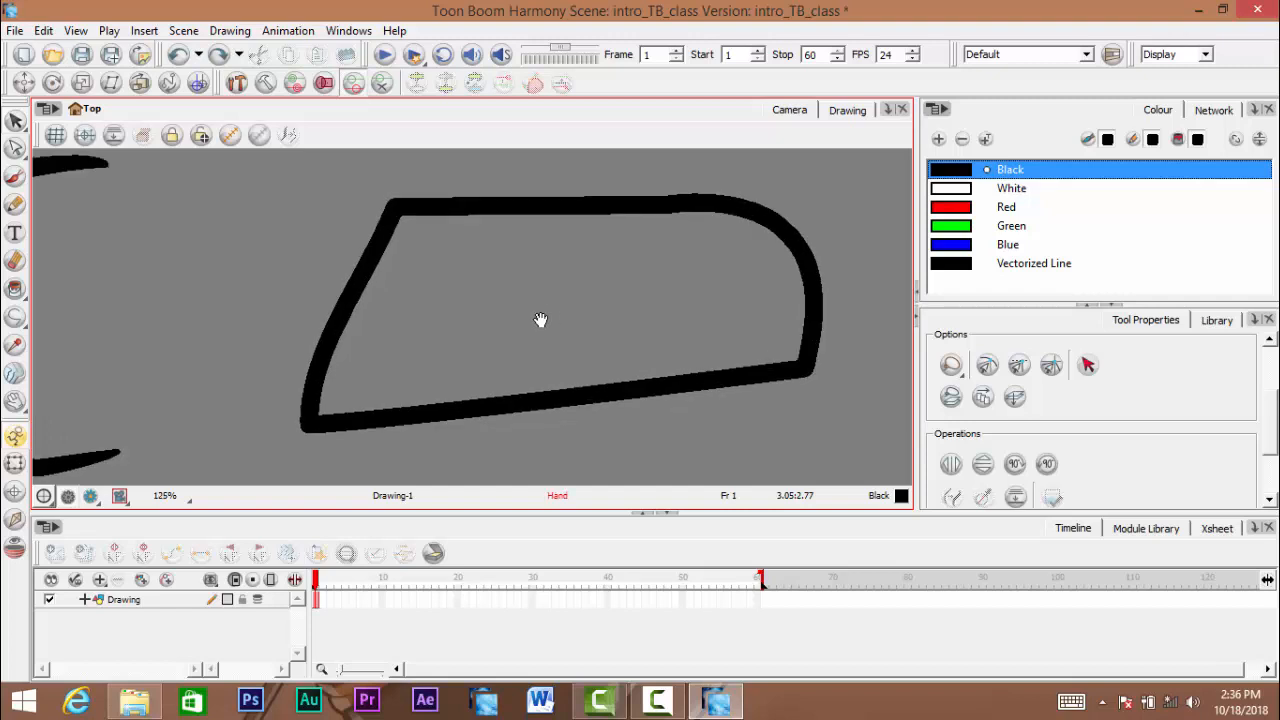
pyautogui.scroll(-1, 540, 319)
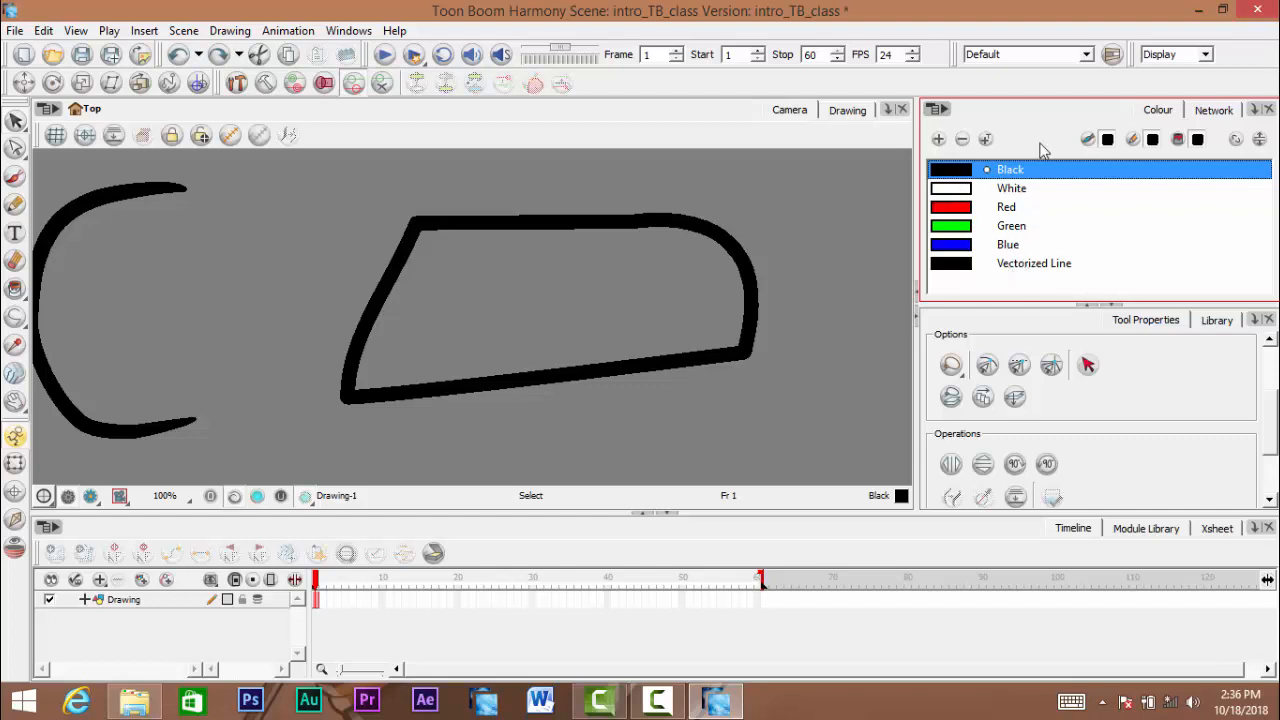
# - Create a new colour palette named New
pyautogui.click(941, 110)
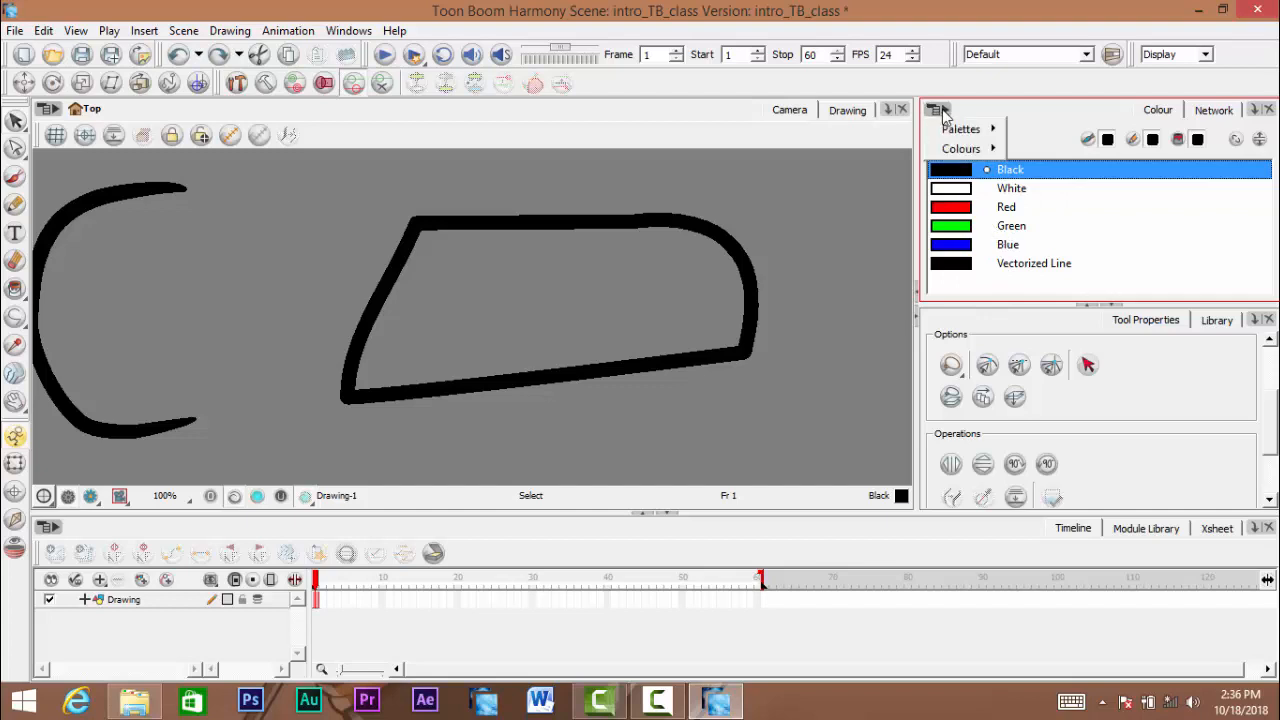
pyautogui.click(946, 114)
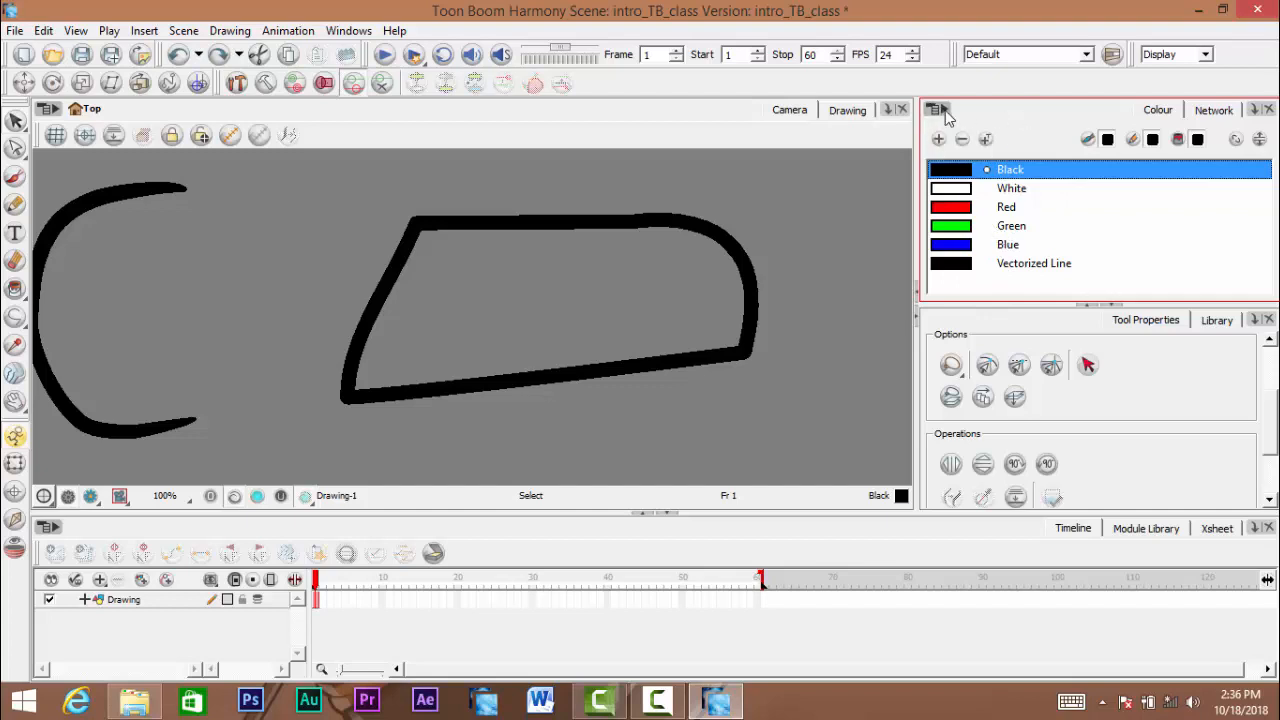
pyautogui.click(943, 112)
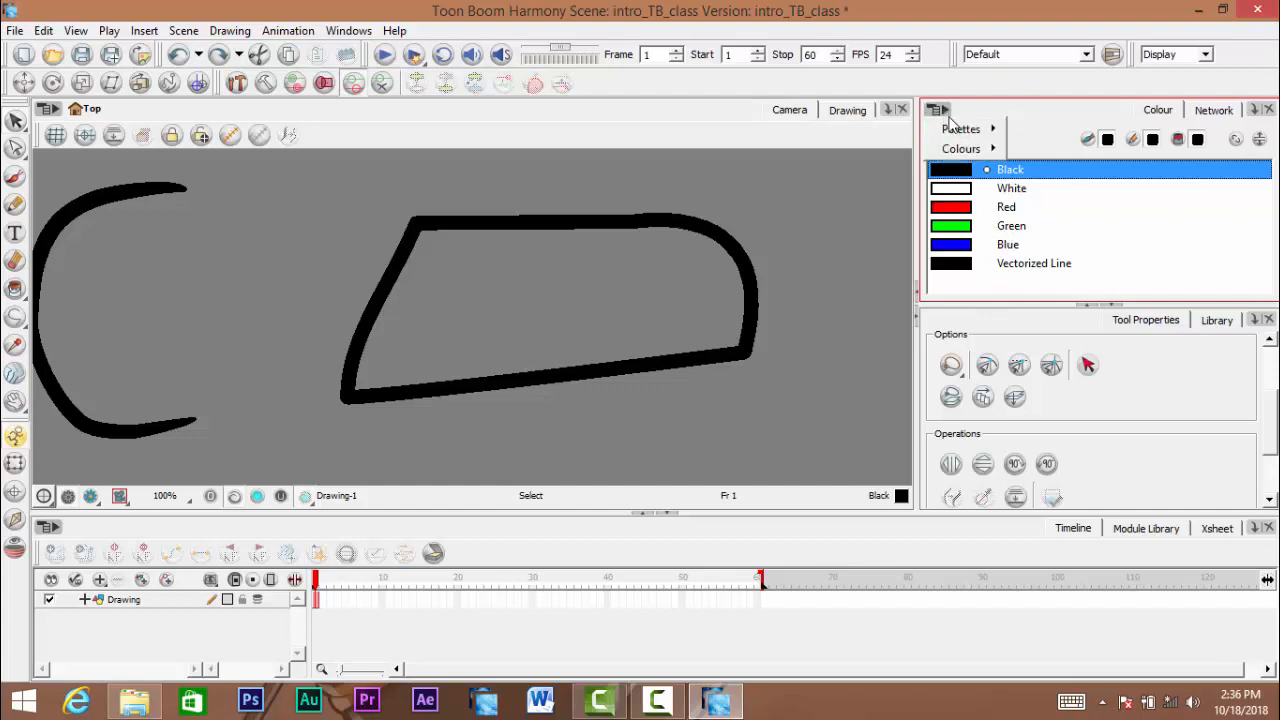
pyautogui.moveTo(966, 128)
pyautogui.click(1087, 134)
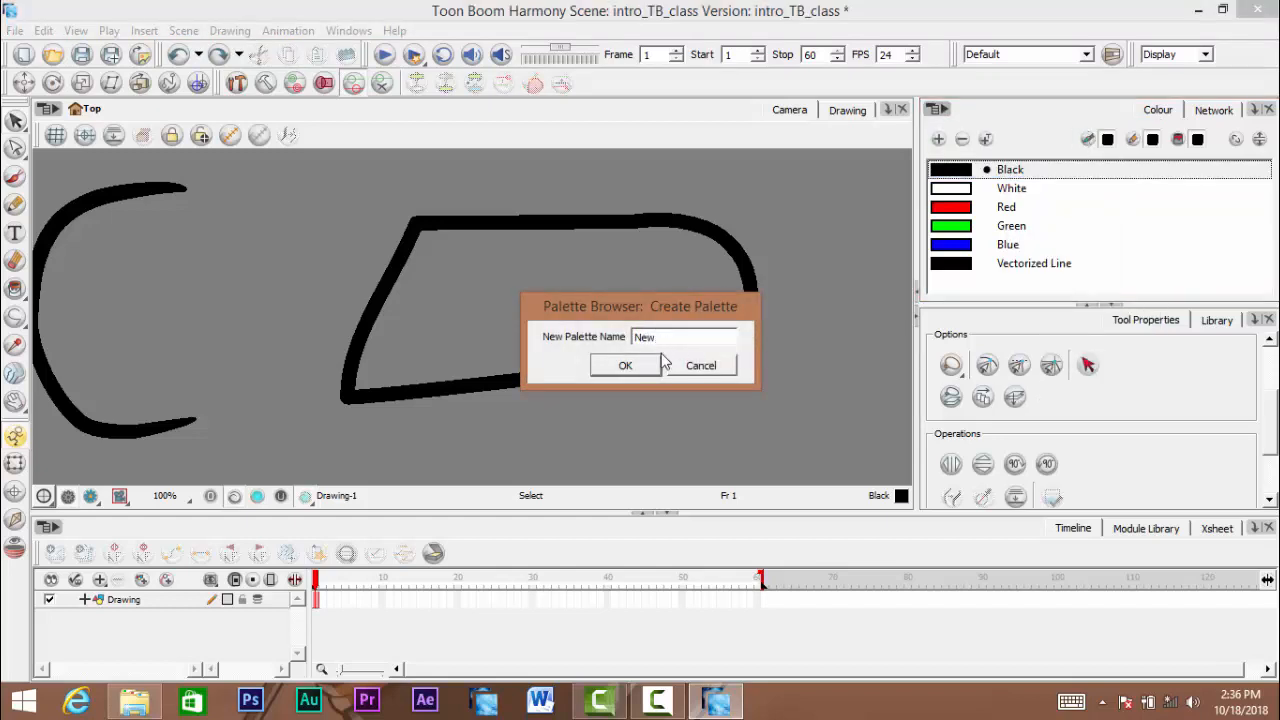
pyautogui.click(625, 365)
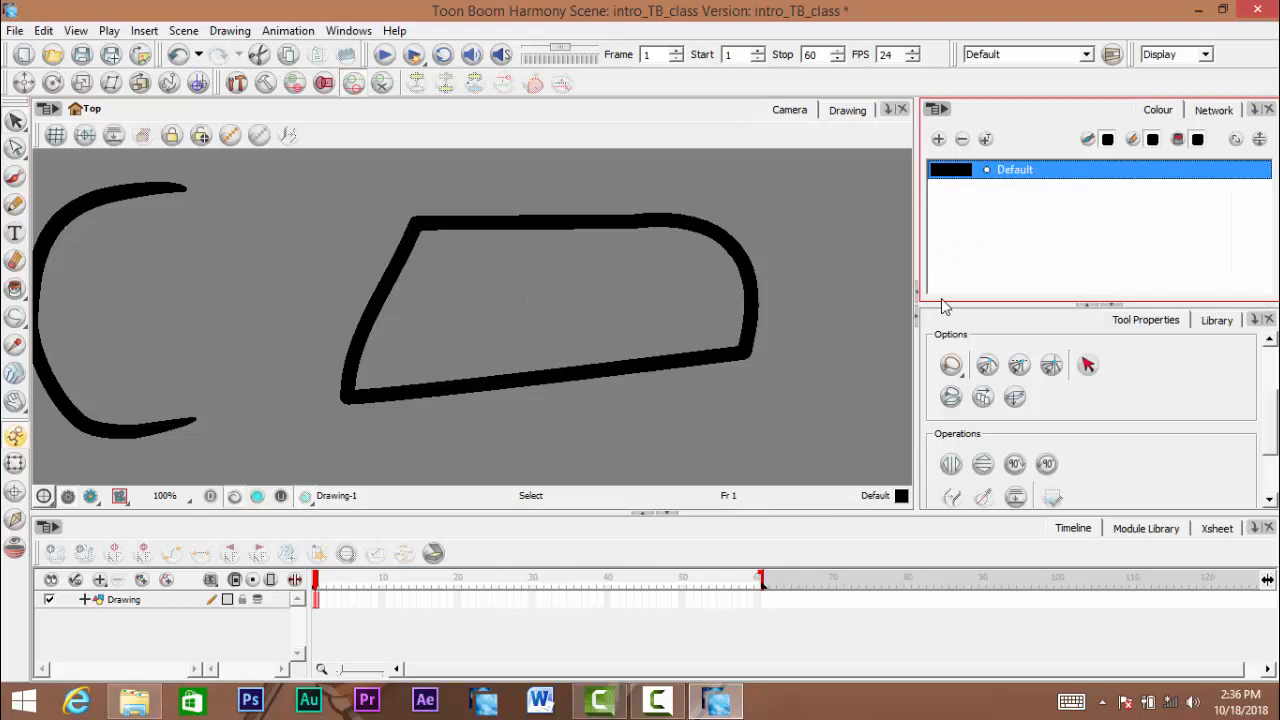
# - Add seven colour swatches to the new palette, and undo them together with the palette's creation
pyautogui.hotkey('ctrl', 'z')
pyautogui.click(940, 140)
pyautogui.click(940, 140)
pyautogui.click(940, 140)
pyautogui.click(940, 140)
pyautogui.click(940, 140)
pyautogui.click(940, 140)
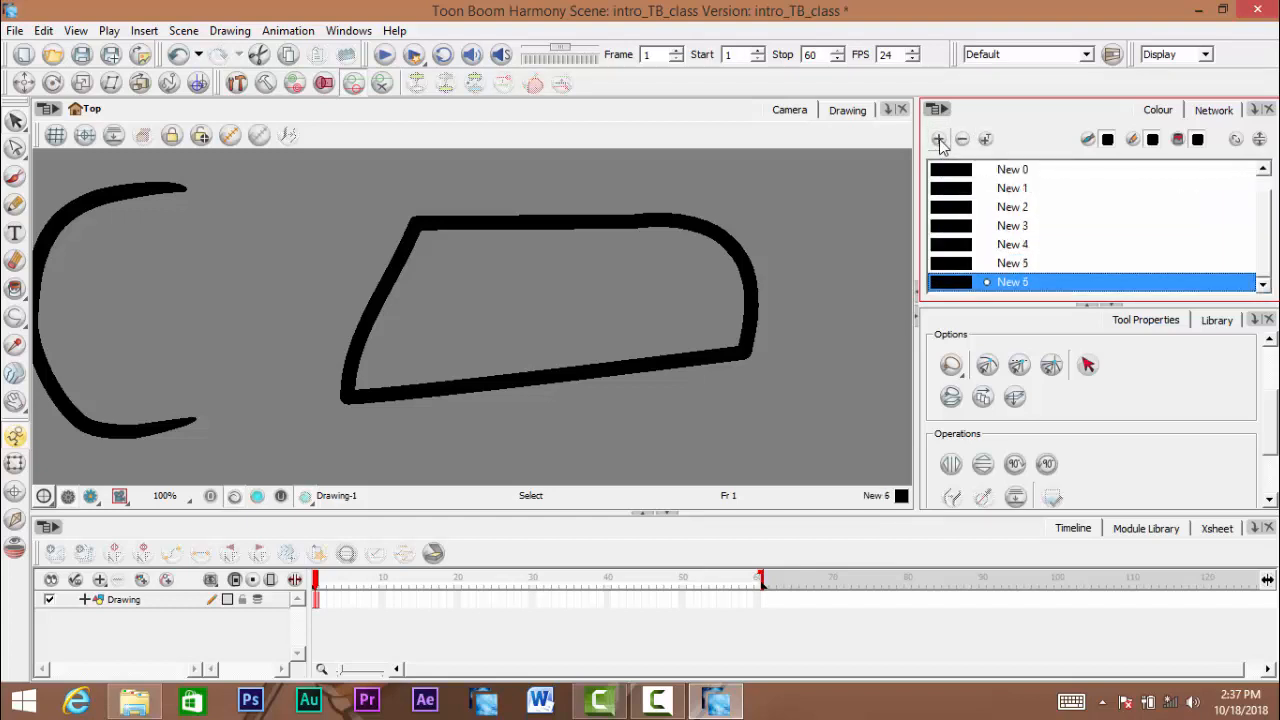
pyautogui.hotkey('ctrl', 'z')
pyautogui.hotkey('ctrl', 'z')
pyautogui.hotkey('ctrl', 'z')
pyautogui.hotkey('ctrl', 'z')
pyautogui.hotkey('ctrl', 'z')
pyautogui.hotkey('ctrl', 'z')
pyautogui.hotkey('ctrl', 'z')
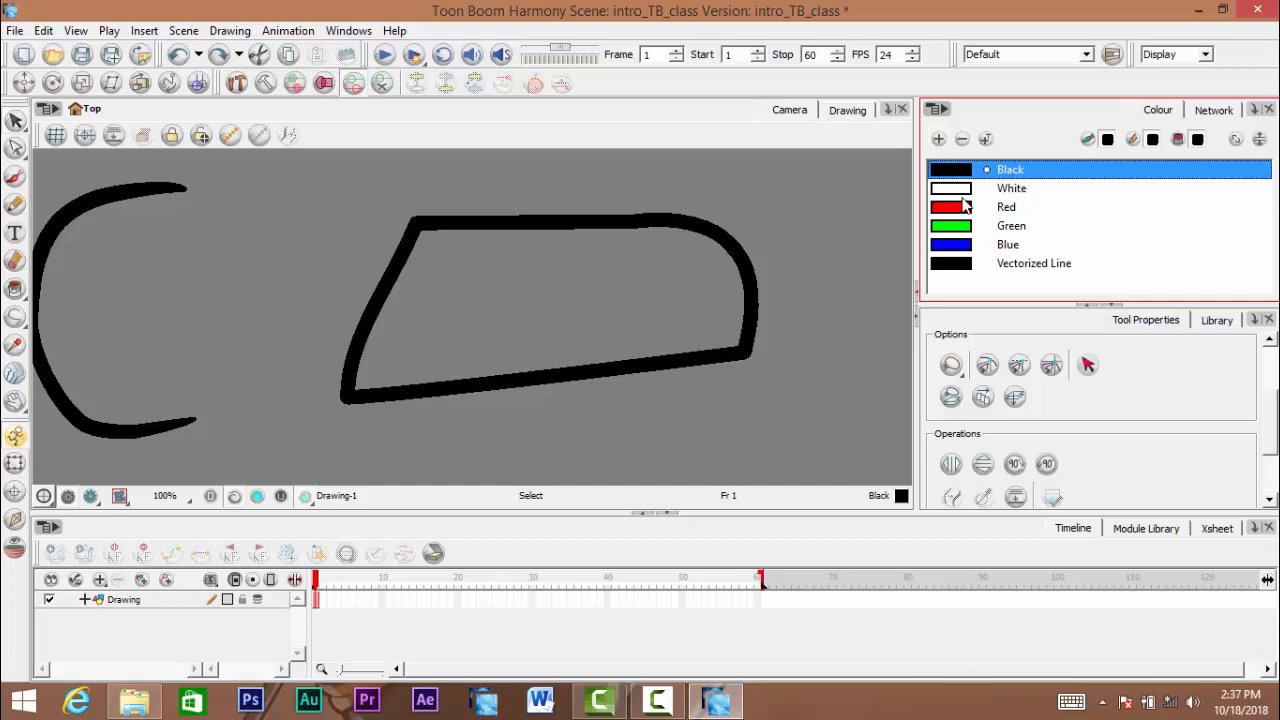
pyautogui.click(938, 109)
pyautogui.moveTo(964, 131)
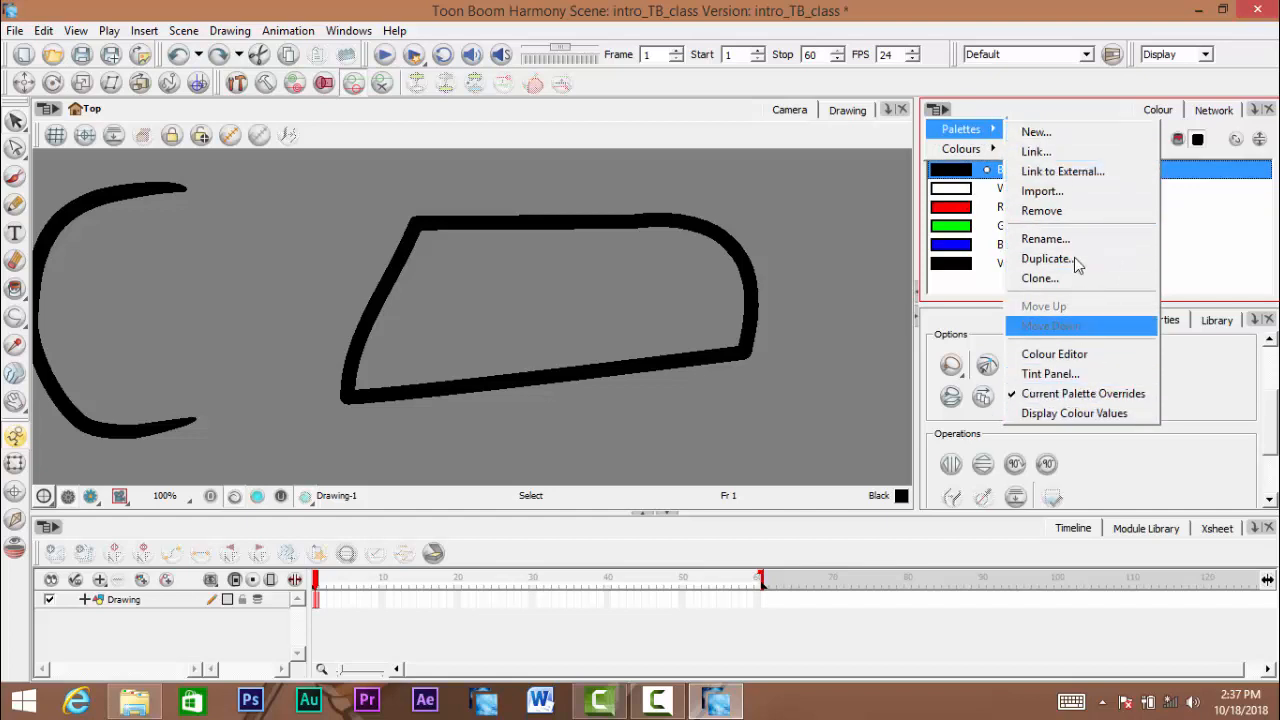
pyautogui.moveTo(995, 148)
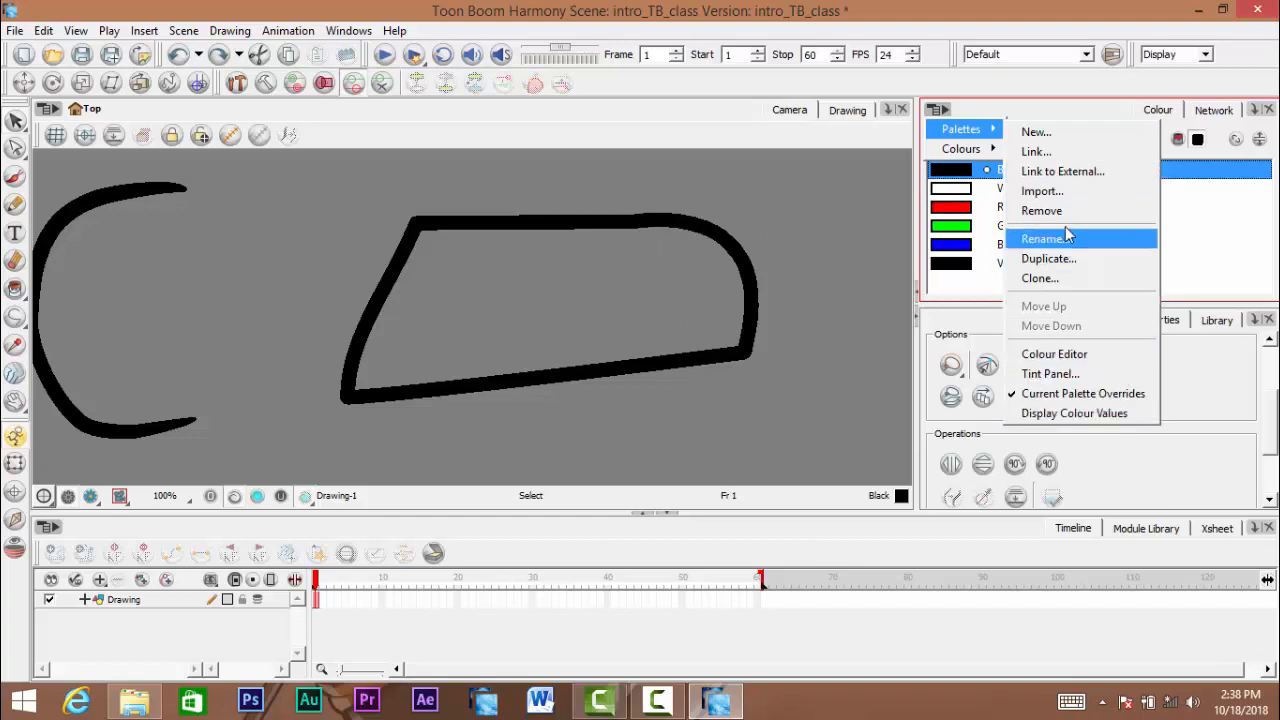
pyautogui.click(986, 106)
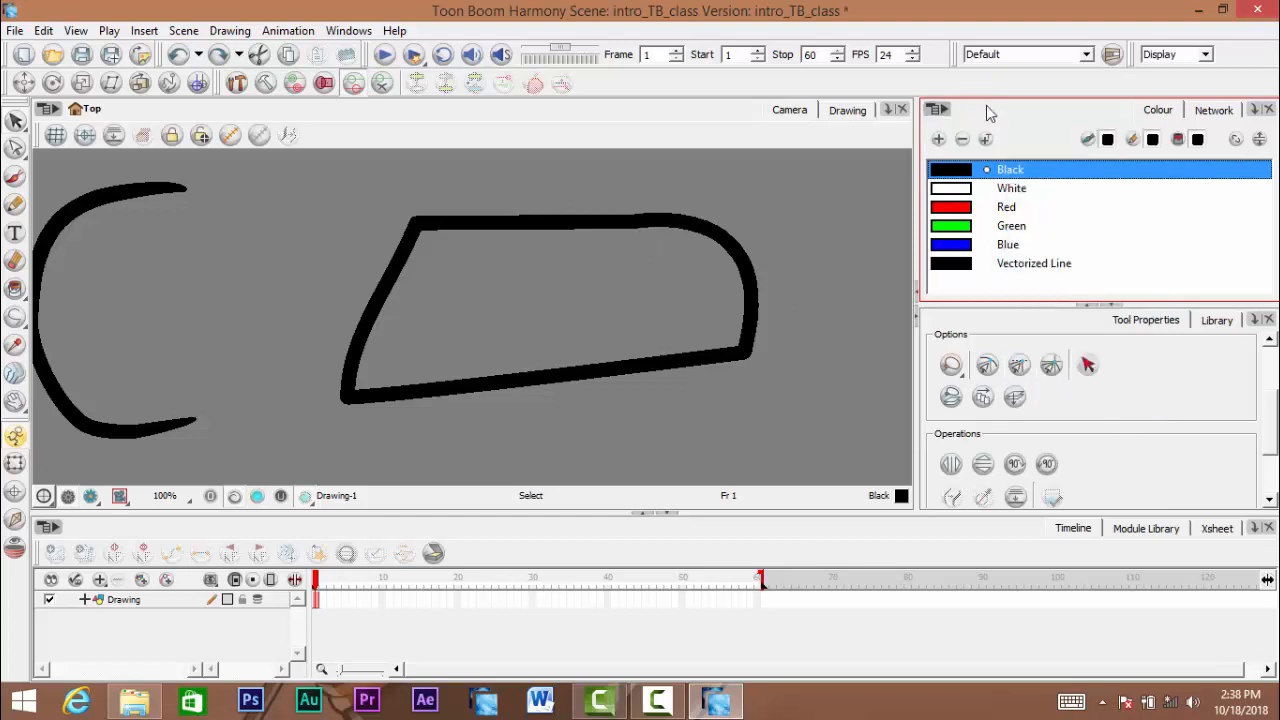
# - Make White, Red and Green the current drawing colour one after another
pyautogui.click(955, 195)
pyautogui.click(959, 209)
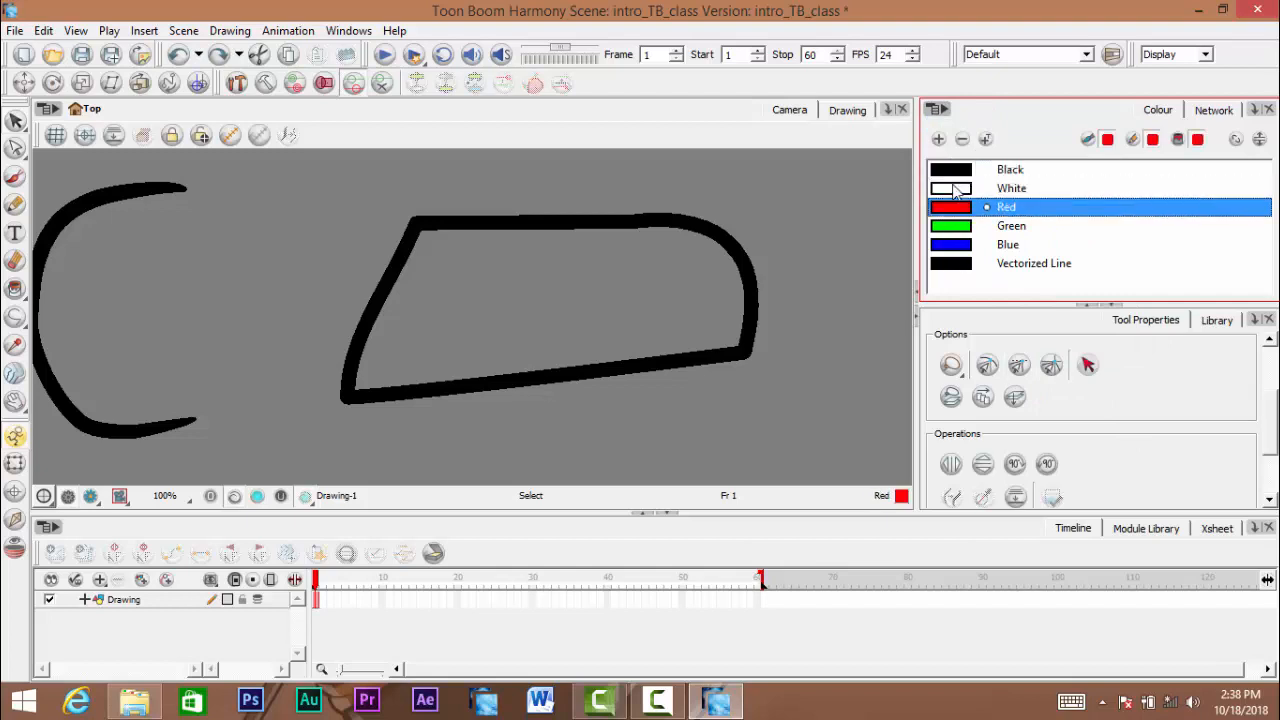
pyautogui.click(957, 230)
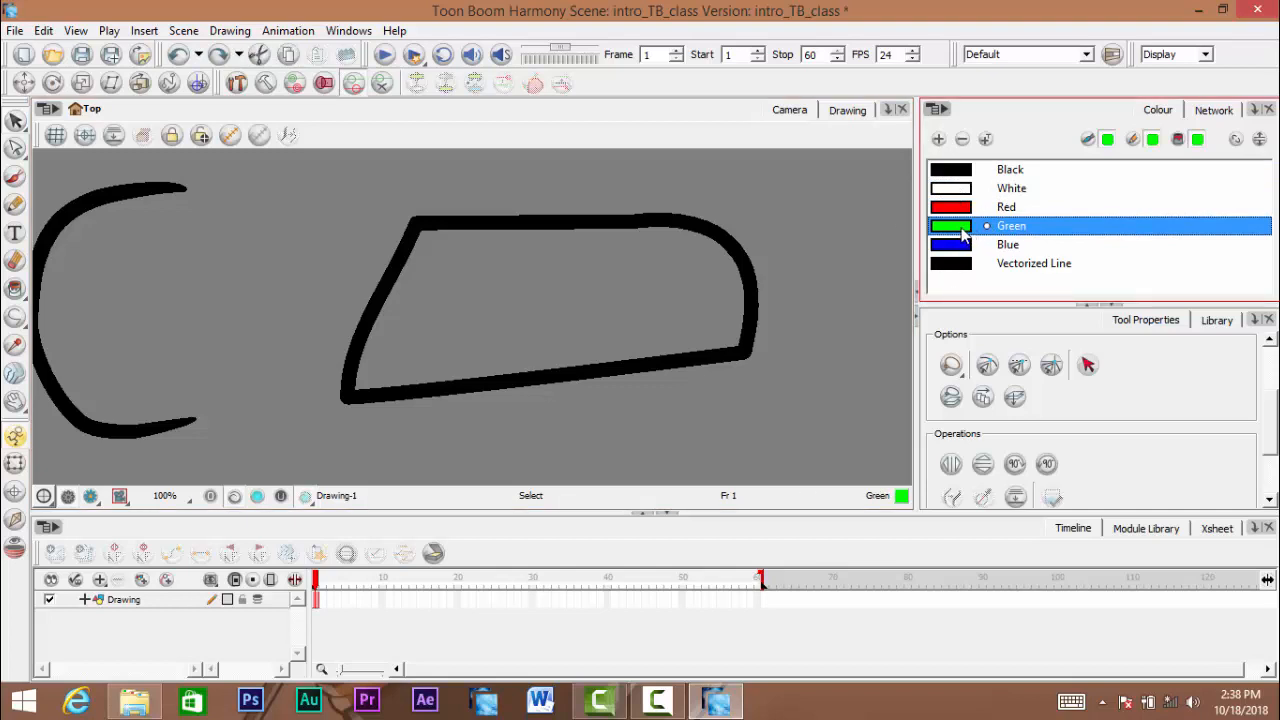
# - Edit the White swatch in the Colour Picker and change it to light cyan with R 176, G 255, B 255
pyautogui.doubleClick(960, 192)
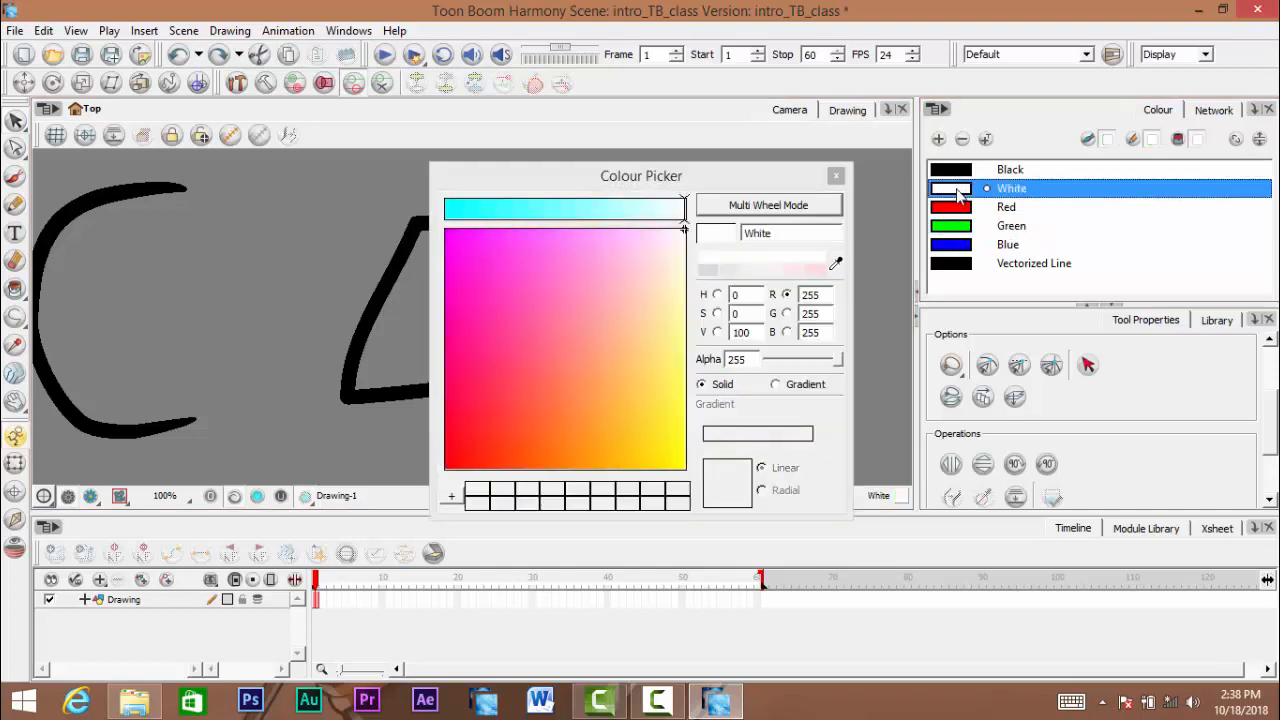
pyautogui.moveTo(686, 175); pyautogui.dragTo(852, 269)
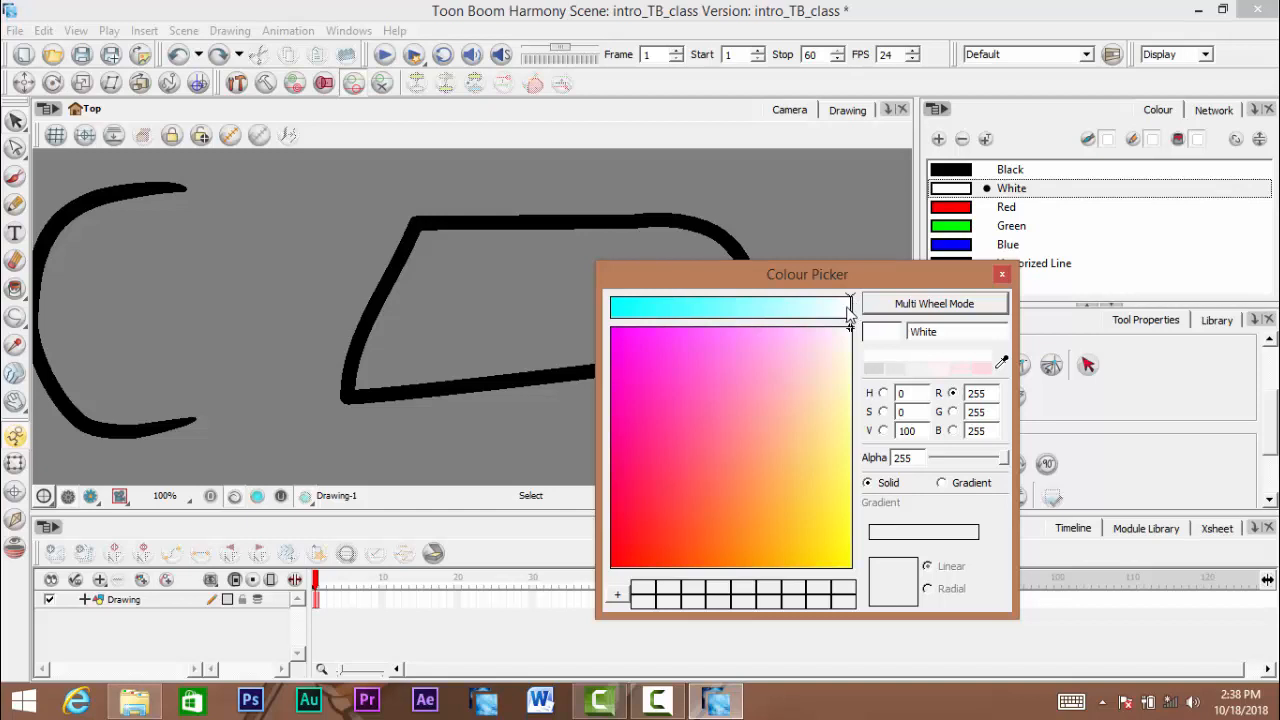
pyautogui.moveTo(851, 312)
pyautogui.mouseDown()
pyautogui.moveTo(619, 320)
pyautogui.moveTo(772, 325)
pyautogui.mouseUp()
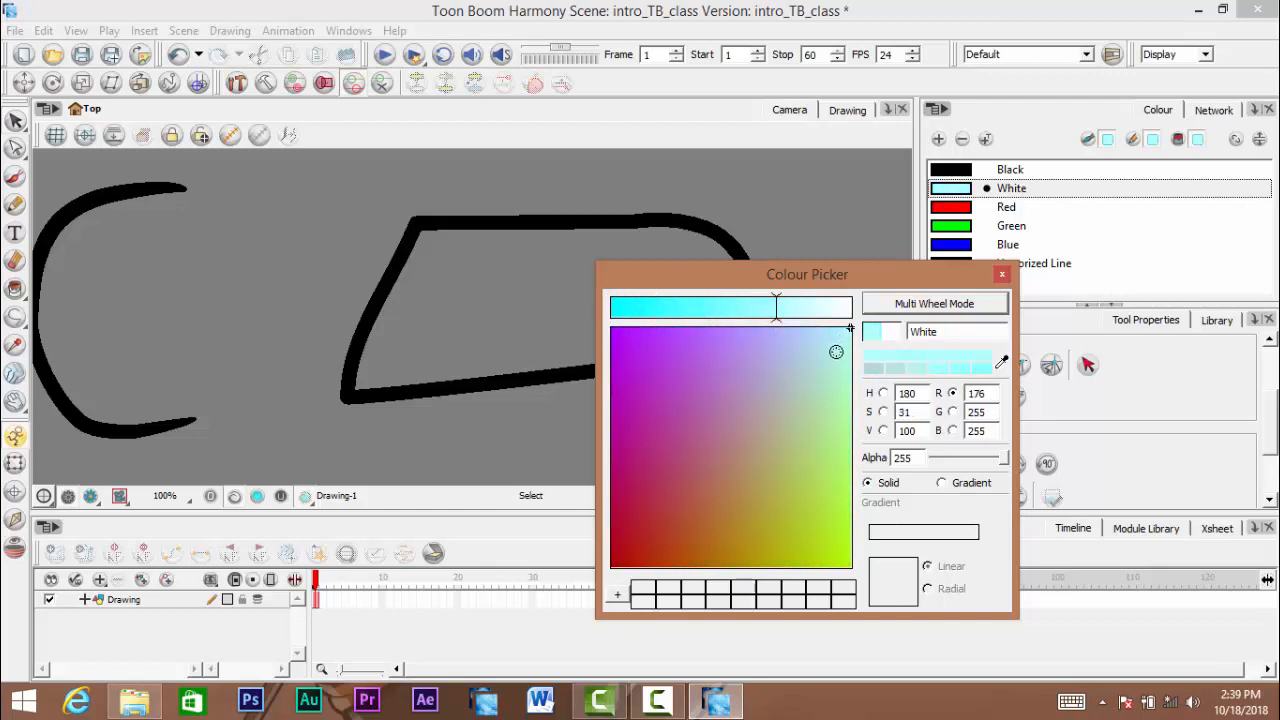
# - Shift the White swatch through purple shades to dark blue with R 35, G 35, B 178
pyautogui.moveTo(820, 356)
pyautogui.mouseDown()
pyautogui.moveTo(651, 406)
pyautogui.moveTo(646, 503)
pyautogui.moveTo(720, 491)
pyautogui.moveTo(689, 420)
pyautogui.moveTo(649, 420)
pyautogui.moveTo(663, 457)
pyautogui.moveTo(666, 417)
pyautogui.moveTo(674, 457)
pyautogui.moveTo(764, 514)
pyautogui.moveTo(692, 471)
pyautogui.moveTo(665, 431)
pyautogui.mouseUp()
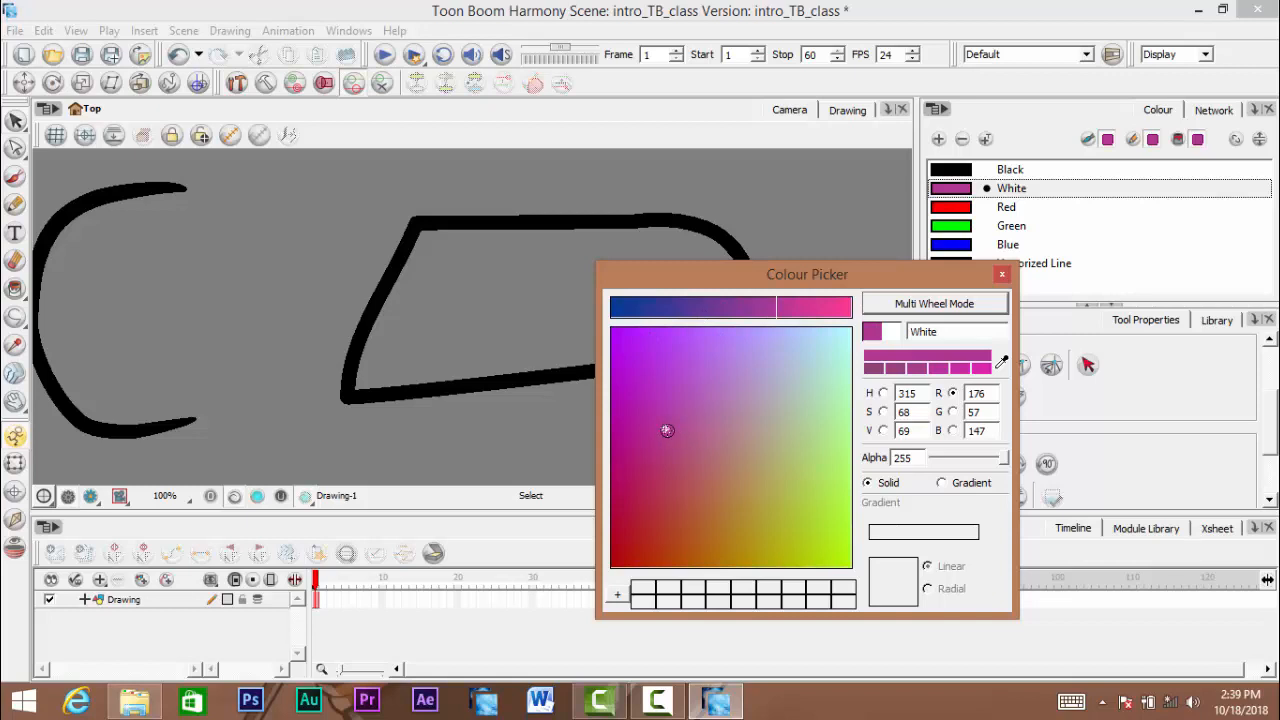
pyautogui.moveTo(667, 430)
pyautogui.mouseDown()
pyautogui.moveTo(651, 406)
pyautogui.moveTo(657, 491)
pyautogui.moveTo(643, 399)
pyautogui.mouseUp()
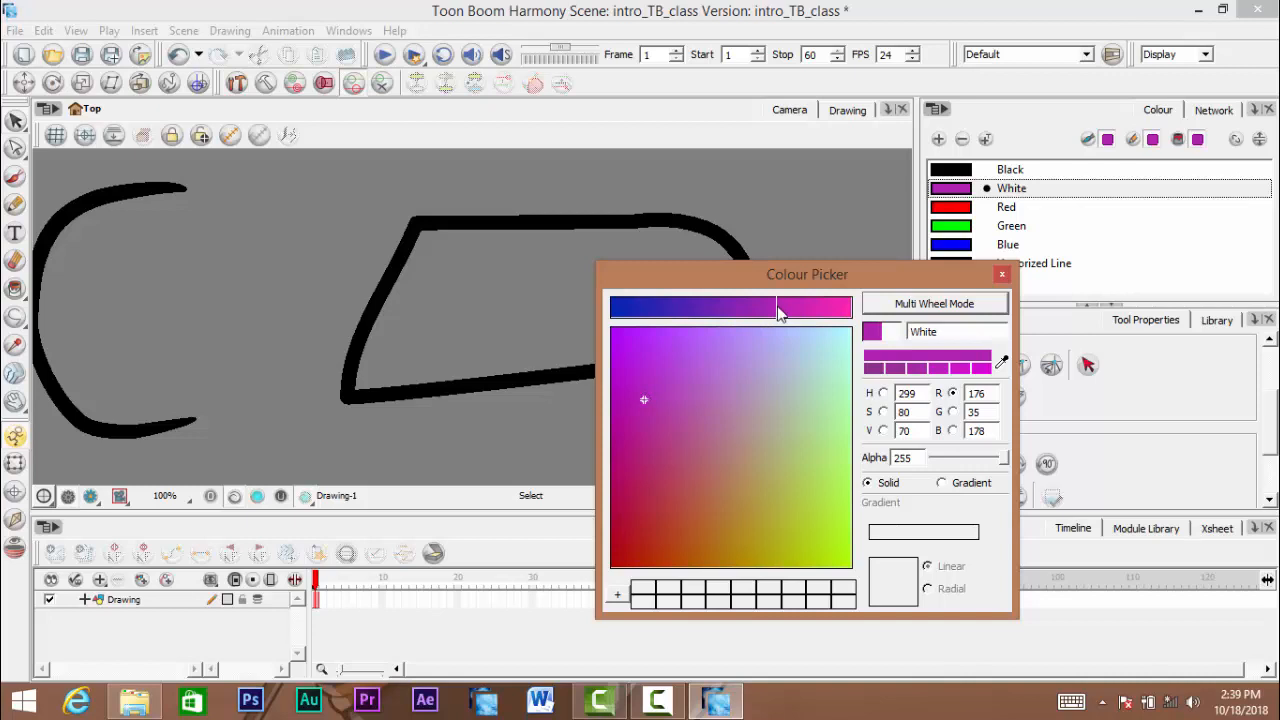
pyautogui.moveTo(780, 313); pyautogui.dragTo(647, 322)
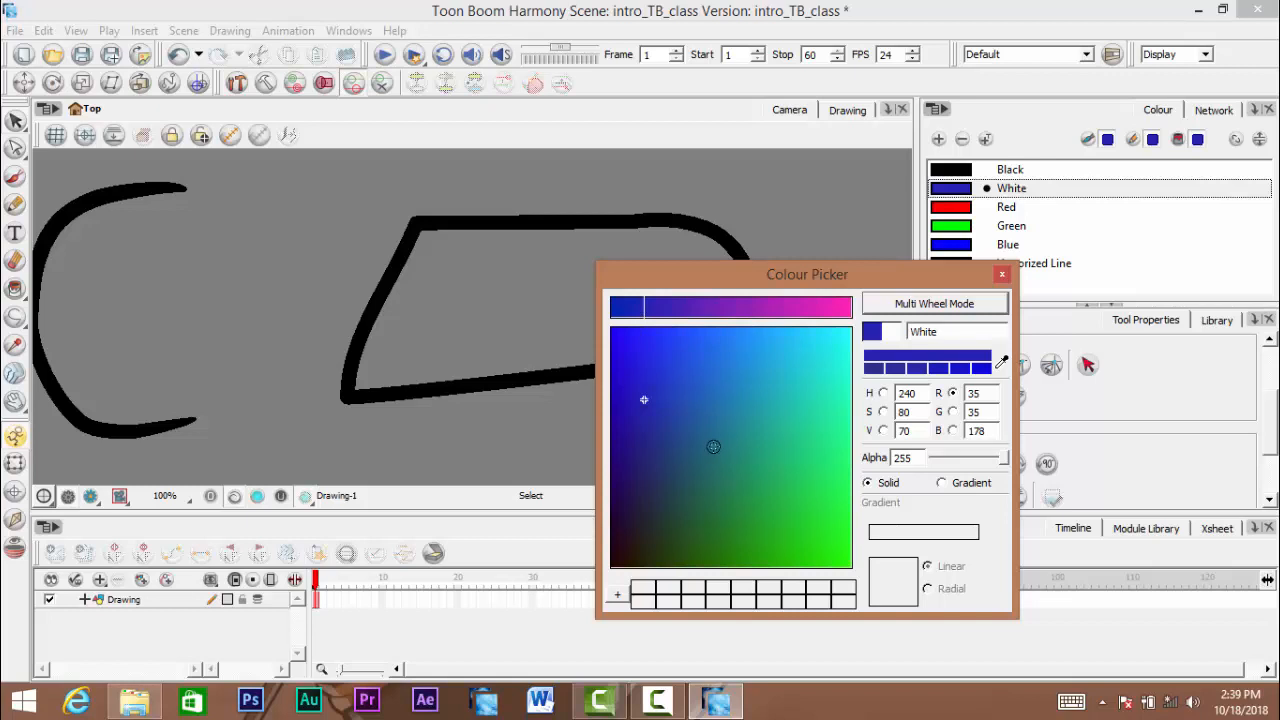
# - Base the Colour Picker on hue and change the White swatch to dark green with H 119, S 74, V 42
pyautogui.click(883, 394)
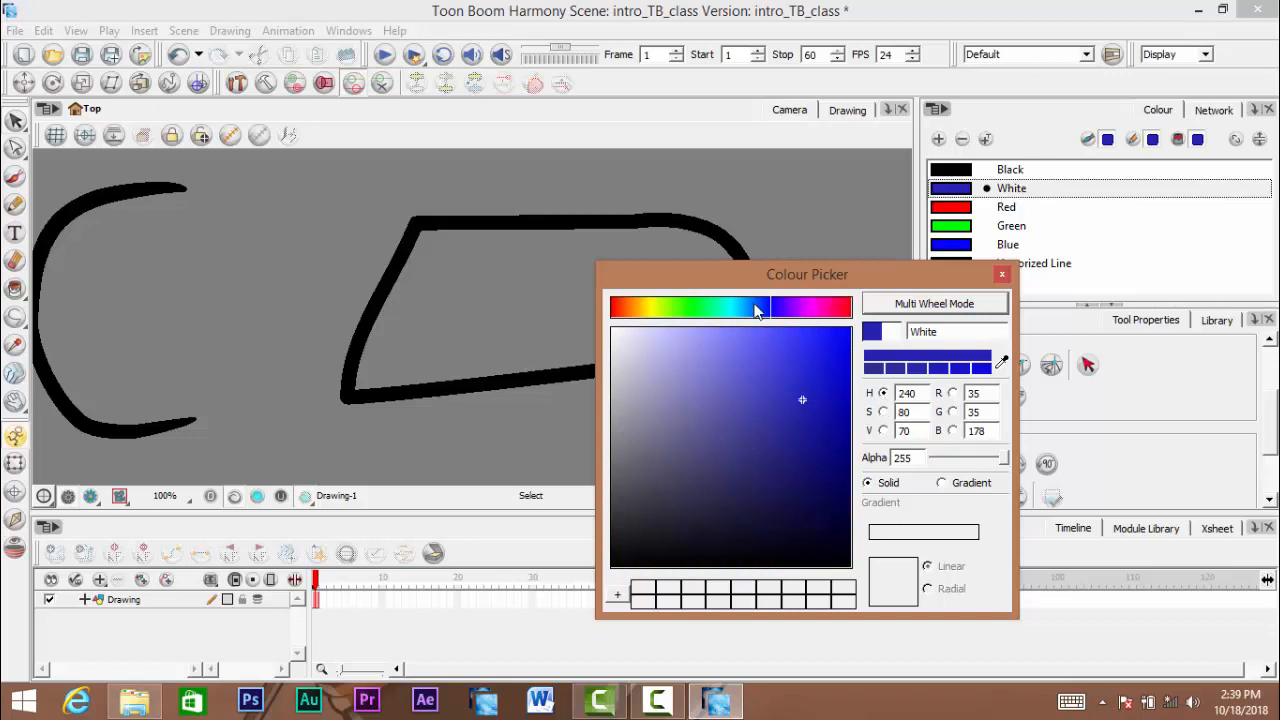
pyautogui.moveTo(771, 316)
pyautogui.mouseDown()
pyautogui.moveTo(628, 322)
pyautogui.moveTo(804, 322)
pyautogui.mouseUp()
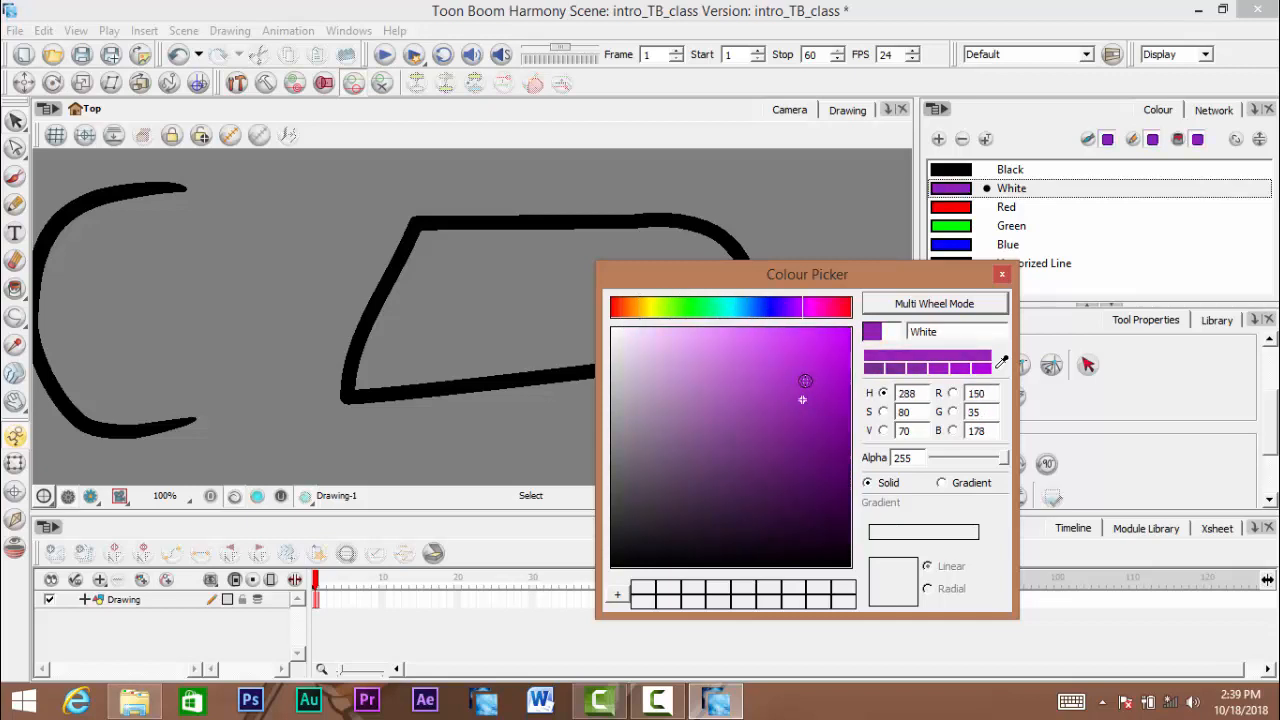
pyautogui.moveTo(805, 381)
pyautogui.mouseDown()
pyautogui.moveTo(649, 474)
pyautogui.moveTo(740, 446)
pyautogui.mouseUp()
pyautogui.moveTo(829, 310)
pyautogui.mouseDown()
pyautogui.moveTo(598, 320)
pyautogui.moveTo(720, 309)
pyautogui.moveTo(642, 309)
pyautogui.moveTo(692, 314)
pyautogui.mouseUp()
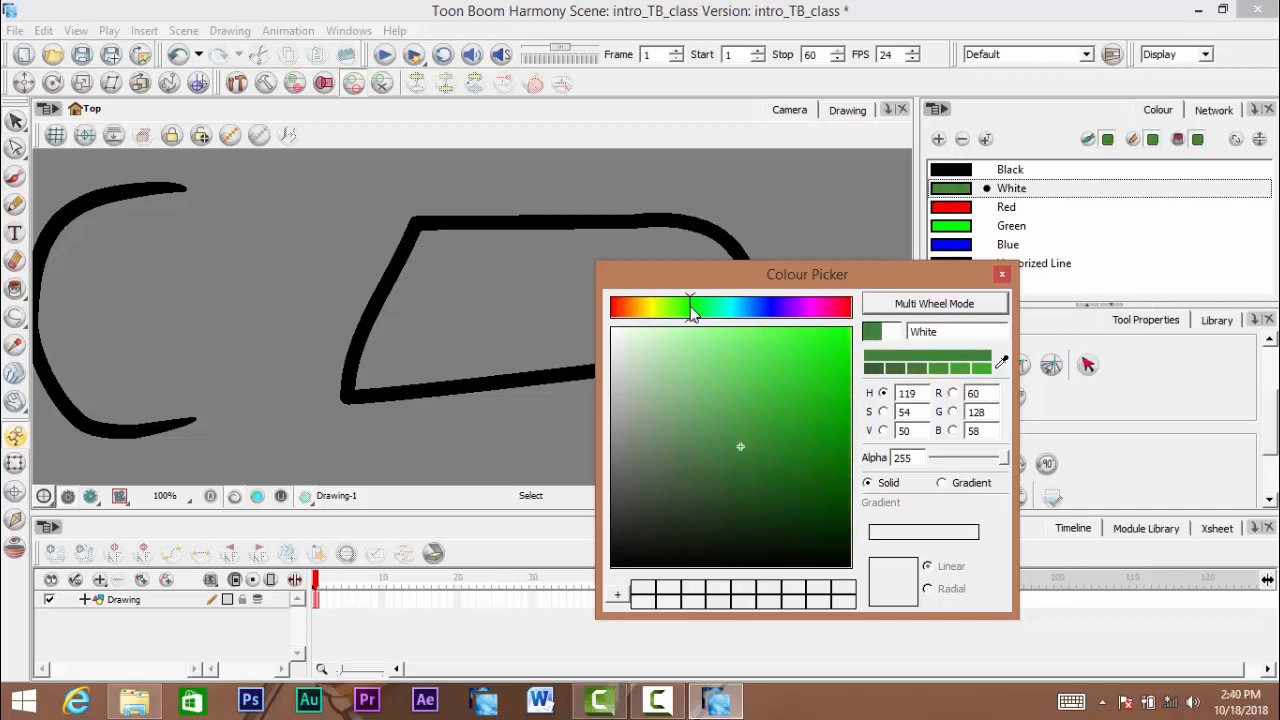
pyautogui.moveTo(776, 420)
pyautogui.mouseDown()
pyautogui.moveTo(826, 354)
pyautogui.moveTo(825, 335)
pyautogui.moveTo(623, 327)
pyautogui.moveTo(686, 451)
pyautogui.moveTo(682, 528)
pyautogui.moveTo(657, 526)
pyautogui.moveTo(726, 491)
pyautogui.moveTo(803, 409)
pyautogui.moveTo(791, 464)
pyautogui.moveTo(791, 417)
pyautogui.moveTo(788, 465)
pyautogui.moveTo(733, 460)
pyautogui.moveTo(787, 467)
pyautogui.mouseUp()
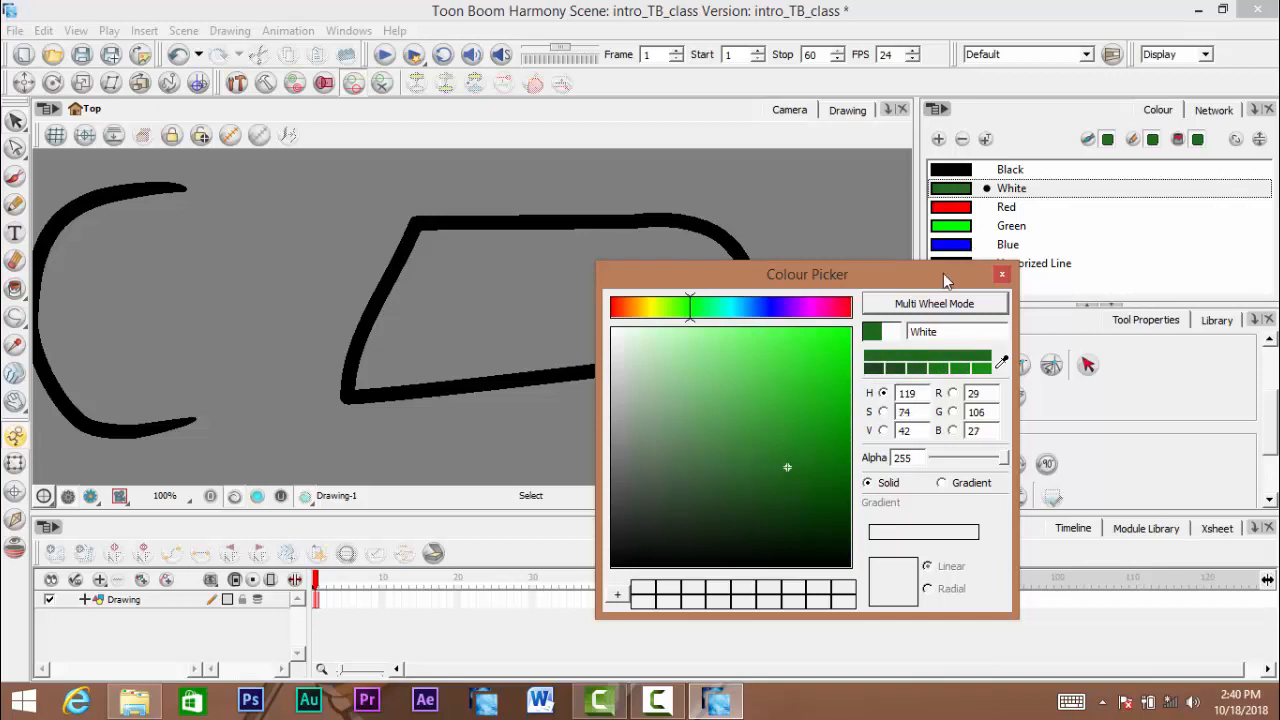
# - Try further shades on the White swatch and return it to pure white with R, G and B at 255
pyautogui.moveTo(943, 273); pyautogui.dragTo(923, 271)
pyautogui.moveTo(762, 464)
pyautogui.mouseDown()
pyautogui.moveTo(711, 466)
pyautogui.moveTo(771, 423)
pyautogui.moveTo(726, 446)
pyautogui.moveTo(759, 461)
pyautogui.moveTo(763, 440)
pyautogui.mouseUp()
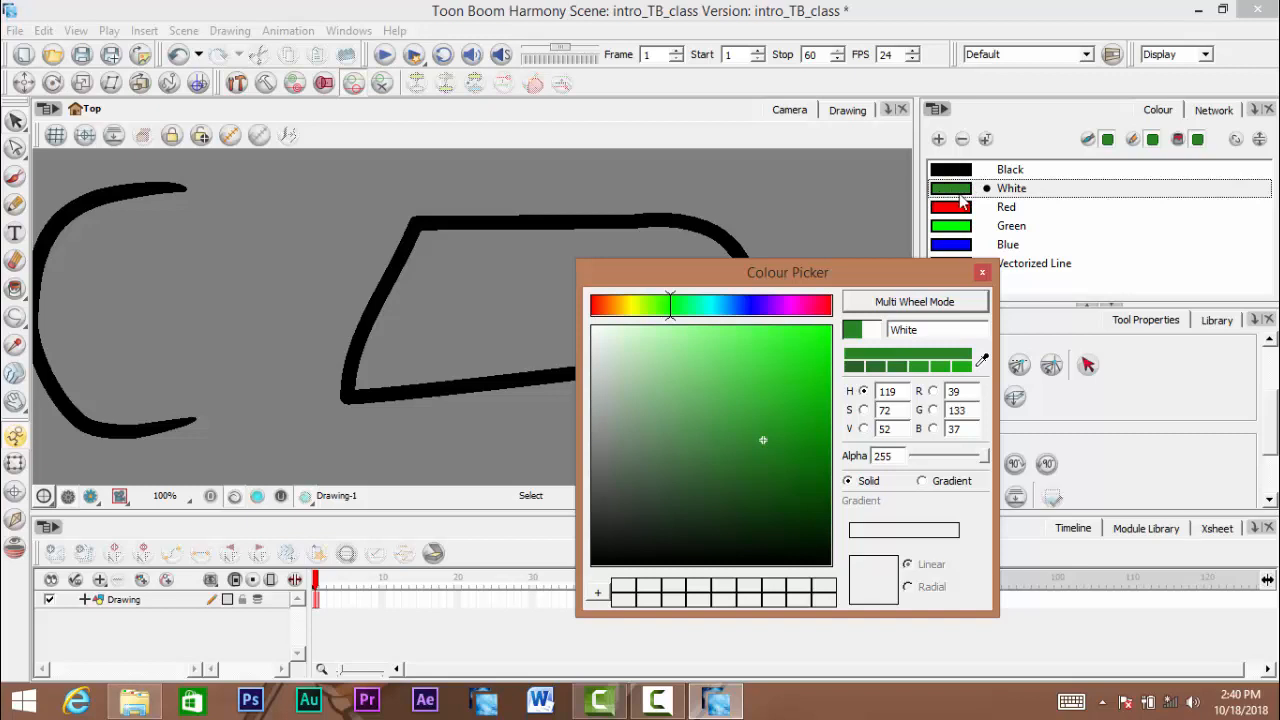
pyautogui.moveTo(768, 447)
pyautogui.mouseDown()
pyautogui.moveTo(714, 413)
pyautogui.moveTo(688, 521)
pyautogui.moveTo(757, 455)
pyautogui.moveTo(727, 441)
pyautogui.mouseUp()
pyautogui.moveTo(671, 305)
pyautogui.mouseDown()
pyautogui.moveTo(751, 305)
pyautogui.moveTo(739, 305)
pyautogui.mouseUp()
pyautogui.moveTo(761, 493)
pyautogui.mouseDown()
pyautogui.moveTo(640, 460)
pyautogui.moveTo(789, 477)
pyautogui.moveTo(549, 306)
pyautogui.mouseUp()
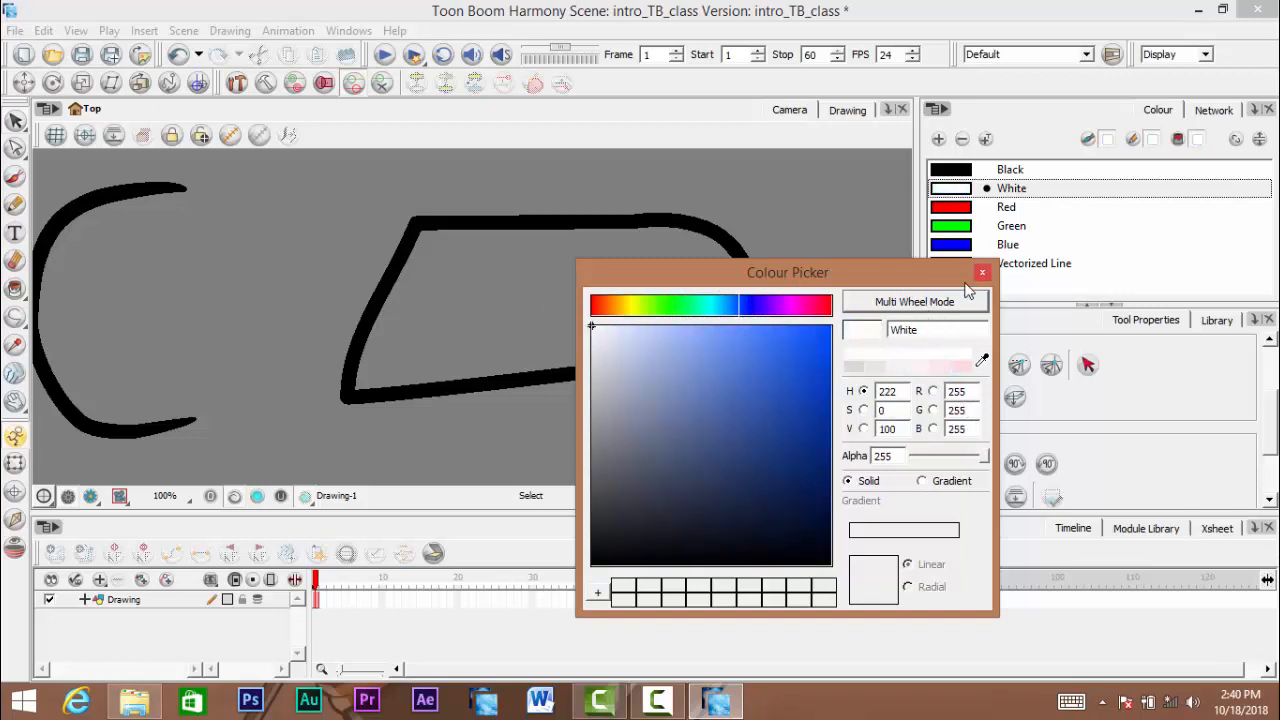
# - Try the names shirt and trouse on the White swatch, clear part of the name and close the Colour Picker
pyautogui.moveTo(920, 267); pyautogui.dragTo(803, 255)
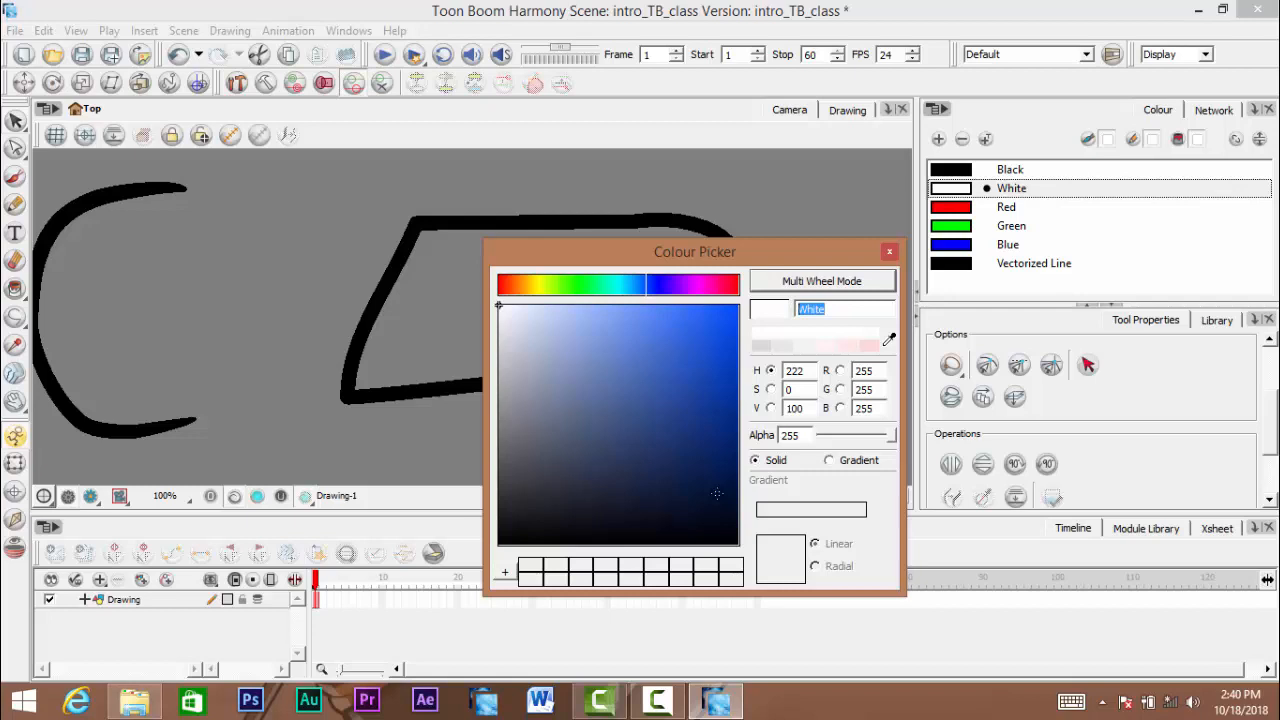
pyautogui.write('shir')
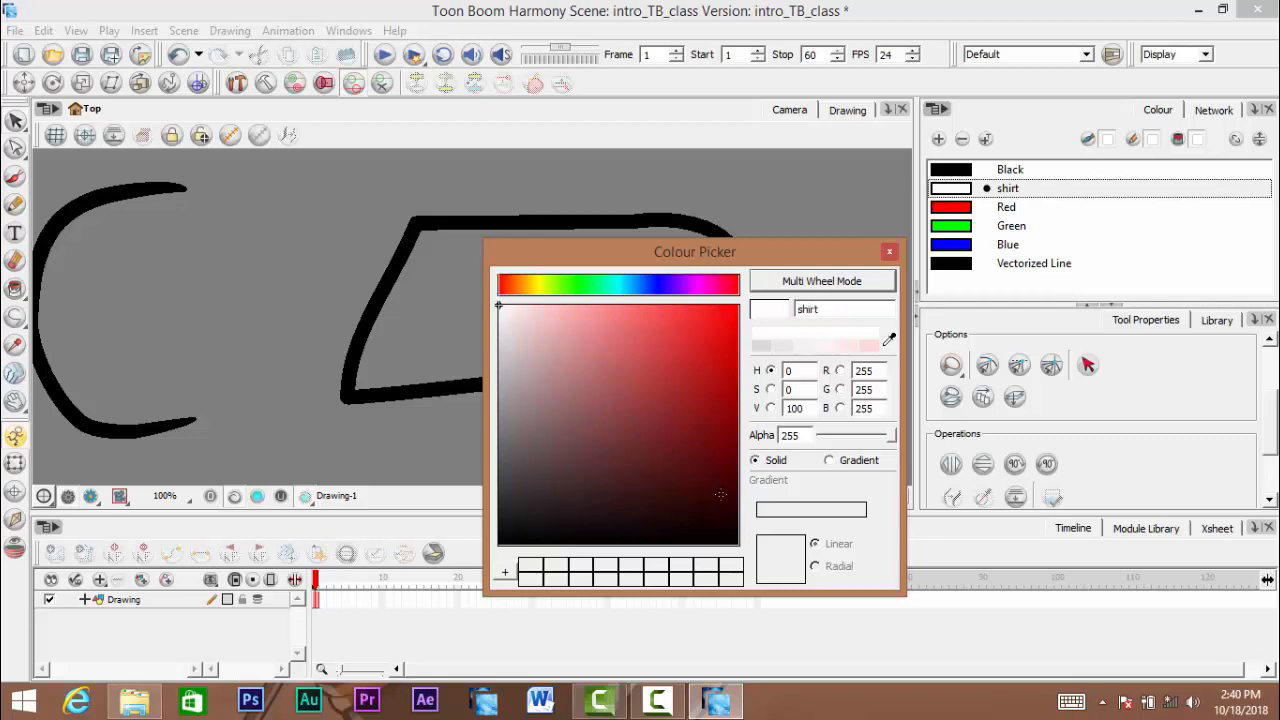
pyautogui.doubleClick(826, 309)
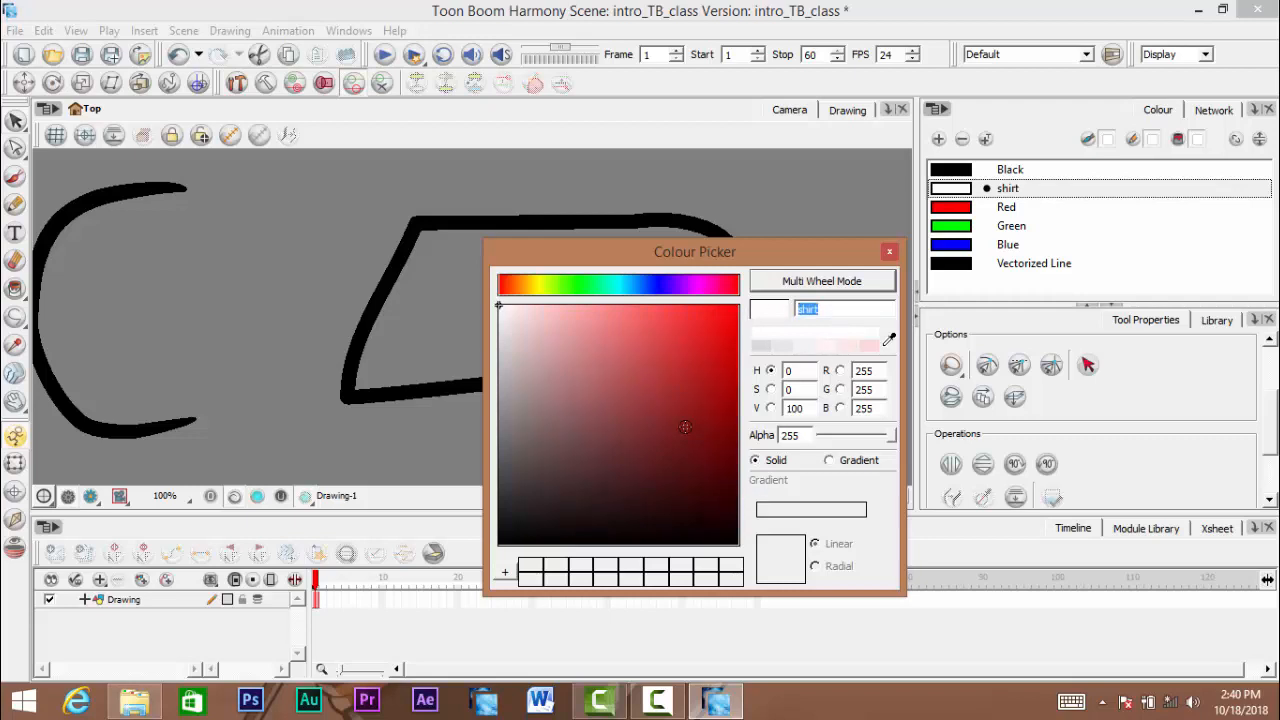
pyautogui.write('trouse')
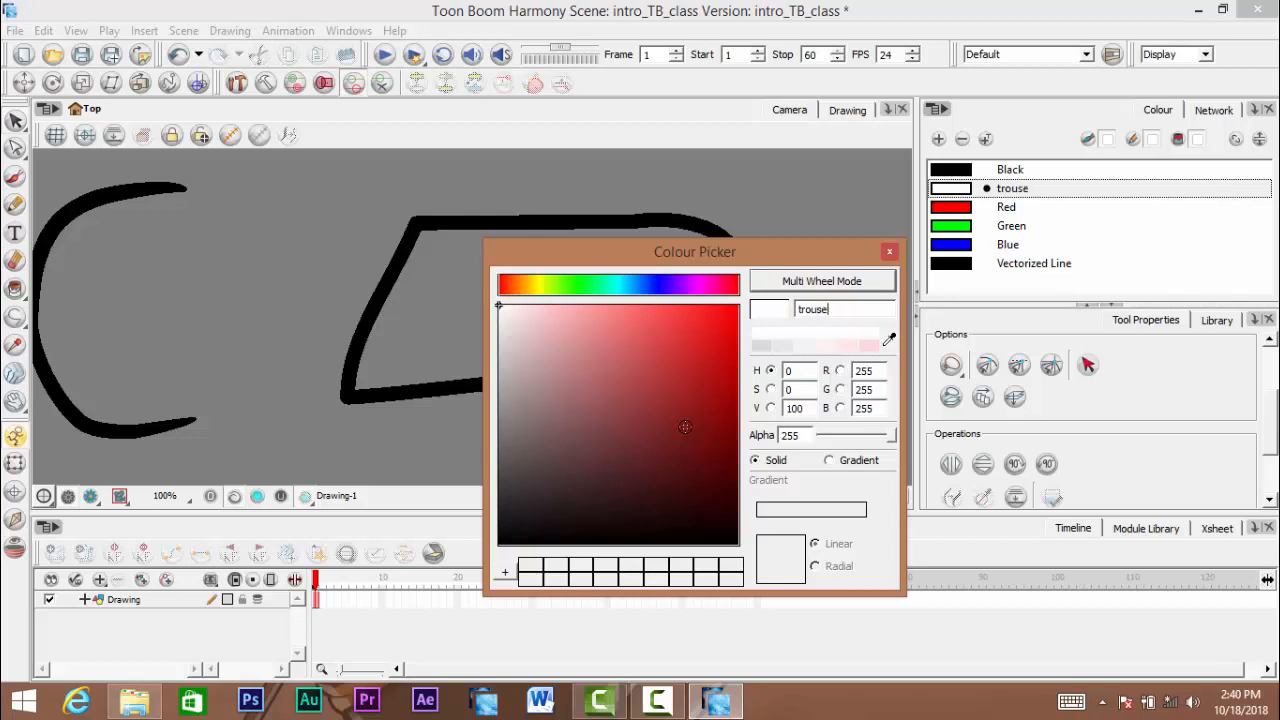
pyautogui.press('BackSpace')
pyautogui.press('BackSpace')
pyautogui.press('BackSpace')
pyautogui.press('BackSpace')
pyautogui.click(887, 252)
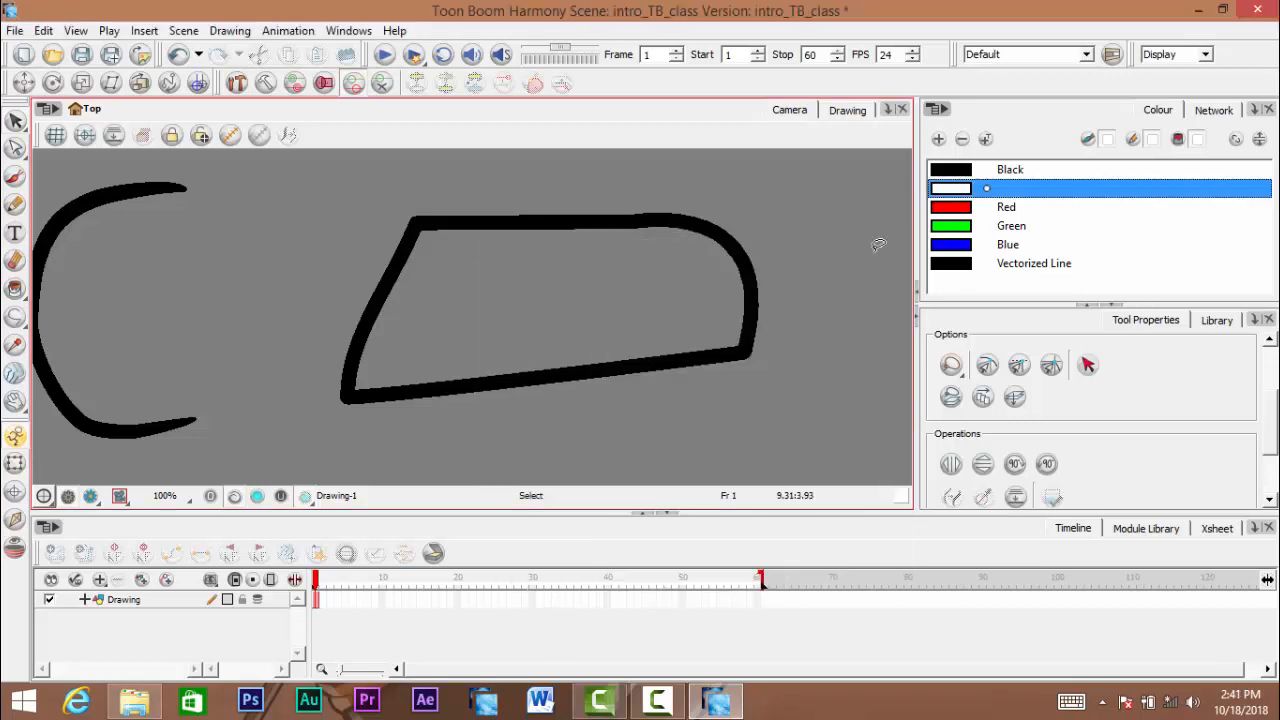
# - Activate the Paint tool and make Blue the current painting colour
pyautogui.press('space')
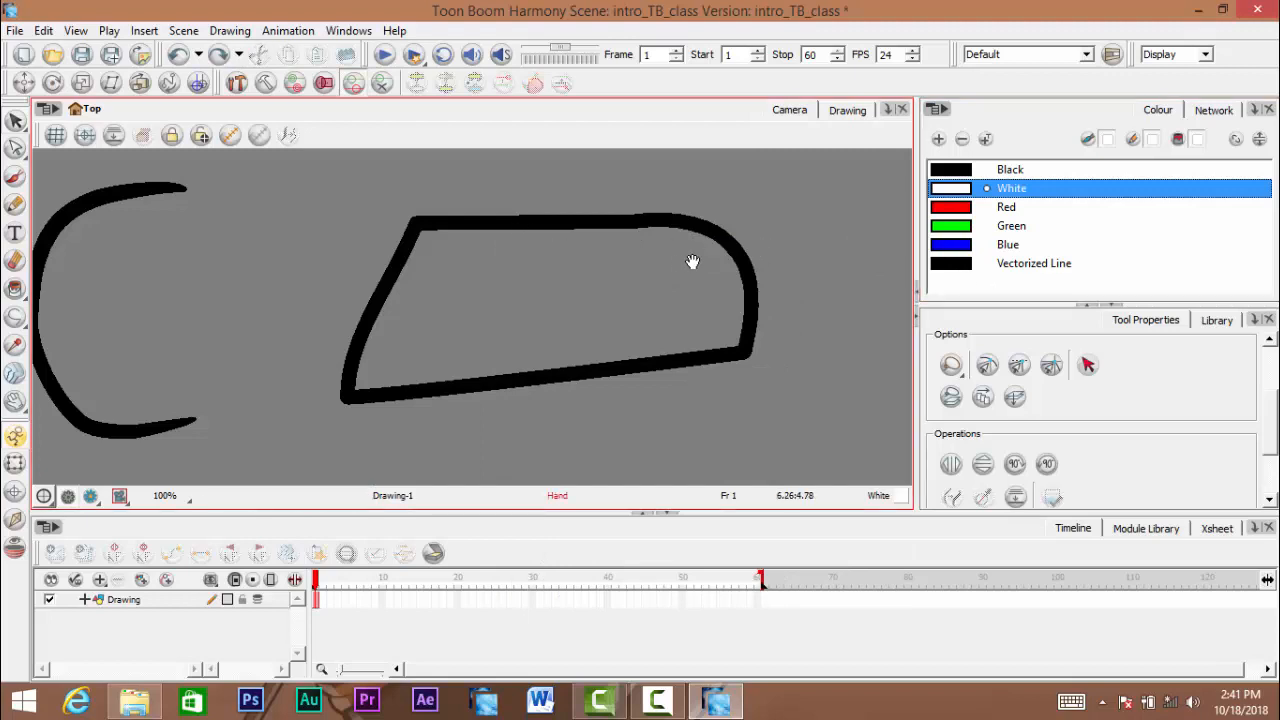
pyautogui.moveTo(685, 264); pyautogui.dragTo(707, 257)
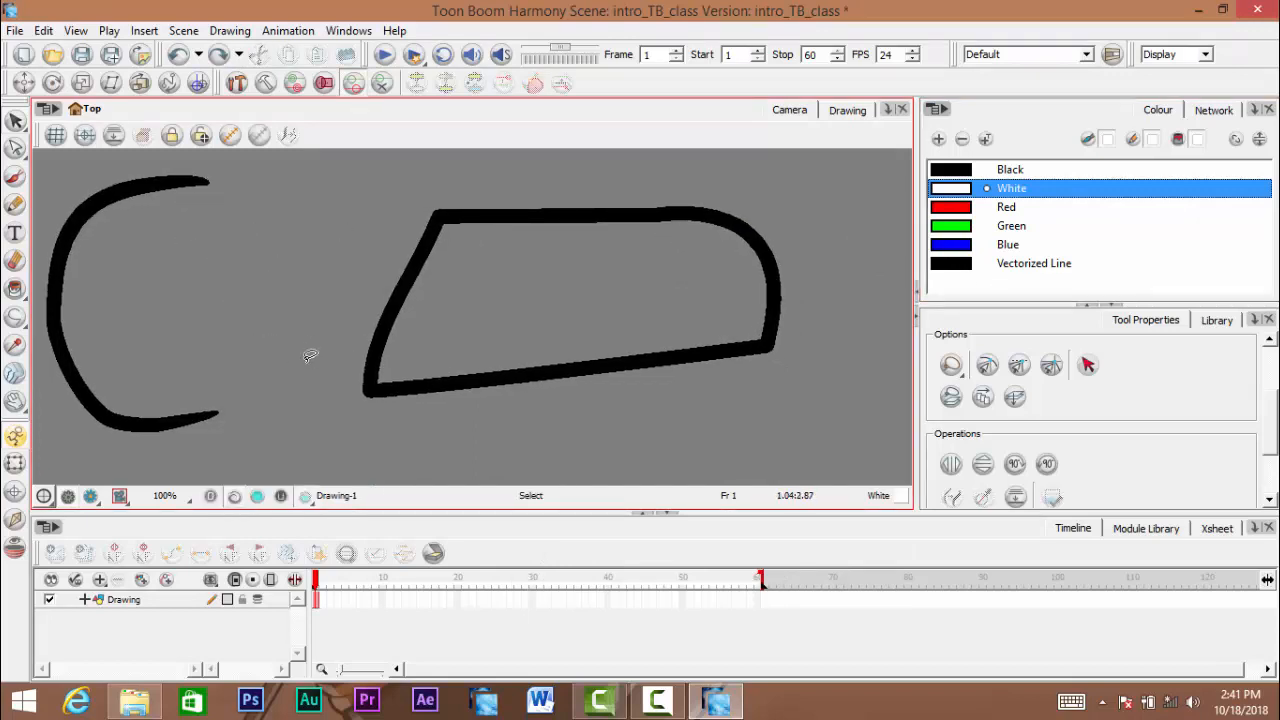
pyautogui.click(16, 292)
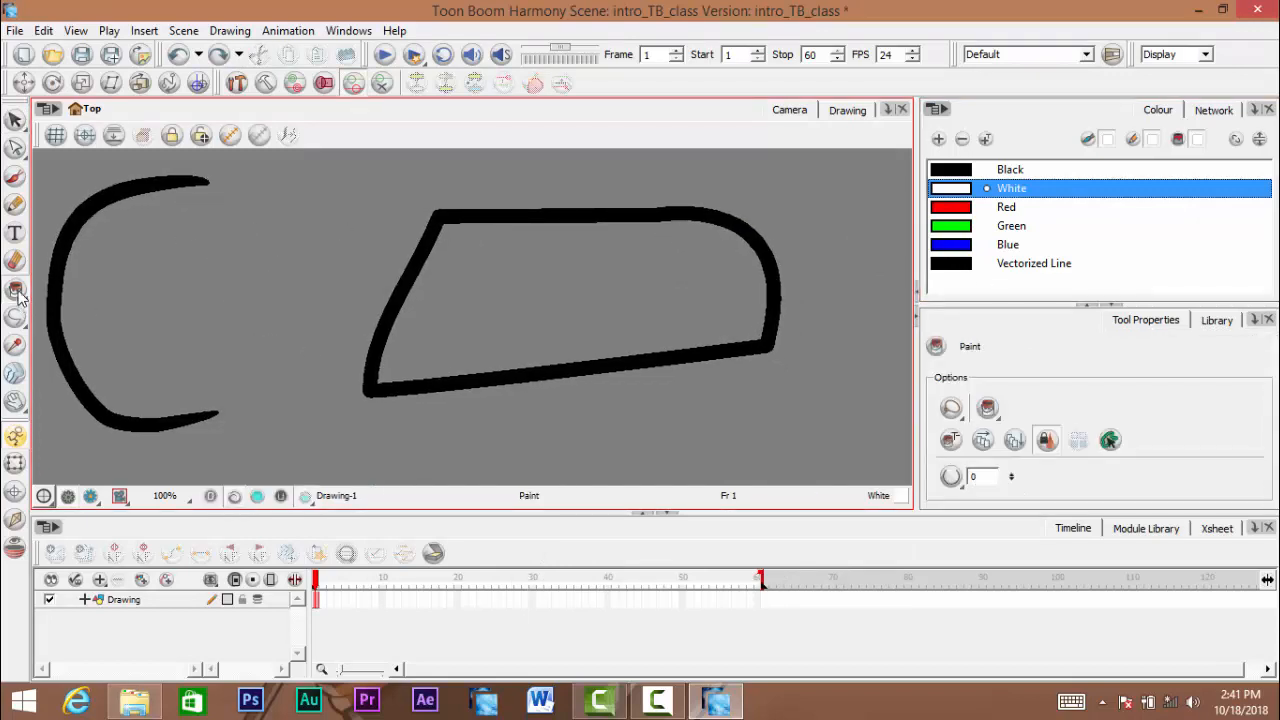
pyautogui.click(17, 292)
pyautogui.click(19, 294)
pyautogui.click(15, 292)
pyautogui.click(15, 292)
pyautogui.click(1076, 286)
pyautogui.click(967, 208)
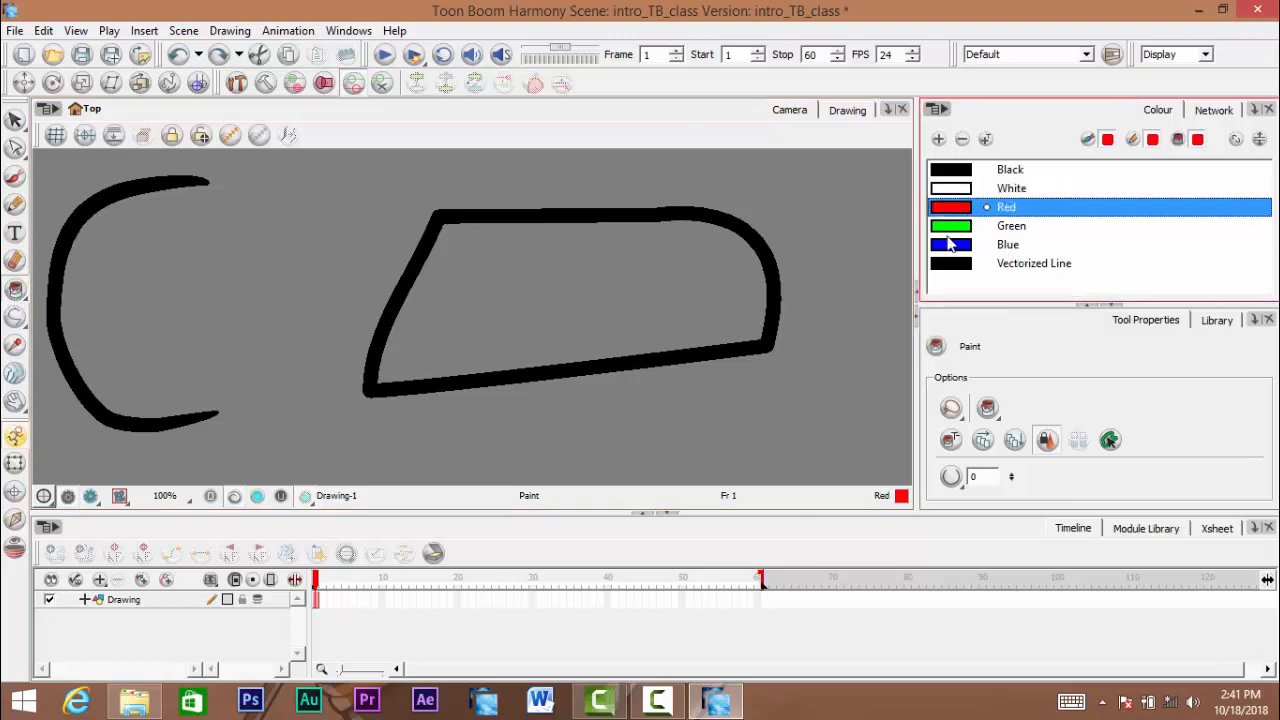
pyautogui.click(963, 246)
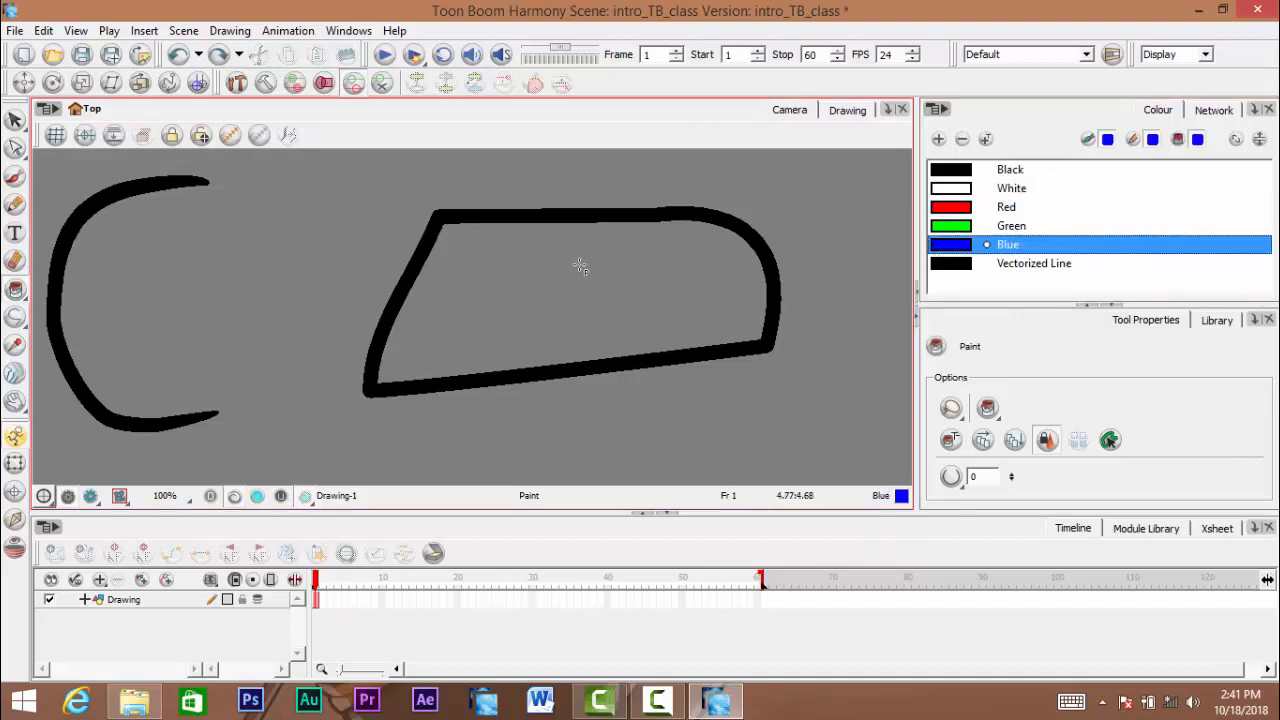
# - Fill the closed shape's interior and its black outline with Blue, and undo both fills
pyautogui.click(546, 273)
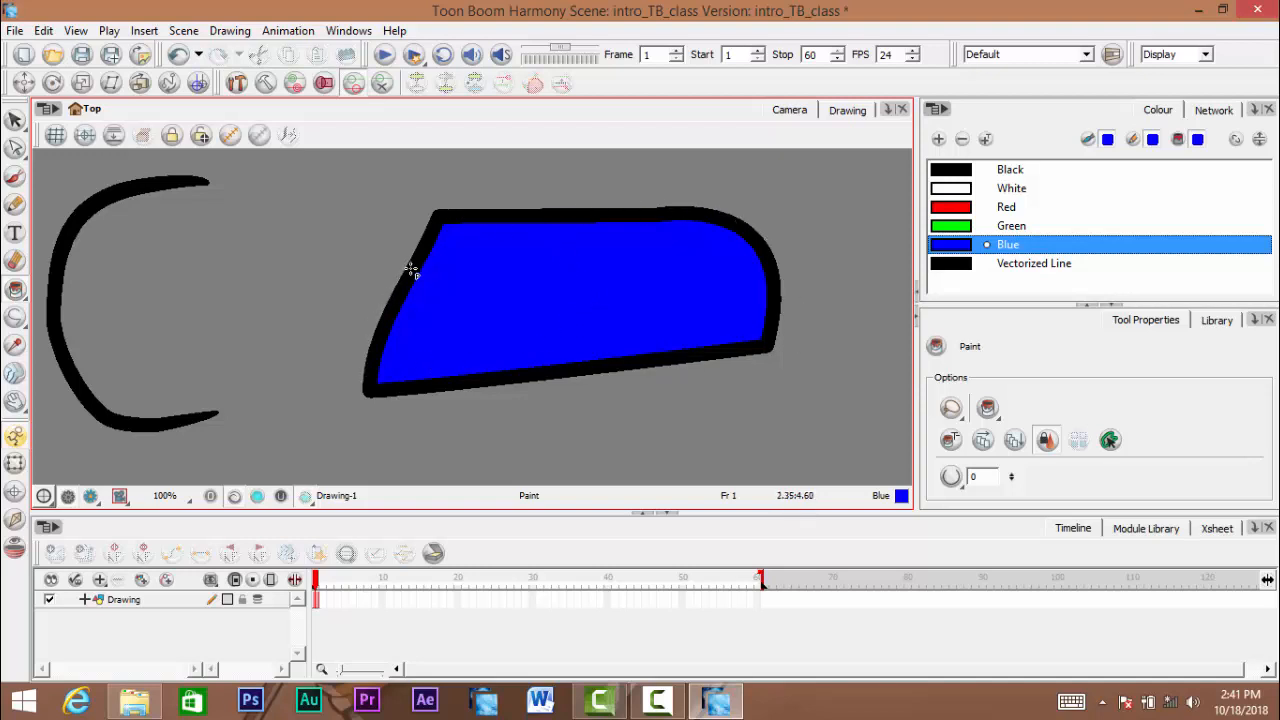
pyautogui.scroll(1, 411, 270)
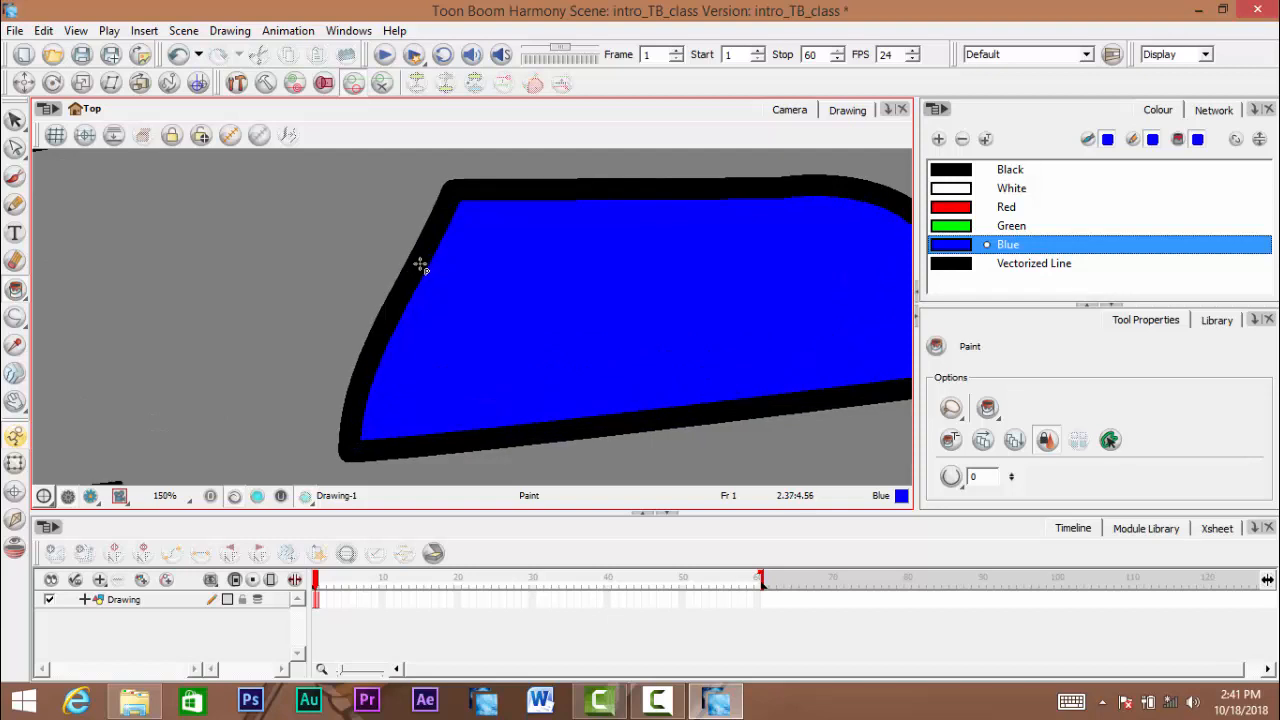
pyautogui.click(421, 259)
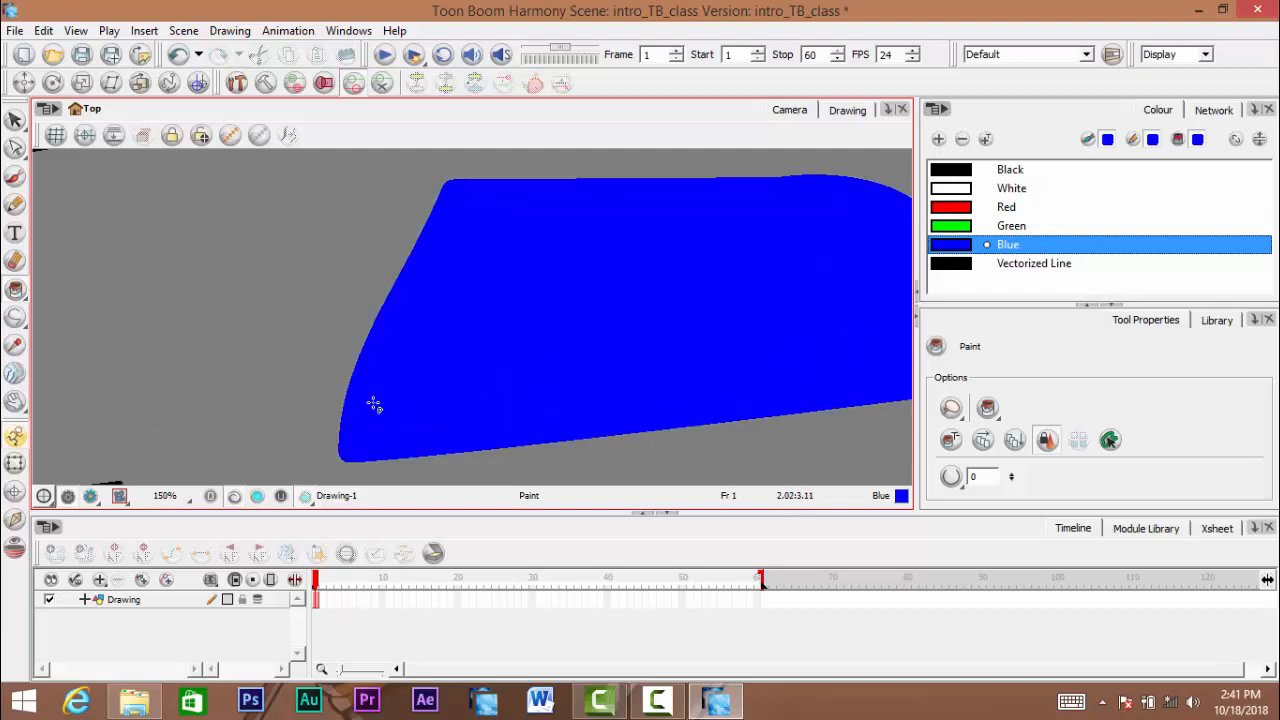
pyautogui.scroll(-3, 371, 403)
pyautogui.scroll(1, 475, 371)
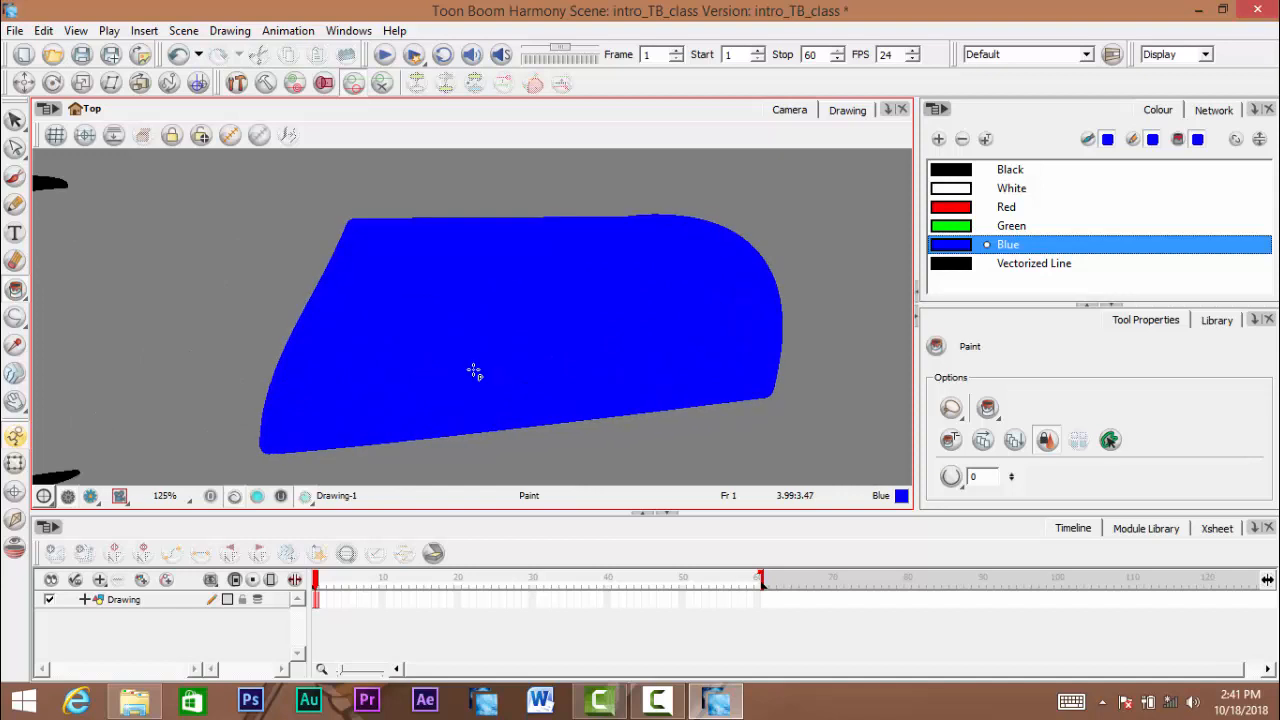
pyautogui.scroll(-1, 474, 371)
pyautogui.press('space')
pyautogui.moveTo(480, 367); pyautogui.dragTo(500, 362)
pyautogui.hotkey('ctrl', 'z')
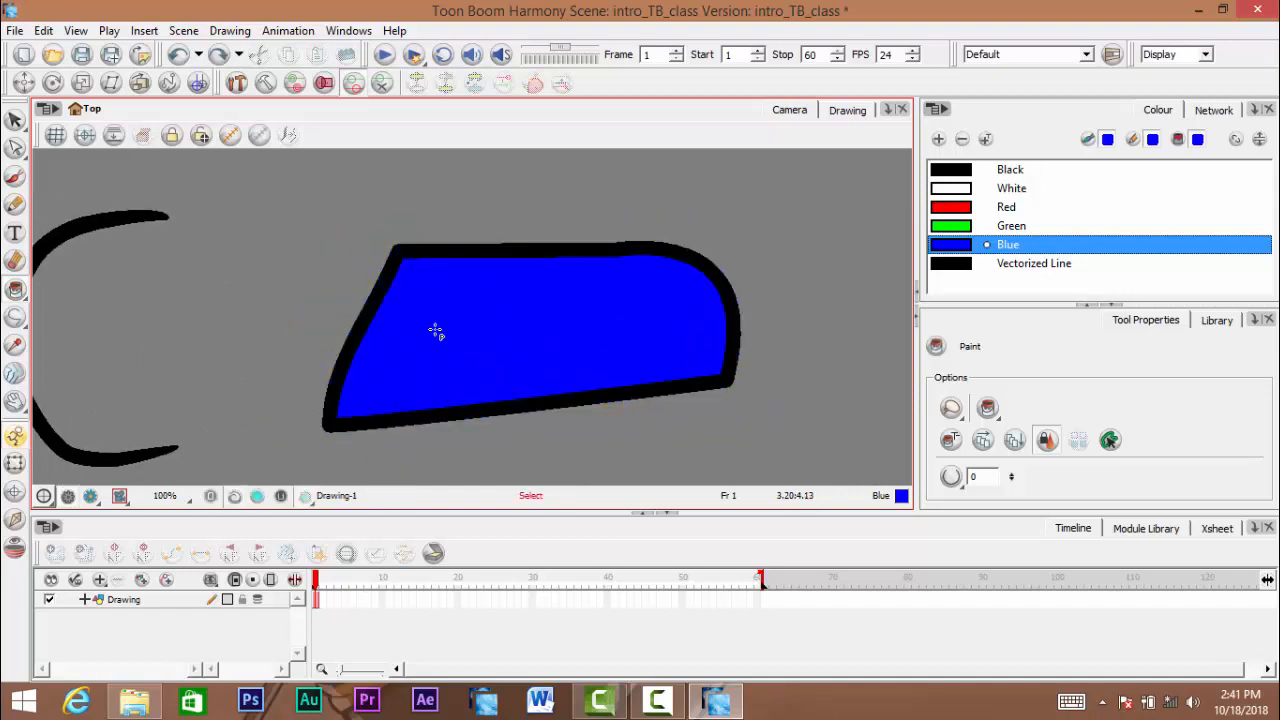
pyautogui.hotkey('ctrl', 'z')
# - Fill the closed shape's interior and outline with Blue again, accept saving the scene, and undo both fills
pyautogui.click(466, 330)
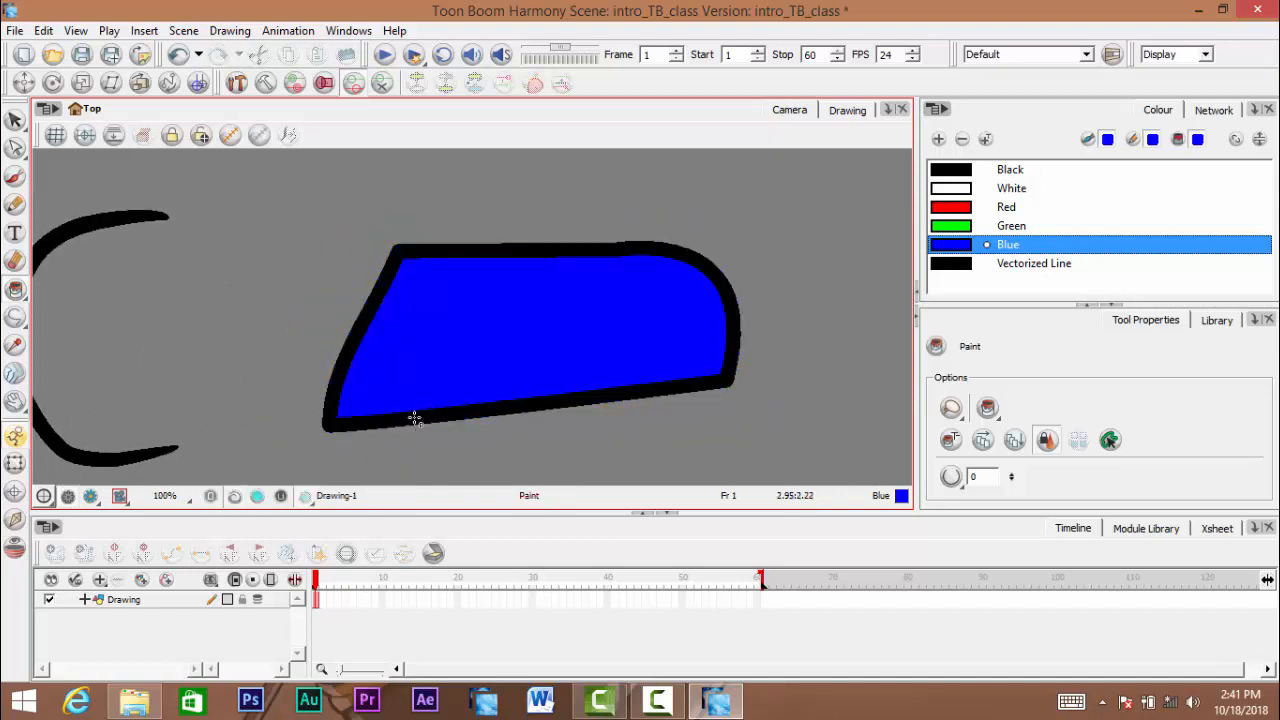
pyautogui.click(400, 252)
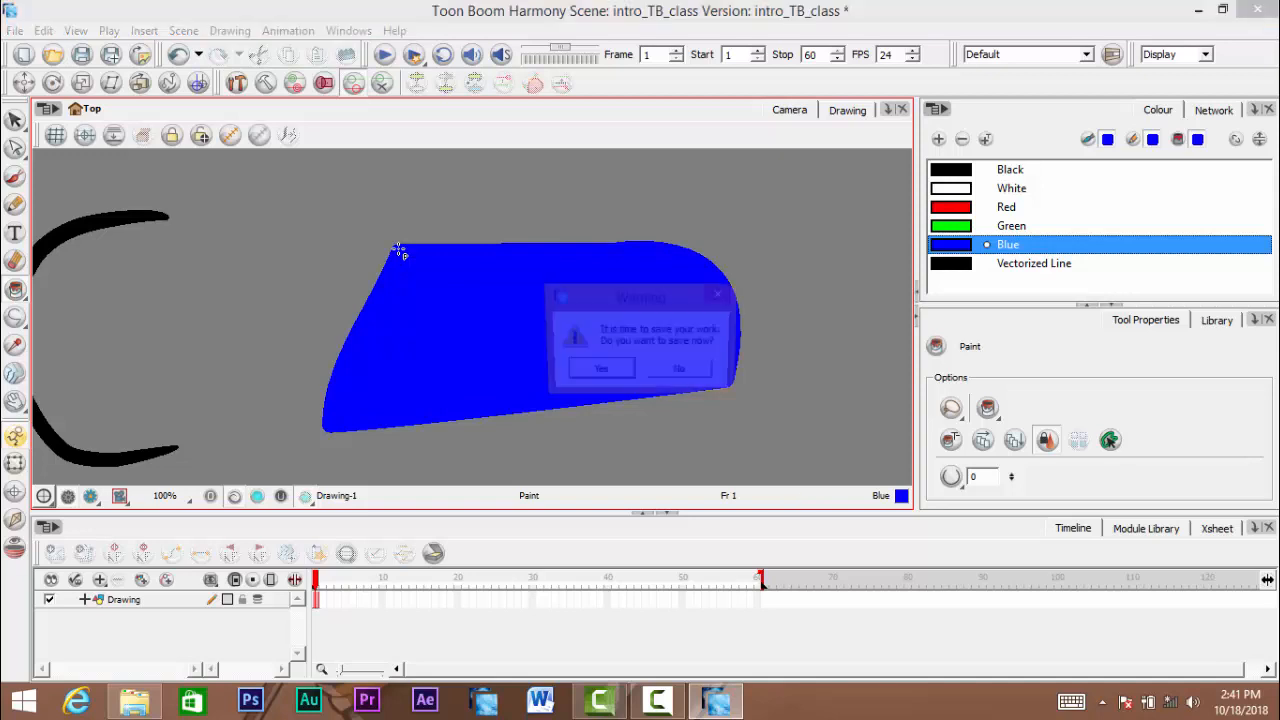
pyautogui.click(598, 372)
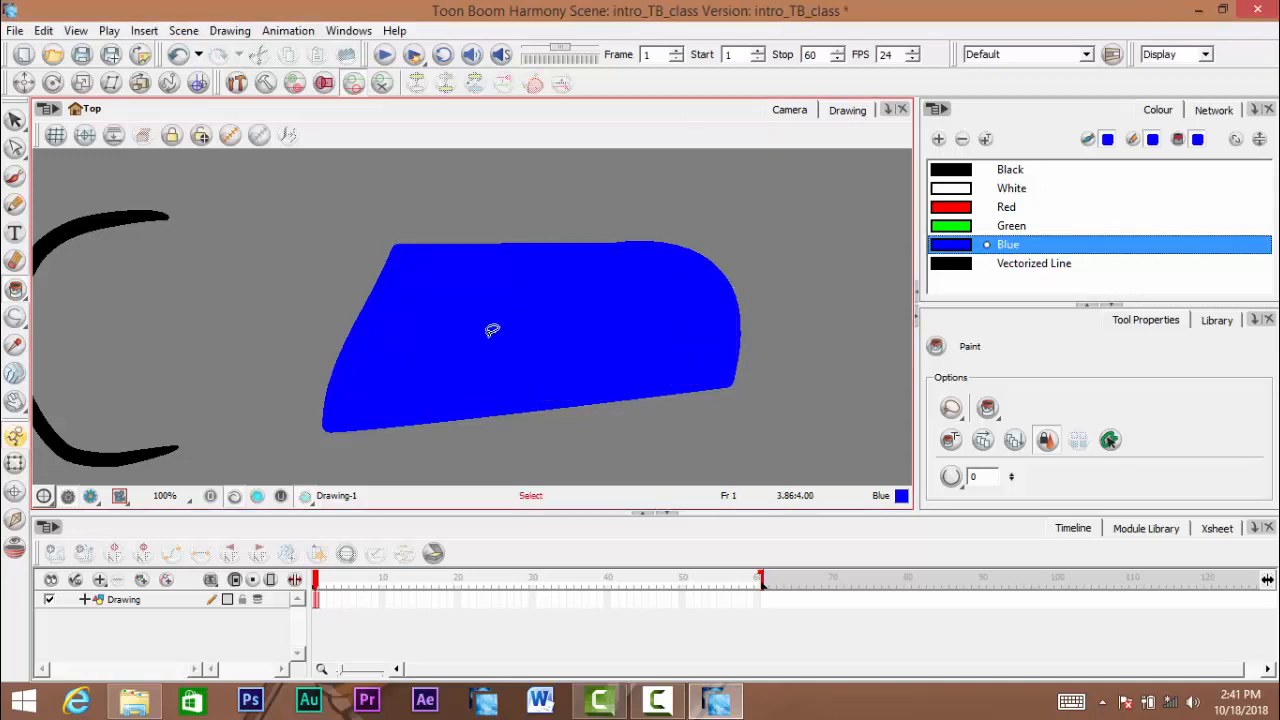
pyautogui.hotkey('ctrl', 'z')
pyautogui.hotkey('ctrl', 'z')
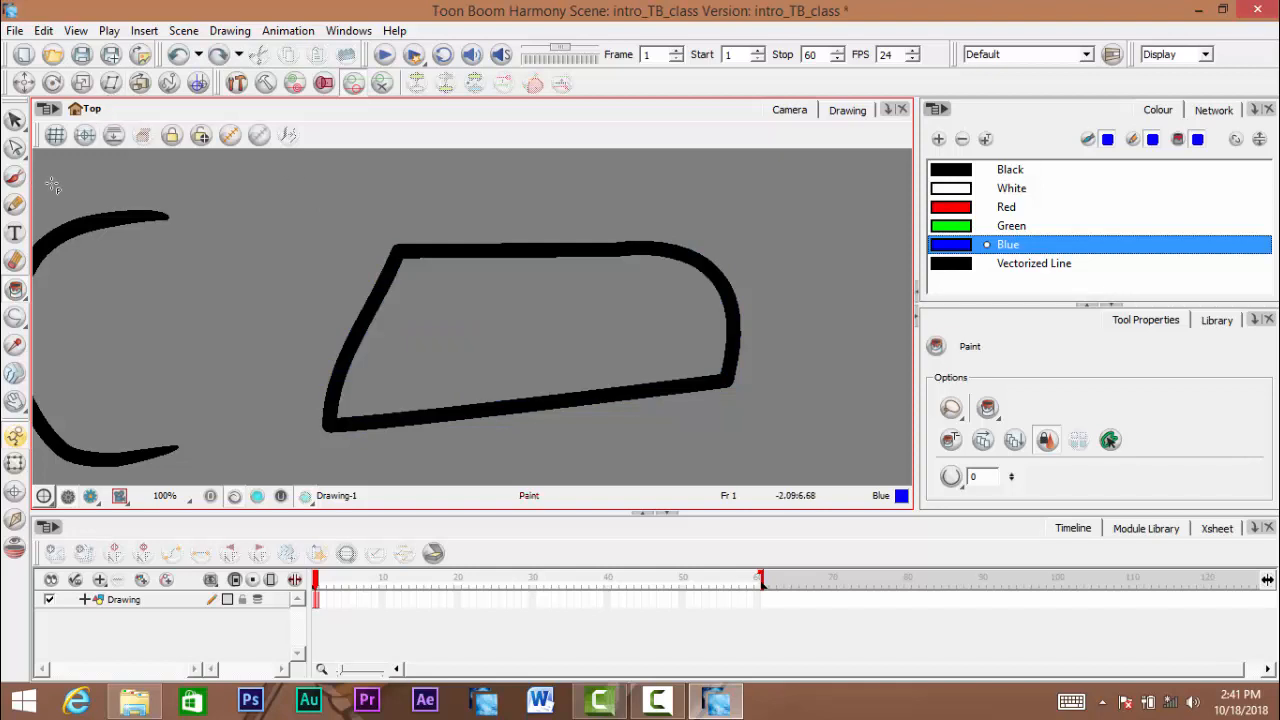
# - Erase a narrow gap in the closed shape's slanted side with the Eraser, undoing the wider trial gaps
pyautogui.click(15, 261)
pyautogui.moveTo(347, 307)
pyautogui.mouseDown()
pyautogui.moveTo(500, 266)
pyautogui.moveTo(400, 251)
pyautogui.moveTo(444, 276)
pyautogui.moveTo(369, 284)
pyautogui.moveTo(809, 294)
pyautogui.mouseUp()
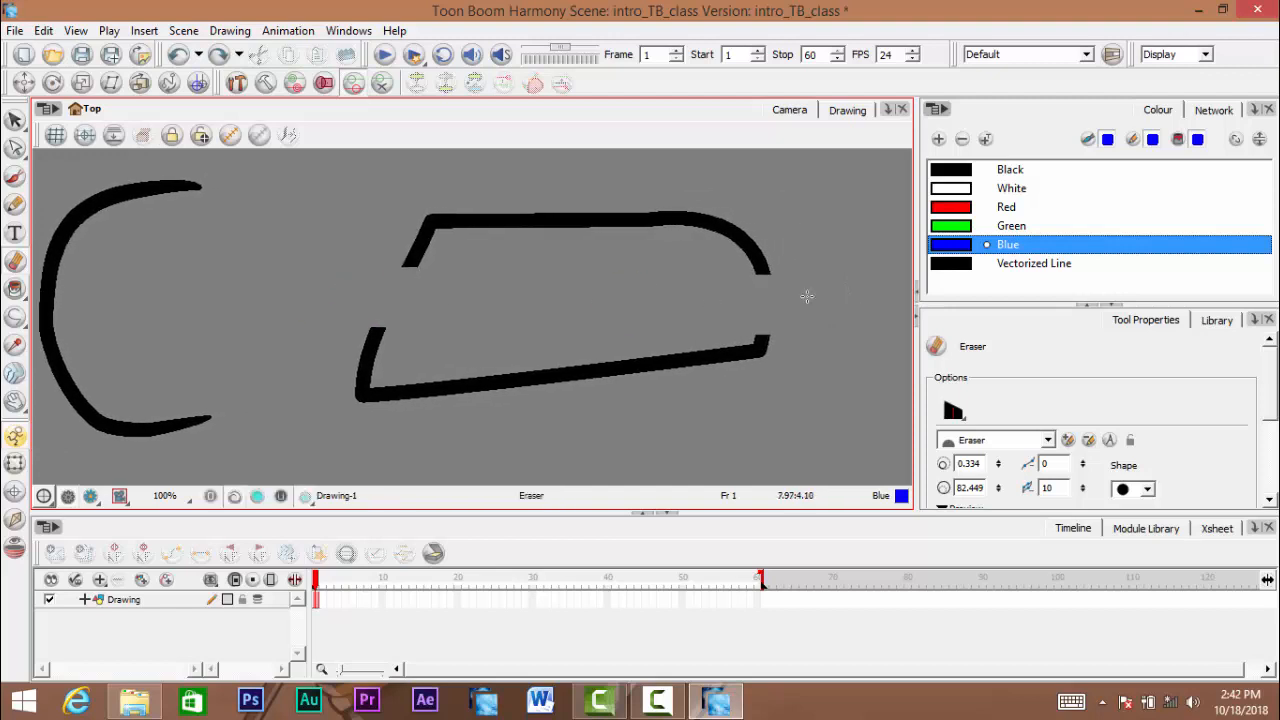
pyautogui.hotkey('ctrl', 'z')
pyautogui.moveTo(343, 277); pyautogui.dragTo(521, 294)
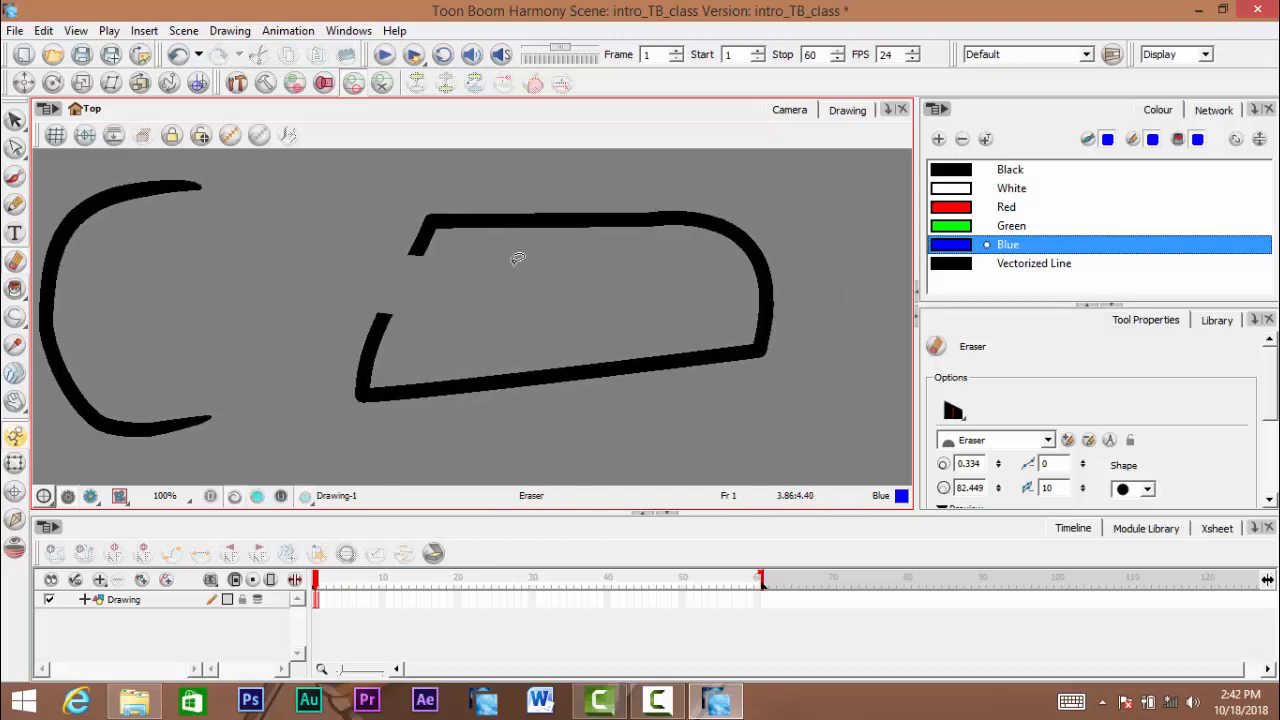
pyautogui.hotkey('ctrl', 'z')
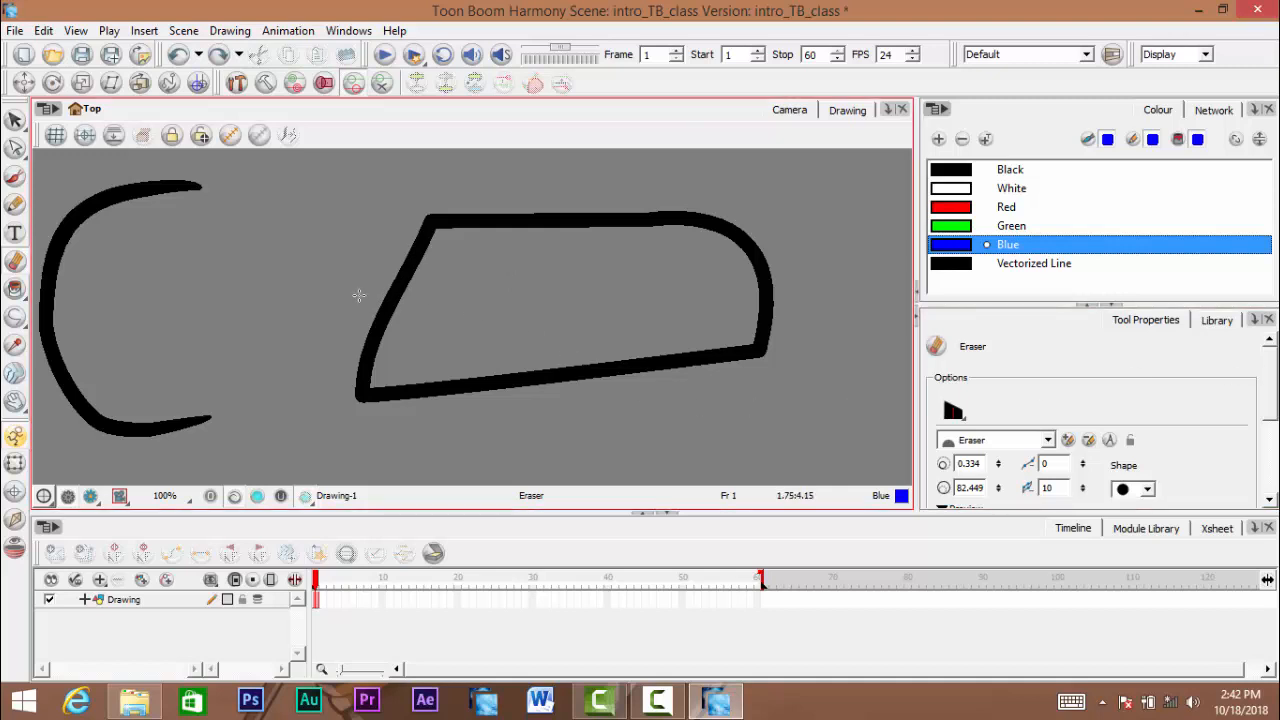
pyautogui.moveTo(354, 294); pyautogui.dragTo(428, 284)
pyautogui.hotkey('ctrl', 'z')
pyautogui.moveTo(352, 320)
pyautogui.mouseDown()
pyautogui.moveTo(434, 317)
pyautogui.moveTo(352, 309)
pyautogui.moveTo(390, 313)
pyautogui.mouseUp()
pyautogui.hotkey('ctrl', 'space')
pyautogui.click(399, 317)
pyautogui.scroll(2, 400, 315)
pyautogui.scroll(-3, 370, 311)
# - Brush a small blue circle between the C-shaped stroke and the large shape, leaving a tiny gap near its top
pyautogui.press('space')
pyautogui.moveTo(209, 274)
pyautogui.mouseDown()
pyautogui.moveTo(226, 264)
pyautogui.moveTo(218, 290)
pyautogui.moveTo(265, 244)
pyautogui.mouseUp()
pyautogui.click(15, 178)
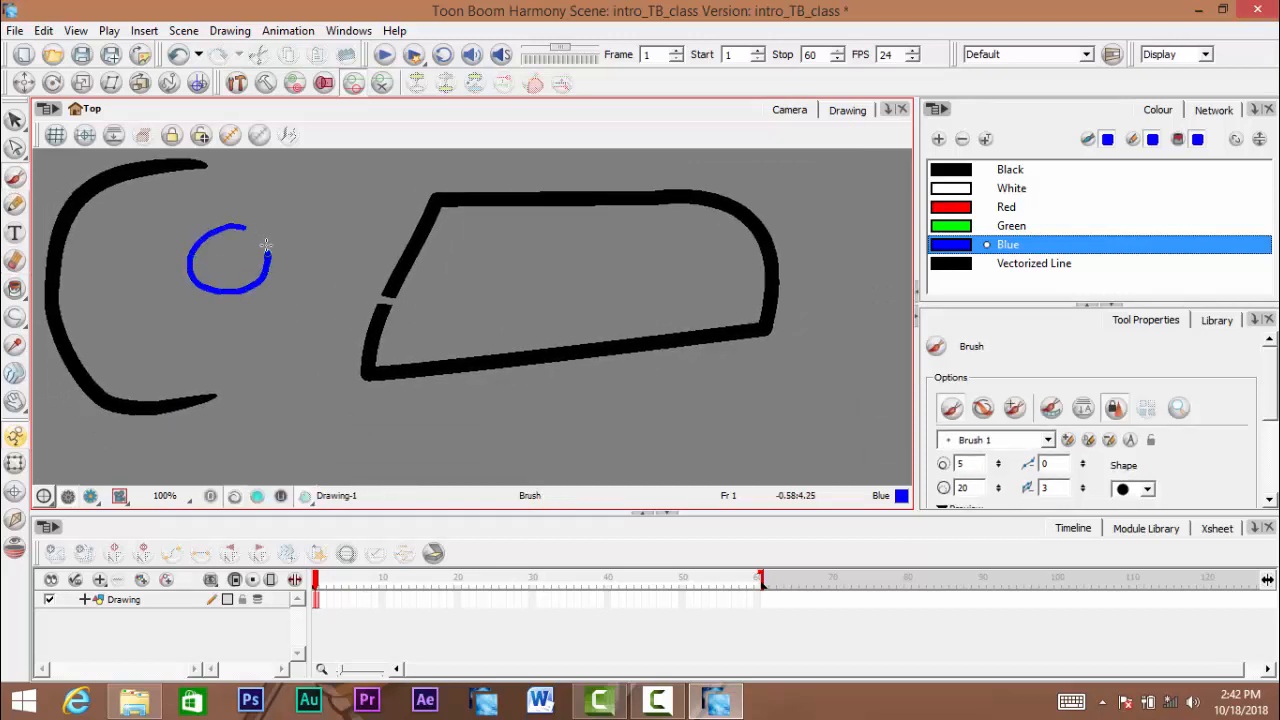
pyautogui.press('space')
pyautogui.scroll(4, 260, 230)
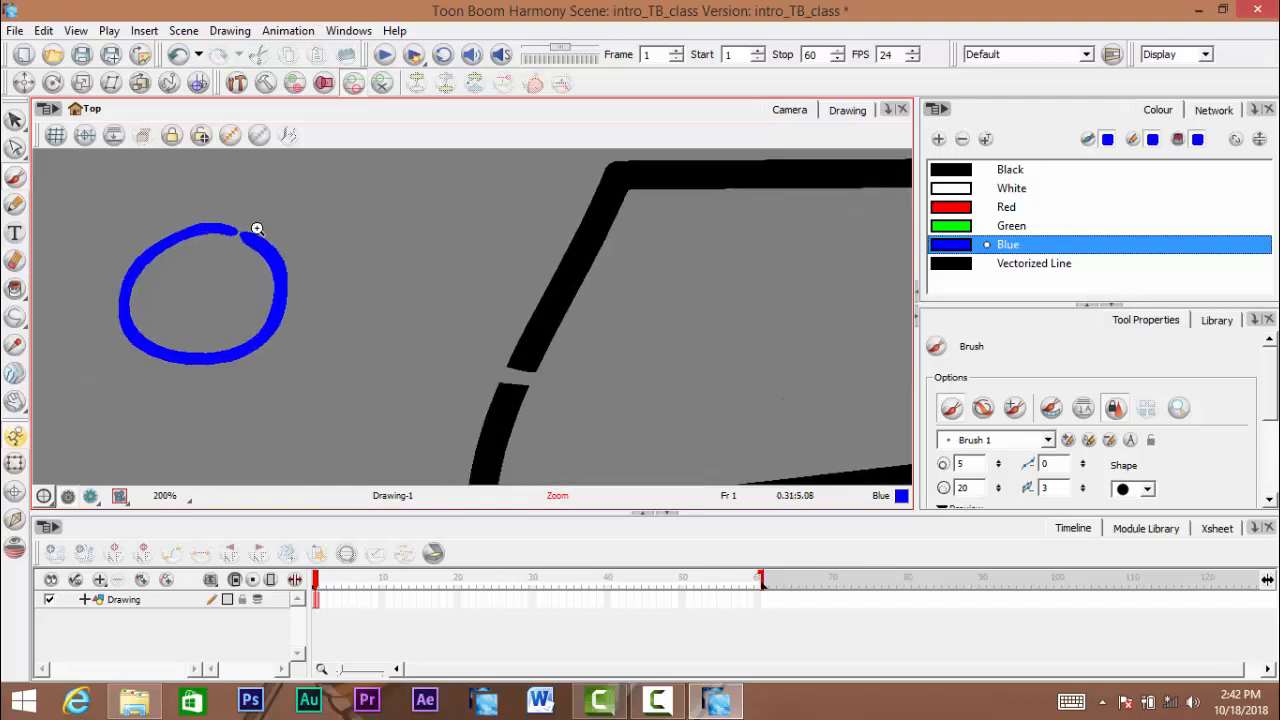
pyautogui.scroll(2, 268, 231)
pyautogui.hotkey('ctrl', 'space')
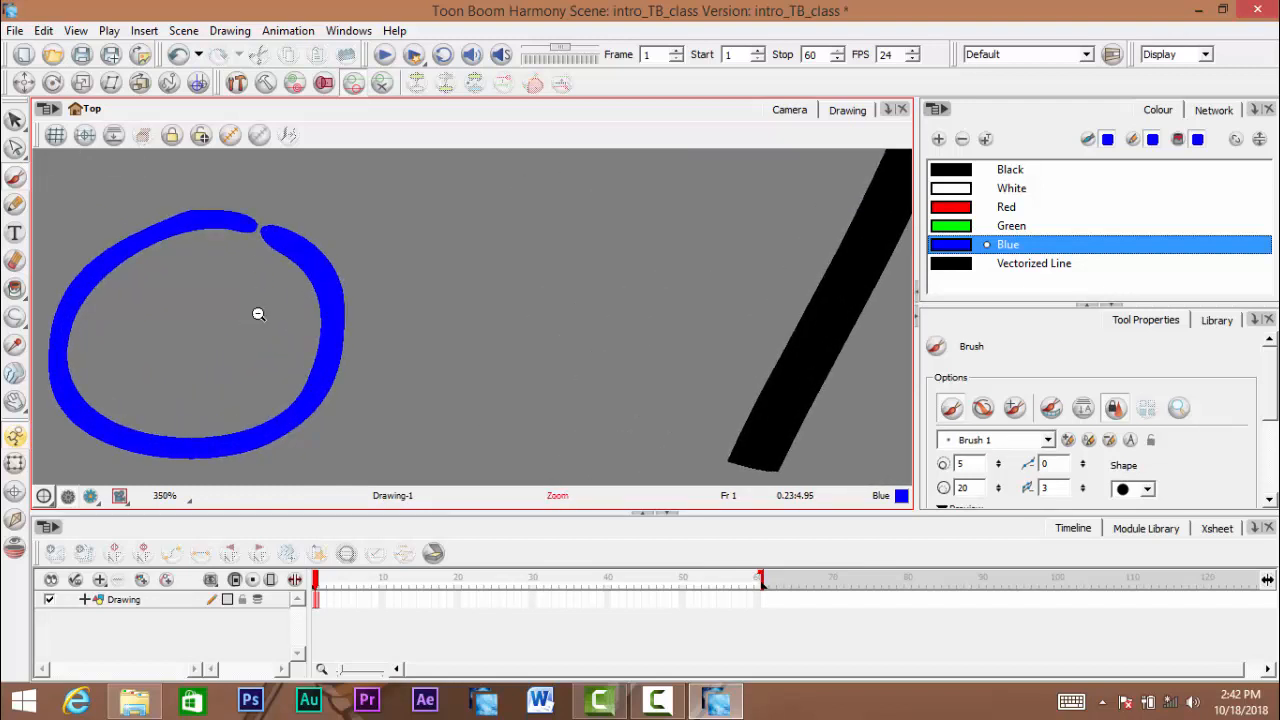
pyautogui.scroll(-2, 265, 306)
pyautogui.scroll(-2, 265, 294)
pyautogui.moveTo(186, 274); pyautogui.dragTo(212, 241)
# - Activate the Paint tool and select the Green swatch for filling the gapped shapes
pyautogui.click(16, 290)
pyautogui.press('space')
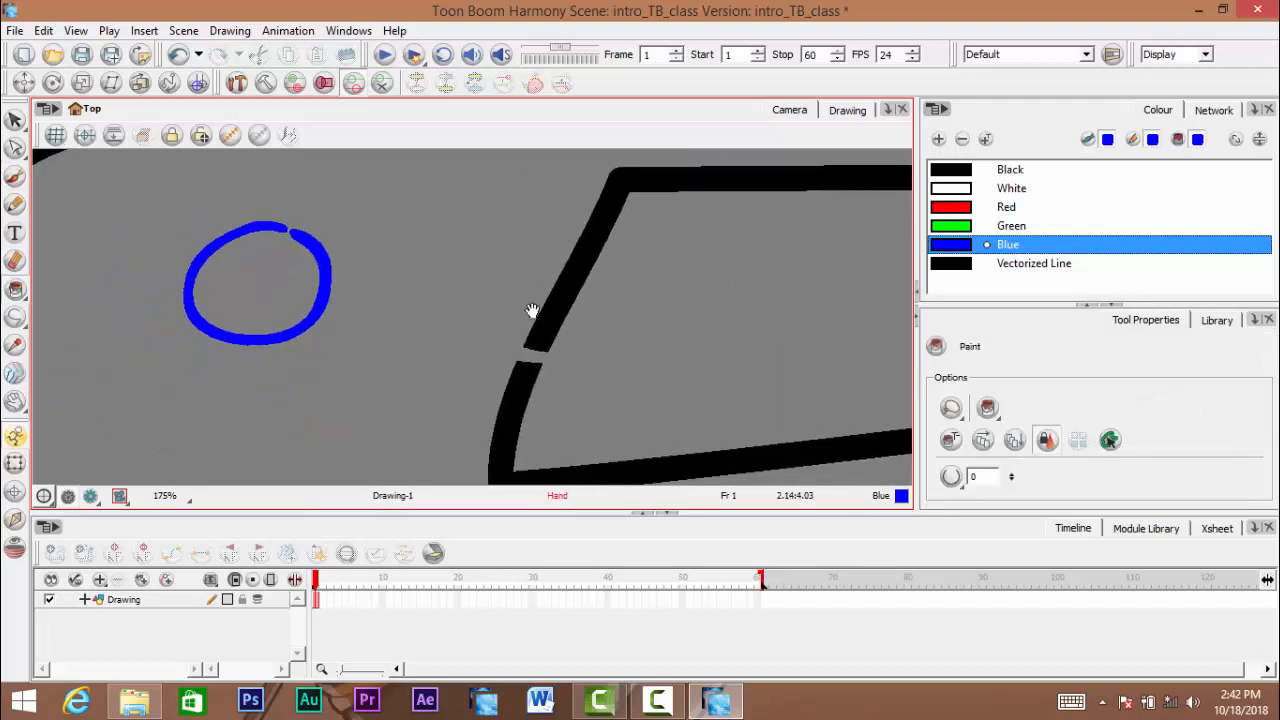
pyautogui.scroll(-1, 529, 310)
pyautogui.moveTo(612, 324)
pyautogui.mouseDown()
pyautogui.moveTo(529, 310)
pyautogui.moveTo(589, 331)
pyautogui.moveTo(490, 301)
pyautogui.mouseUp()
pyautogui.scroll(-1, 600, 297)
pyautogui.moveTo(643, 304); pyautogui.dragTo(587, 311)
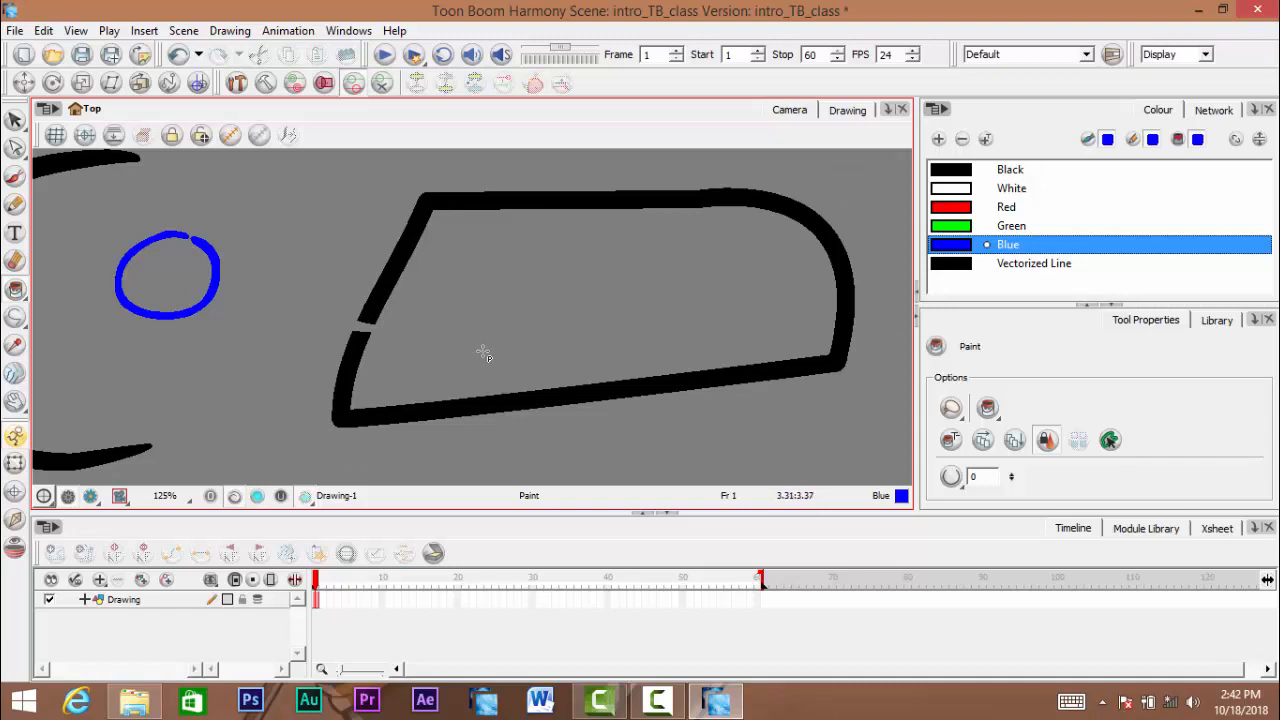
pyautogui.click(952, 226)
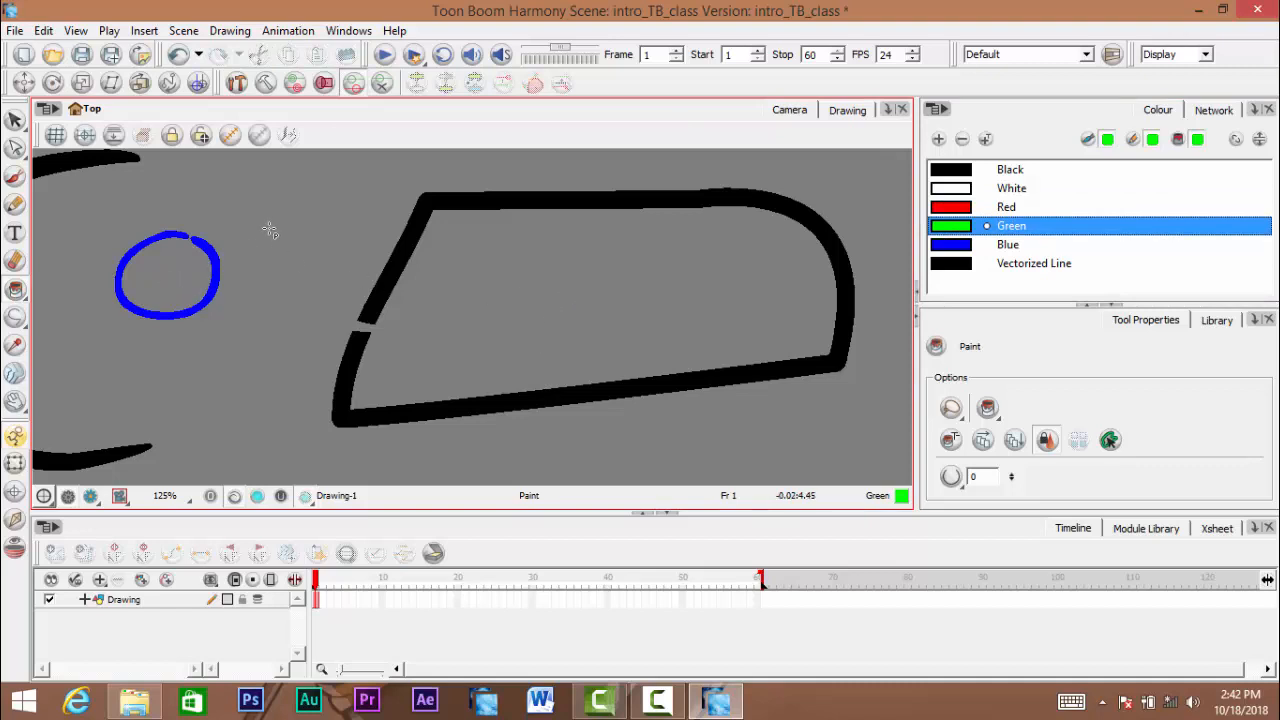
# - Examine the gap in the large shape's slanted side and compare it with the tiny gap in the blue circle
pyautogui.scroll(4, 420, 318)
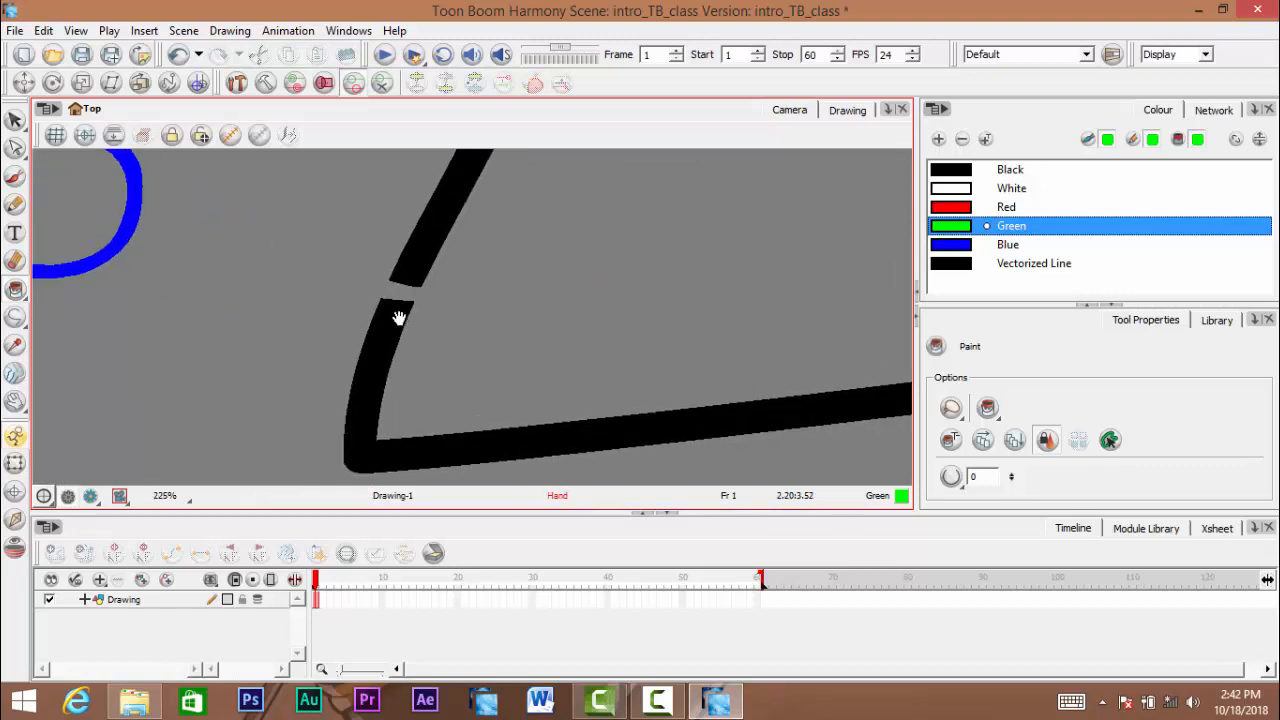
pyautogui.scroll(4, 465, 300)
pyautogui.scroll(-3, 486, 286)
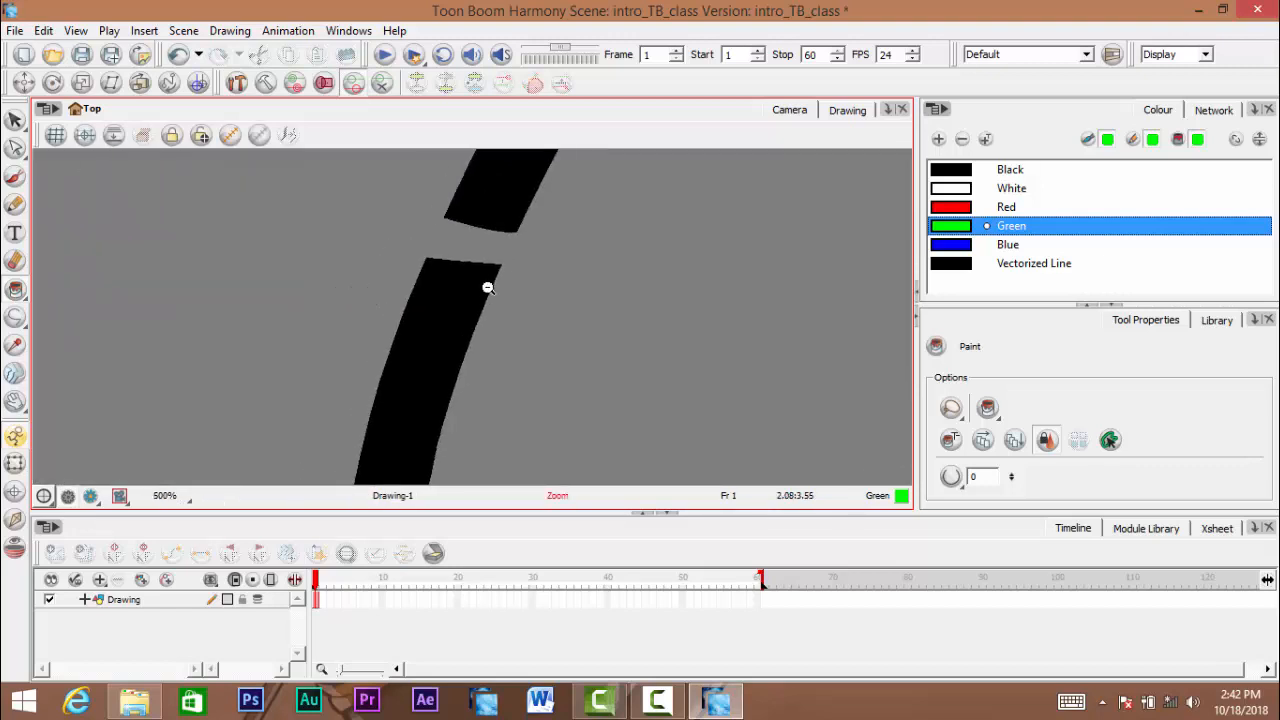
pyautogui.scroll(-3, 490, 298)
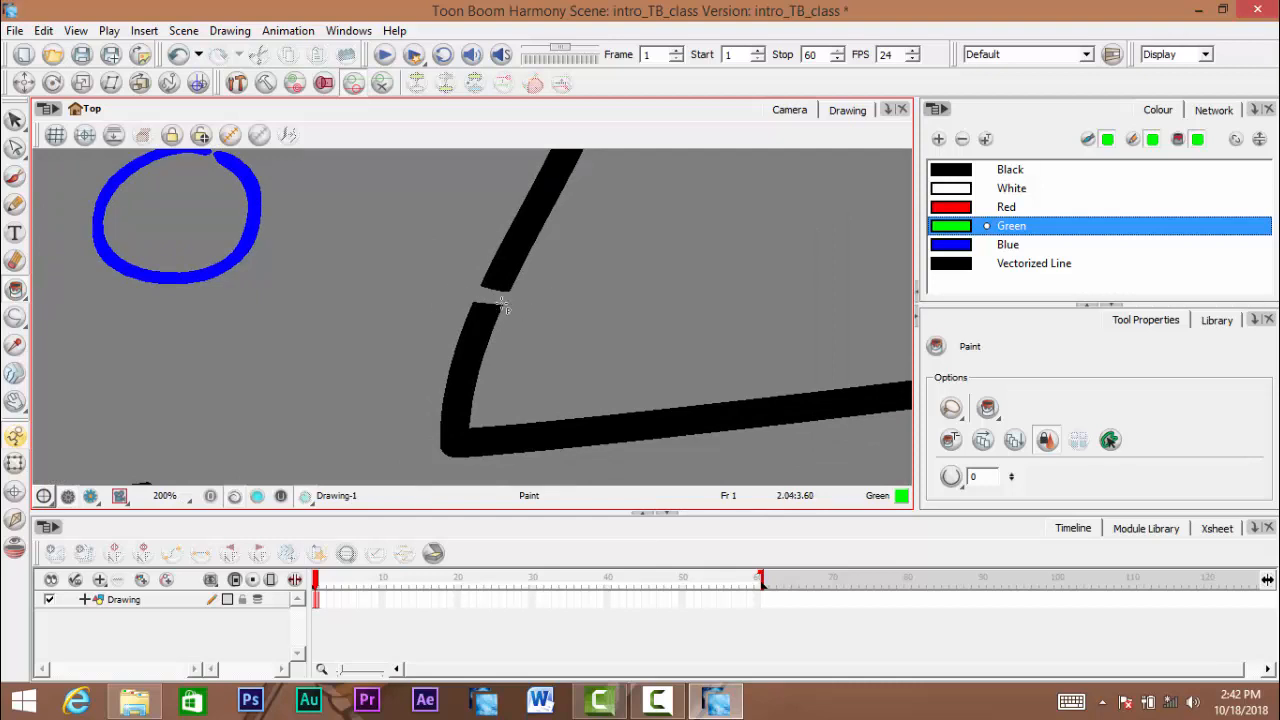
pyautogui.moveTo(455, 302); pyautogui.dragTo(502, 320)
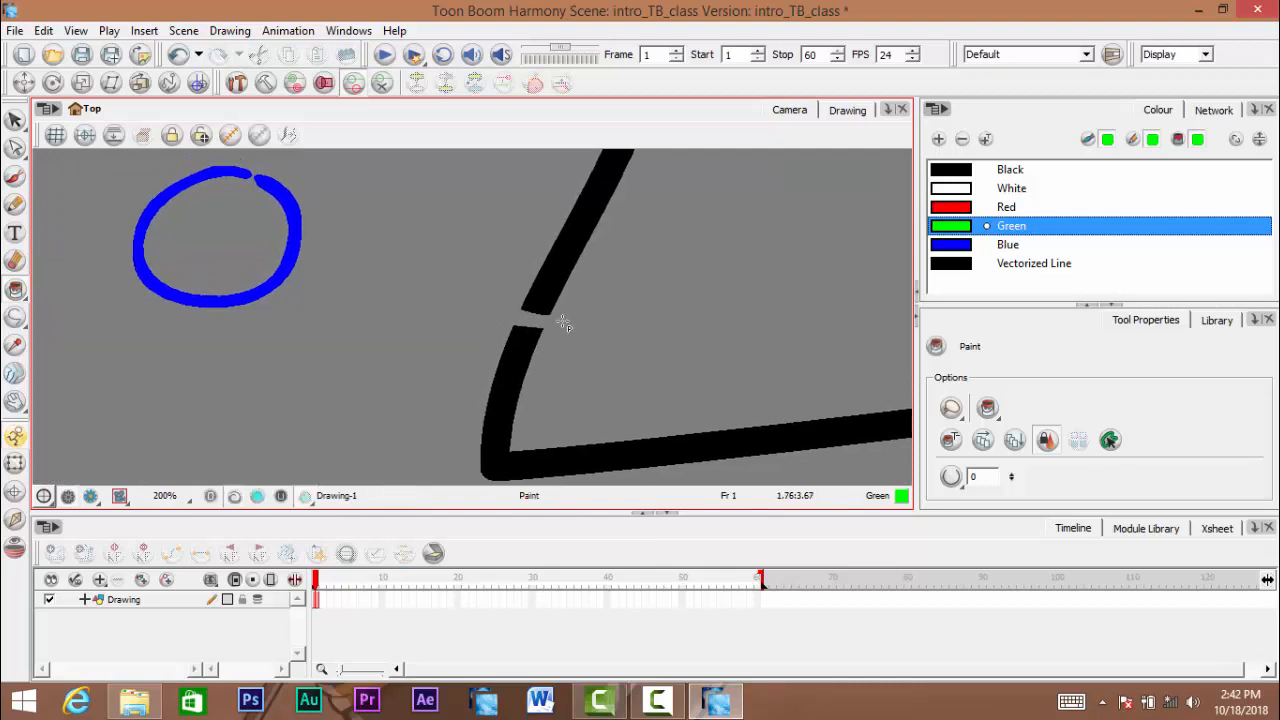
pyautogui.scroll(3, 304, 252)
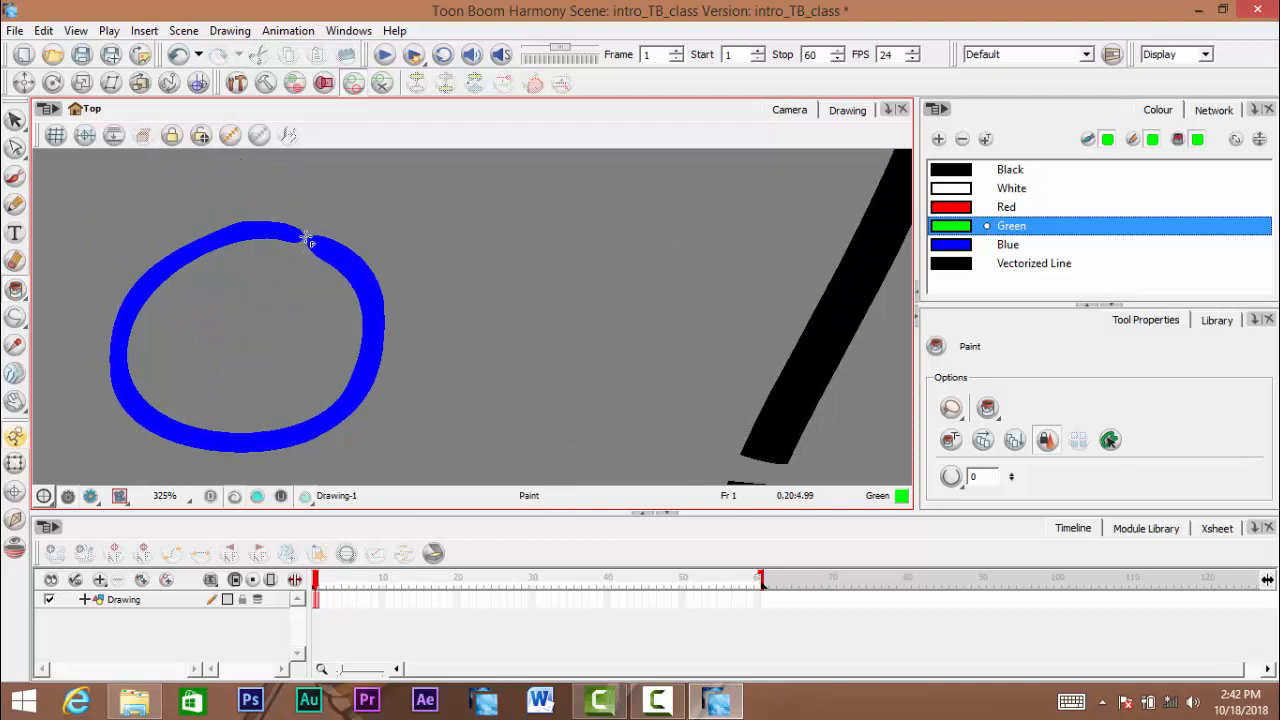
pyautogui.hotkey('ctrl', 'space')
pyautogui.scroll(-5, 328, 240)
pyautogui.scroll(1, 458, 286)
pyautogui.moveTo(470, 284); pyautogui.dragTo(355, 288)
pyautogui.scroll(-1, 371, 291)
pyautogui.moveTo(478, 359); pyautogui.dragTo(592, 378)
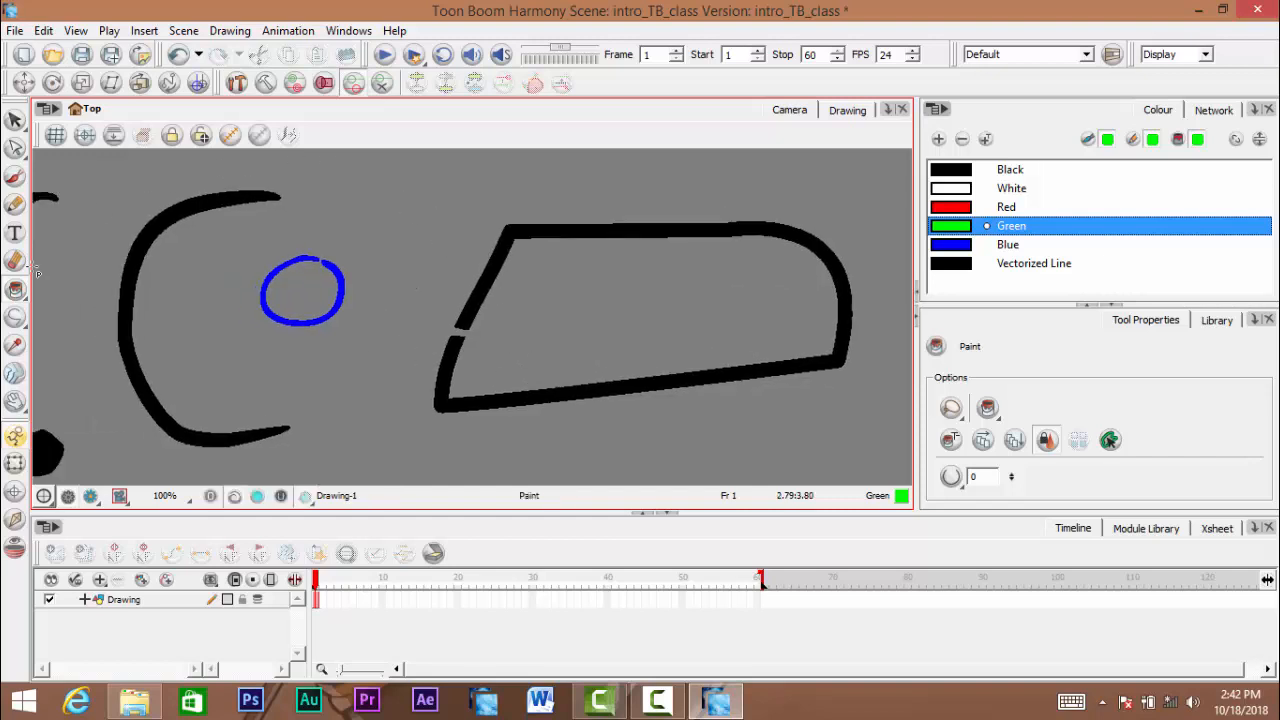
pyautogui.press('space')
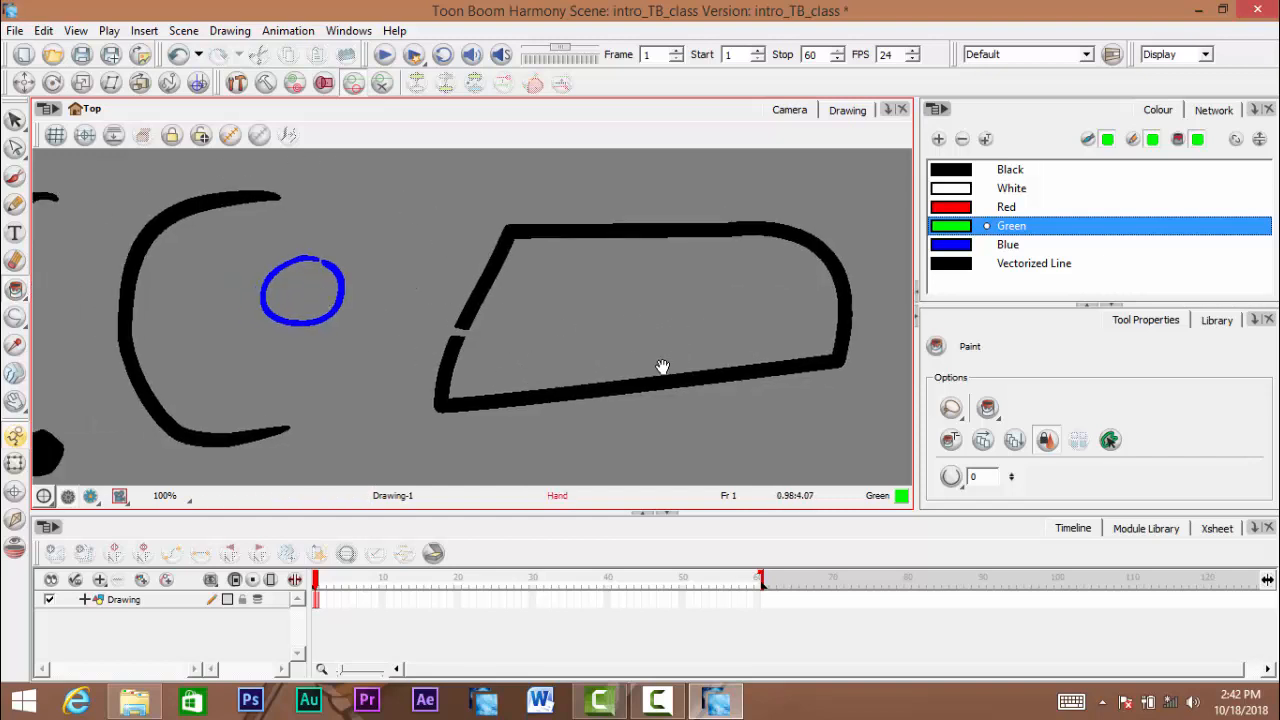
pyautogui.moveTo(663, 367)
pyautogui.mouseDown()
pyautogui.moveTo(566, 374)
pyautogui.moveTo(573, 365)
pyautogui.mouseUp()
pyautogui.scroll(1, 624, 363)
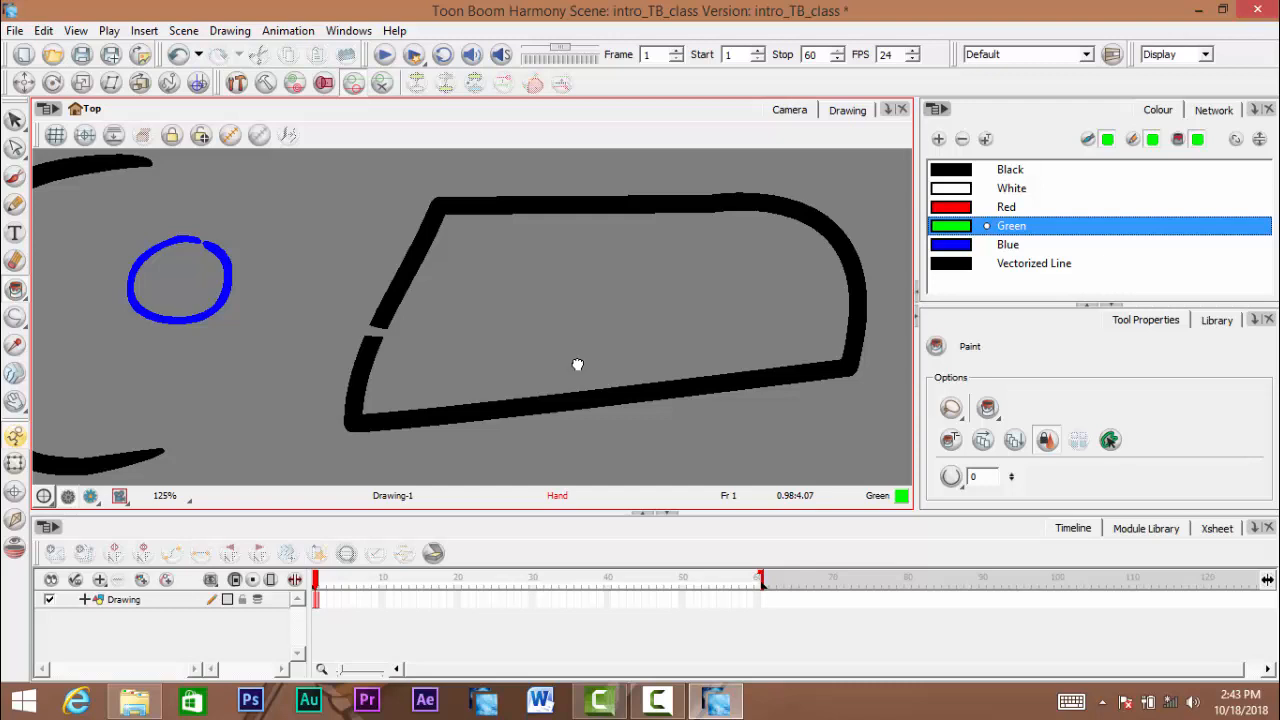
pyautogui.moveTo(577, 364)
pyautogui.mouseDown()
pyautogui.moveTo(606, 303)
pyautogui.moveTo(604, 355)
pyautogui.moveTo(609, 343)
pyautogui.moveTo(571, 400)
pyautogui.moveTo(591, 369)
pyautogui.moveTo(637, 360)
pyautogui.moveTo(582, 363)
pyautogui.moveTo(618, 368)
pyautogui.mouseUp()
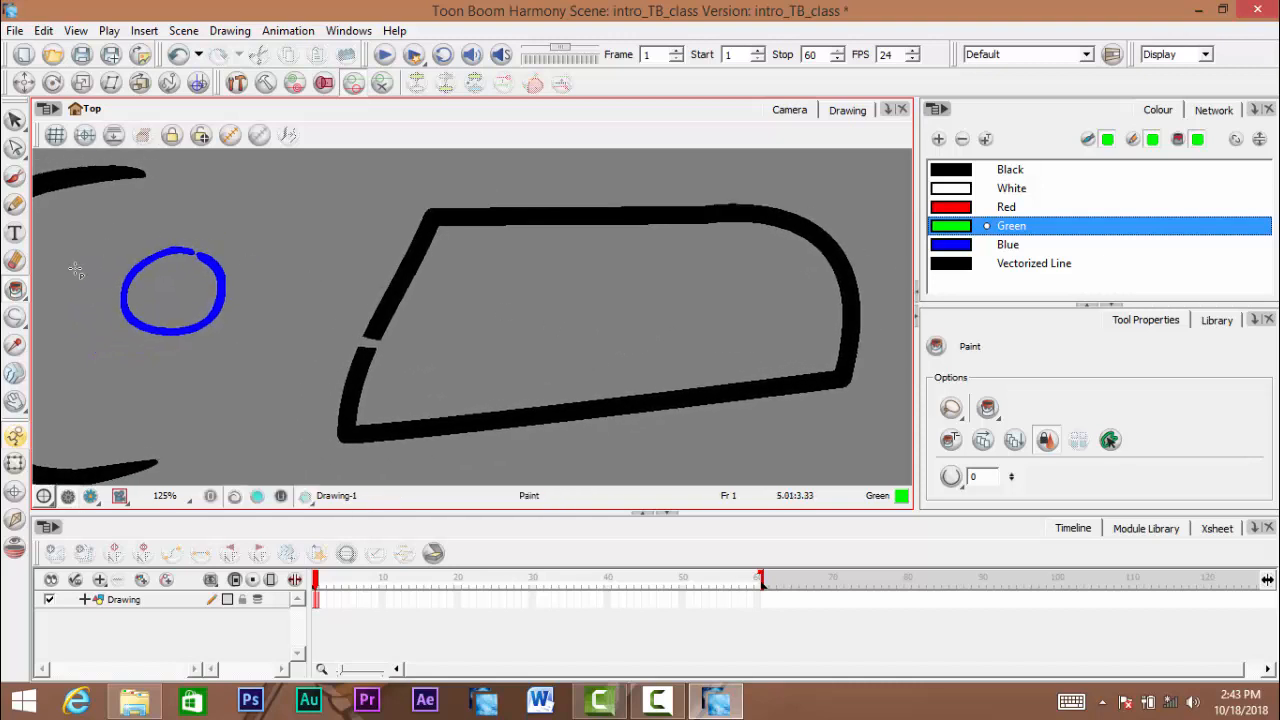
# - Draw a closed two-lobed outline inside the large black shape with the Stroke tool and dismiss the hidden-stroke message
pyautogui.click(15, 292)
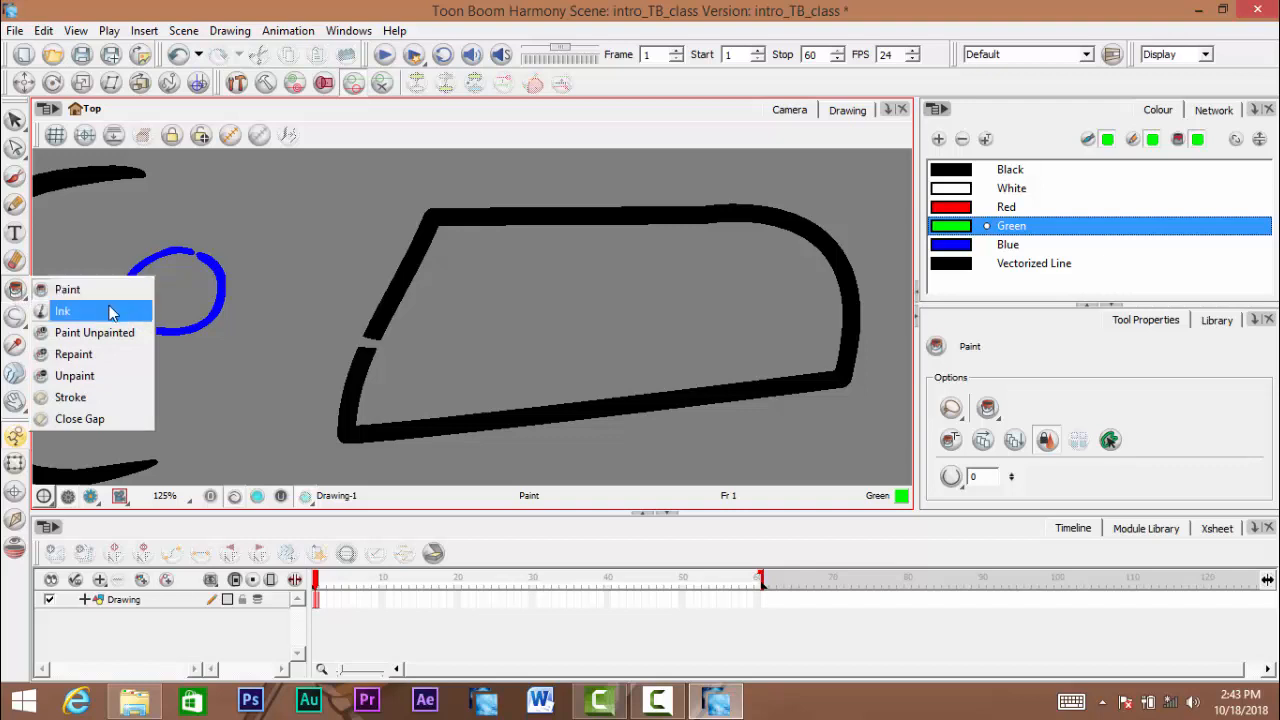
pyautogui.click(93, 403)
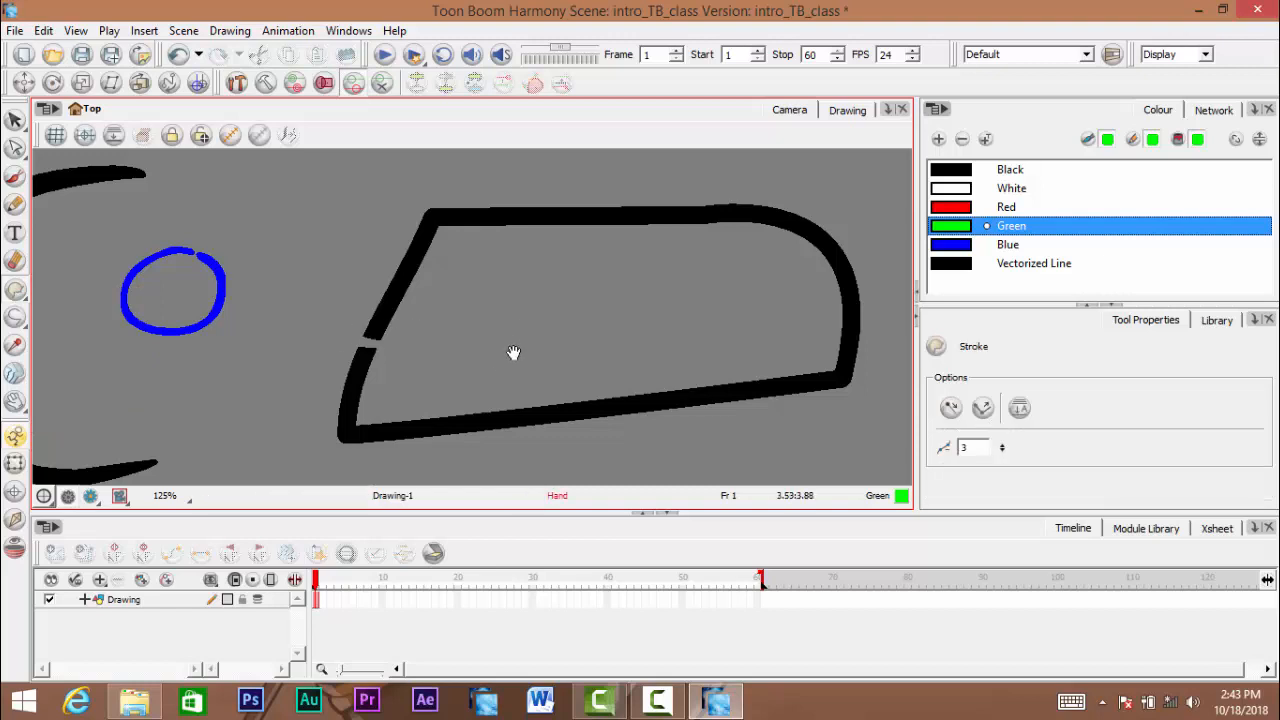
pyautogui.moveTo(514, 351)
pyautogui.mouseDown()
pyautogui.moveTo(511, 331)
pyautogui.moveTo(443, 357)
pyautogui.moveTo(459, 351)
pyautogui.mouseUp()
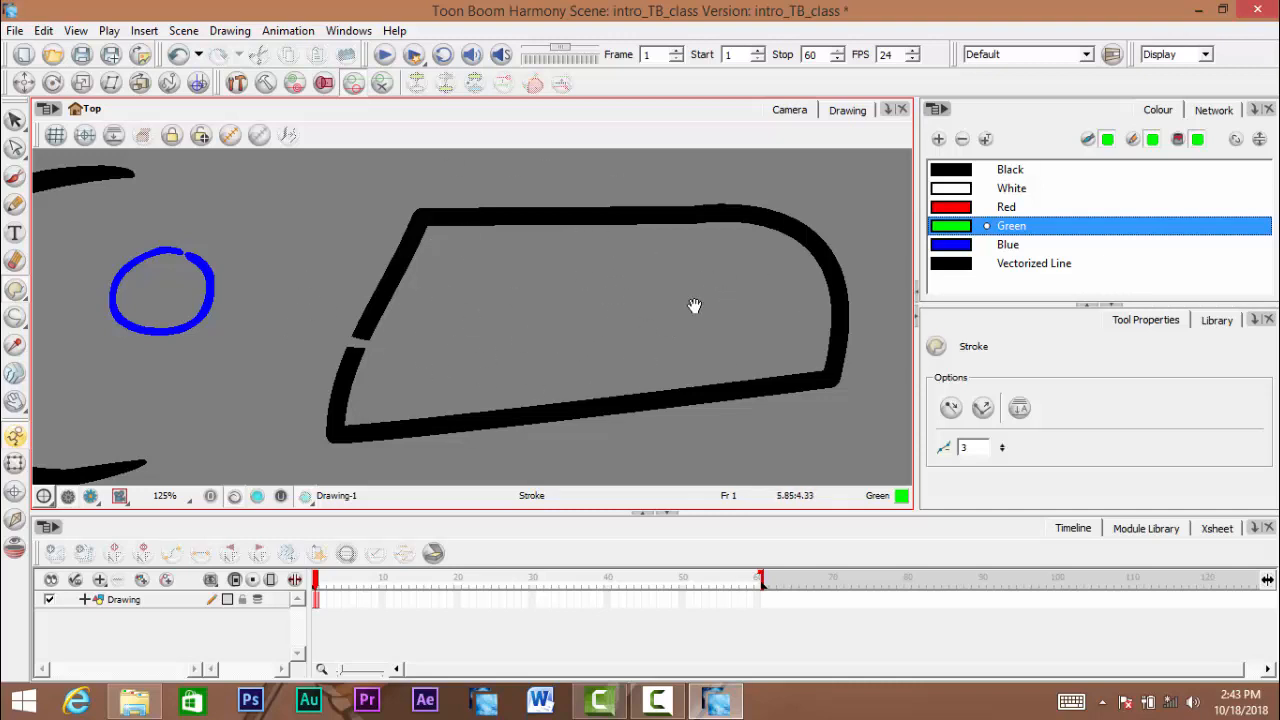
pyautogui.moveTo(526, 337)
pyautogui.mouseDown()
pyautogui.moveTo(571, 306)
pyautogui.moveTo(534, 318)
pyautogui.mouseUp()
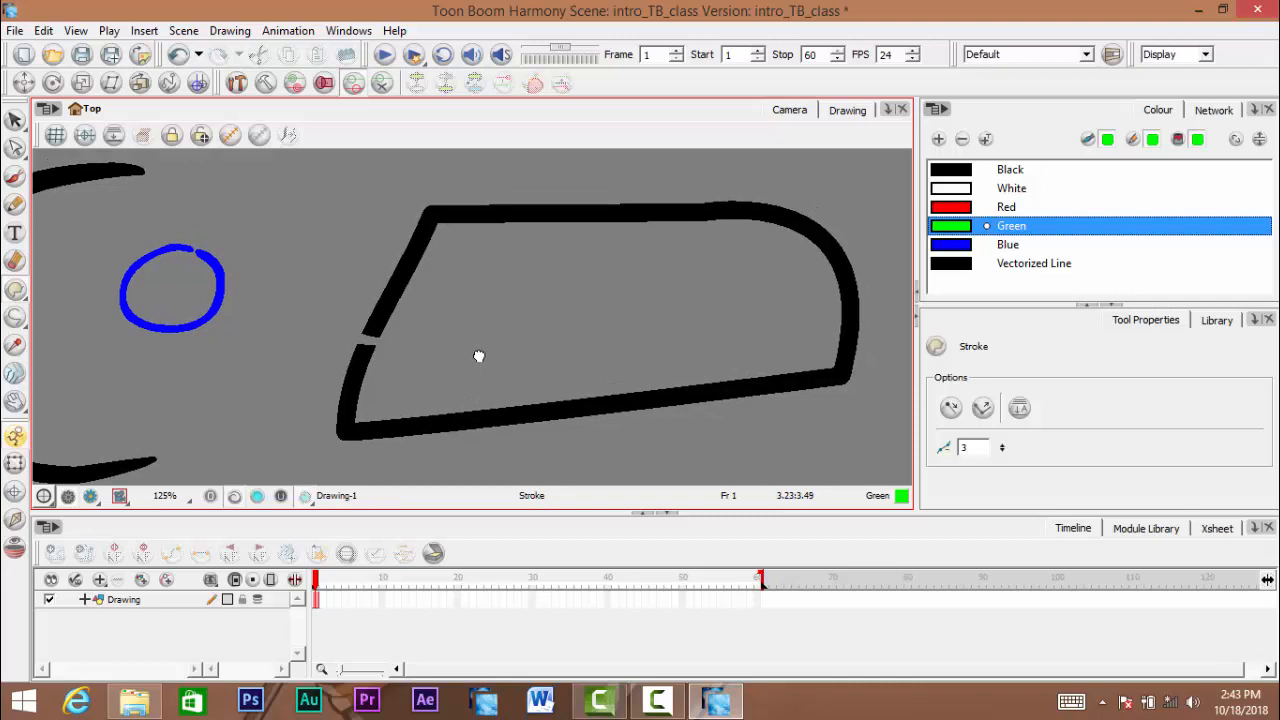
pyautogui.moveTo(540, 271)
pyautogui.mouseDown()
pyautogui.moveTo(440, 287)
pyautogui.moveTo(531, 331)
pyautogui.moveTo(549, 296)
pyautogui.moveTo(643, 254)
pyautogui.moveTo(606, 237)
pyautogui.moveTo(518, 266)
pyautogui.mouseUp()
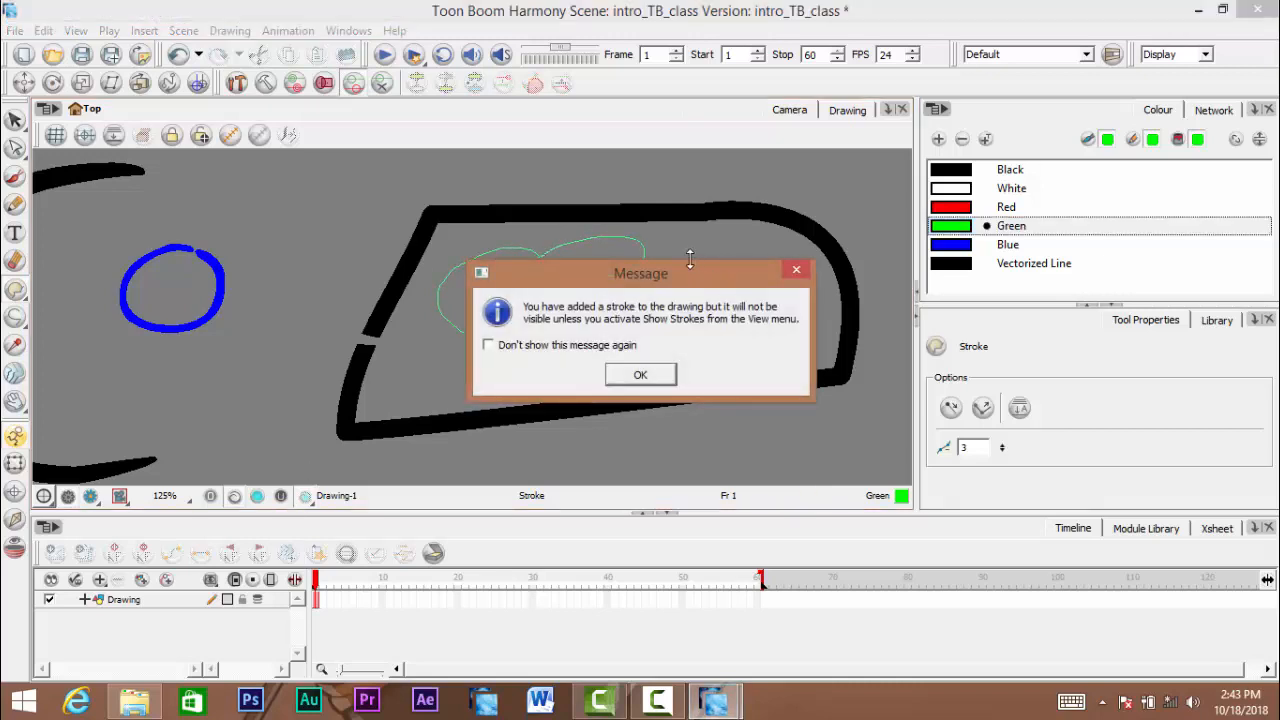
pyautogui.moveTo(668, 281)
pyautogui.mouseDown()
pyautogui.moveTo(695, 265)
pyautogui.moveTo(711, 275)
pyautogui.mouseUp()
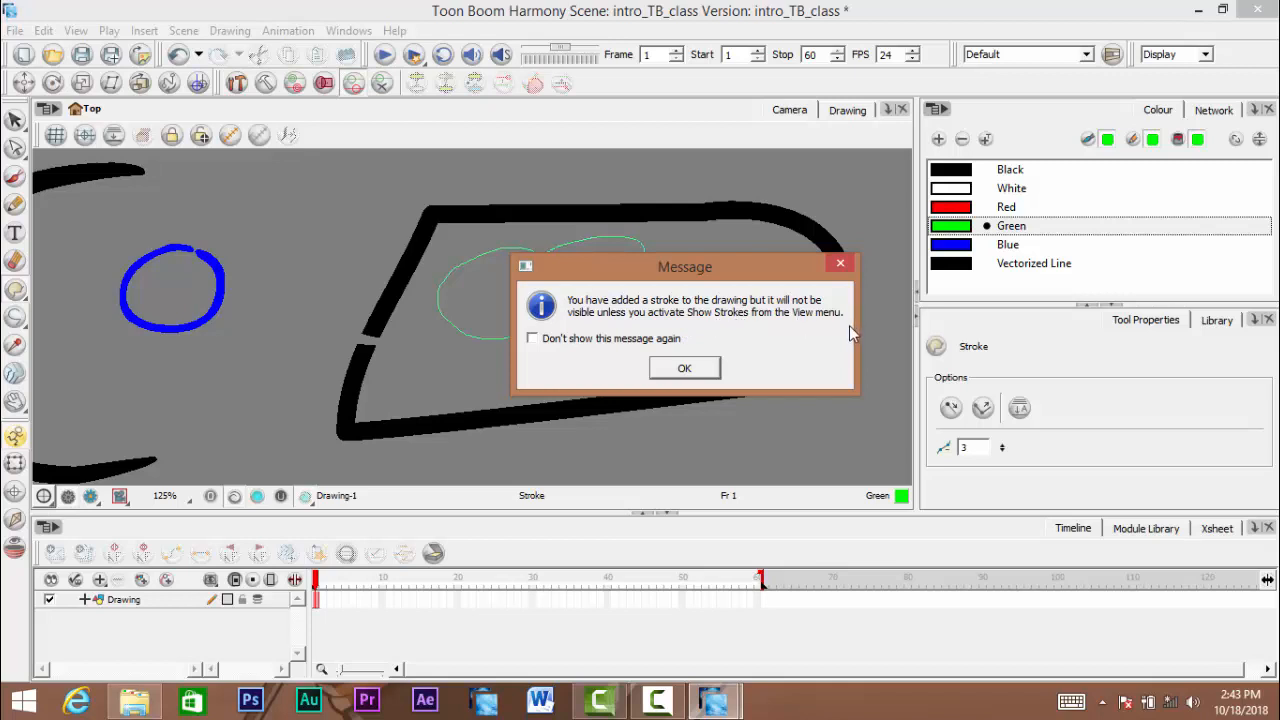
pyautogui.click(684, 368)
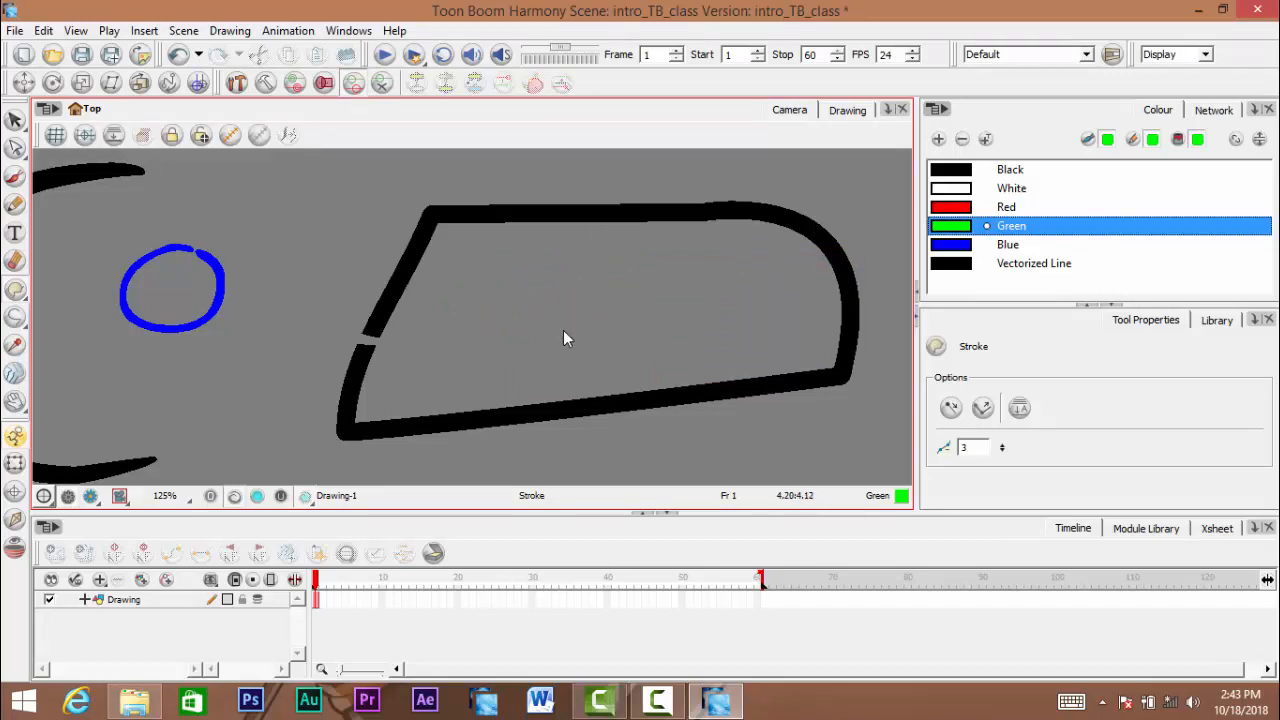
# - Turn on Show Strokes to display the invisible strokes in the drawing
pyautogui.press('space')
pyautogui.moveTo(520, 322); pyautogui.dragTo(518, 325)
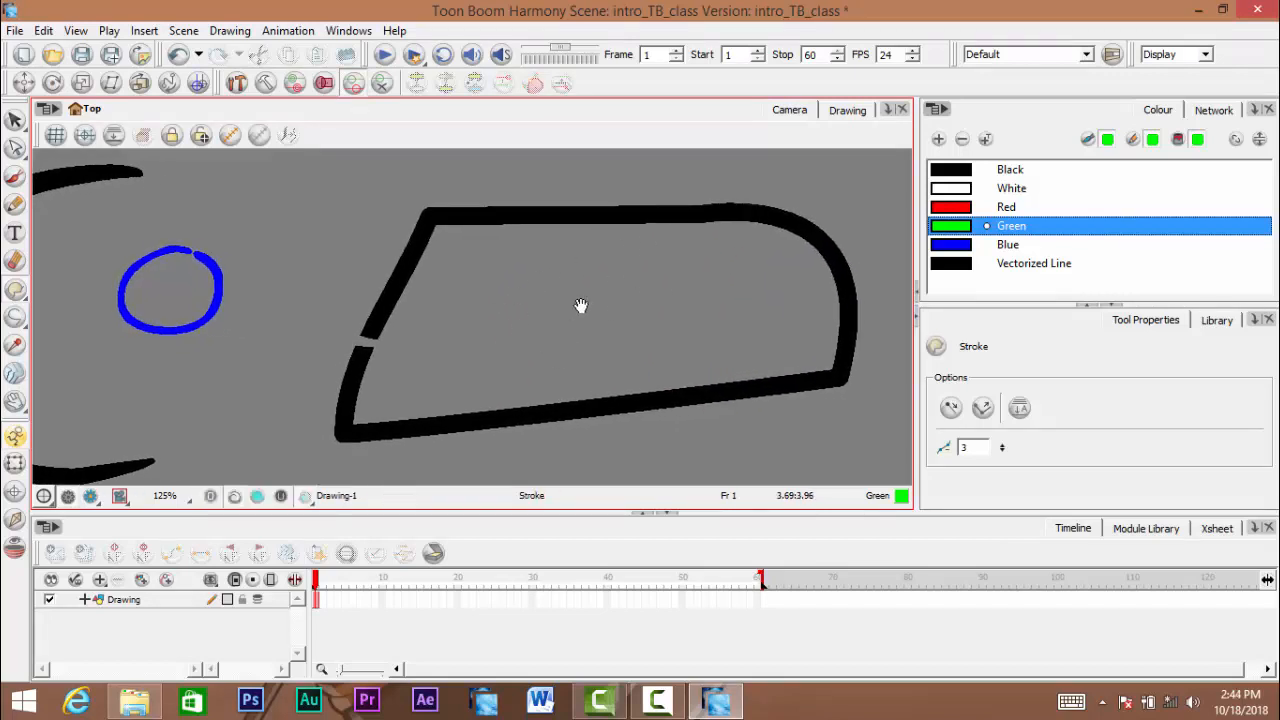
pyautogui.click(75, 34)
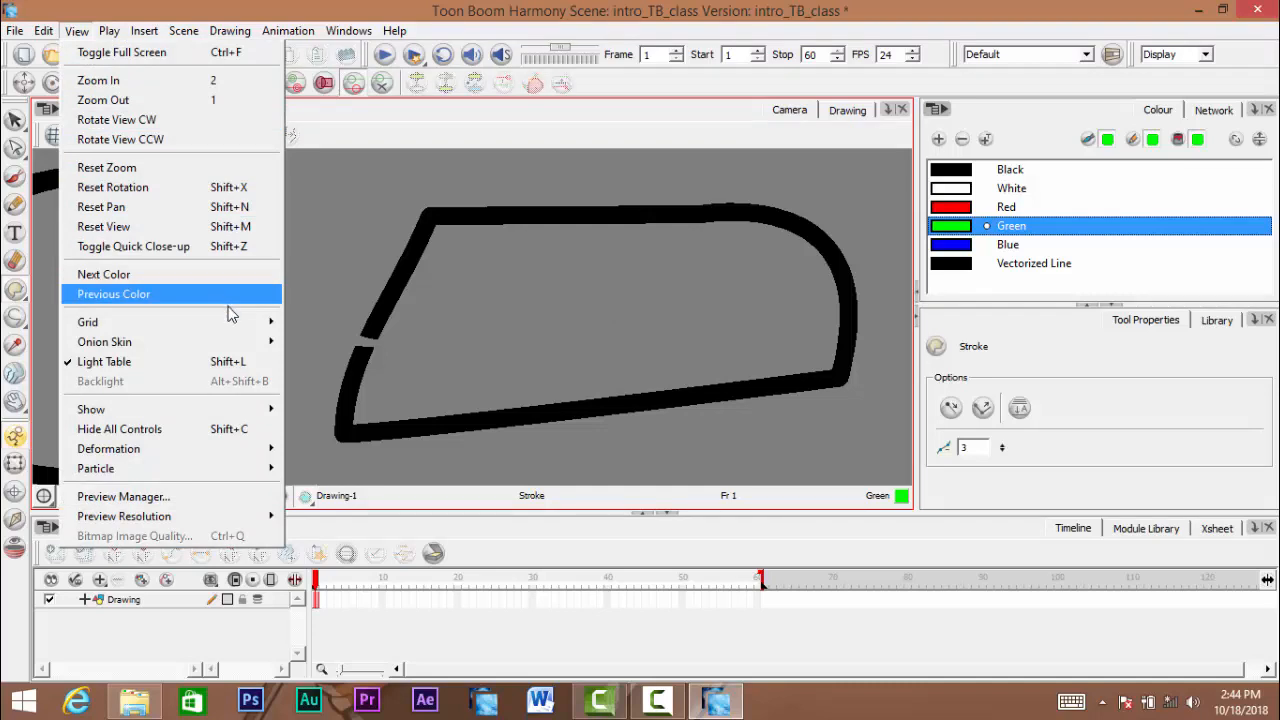
pyautogui.moveTo(228, 342)
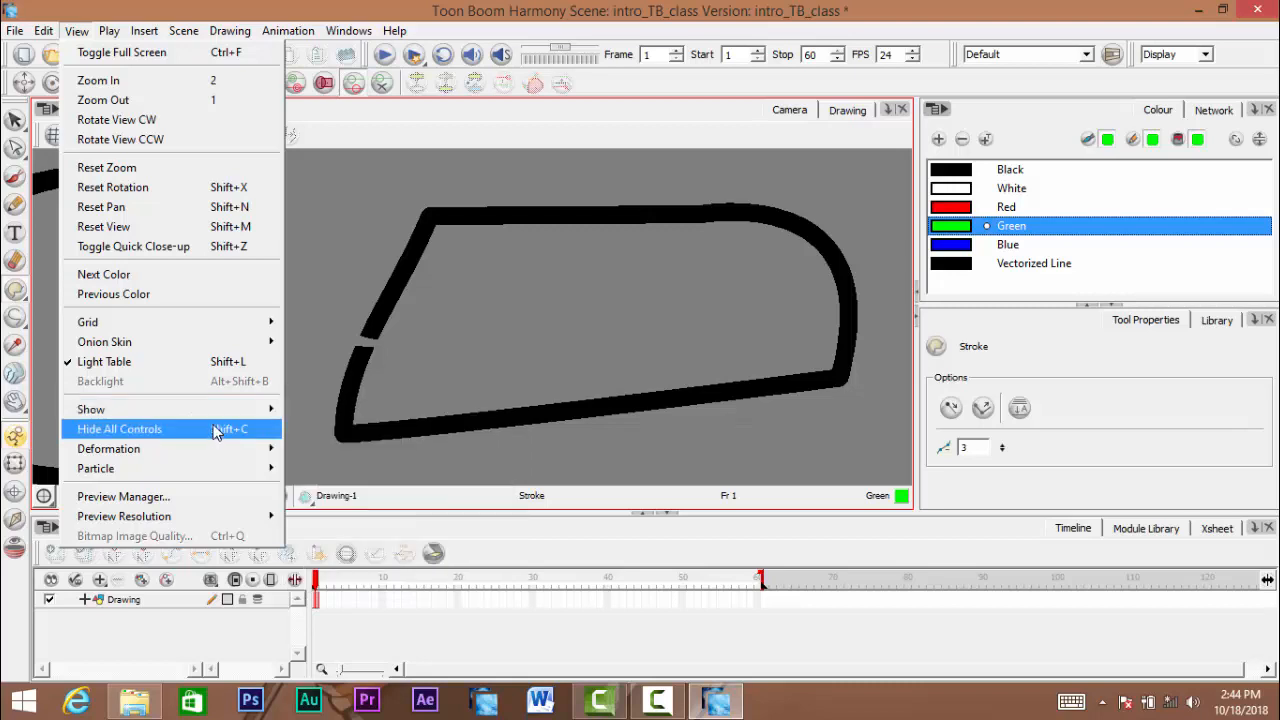
pyautogui.moveTo(214, 418)
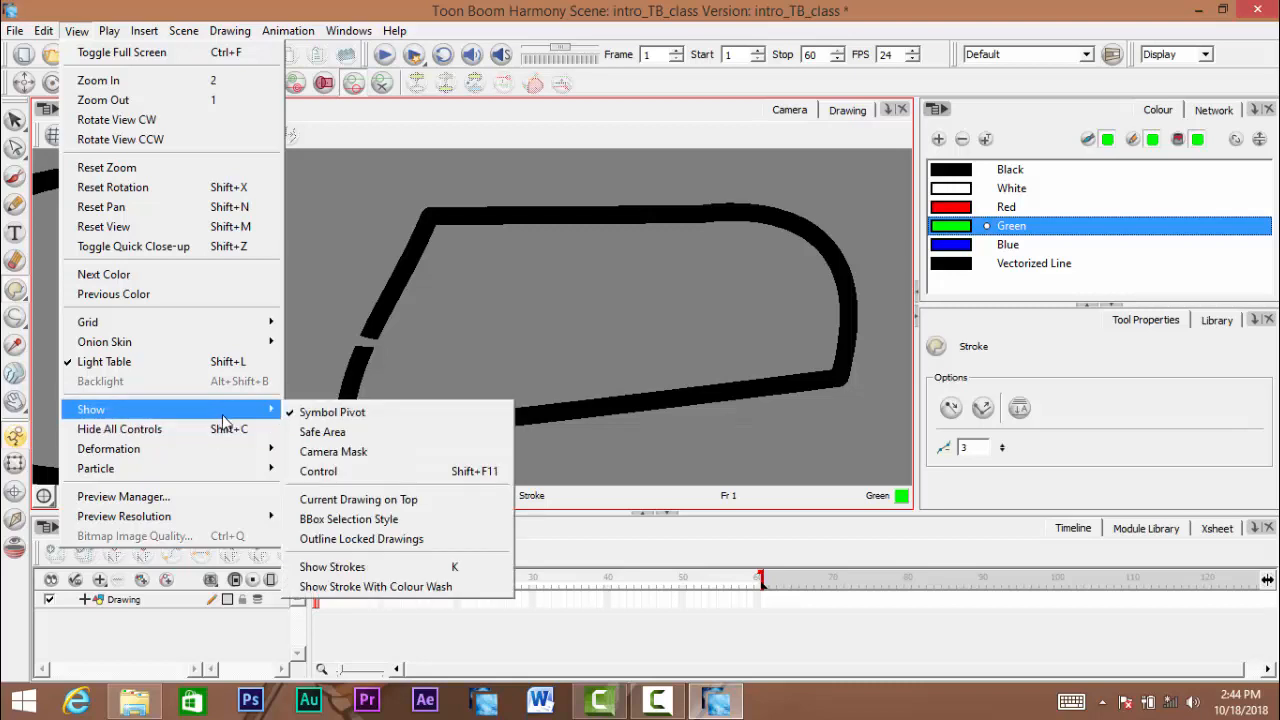
pyautogui.click(412, 568)
# - Inspect the two-lobed stroke up close, especially the point where its ends meet
pyautogui.moveTo(577, 323); pyautogui.dragTo(579, 387)
pyautogui.keyDown('ctrl'); pyautogui.click(557, 346); pyautogui.keyUp('ctrl')
pyautogui.keyDown('ctrl'); pyautogui.click(557, 346); pyautogui.keyUp('ctrl')
pyautogui.keyDown('ctrl'); pyautogui.click(556, 344); pyautogui.keyUp('ctrl')
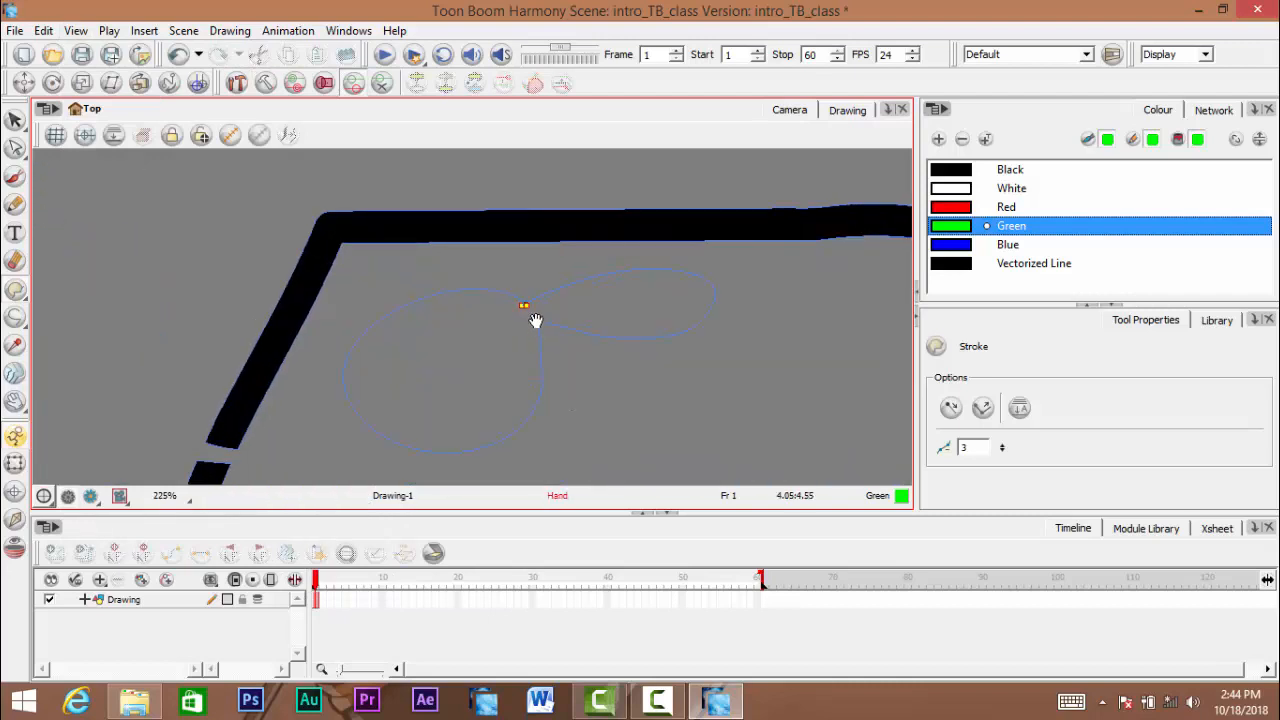
pyautogui.keyDown('ctrl'); pyautogui.click(538, 314); pyautogui.keyUp('ctrl')
pyautogui.keyDown('ctrl'); pyautogui.click(538, 314); pyautogui.keyUp('ctrl')
pyautogui.keyDown('ctrl'); pyautogui.click(537, 311); pyautogui.keyUp('ctrl')
pyautogui.keyDown('ctrl'); pyautogui.click(529, 302); pyautogui.keyUp('ctrl')
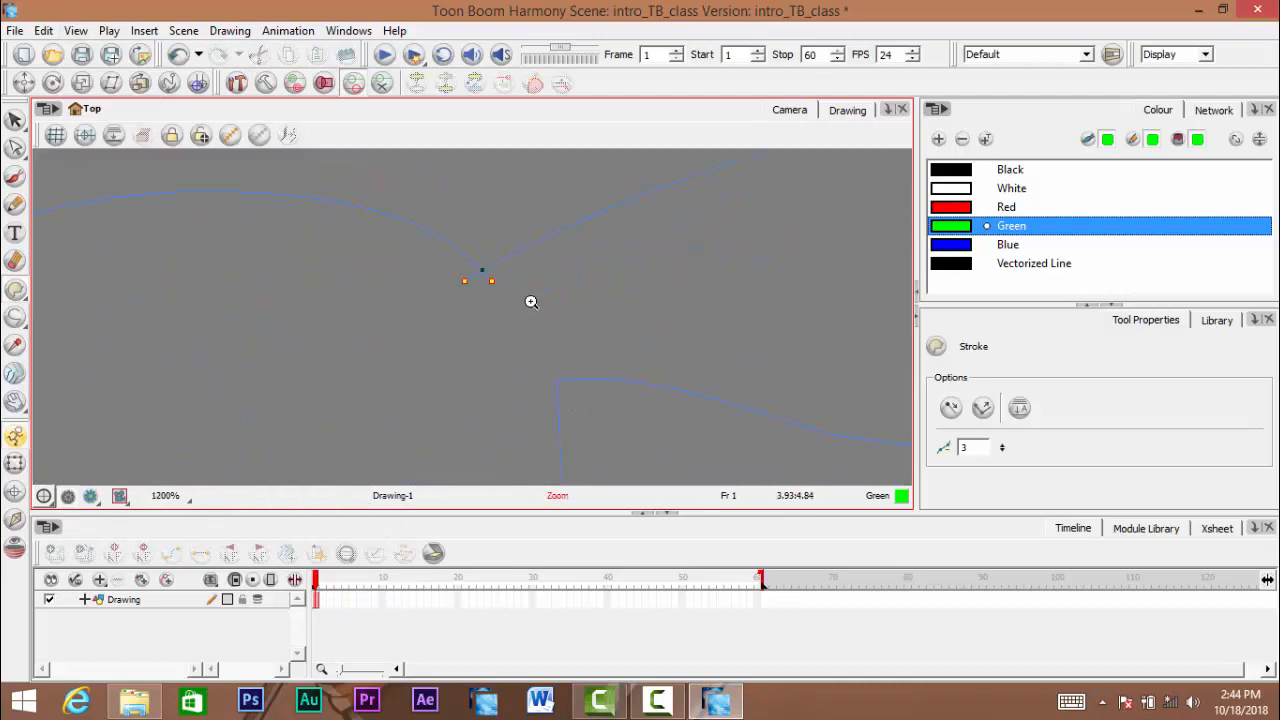
pyautogui.keyDown('ctrl'); pyautogui.keyDown('alt'); pyautogui.click(518, 290); pyautogui.keyUp('alt'); pyautogui.keyUp('ctrl')
pyautogui.keyDown('ctrl'); pyautogui.keyDown('alt'); pyautogui.click(518, 292); pyautogui.keyUp('alt'); pyautogui.keyUp('ctrl')
pyautogui.keyDown('ctrl'); pyautogui.keyDown('alt'); pyautogui.click(516, 295); pyautogui.keyUp('alt'); pyautogui.keyUp('ctrl')
pyautogui.moveTo(508, 338)
pyautogui.mouseDown()
pyautogui.moveTo(443, 300)
pyautogui.moveTo(449, 326)
pyautogui.moveTo(449, 297)
pyautogui.mouseUp()
pyautogui.keyDown('ctrl'); pyautogui.keyDown('alt'); pyautogui.click(506, 328); pyautogui.keyUp('alt'); pyautogui.keyUp('ctrl')
pyautogui.keyDown('ctrl'); pyautogui.keyDown('alt'); pyautogui.click(507, 332); pyautogui.keyUp('alt'); pyautogui.keyUp('ctrl')
pyautogui.keyDown('ctrl'); pyautogui.keyDown('alt'); pyautogui.click(434, 312); pyautogui.keyUp('alt'); pyautogui.keyUp('ctrl')
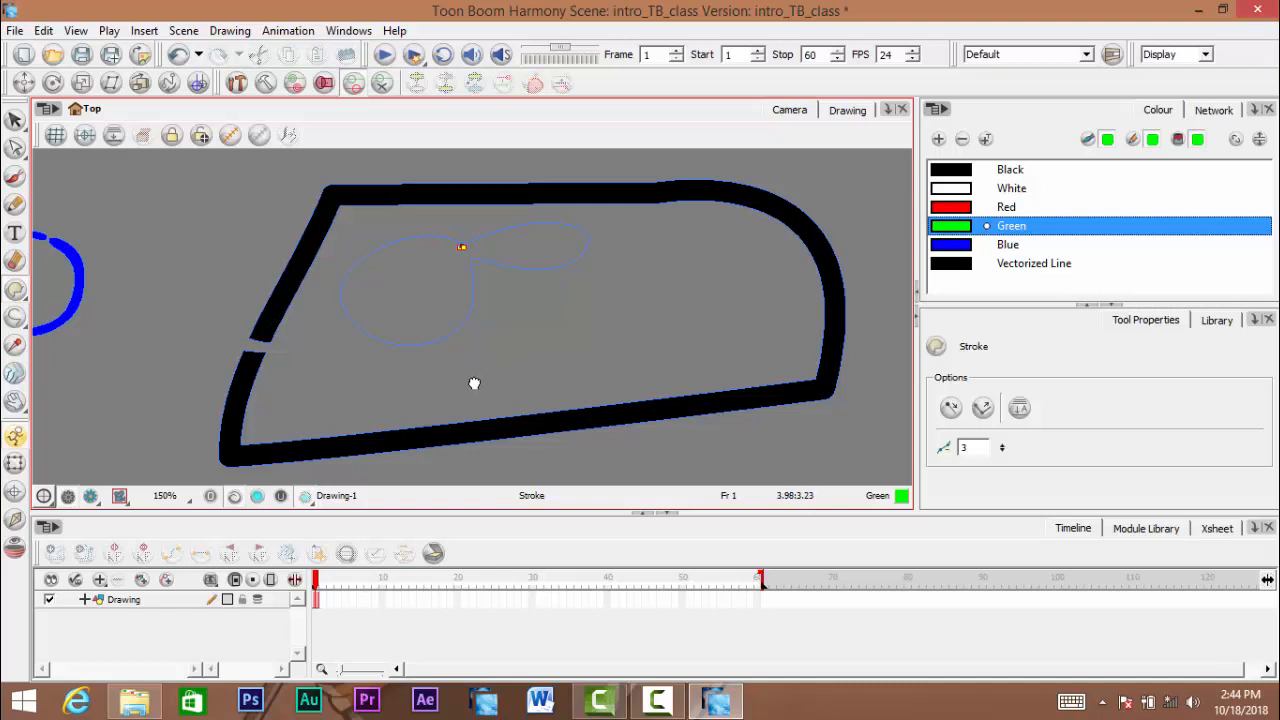
pyautogui.moveTo(504, 314)
pyautogui.mouseDown()
pyautogui.moveTo(543, 291)
pyautogui.moveTo(494, 302)
pyautogui.mouseUp()
pyautogui.keyDown('ctrl'); pyautogui.click(493, 300); pyautogui.keyUp('ctrl')
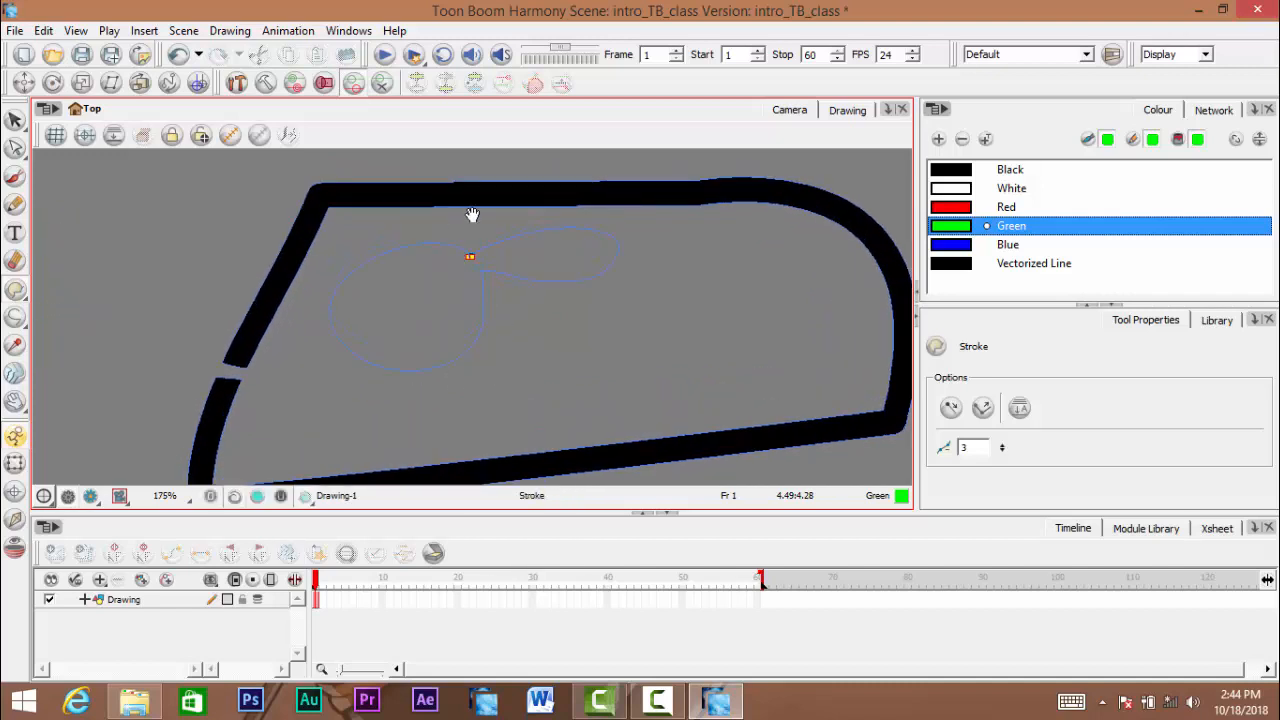
pyautogui.moveTo(571, 246)
pyautogui.mouseDown()
pyautogui.moveTo(486, 283)
pyautogui.moveTo(514, 289)
pyautogui.mouseUp()
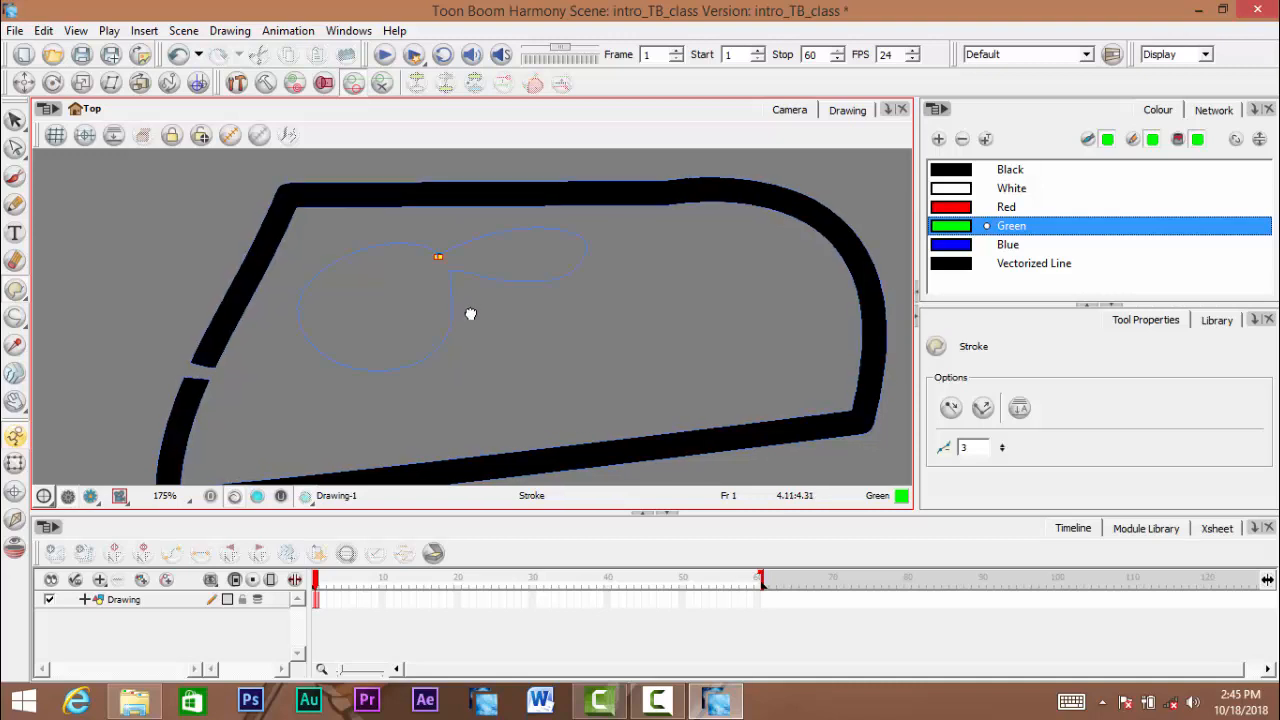
# - Fill both lobes of the stroke outline with Green using the Paint tool and toggle the stroke display
pyautogui.click(15, 290)
pyautogui.click(70, 289)
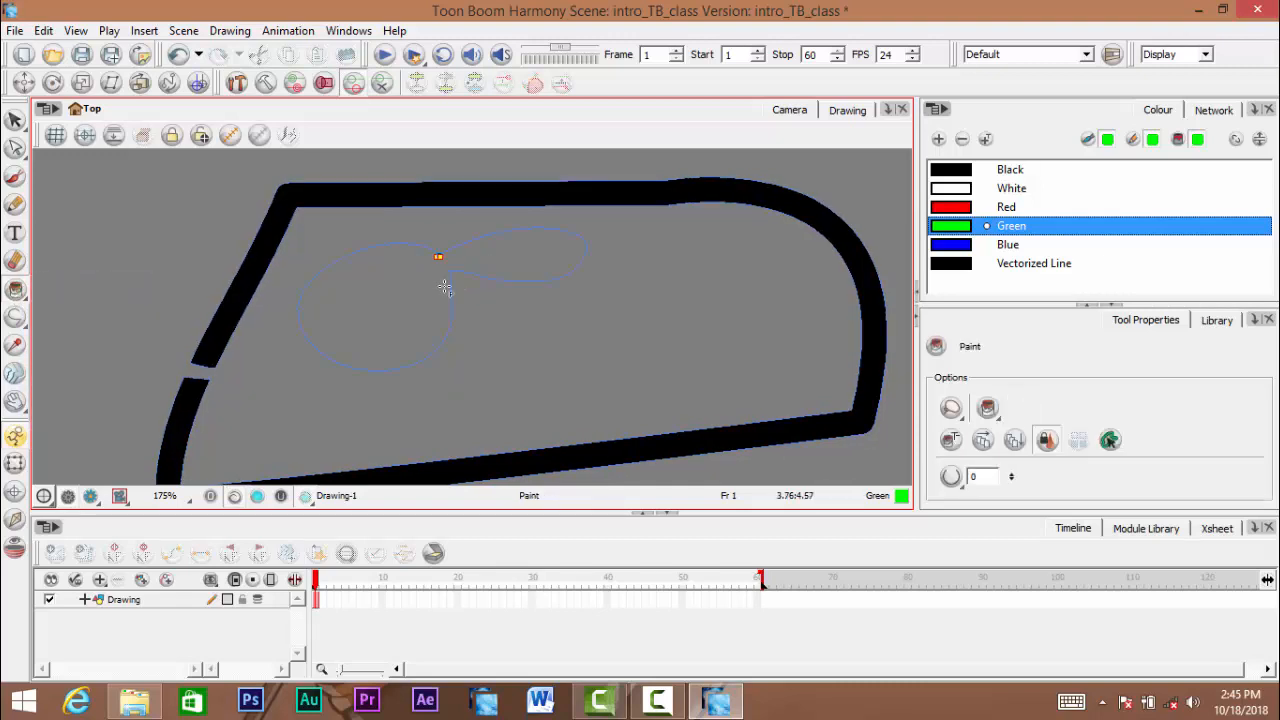
pyautogui.click(976, 228)
pyautogui.moveTo(382, 415); pyautogui.dragTo(367, 460)
pyautogui.press('k')
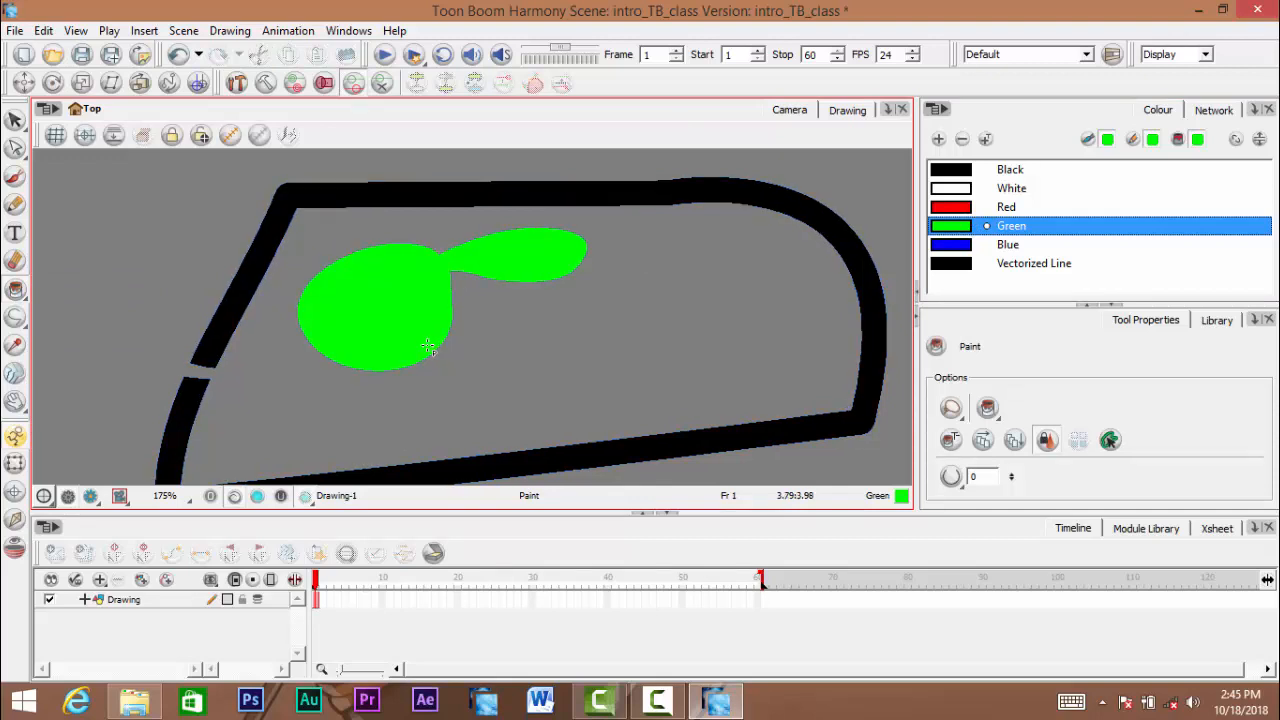
# - Examine the green shape's edges and the joint of its outline with the strokes hidden and shown
pyautogui.press('space')
pyautogui.moveTo(447, 343); pyautogui.dragTo(466, 339)
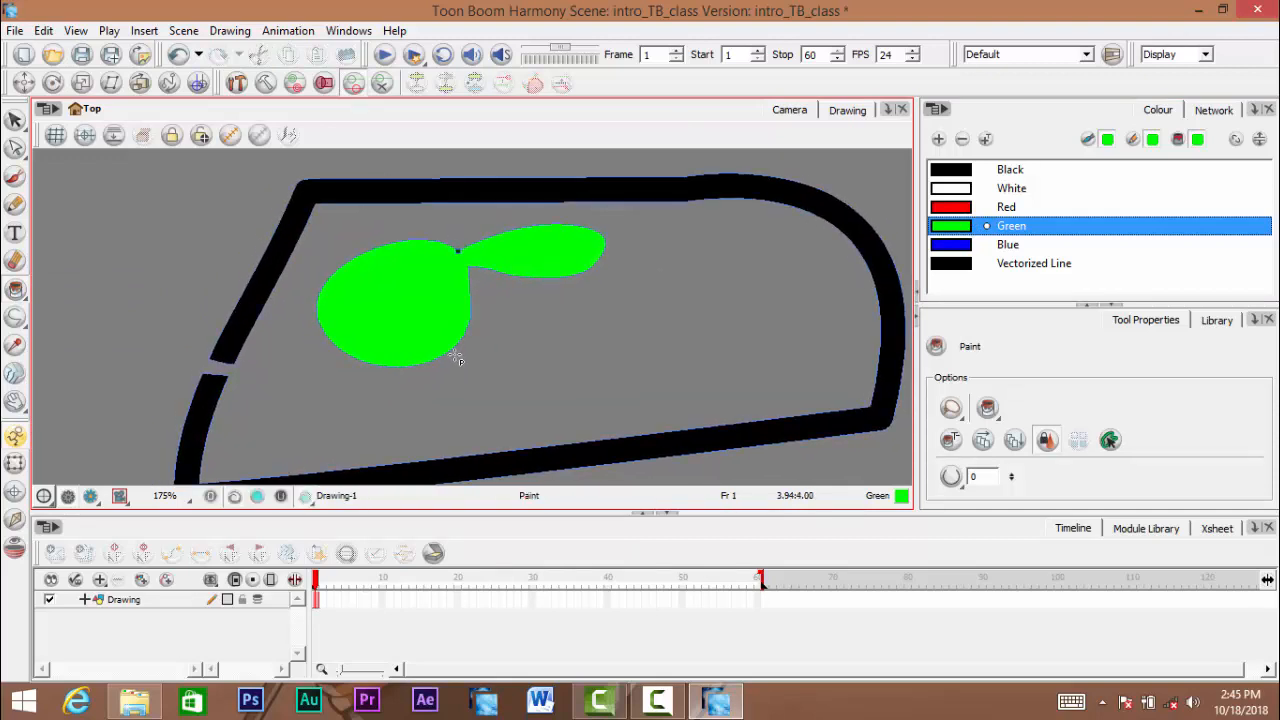
pyautogui.press('space')
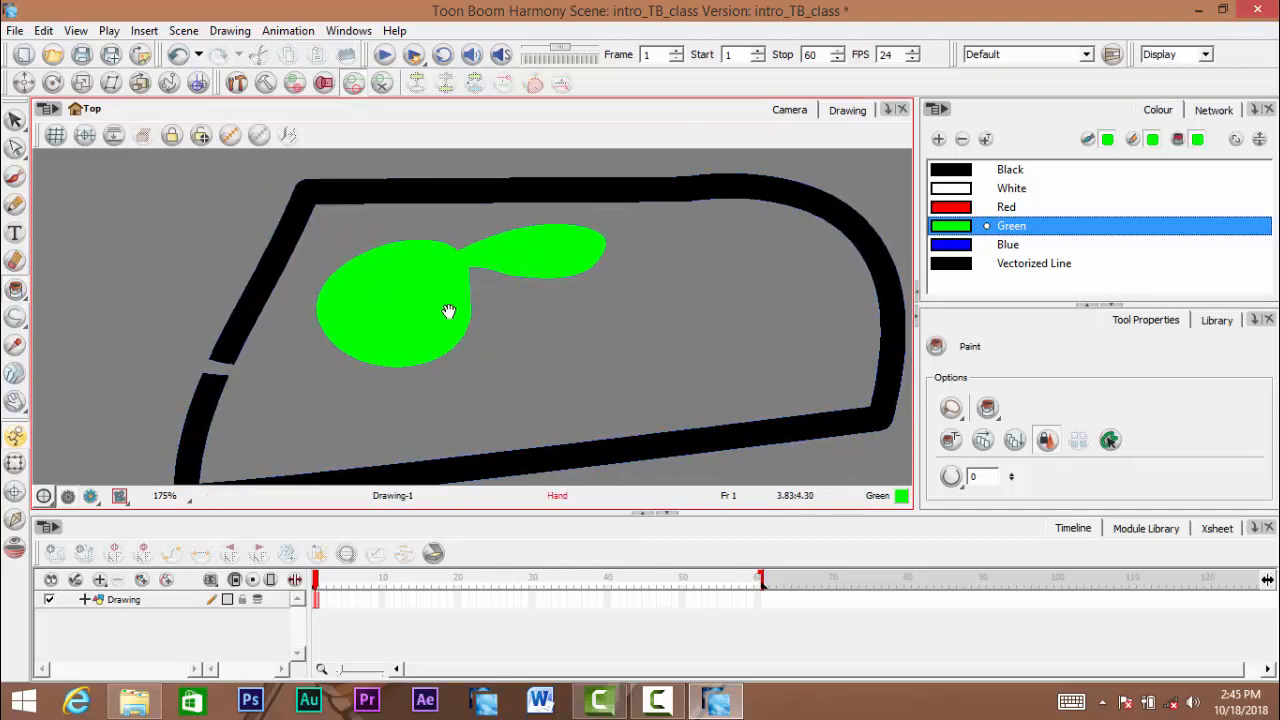
pyautogui.scroll(-1, 450, 315)
pyautogui.moveTo(448, 317); pyautogui.dragTo(488, 346)
pyautogui.press('space')
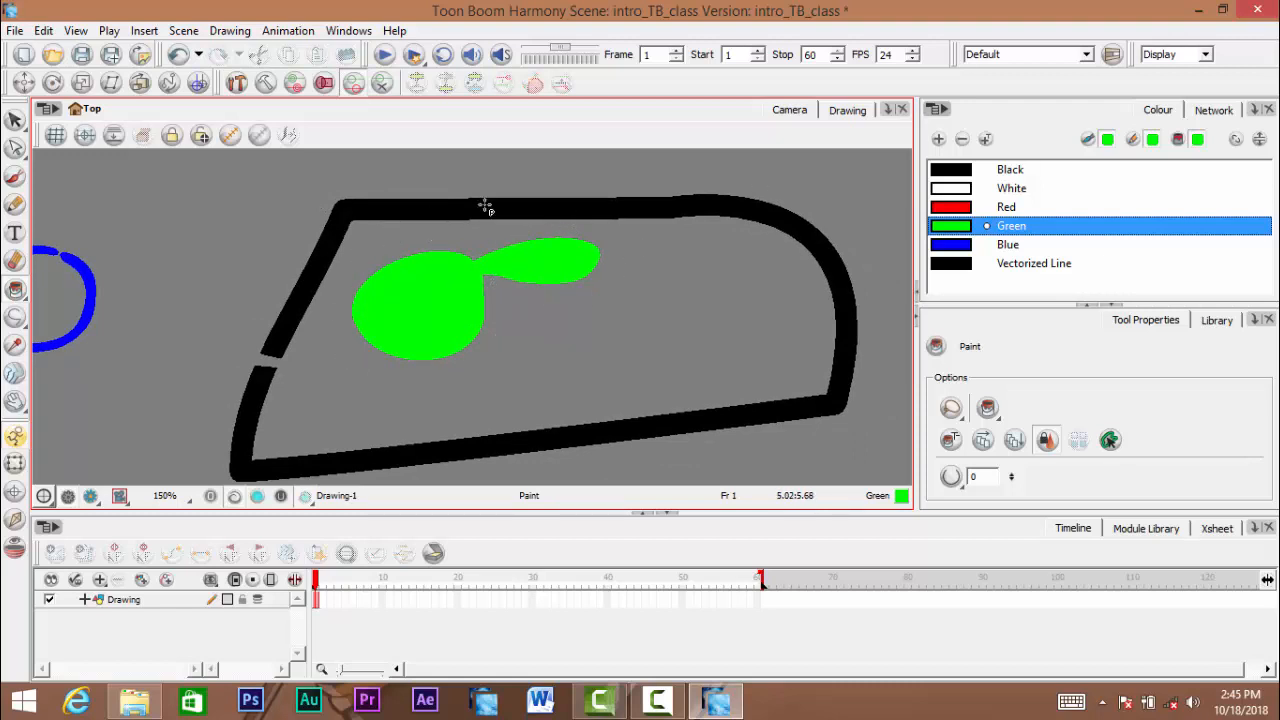
pyautogui.press('space')
pyautogui.moveTo(424, 338)
pyautogui.mouseDown()
pyautogui.moveTo(466, 316)
pyautogui.moveTo(363, 334)
pyautogui.mouseUp()
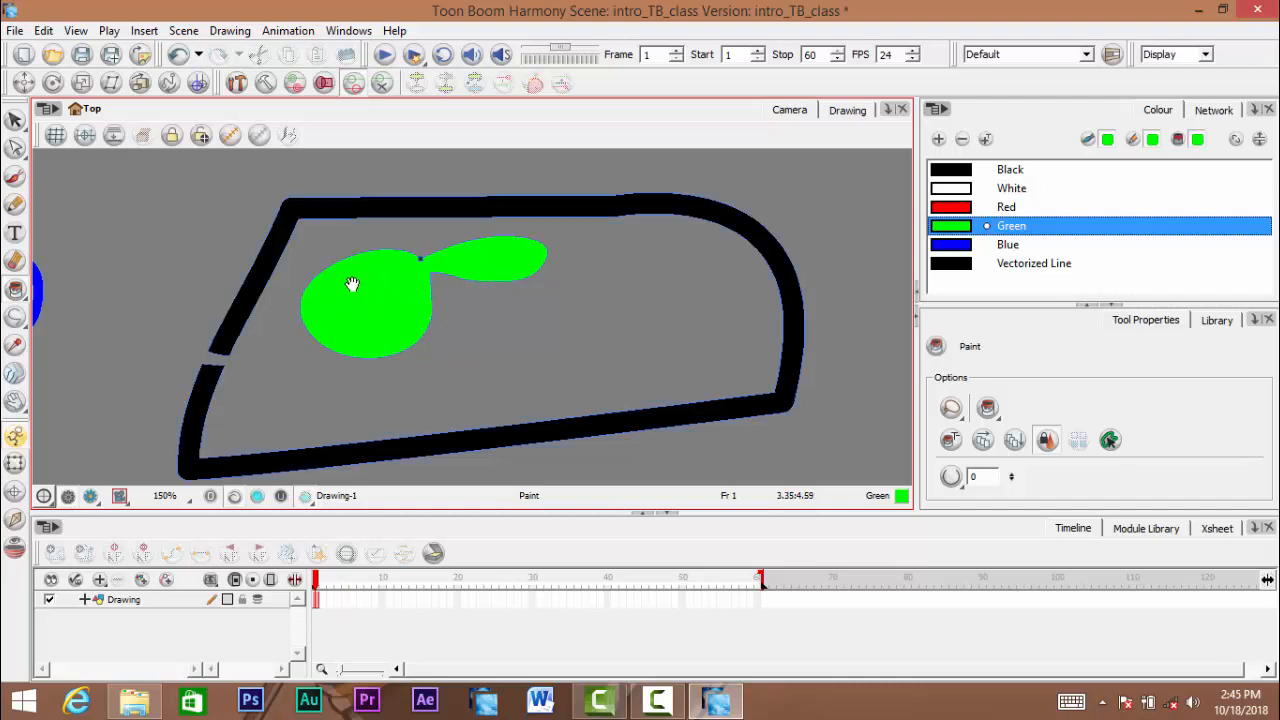
pyautogui.press('space')
pyautogui.moveTo(351, 286); pyautogui.dragTo(394, 286)
pyautogui.scroll(1, 414, 275)
pyautogui.scroll(2, 414, 275)
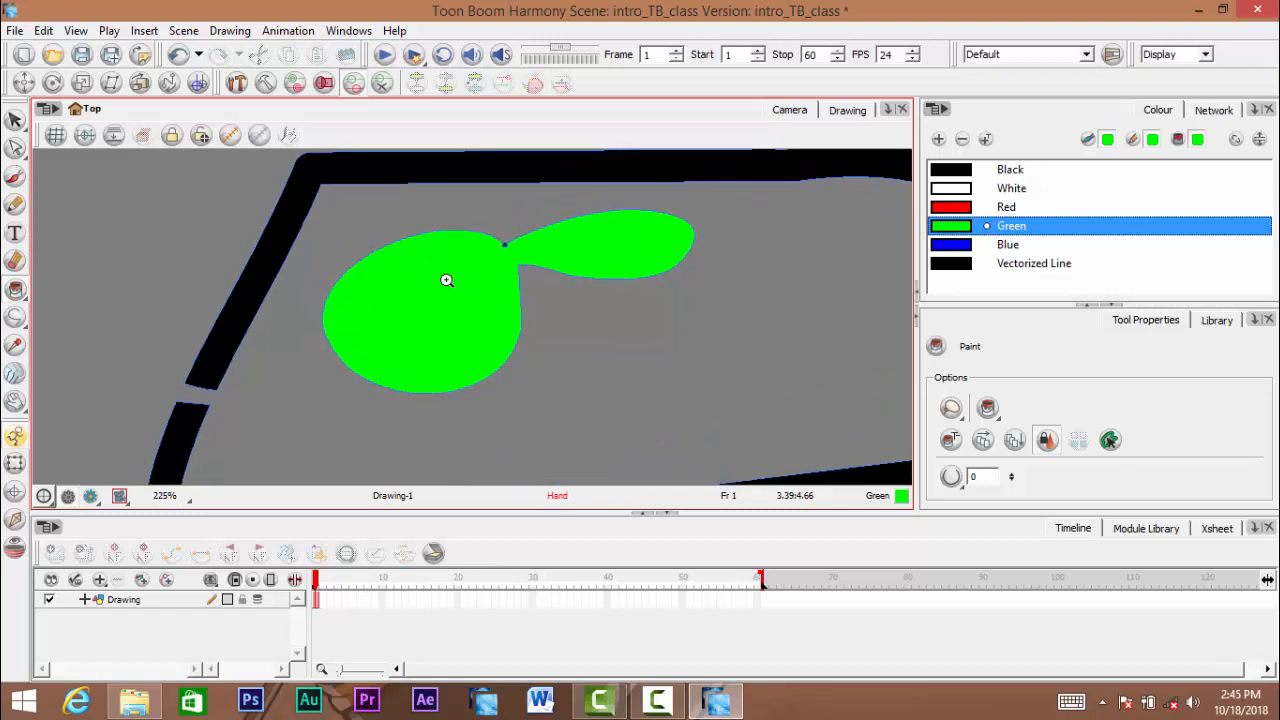
# - Inspect the green two-lobed shape and the surrounding black outline up close and in overview
pyautogui.moveTo(427, 289); pyautogui.dragTo(439, 299)
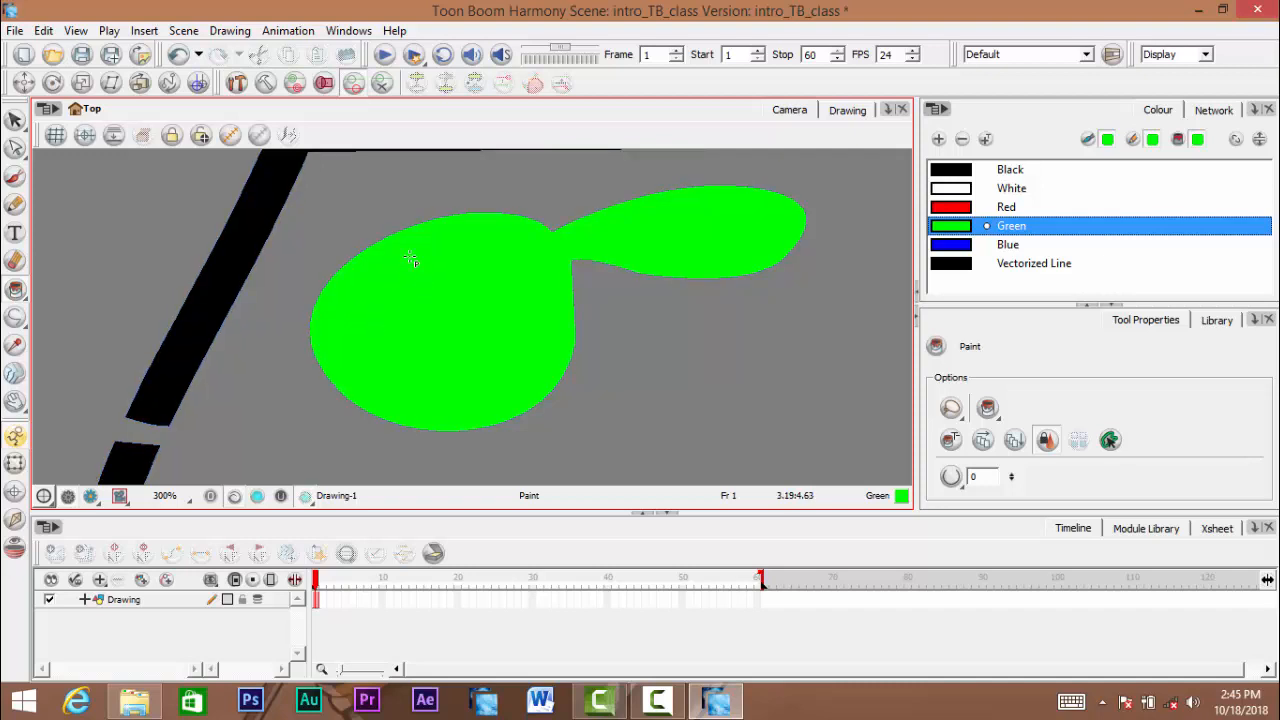
pyautogui.scroll(-4, 535, 293)
pyautogui.moveTo(488, 294); pyautogui.dragTo(780, 280)
pyautogui.scroll(-1, 537, 291)
pyautogui.scroll(-1, 642, 300)
pyautogui.moveTo(669, 303); pyautogui.dragTo(347, 342)
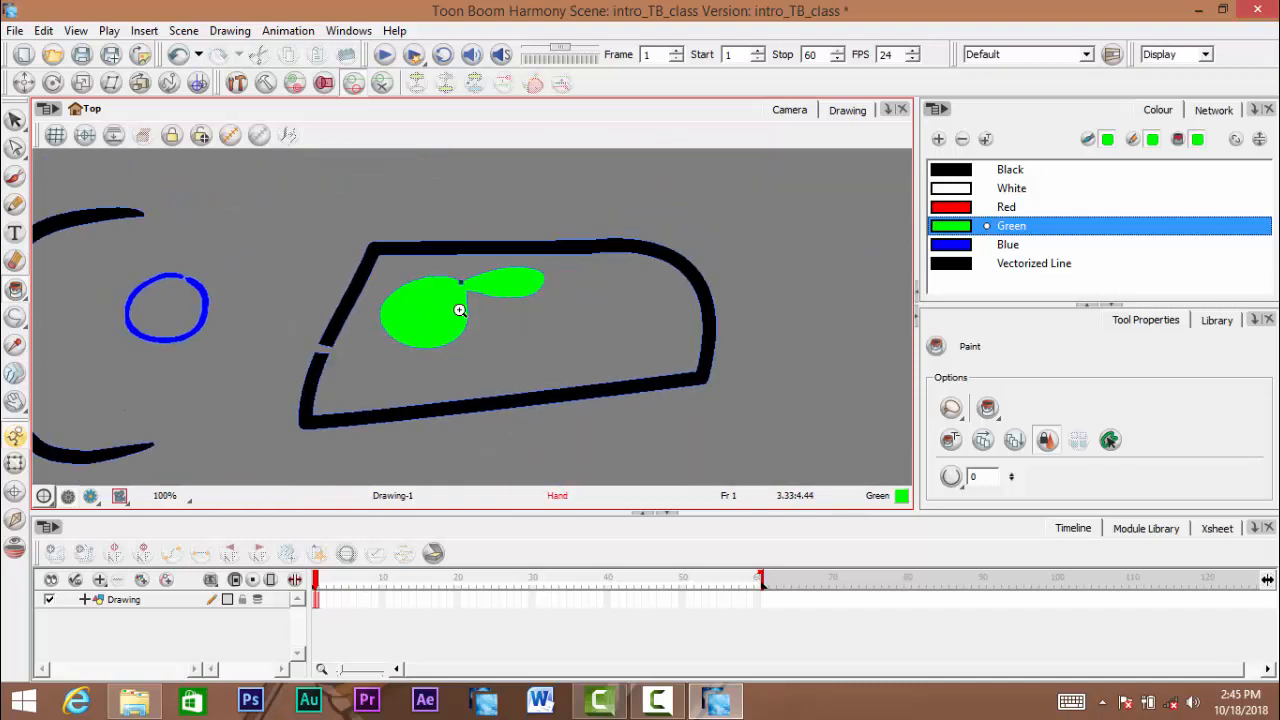
pyautogui.scroll(10, 459, 310)
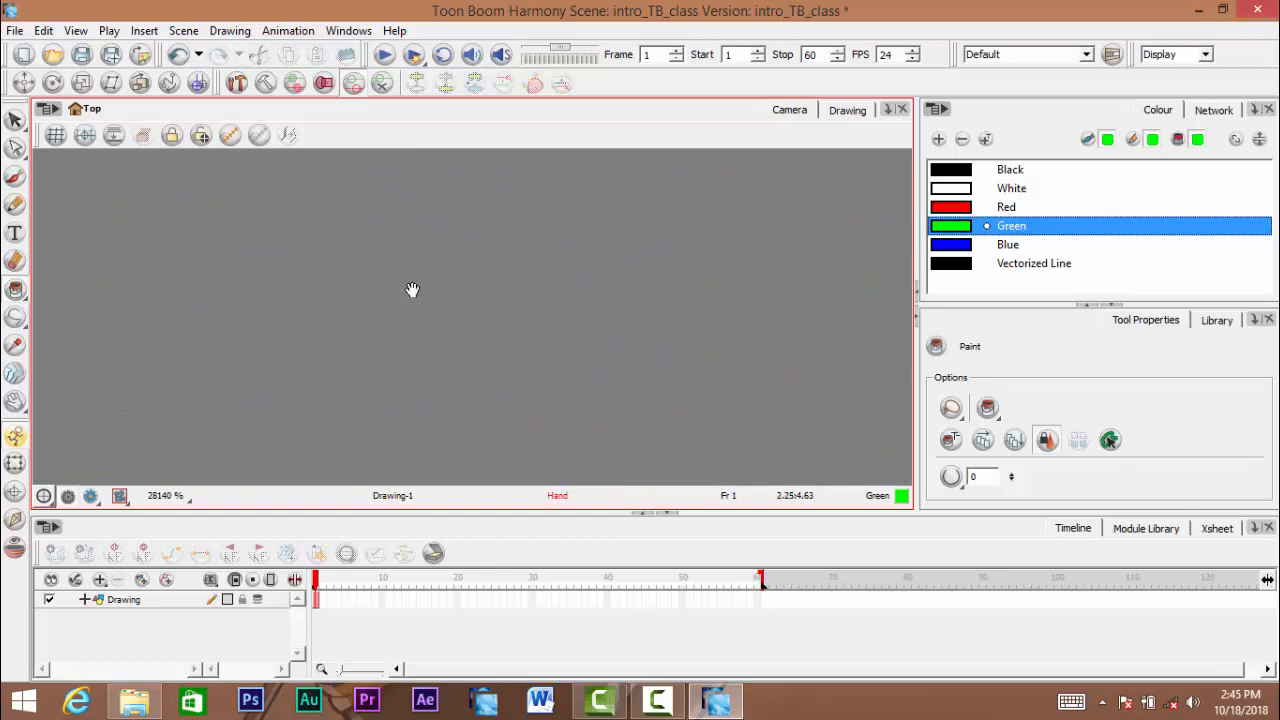
pyautogui.scroll(-8, 440, 290)
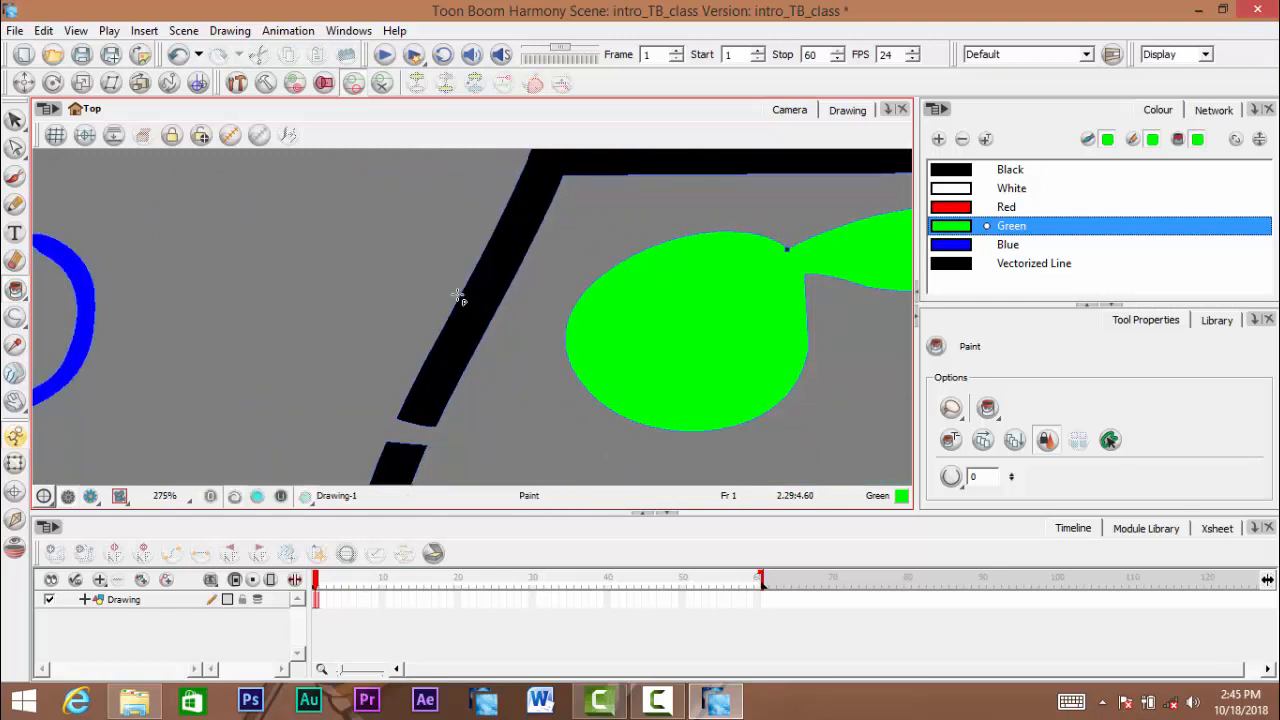
pyautogui.moveTo(474, 299); pyautogui.dragTo(462, 292)
pyautogui.scroll(1, 461, 296)
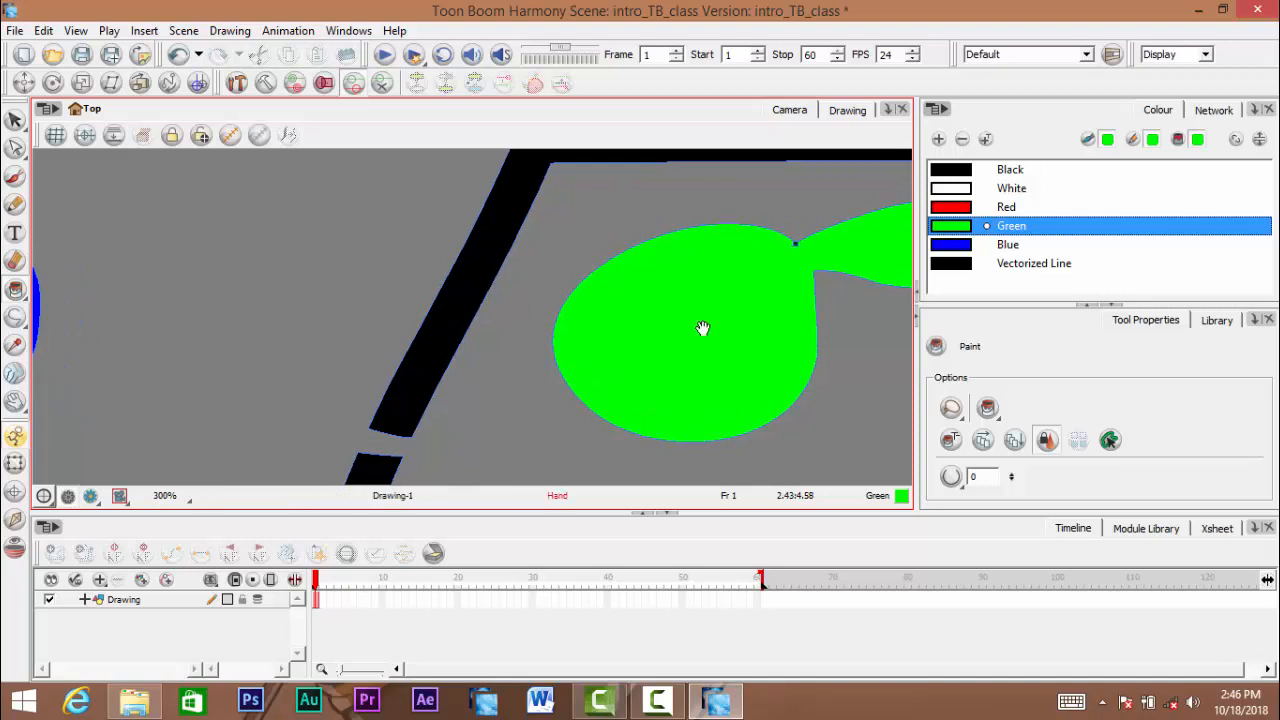
# - Undo the green fill and the two-lobed stroke outline inside the black shape
pyautogui.moveTo(703, 328); pyautogui.dragTo(525, 314)
pyautogui.scroll(-3, 397, 311)
pyautogui.hotkey('ctrl', 'z')
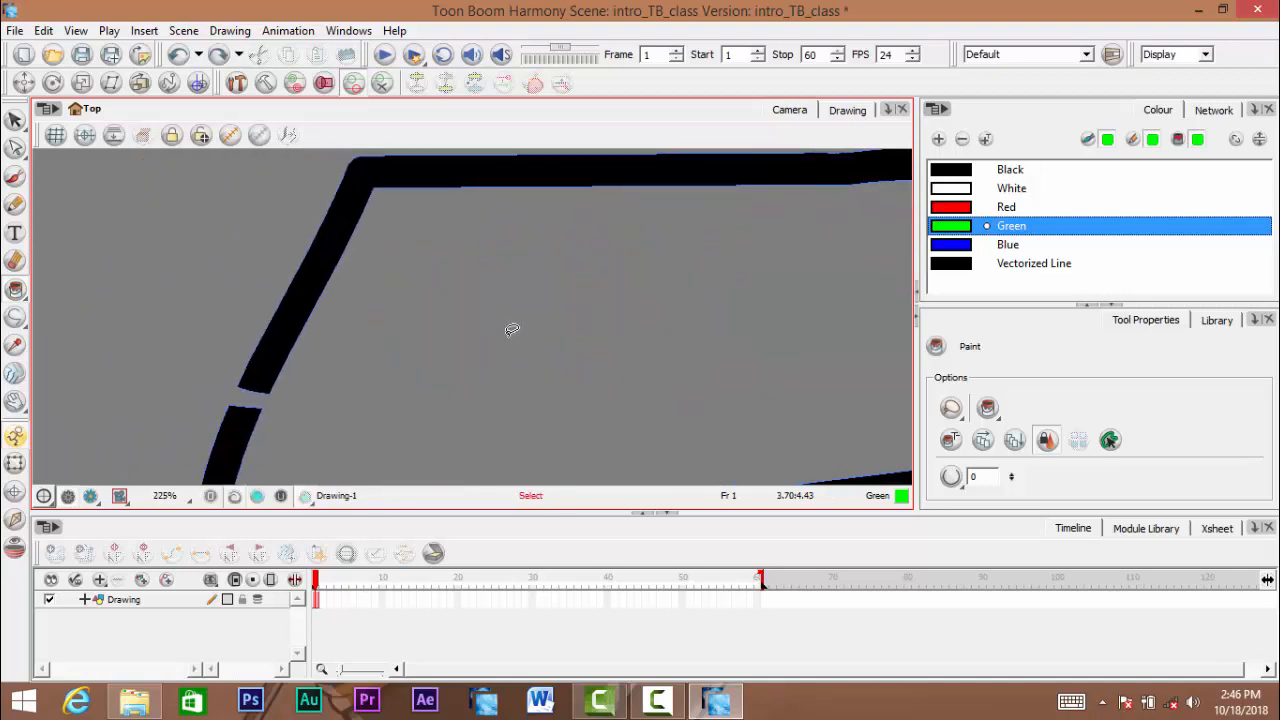
# - Bridge the gap in the black outline with the Stroke tool, undoing the line across its middle and joining the gap's outer corners instead
pyautogui.moveTo(259, 409); pyautogui.dragTo(473, 328)
pyautogui.scroll(1, 450, 332)
pyautogui.scroll(1, 473, 328)
pyautogui.scroll(2, 471, 329)
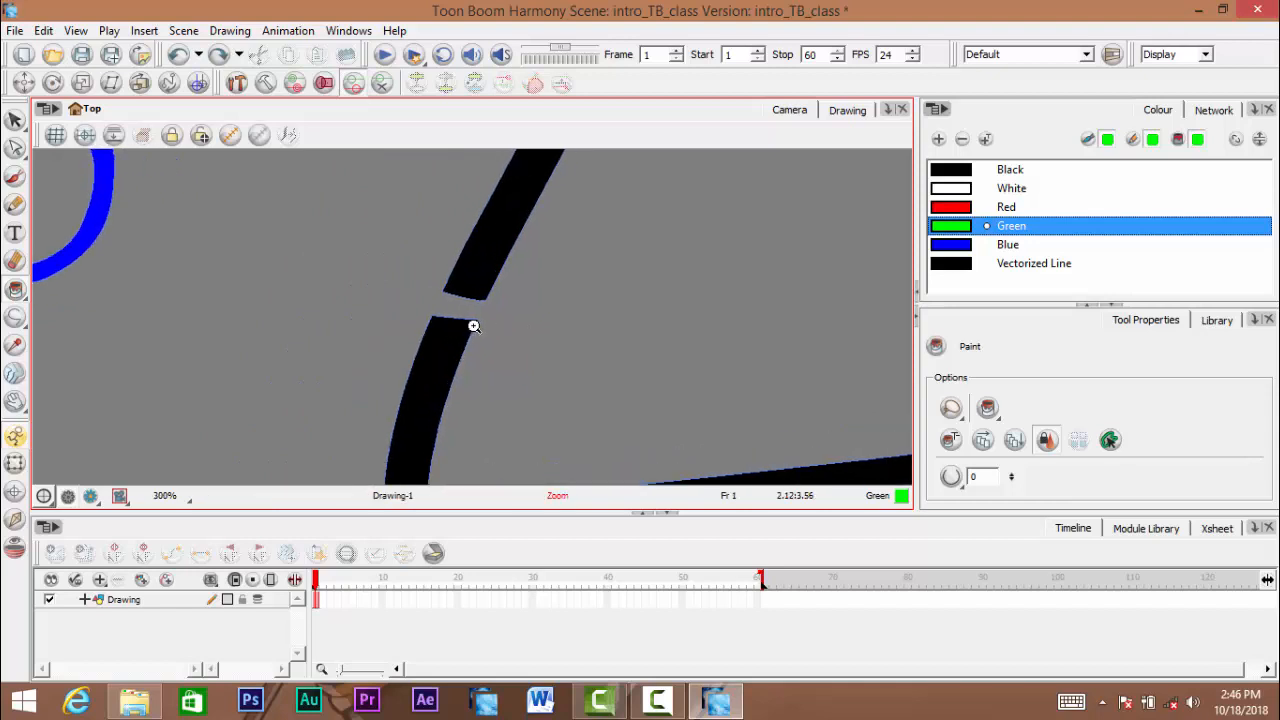
pyautogui.scroll(5, 479, 321)
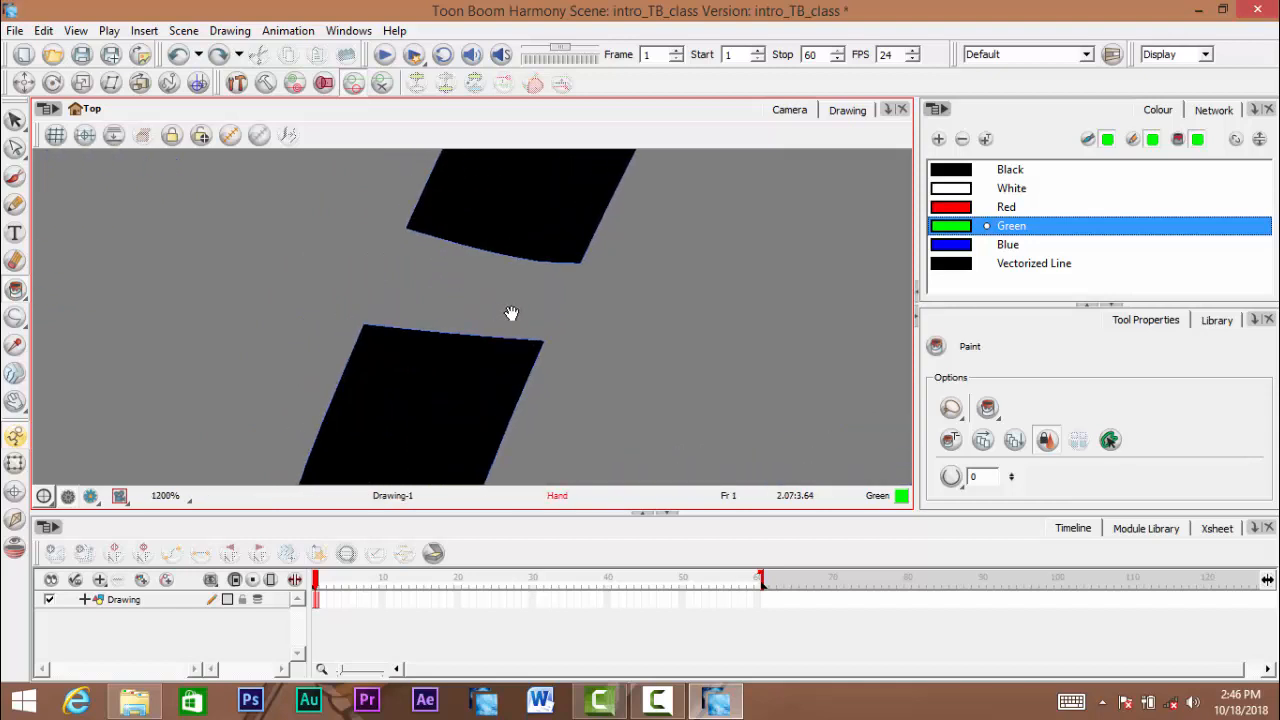
pyautogui.moveTo(507, 323); pyautogui.dragTo(496, 337)
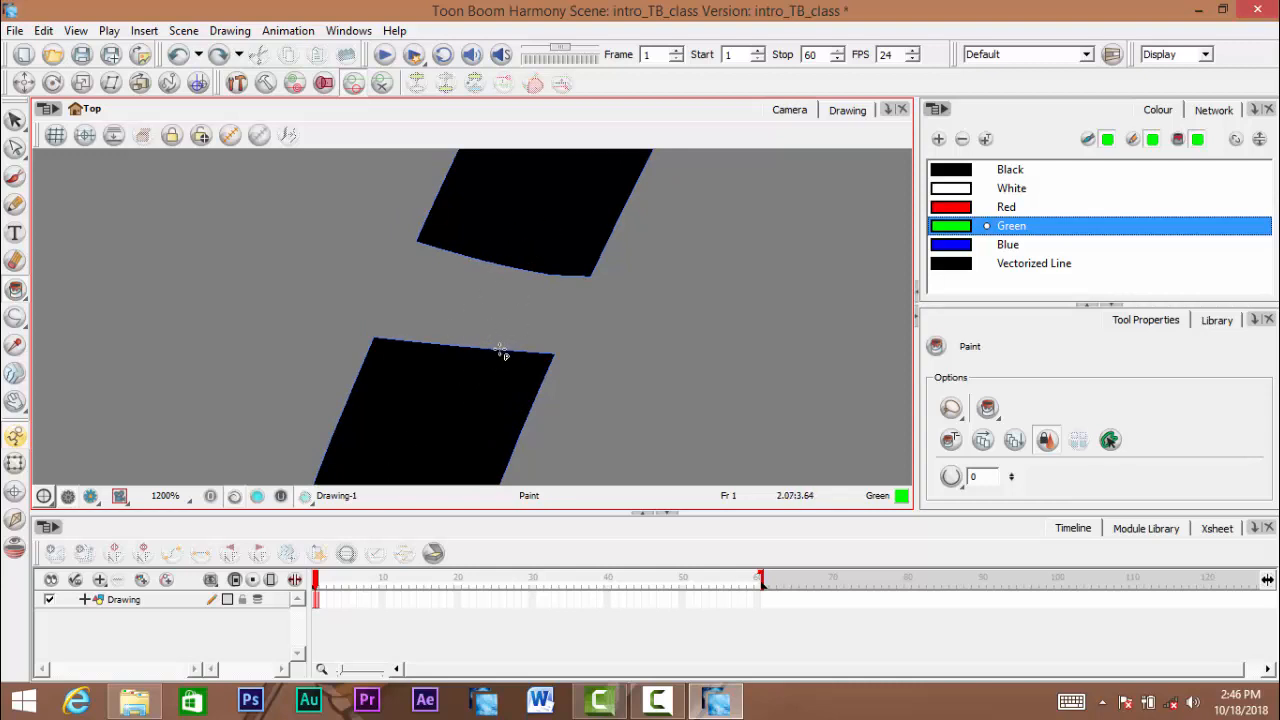
pyautogui.click(15, 290)
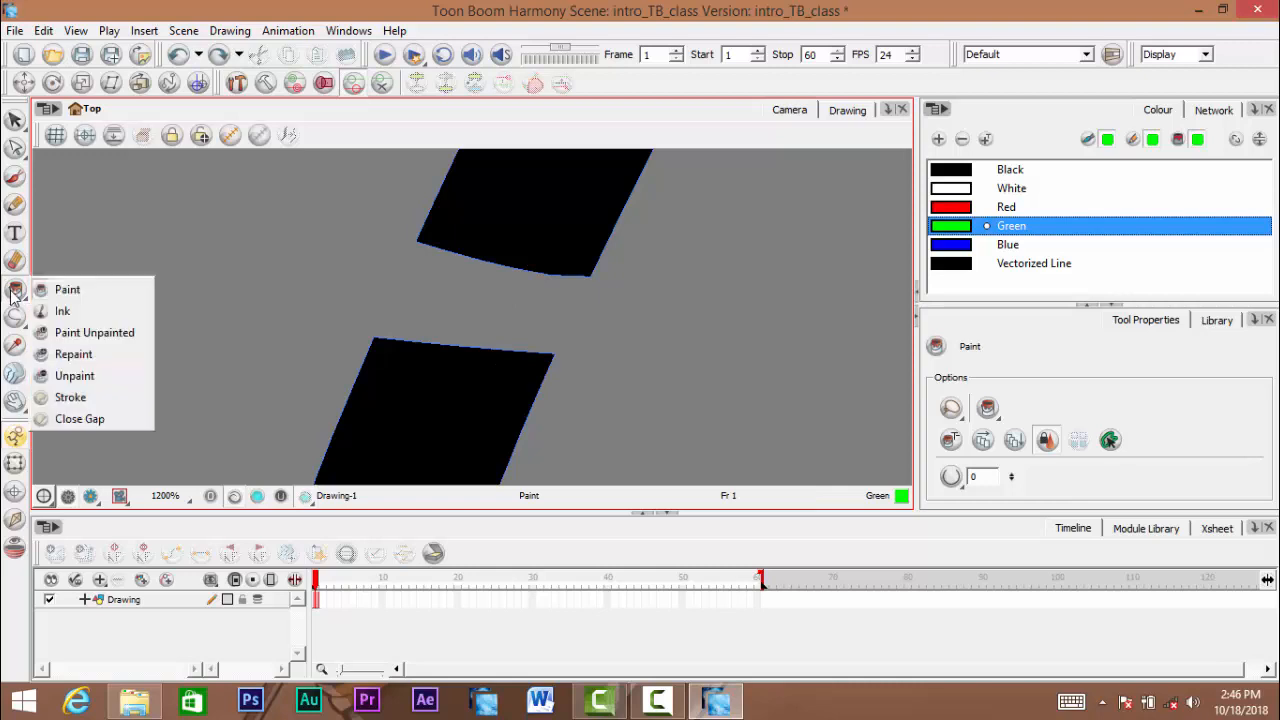
pyautogui.click(100, 399)
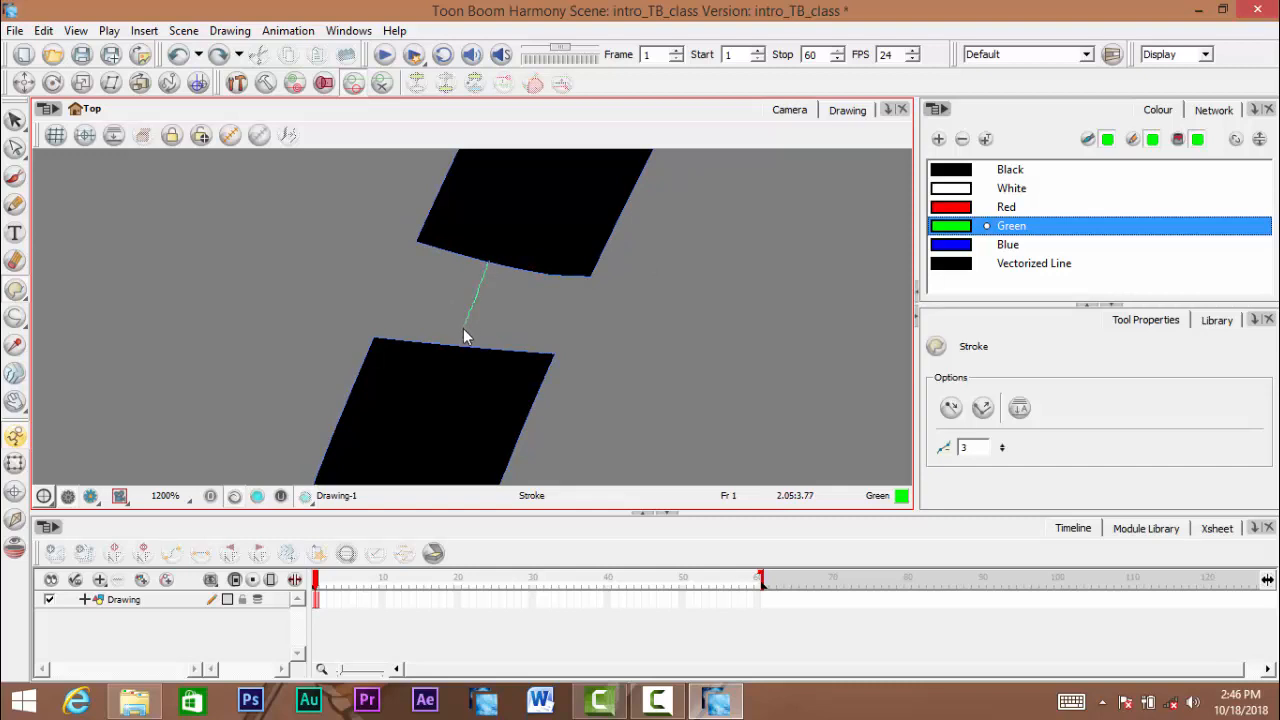
pyautogui.moveTo(456, 348); pyautogui.dragTo(456, 348)
pyautogui.hotkey('ctrl', 'z')
pyautogui.click(361, 396)
# - Draw a short stroke across the gap at the top of the blue circle to close it
pyautogui.scroll(-5, 394, 380)
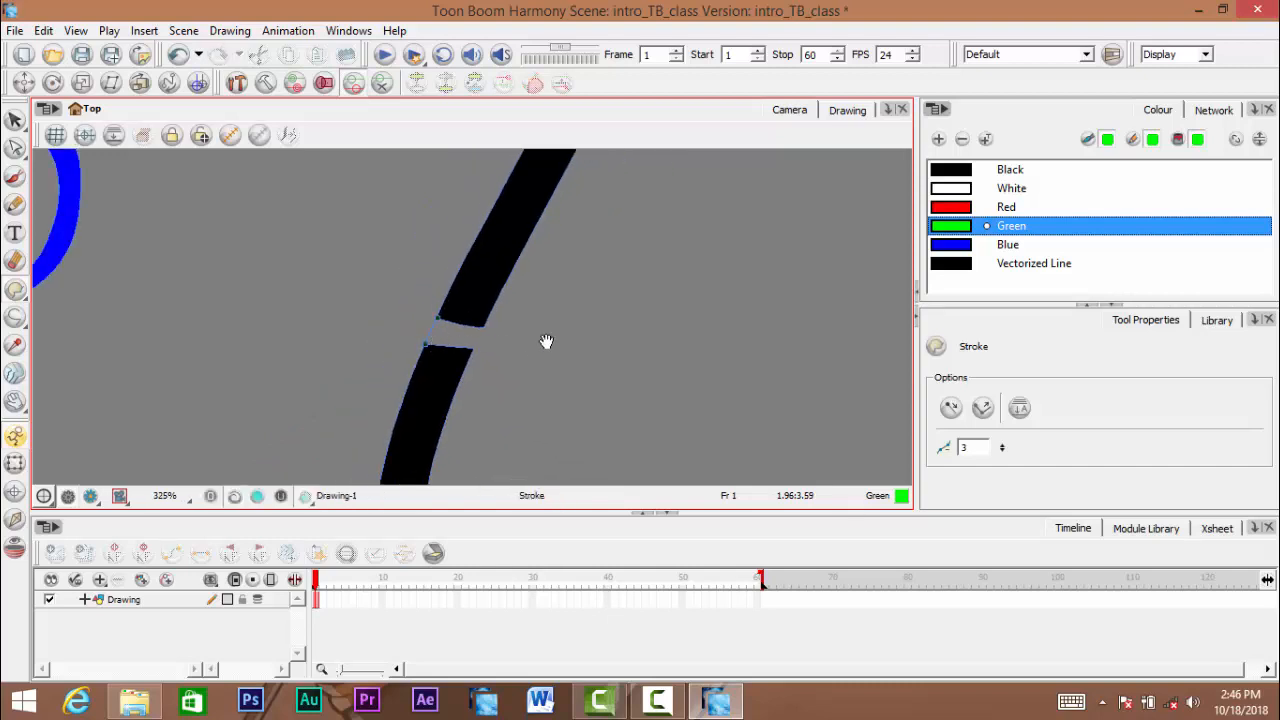
pyautogui.moveTo(486, 350); pyautogui.dragTo(720, 570)
pyautogui.scroll(5, 409, 281)
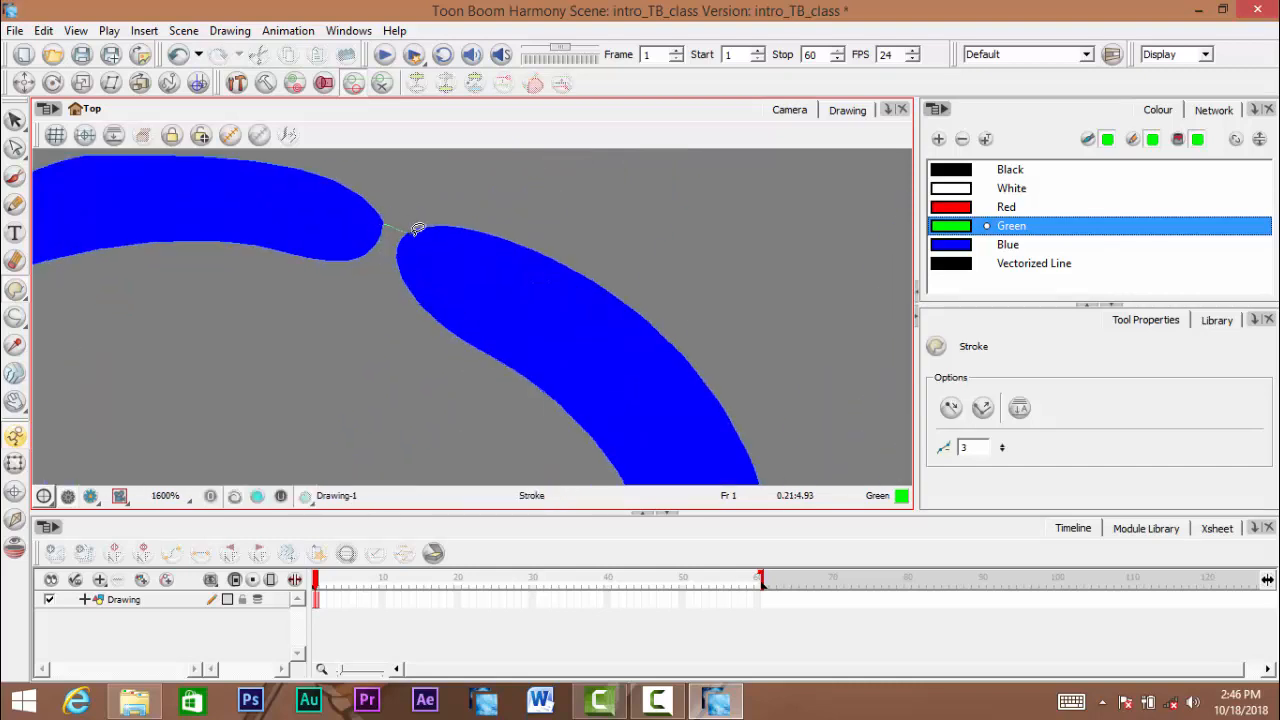
pyautogui.scroll(-8, 420, 277)
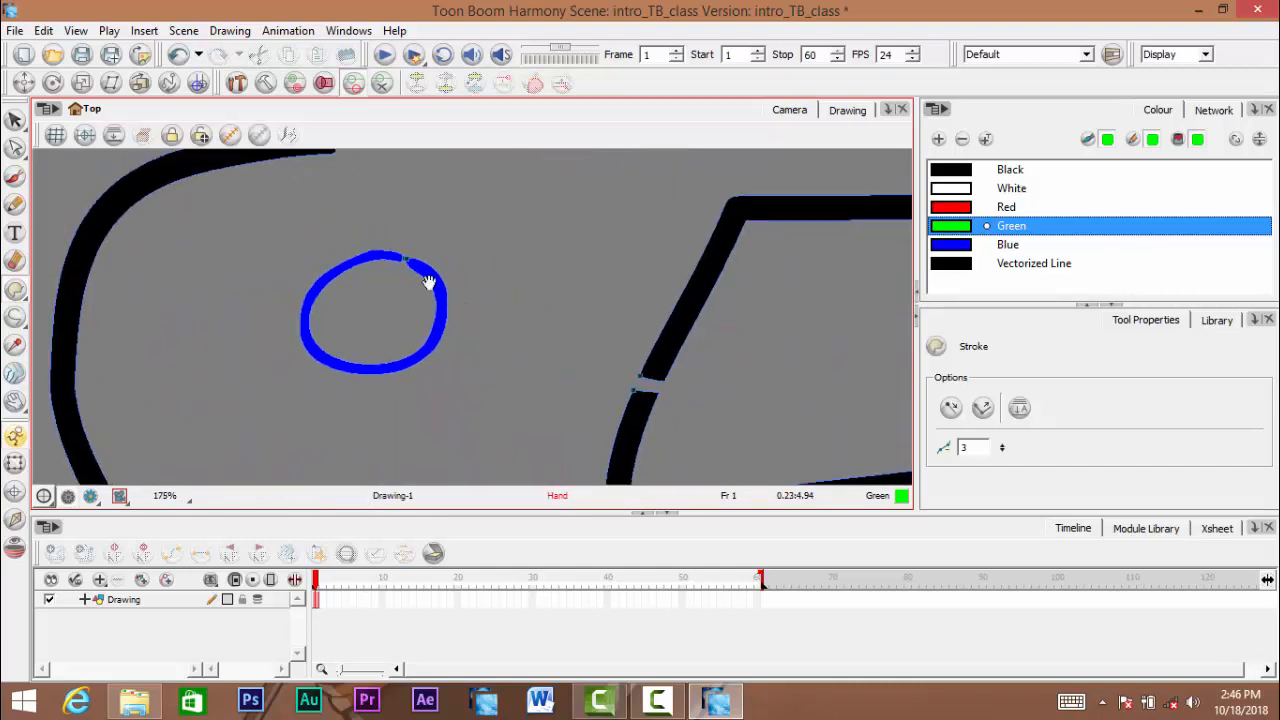
# - Fill the black-outlined shape and the blue circle with Green using the Paint tool
pyautogui.scroll(-2, 428, 282)
pyautogui.moveTo(537, 348)
pyautogui.mouseDown()
pyautogui.moveTo(483, 291)
pyautogui.moveTo(322, 332)
pyautogui.mouseUp()
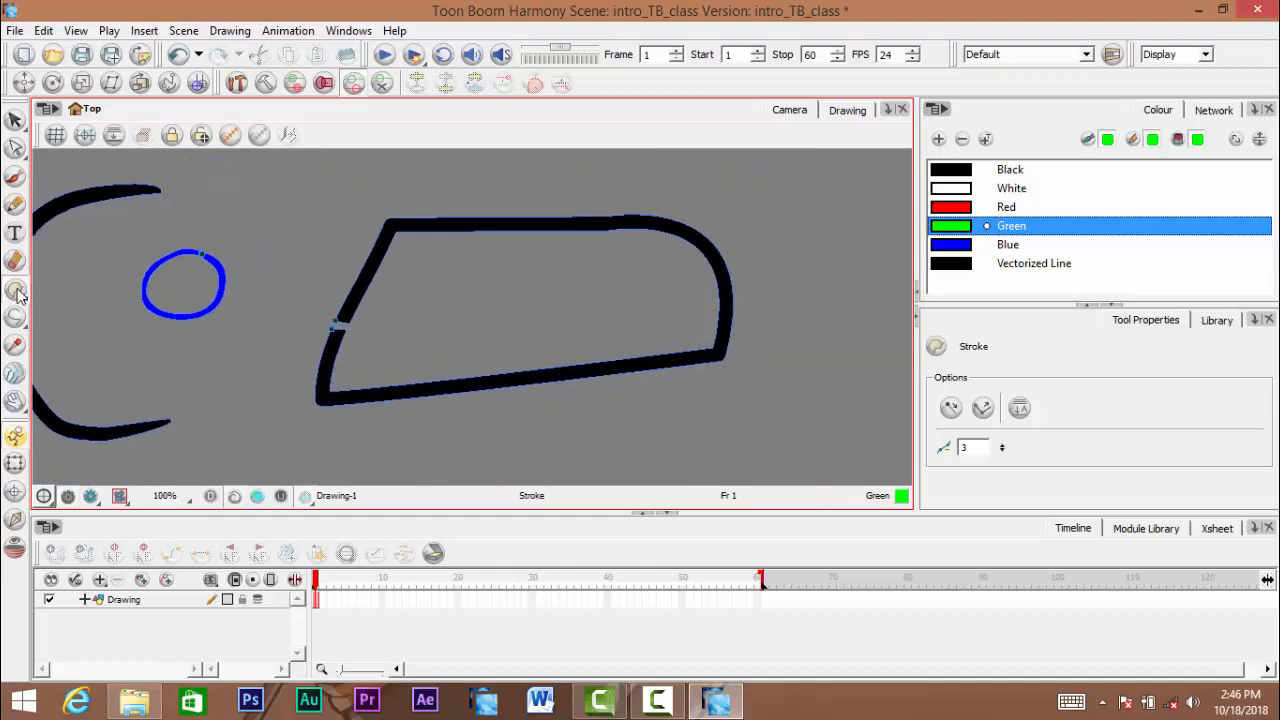
pyautogui.click(18, 293)
pyautogui.click(80, 292)
pyautogui.moveTo(613, 305); pyautogui.dragTo(710, 322)
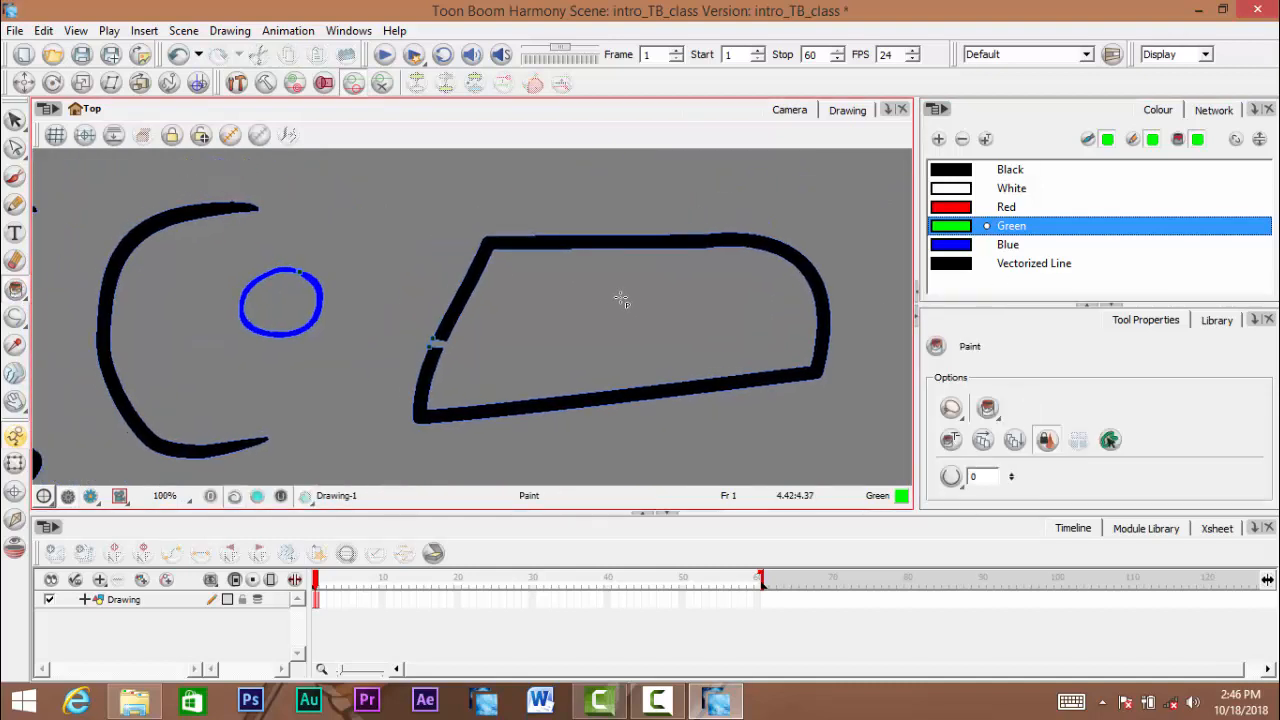
pyautogui.click(621, 300)
pyautogui.click(268, 300)
# - Examine the green fill's edge at the bridged gap in the black outline at very high magnification
pyautogui.moveTo(474, 380); pyautogui.dragTo(510, 368)
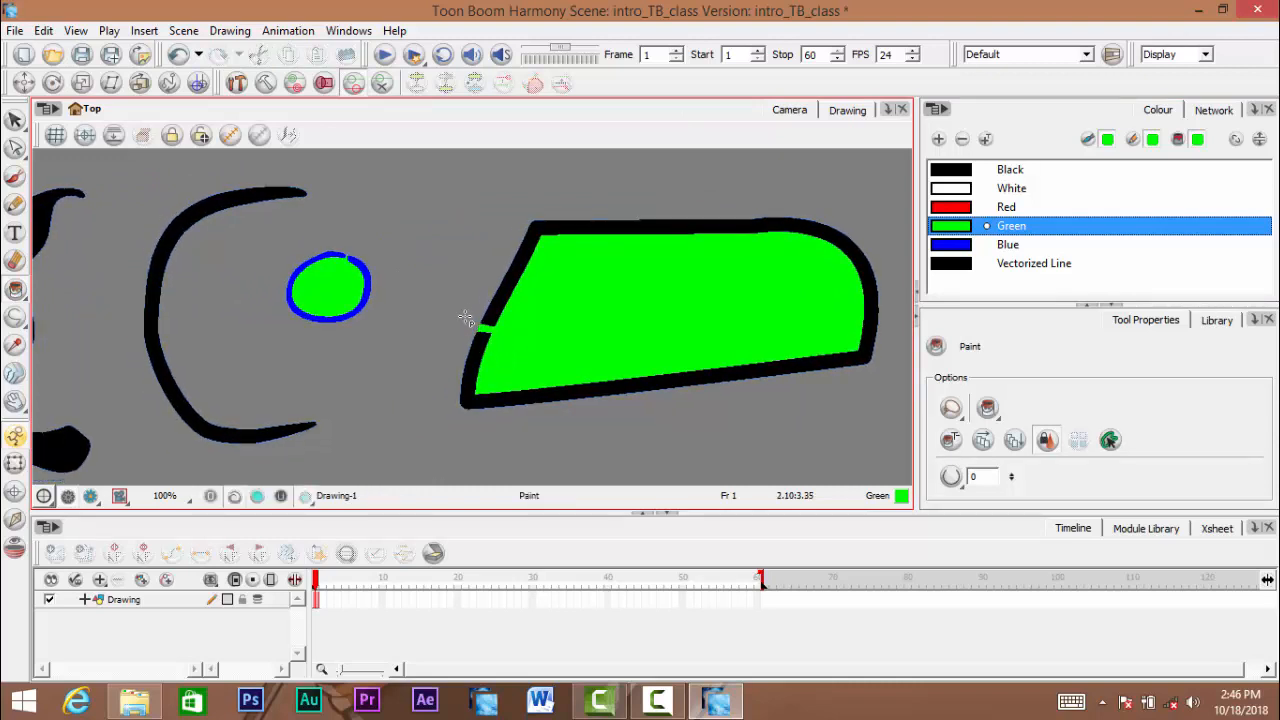
pyautogui.moveTo(480, 340); pyautogui.dragTo(485, 332)
pyautogui.scroll(9, 491, 328)
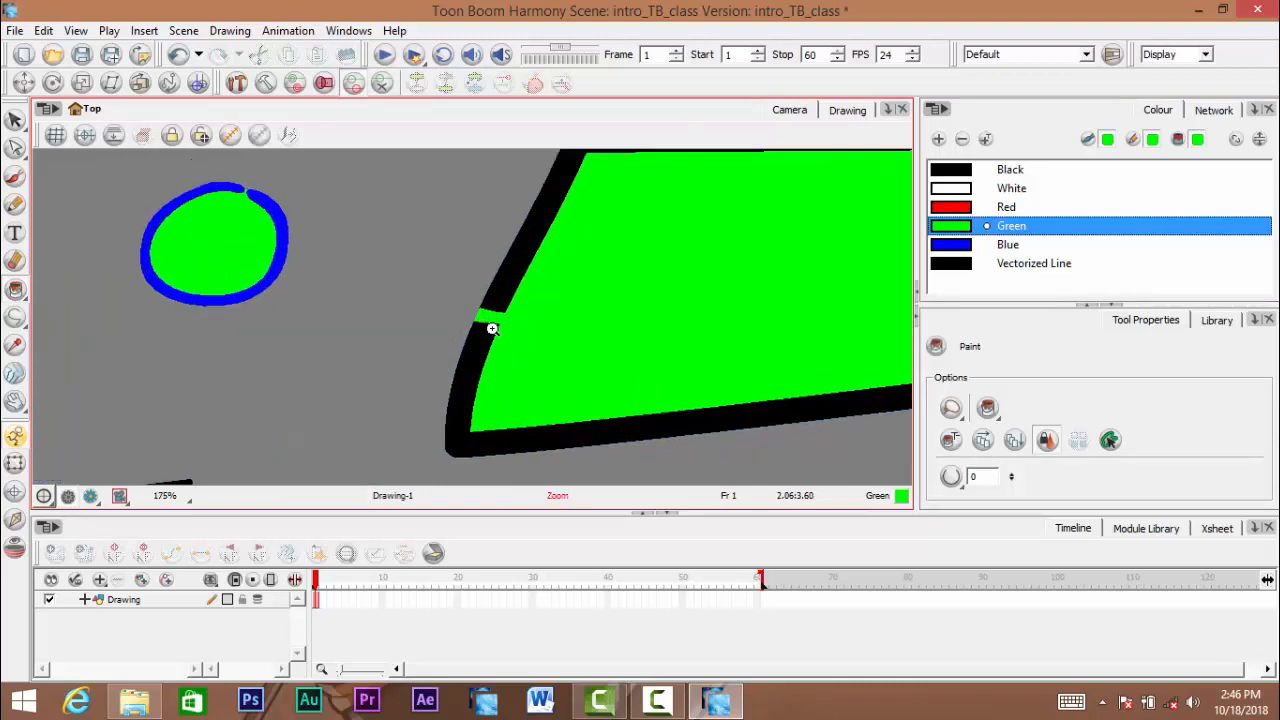
pyautogui.scroll(8, 493, 321)
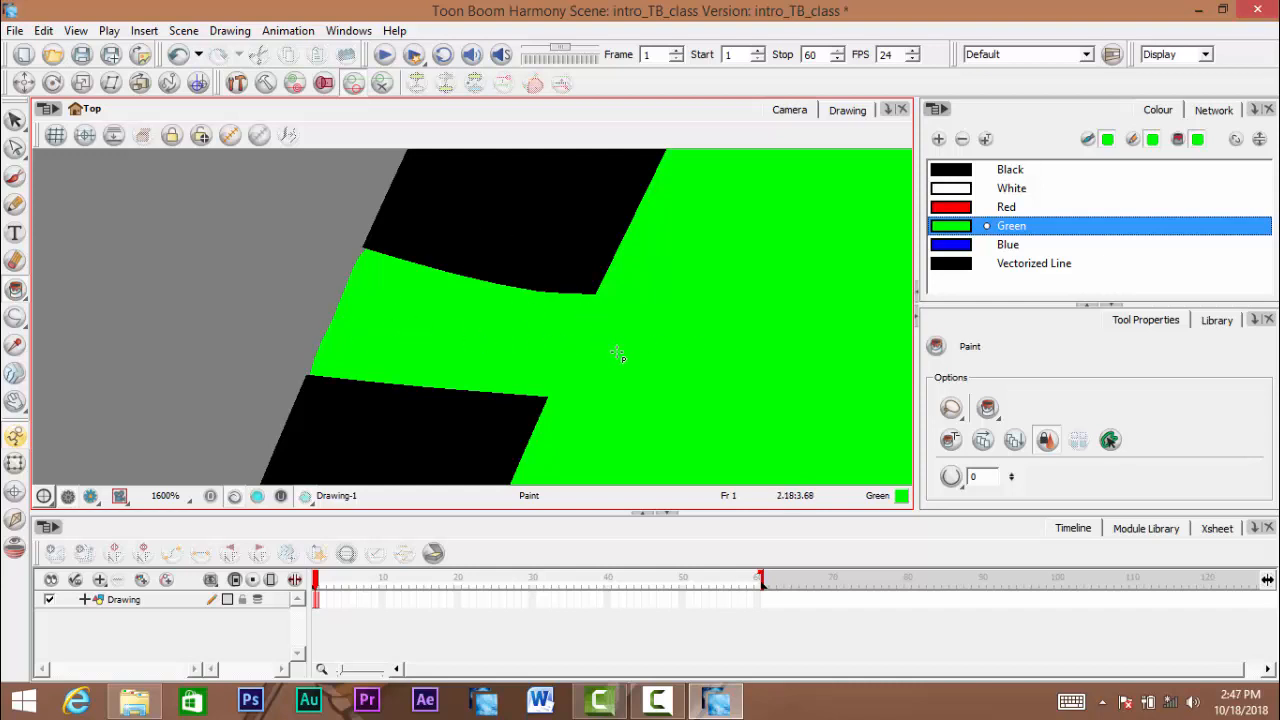
pyautogui.moveTo(414, 325); pyautogui.dragTo(447, 312)
pyautogui.keyDown('ctrl'); pyautogui.click(454, 287); pyautogui.keyUp('ctrl')
pyautogui.keyDown('ctrl'); pyautogui.click(454, 287); pyautogui.keyUp('ctrl')
pyautogui.keyDown('ctrl'); pyautogui.click(454, 287); pyautogui.keyUp('ctrl')
pyautogui.moveTo(234, 317); pyautogui.dragTo(580, 272)
pyautogui.scroll(-3, 440, 277)
pyautogui.moveTo(453, 269); pyautogui.dragTo(466, 285)
pyautogui.scroll(5, 465, 286)
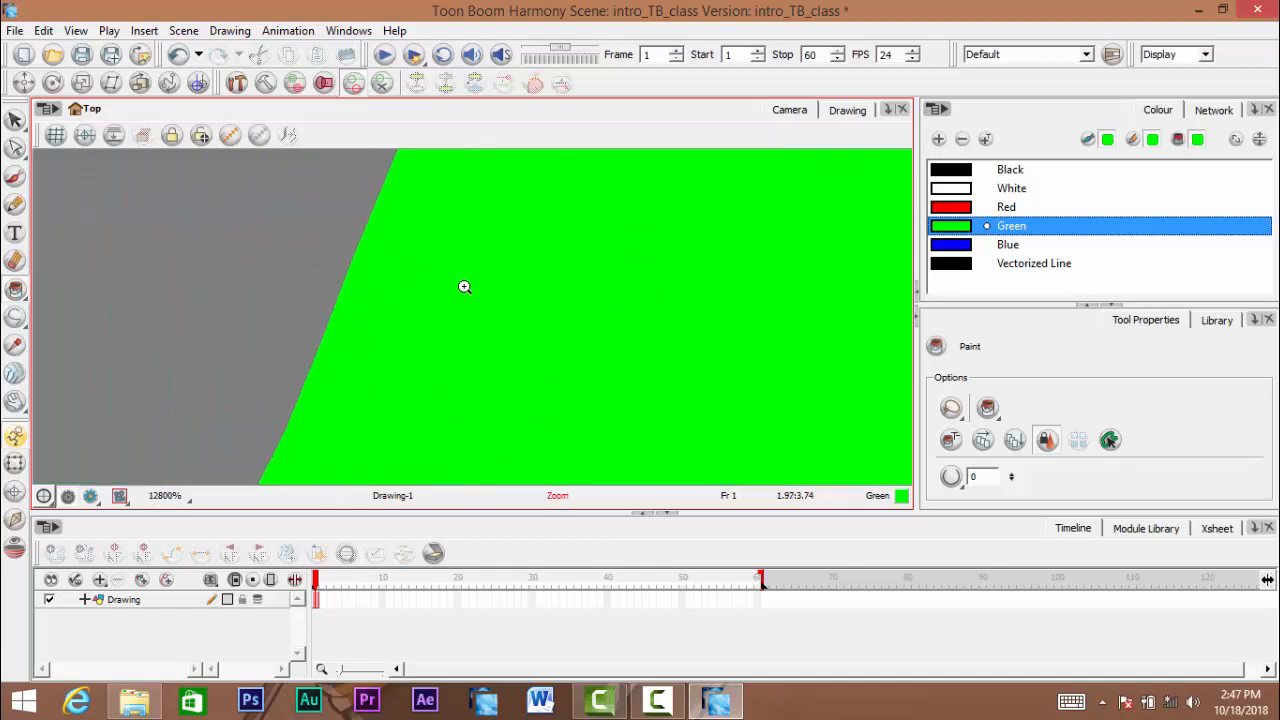
pyautogui.moveTo(70, 280)
pyautogui.mouseDown()
pyautogui.moveTo(367, 296)
pyautogui.moveTo(420, 277)
pyautogui.mouseUp()
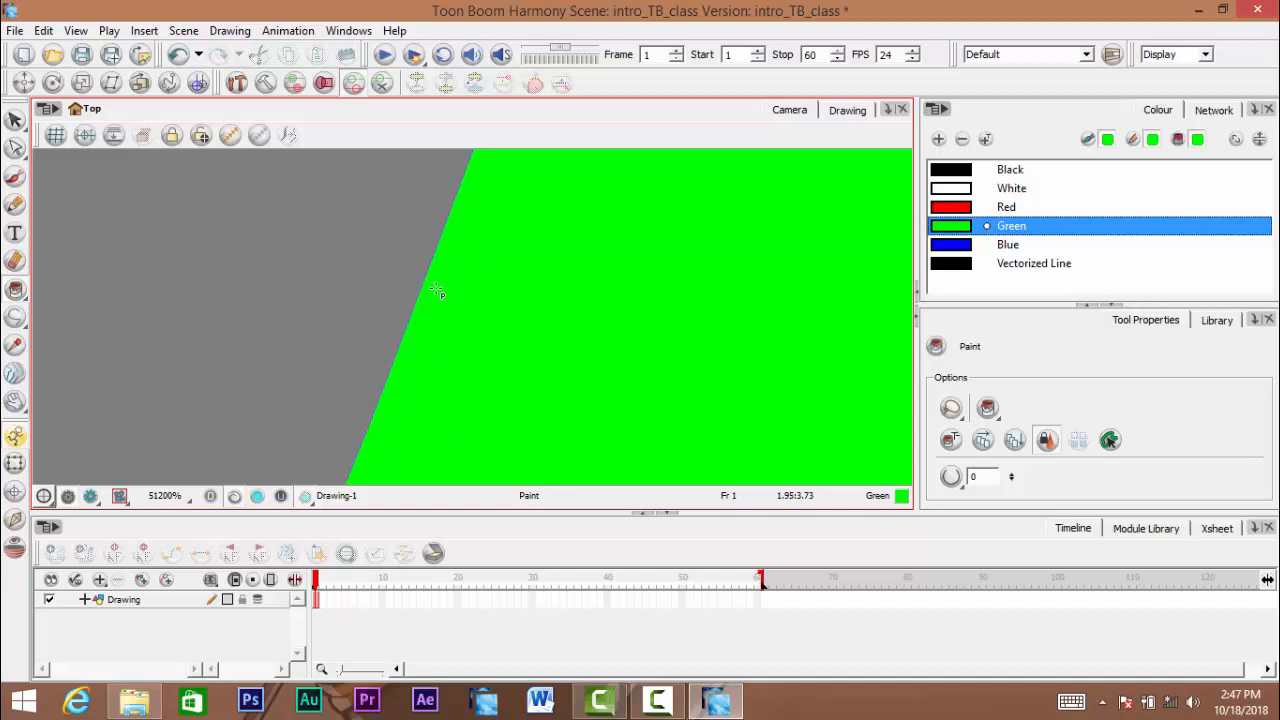
pyautogui.press('space')
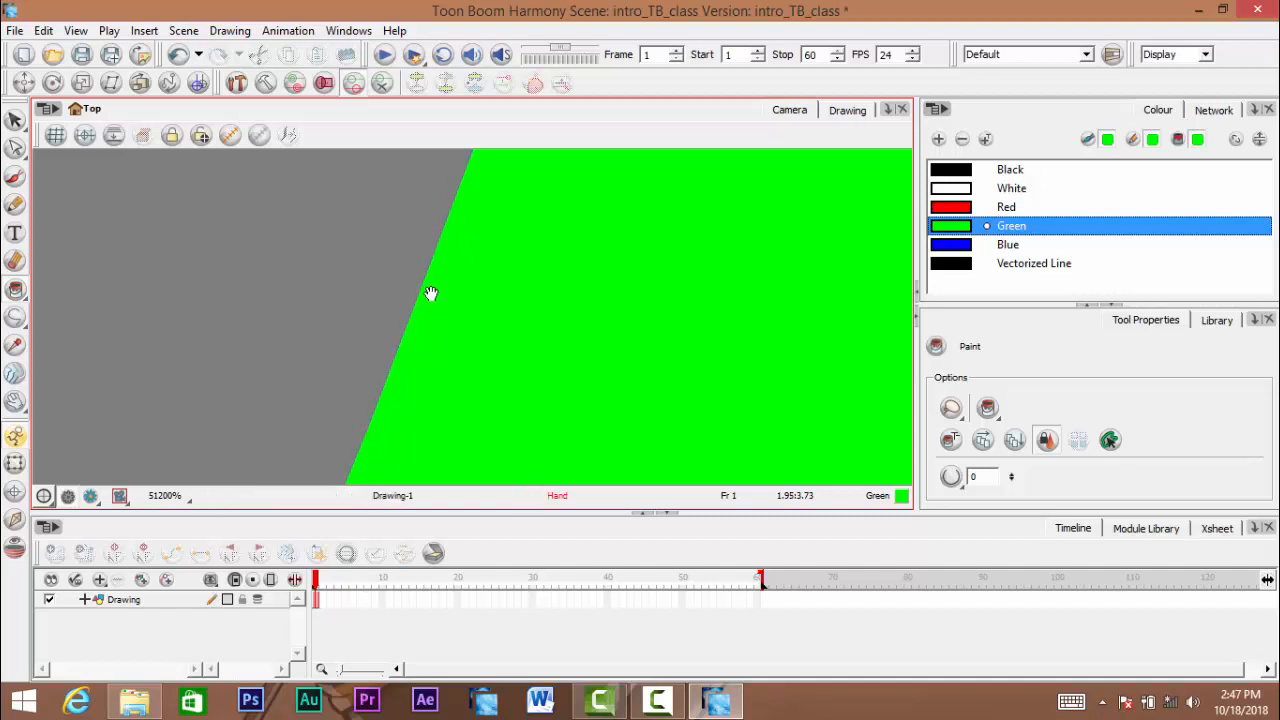
pyautogui.scroll(-6, 436, 293)
pyautogui.moveTo(438, 291); pyautogui.dragTo(432, 279)
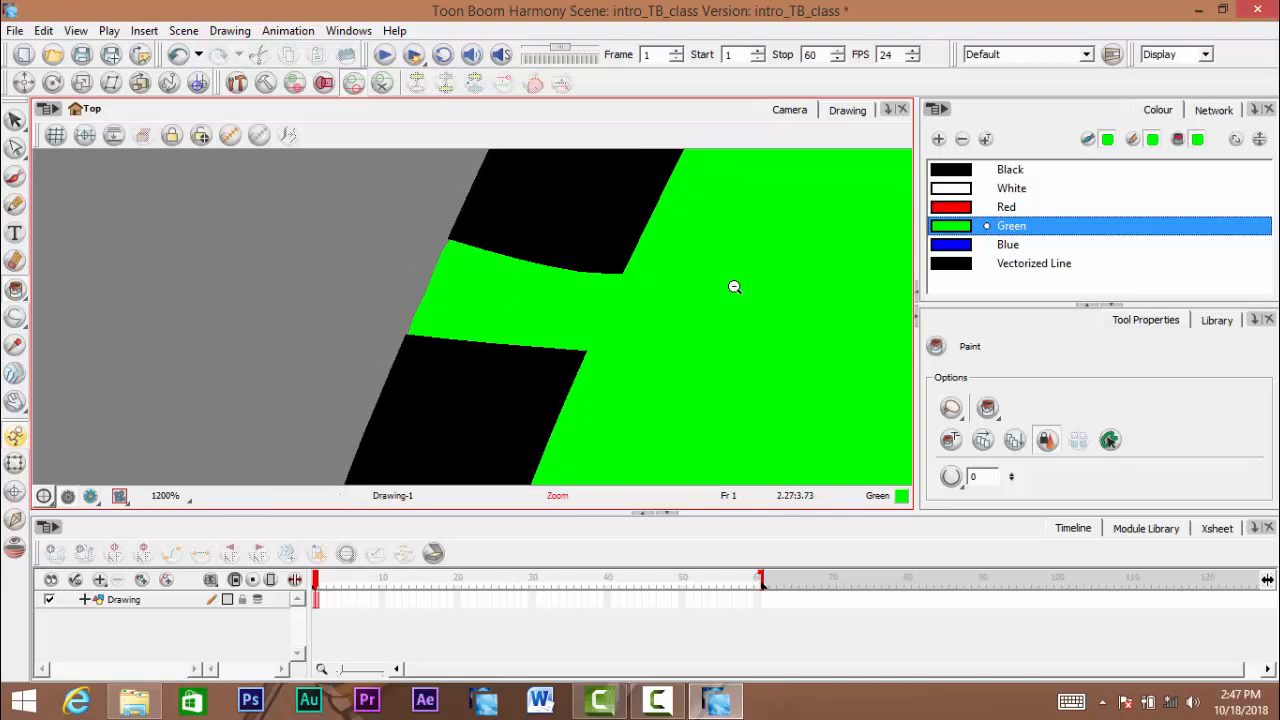
# - Examine the green fill at the bridged gap of the blue circle, and view all the shapes together
pyautogui.scroll(-4, 709, 286)
pyautogui.scroll(4, 508, 287)
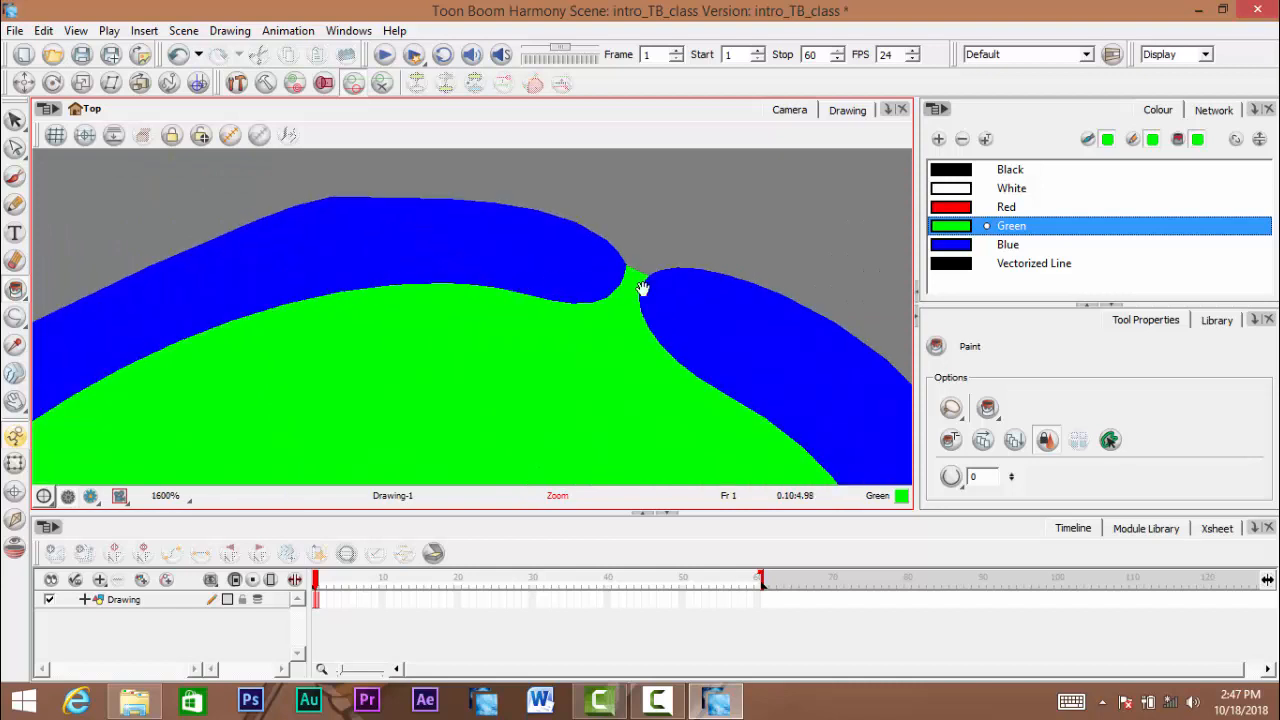
pyautogui.moveTo(643, 288); pyautogui.dragTo(443, 306)
pyautogui.scroll(2, 446, 307)
pyautogui.scroll(-2, 454, 308)
pyautogui.scroll(-9, 458, 310)
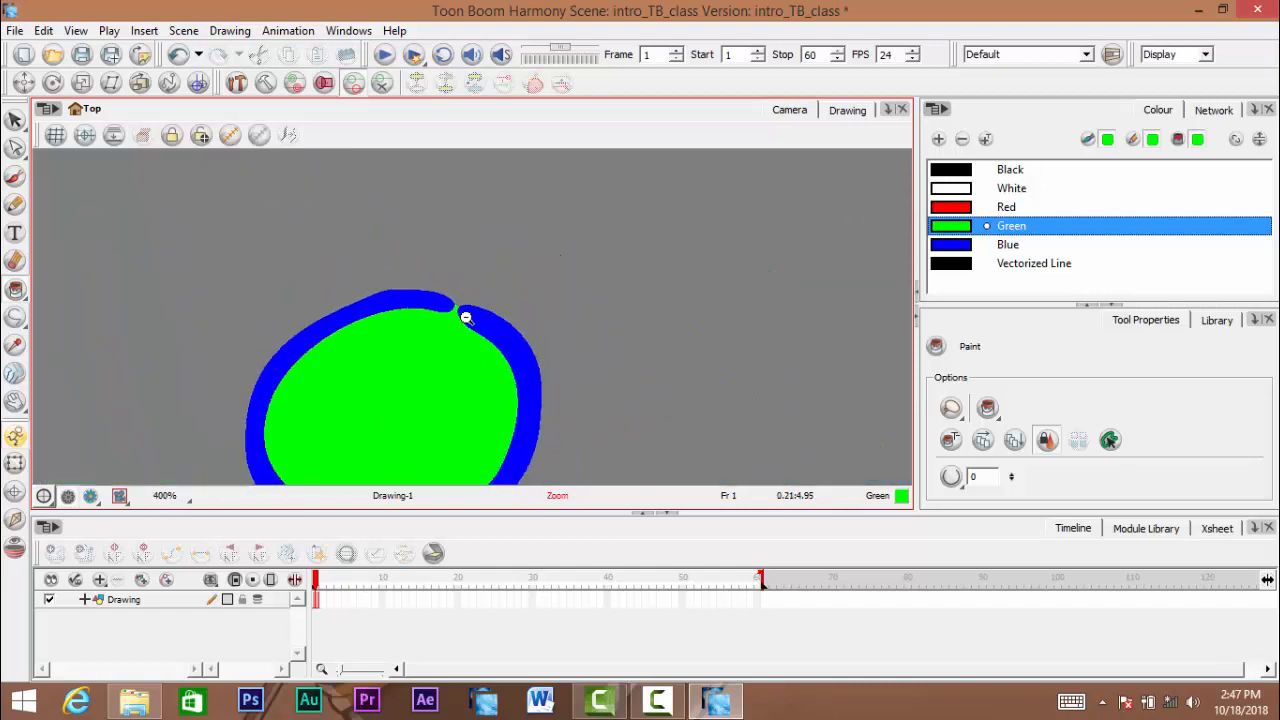
pyautogui.moveTo(574, 343)
pyautogui.mouseDown()
pyautogui.moveTo(517, 329)
pyautogui.moveTo(540, 346)
pyautogui.moveTo(620, 342)
pyautogui.moveTo(560, 331)
pyautogui.mouseUp()
pyautogui.scroll(1, 521, 334)
pyautogui.scroll(-1, 621, 343)
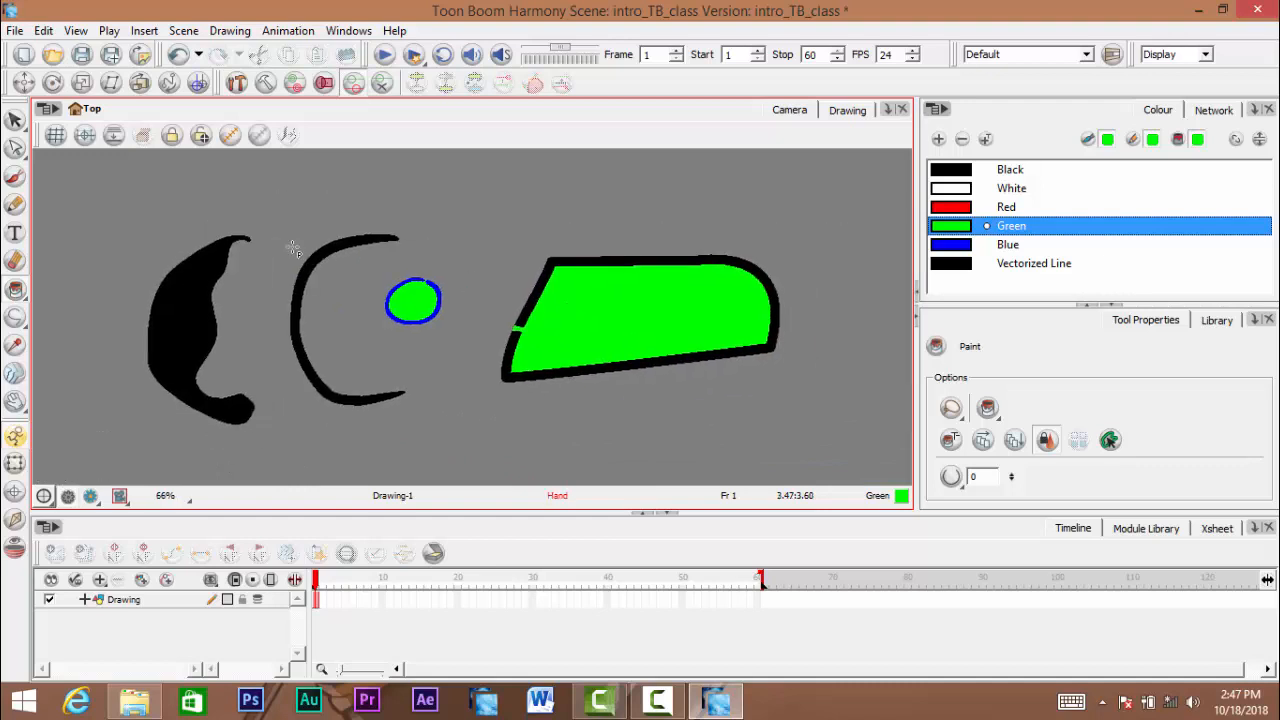
# - Switch to the Brush tool and paint test strokes in Green and Blue below the filled shape, undoing each one
pyautogui.click(17, 178)
pyautogui.moveTo(802, 335)
pyautogui.mouseDown()
pyautogui.moveTo(763, 346)
pyautogui.moveTo(774, 331)
pyautogui.moveTo(774, 348)
pyautogui.mouseUp()
pyautogui.moveTo(603, 207); pyautogui.dragTo(504, 164)
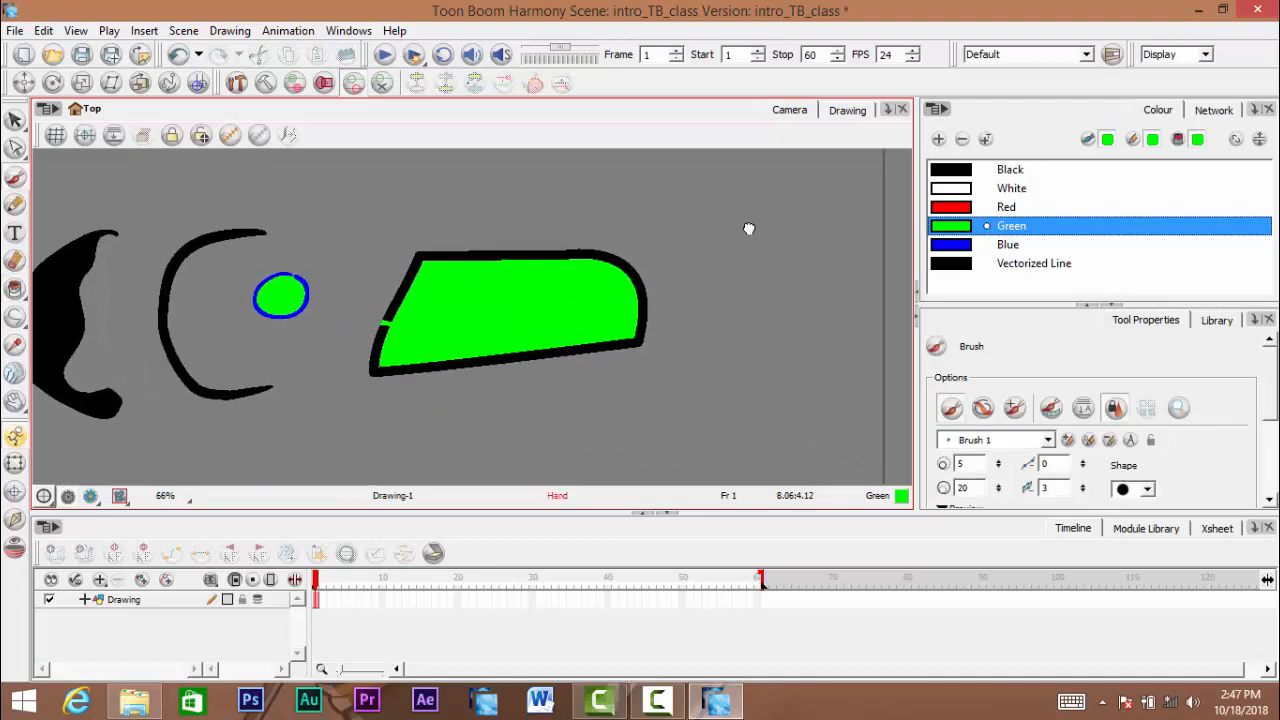
pyautogui.moveTo(598, 337)
pyautogui.mouseDown()
pyautogui.moveTo(757, 280)
pyautogui.moveTo(746, 320)
pyautogui.moveTo(690, 335)
pyautogui.moveTo(695, 413)
pyautogui.moveTo(712, 342)
pyautogui.moveTo(640, 460)
pyautogui.mouseUp()
pyautogui.hotkey('ctrl', 'z')
pyautogui.click(1007, 244)
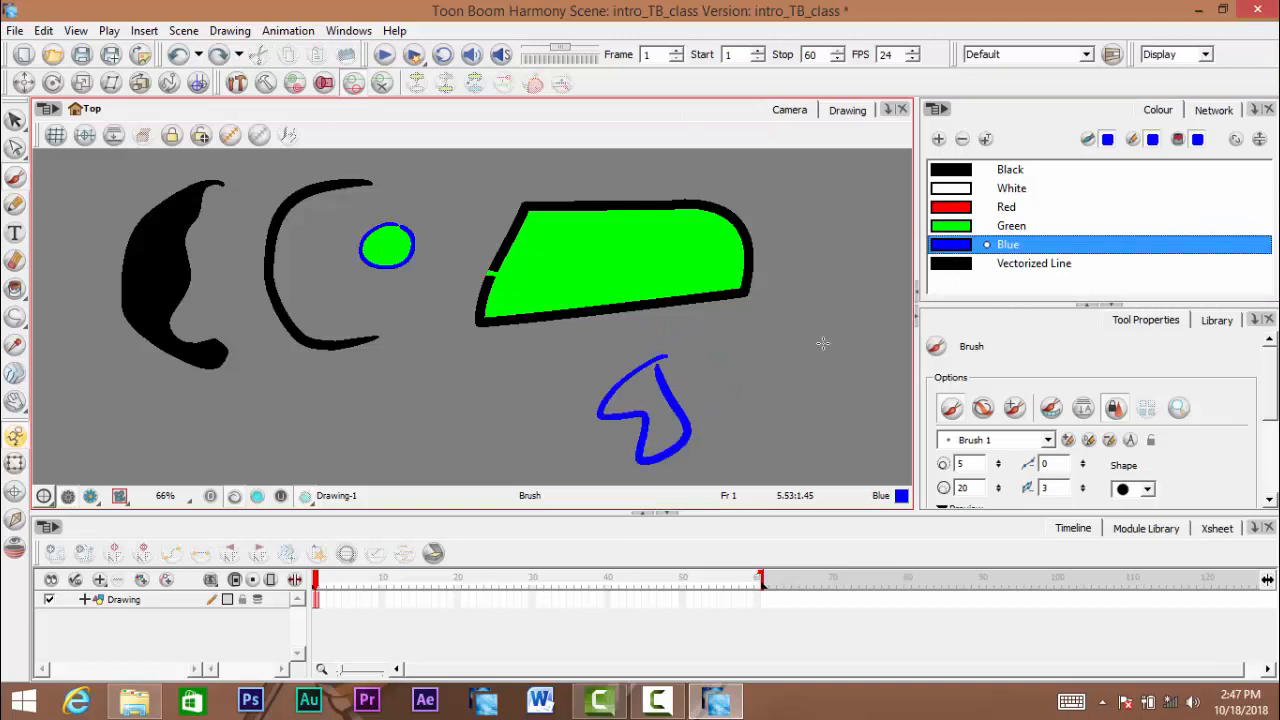
pyautogui.hotkey('ctrl', 'z')
# - Paint test strokes in Red and White below the filled shape, undoing each one
pyautogui.click(1007, 207)
pyautogui.moveTo(603, 380); pyautogui.dragTo(675, 362)
pyautogui.hotkey('ctrl', 'z')
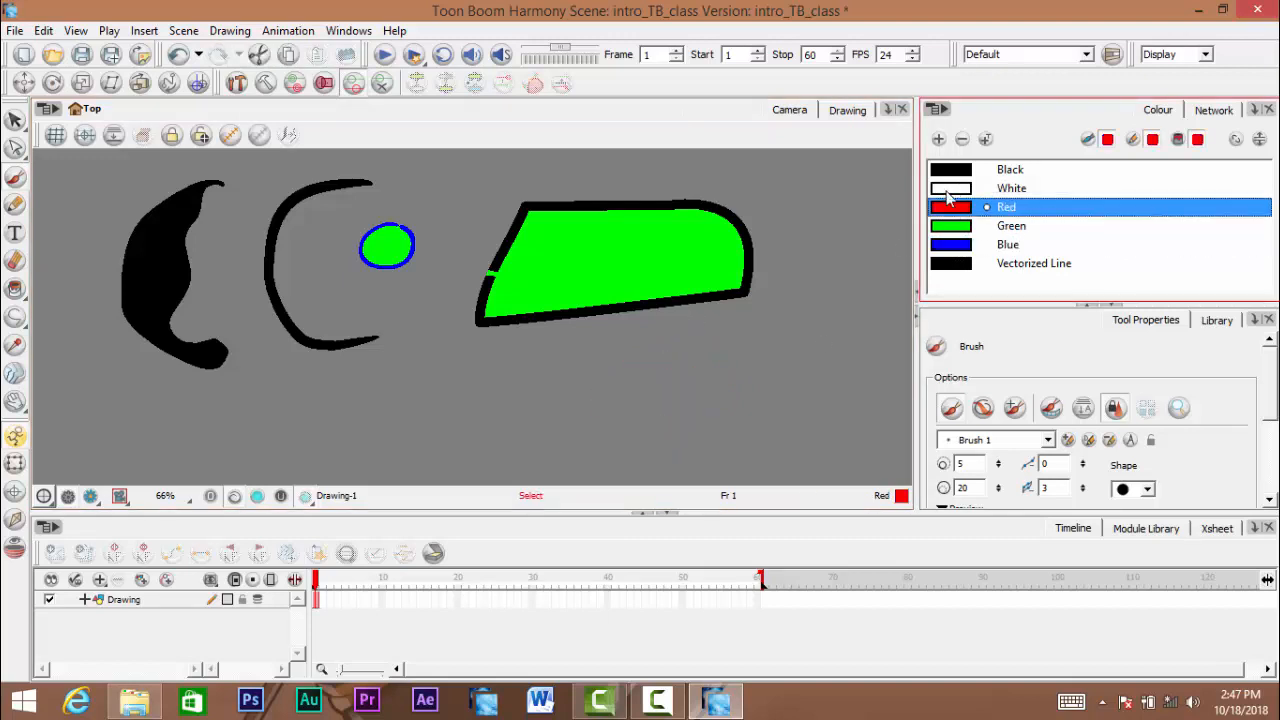
pyautogui.click(1011, 188)
pyautogui.moveTo(600, 390); pyautogui.dragTo(712, 400)
pyautogui.hotkey('ctrl', 'z')
# - Set the brush colour to Black, paint a test stroke and undo it
pyautogui.click(966, 265)
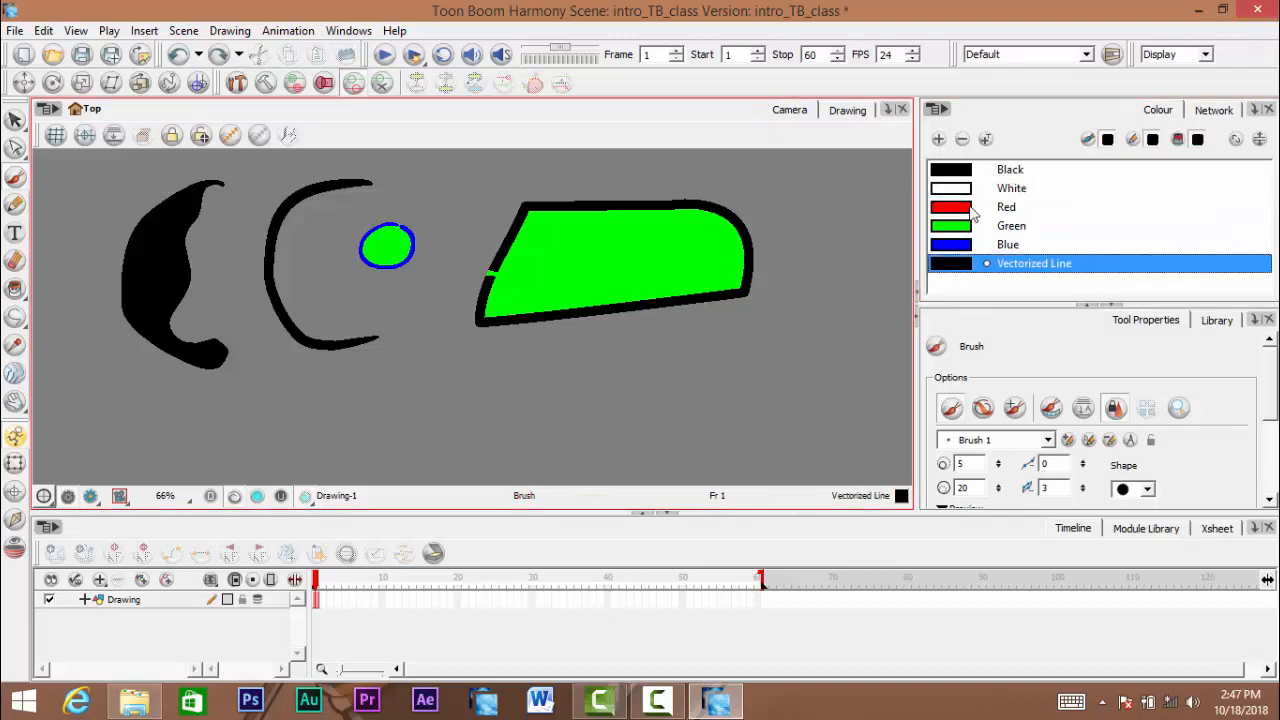
pyautogui.click(972, 170)
pyautogui.moveTo(714, 343)
pyautogui.mouseDown()
pyautogui.moveTo(746, 477)
pyautogui.moveTo(662, 362)
pyautogui.mouseUp()
pyautogui.hotkey('ctrl', 'z')
# - Compare how the shapes look in the Camera view and in the Drawing view
pyautogui.moveTo(590, 331); pyautogui.dragTo(693, 333)
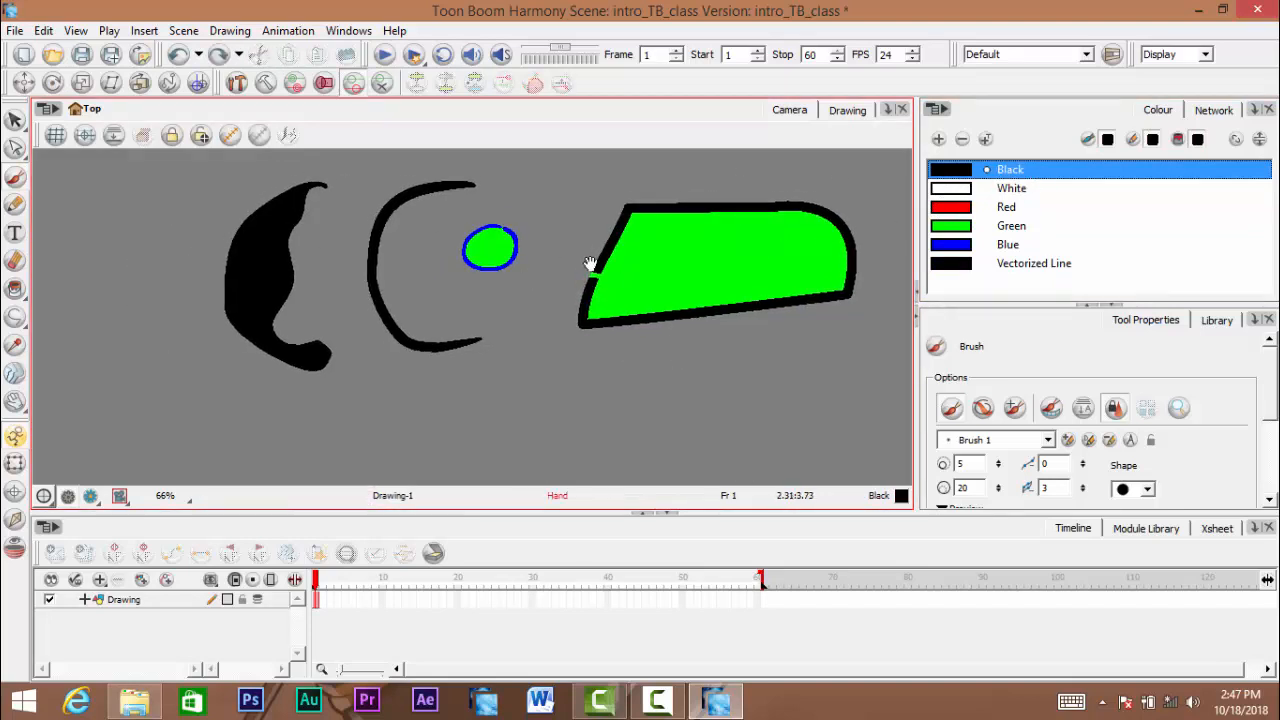
pyautogui.moveTo(591, 266); pyautogui.dragTo(512, 280)
pyautogui.click(848, 112)
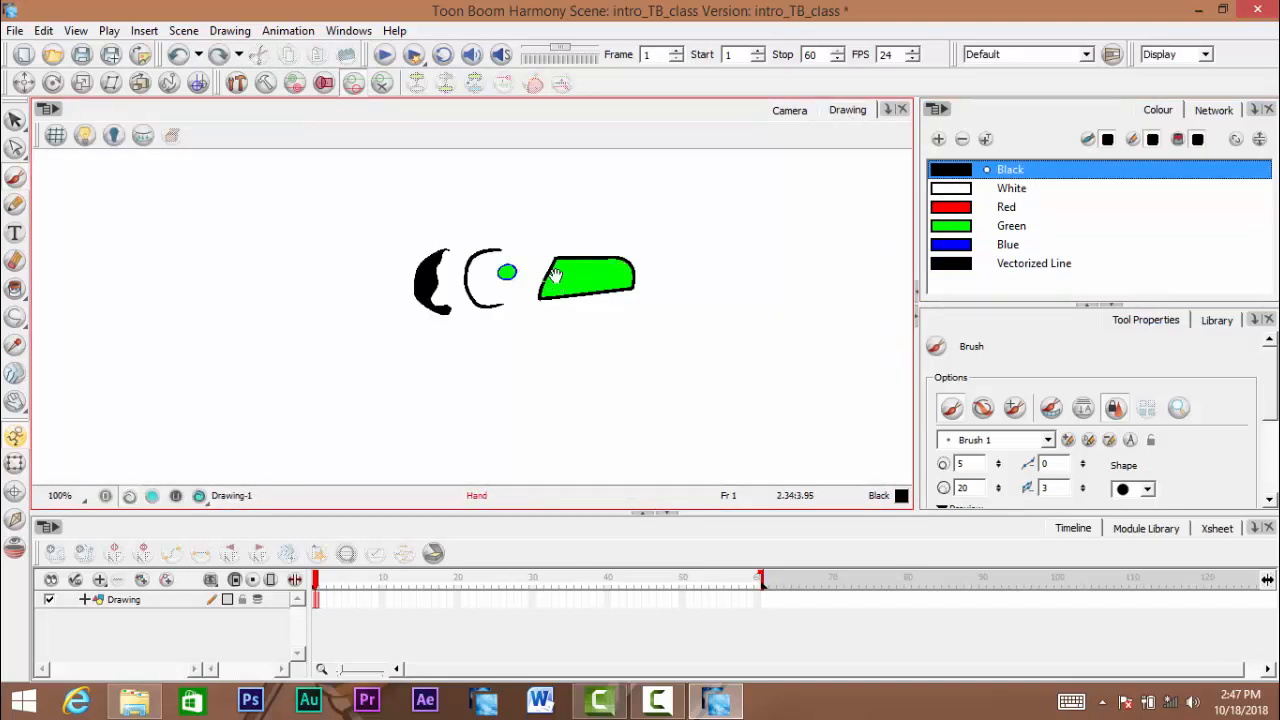
pyautogui.scroll(5, 600, 332)
pyautogui.moveTo(600, 333); pyautogui.dragTo(592, 325)
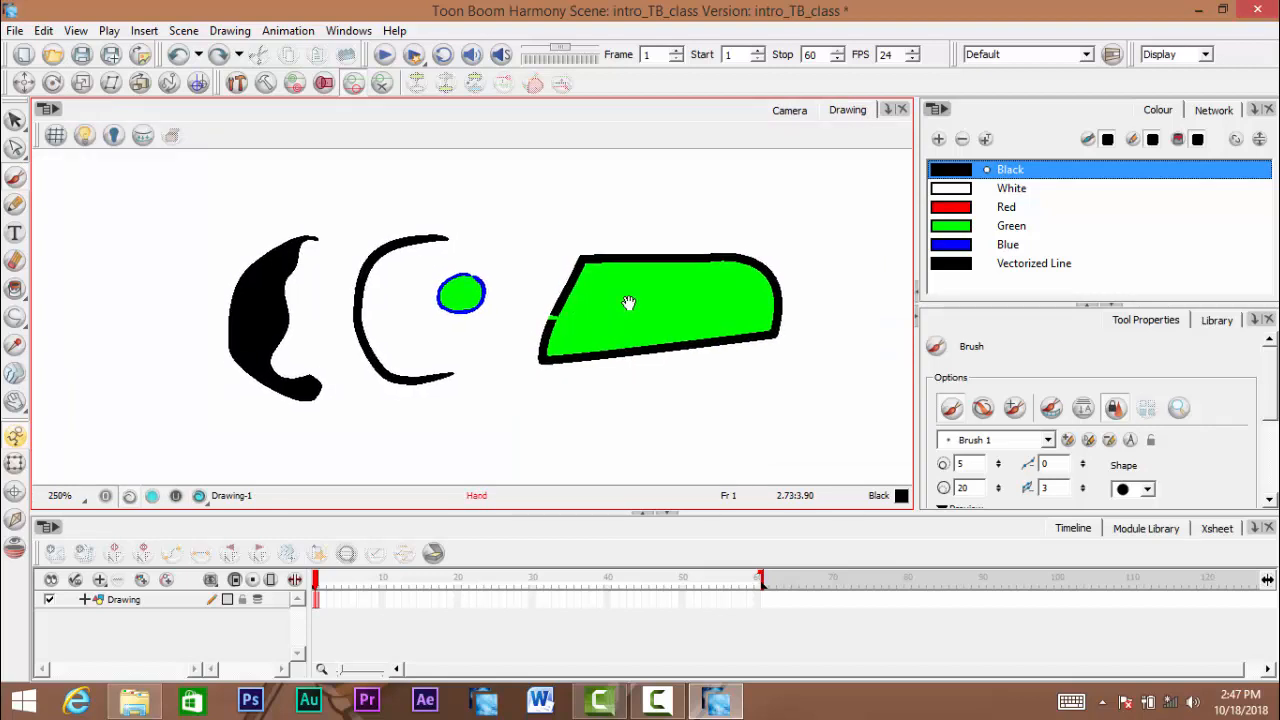
pyautogui.scroll(-4, 660, 264)
pyautogui.moveTo(672, 280)
pyautogui.mouseDown()
pyautogui.moveTo(631, 306)
pyautogui.moveTo(608, 297)
pyautogui.mouseUp()
pyautogui.scroll(-1, 591, 300)
pyautogui.scroll(3, 594, 320)
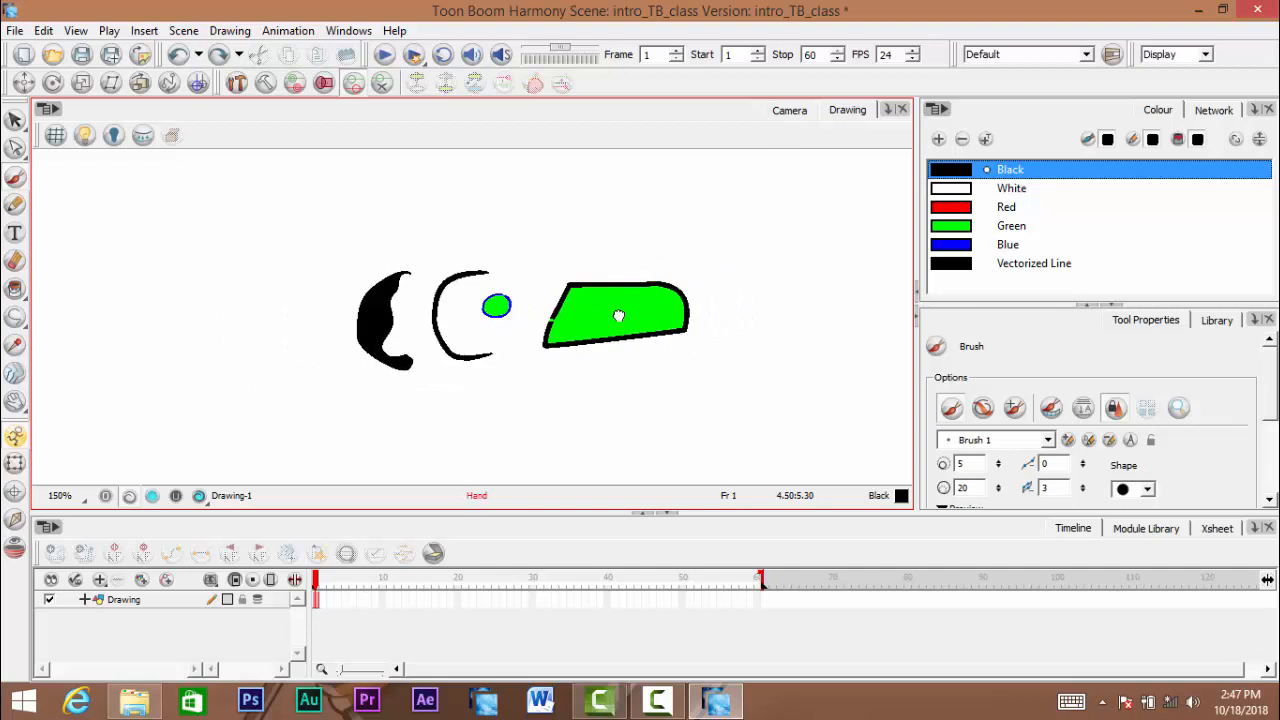
pyautogui.click(789, 110)
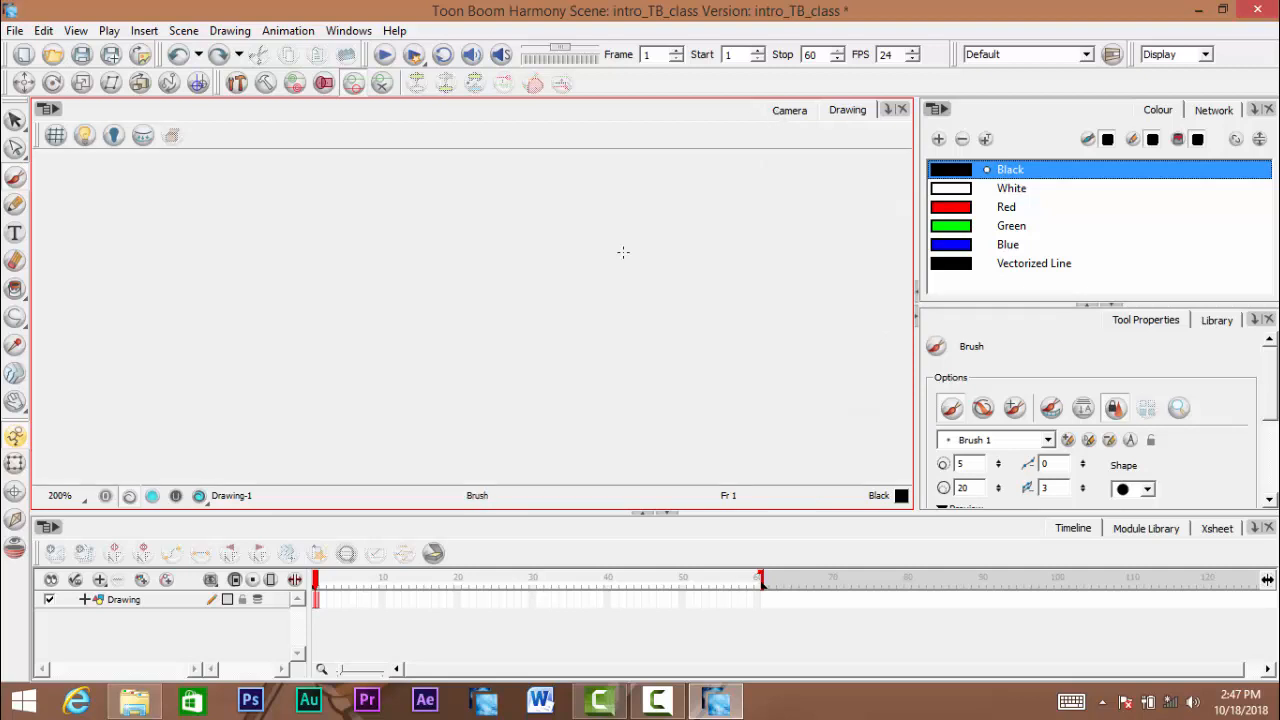
# - Inspect the shapes at several magnifications in the Drawing view and return to the Camera view
pyautogui.scroll(-2, 701, 225)
pyautogui.scroll(-1, 701, 225)
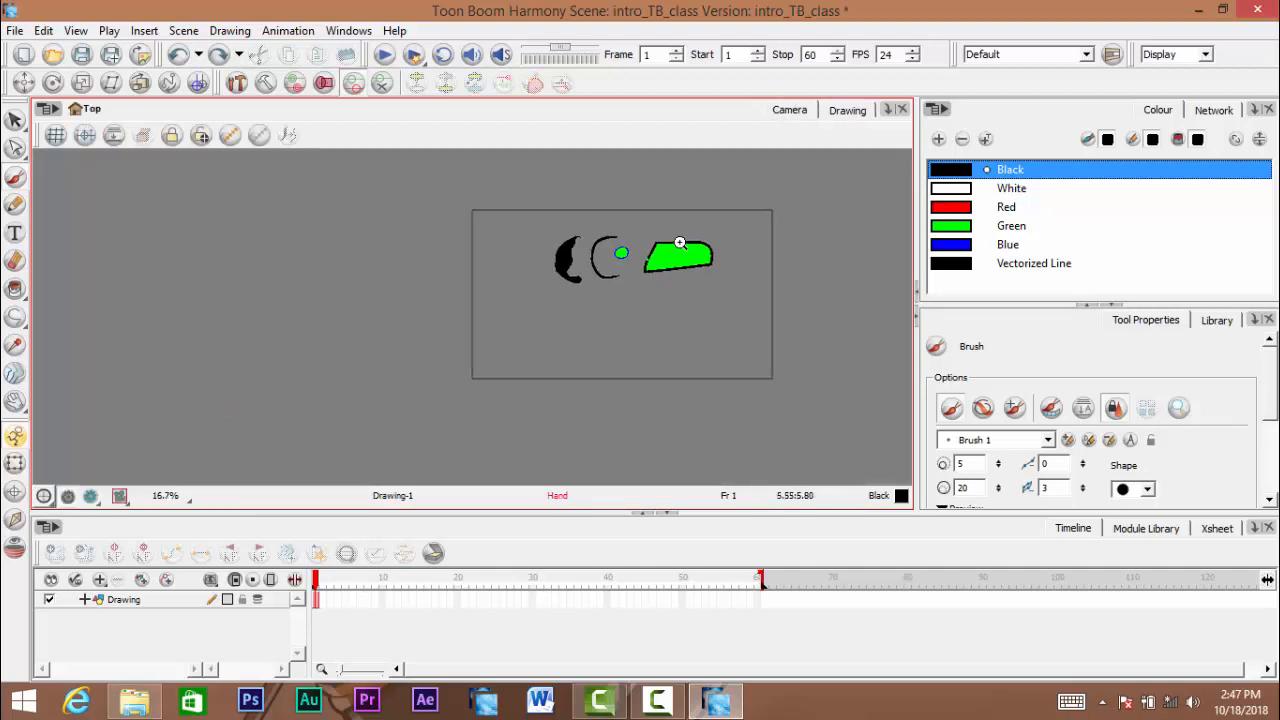
pyautogui.scroll(3, 690, 250)
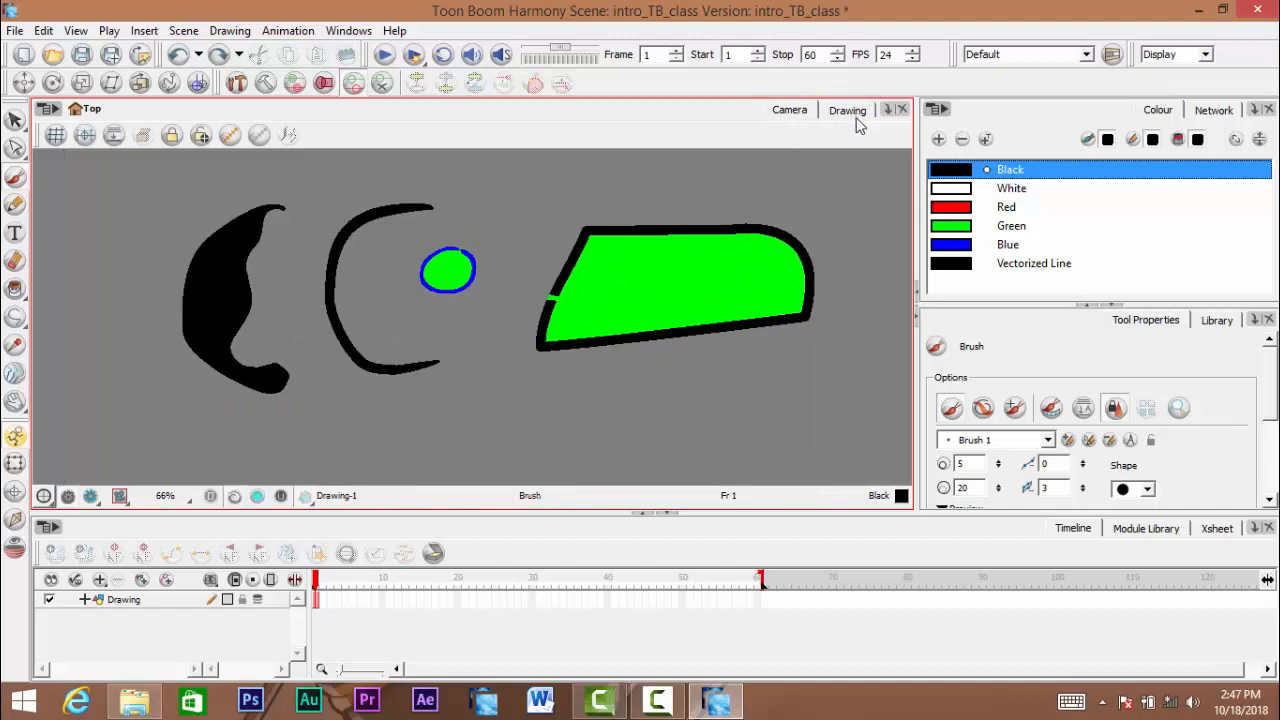
pyautogui.click(852, 112)
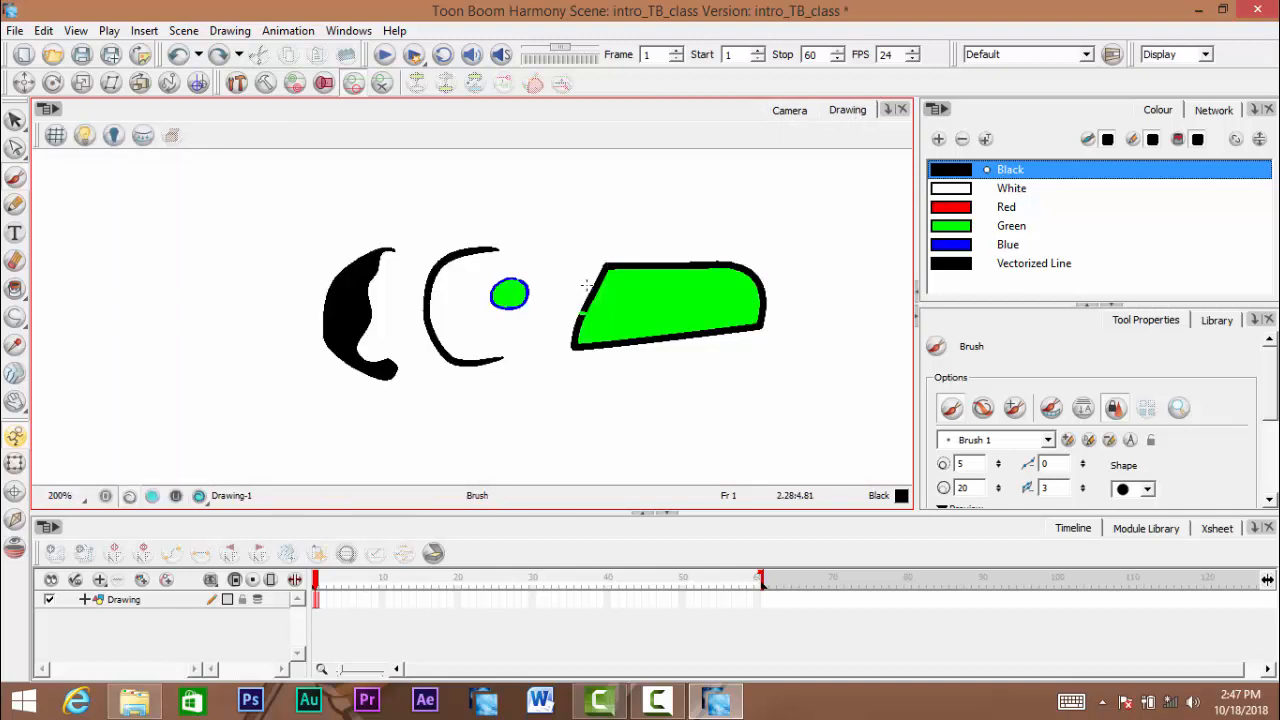
pyautogui.scroll(-3, 595, 283)
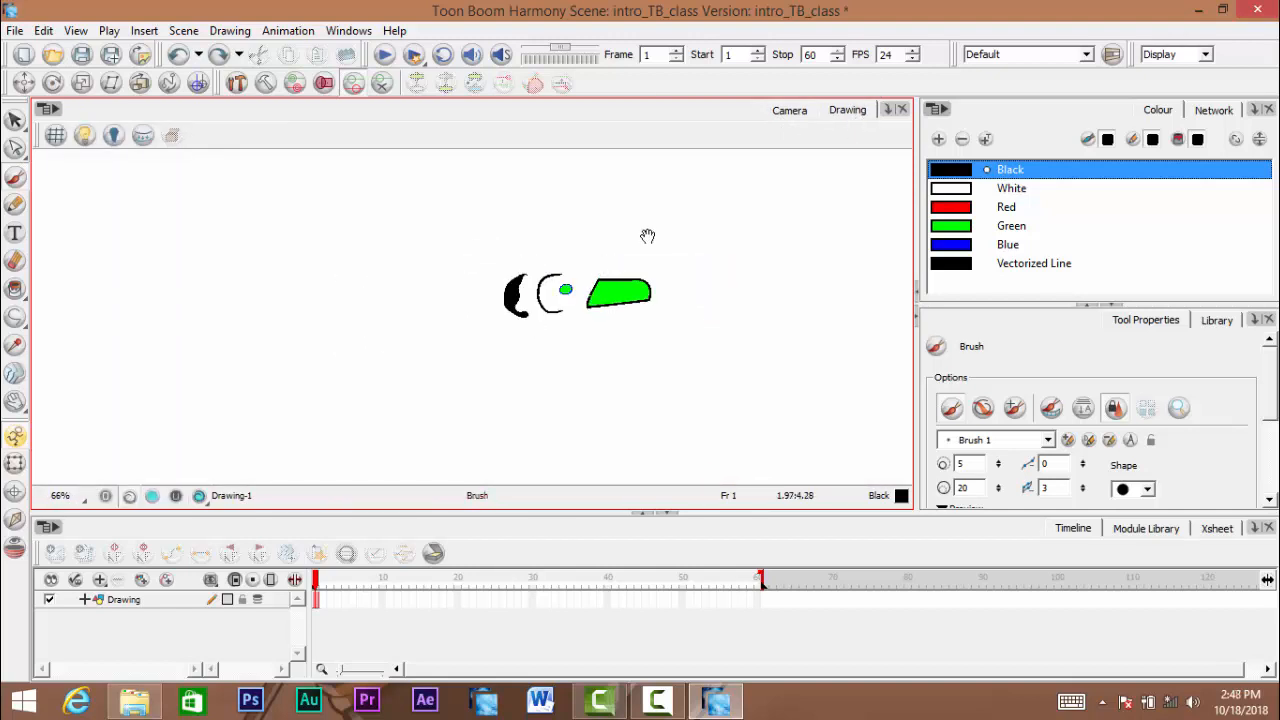
pyautogui.scroll(3, 637, 290)
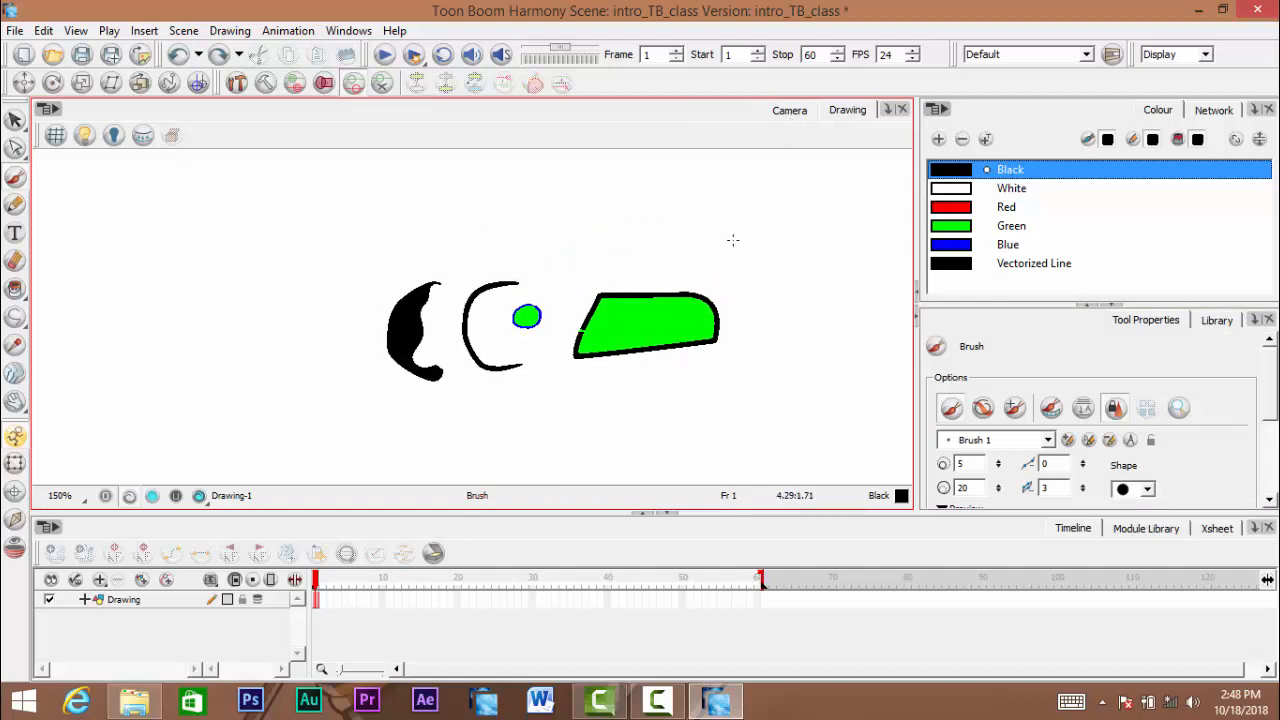
pyautogui.click(790, 112)
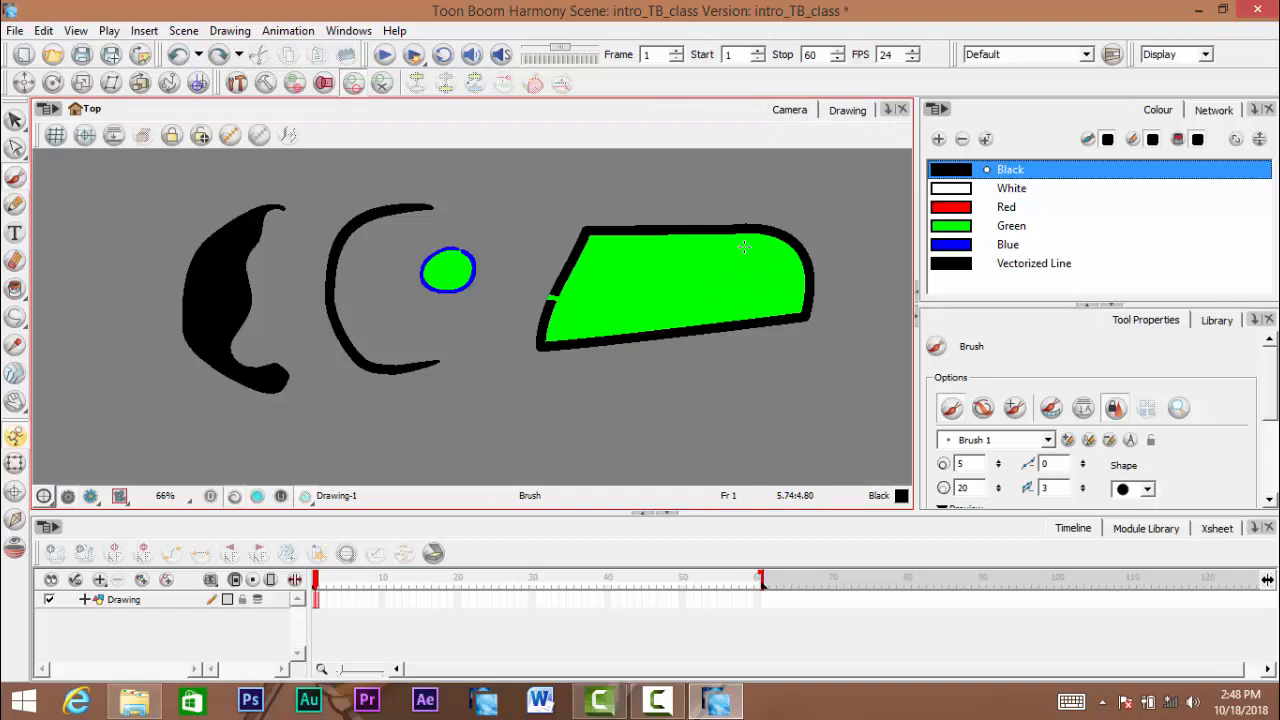
# - Examine the shapes against the camera frame at different magnifications in the Camera view
pyautogui.scroll(-3, 420, 320)
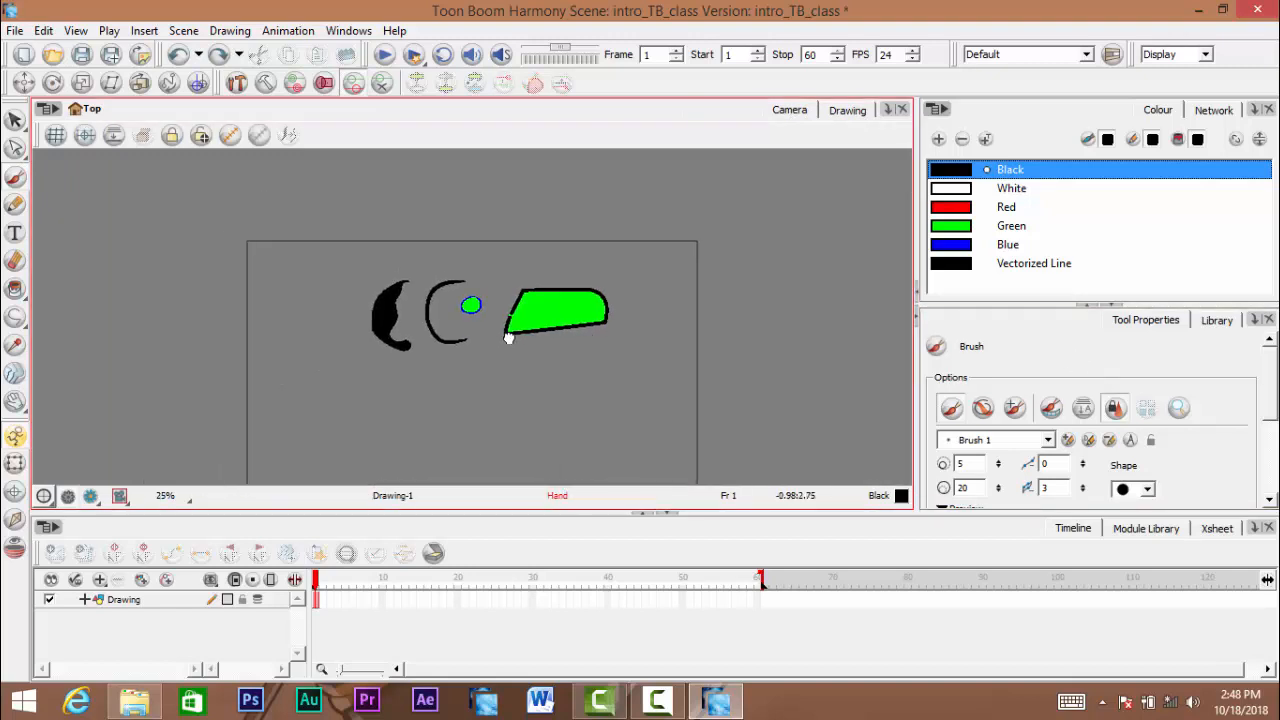
pyautogui.scroll(3, 508, 338)
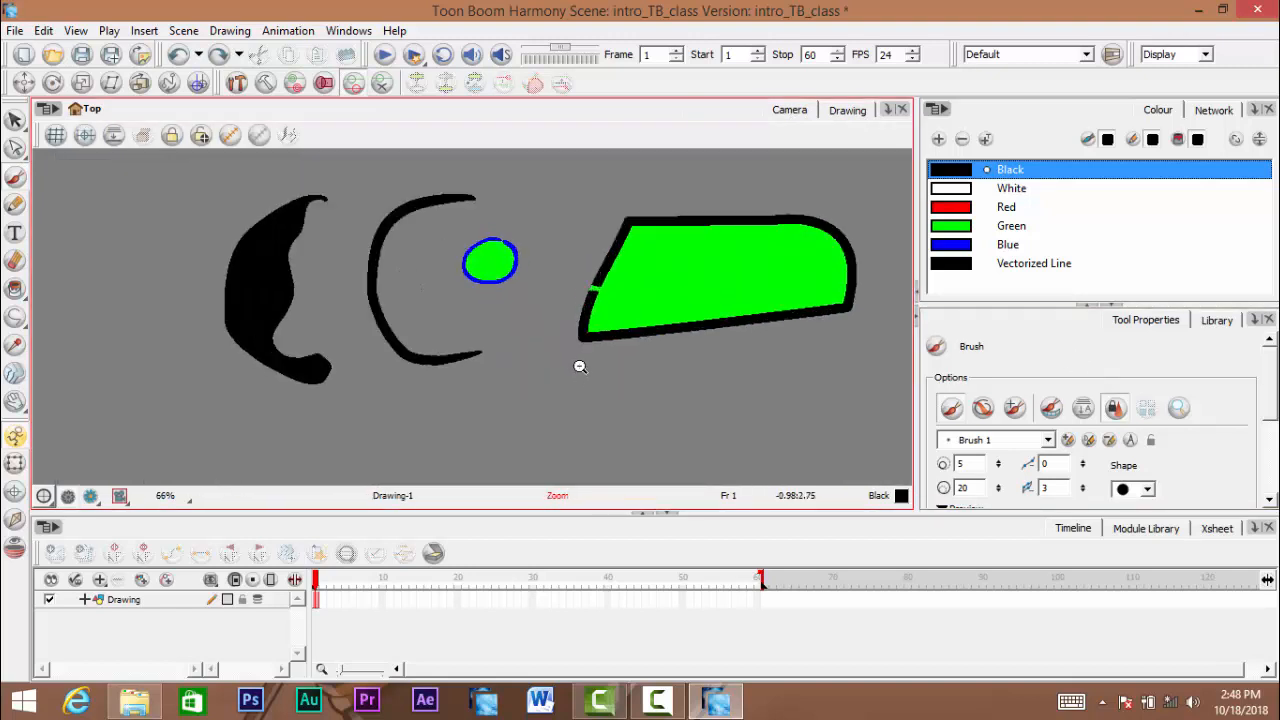
pyautogui.scroll(-1, 580, 367)
pyautogui.moveTo(590, 367)
pyautogui.mouseDown()
pyautogui.moveTo(503, 369)
pyautogui.moveTo(554, 360)
pyautogui.mouseUp()
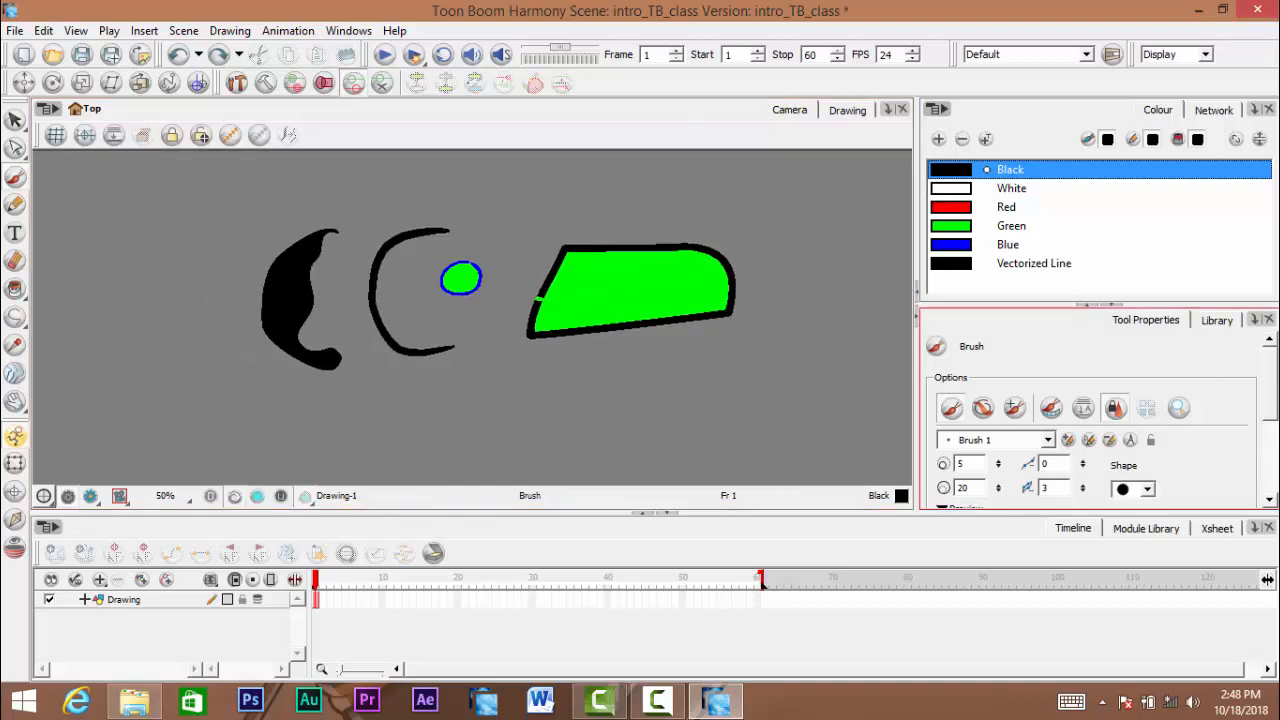
pyautogui.scroll(-3, 1265, 413)
pyautogui.scroll(3, 1250, 415)
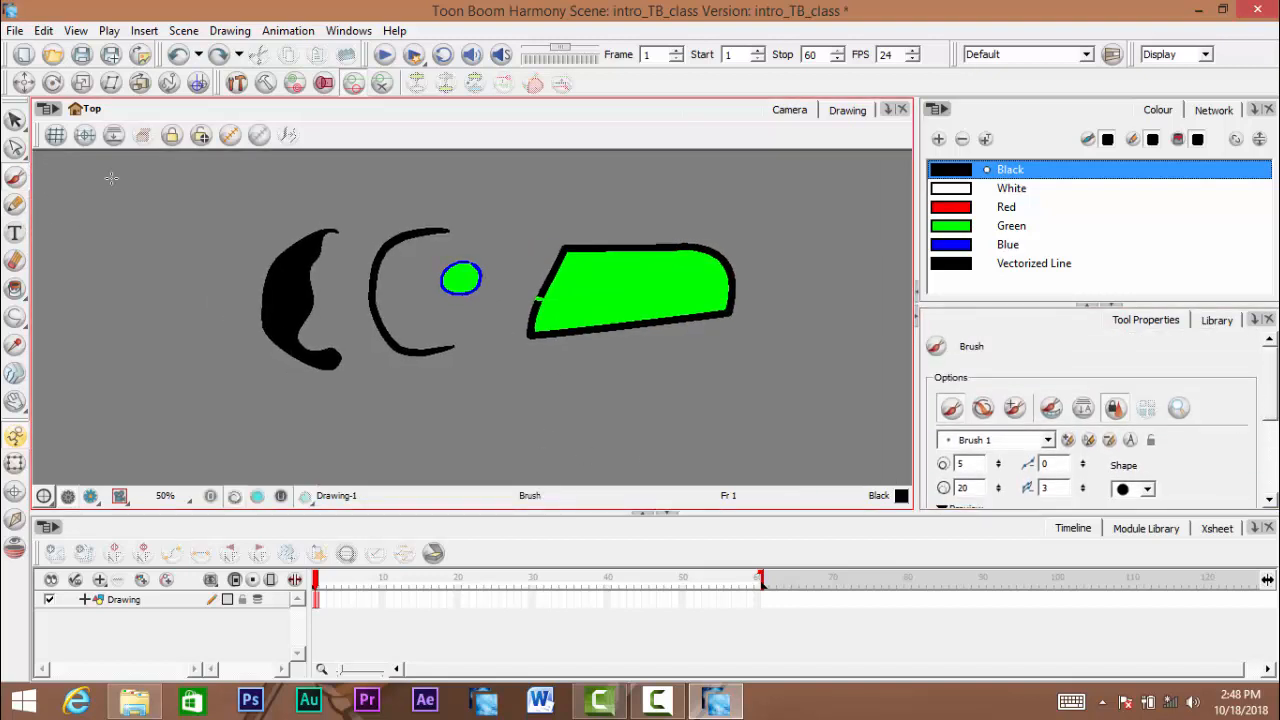
pyautogui.moveTo(477, 290)
pyautogui.mouseDown()
pyautogui.moveTo(526, 362)
pyautogui.moveTo(508, 332)
pyautogui.mouseUp()
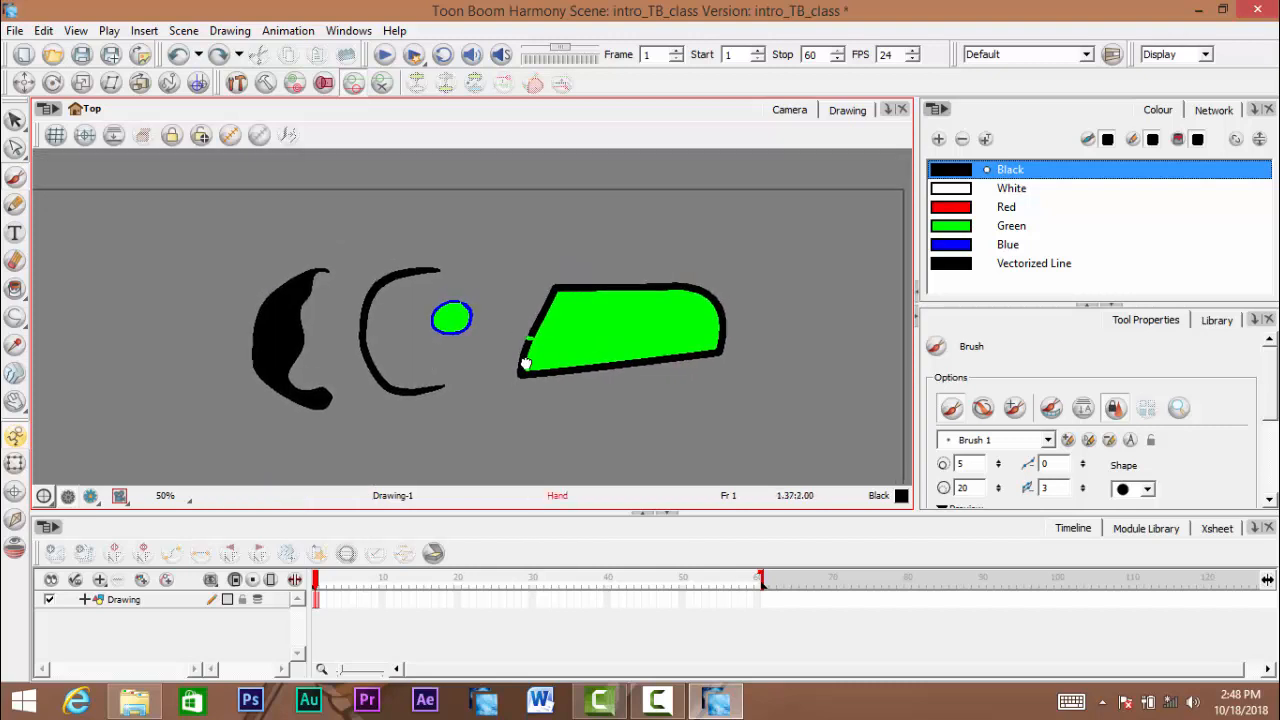
pyautogui.scroll(-5, 1270, 480)
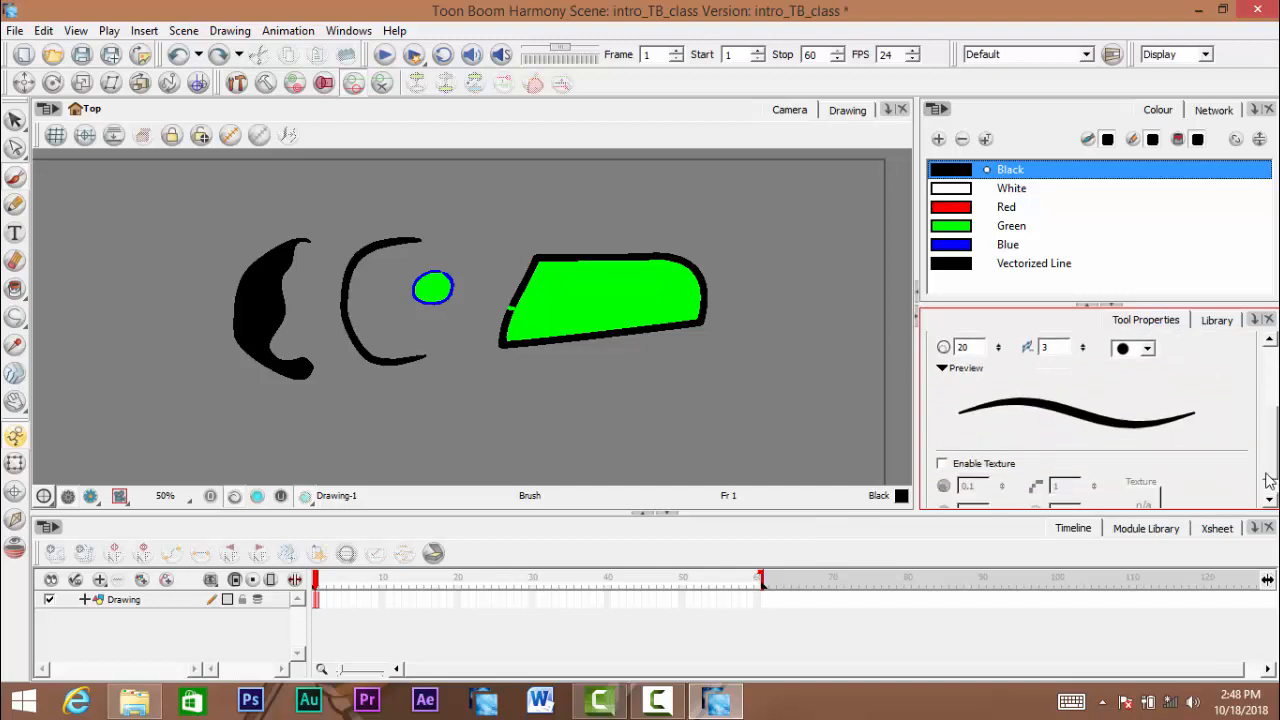
pyautogui.scroll(5, 1268, 480)
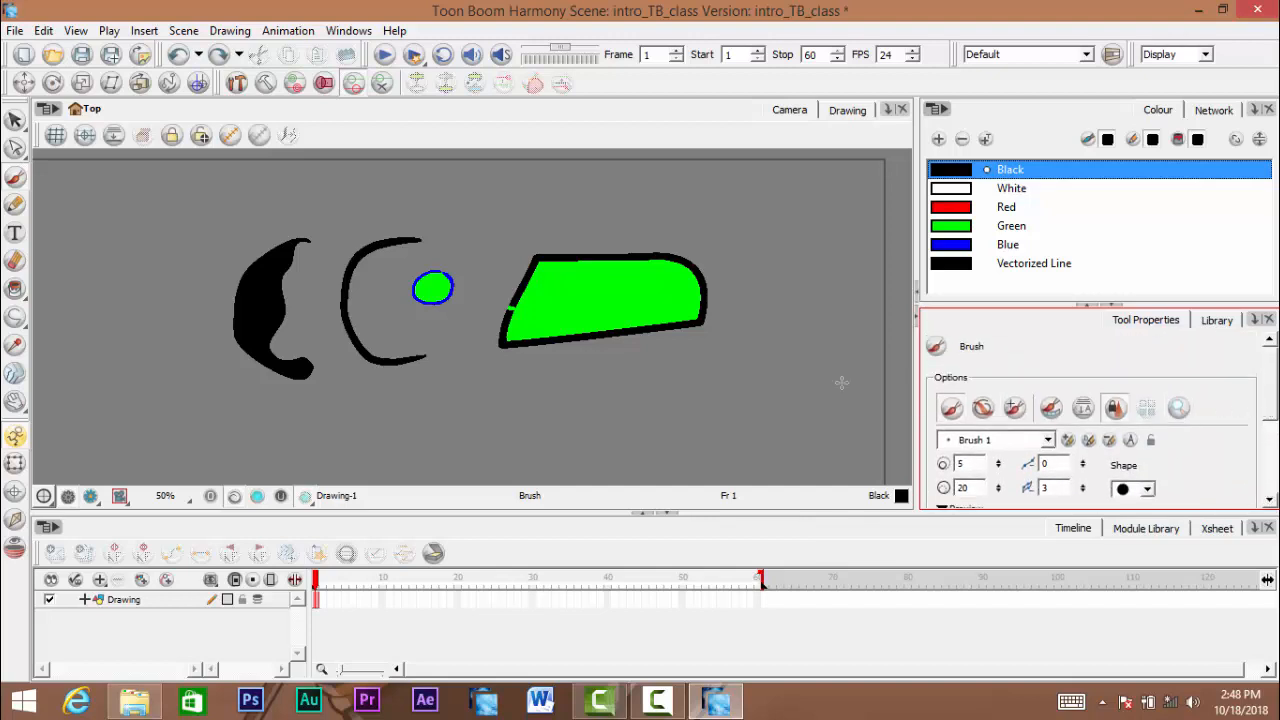
pyautogui.moveTo(400, 297)
pyautogui.mouseDown()
pyautogui.moveTo(468, 323)
pyautogui.moveTo(451, 317)
pyautogui.mouseUp()
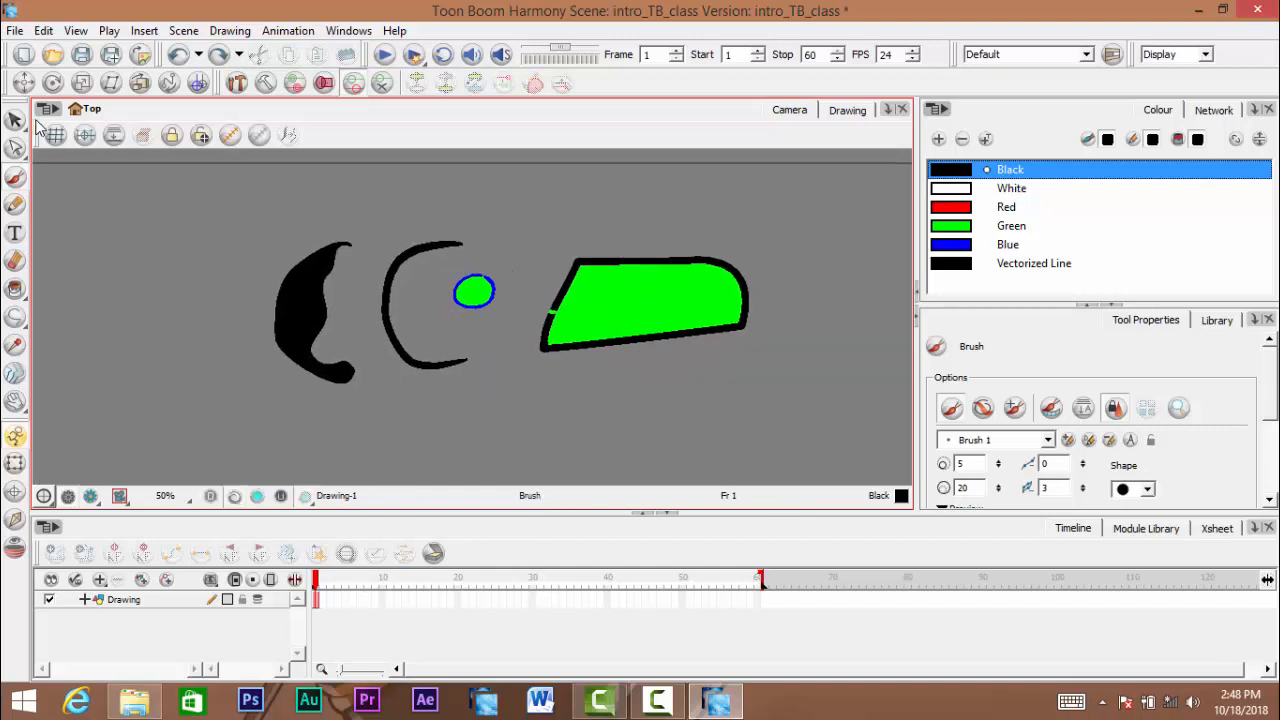
# - Lasso all the shapes in the Camera view with the Select tool and delete them
pyautogui.click(15, 122)
pyautogui.click(86, 123)
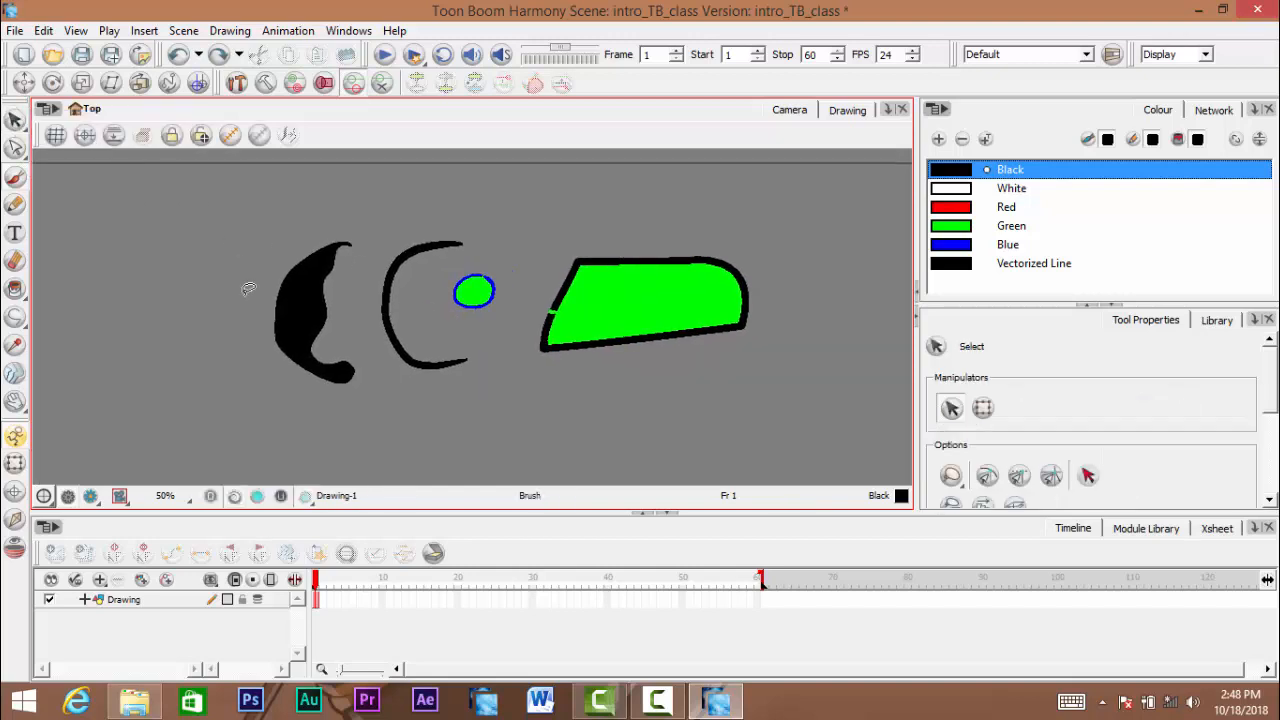
pyautogui.moveTo(231, 247)
pyautogui.mouseDown()
pyautogui.moveTo(528, 156)
pyautogui.moveTo(765, 195)
pyautogui.moveTo(653, 408)
pyautogui.moveTo(197, 400)
pyautogui.moveTo(135, 330)
pyautogui.mouseUp()
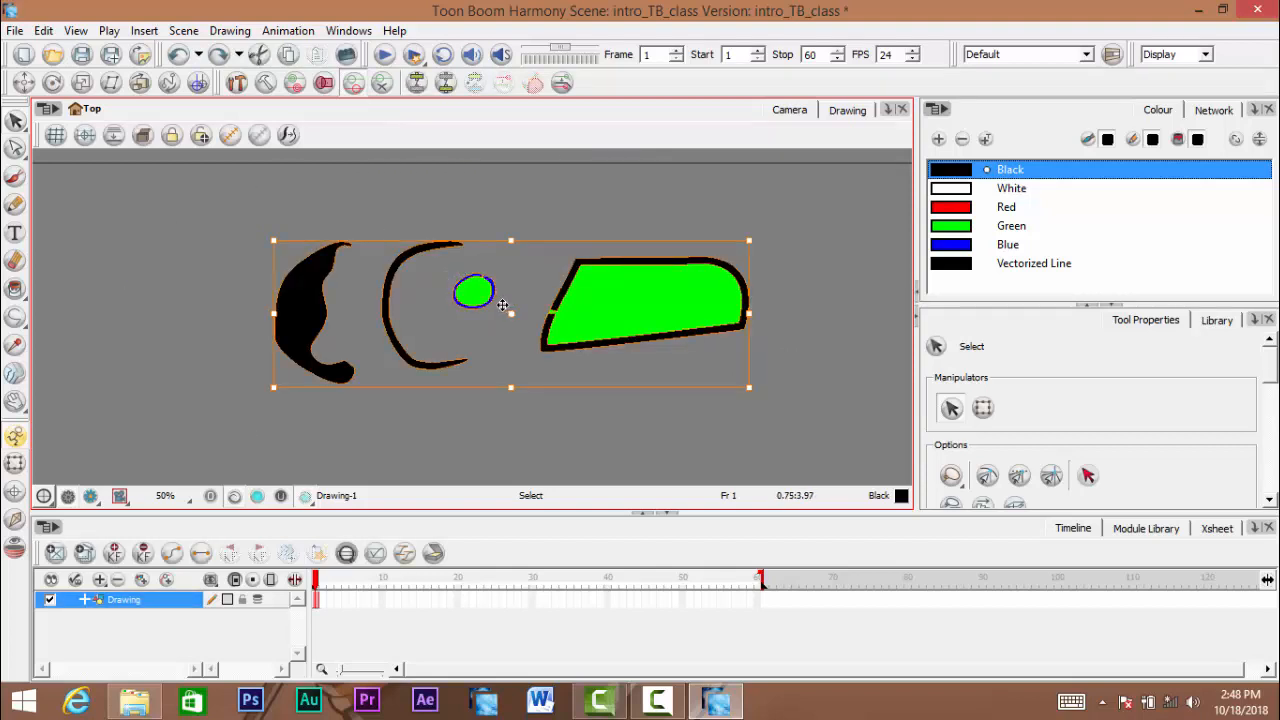
pyautogui.moveTo(237, 270)
pyautogui.mouseDown()
pyautogui.moveTo(268, 223)
pyautogui.moveTo(739, 186)
pyautogui.moveTo(771, 395)
pyautogui.moveTo(175, 294)
pyautogui.mouseUp()
pyautogui.press('Delete')
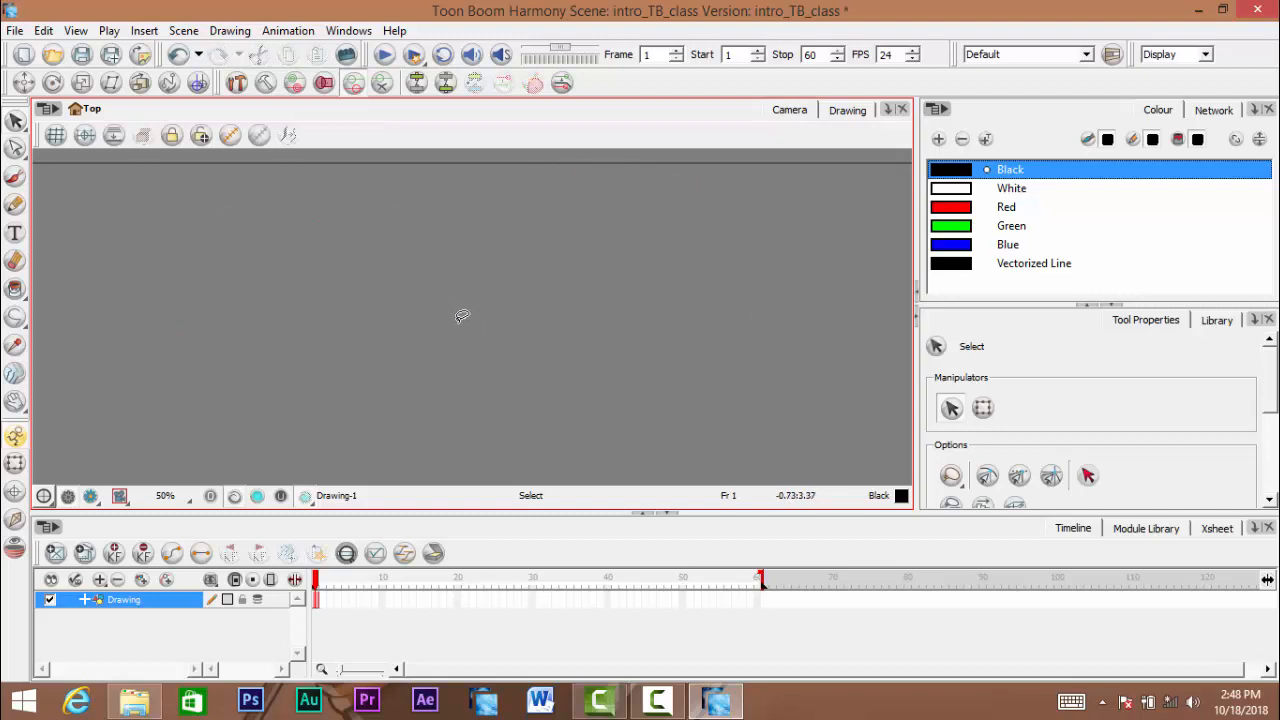
pyautogui.click(457, 313)
pyautogui.click(126, 600)
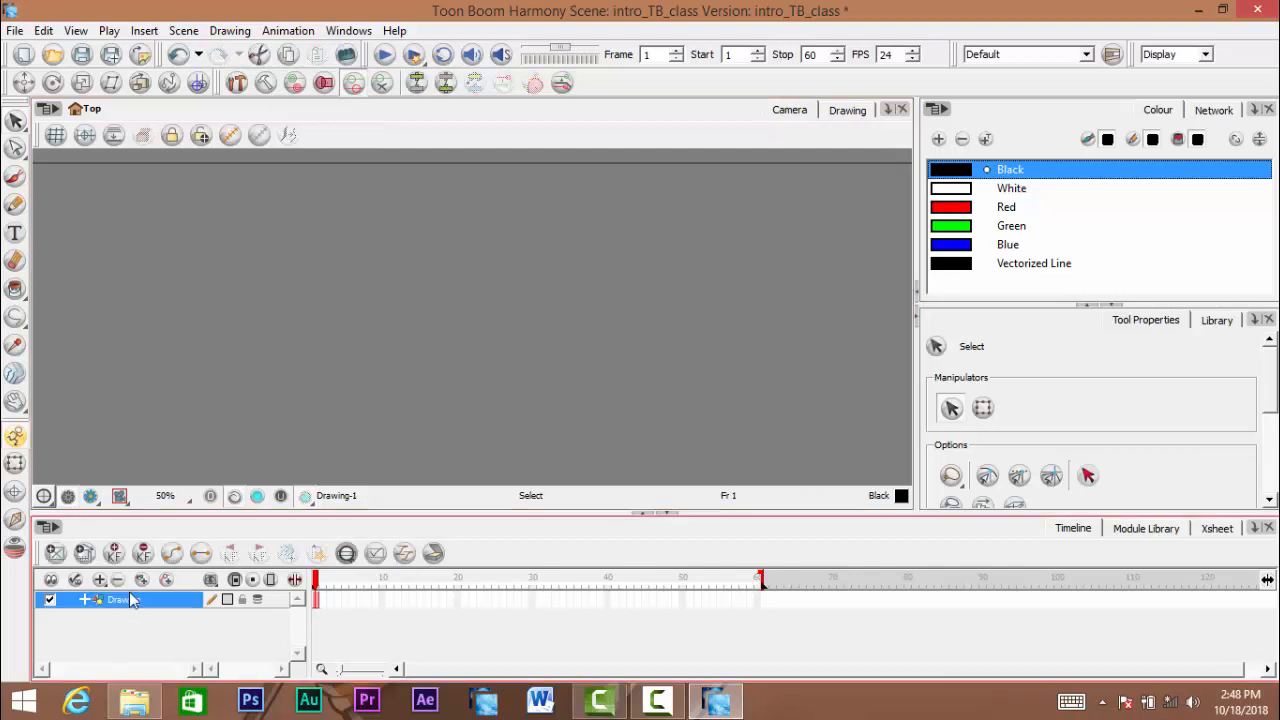
# - Undo the deletion of all the shapes
pyautogui.moveTo(349, 349)
pyautogui.mouseDown()
pyautogui.moveTo(374, 350)
pyautogui.moveTo(380, 311)
pyautogui.moveTo(437, 289)
pyautogui.moveTo(411, 317)
pyautogui.moveTo(429, 338)
pyautogui.moveTo(397, 385)
pyautogui.mouseUp()
pyautogui.scroll(-1, 434, 308)
pyautogui.scroll(-1, 438, 298)
pyautogui.scroll(1, 412, 322)
pyautogui.hotkey('ctrl', 'z')
pyautogui.click(394, 440)
pyautogui.moveTo(391, 431); pyautogui.dragTo(369, 463)
pyautogui.scroll(1, 414, 411)
pyautogui.moveTo(430, 390); pyautogui.dragTo(418, 410)
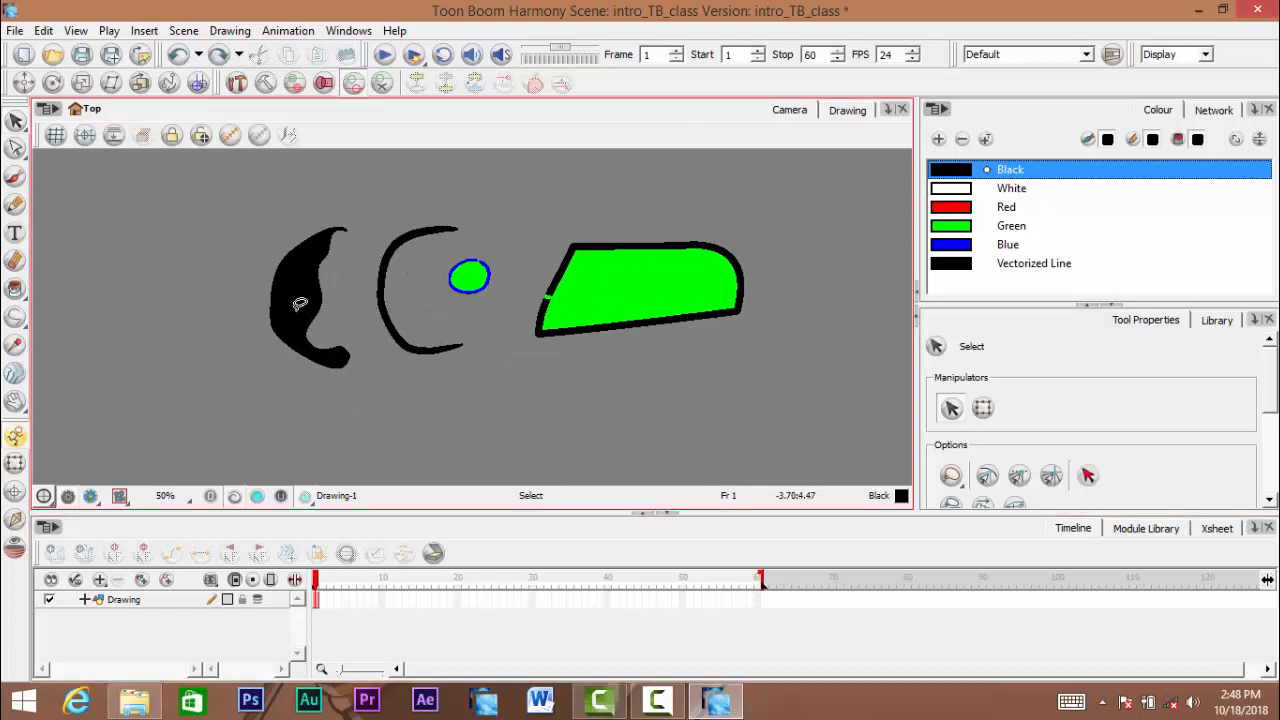
pyautogui.moveTo(297, 337); pyautogui.dragTo(309, 271)
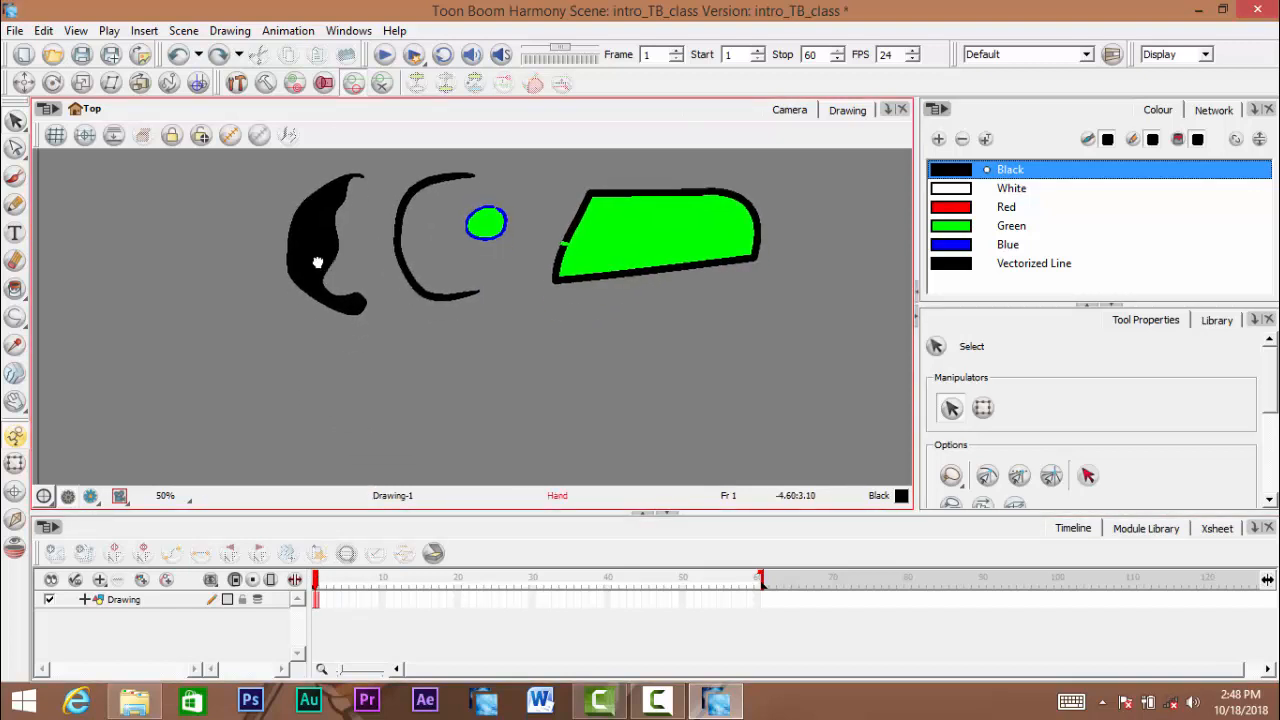
# - Switch back and forth between frames 1 and 2 to compare their contents, finishing on frame 1
pyautogui.click(316, 604)
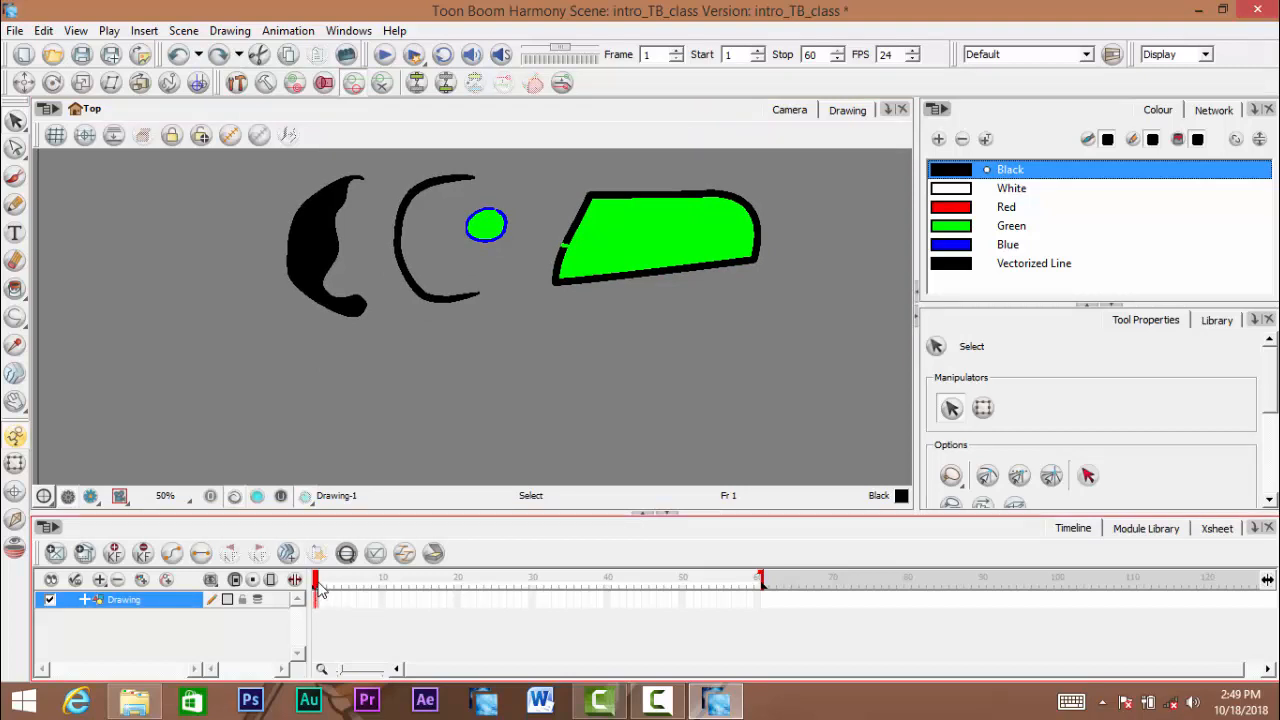
pyautogui.click(324, 590)
pyautogui.click(312, 596)
pyautogui.click(322, 588)
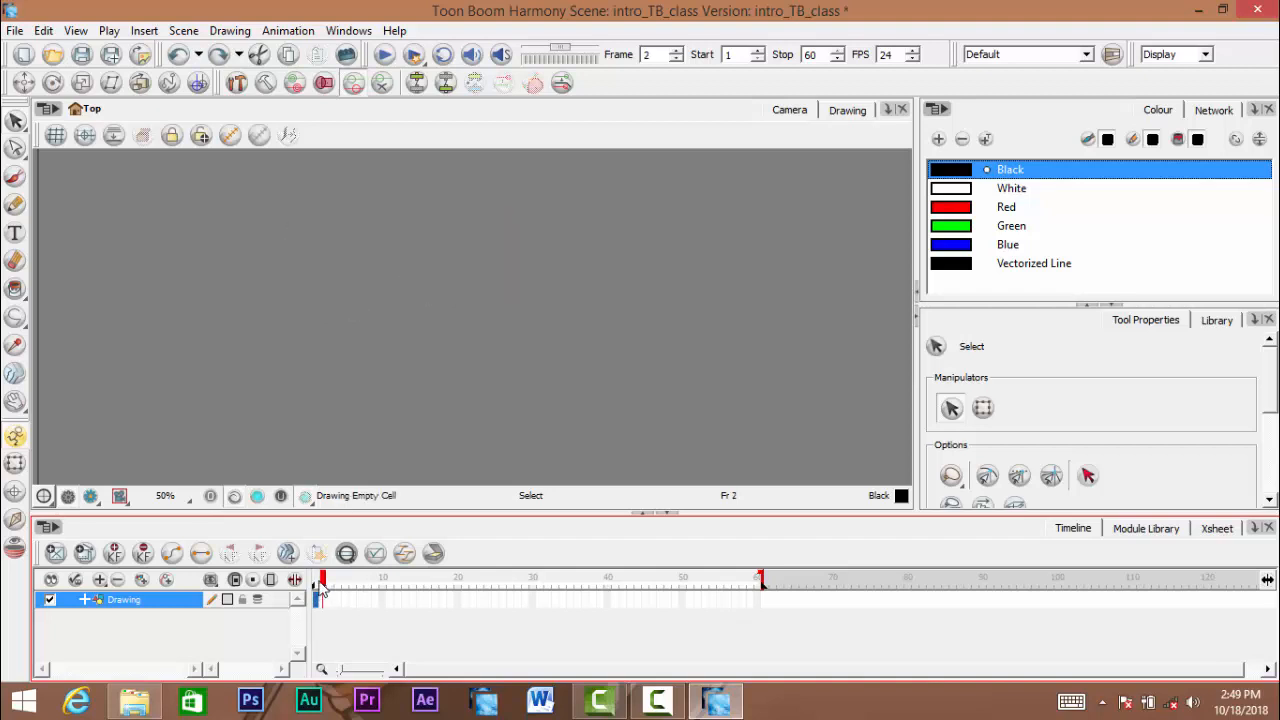
pyautogui.click(316, 596)
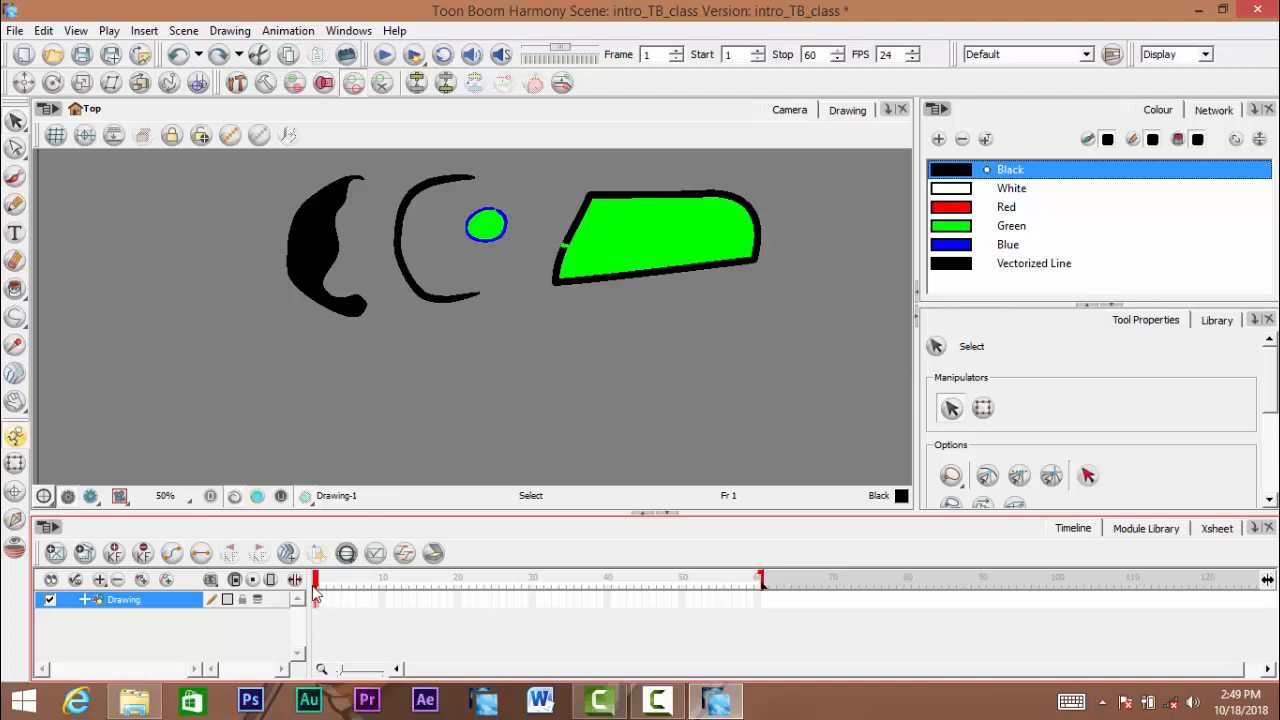
pyautogui.click(322, 588)
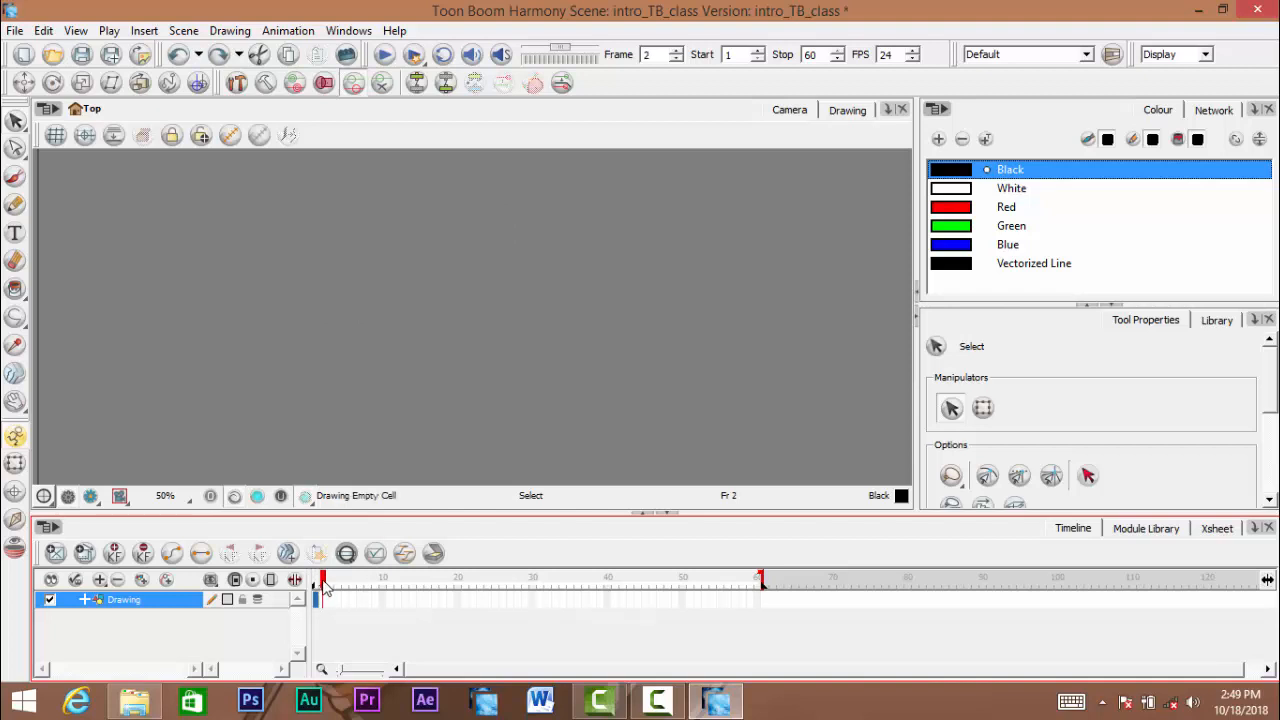
pyautogui.click(316, 596)
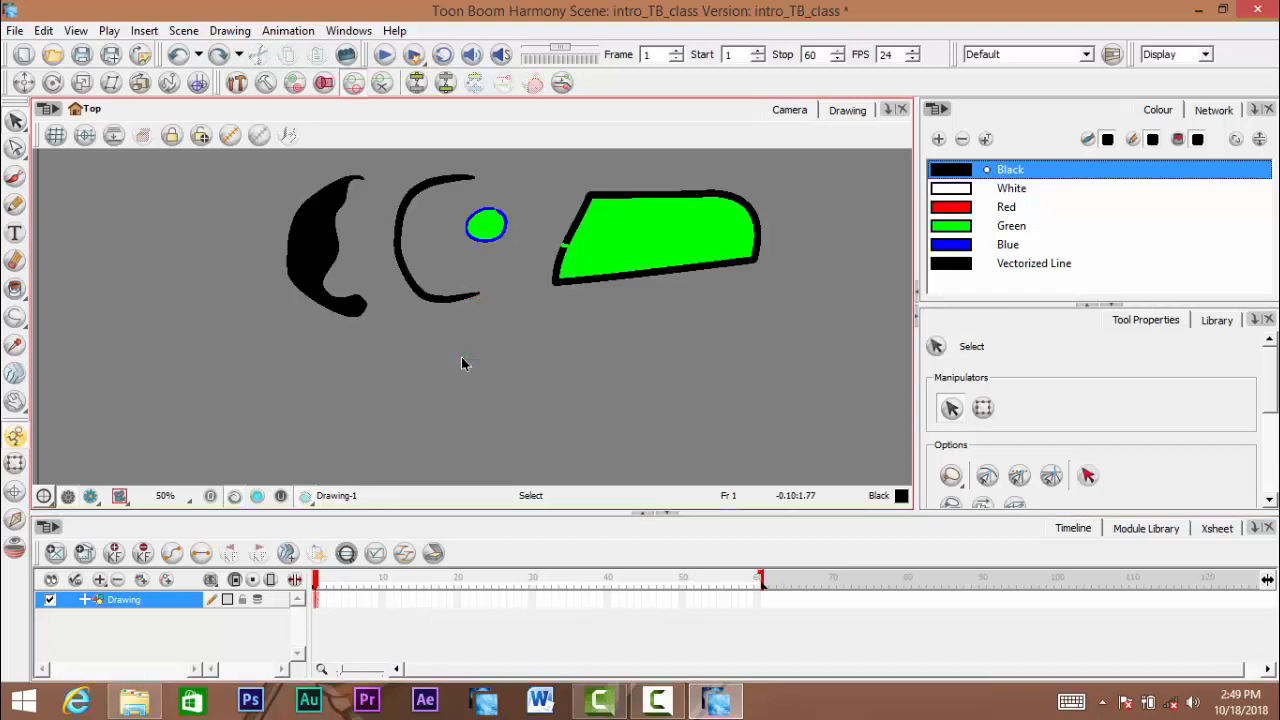
pyautogui.click(489, 337)
pyautogui.moveTo(497, 340)
pyautogui.mouseDown()
pyautogui.moveTo(489, 374)
pyautogui.moveTo(518, 351)
pyautogui.moveTo(497, 377)
pyautogui.moveTo(508, 369)
pyautogui.mouseUp()
pyautogui.press('space')
pyautogui.press('space')
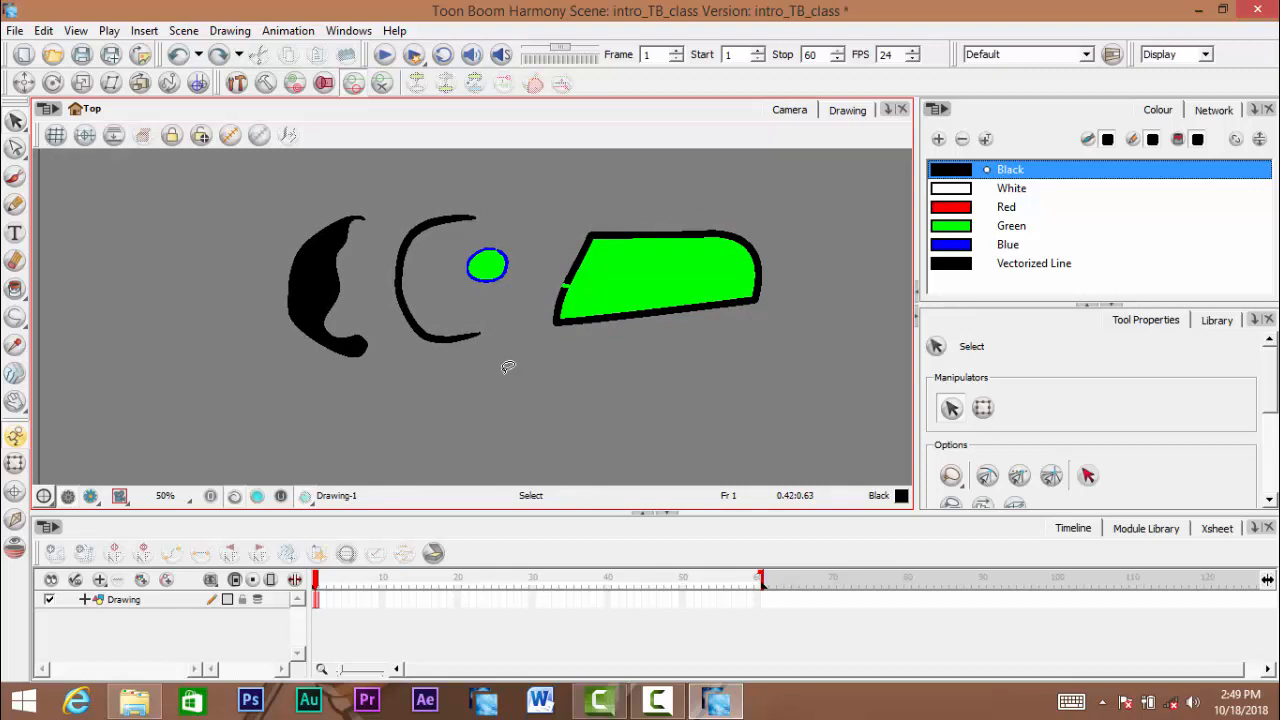
# - Lasso all the shapes on frame 1 of the Drawing layer and delete them
pyautogui.click(315, 602)
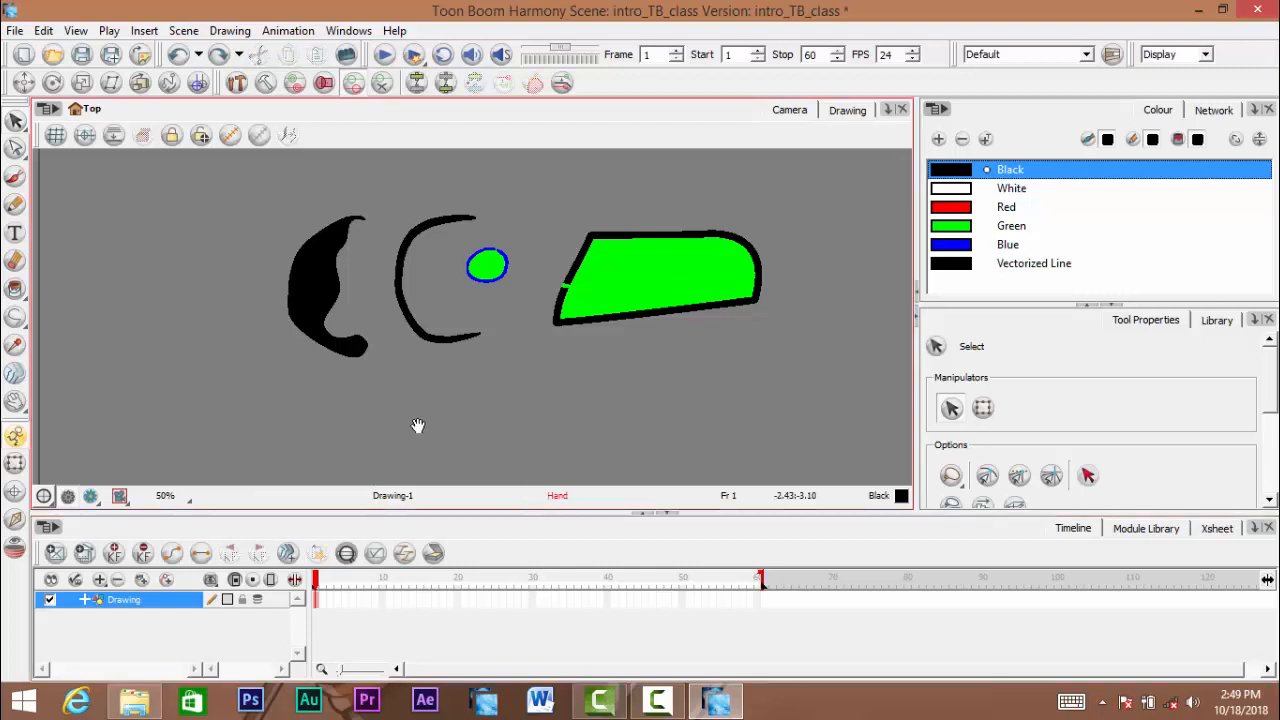
pyautogui.moveTo(417, 425); pyautogui.dragTo(418, 440)
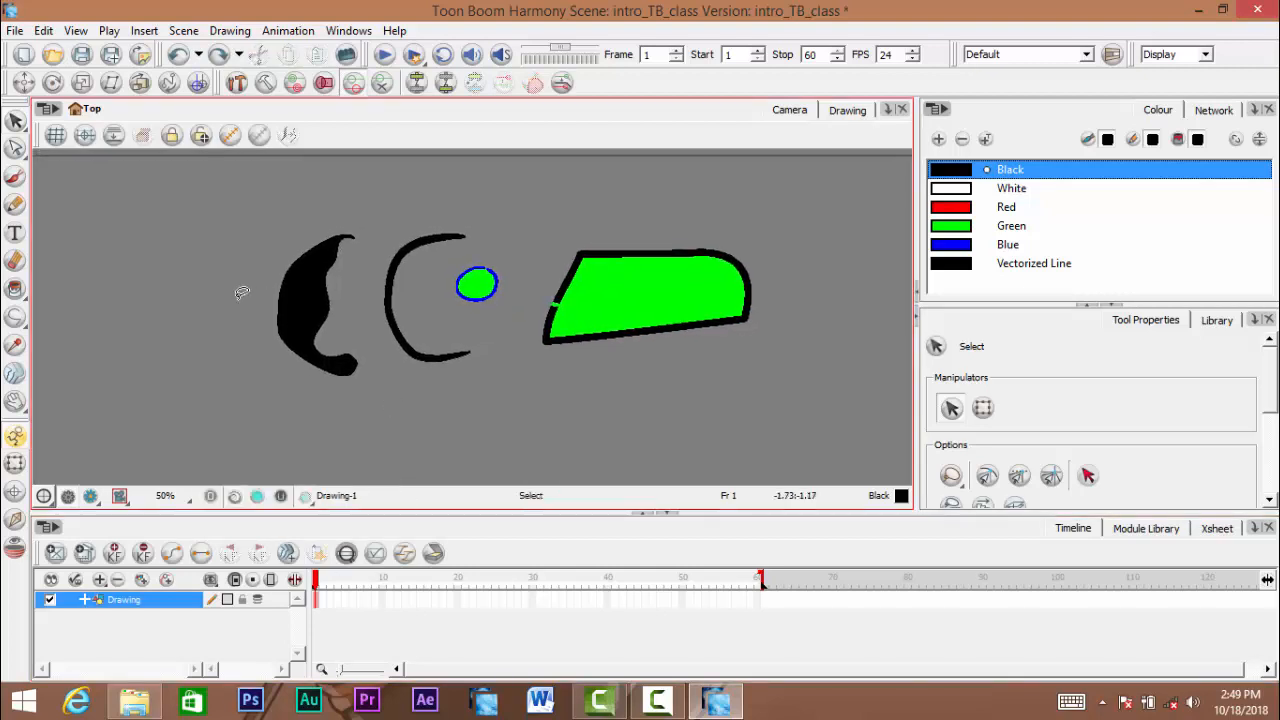
pyautogui.moveTo(241, 293)
pyautogui.mouseDown()
pyautogui.moveTo(468, 166)
pyautogui.moveTo(822, 198)
pyautogui.moveTo(848, 302)
pyautogui.moveTo(551, 390)
pyautogui.moveTo(274, 420)
pyautogui.moveTo(209, 388)
pyautogui.moveTo(230, 300)
pyautogui.moveTo(245, 290)
pyautogui.mouseUp()
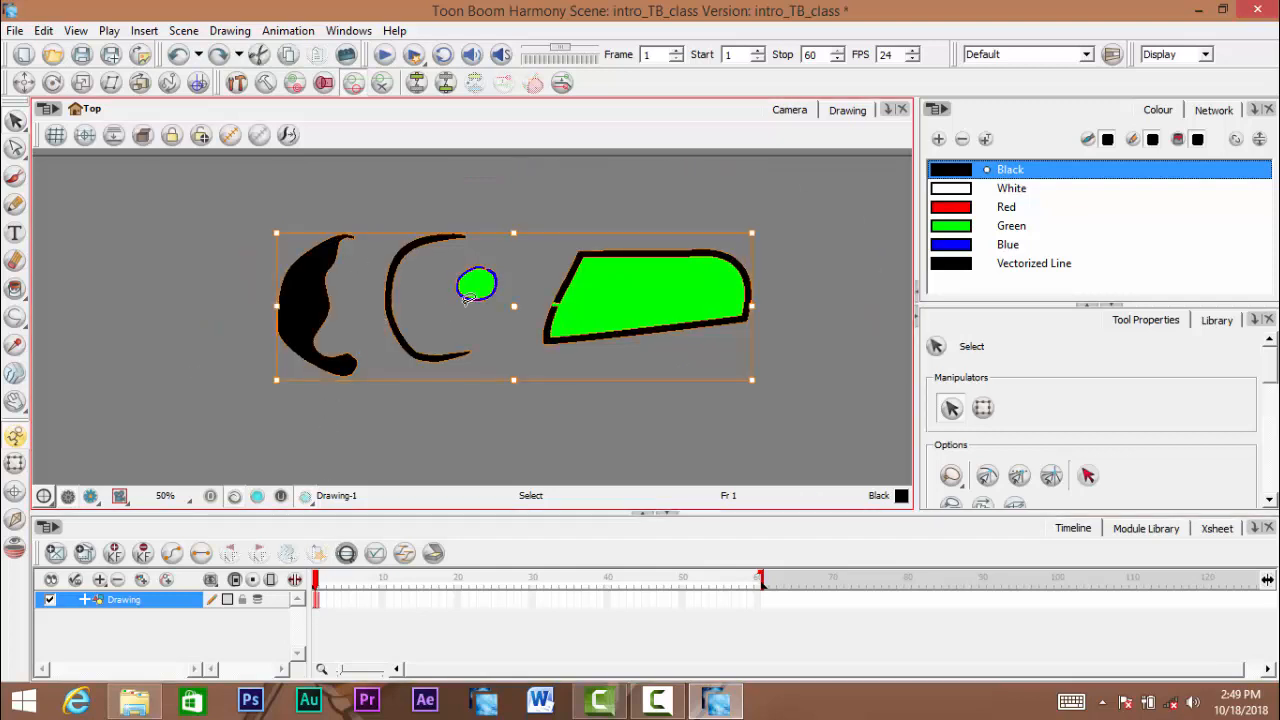
pyautogui.press('space')
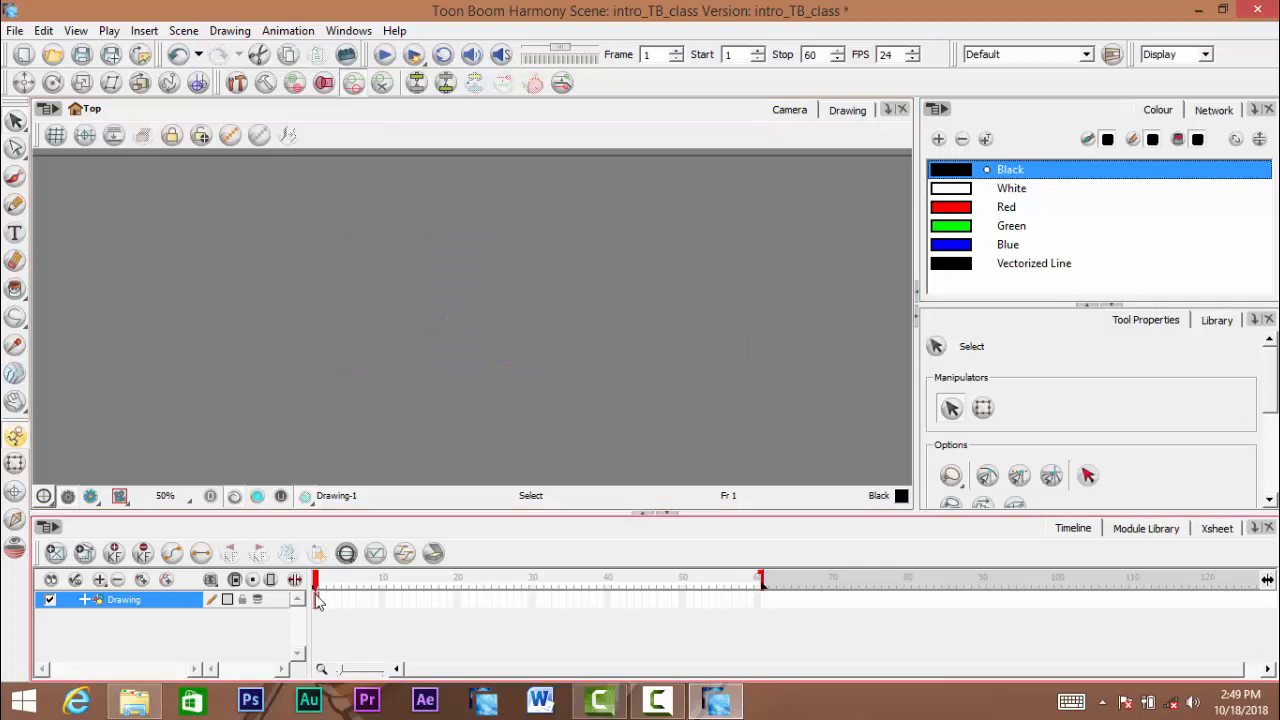
pyautogui.click(317, 601)
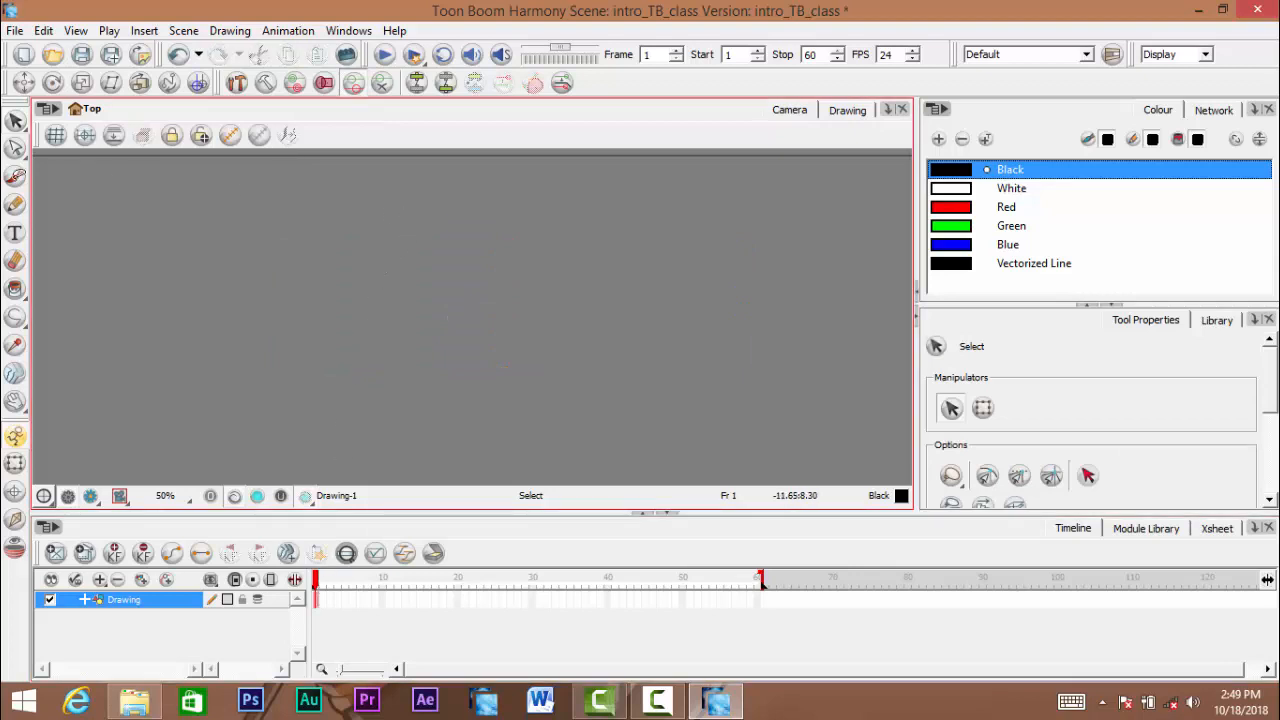
# - Draw a closed wavy outline on frame 1 with the black Brush, then undo both the outline and the deletion of the shapes
pyautogui.click(15, 176)
pyautogui.moveTo(362, 214)
pyautogui.mouseDown()
pyautogui.moveTo(221, 267)
pyautogui.moveTo(434, 246)
pyautogui.moveTo(346, 216)
pyautogui.mouseUp()
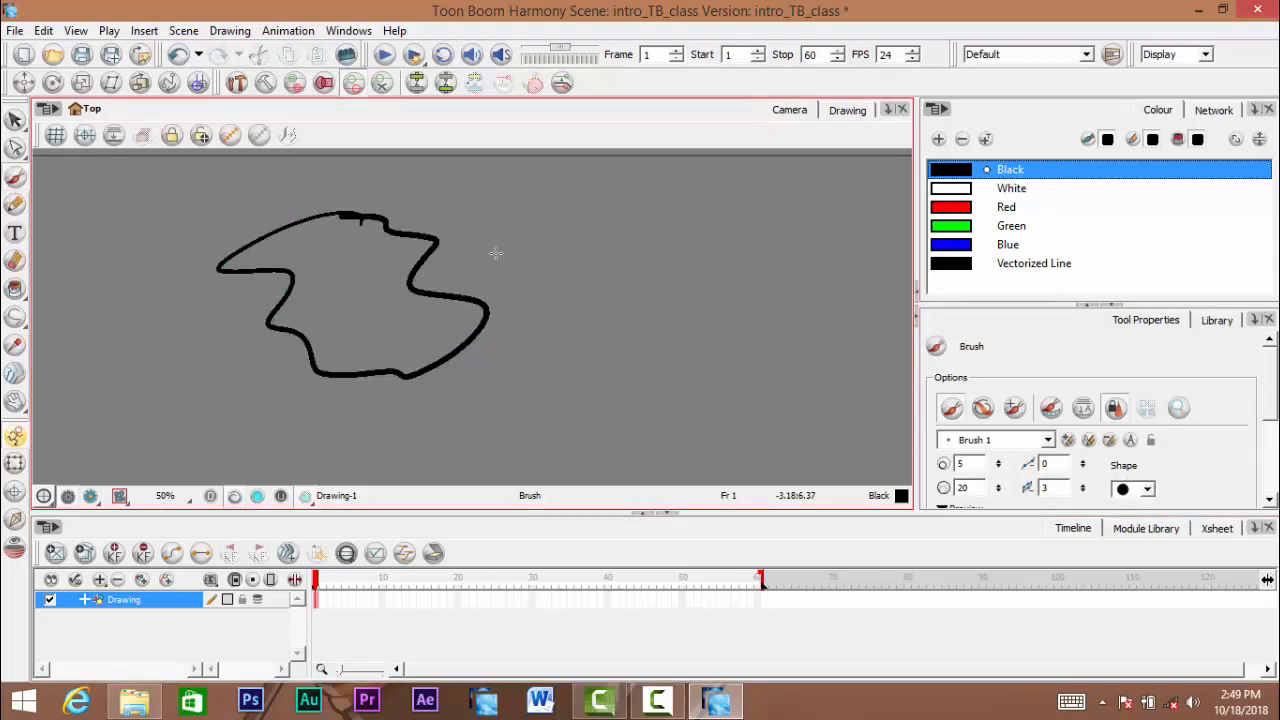
pyautogui.hotkey('ctrl', 'z')
pyautogui.hotkey('ctrl', 'z')
pyautogui.press('space')
pyautogui.scroll(-5, 508, 346)
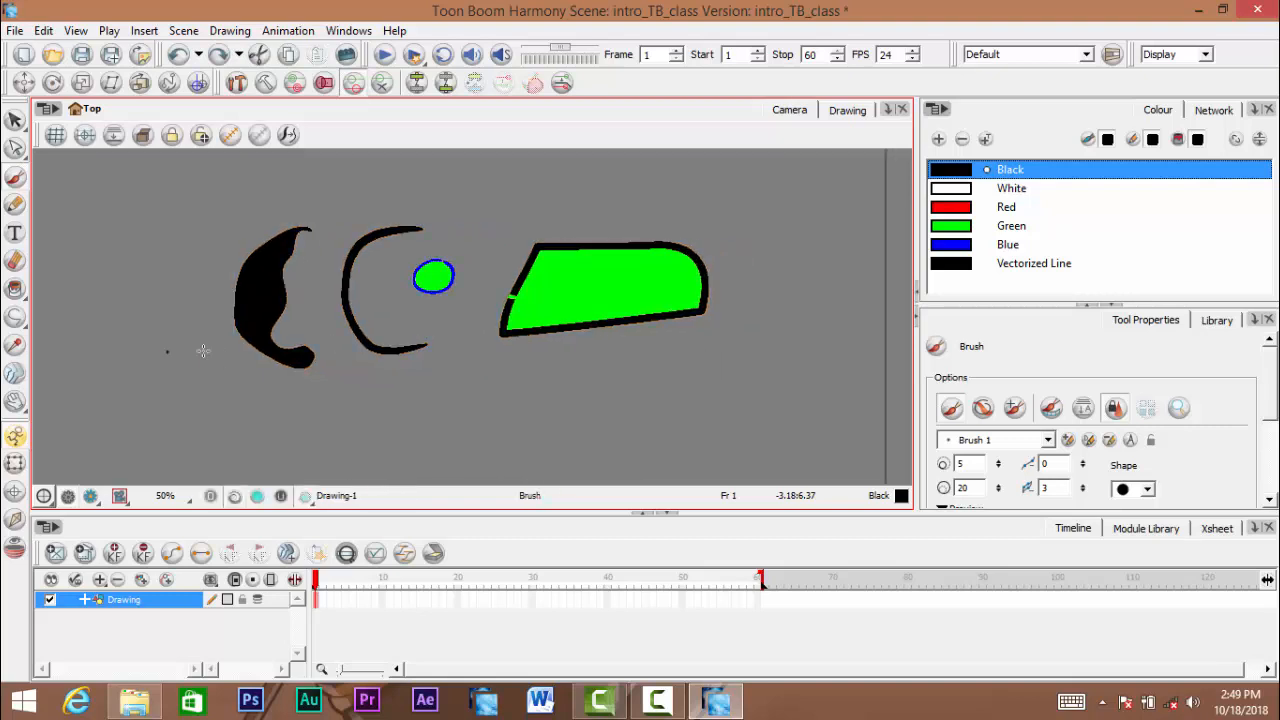
pyautogui.scroll(1, 519, 340)
pyautogui.moveTo(536, 337)
pyautogui.mouseDown()
pyautogui.moveTo(529, 371)
pyautogui.moveTo(616, 367)
pyautogui.moveTo(586, 364)
pyautogui.mouseUp()
pyautogui.press('space')
pyautogui.press('space')
pyautogui.press('space')
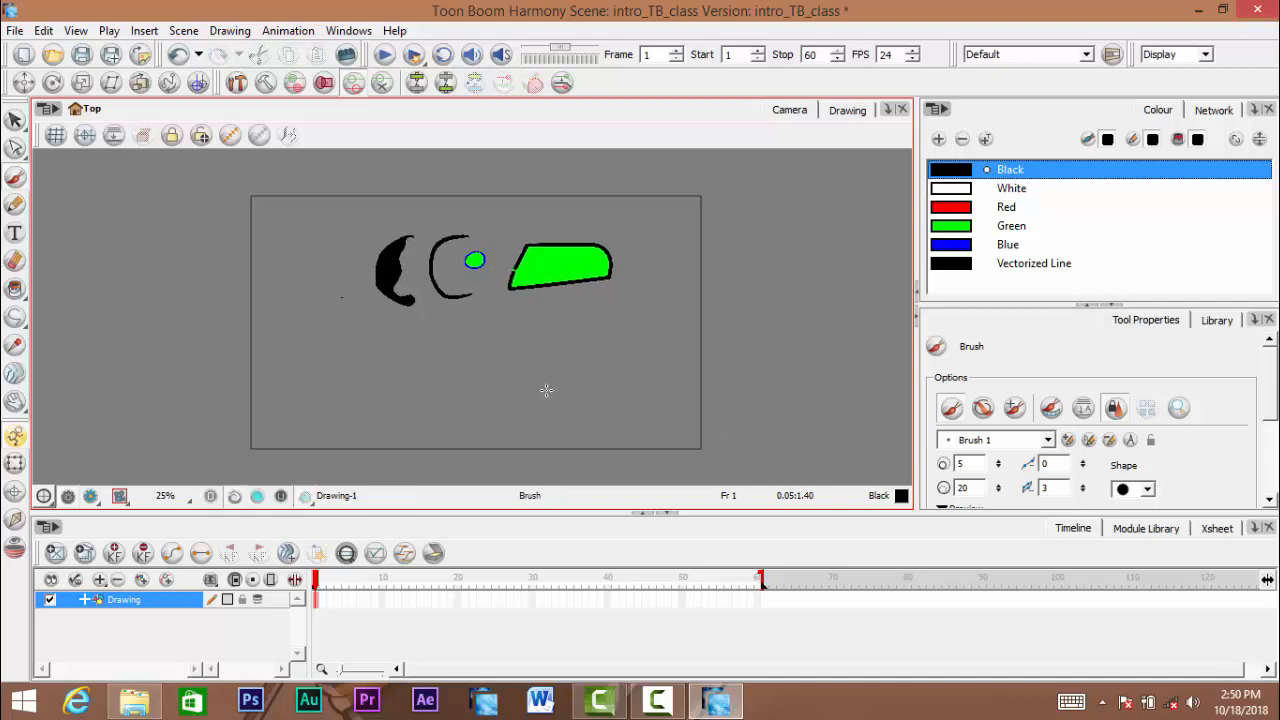